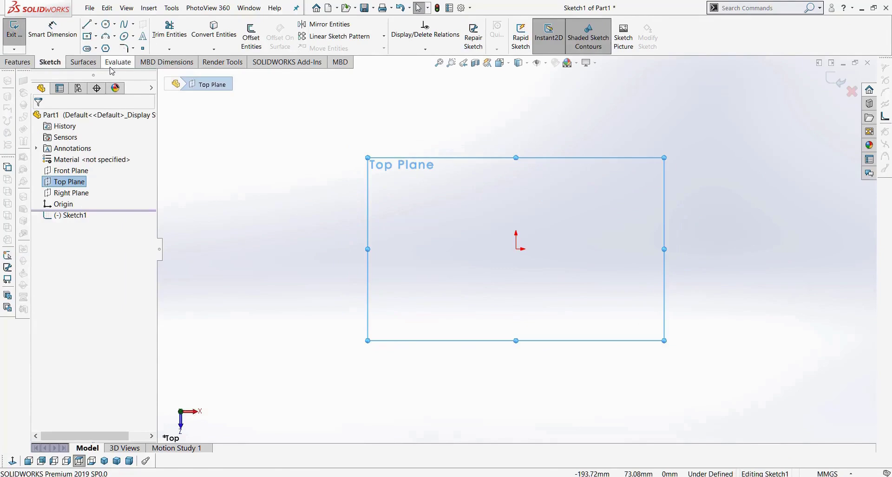
Step: Sketch an ellipse centred on the origin with semi-axes of about 88.6 mm horizontally and 45.5 mm vertically
click(124, 36)
click(516, 249)
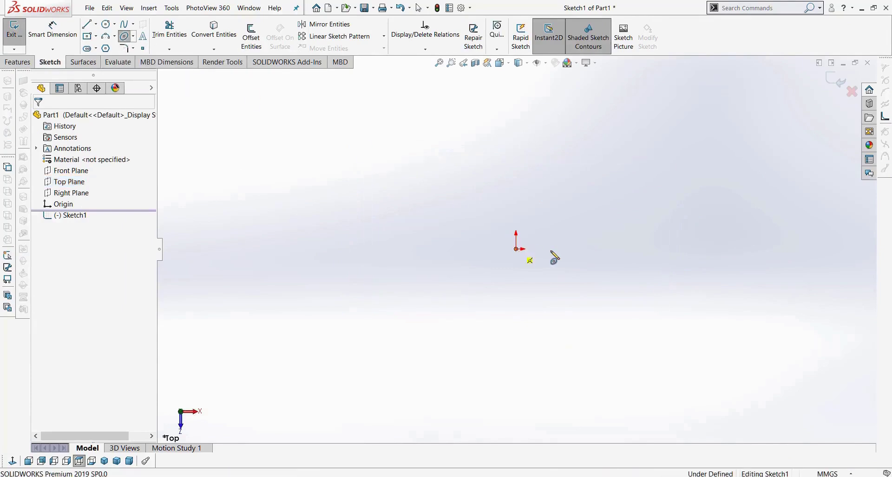
click(663, 250)
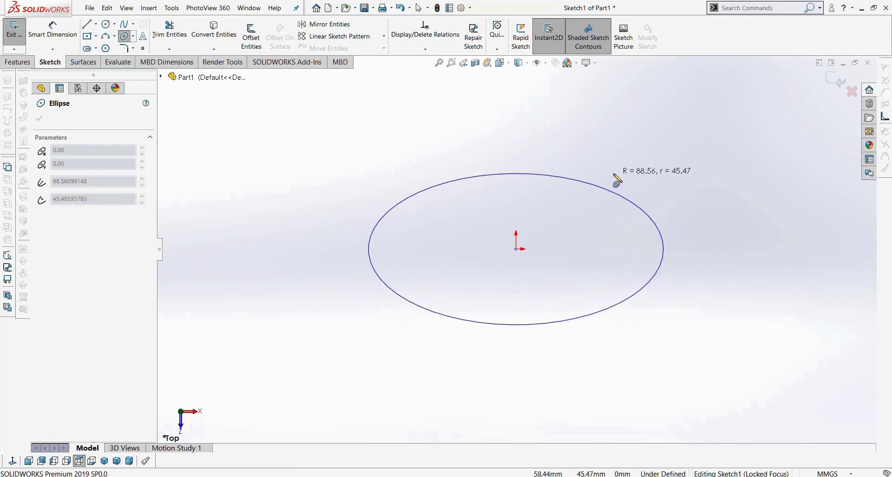
click(620, 180)
key(Escape)
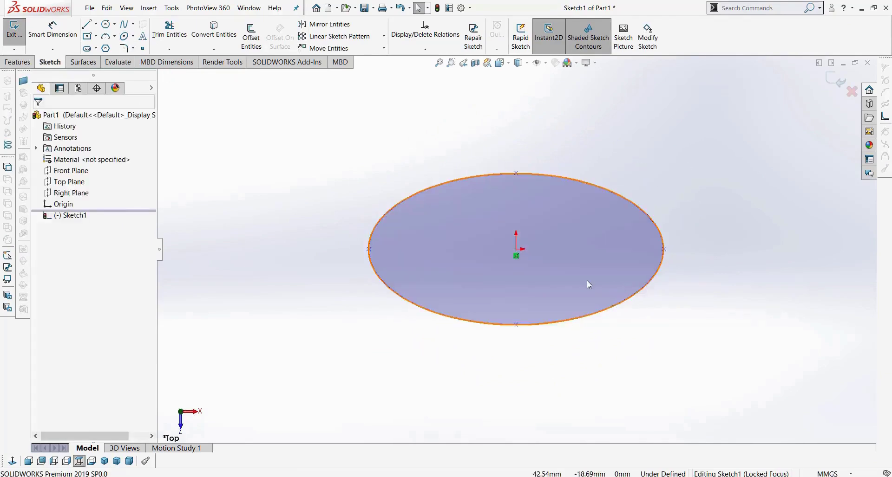
Step: Dimension the ellipse's major axis between its two end points and set it to 200 mm
key(f)
key(d)
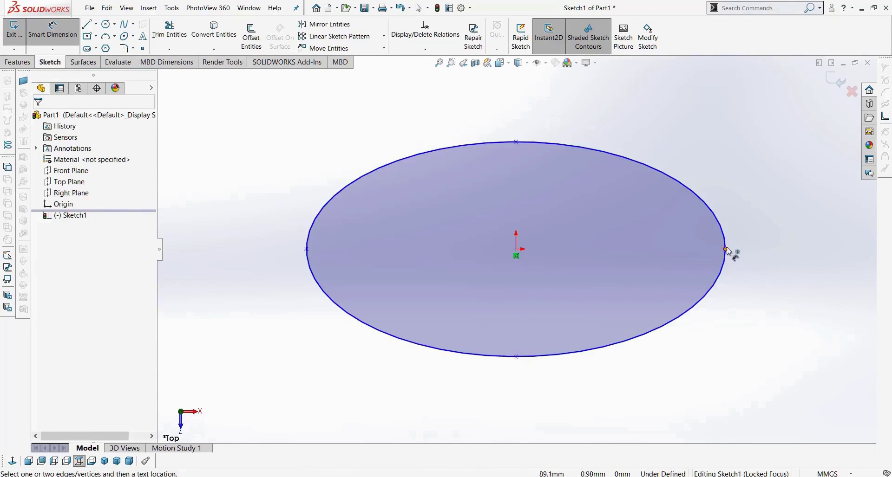
click(726, 250)
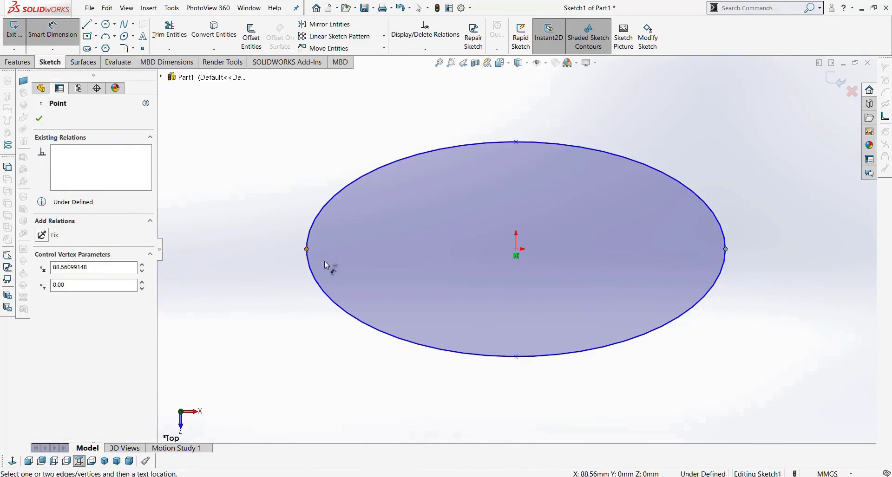
click(306, 250)
click(518, 391)
text(200)
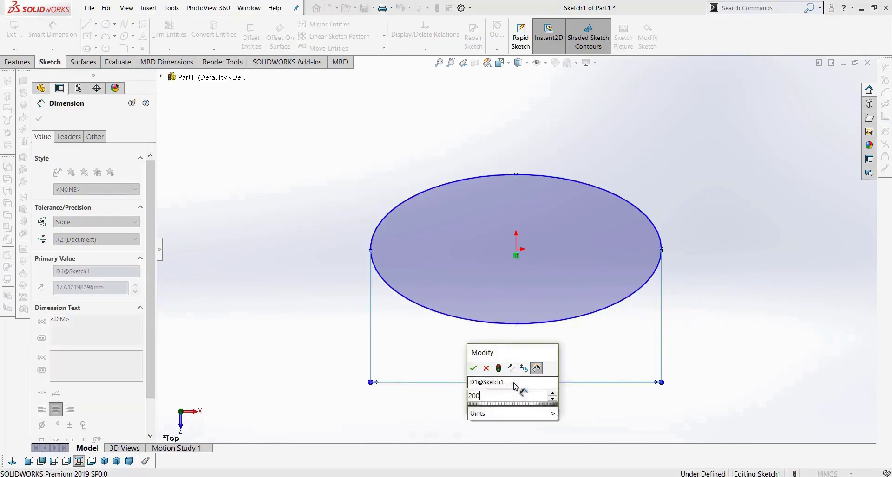
key(Return)
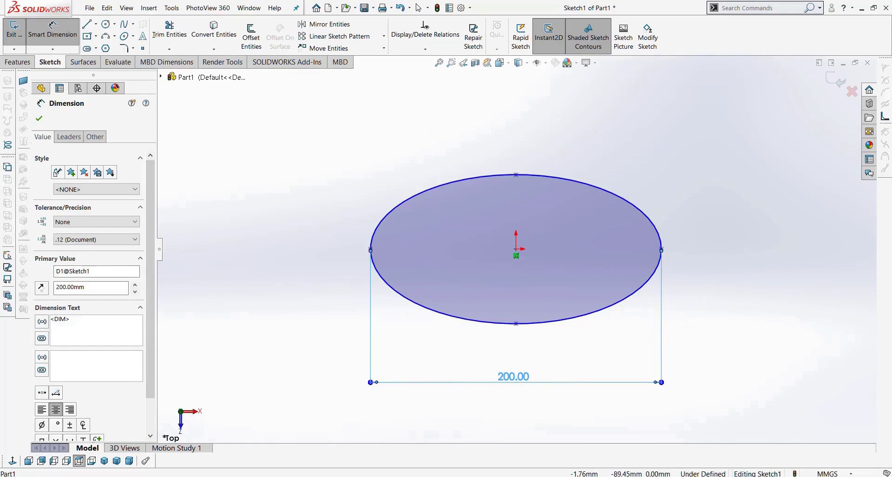
Step: Change the major-axis dimension of the ellipse to 50 mm
double_click(515, 383)
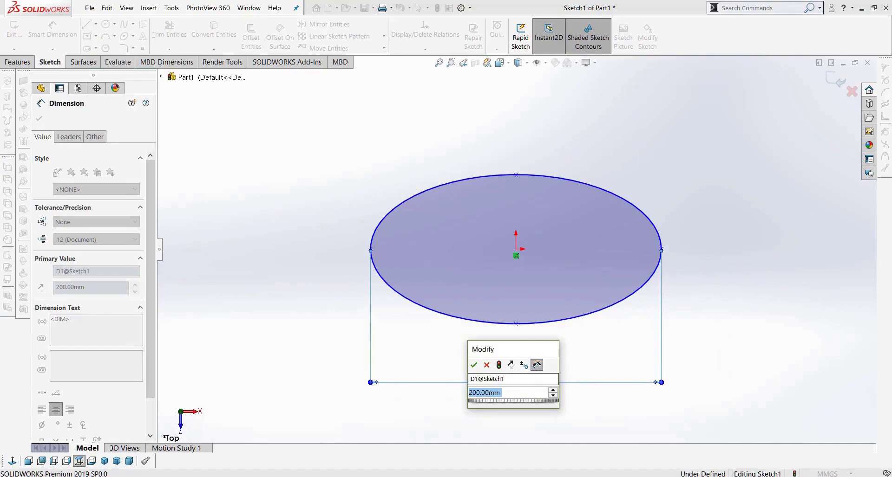
text(50)
key(Return)
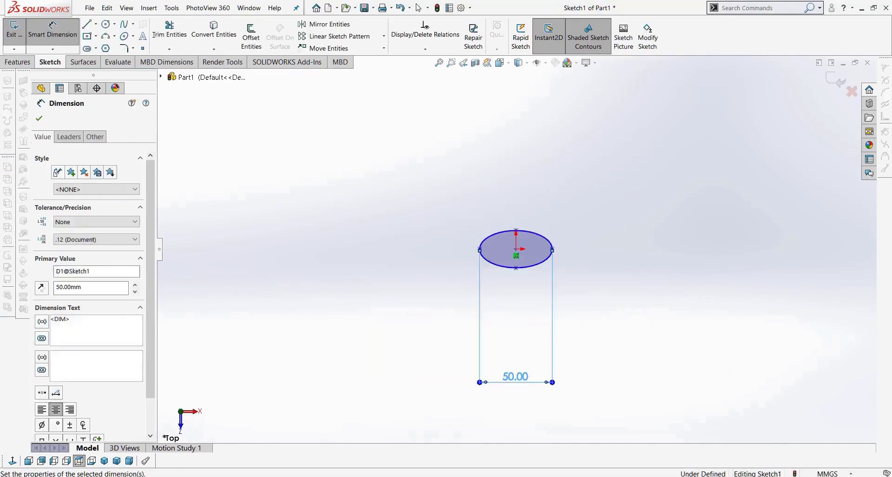
Step: Dimension the ellipse's minor axis between its upper and lower points and set it to 25 mm
click(535, 198)
click(535, 276)
click(334, 257)
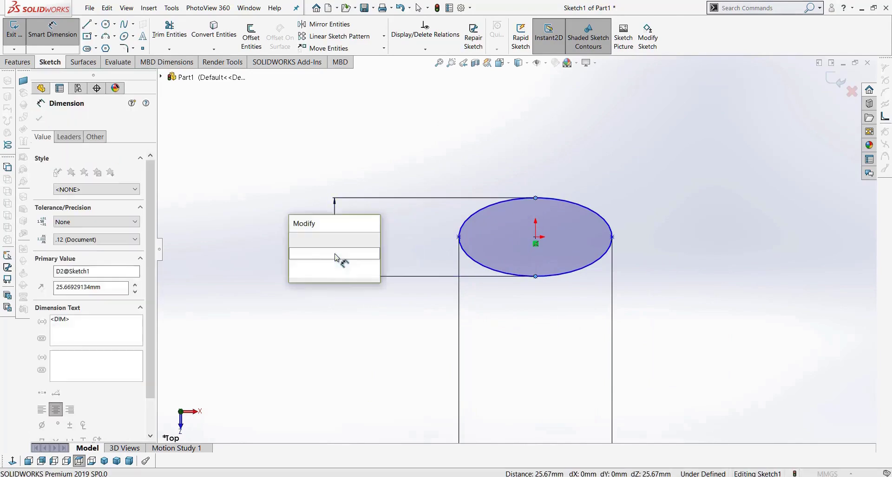
text(25)
key(Return)
scroll(528, 258, down, 4)
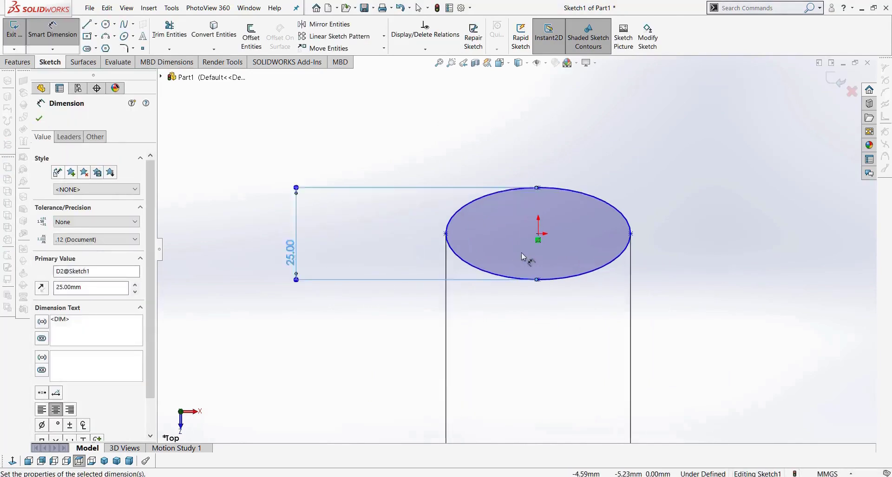
key(Escape)
Step: Add a Horizontal relation between the ellipse's centre and its major-axis end point, and exit the sketch
mouse_move(680, 226)
mouse_down()
mouse_move(673, 249)
mouse_move(590, 334)
mouse_move(677, 218)
mouse_move(692, 225)
mouse_up()
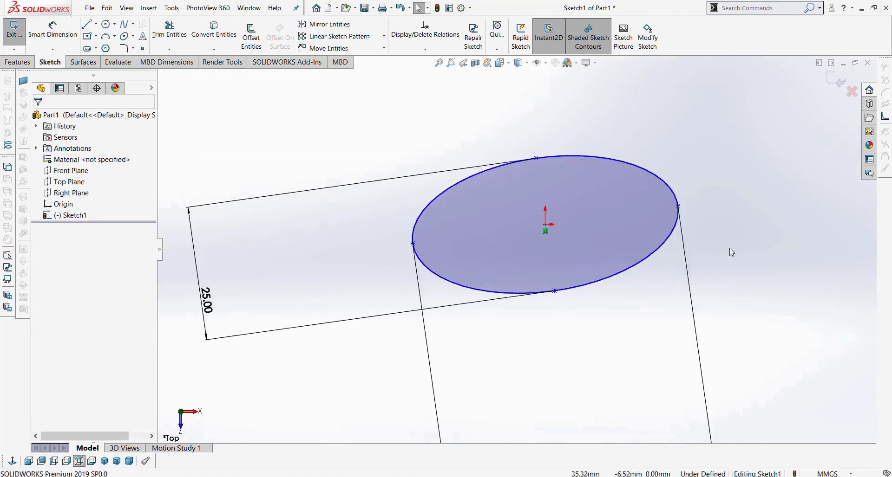
click(674, 215)
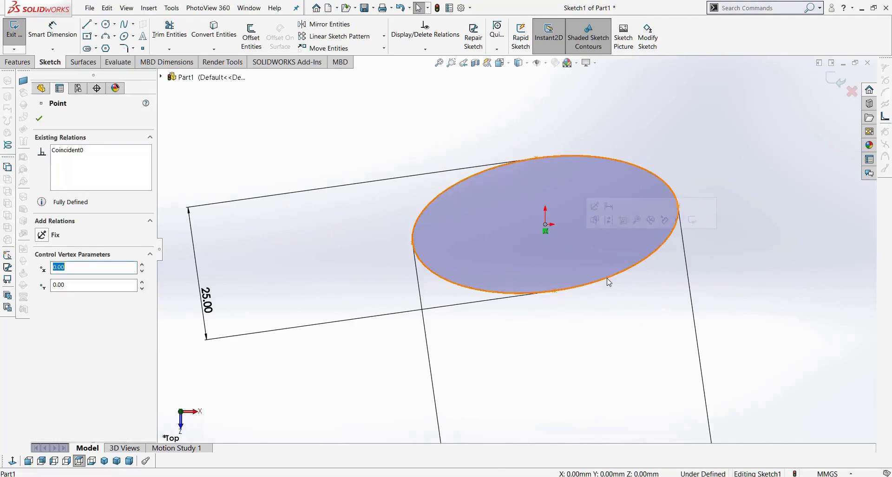
ctrl+click(679, 206)
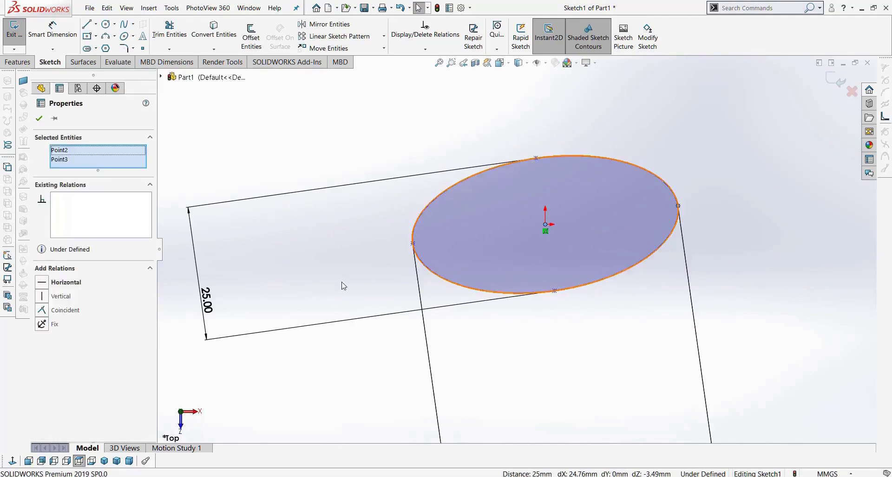
click(42, 280)
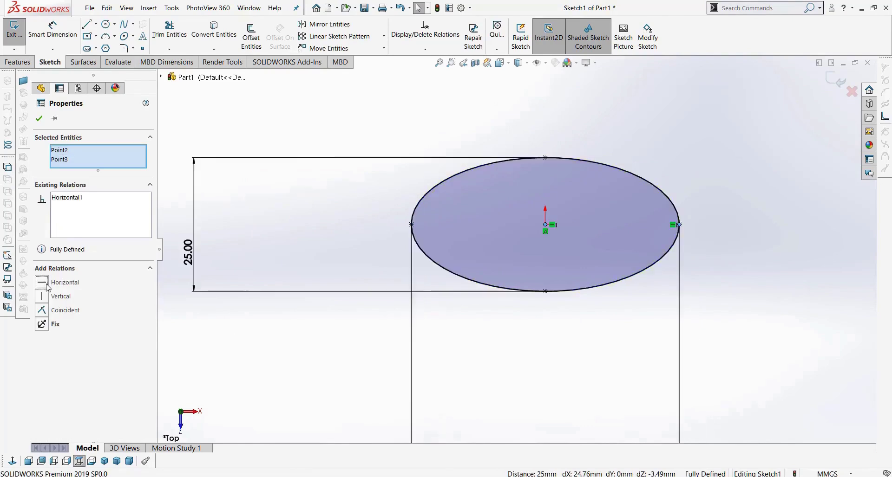
click(606, 356)
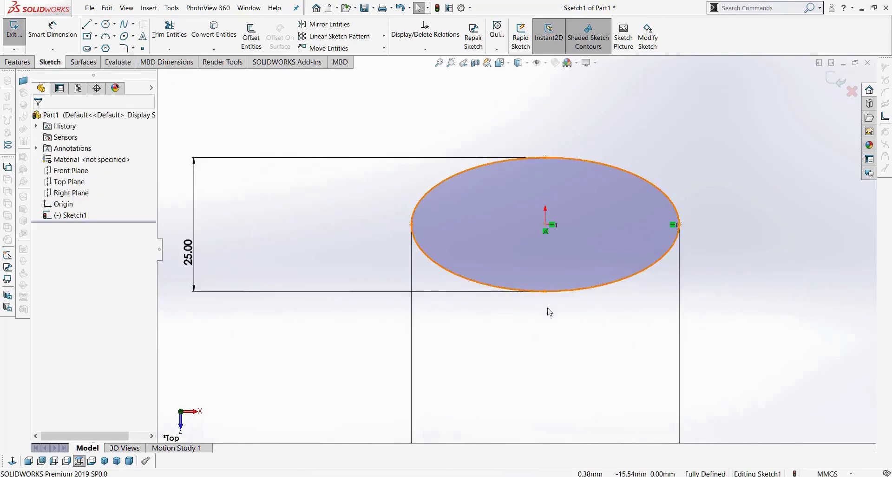
scroll(549, 311, up, 2)
click(836, 82)
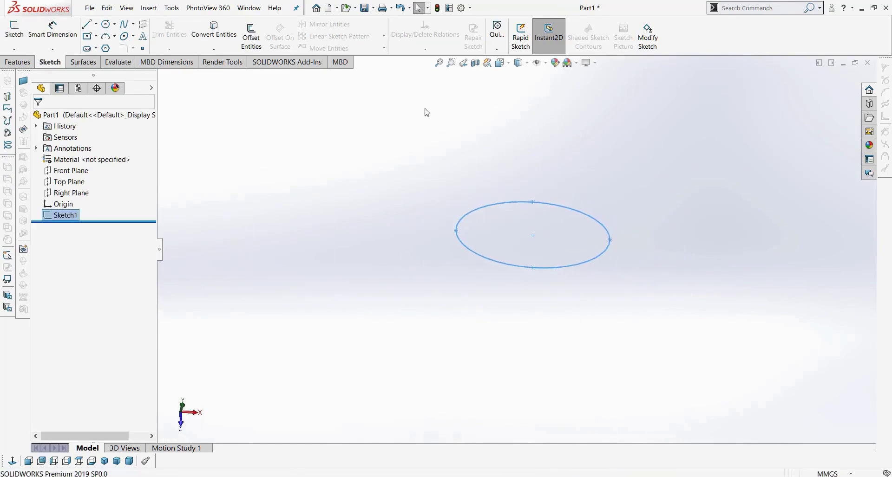
Step: Start a reference plane parallel to the Top Plane with an upward offset of 80 mm
click(74, 184)
click(24, 64)
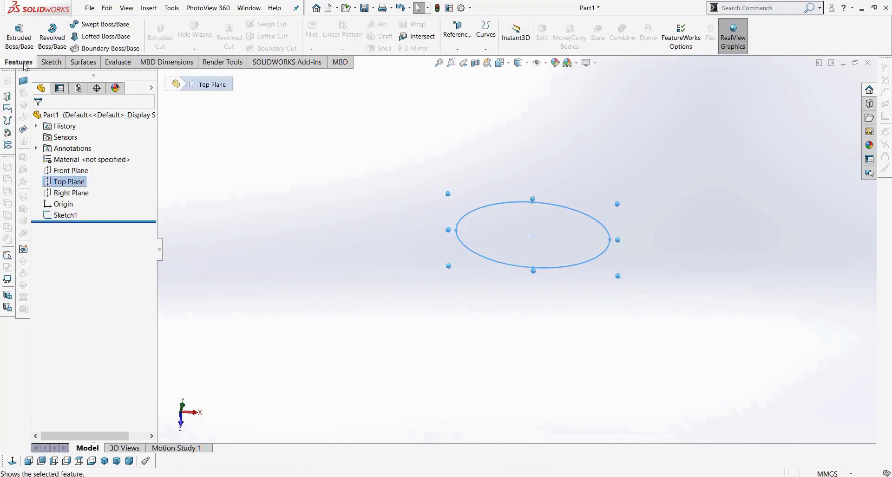
click(458, 48)
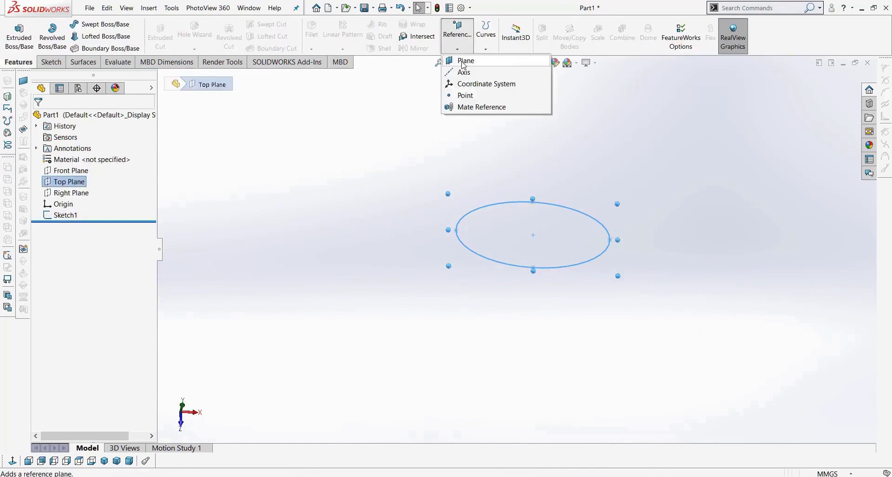
click(462, 64)
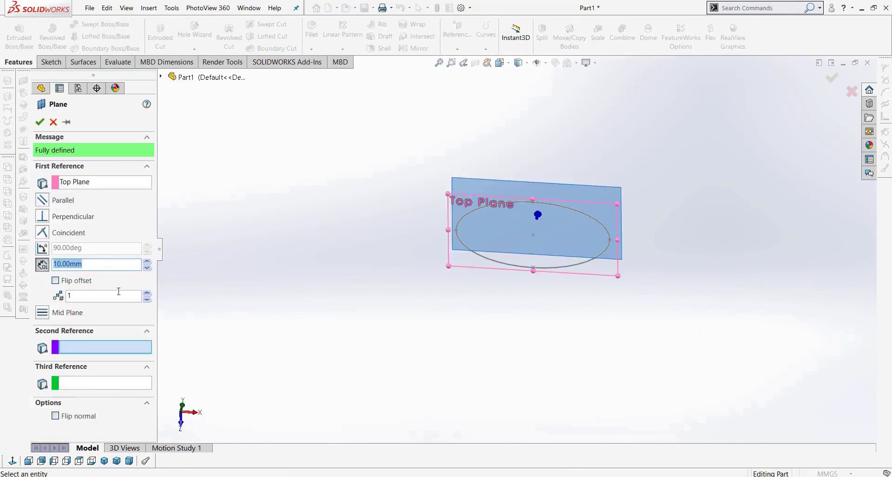
click(147, 261)
click(147, 262)
click(146, 262)
click(147, 261)
click(146, 262)
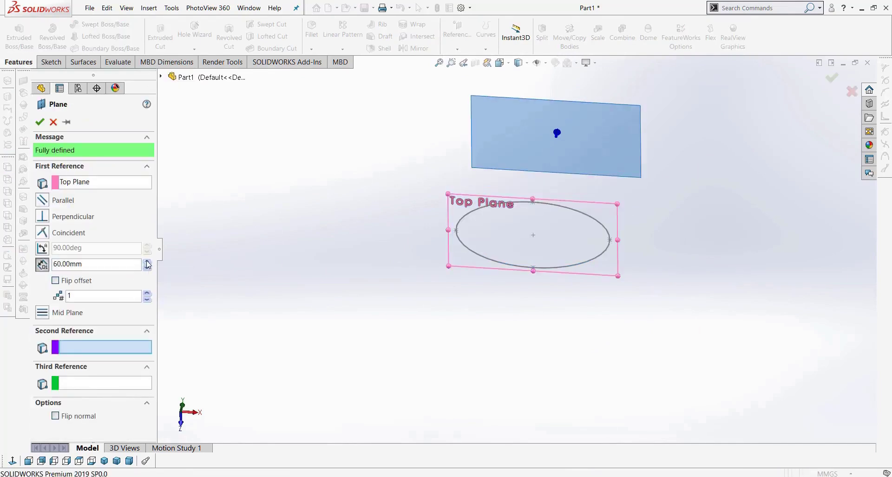
click(146, 261)
click(147, 264)
mouse_move(354, 265)
middle_down()
mouse_move(349, 219)
mouse_move(408, 243)
mouse_move(413, 174)
middle_up()
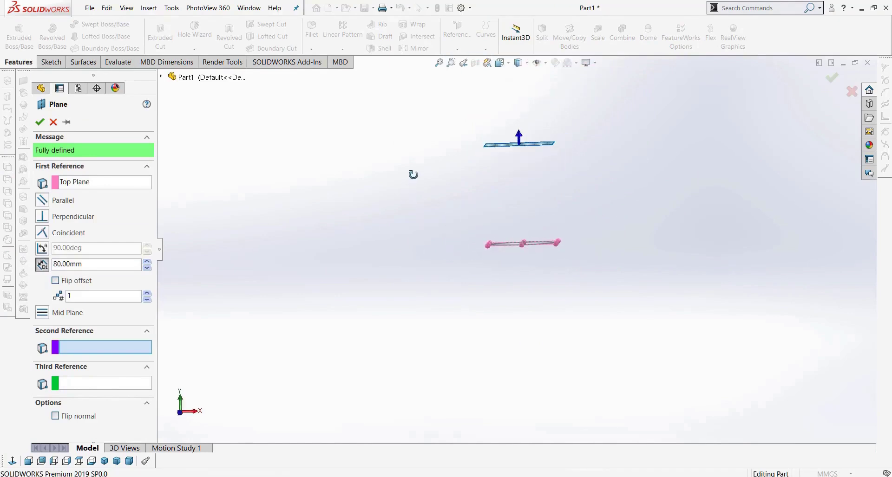
Step: Reduce the reference plane's offset to 50 mm and create the plane
click(148, 268)
click(149, 268)
click(148, 268)
middle_drag(253, 304, 176, 255)
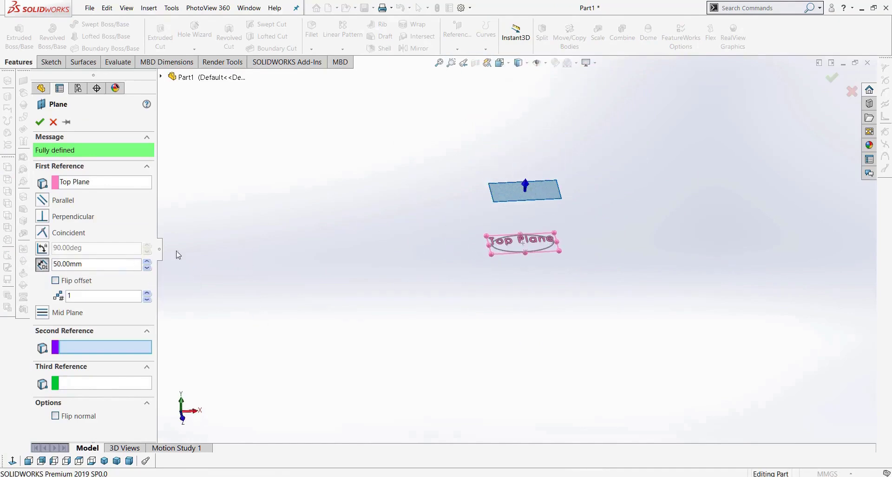
click(37, 123)
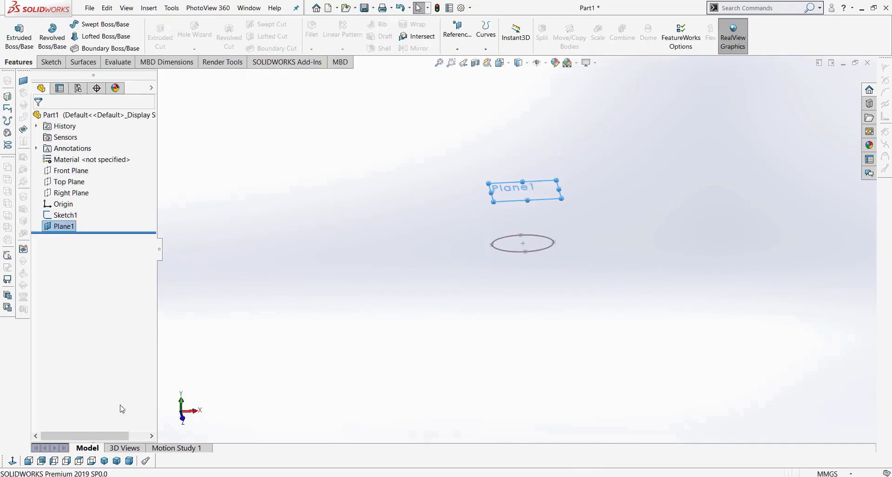
Step: Start a sketch on the new offset plane and draw a horizontal midpoint line about 71 mm long, centred on the origin
click(51, 61)
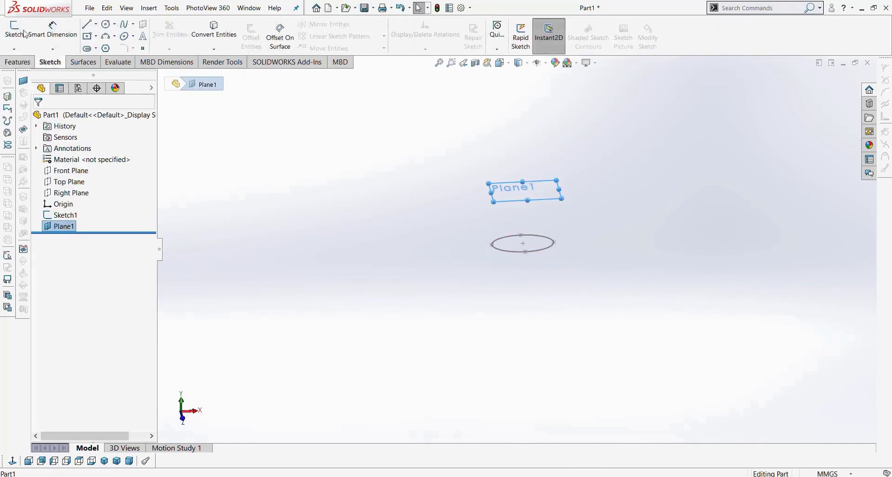
click(14, 32)
click(12, 461)
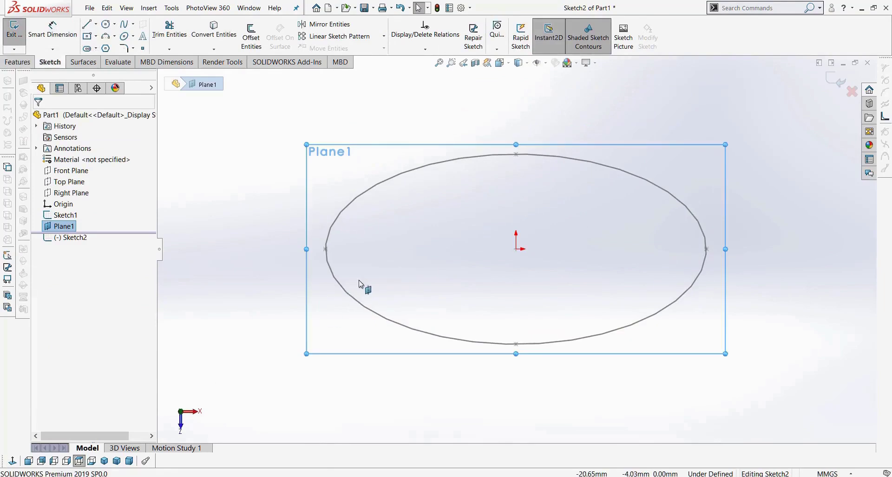
click(95, 24)
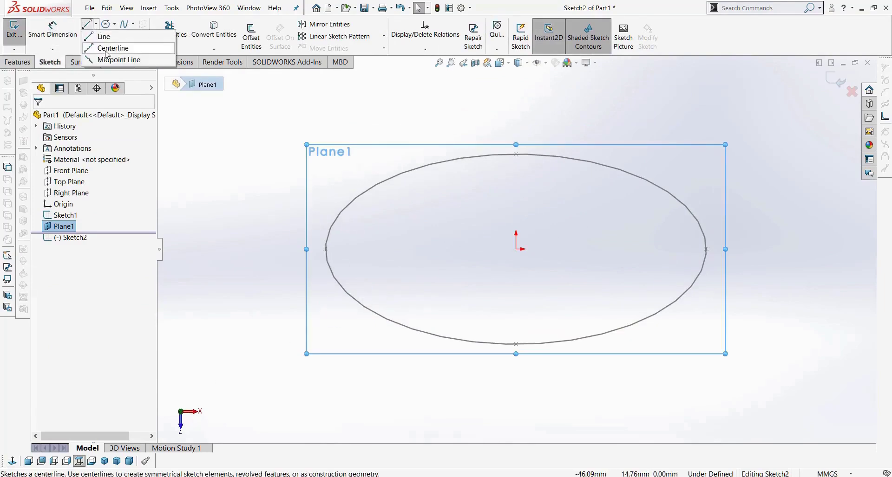
click(106, 49)
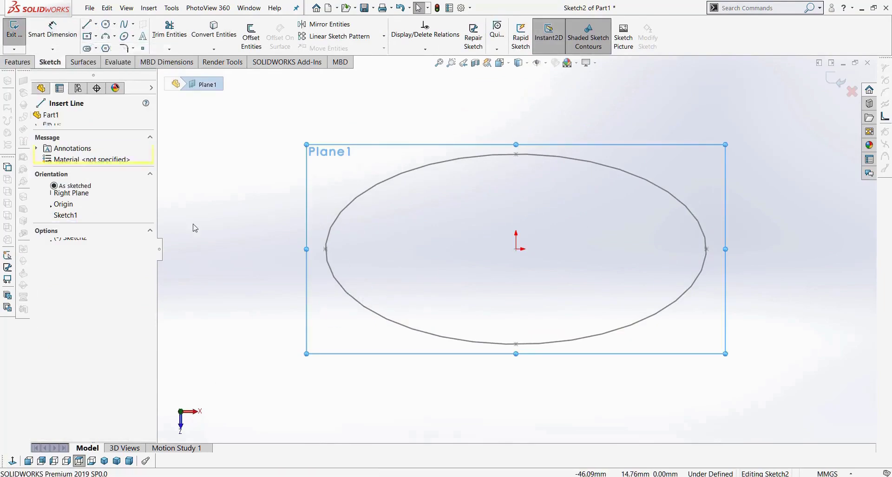
click(97, 24)
click(108, 62)
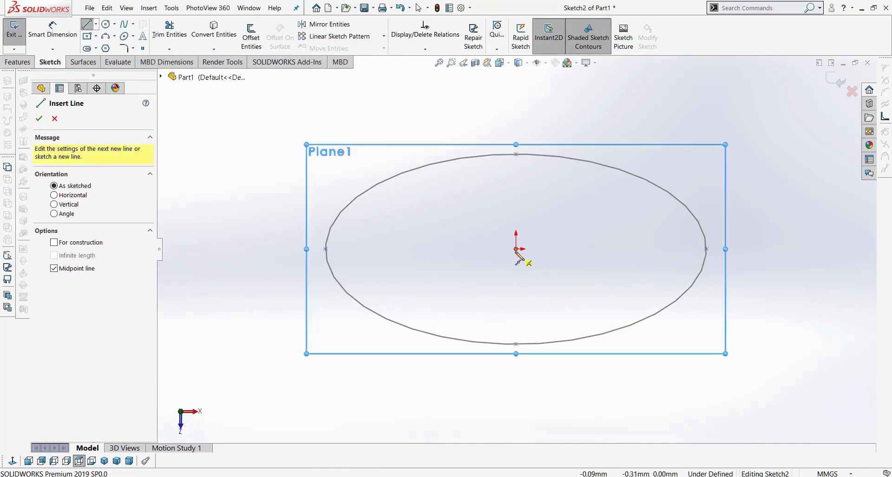
click(515, 249)
click(788, 250)
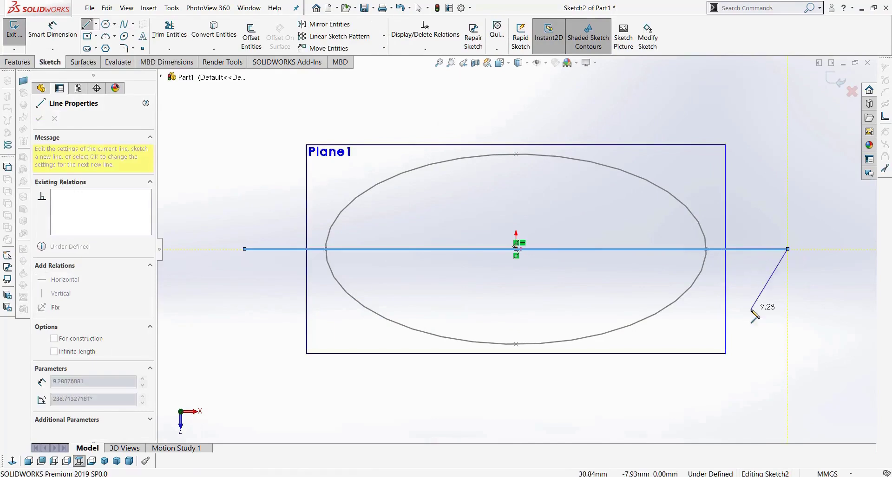
key(Escape)
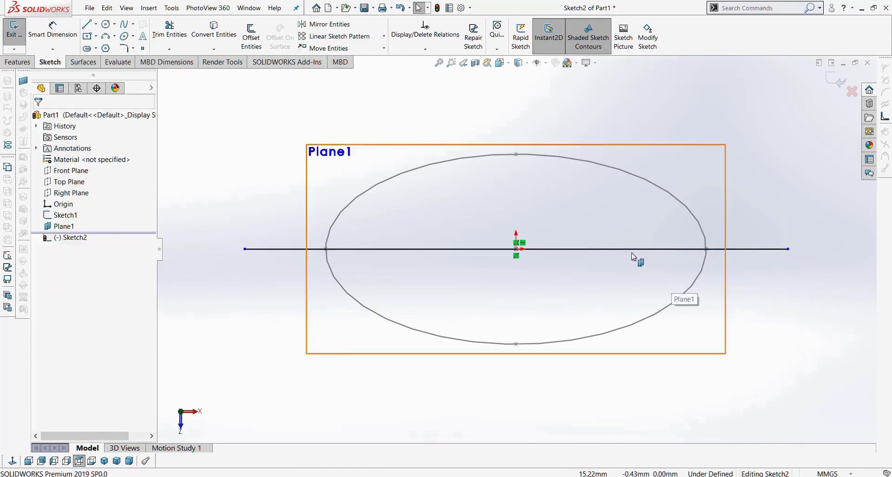
Step: Convert the horizontal midpoint line to construction geometry
click(630, 250)
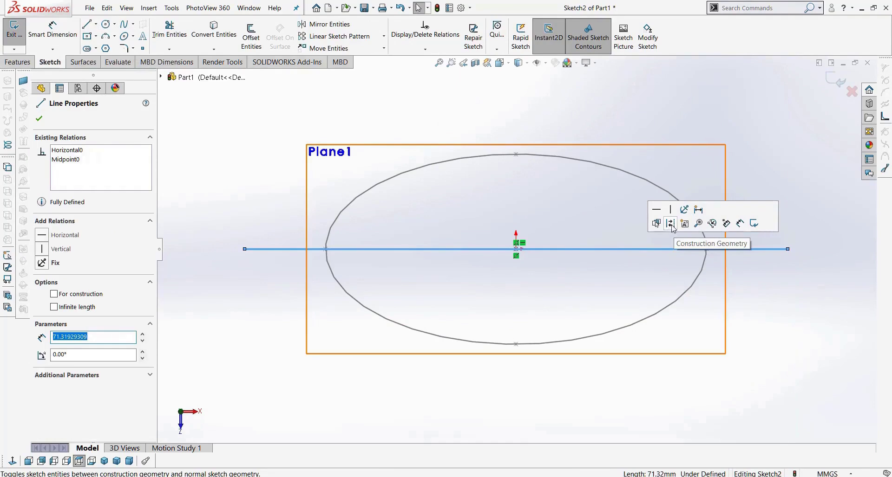
click(55, 294)
click(221, 307)
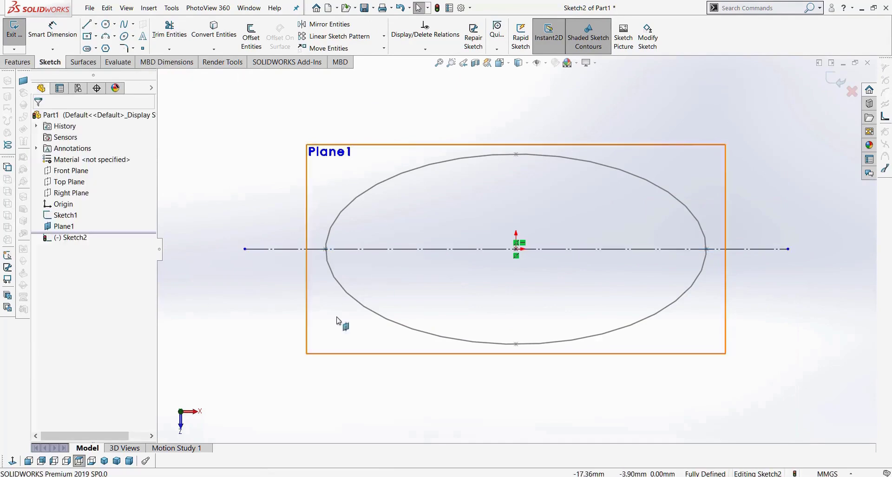
click(261, 249)
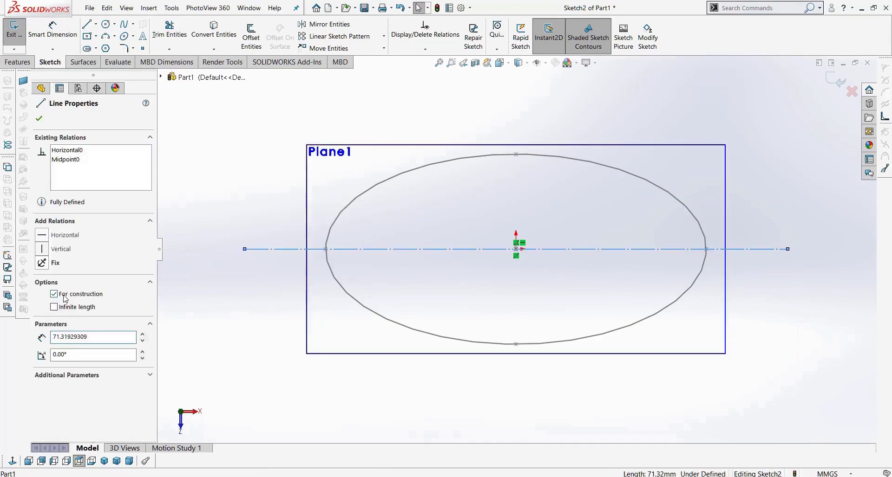
click(266, 283)
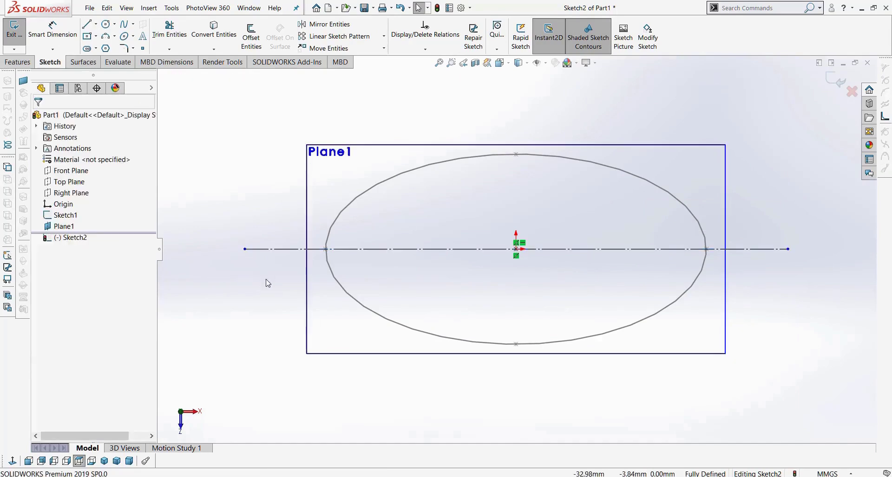
Step: Dimension the horizontal construction line to a length of 100 mm
scroll(564, 277, up, 2)
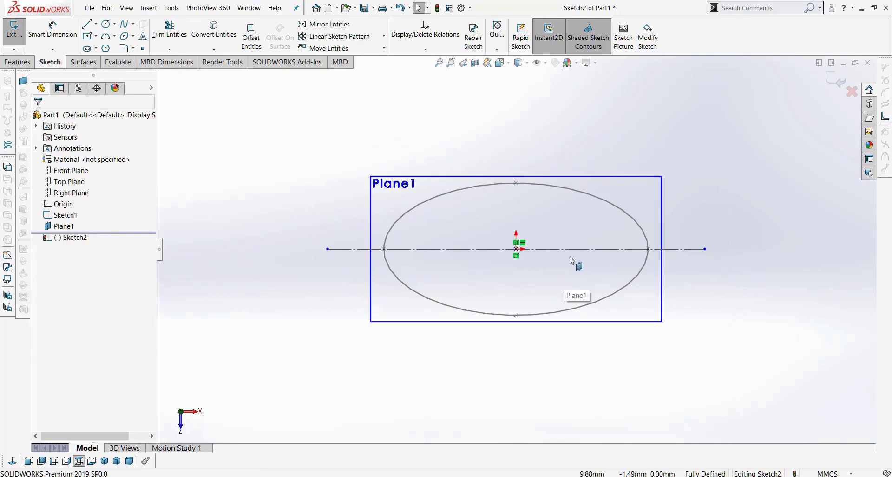
key(d)
click(577, 250)
click(538, 361)
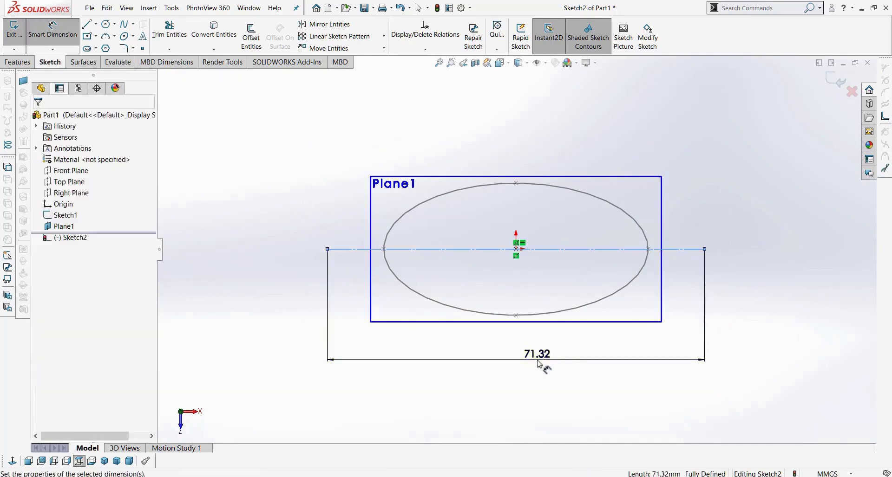
text(100)
key(Return)
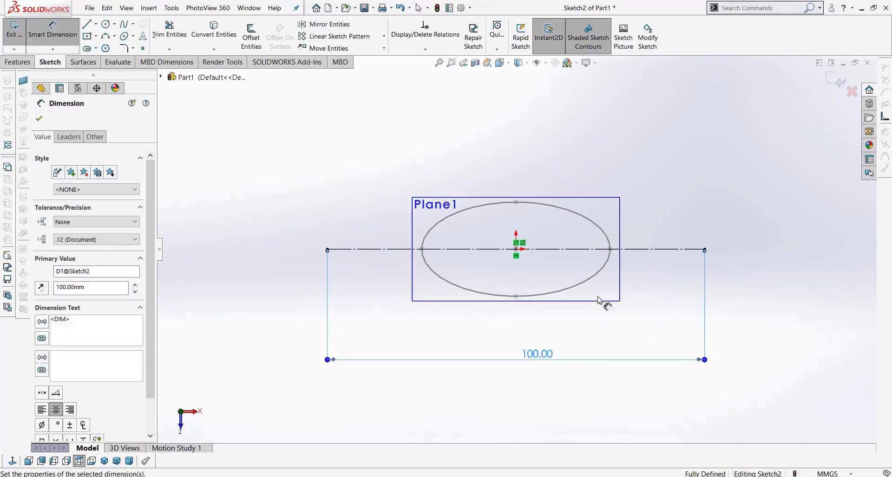
Step: Draw a three-point spline from the construction line's right end, arching over to a point about 19 mm above the origin
scroll(586, 247, down, 2)
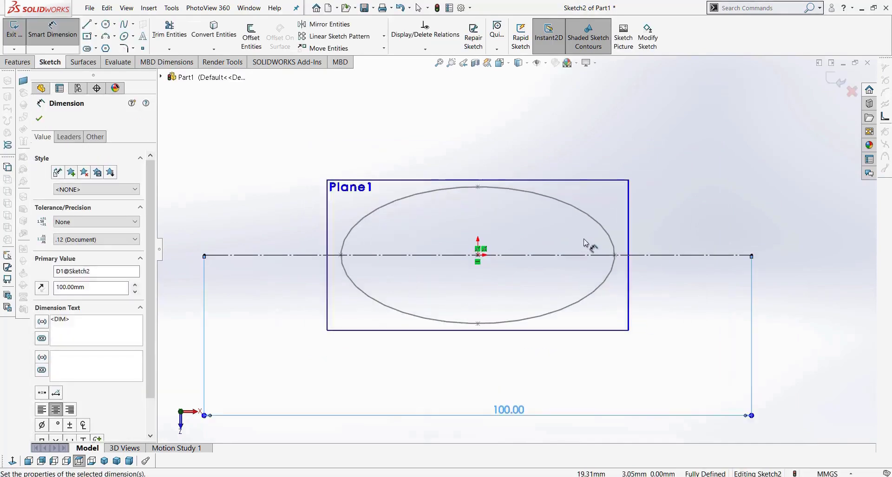
click(124, 25)
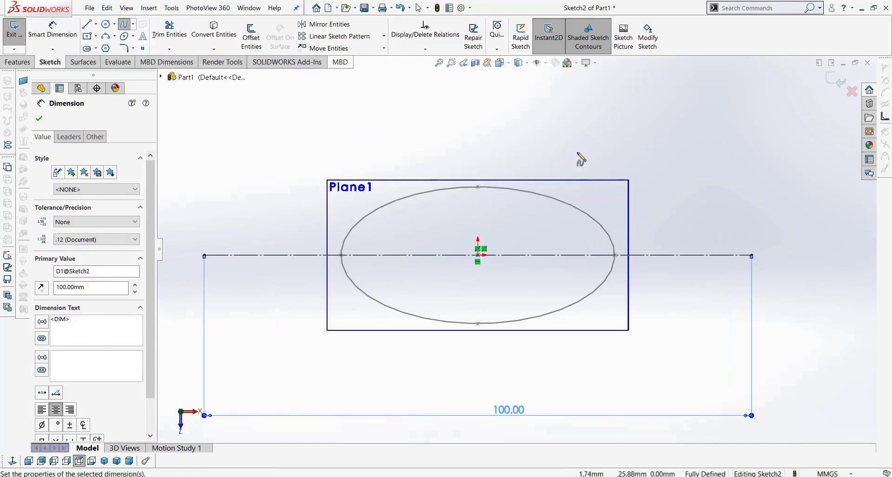
click(751, 256)
click(734, 153)
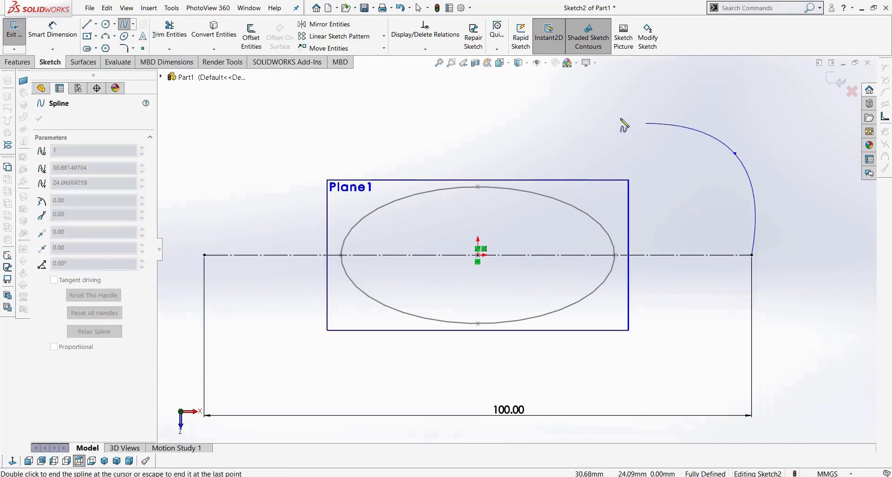
click(477, 152)
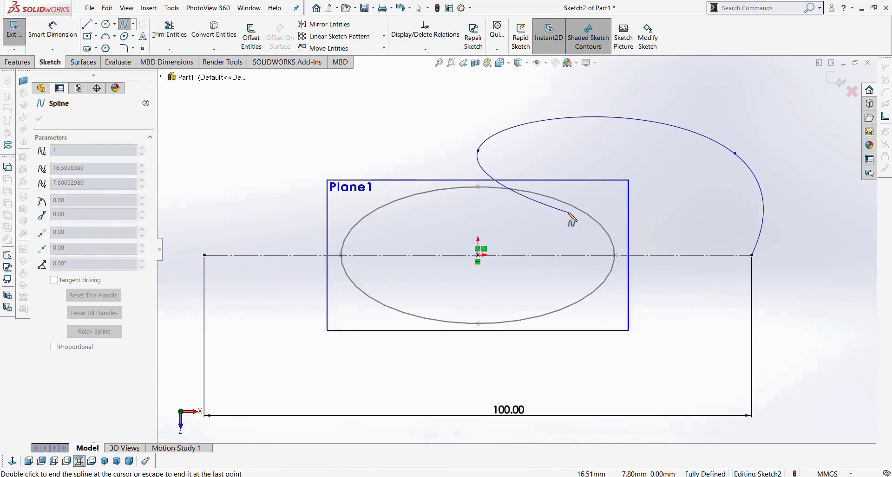
key(Escape)
Step: Make the spline perpendicular to the horizontal construction line
click(752, 225)
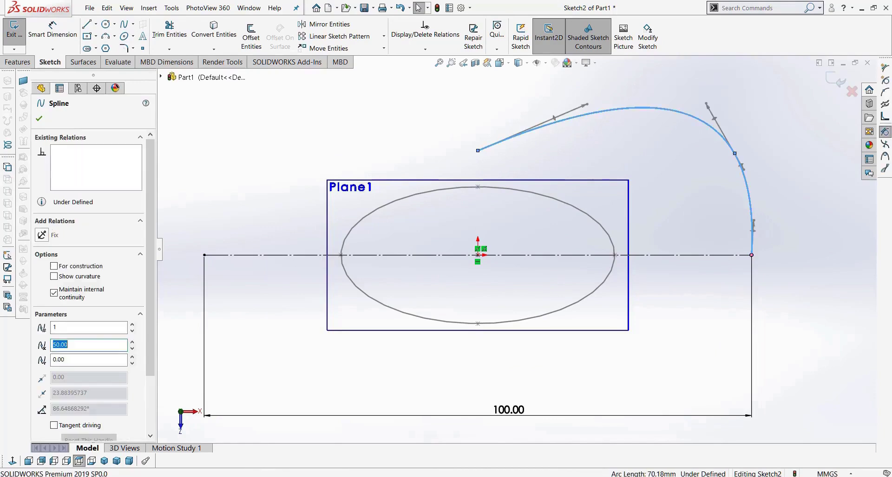
ctrl+click(722, 255)
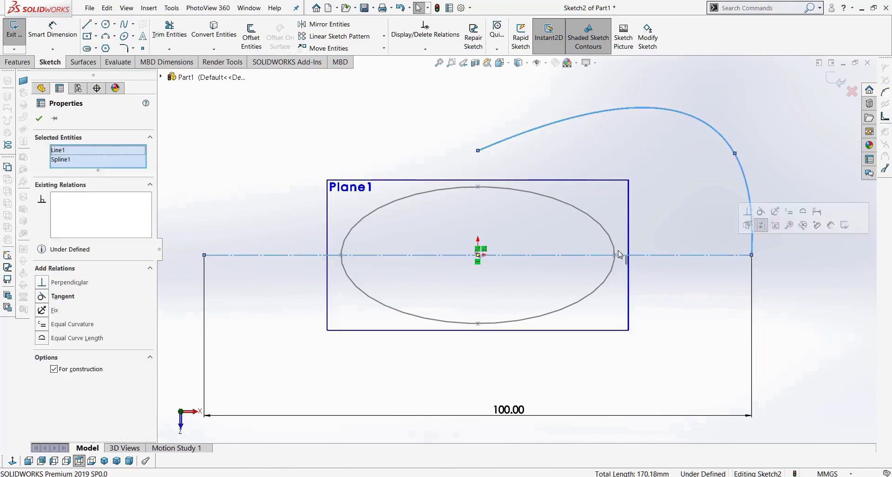
click(43, 283)
click(657, 349)
Step: Draw a vertical centerline from the origin up to the spline's free end
click(95, 24)
click(112, 48)
click(478, 255)
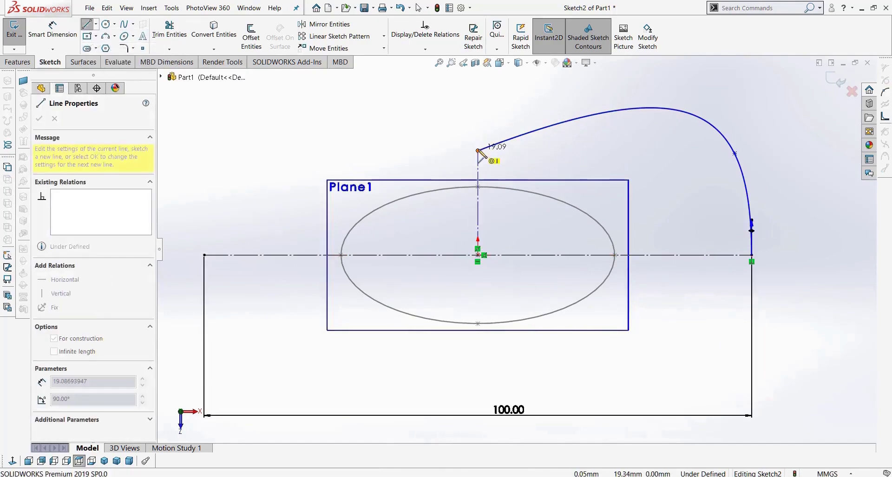
click(477, 150)
Step: Dimension the vertical centerline to a length of 20 mm
right_drag(478, 151, 468, 111)
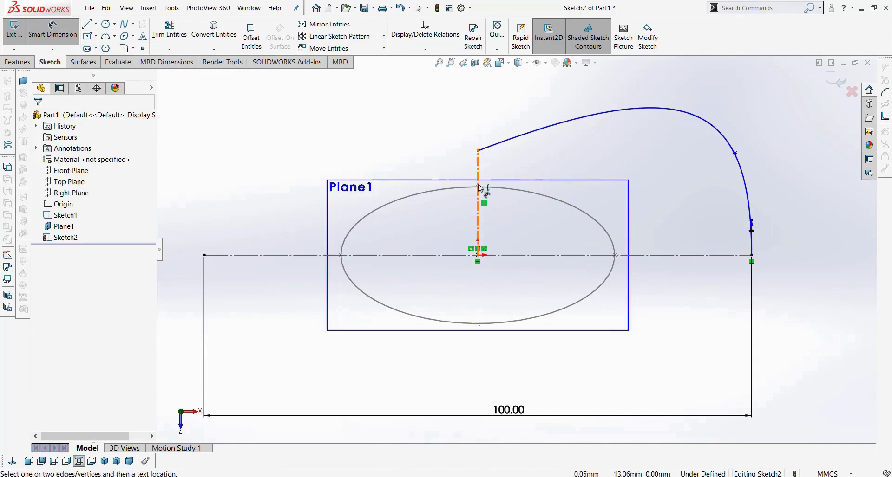
click(479, 188)
click(184, 217)
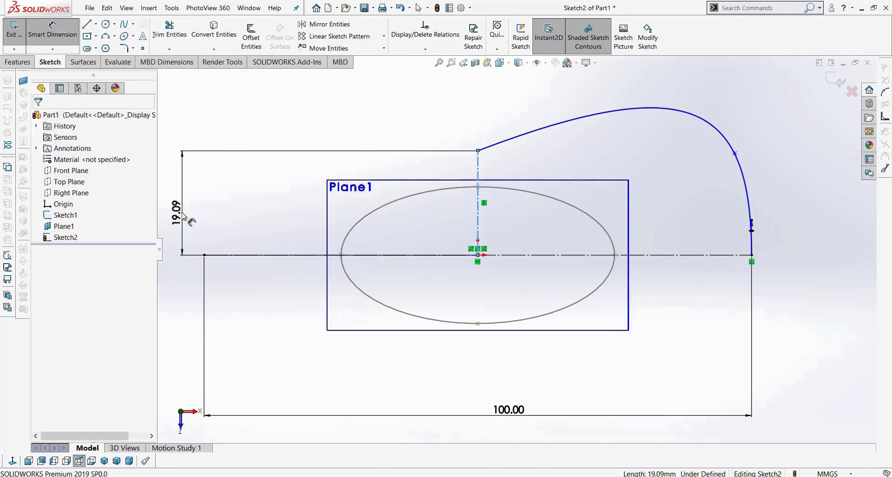
text(20)
key(Return)
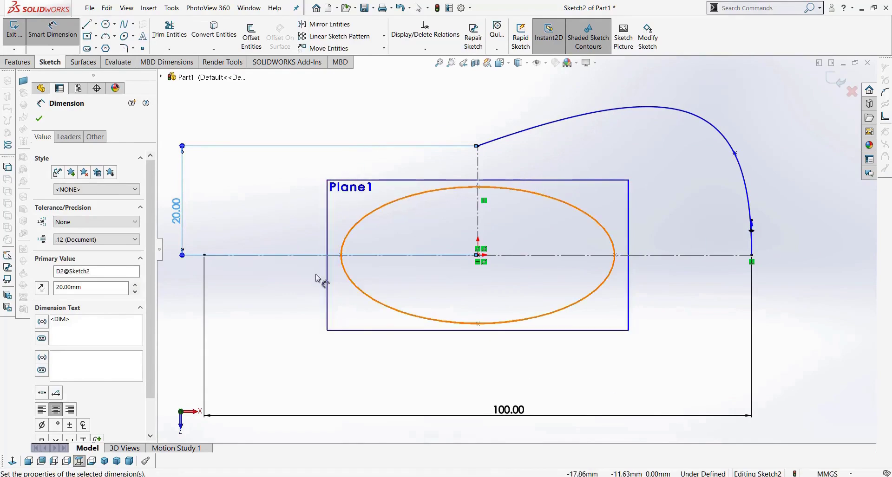
Step: Draw a horizontal centerline about 20 mm long leftward from the spline's upper end, and move the 20 mm dimension to the right of the origin
click(96, 23)
click(100, 43)
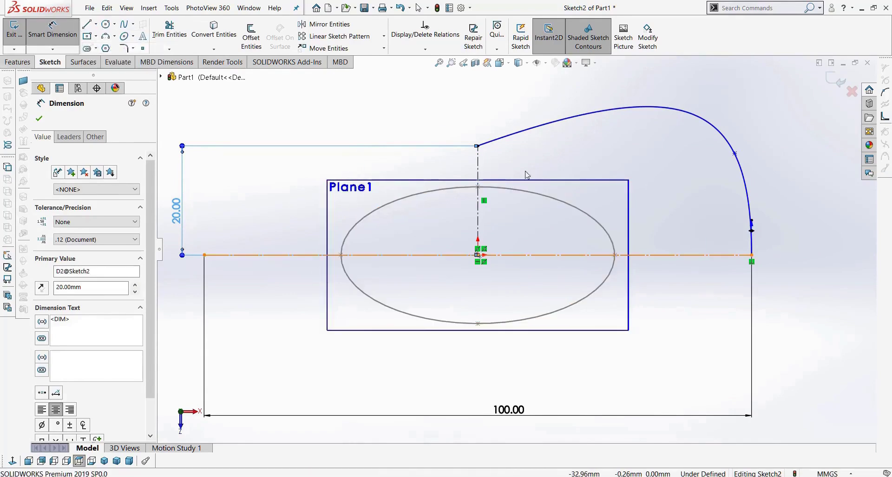
click(477, 146)
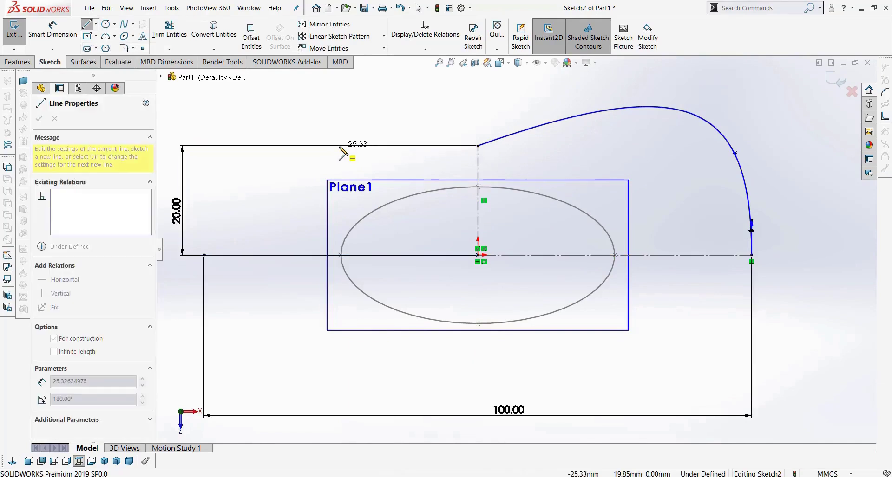
click(368, 146)
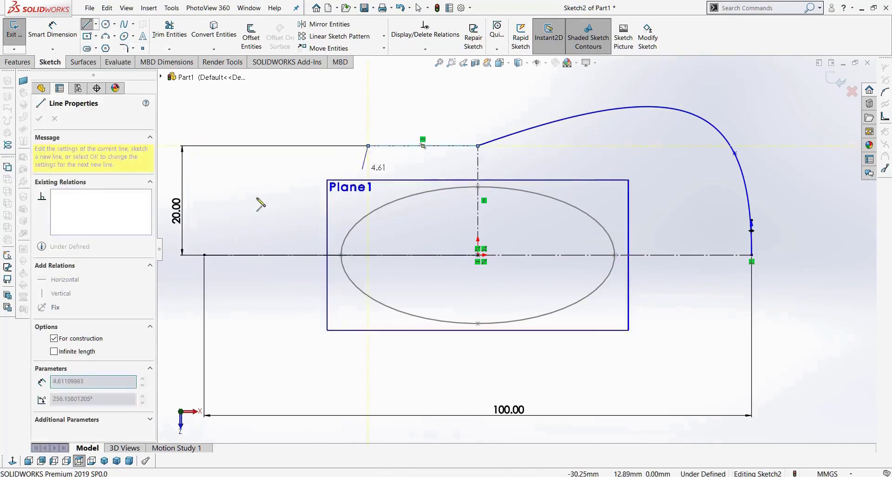
key(Escape)
mouse_move(179, 223)
mouse_down()
mouse_move(567, 219)
mouse_move(576, 195)
mouse_up()
Step: Make the spline tangent to the short horizontal centerline at its upper end
scroll(370, 157, down, 2)
click(582, 157)
click(570, 130)
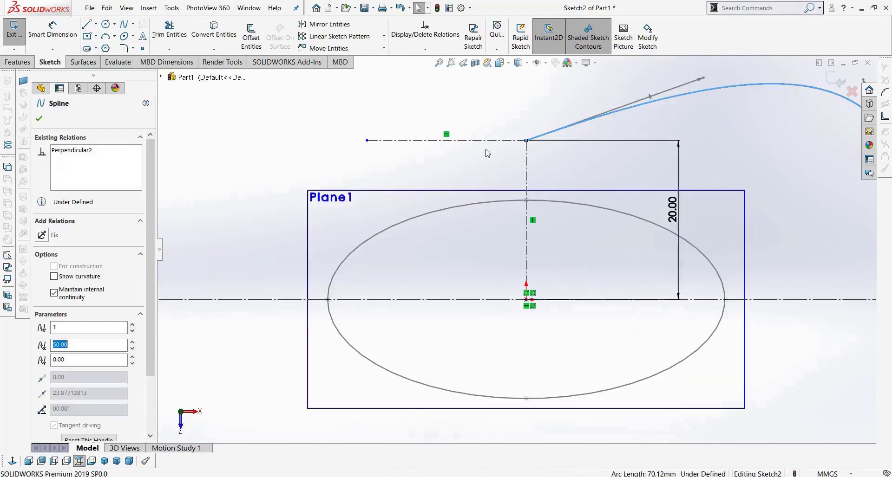
ctrl+click(449, 141)
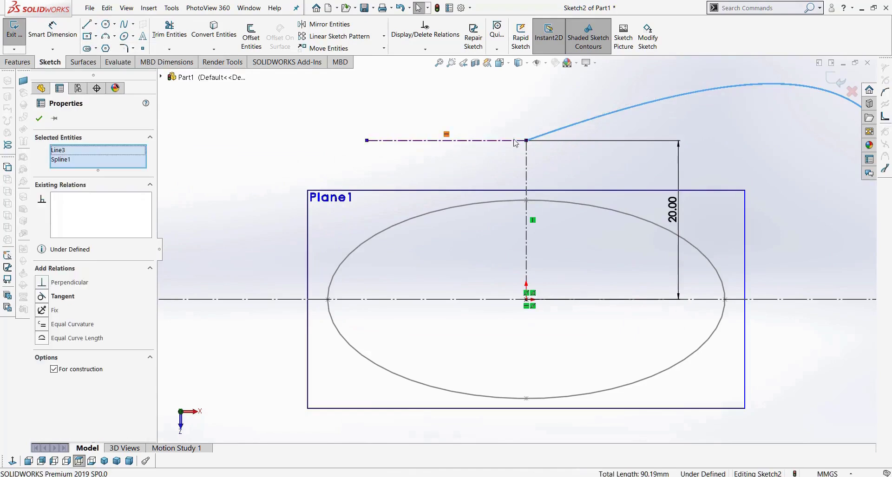
click(41, 298)
scroll(483, 209, up, 3)
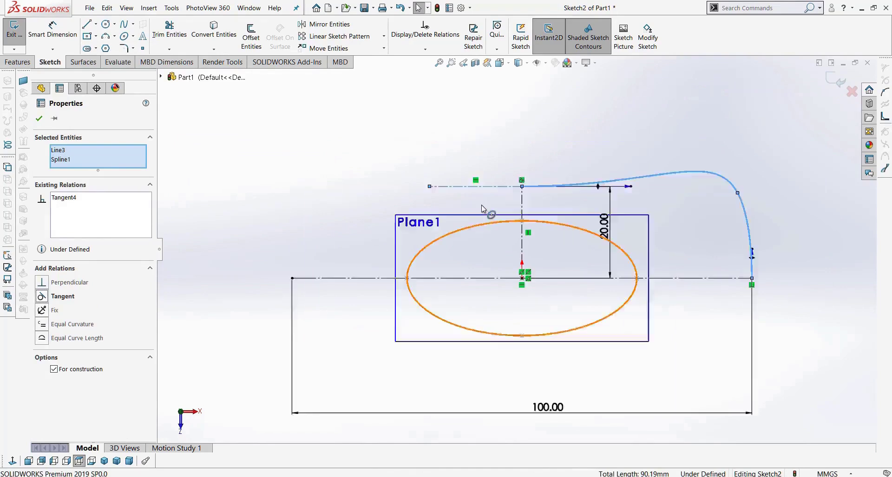
Step: Reposition the spline's middle point to about X 49.4, Y 15.4 mm
scroll(743, 258, down, 3)
click(712, 247)
drag(589, 152, 606, 171)
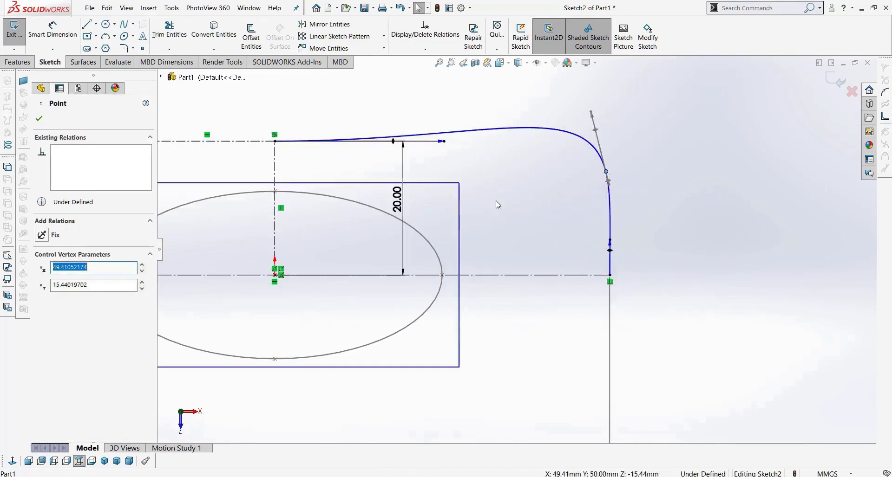
Step: Set the vertical centerline's length to 15 mm
scroll(497, 205, up, 2)
click(449, 229)
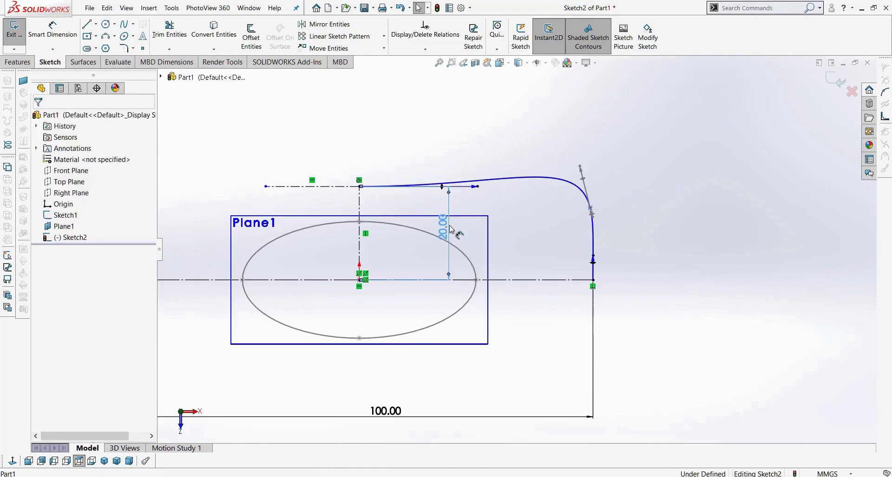
double_click(450, 229)
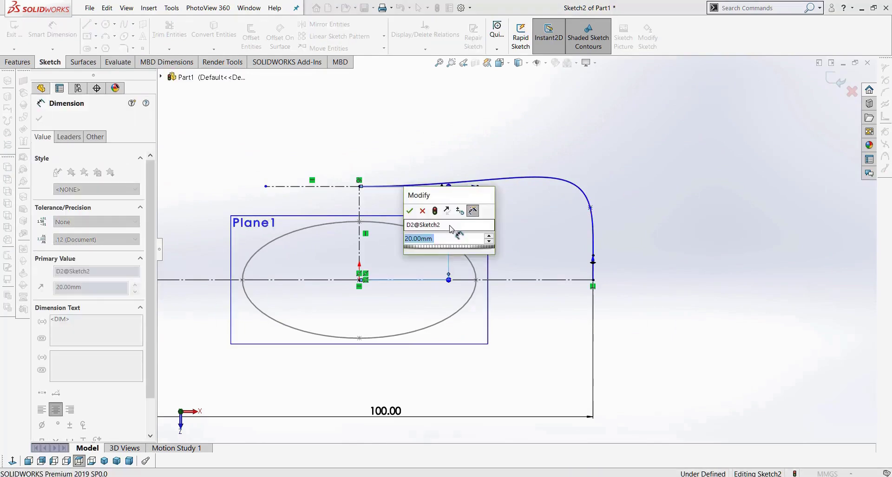
text(15)
key(Return)
Step: Move the spline's middle point inward to about X 39.8, Y 18.8 mm for a rounder end
click(582, 212)
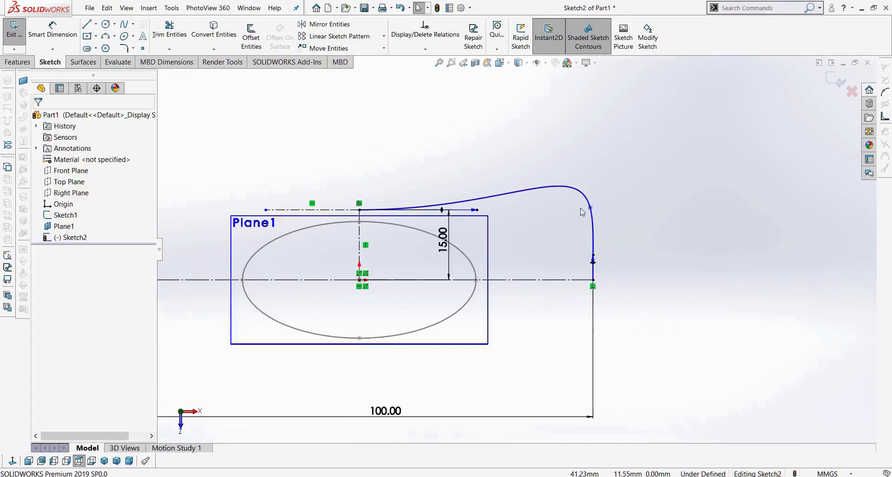
drag(589, 208, 545, 192)
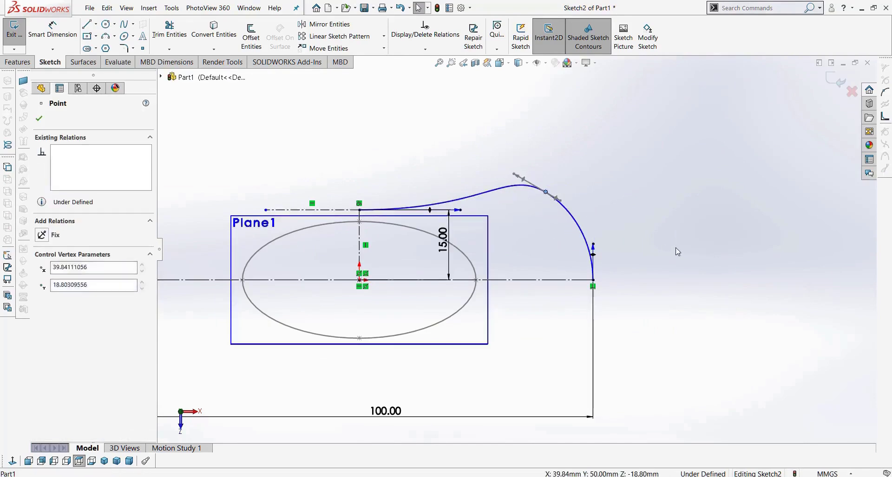
click(677, 254)
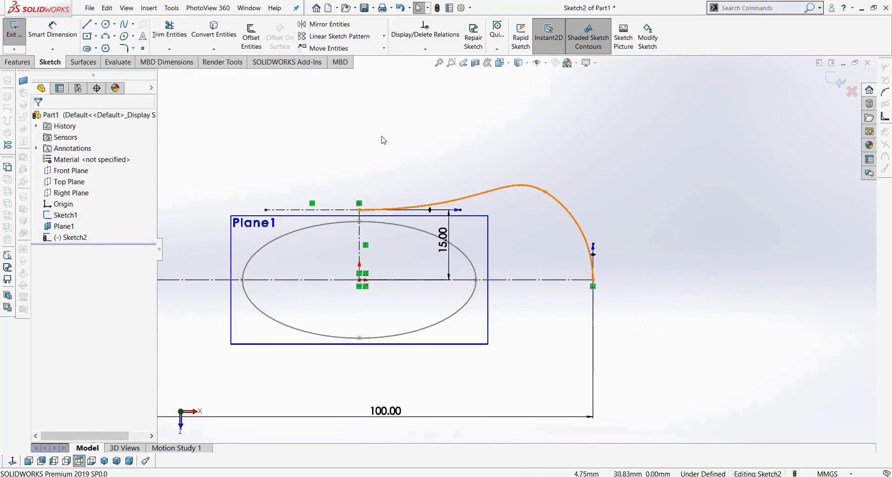
Step: Mirror the spline about the vertical centerline, keeping the original as a copy
click(325, 24)
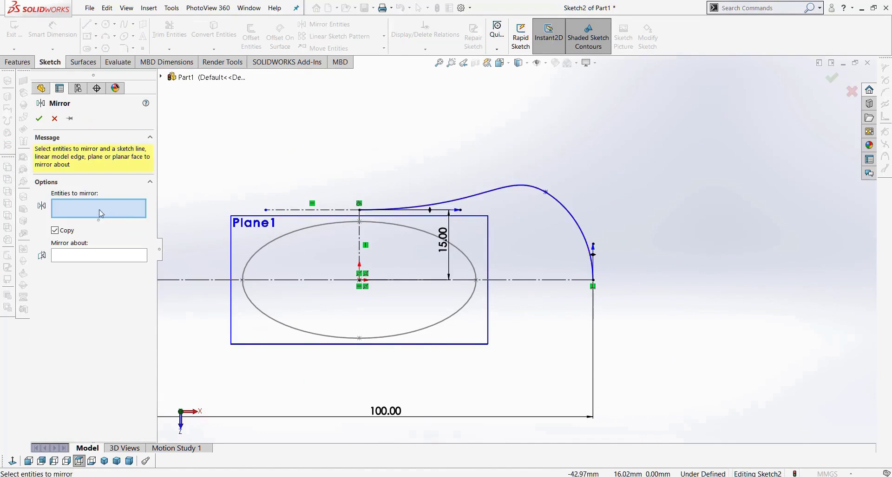
click(572, 223)
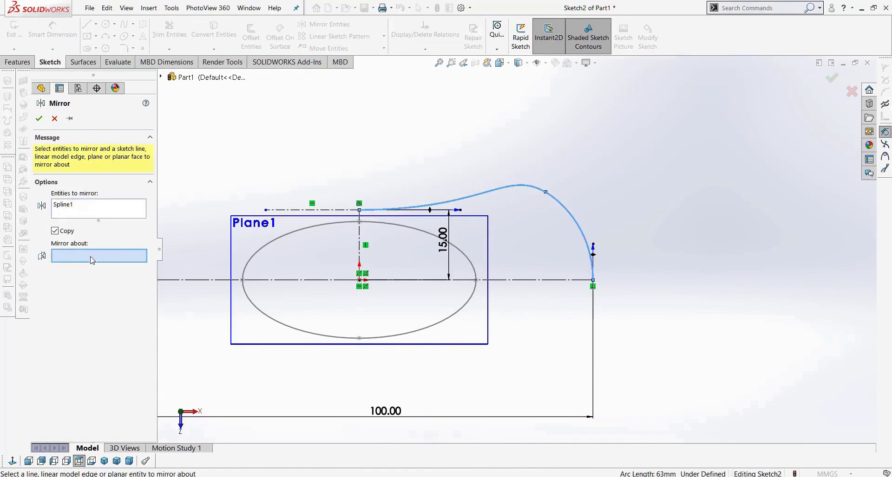
click(358, 237)
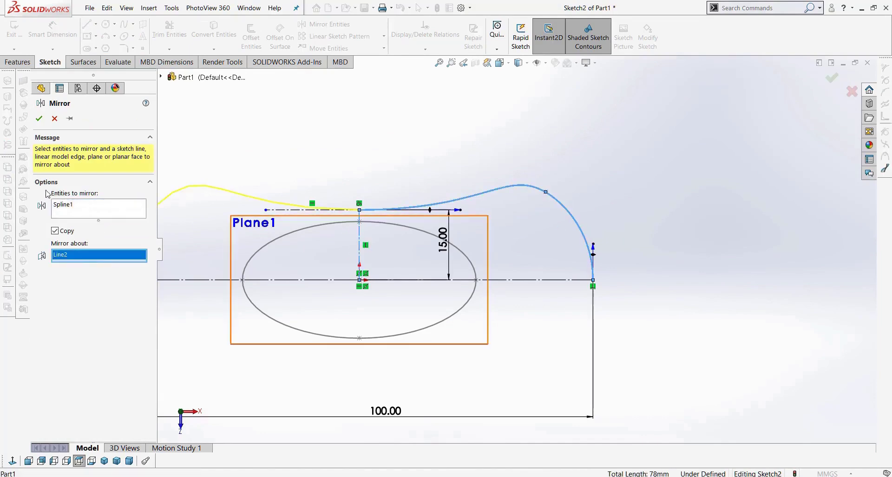
click(39, 119)
scroll(295, 325, up, 5)
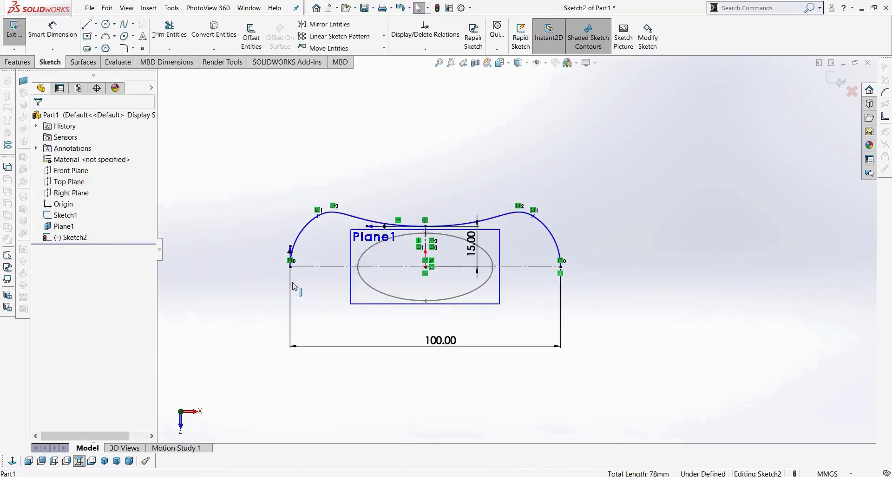
Step: Mirror both upper splines about the horizontal construction line to close the profile
click(326, 25)
click(543, 236)
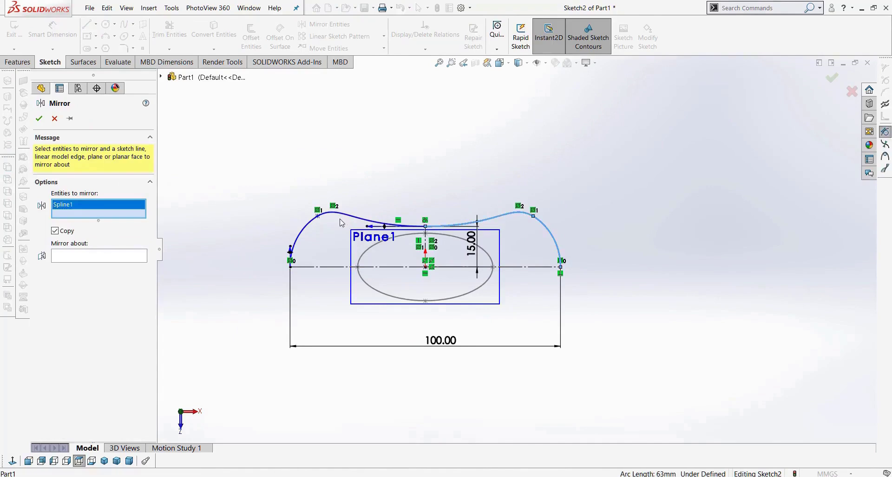
click(350, 219)
click(111, 269)
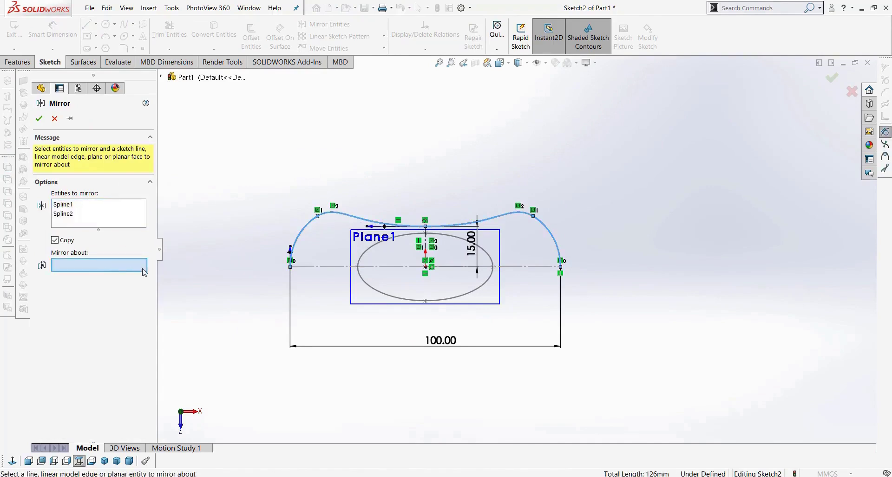
click(336, 268)
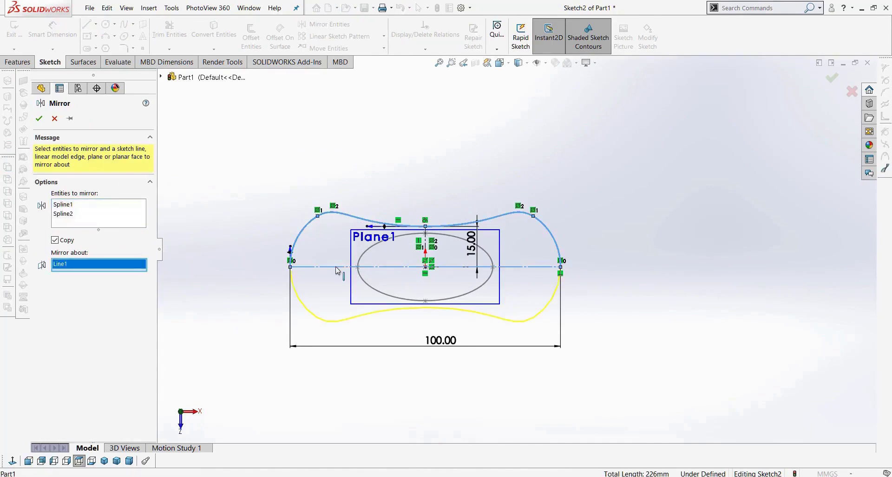
click(39, 119)
Step: View the closed spline profile and the ellipse below it in isometric orientation
key(z)
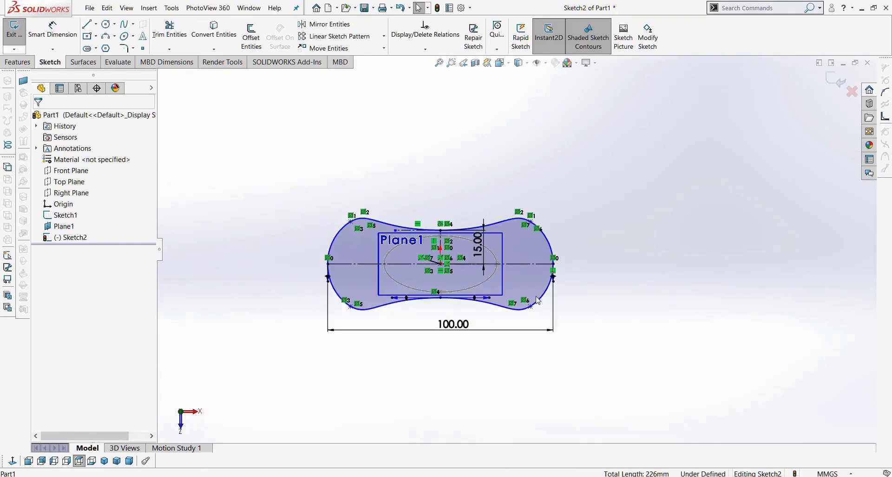
scroll(454, 307, down, 3)
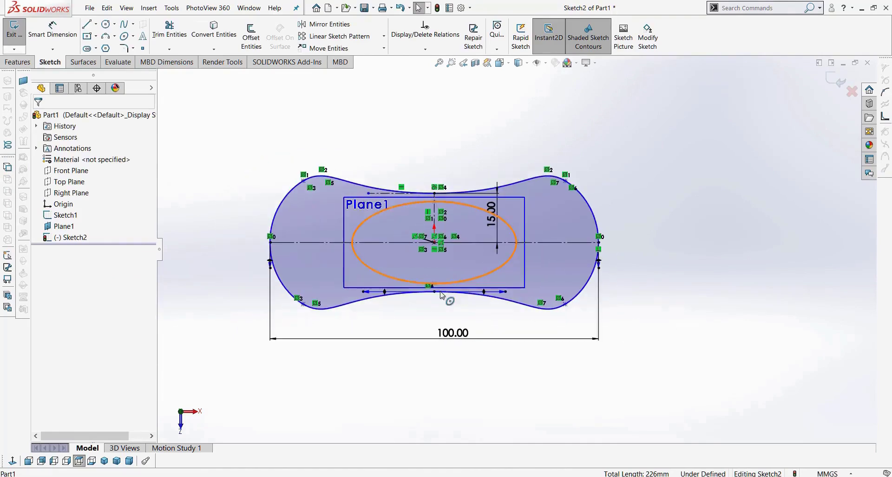
click(105, 462)
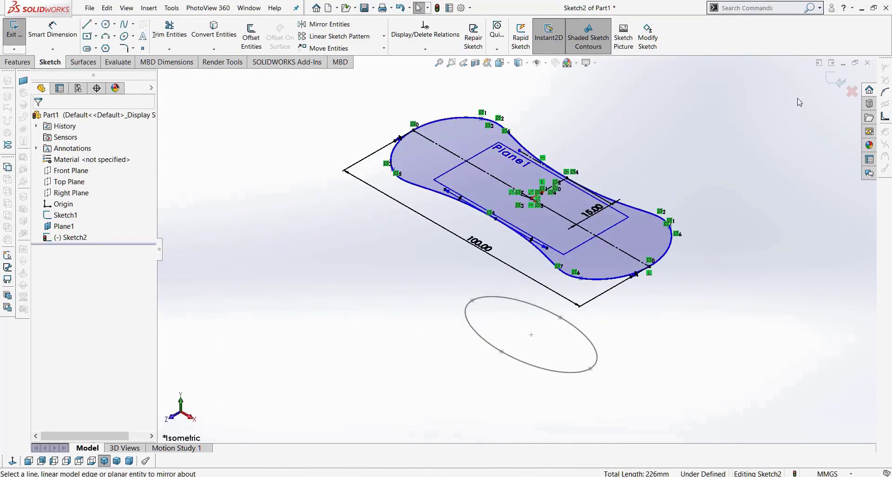
Step: Finish the spline profile sketch and hide Plane1
click(827, 84)
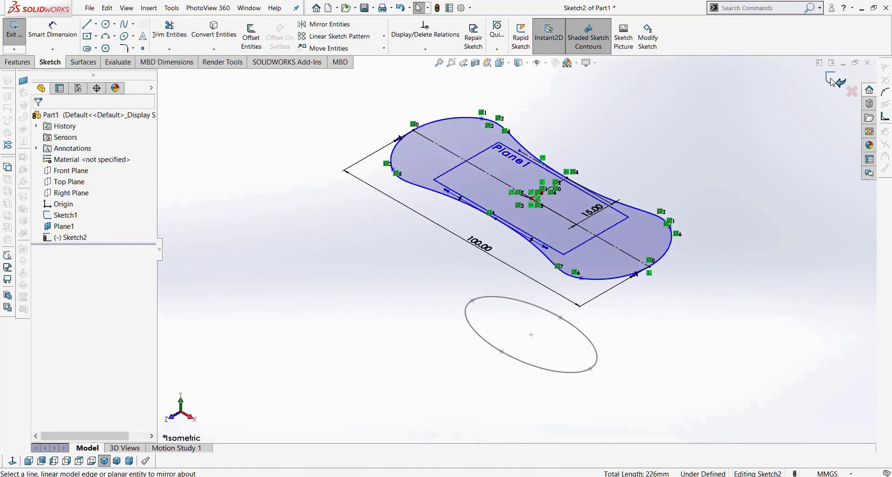
click(685, 325)
right_click(64, 226)
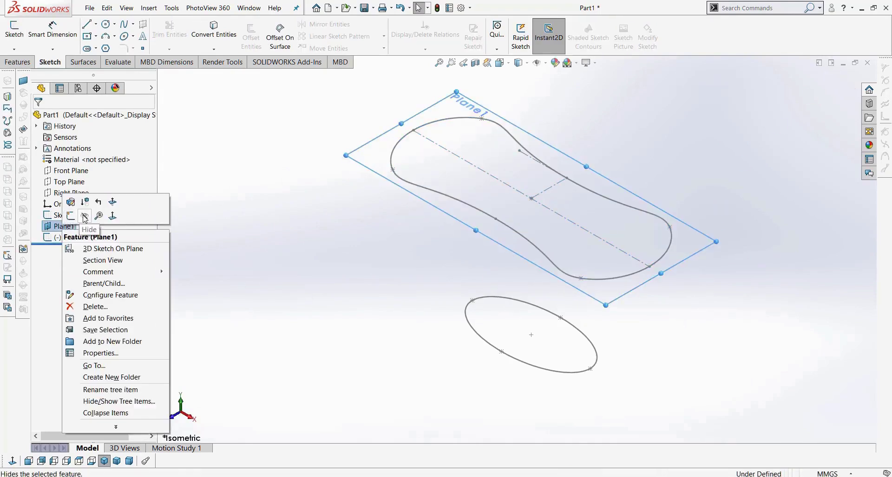
click(84, 216)
Step: Start a Lofted Boss/Base with the ellipse and the spline outline as profiles, picked near matching ends
mouse_move(409, 285)
middle_down()
mouse_move(470, 237)
mouse_move(508, 296)
mouse_move(473, 301)
middle_up()
click(15, 65)
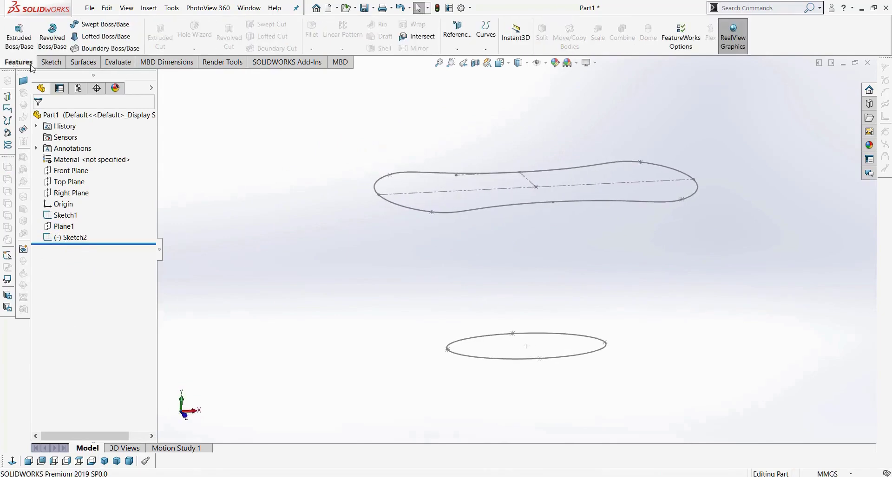
click(106, 36)
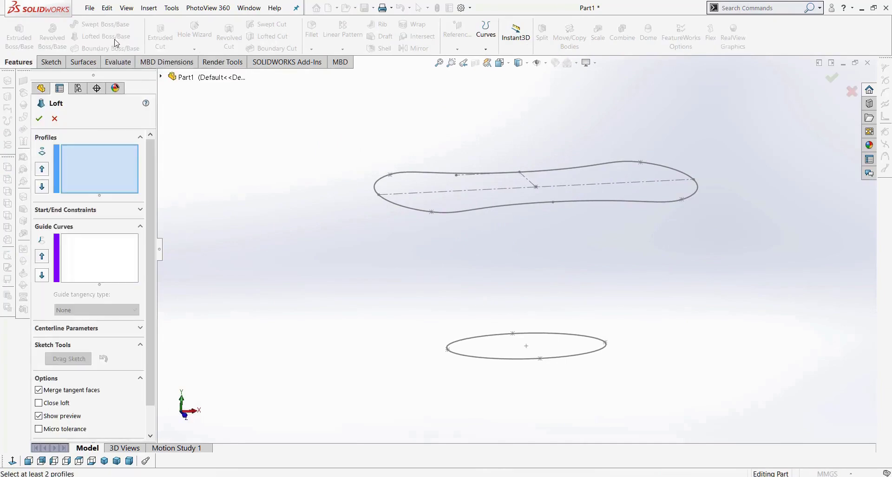
click(604, 349)
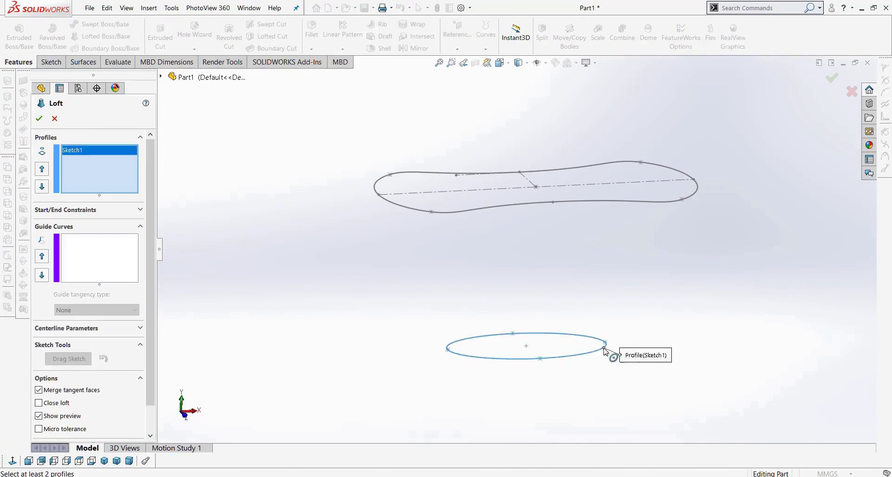
click(696, 190)
mouse_move(728, 301)
middle_down()
mouse_move(695, 324)
mouse_move(699, 358)
mouse_move(718, 264)
mouse_move(793, 267)
mouse_move(800, 327)
mouse_move(700, 344)
mouse_move(650, 452)
mouse_move(677, 373)
mouse_move(704, 390)
mouse_move(702, 400)
middle_up()
scroll(641, 183, down, 3)
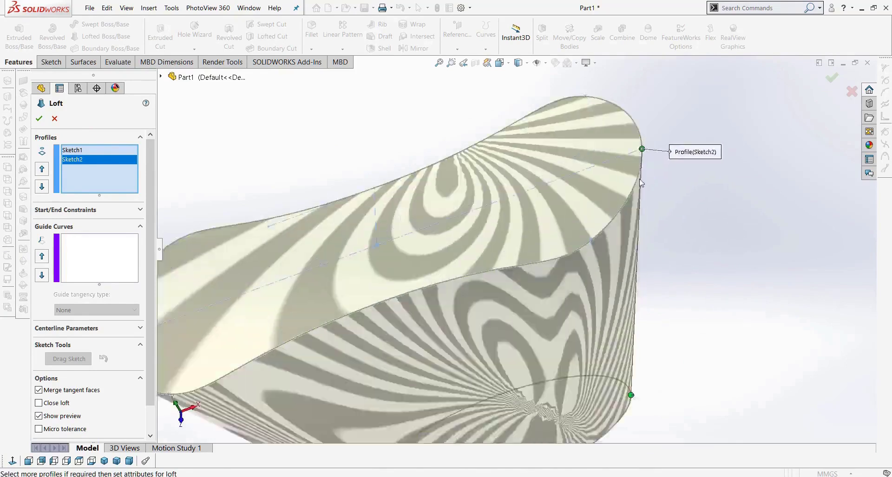
Step: Try twisting the loft by shifting its connector along the upper profile, and bring it back to the matching end
scroll(541, 314, up, 4)
mouse_move(542, 314)
middle_down()
mouse_move(544, 238)
mouse_move(549, 319)
middle_up()
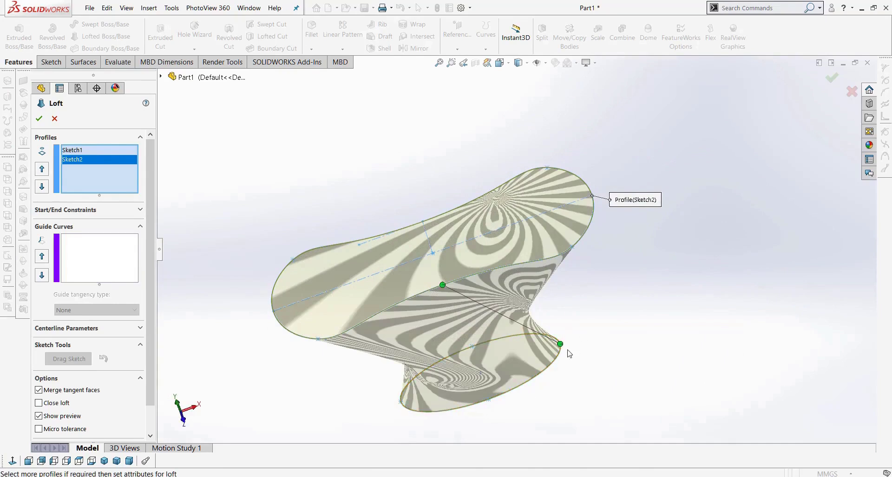
middle_drag(619, 272, 548, 381)
drag(457, 290, 648, 251)
middle_drag(623, 308, 505, 308)
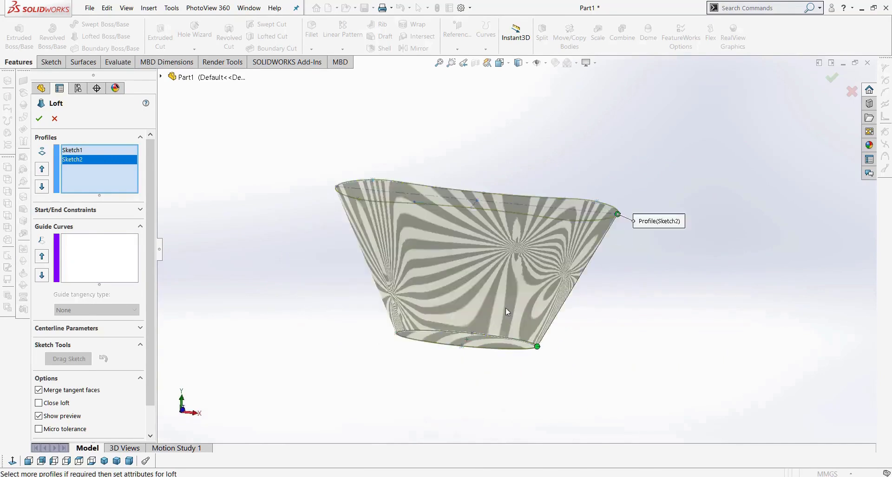
Step: Try a Normal To Profile start constraint at the loft's ellipse end and reset it to None
click(76, 214)
click(96, 235)
click(99, 261)
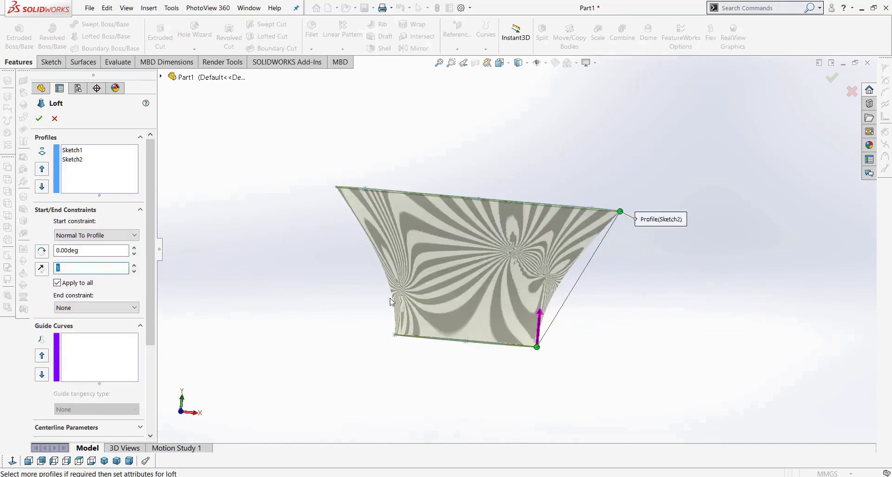
scroll(395, 345, down, 3)
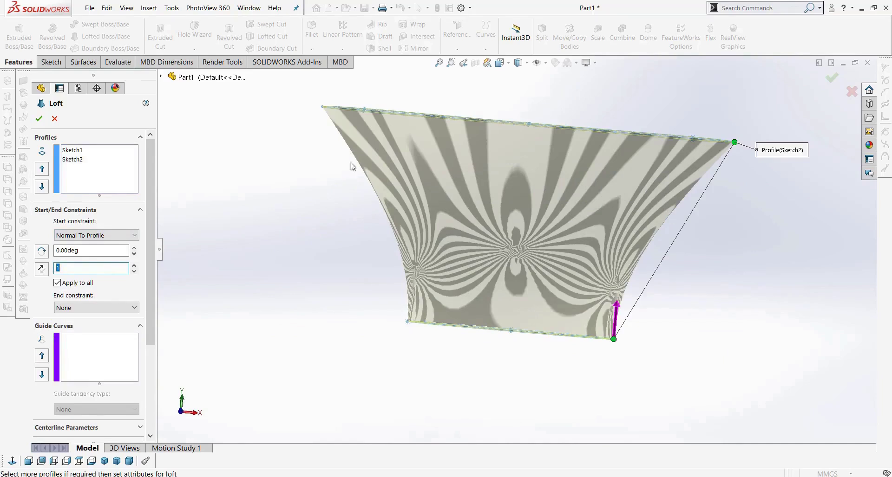
click(90, 235)
click(88, 243)
Step: Set the loft's end constraint to Normal To Profile with a tangent length of 1.25 and create the loft
click(90, 262)
click(89, 288)
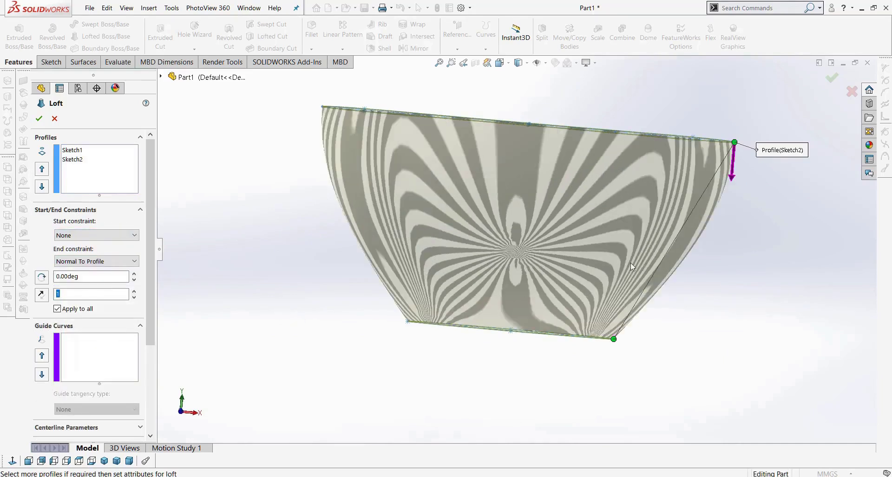
drag(724, 185, 724, 180)
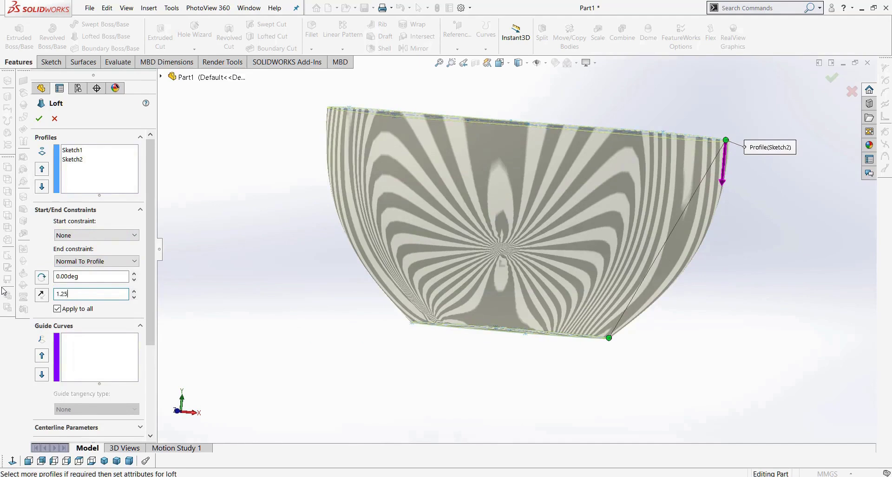
key(Return)
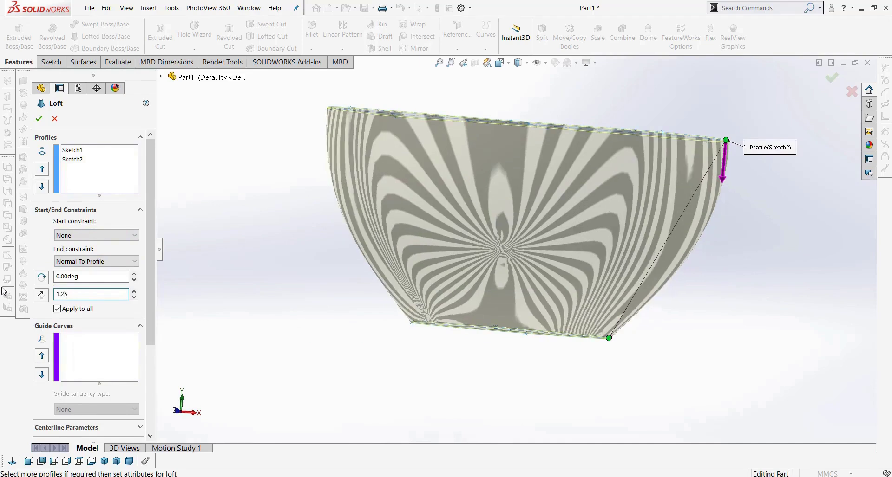
click(38, 119)
Step: Examine the lofted body's side walls, top face and base from several angles, and dismiss the unsaved-document notification
click(104, 461)
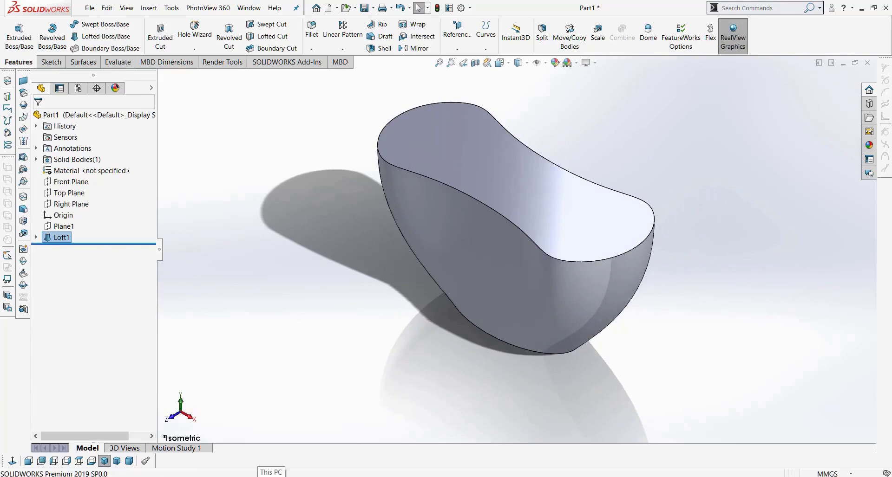
middle_drag(501, 309, 474, 261)
scroll(474, 262, down, 5)
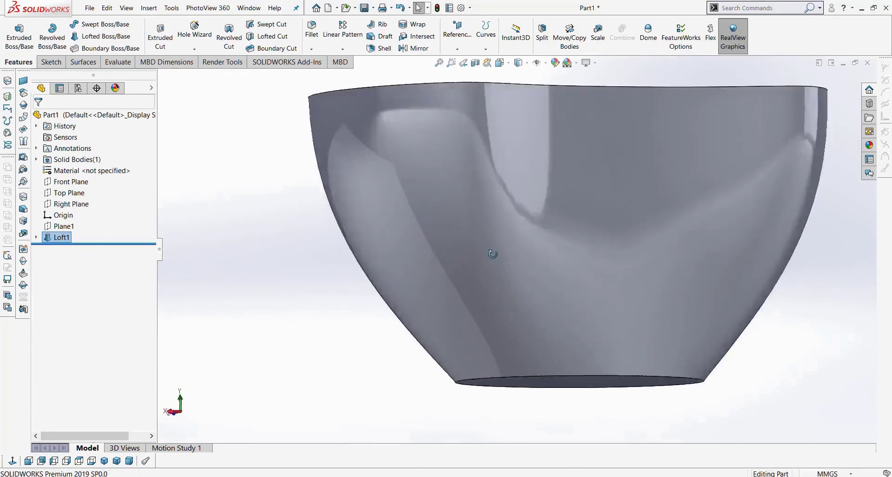
middle_drag(509, 223, 587, 232)
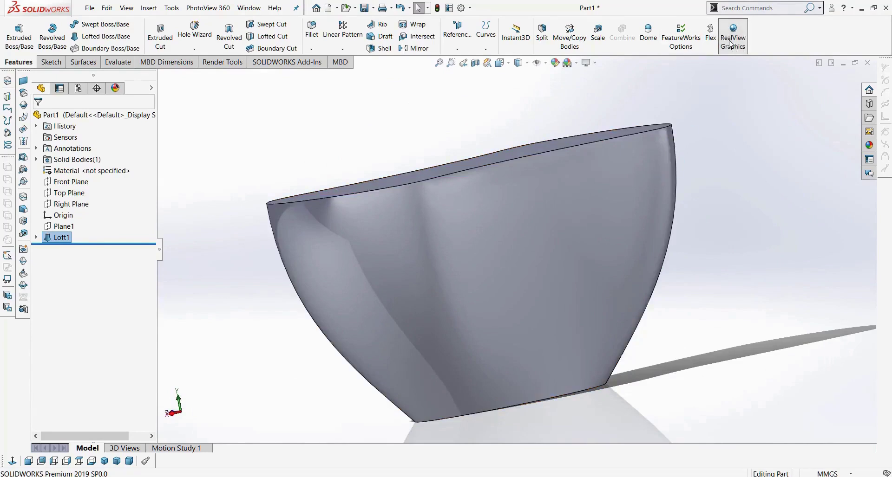
mouse_move(372, 227)
middle_down()
mouse_move(378, 255)
mouse_move(396, 255)
mouse_move(384, 235)
mouse_move(343, 240)
mouse_move(349, 264)
middle_up()
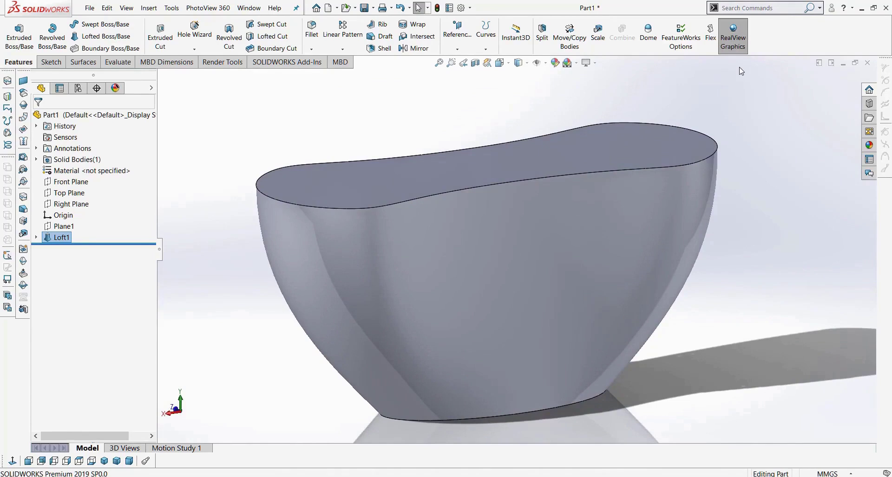
mouse_move(657, 280)
middle_down()
mouse_move(734, 342)
mouse_move(731, 321)
middle_up()
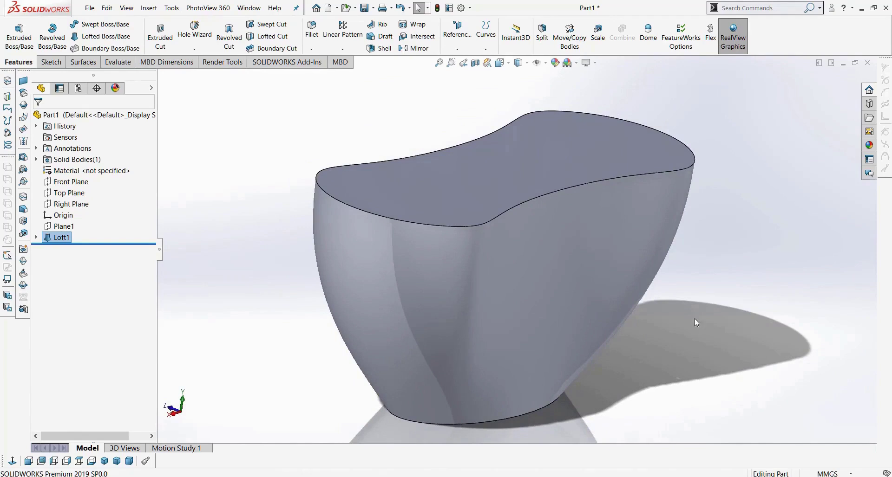
scroll(751, 358, up, 1)
scroll(686, 369, down, 3)
key(f)
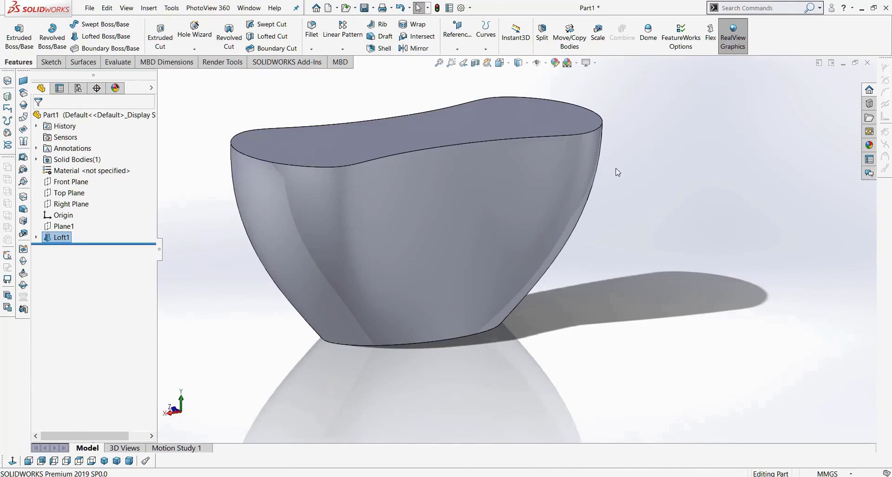
middle_drag(649, 250, 402, 197)
scroll(464, 162, down, 3)
middle_drag(498, 230, 527, 241)
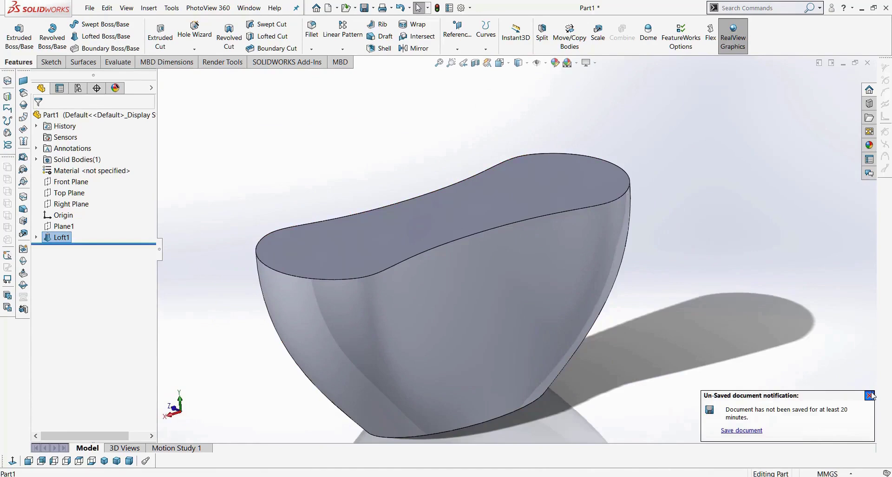
click(869, 396)
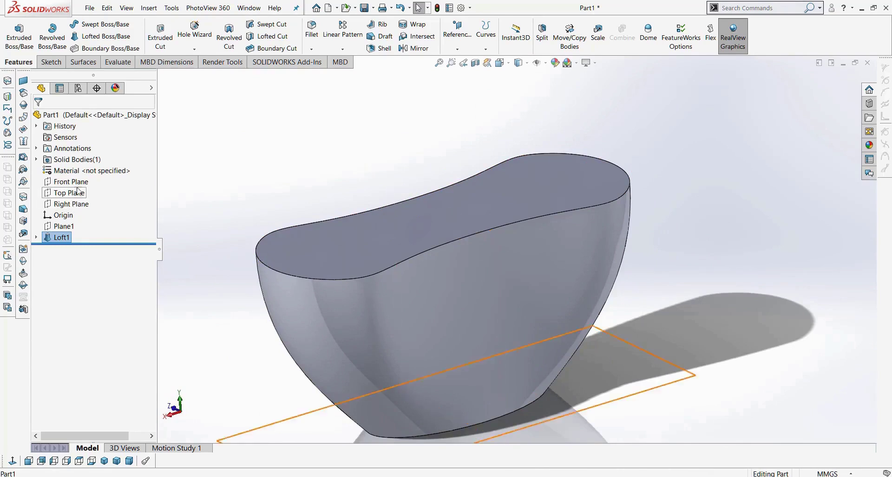
click(492, 202)
click(50, 62)
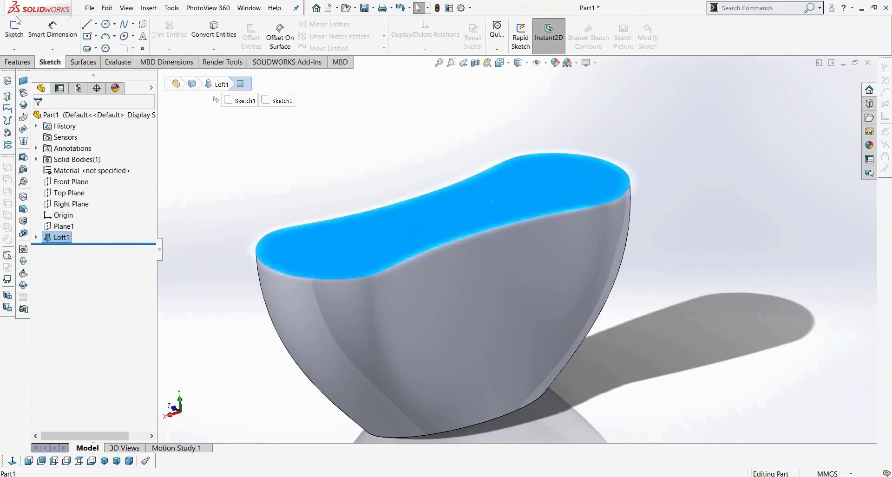
click(14, 29)
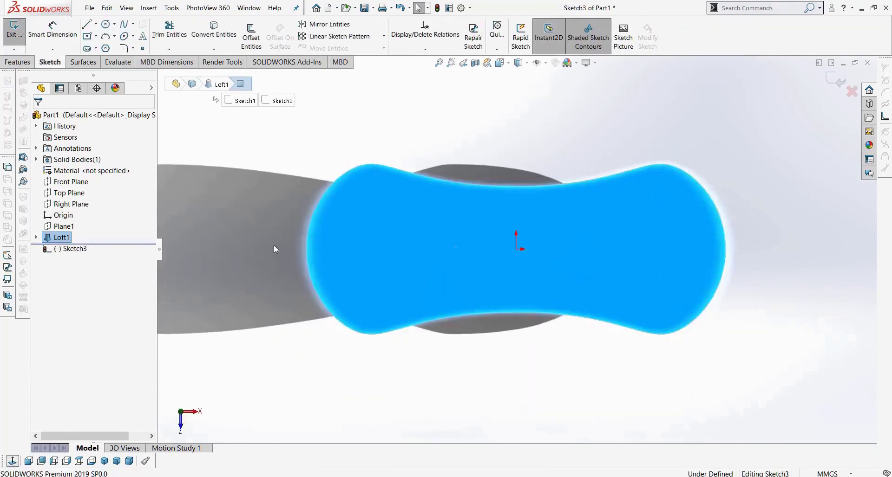
click(86, 24)
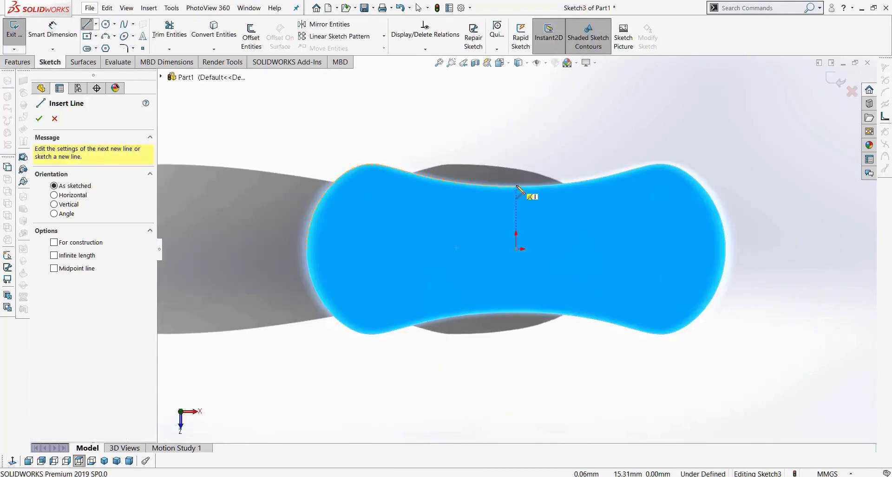
click(833, 82)
Step: Start a new sketch on the Right Plane, viewed normal to the plane
click(66, 201)
middle_drag(405, 269, 358, 250)
click(14, 29)
key(z)
click(13, 462)
scroll(575, 164, up, 3)
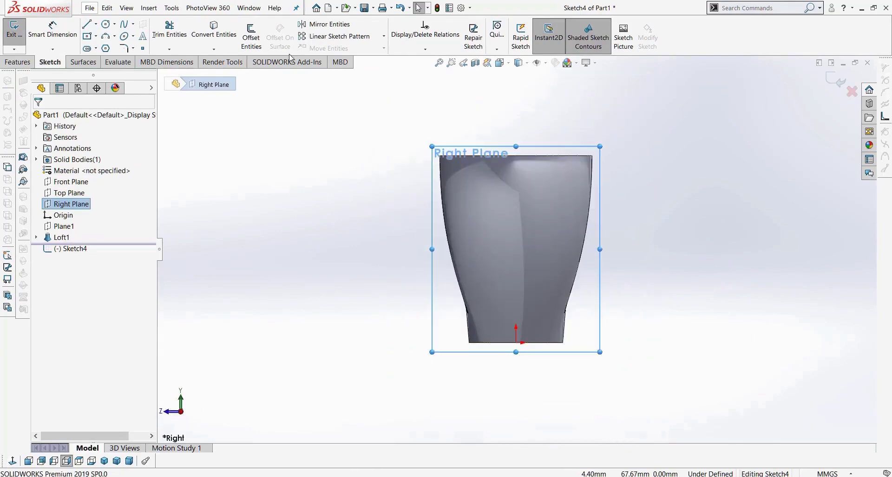
middle_drag(370, 150, 384, 243)
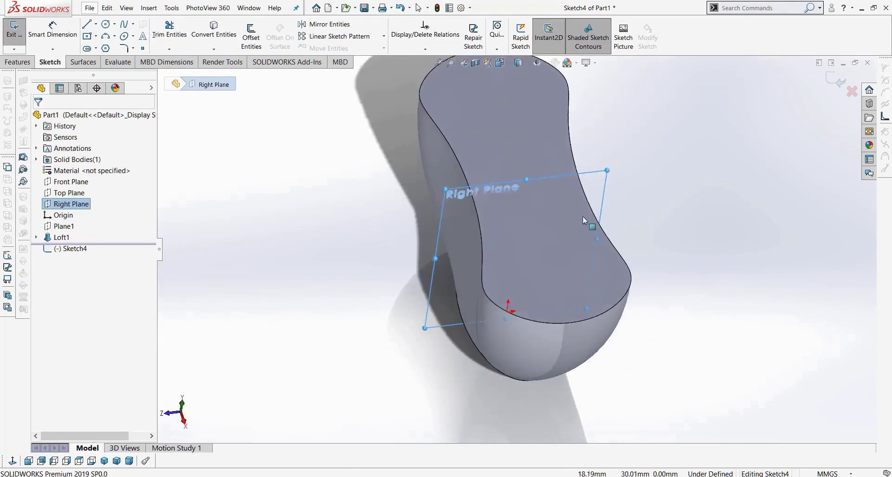
scroll(560, 195, down, 2)
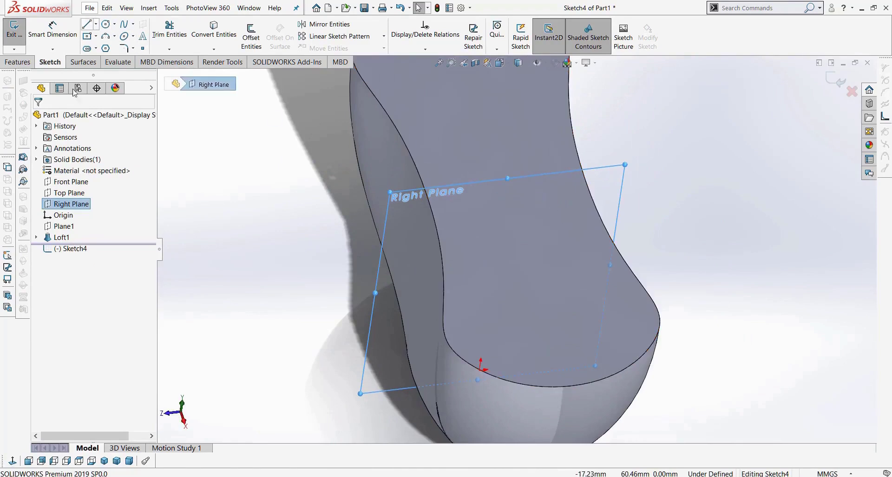
click(10, 462)
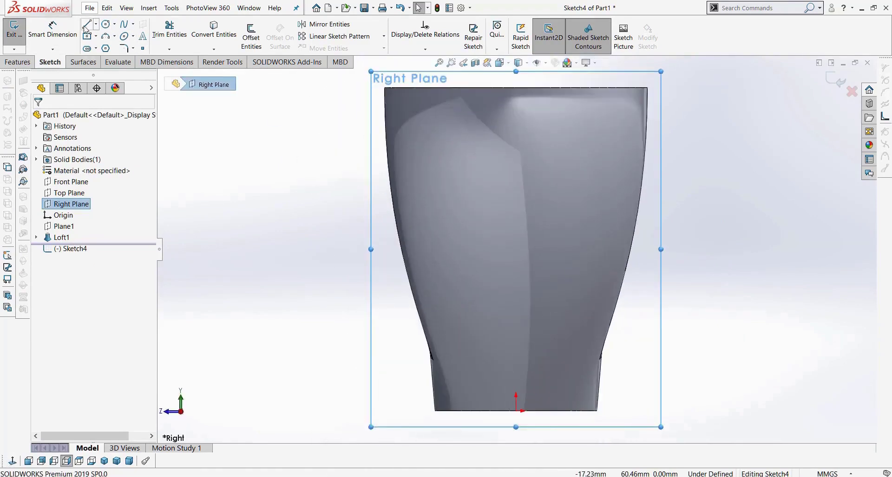
Step: Draw a horizontal line along the loft's top edge with hidden lines displayed, and restore the shaded display with edges
click(86, 25)
click(518, 63)
click(519, 141)
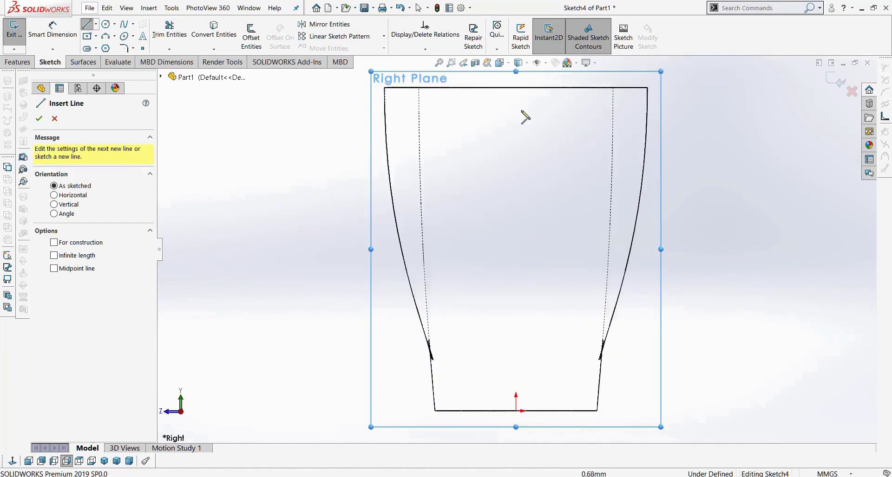
scroll(524, 117, down, 2)
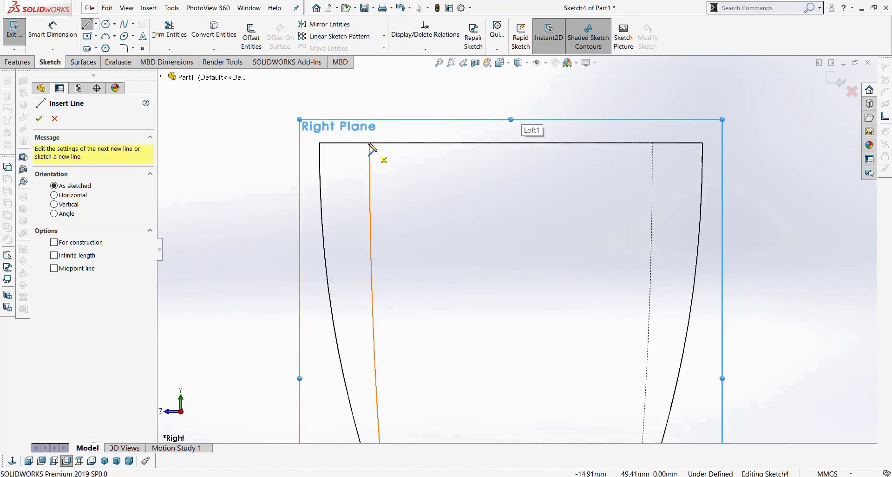
click(678, 143)
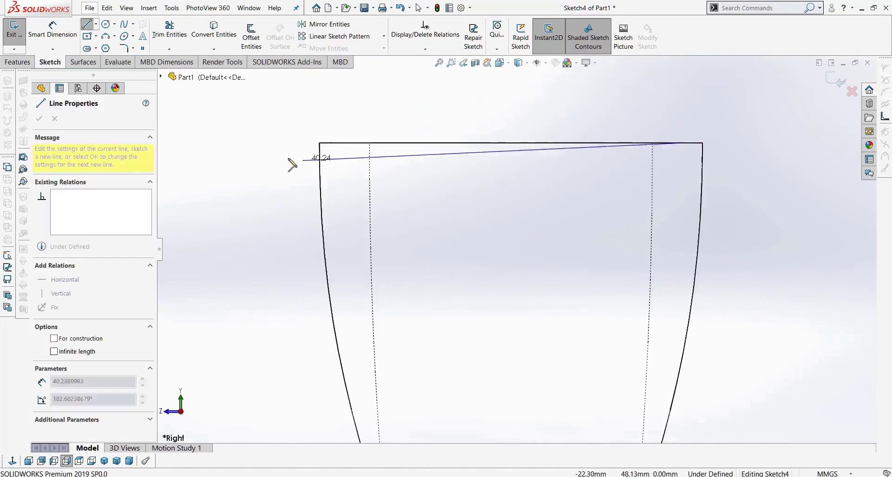
click(244, 143)
key(Escape)
key(Escape)
middle_drag(510, 202, 532, 213)
click(518, 63)
click(519, 72)
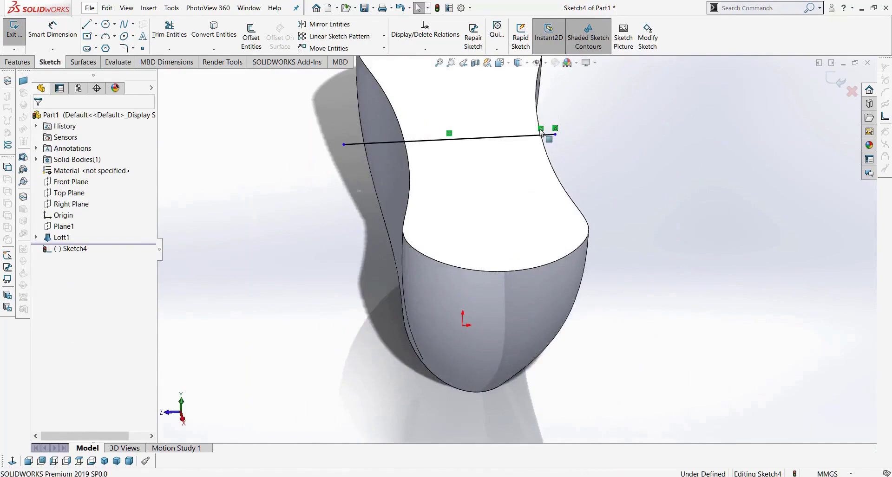
Step: Pull the horizontal line's negative-Z endpoint inward, and pierce it to the curved edge of the loft's top face
scroll(557, 187, down, 3)
drag(562, 161, 485, 180)
click(607, 175)
scroll(546, 164, down, 3)
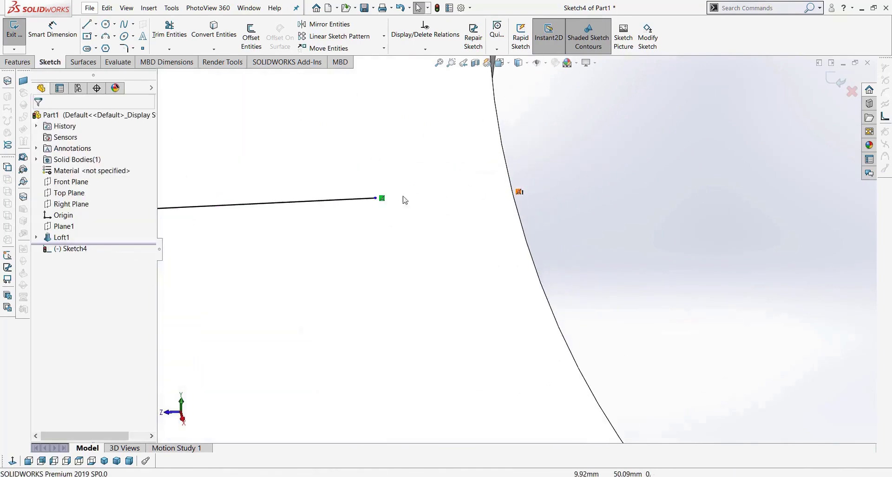
click(378, 199)
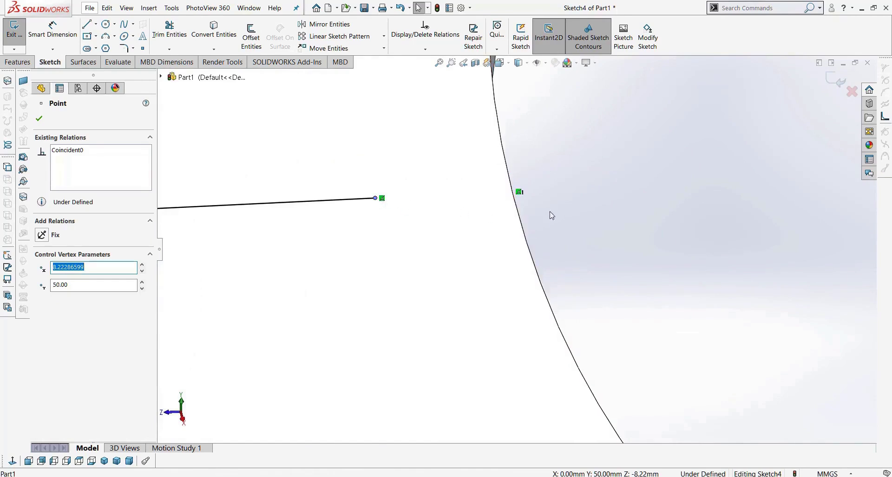
ctrl+click(524, 225)
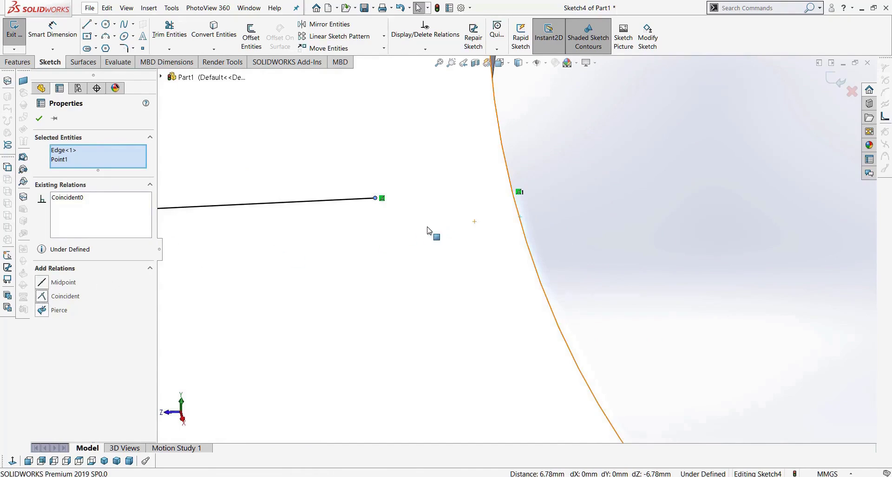
mouse_move(424, 237)
middle_down()
mouse_move(428, 246)
mouse_move(537, 159)
mouse_move(530, 208)
middle_up()
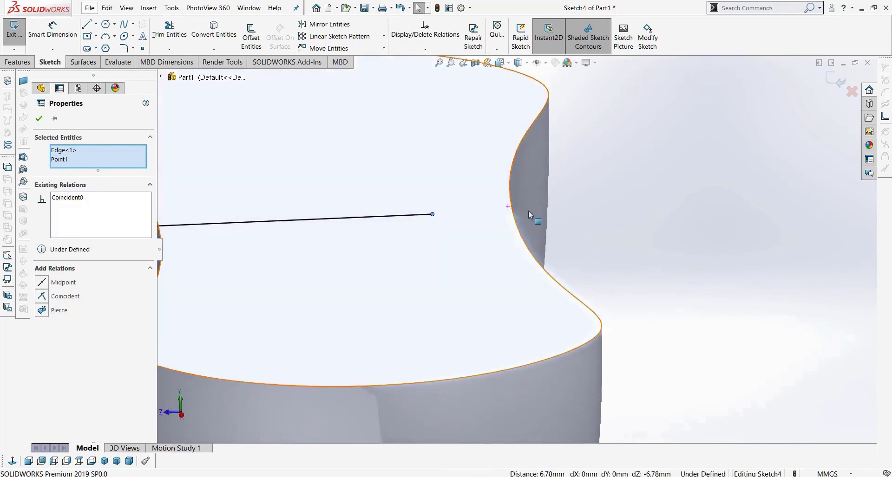
click(29, 461)
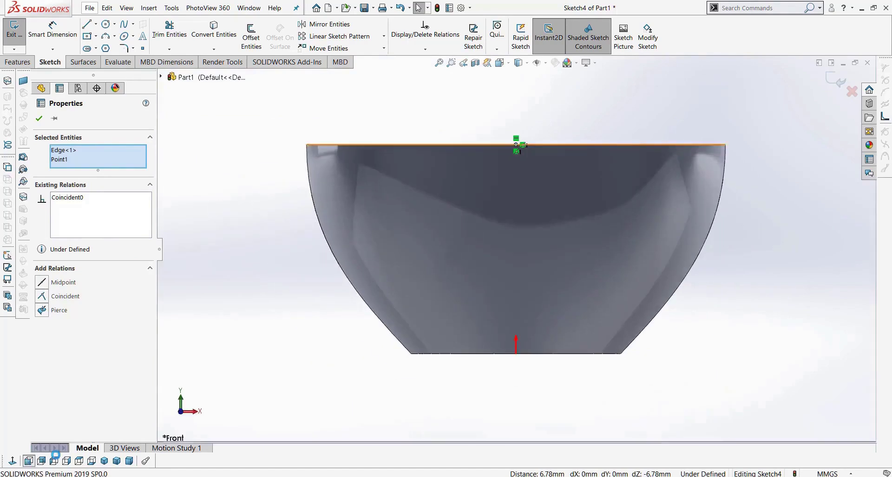
click(53, 462)
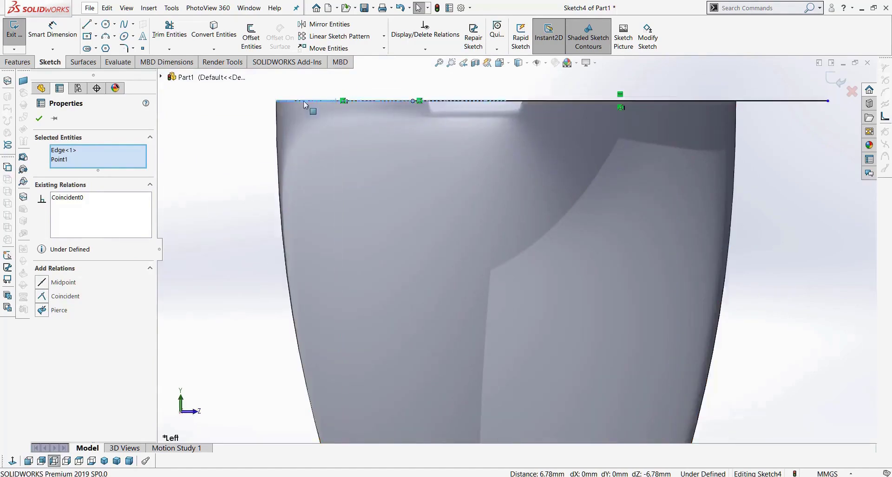
scroll(390, 124, down, 2)
scroll(431, 208, up, 10)
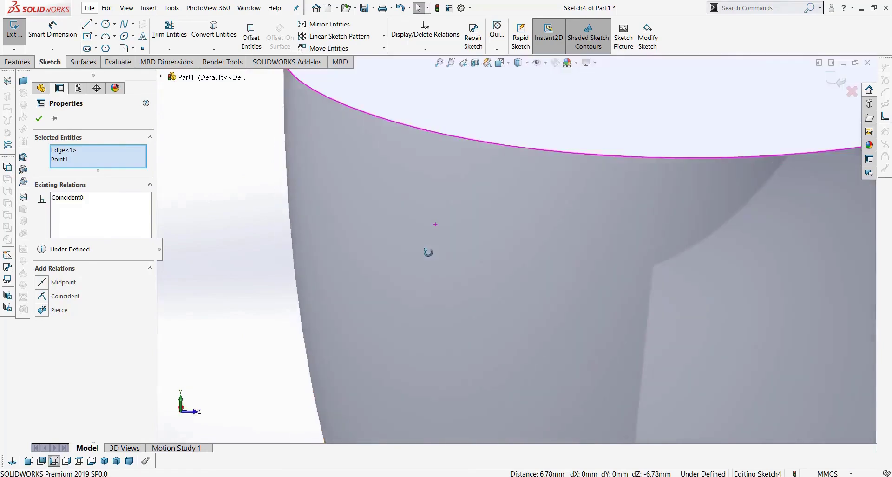
scroll(502, 183, down, 4)
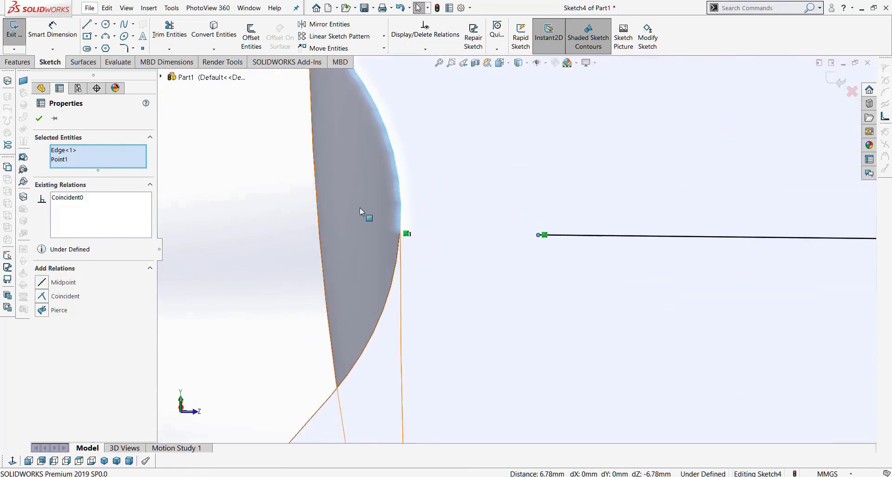
click(42, 310)
scroll(407, 238, down, 5)
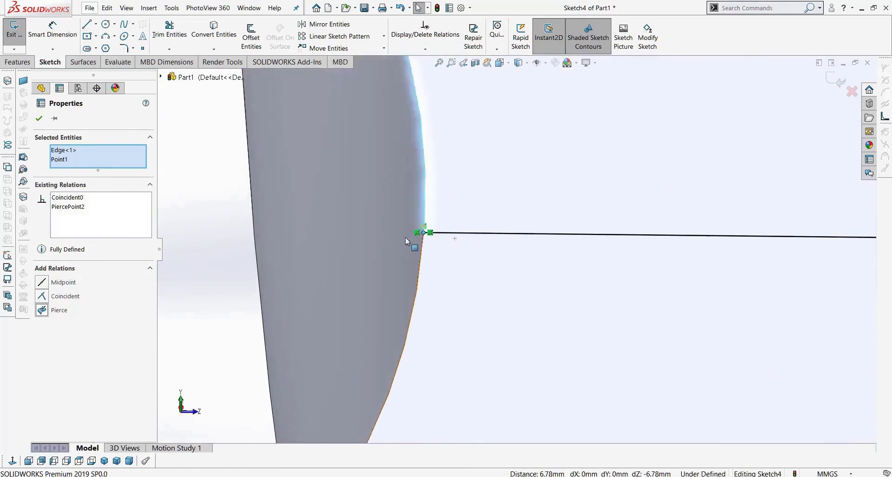
scroll(408, 280, up, 10)
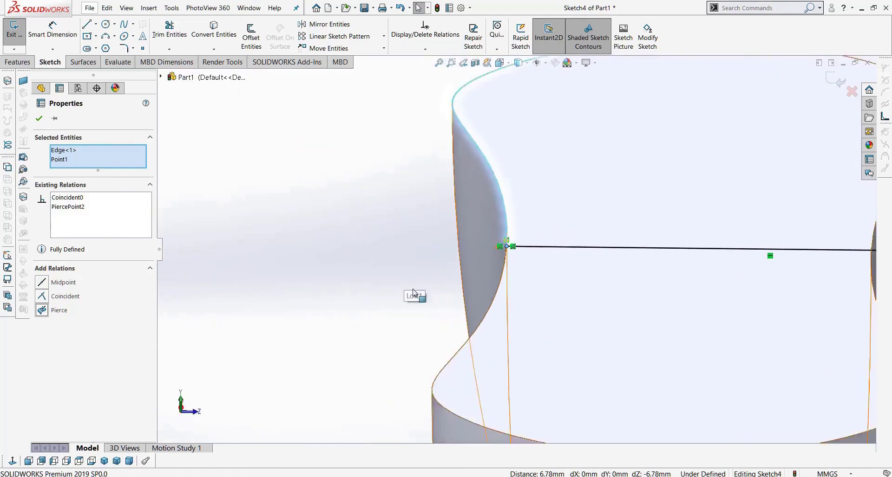
Step: Add a Pierce relation between the line's free endpoint and the opposite side of the loft's top edge
click(707, 266)
scroll(707, 266, down, 5)
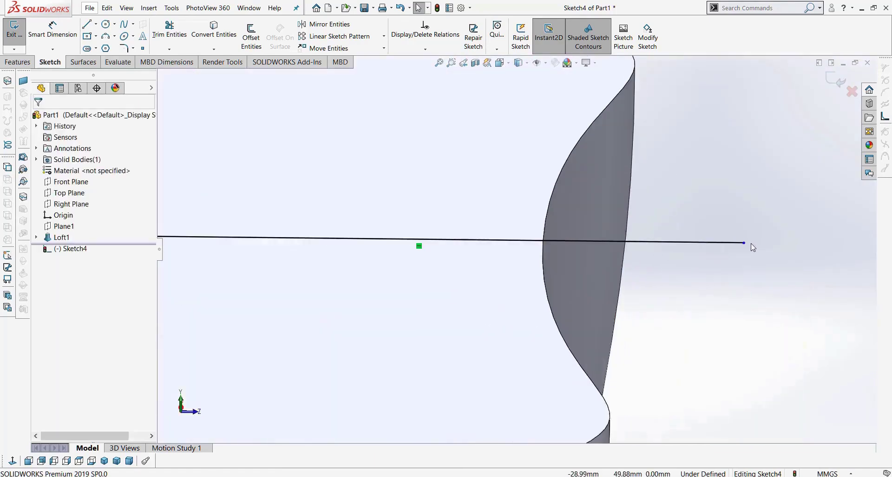
click(743, 243)
ctrl+click(548, 223)
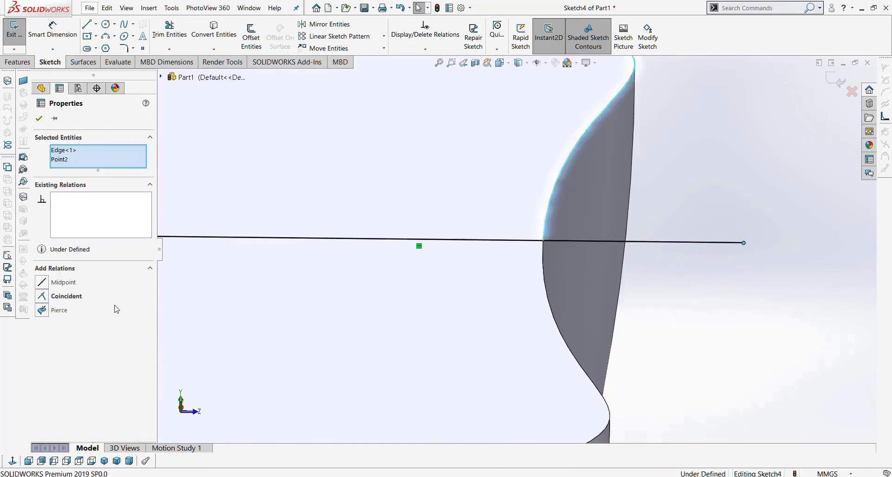
click(50, 312)
scroll(598, 258, up, 5)
click(641, 250)
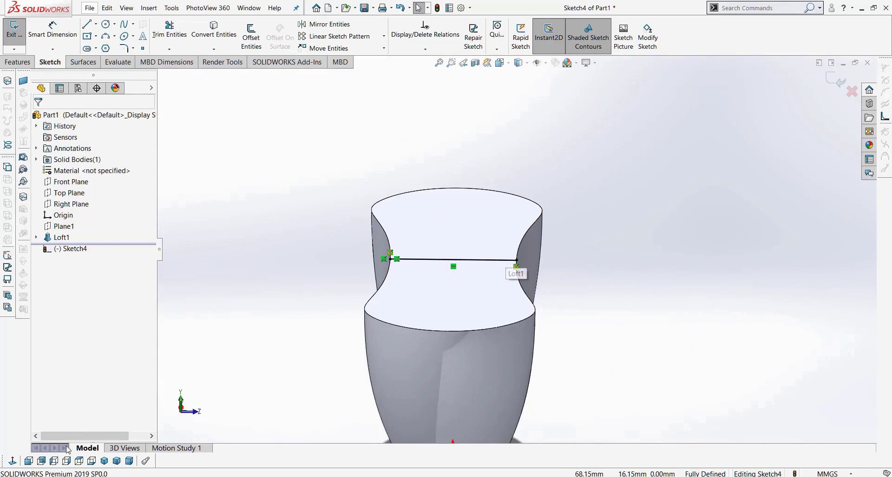
Step: Draw a vertical centerline about 80 mm long up from the origin, and delete the stray segment attached to its upper end
click(66, 461)
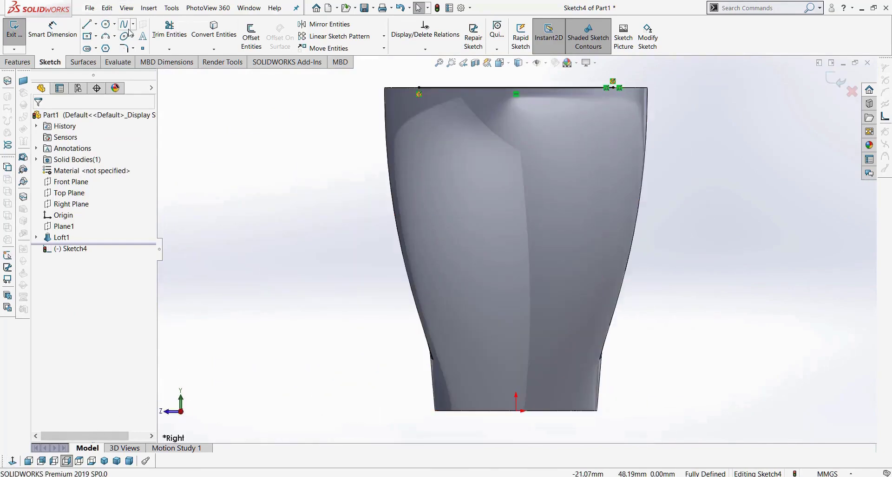
click(95, 24)
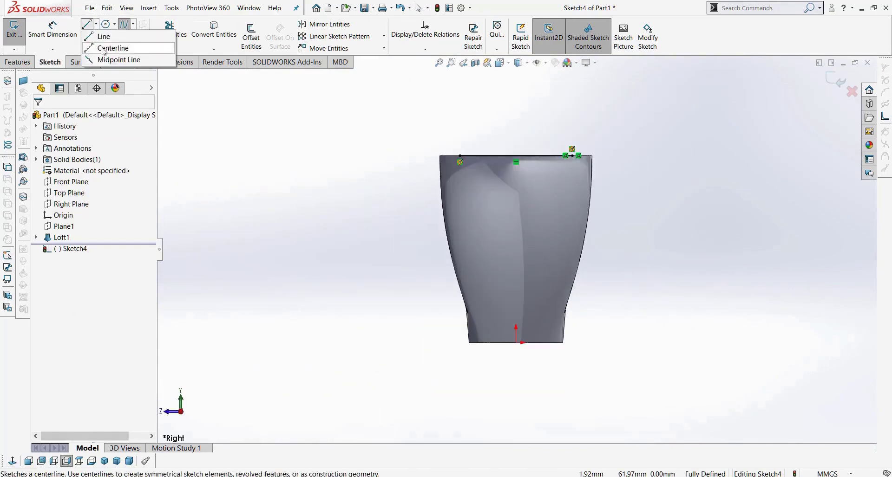
click(107, 45)
click(515, 343)
scroll(517, 246, up, 1)
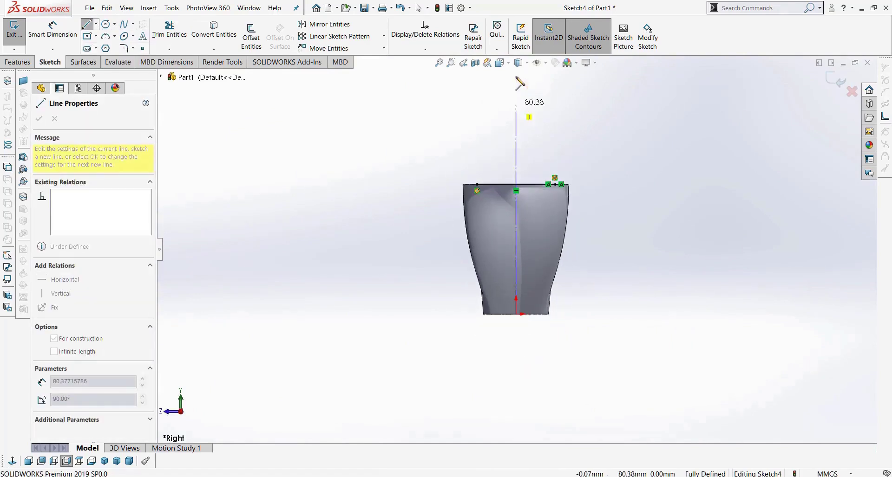
click(516, 101)
middle_drag(533, 197, 563, 189)
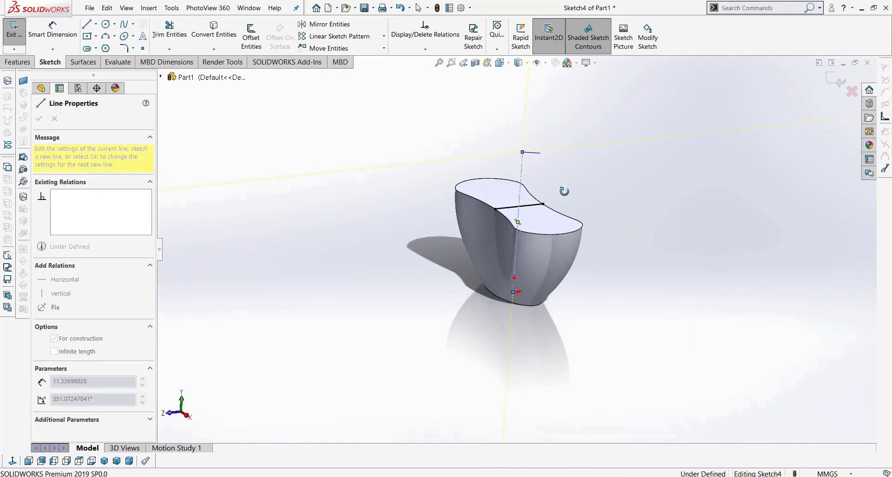
click(565, 191)
key(Escape)
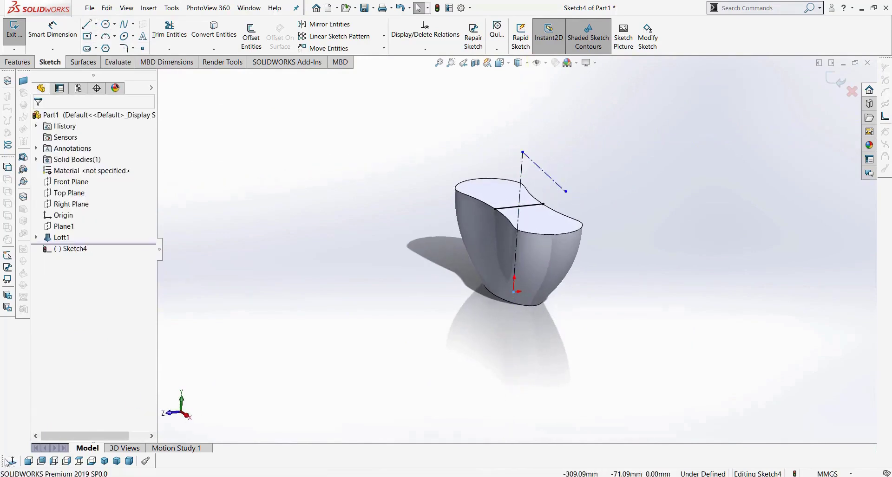
click(12, 462)
drag(597, 122, 562, 179)
key(Delete)
Step: Draw a three-point spline arching from one end of the horizontal line through the centerline's upper end to the line's other end
click(124, 27)
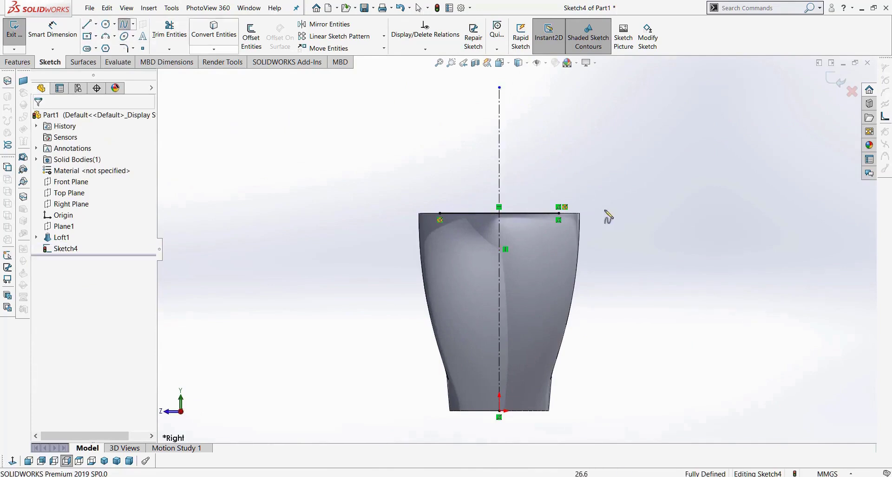
click(499, 88)
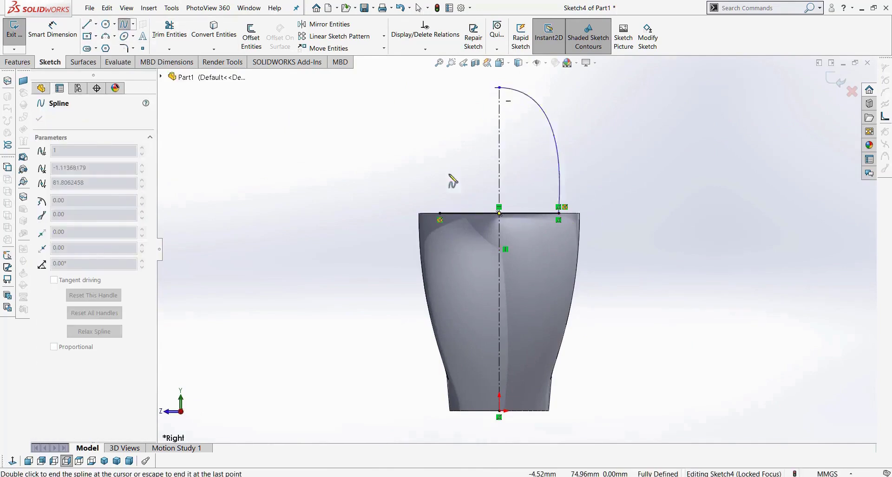
click(440, 214)
key(Escape)
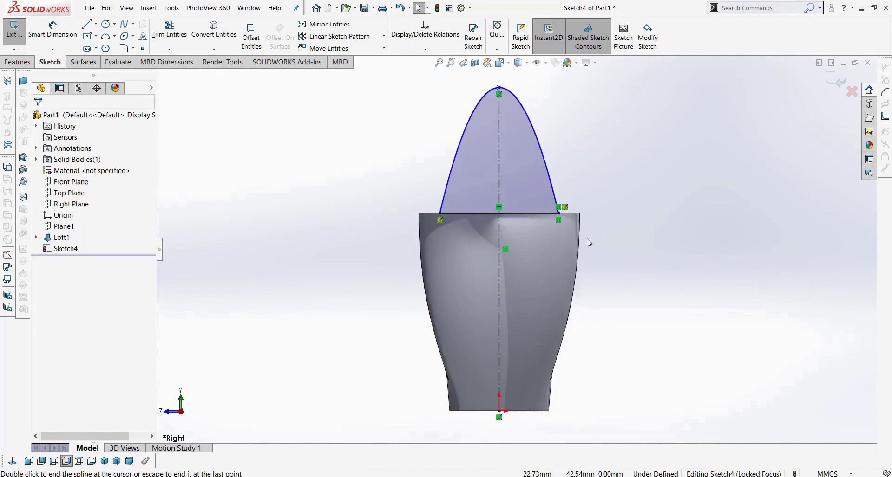
Step: Try a Perpendicular relation between the spline and the loft's top edge, and undo it
click(552, 177)
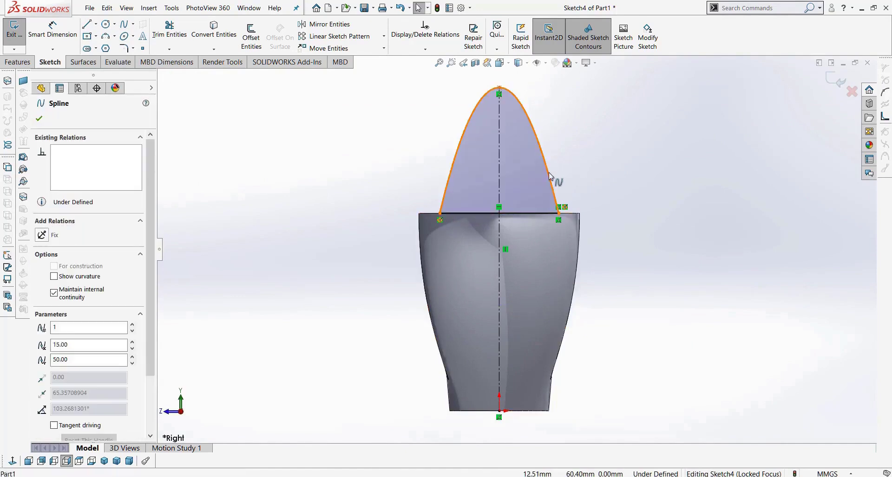
ctrl+click(571, 215)
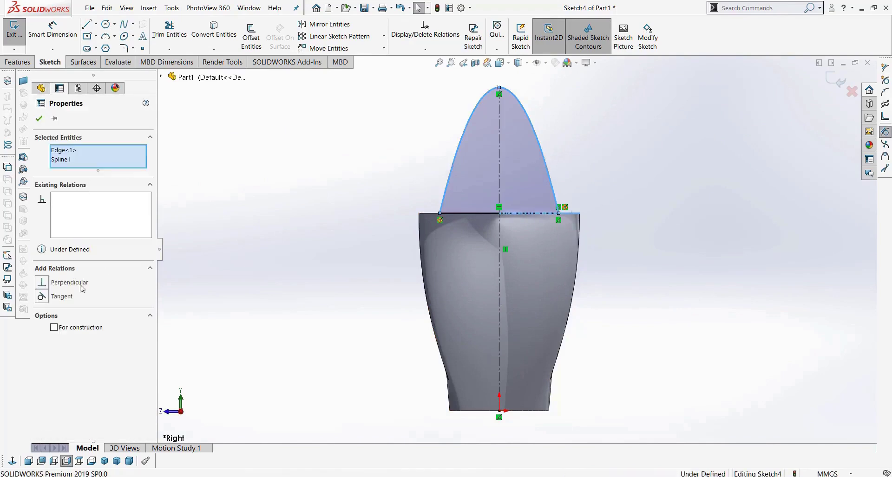
click(42, 282)
key(ctrl+z)
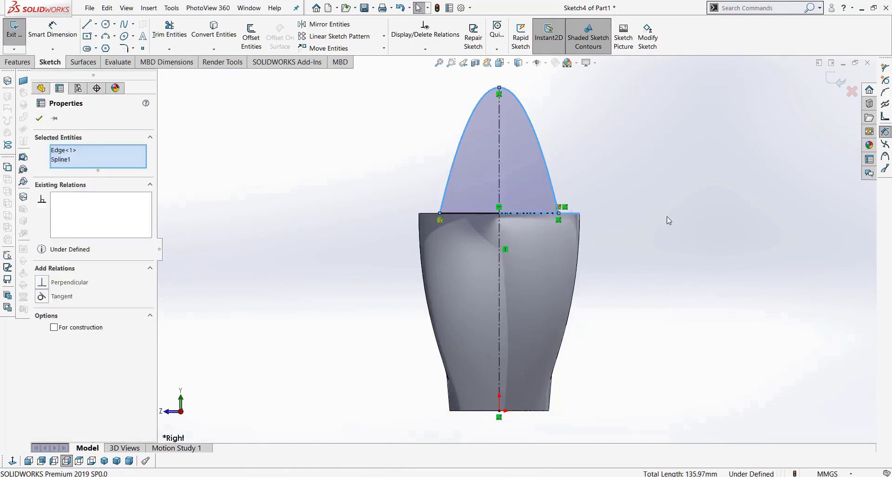
click(667, 221)
Step: Draw a vertical centerline about 14 mm long downward from the spline's right endpoint
click(97, 25)
click(99, 48)
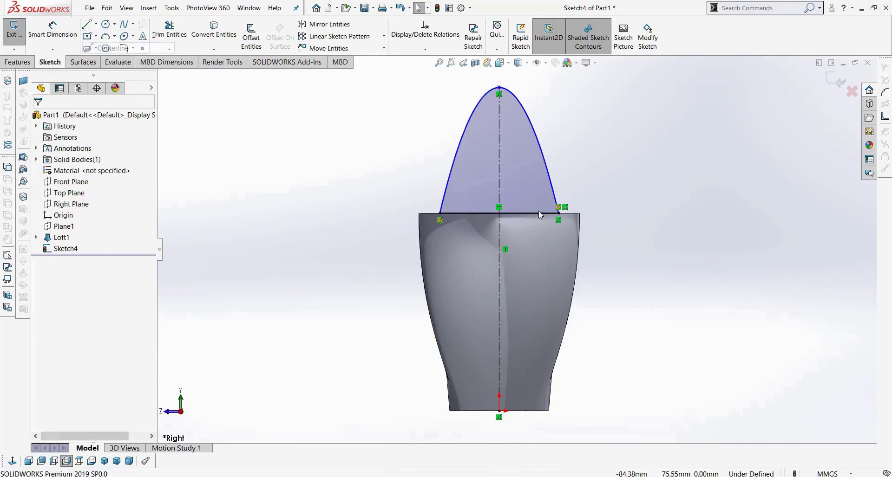
click(558, 220)
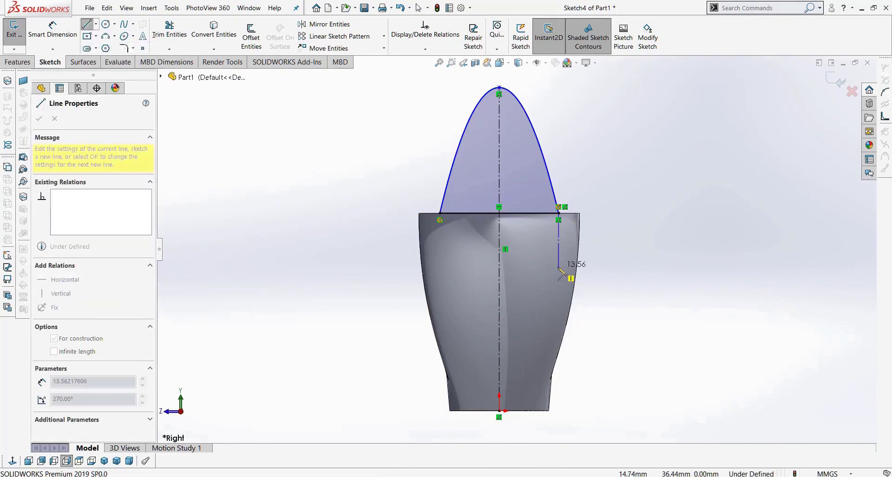
click(558, 268)
key(Escape)
scroll(560, 227, down, 2)
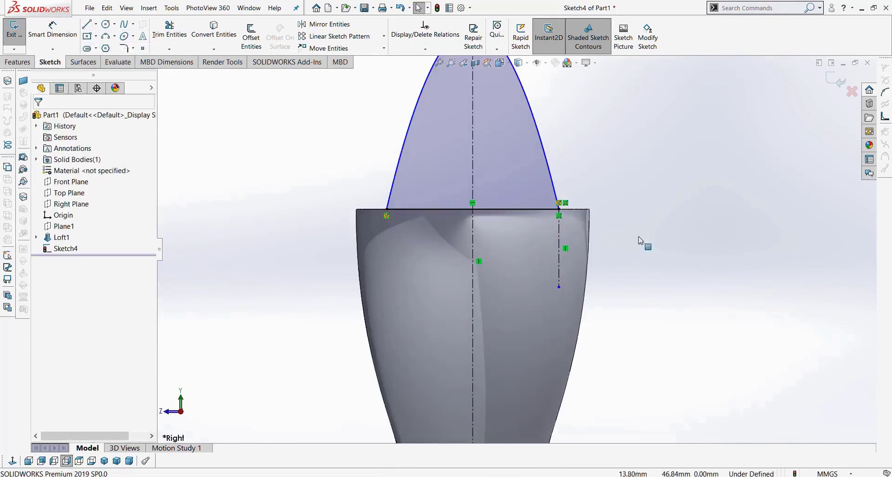
Step: Make the spline tangent to the short vertical centerline at its right end
click(558, 231)
drag(619, 256, 527, 237)
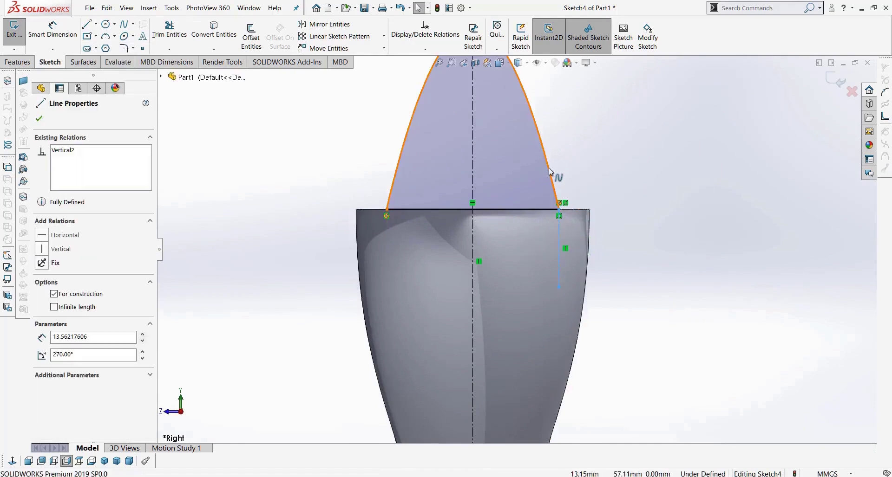
ctrl+click(394, 186)
click(42, 296)
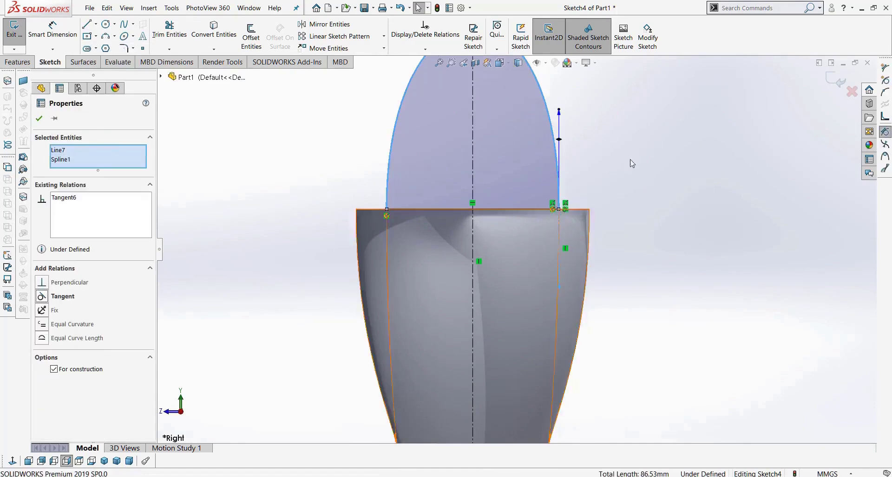
click(759, 272)
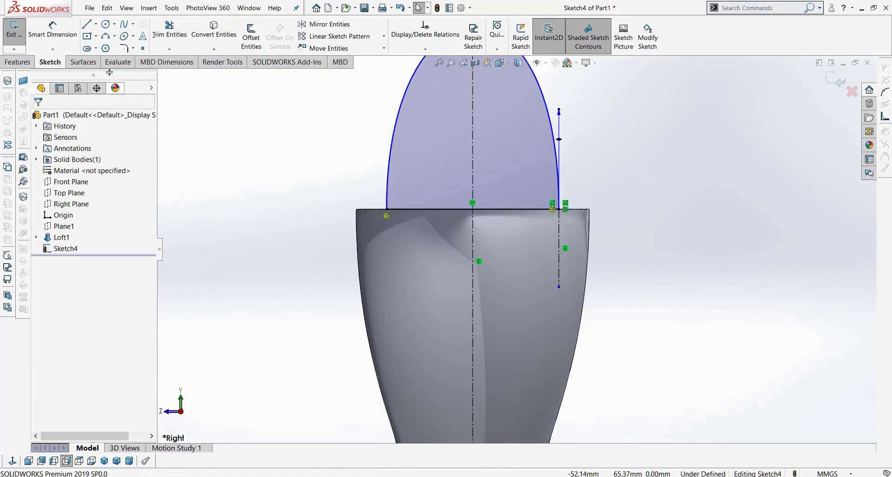
Step: Draw a matching short vertical centerline downward from the spline's left endpoint
click(97, 24)
click(106, 46)
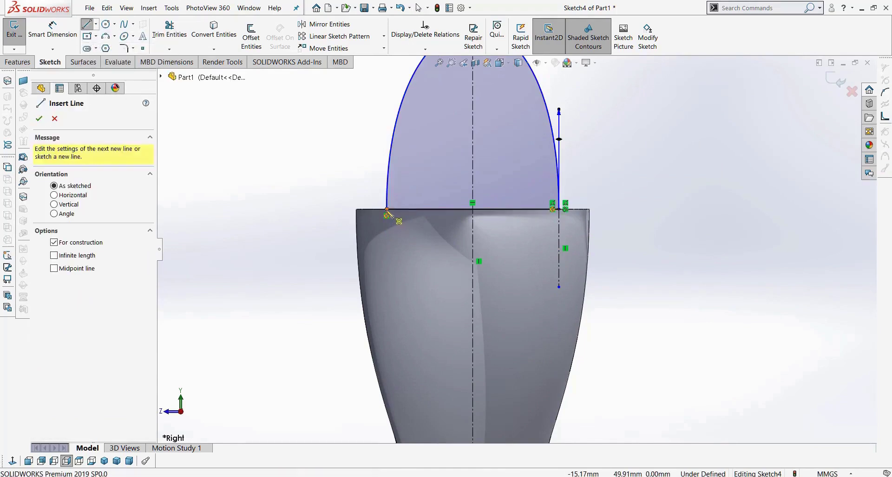
drag(386, 209, 387, 210)
click(386, 274)
key(Escape)
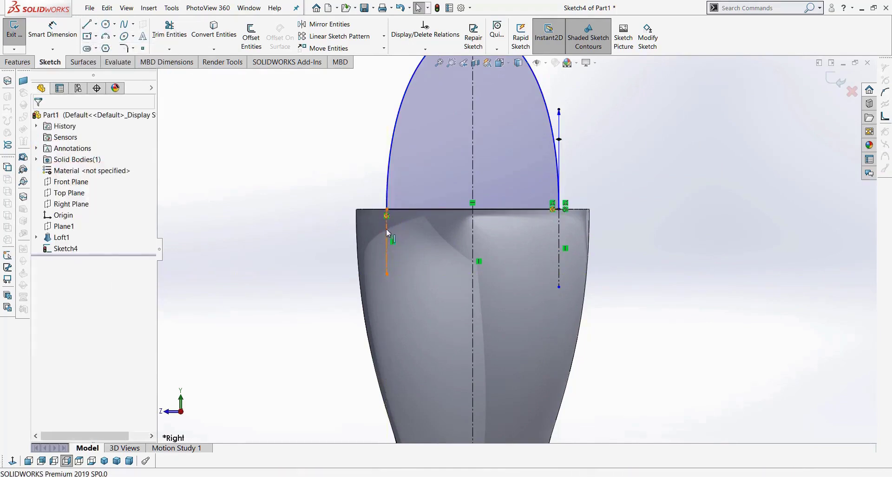
Step: Add a Tangent relation between the spline and the short centerline at its left end
click(386, 229)
ctrl+click(386, 189)
click(42, 297)
key(Escape)
scroll(375, 269, up, 3)
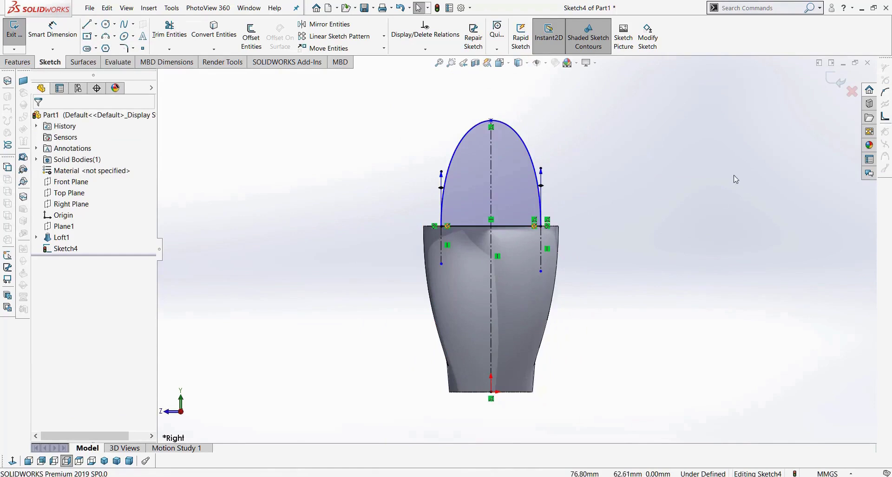
Step: Exit the arch profile sketch and inspect it above the lofted body from an angled view
click(835, 84)
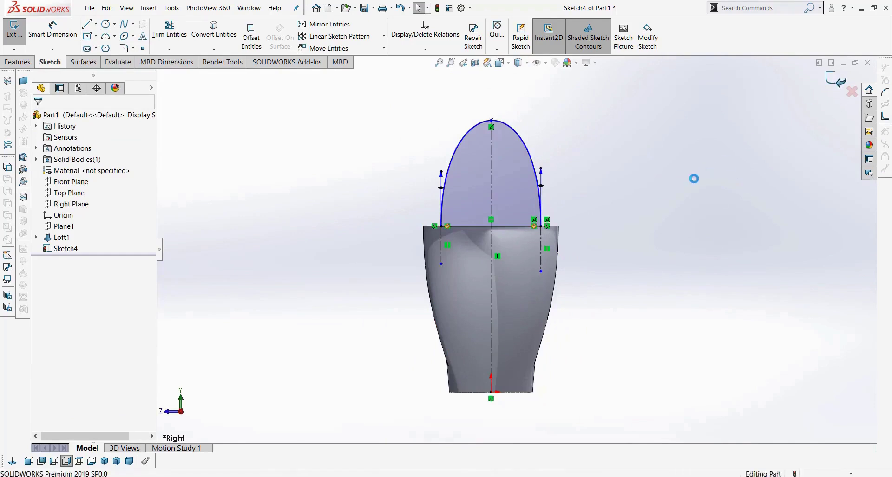
middle_drag(618, 259, 664, 318)
click(693, 342)
mouse_move(692, 342)
middle_down()
mouse_move(450, 213)
mouse_move(424, 189)
mouse_move(531, 216)
mouse_move(617, 197)
mouse_move(611, 189)
mouse_move(592, 192)
mouse_move(592, 250)
middle_up()
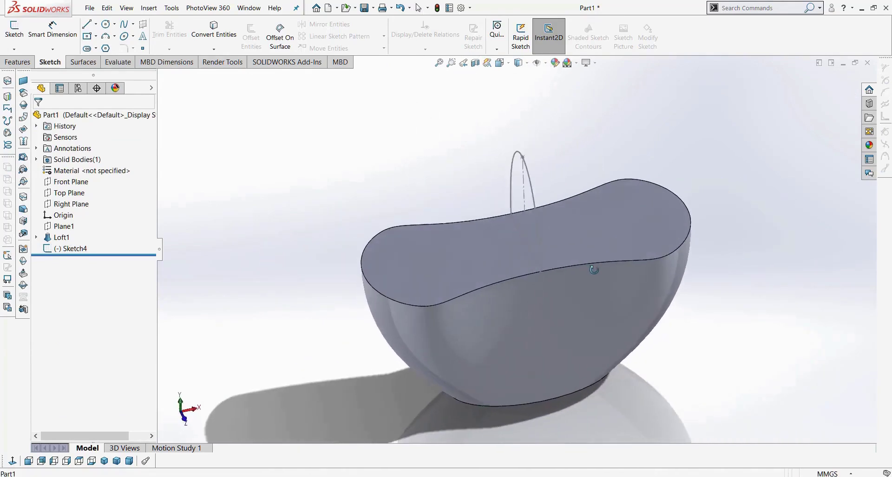
Step: Start a sketch on the lofted body's top face and convert the two edges outlining its left half
click(419, 260)
scroll(420, 260, up, 1)
click(19, 31)
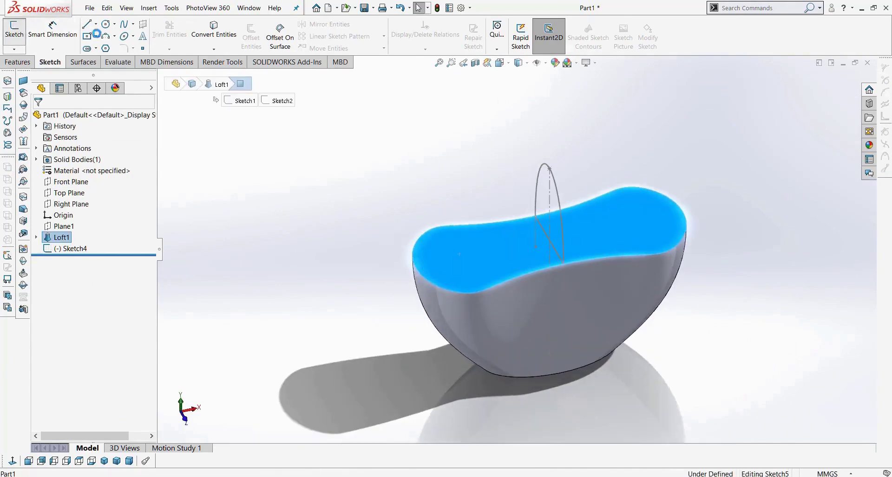
click(497, 285)
ctrl+click(416, 230)
click(213, 33)
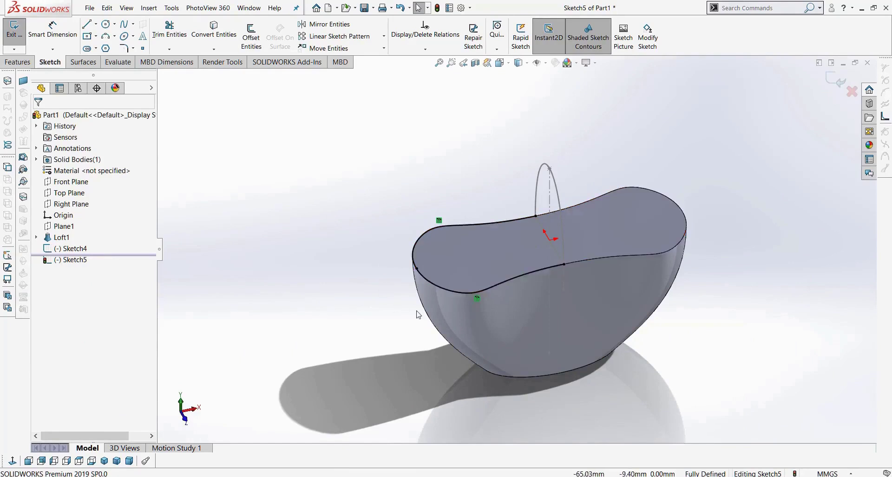
Step: Close the half outline with a straight line between the open ends of the converted edges, and exit the sketch
click(86, 24)
scroll(464, 235, down, 3)
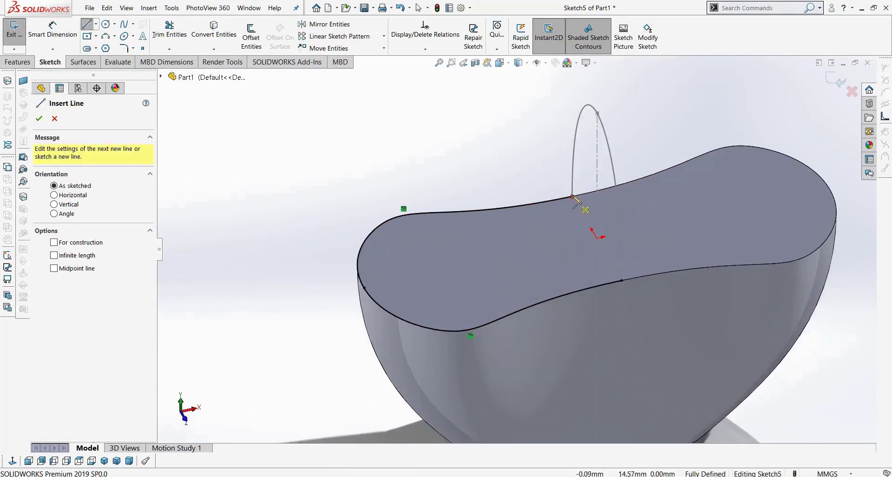
mouse_move(571, 197)
mouse_down()
mouse_move(641, 291)
mouse_move(621, 280)
mouse_up()
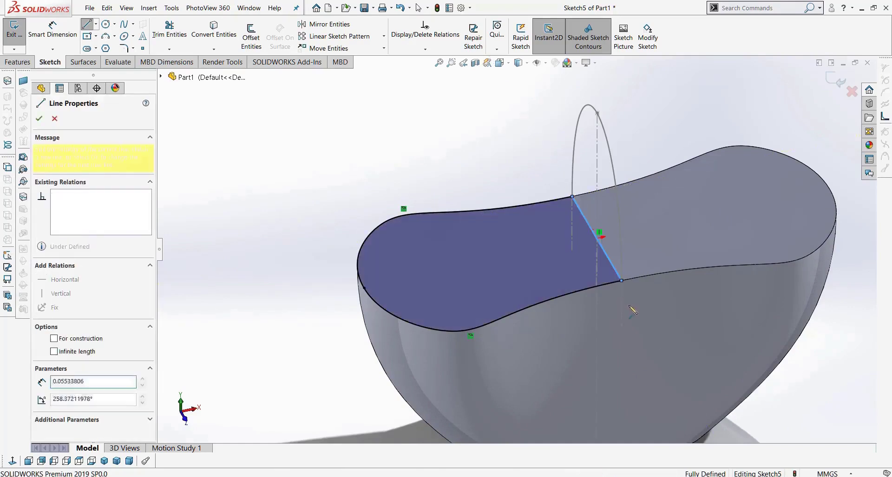
key(Escape)
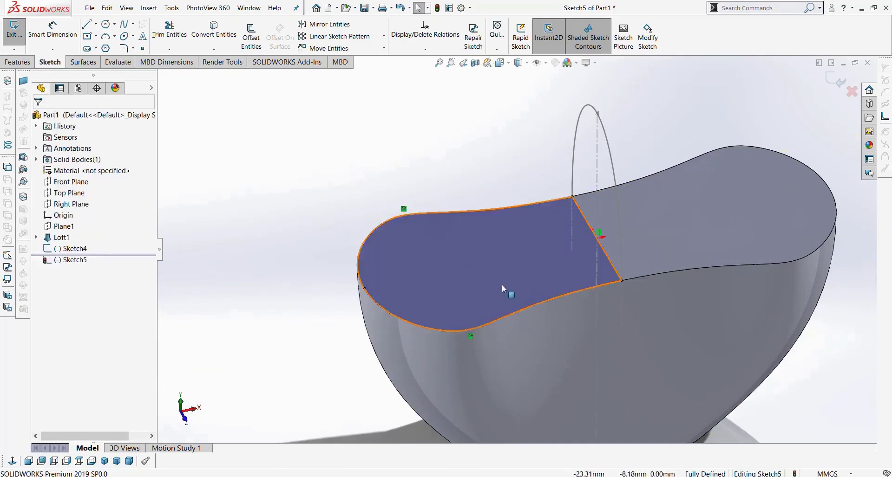
middle_drag(501, 285, 513, 251)
click(836, 81)
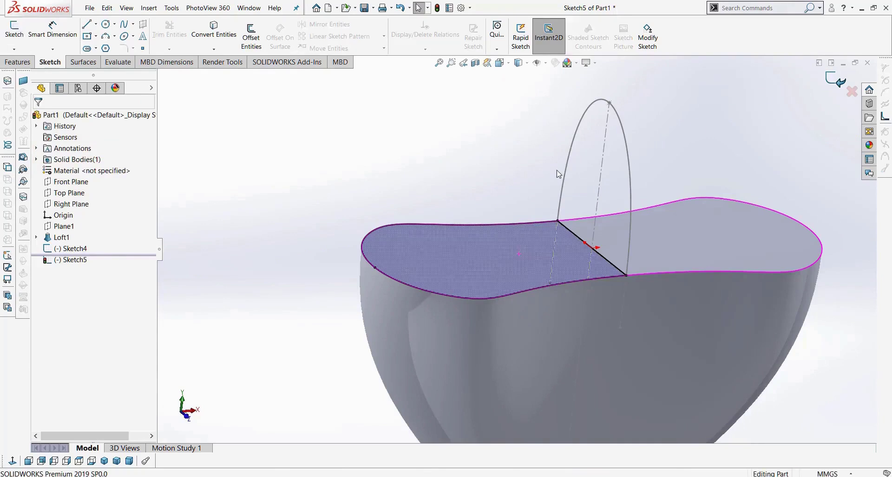
click(356, 208)
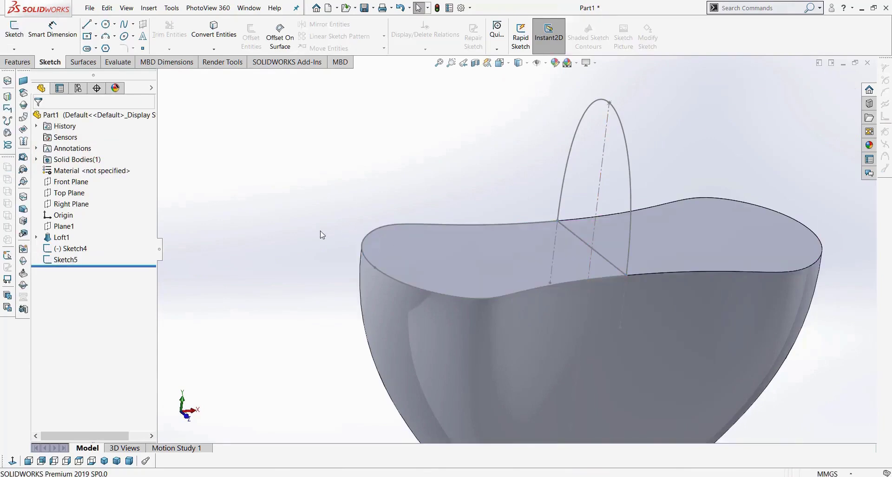
Step: Try a Lofted Boss/Base between the arch sketch and the closed half-outline sketch, and cancel it
click(17, 61)
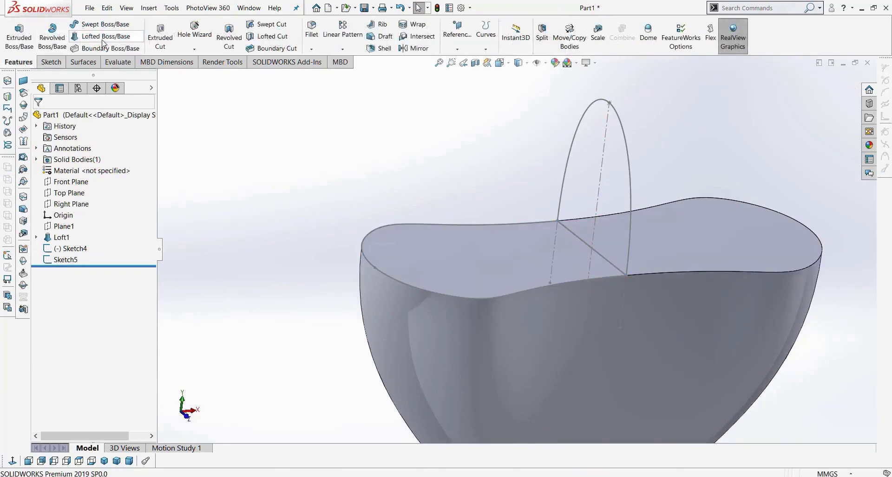
click(103, 40)
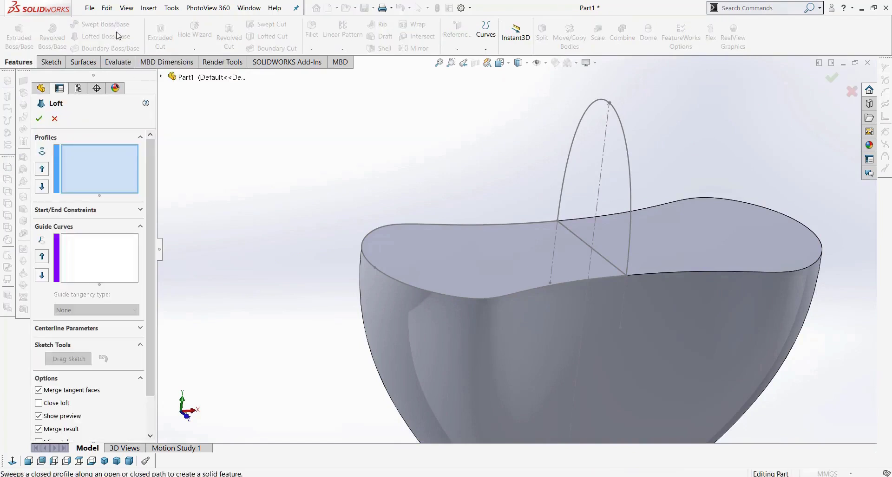
click(626, 140)
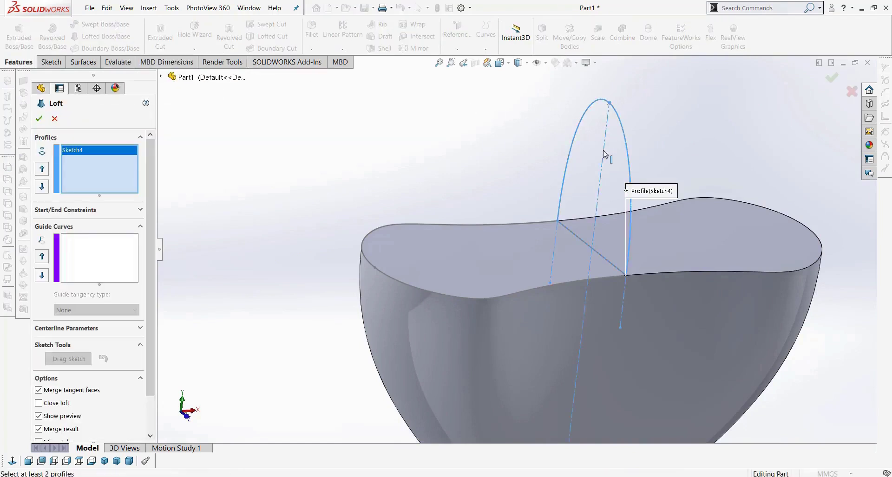
click(489, 300)
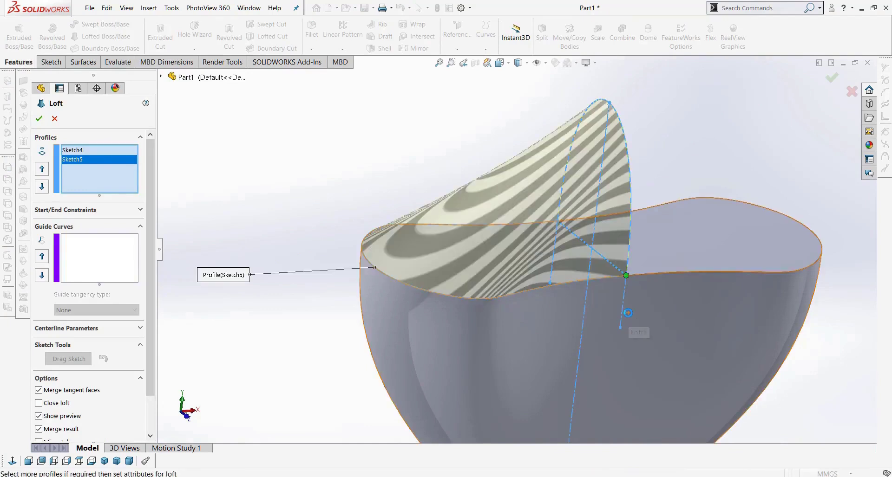
middle_drag(595, 308, 581, 289)
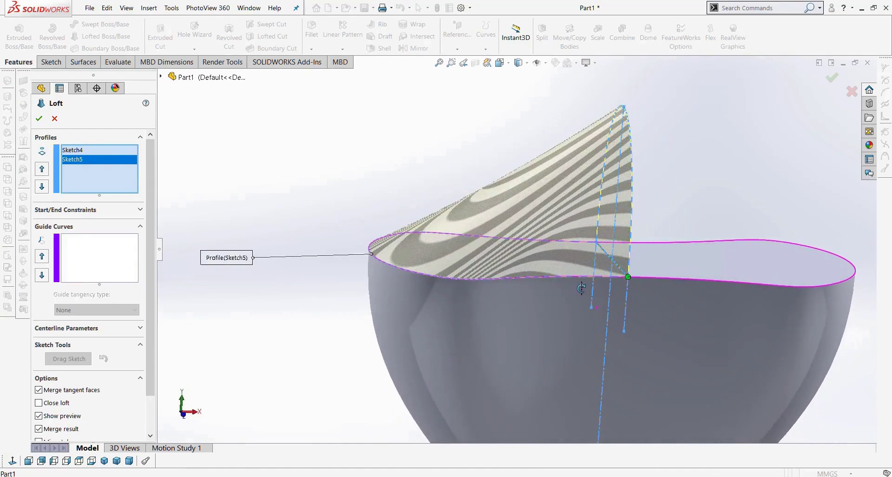
click(54, 121)
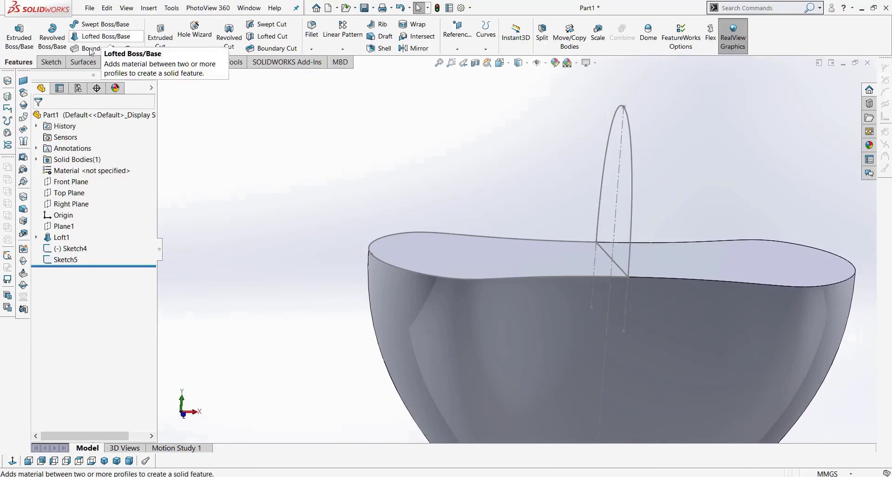
Step: Try a Boundary Boss/Base with the arch sketch and the half-outline sketch as Direction 1 curves
click(88, 50)
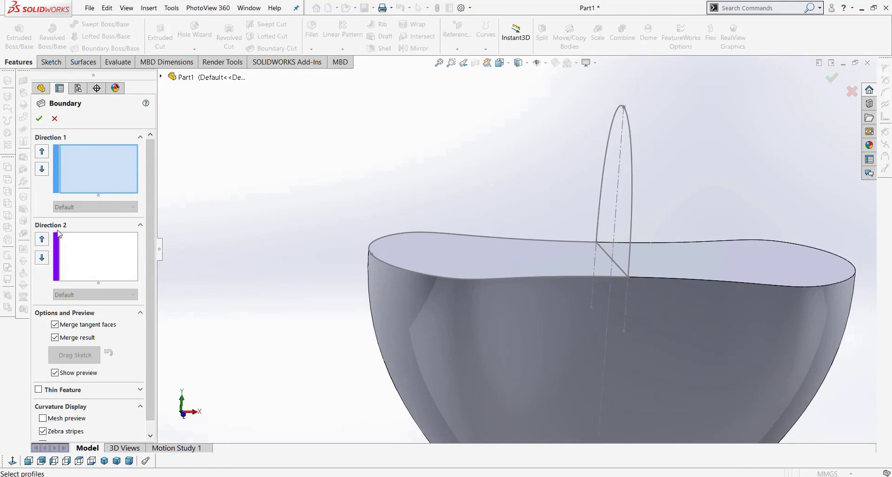
middle_drag(325, 161, 370, 163)
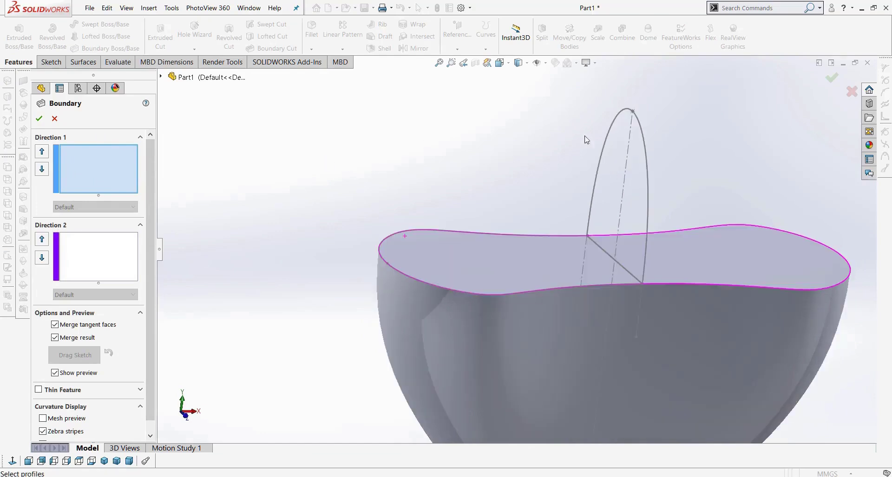
click(644, 141)
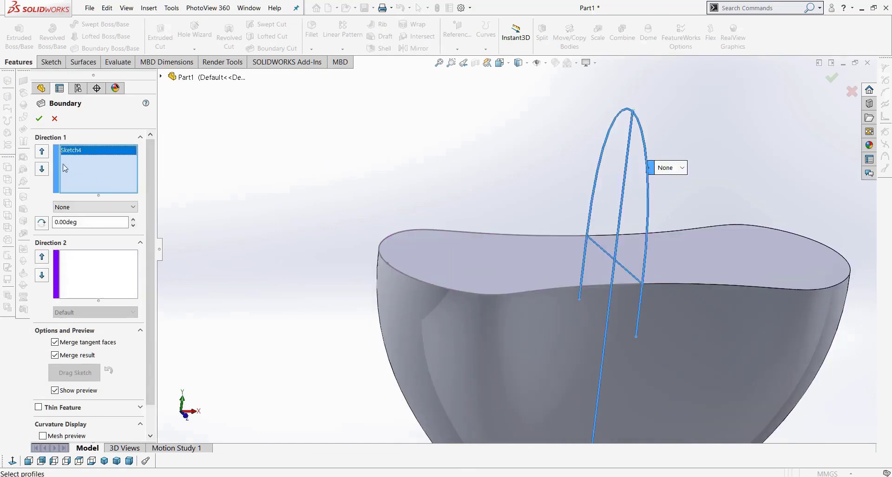
click(437, 286)
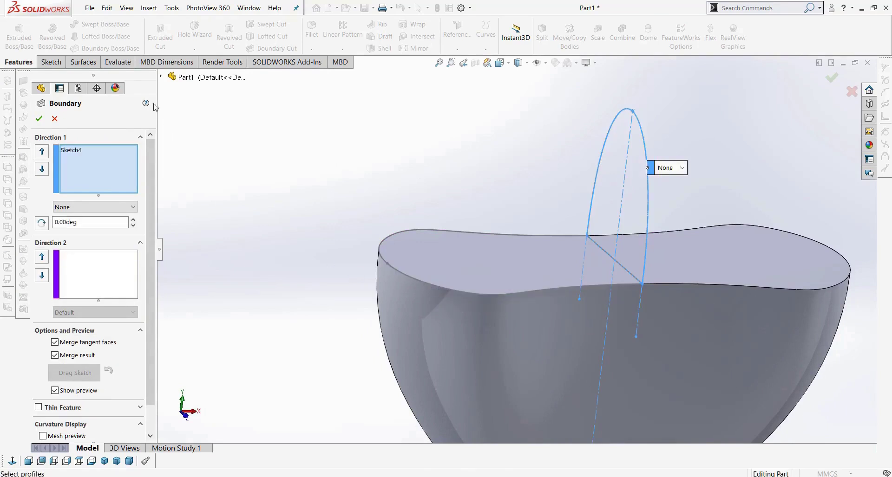
click(161, 77)
click(204, 223)
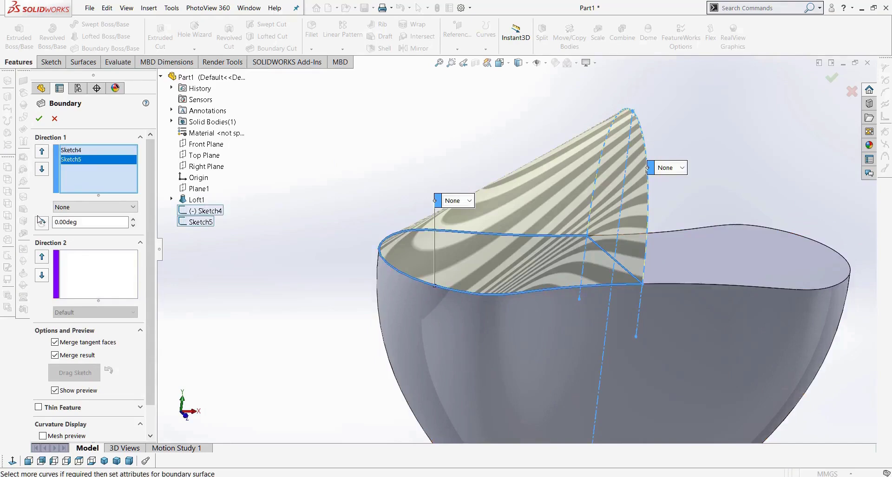
Step: Preview the boundary with both Direction 1 curves set to Normal To Profile, and cancel the feature
drag(399, 173, 349, 135)
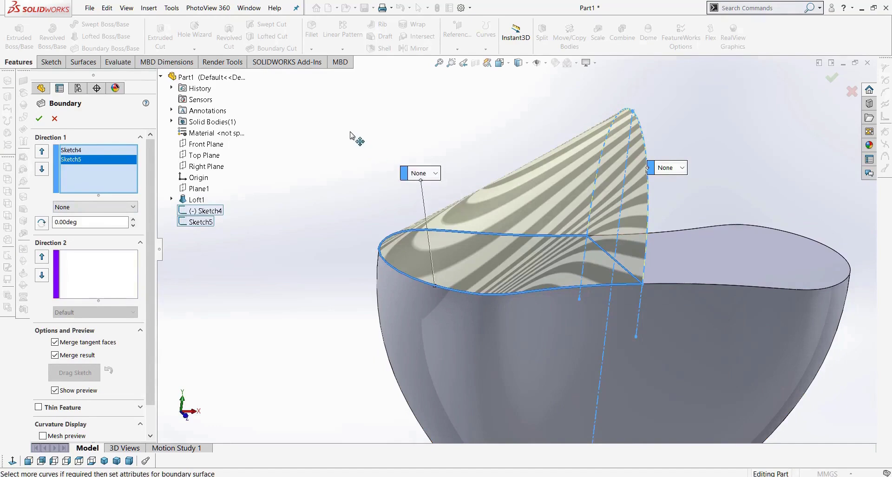
drag(658, 167, 711, 148)
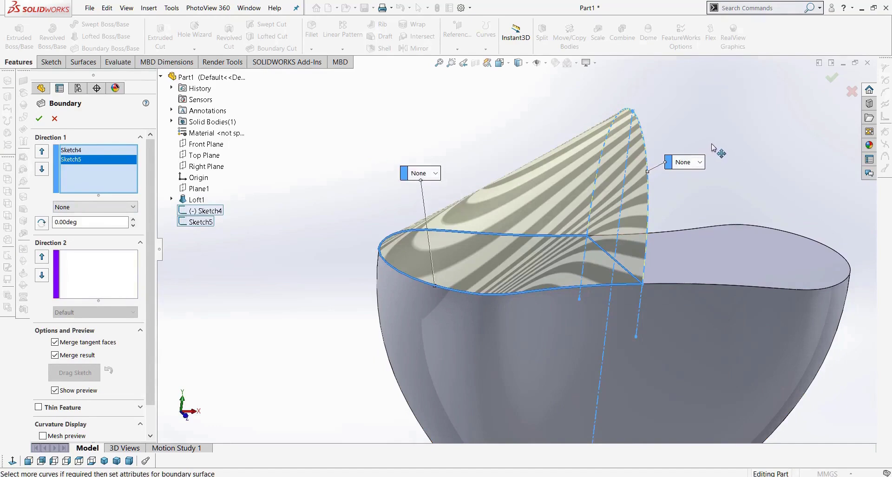
click(692, 162)
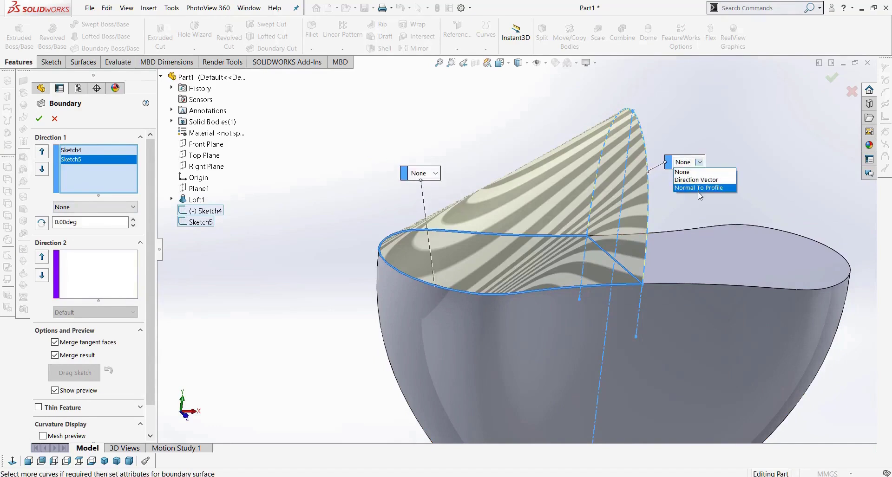
click(699, 189)
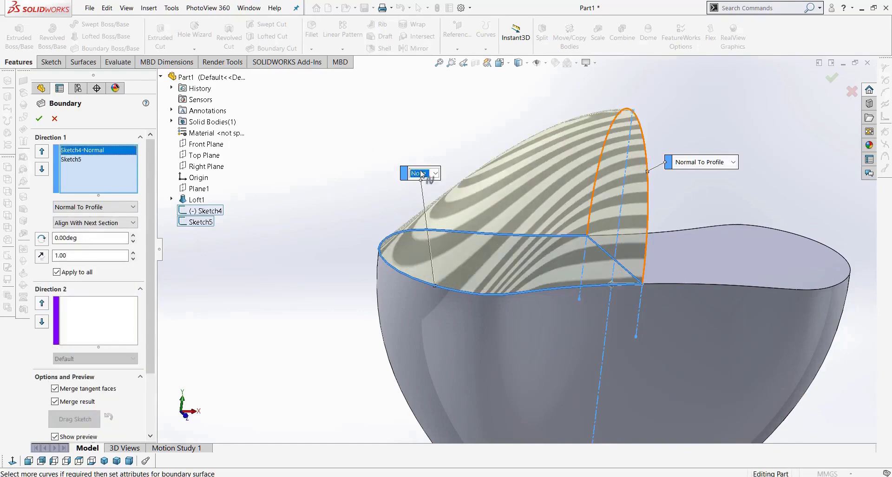
click(435, 173)
click(432, 198)
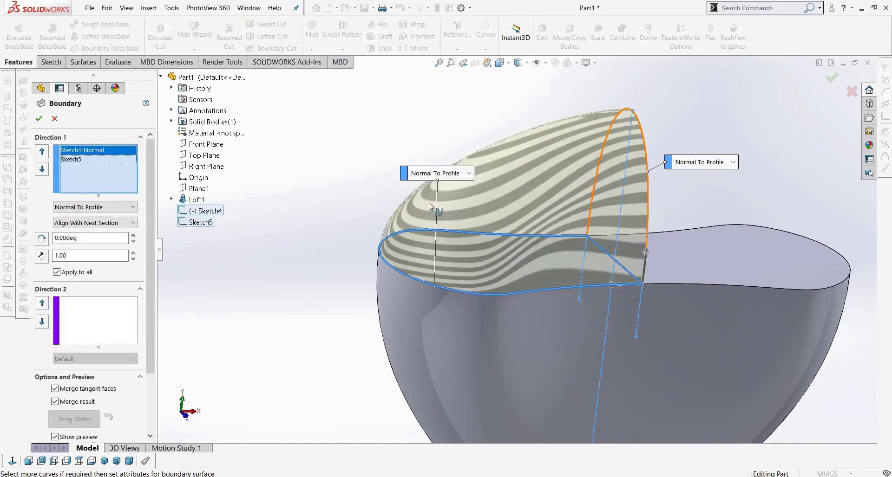
click(55, 118)
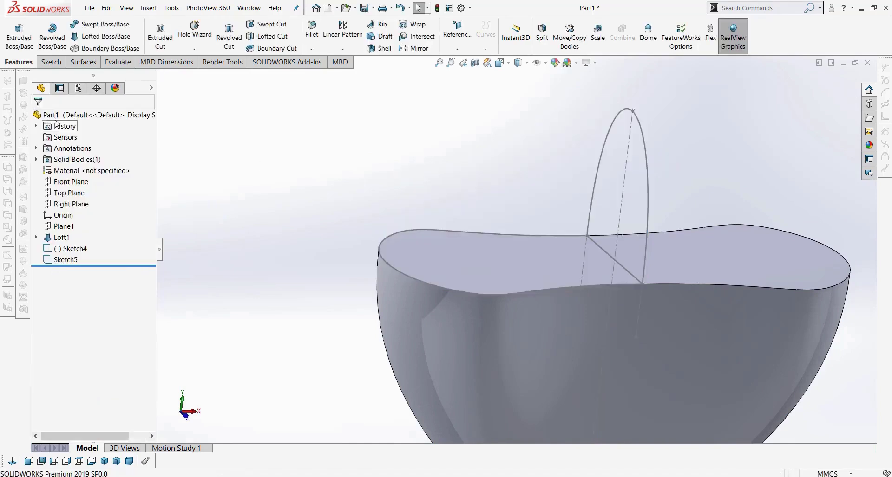
click(105, 36)
click(68, 211)
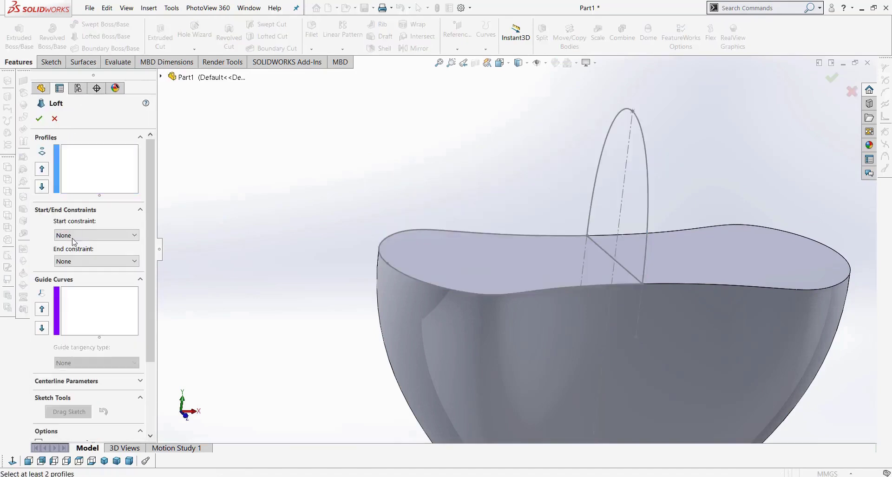
click(75, 212)
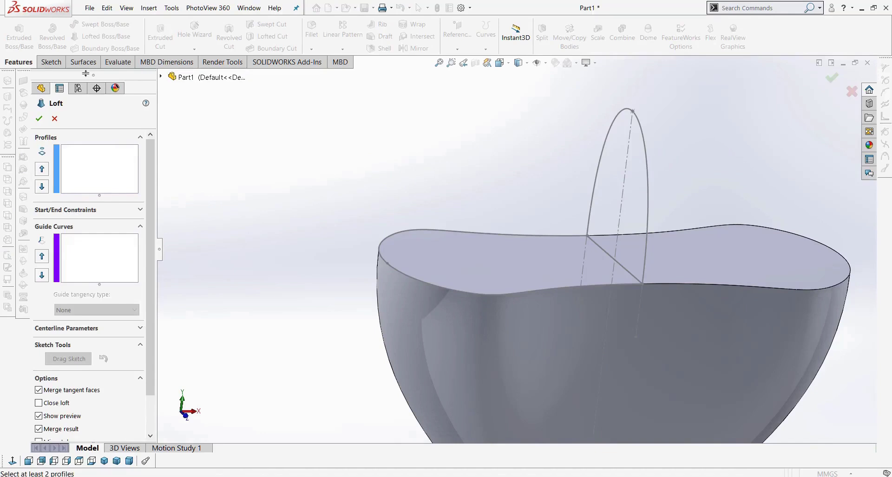
click(55, 119)
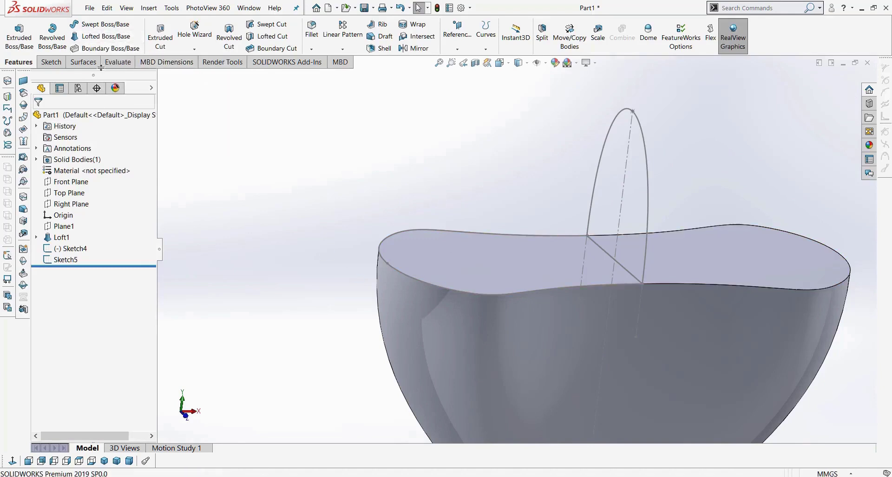
click(110, 50)
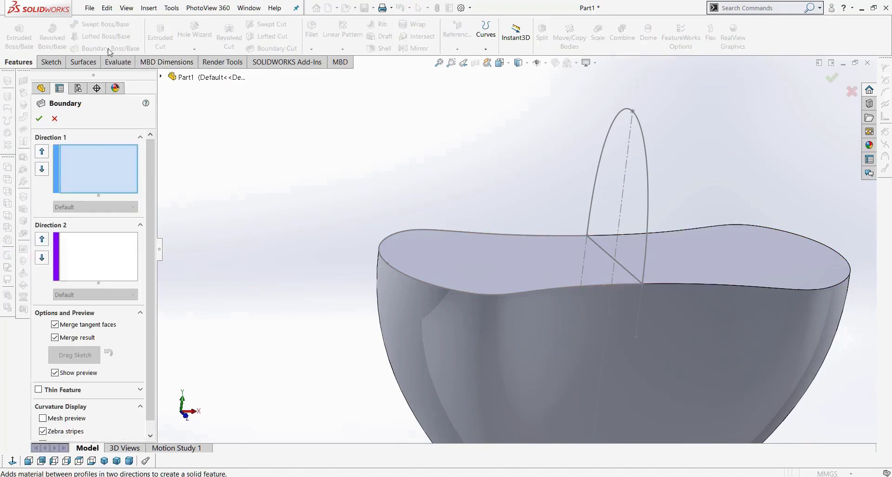
click(54, 120)
Step: Start a Lofted Boss/Base with the arch sketch and the half-outline sketch as its profiles
click(106, 36)
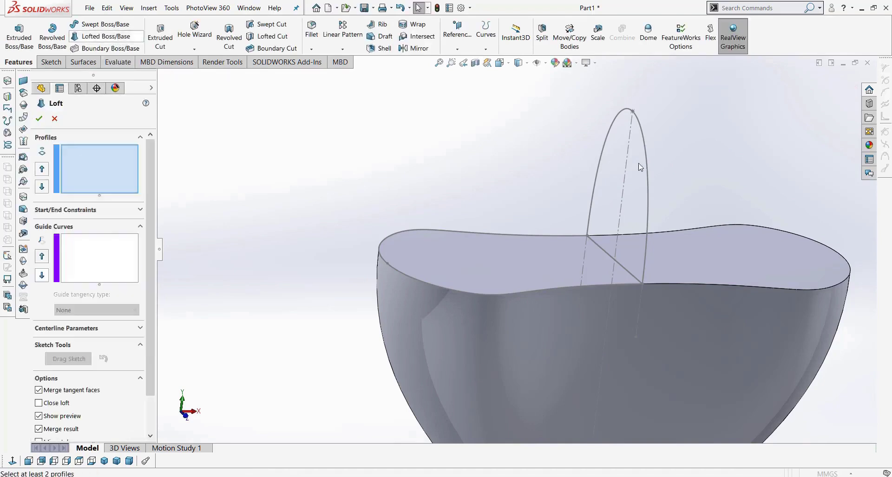
click(647, 164)
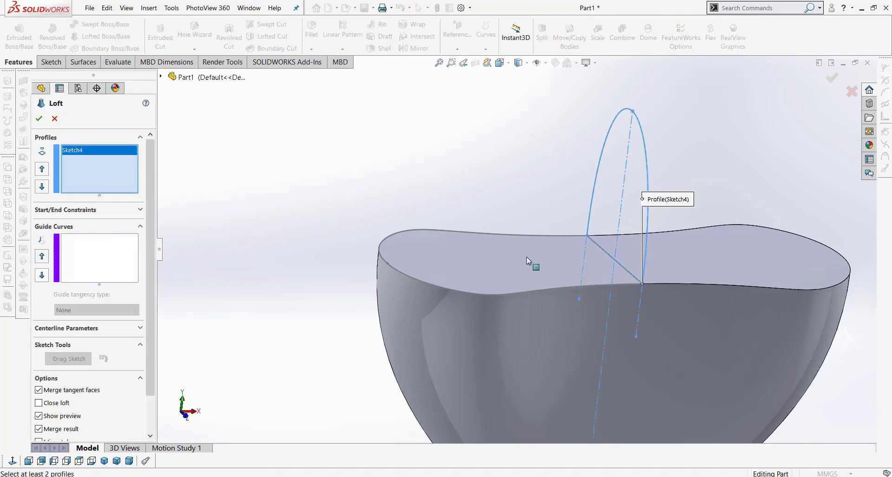
click(494, 295)
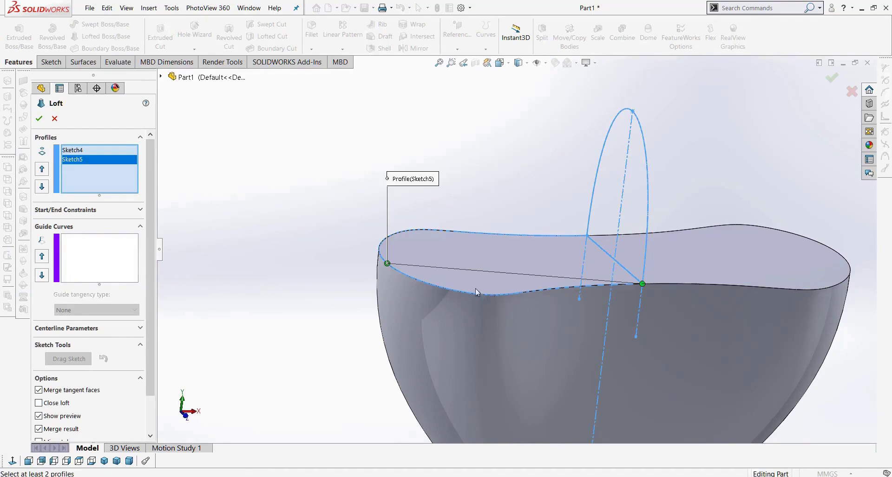
Step: Set the loft's start and end constraints to Normal To Profile and create the loft
click(85, 210)
click(75, 235)
click(71, 260)
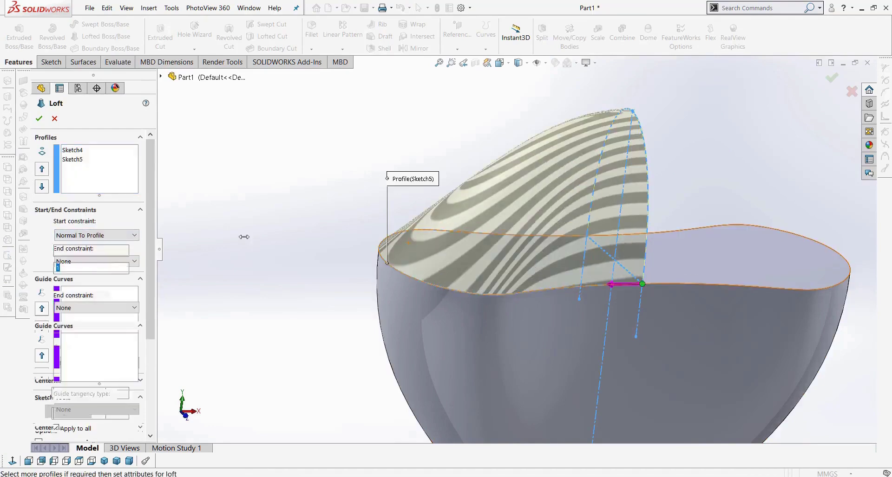
middle_drag(687, 163, 657, 126)
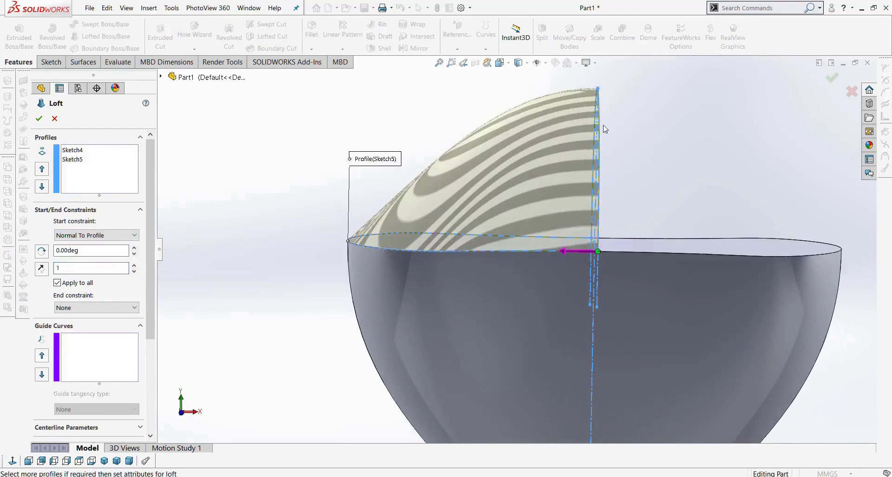
middle_drag(224, 164, 223, 174)
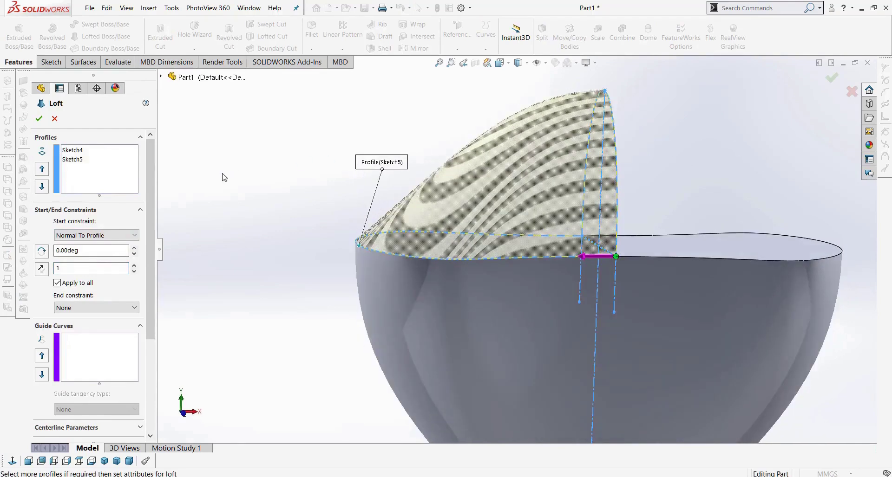
click(89, 307)
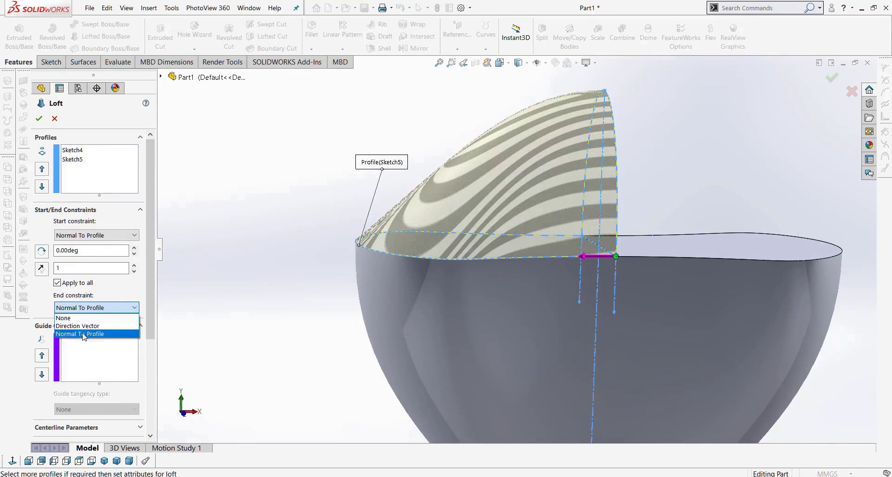
click(84, 332)
click(39, 118)
Step: Mirror the upper half loft about its flat arch-shaped face
middle_drag(288, 239, 226, 245)
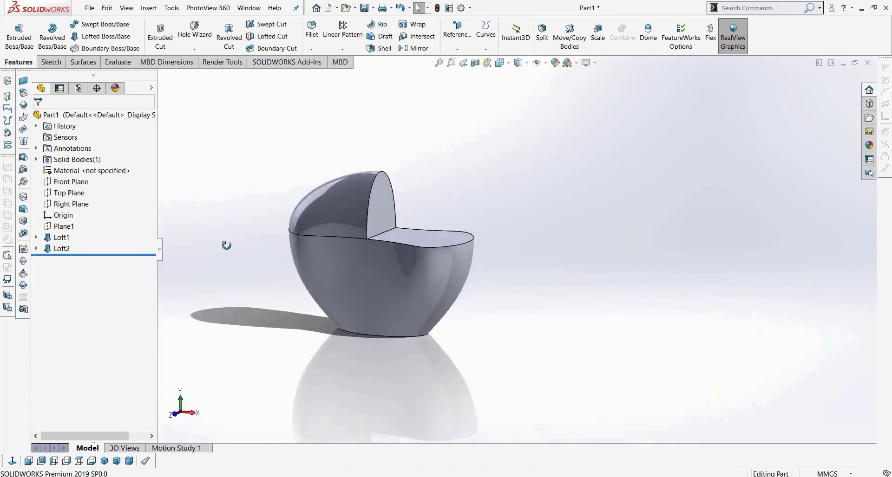
click(414, 49)
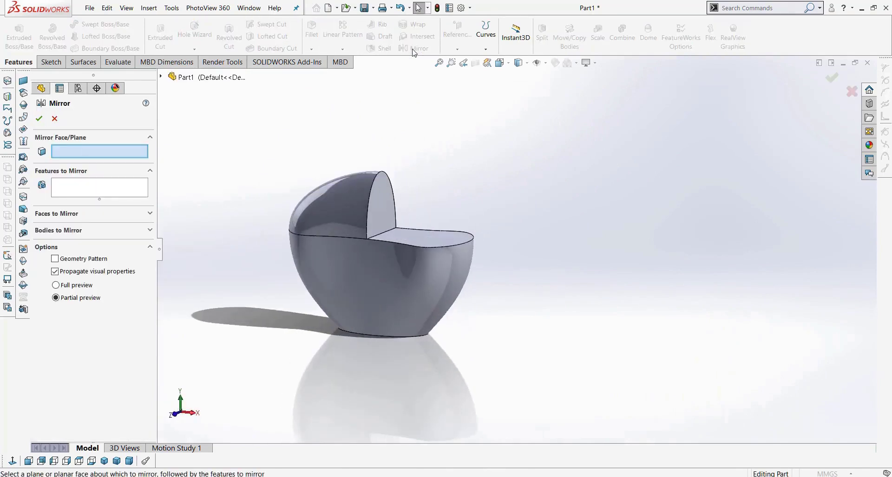
click(383, 202)
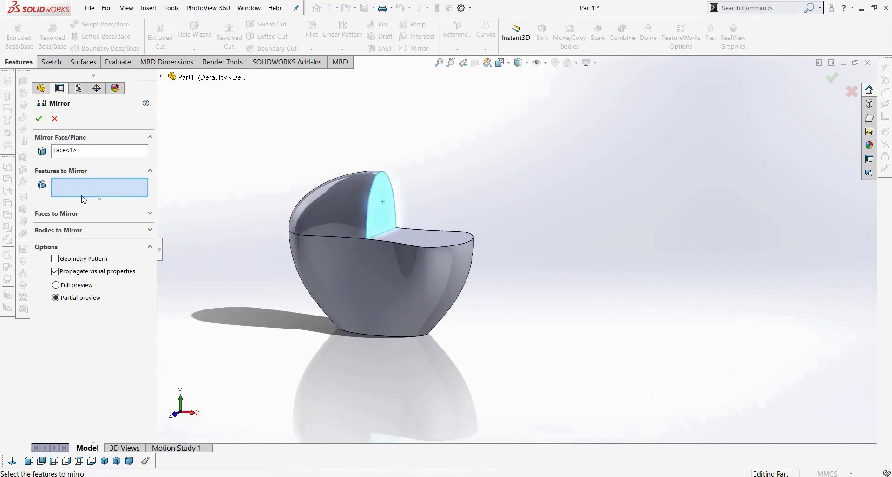
click(329, 205)
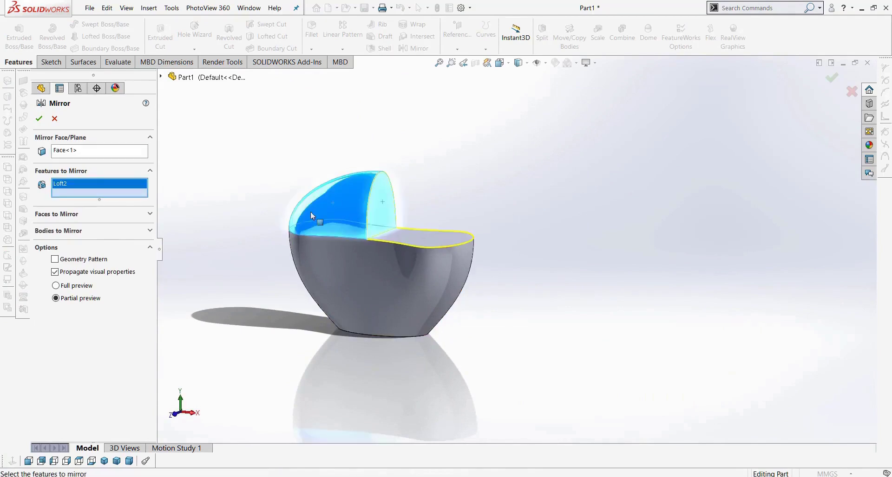
right_click(90, 182)
click(113, 194)
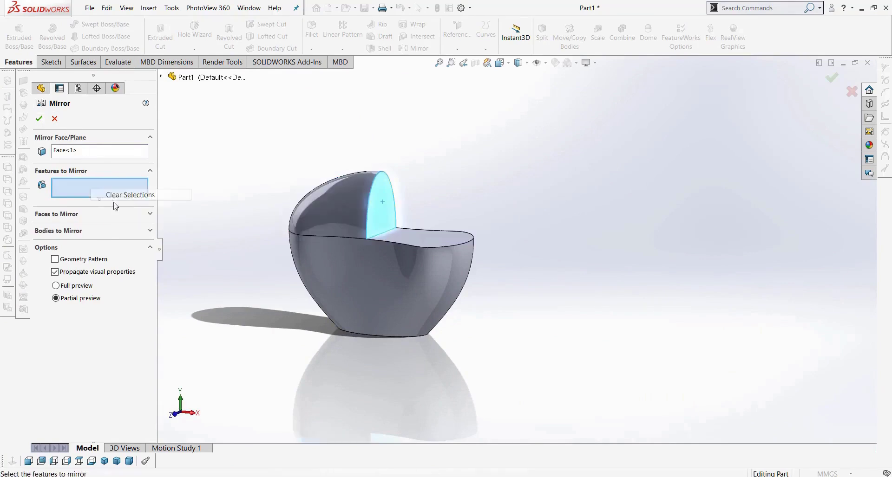
click(161, 76)
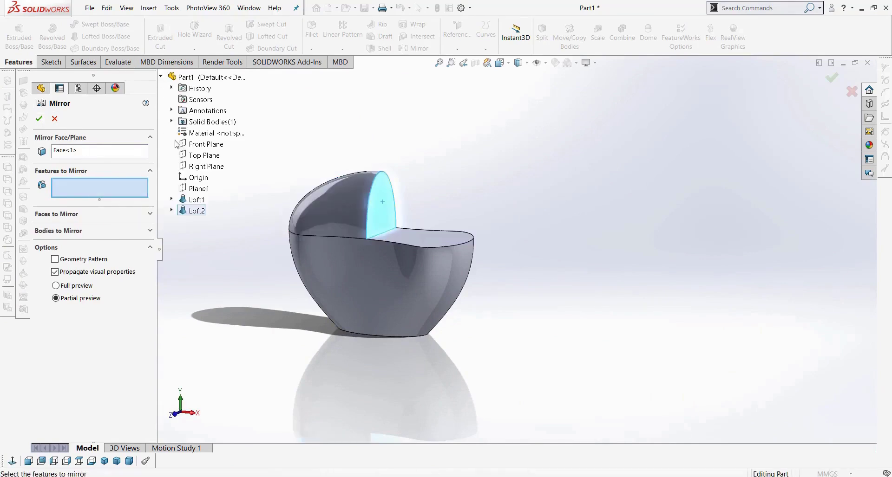
click(196, 211)
click(39, 119)
Step: Display zebra stripes on the model and examine the surface continuity across the seams between the upper halves and lower body
middle_drag(575, 218, 434, 198)
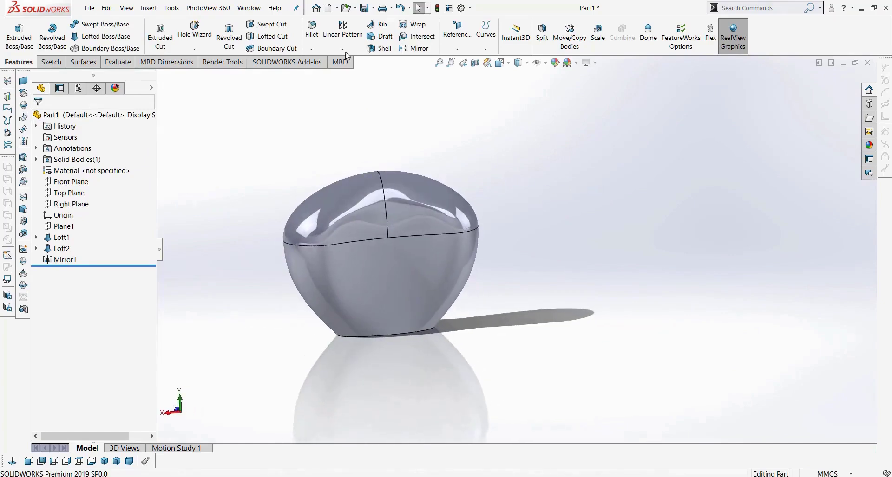
click(83, 63)
click(118, 63)
click(382, 38)
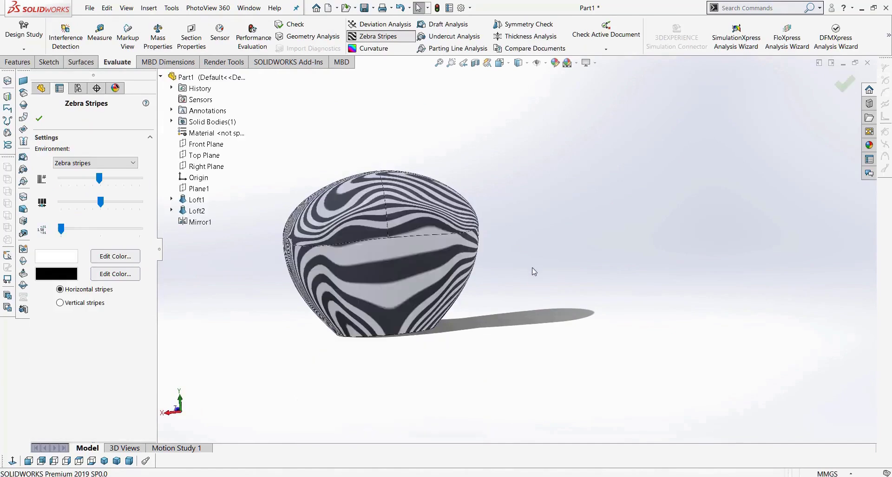
mouse_move(533, 267)
middle_down()
mouse_move(607, 245)
mouse_move(690, 266)
mouse_move(661, 329)
mouse_move(643, 328)
middle_up()
scroll(438, 253, down, 5)
middle_click(465, 256)
middle_drag(465, 255, 434, 175)
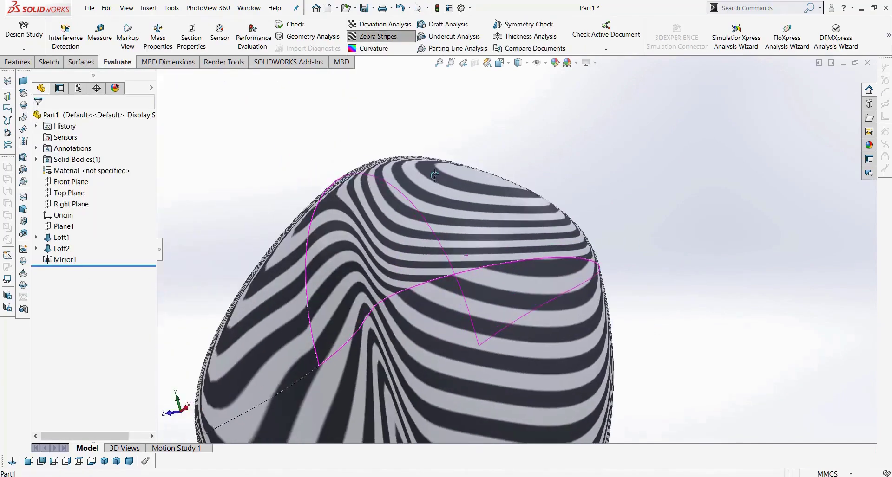
middle_drag(603, 271, 683, 246)
scroll(510, 297, up, 4)
middle_drag(473, 293, 534, 265)
Step: Open and cancel a Deviation Analysis, and turn off the zebra stripes display
click(378, 25)
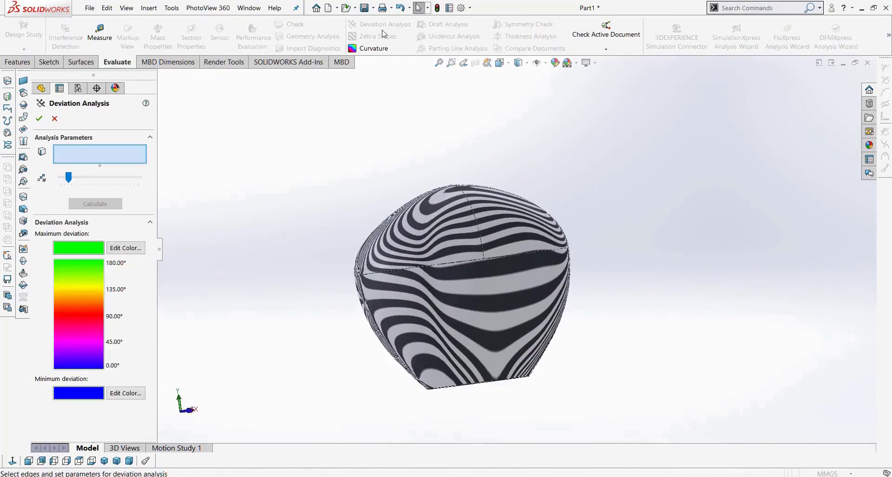
click(54, 120)
click(374, 39)
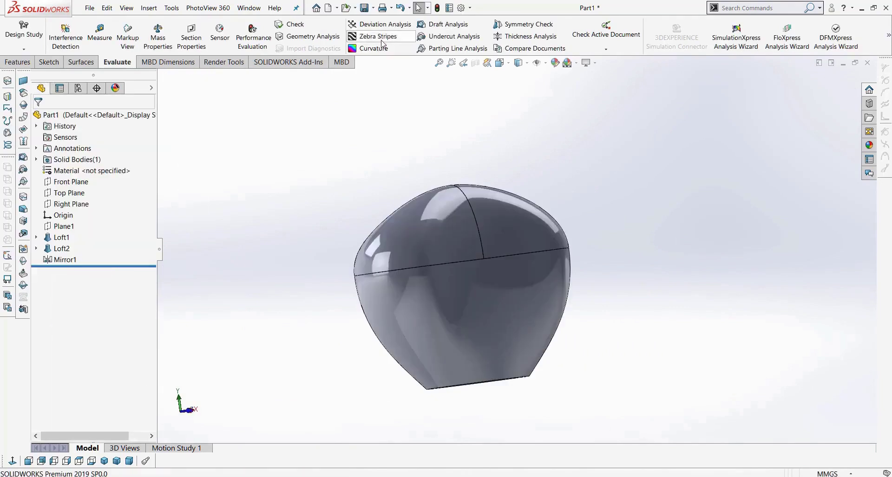
Step: Edit the upper loft and set its end constraint tangent length to 1.4
mouse_move(298, 252)
middle_down()
mouse_move(321, 258)
mouse_move(412, 235)
mouse_move(420, 245)
middle_up()
right_click(55, 254)
click(63, 224)
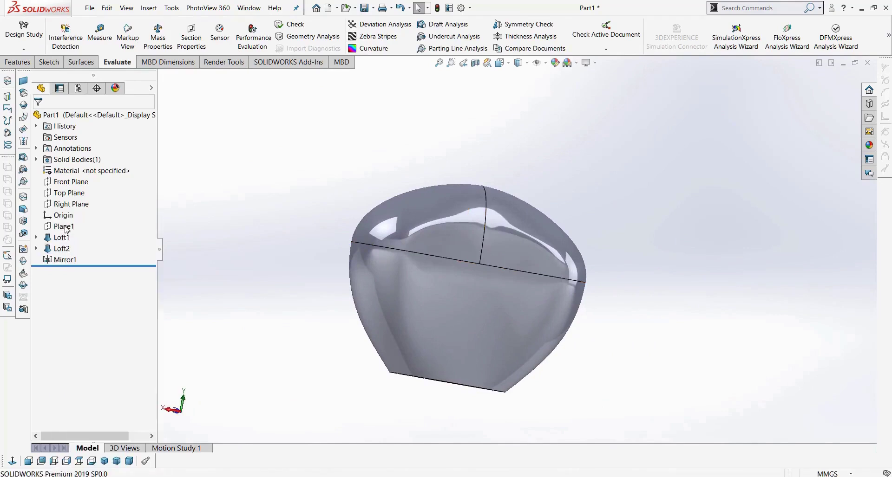
middle_drag(335, 243, 382, 259)
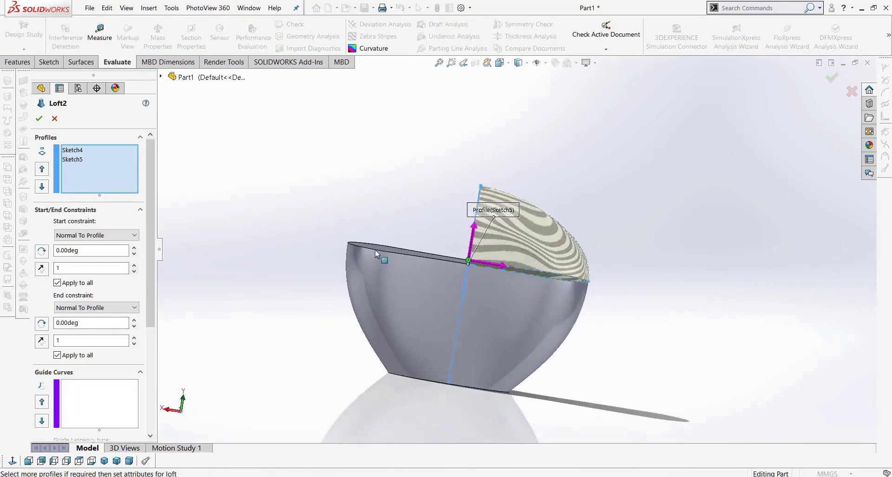
scroll(518, 270, down, 3)
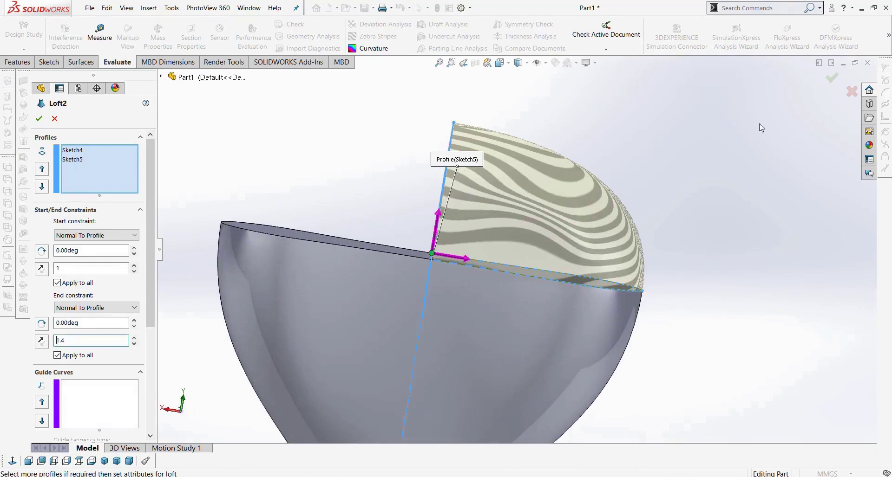
click(833, 78)
Step: Examine the reshaped upper halves and their seam with the lower body
scroll(611, 214, up, 4)
middle_drag(611, 214, 574, 314)
scroll(540, 232, down, 3)
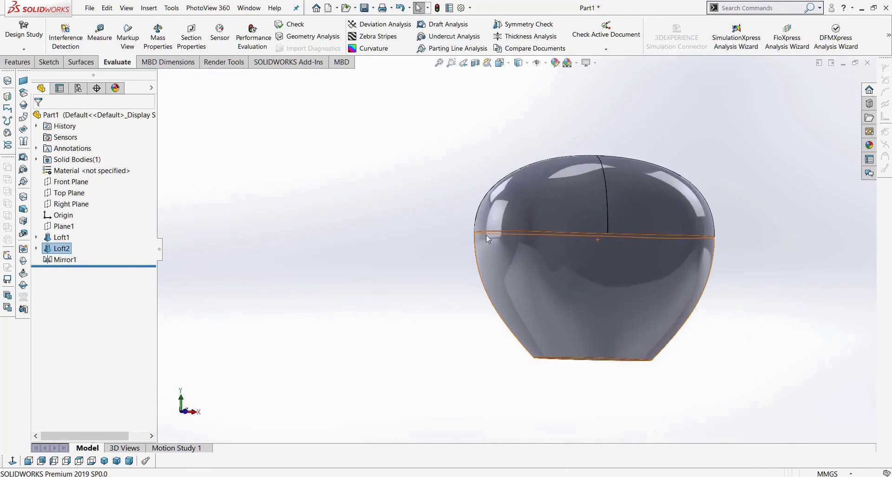
click(658, 211)
click(561, 200)
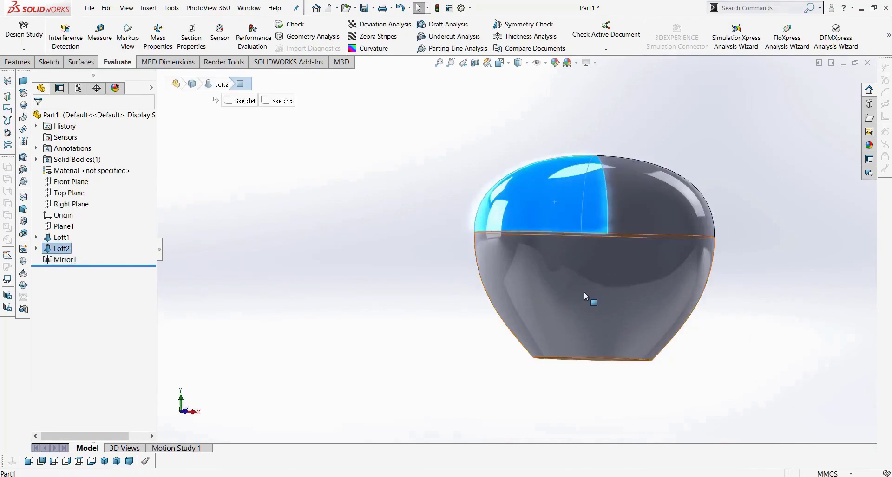
click(316, 248)
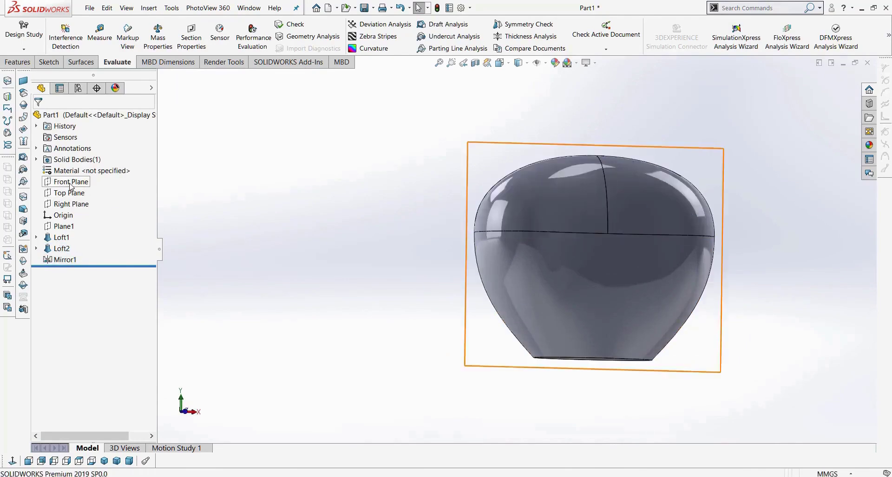
Step: Start a sketch on the Front Plane and draw a four-point S-shaped spline that crosses the upper body and extends beyond both sides
click(69, 182)
click(11, 462)
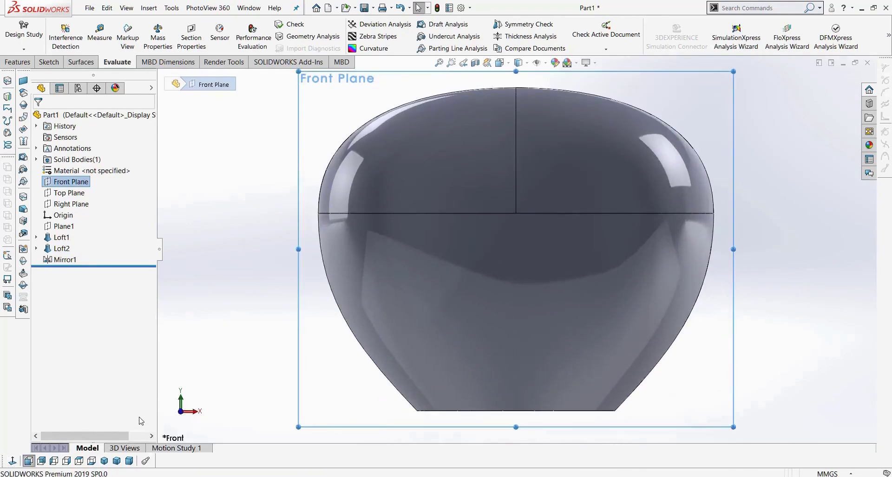
click(49, 61)
click(13, 36)
click(96, 24)
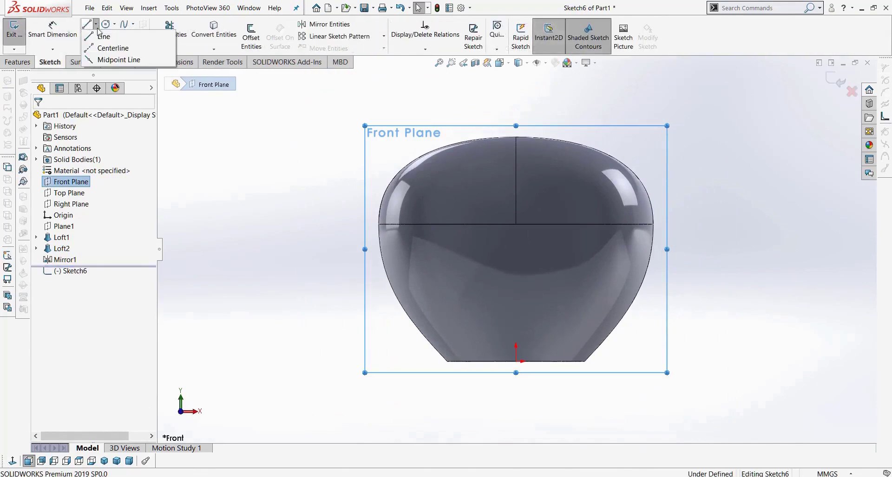
click(124, 24)
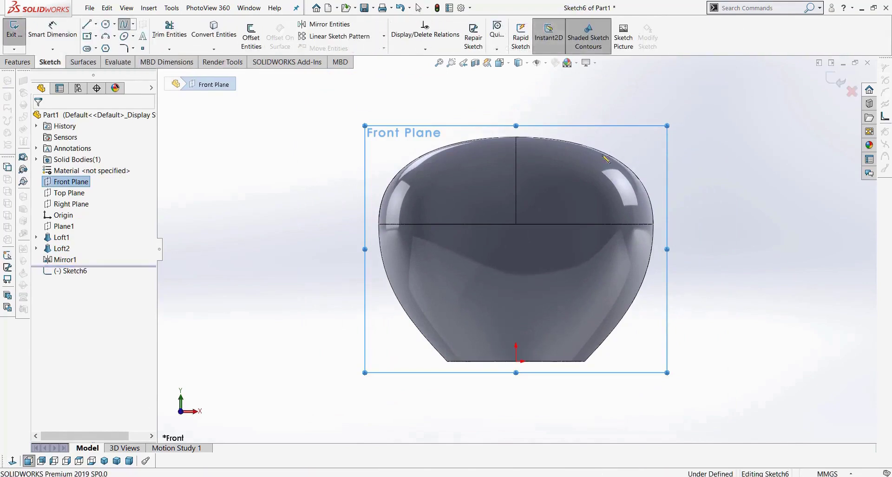
click(695, 132)
click(575, 162)
click(481, 214)
click(301, 227)
key(Escape)
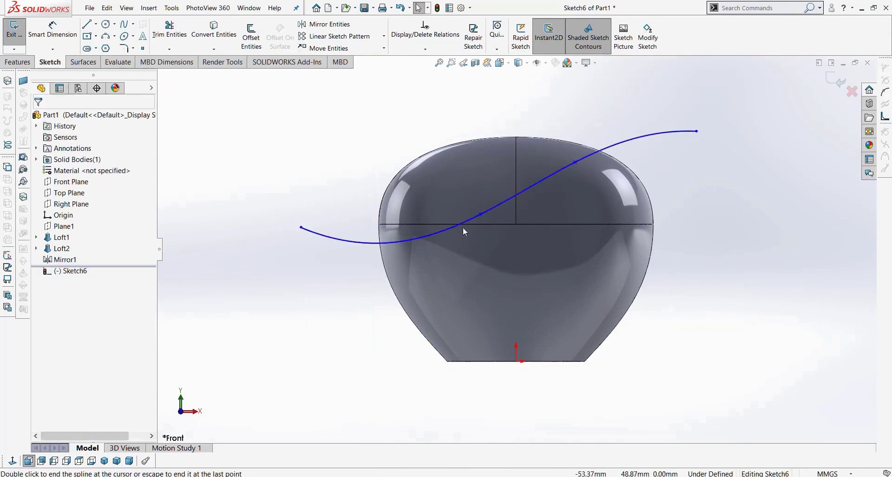
Step: Flatten the spline by moving its endpoints and its interior points to about (-12.3, 59.7) and (25.1, 71.4) mm, and exit the sketch
mouse_move(575, 162)
mouse_down()
mouse_move(603, 178)
mouse_move(581, 161)
mouse_up()
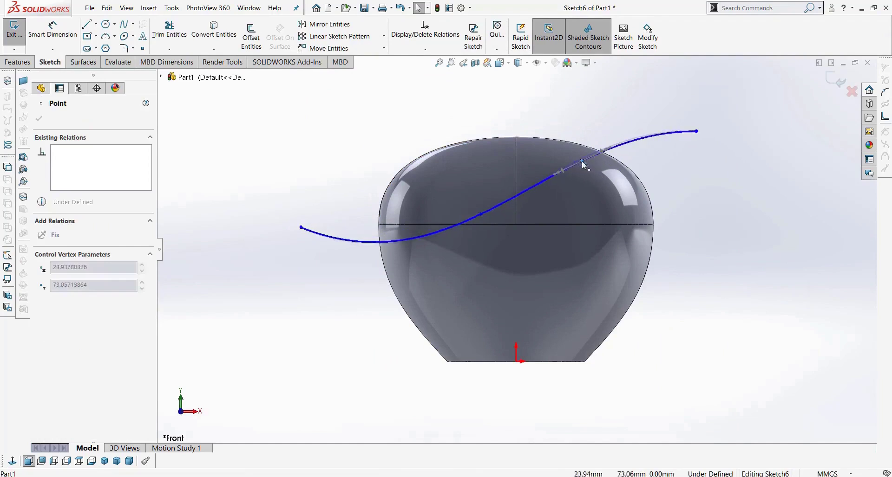
click(734, 167)
drag(696, 131, 706, 145)
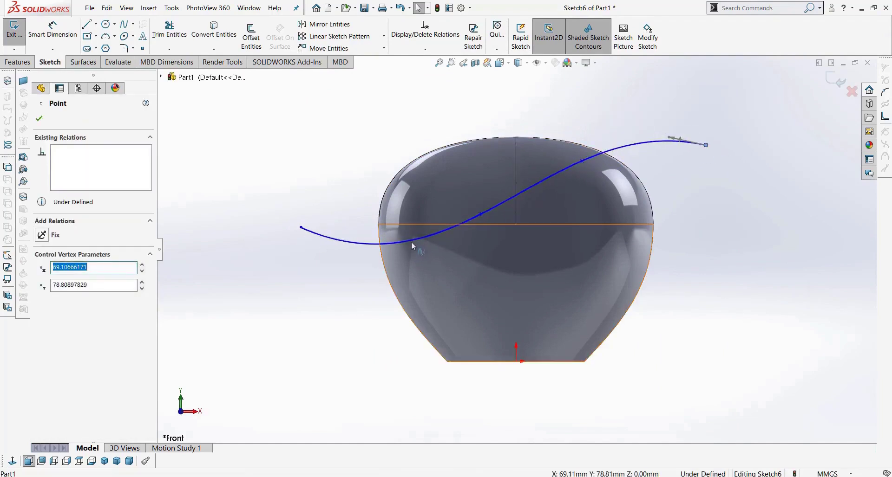
drag(481, 214, 482, 198)
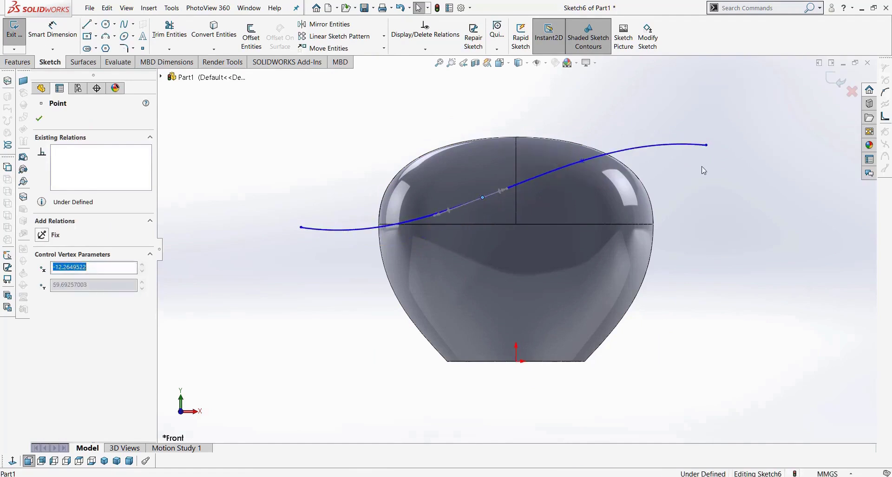
drag(705, 145, 733, 167)
drag(586, 166, 584, 166)
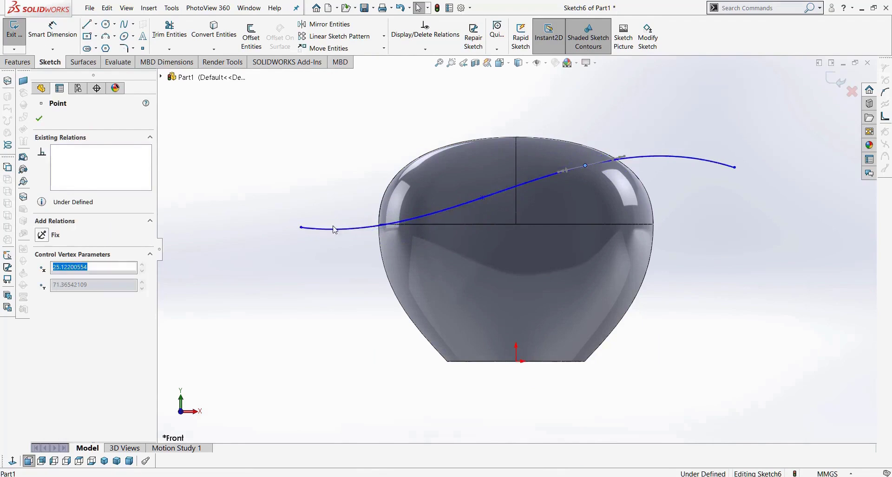
click(309, 230)
drag(301, 228, 337, 206)
click(733, 267)
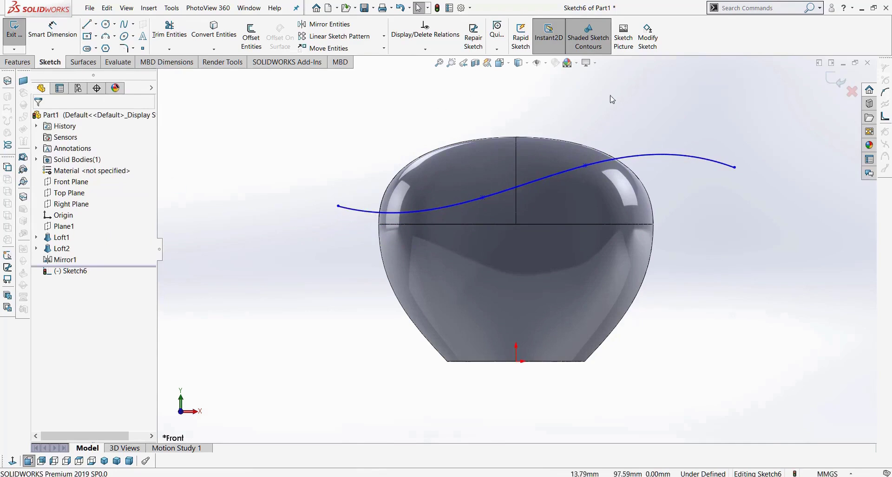
click(841, 82)
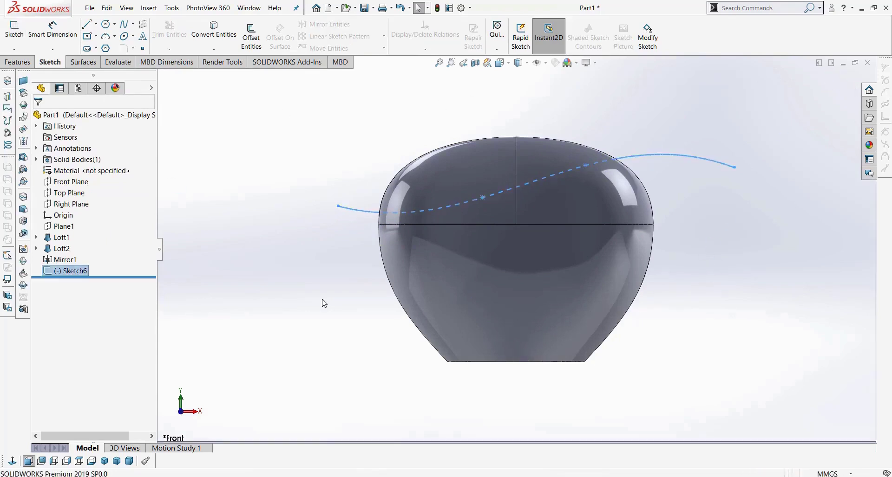
Step: Look up the Split command in the Features category of the interface customization commands and leave the settings unchanged
key(z)
click(18, 62)
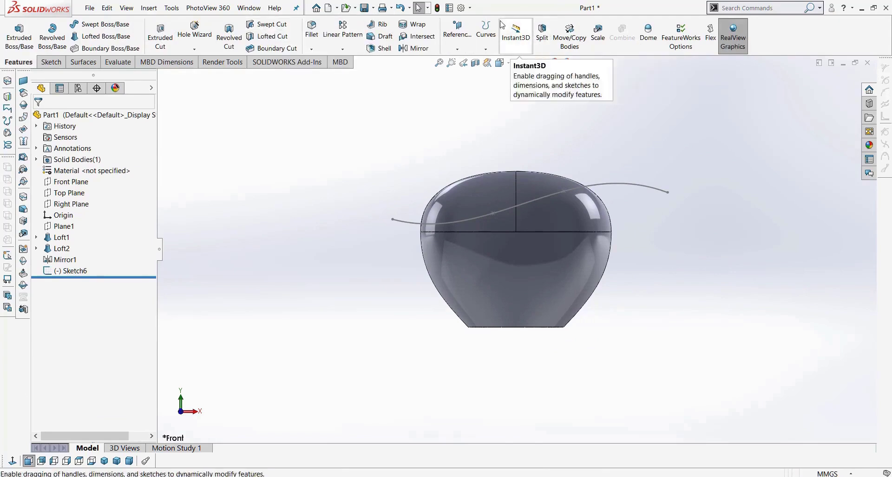
click(470, 7)
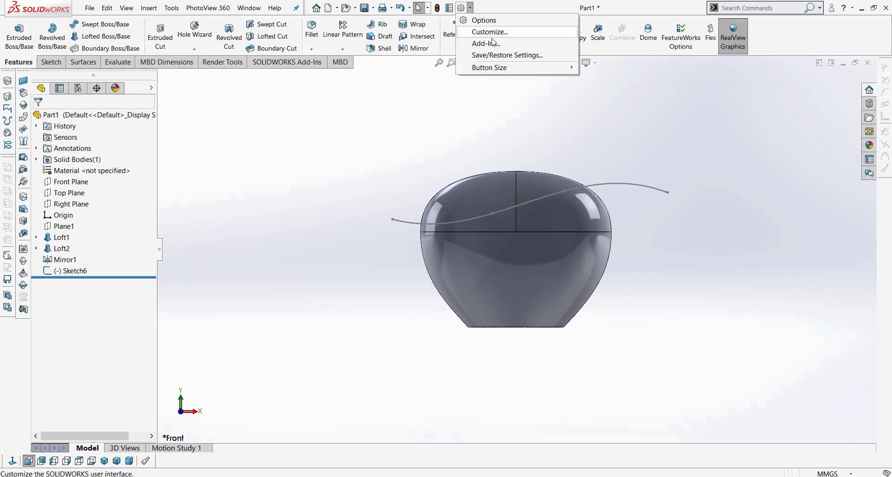
click(459, 9)
click(468, 8)
click(483, 31)
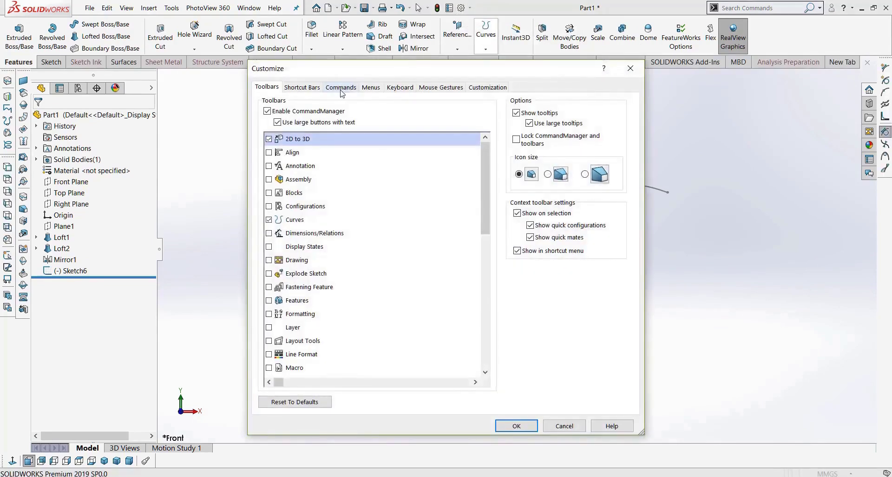
click(341, 88)
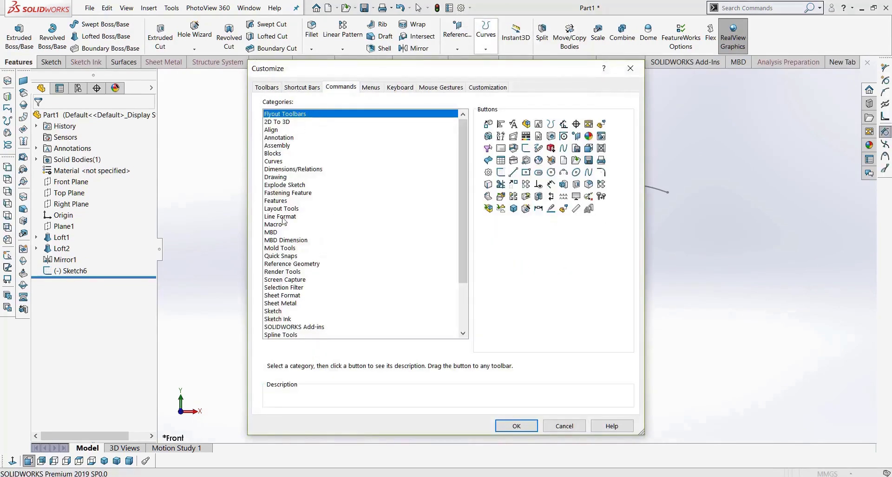
click(282, 201)
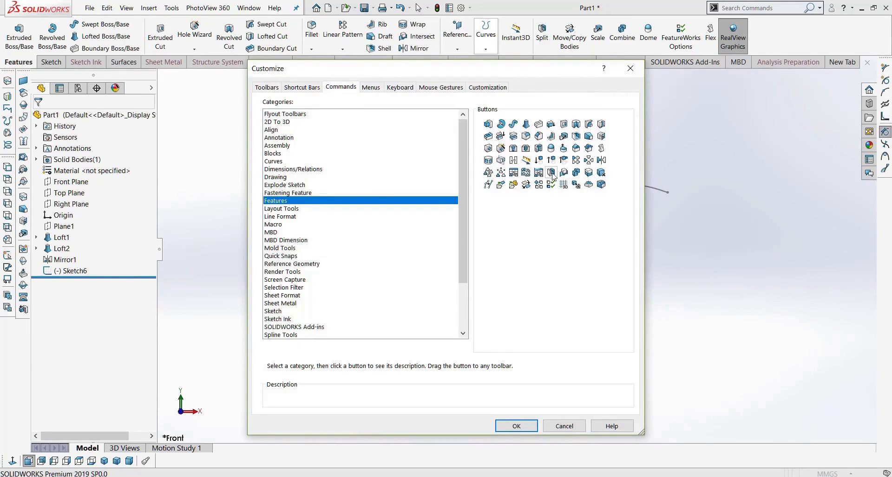
drag(552, 177, 706, 102)
drag(760, 46, 580, 214)
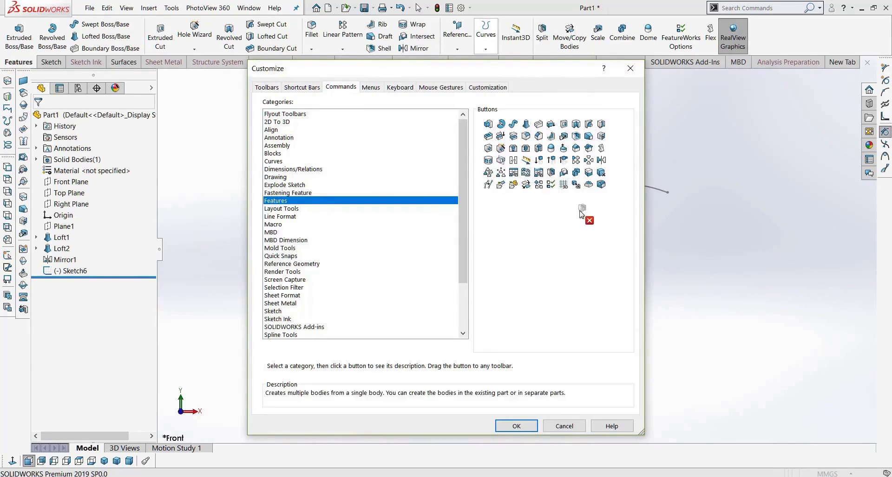
click(631, 69)
Step: Look through the insertable feature commands for the Split command
click(149, 9)
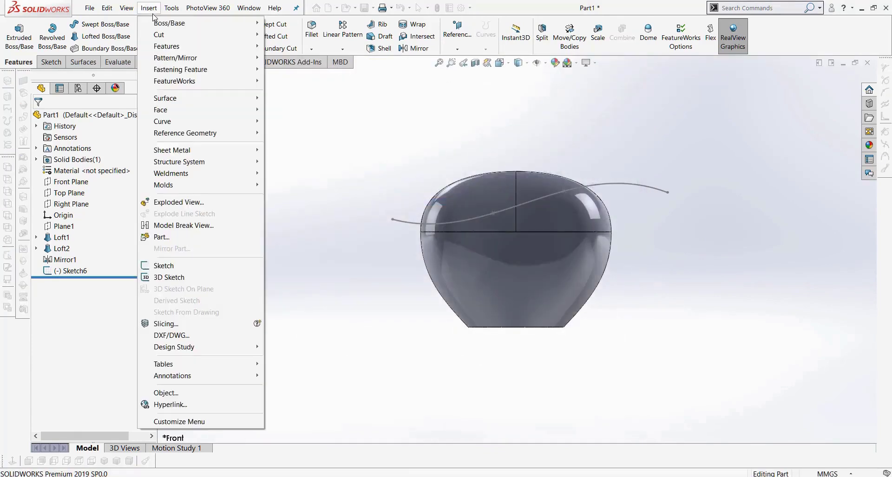
mouse_move(177, 46)
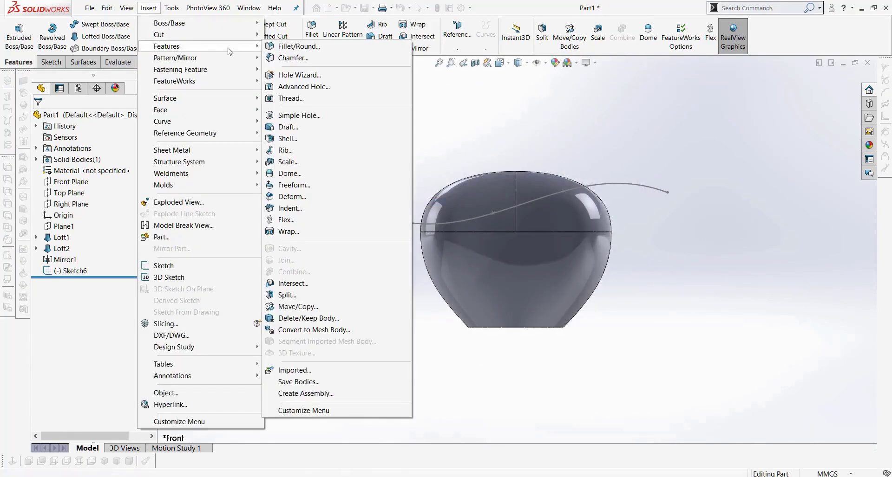
click(534, 123)
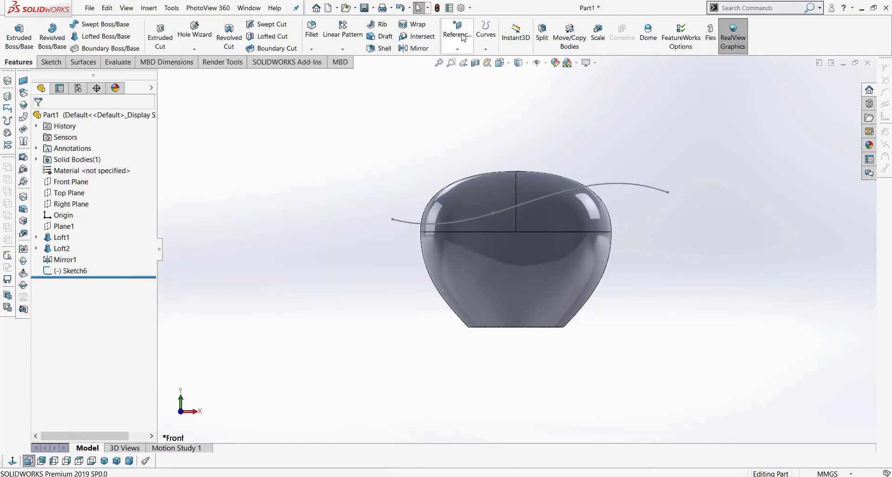
Step: Start a Split with the spline sketch as the trim tool and cut the part along it
click(542, 32)
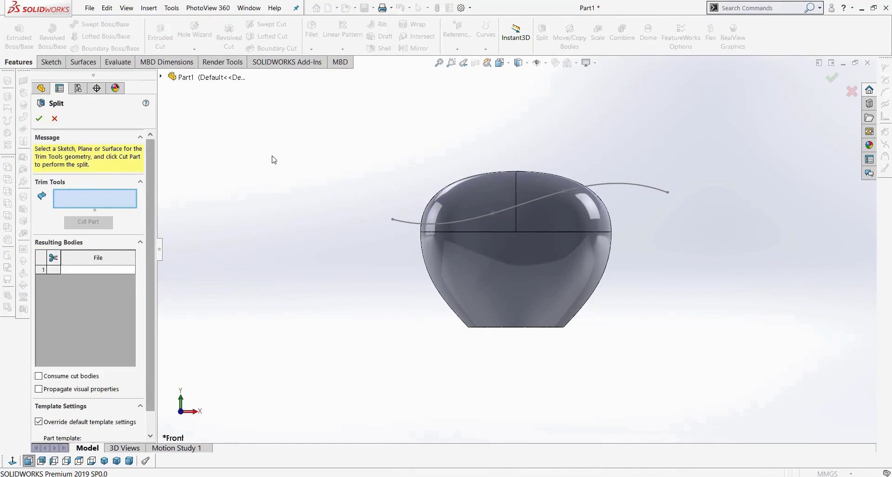
click(641, 188)
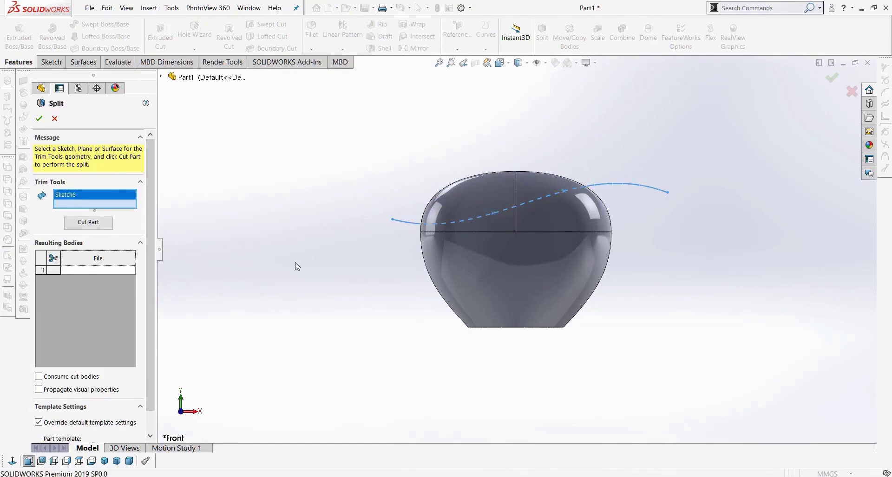
middle_drag(295, 265, 301, 268)
click(88, 223)
Step: Mark both the upper and lower resulting bodies and apply the split
middle_drag(272, 240, 318, 289)
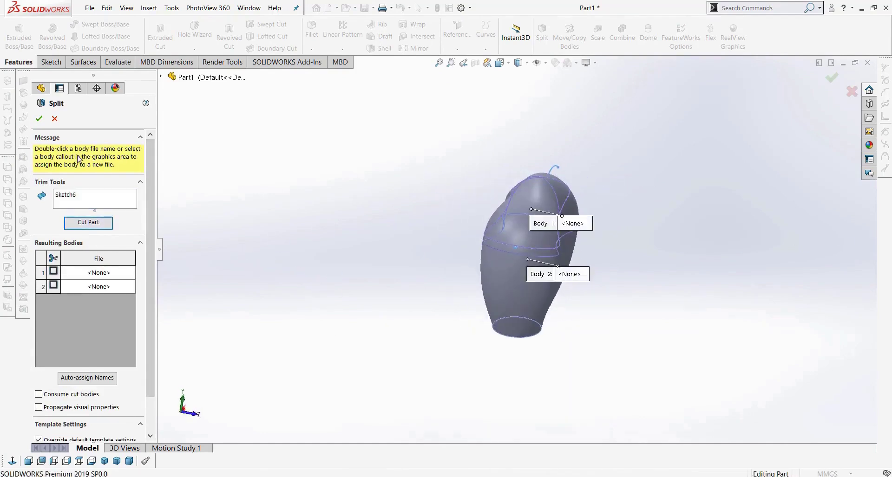
middle_drag(319, 220, 299, 221)
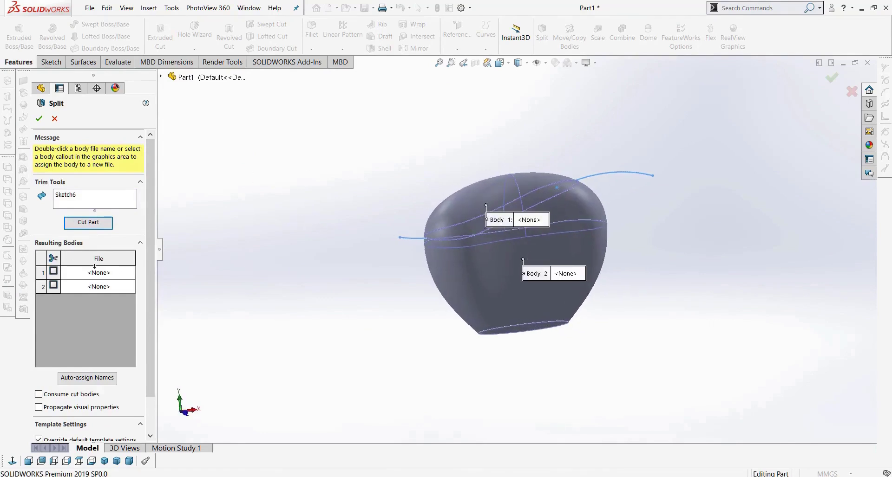
middle_drag(245, 291, 575, 243)
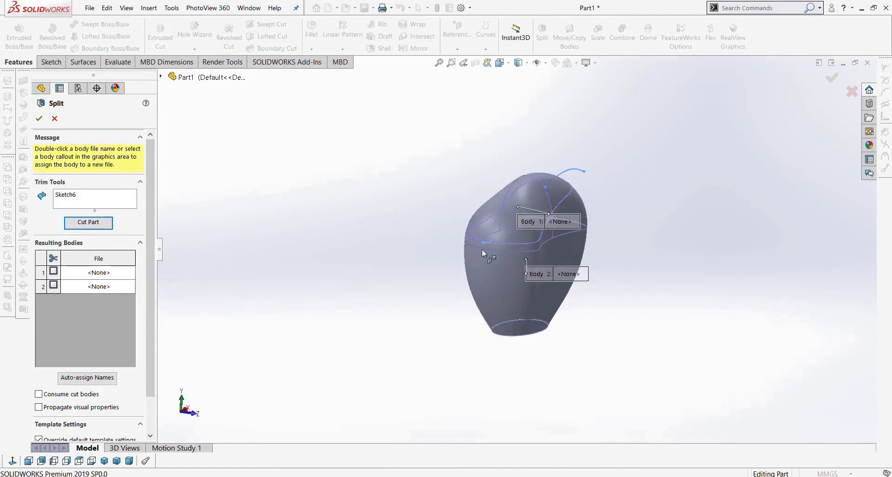
middle_drag(379, 287, 346, 274)
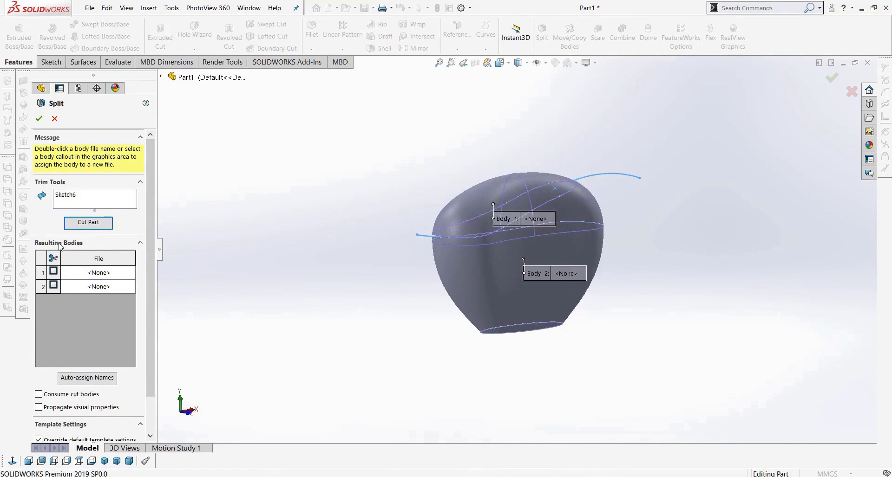
middle_drag(377, 267, 408, 256)
scroll(408, 256, down, 2)
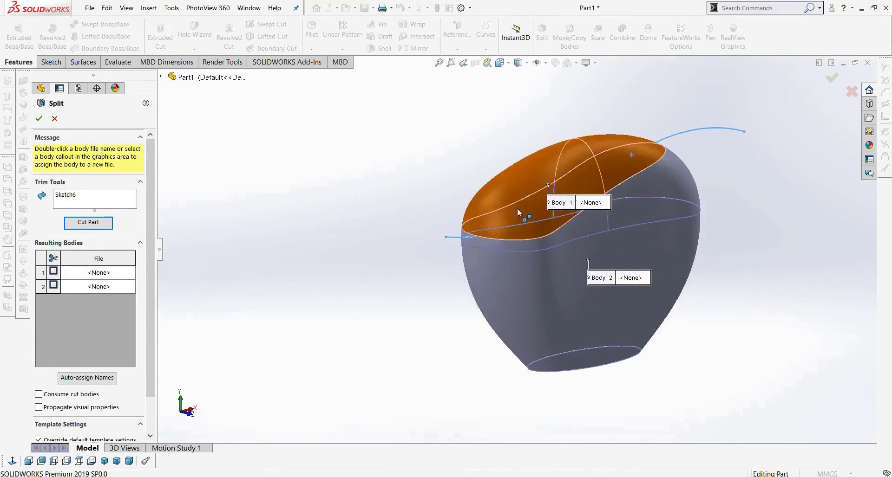
click(517, 208)
click(538, 281)
middle_drag(424, 328, 388, 325)
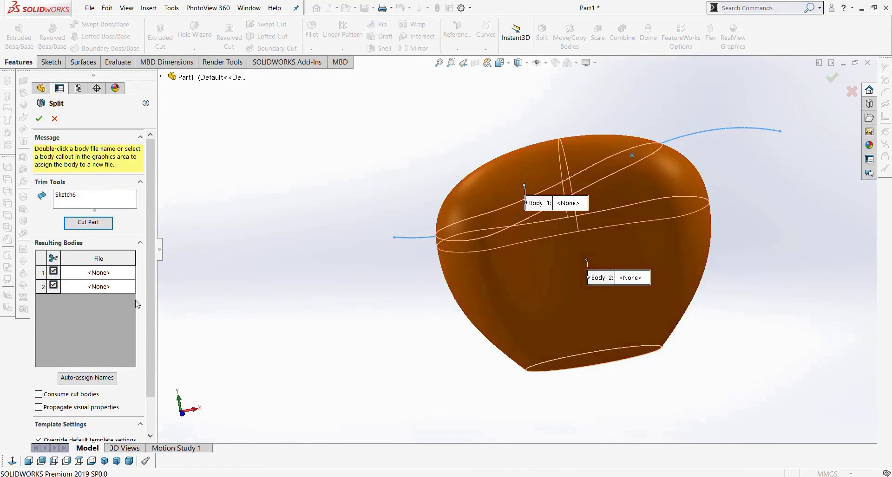
click(39, 120)
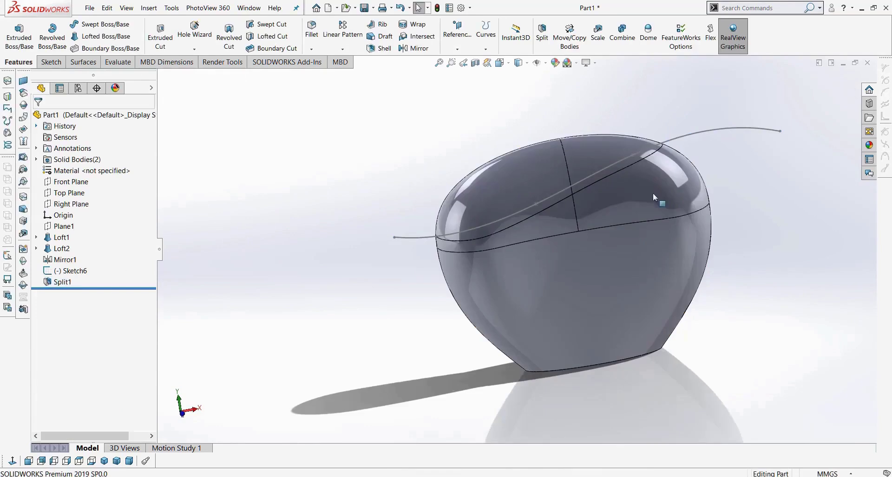
Step: Hide the spline sketch used for the split
right_click(70, 271)
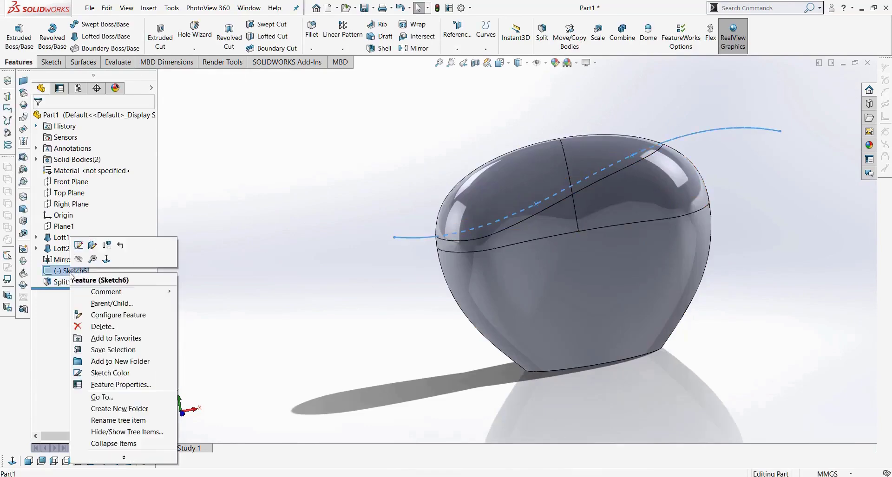
click(77, 258)
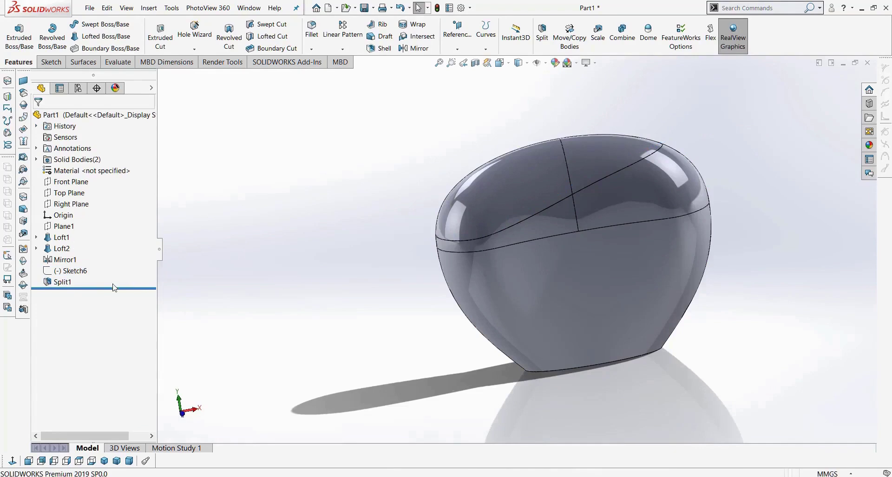
middle_drag(279, 277, 340, 277)
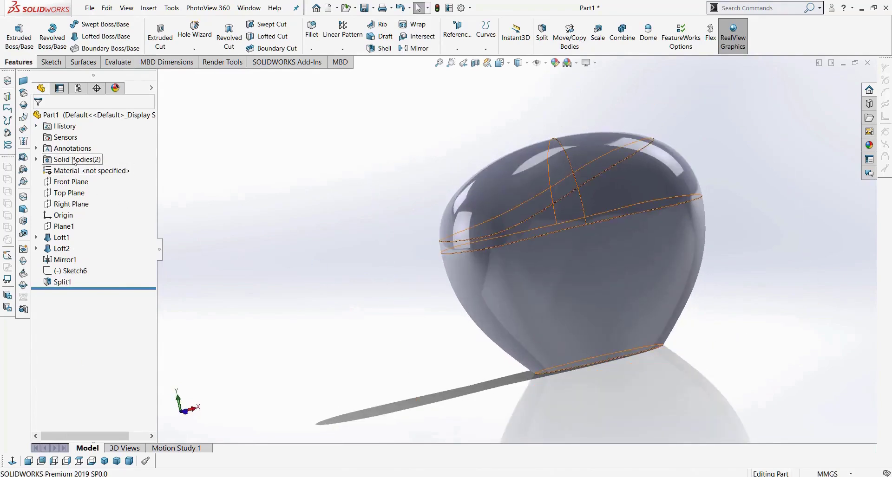
Step: Expand the solid bodies list and highlight each of the two split bodies to check its extent
click(37, 159)
click(82, 172)
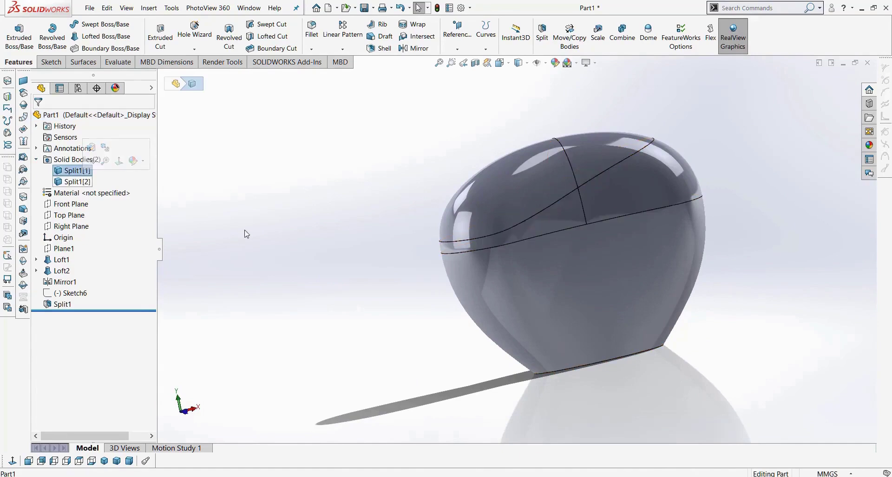
scroll(259, 233, up, 2)
scroll(390, 229, down, 2)
click(85, 186)
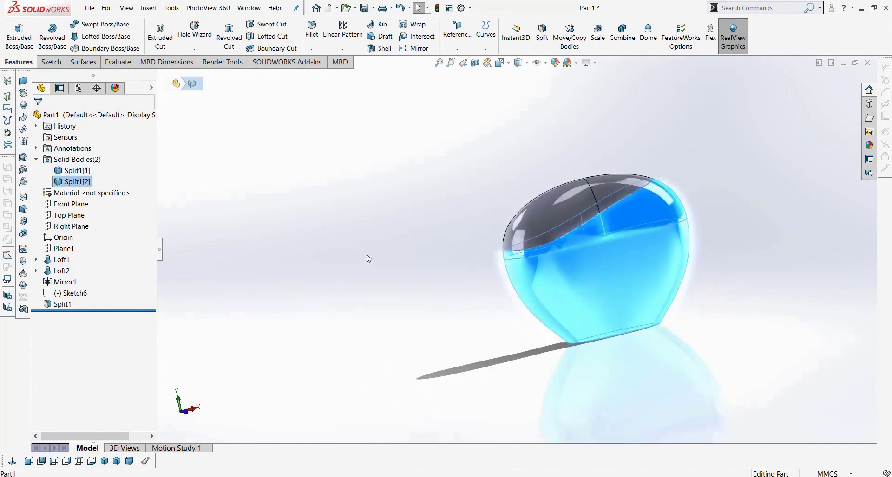
click(386, 261)
scroll(654, 190, down, 3)
scroll(654, 191, up, 3)
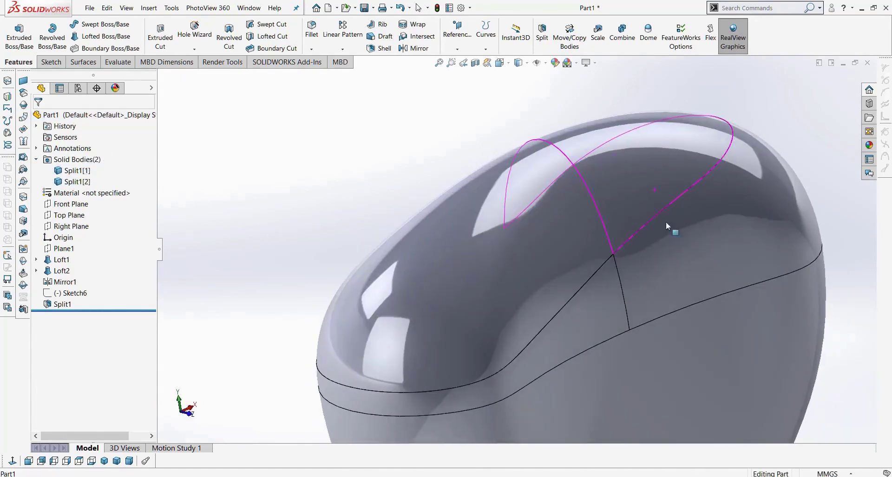
Step: Hide the upper split body to examine the curved cut face beneath it, and show the body again
right_click(495, 246)
click(515, 234)
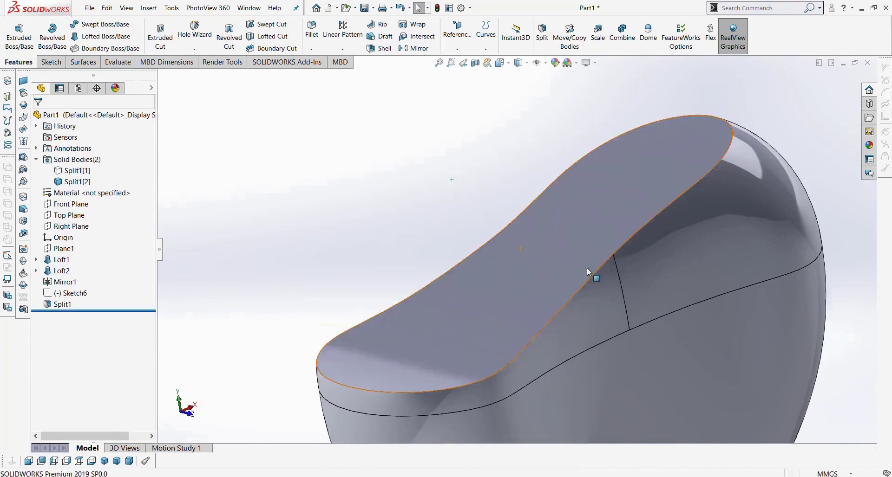
middle_drag(710, 252, 604, 261)
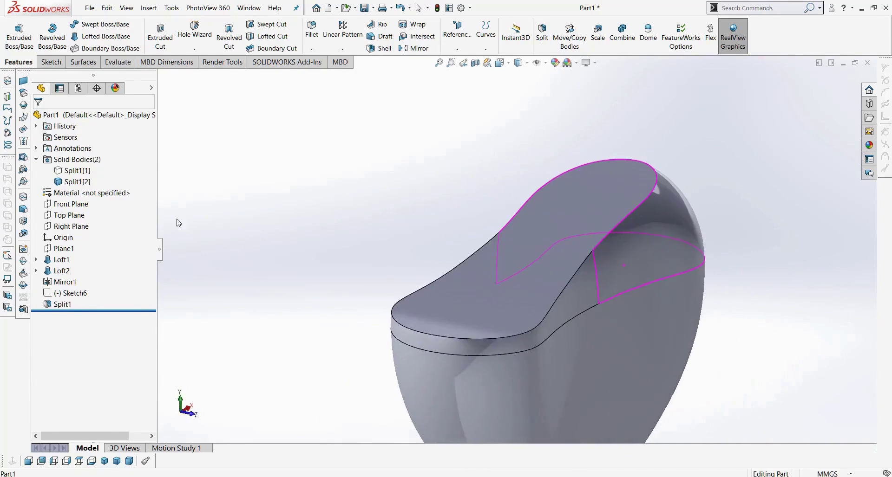
right_click(83, 172)
click(91, 158)
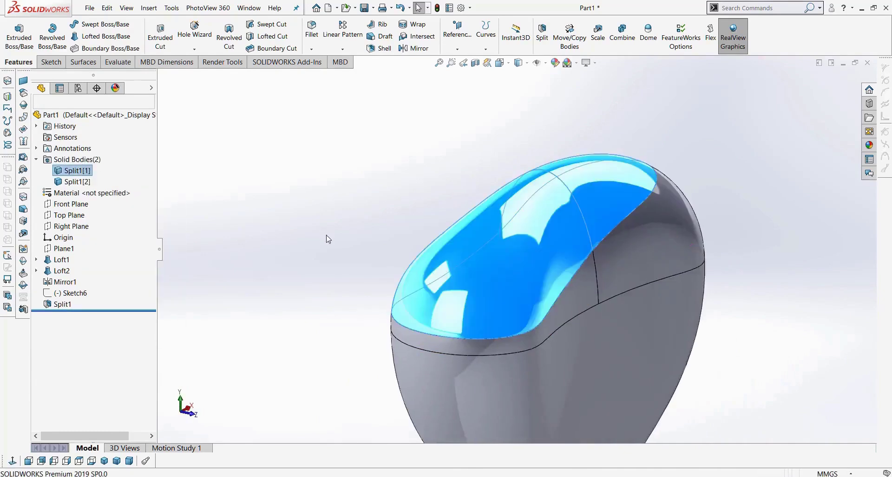
Step: Set the isometric view and save the part on the Desktop as Shishe Atr
scroll(327, 239, up, 1)
click(104, 461)
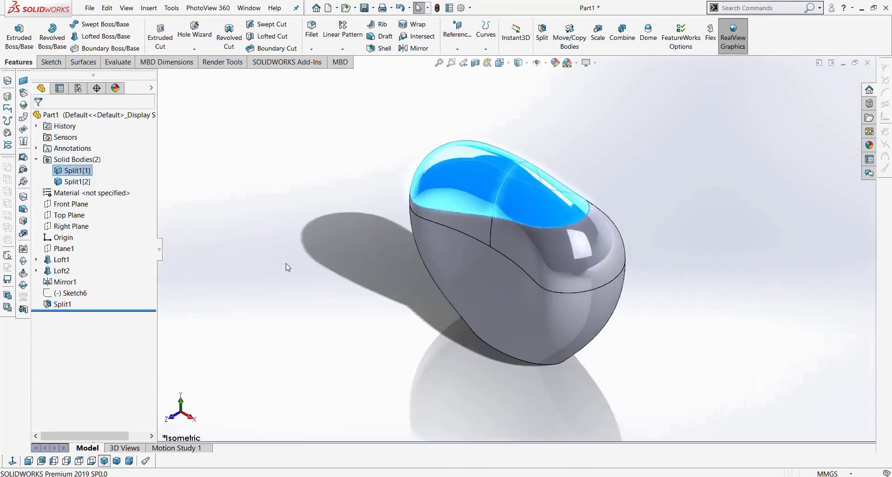
click(288, 268)
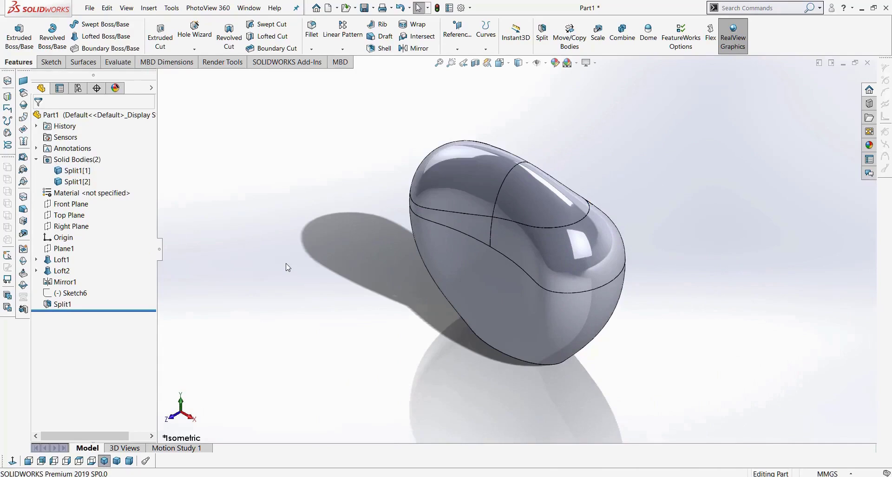
key(ctrl+s)
scroll(318, 187, up, 5)
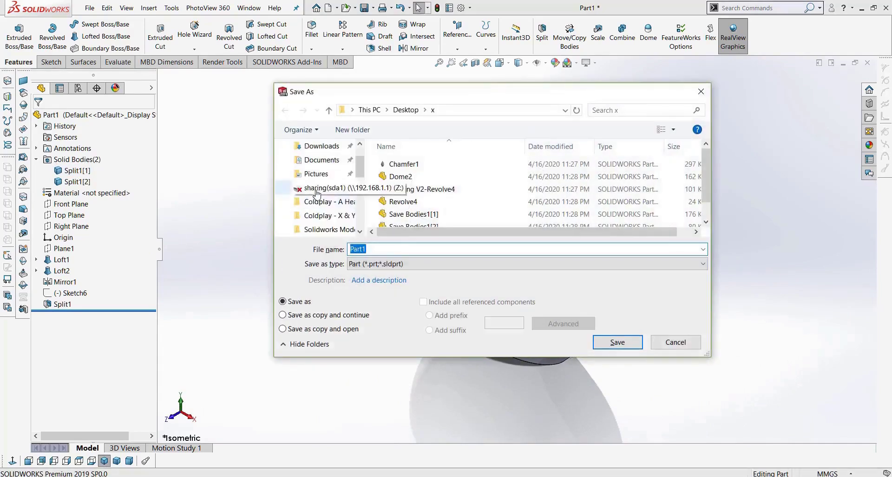
click(317, 169)
click(389, 249)
text(Shishe Atr)
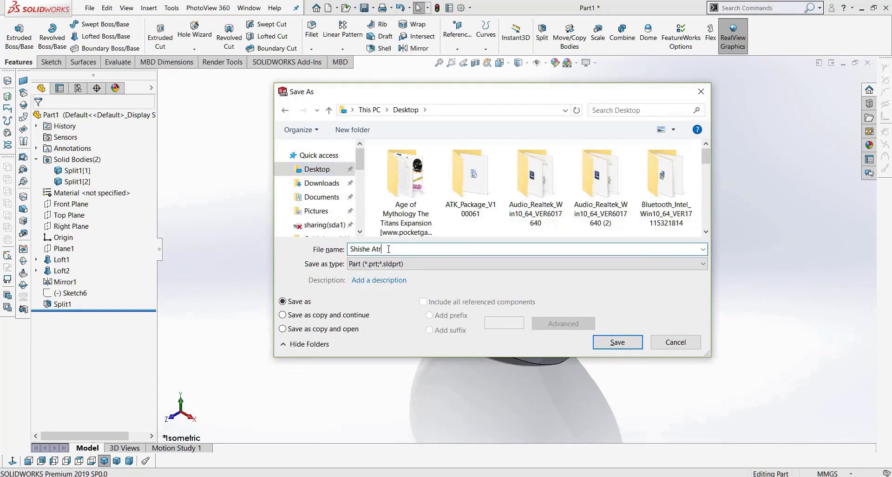
click(623, 345)
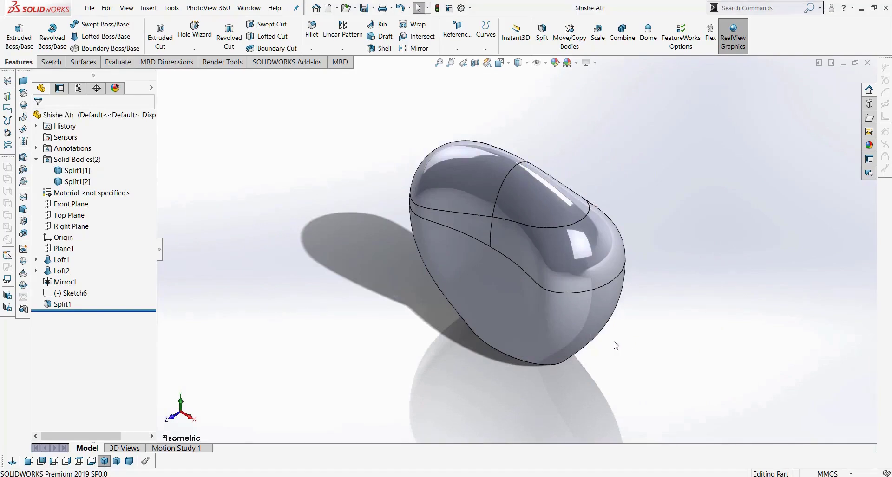
Step: Hide the upper split body to expose the curved cut face of the lower body
middle_drag(401, 350, 467, 314)
scroll(540, 202, down, 4)
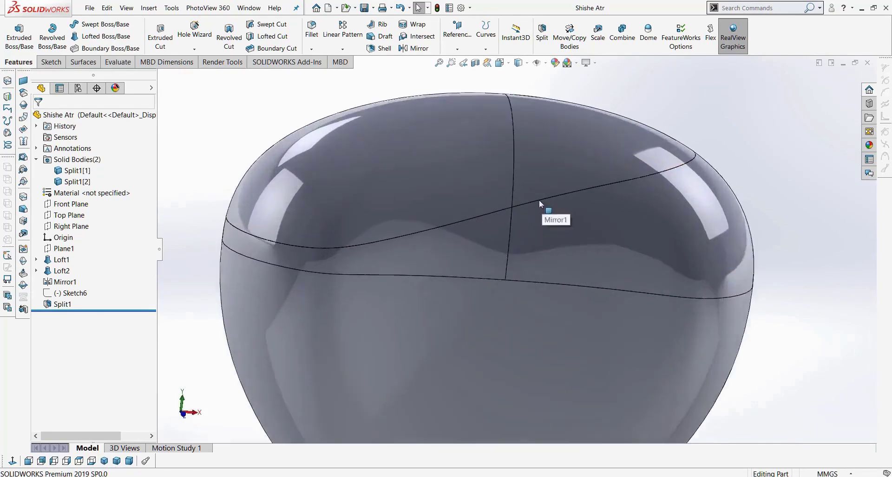
scroll(538, 199, down, 2)
right_click(386, 157)
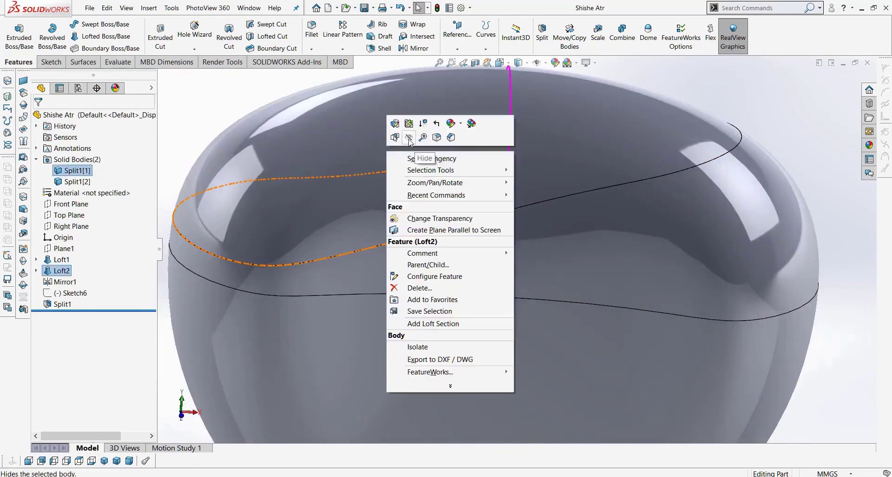
click(408, 138)
scroll(400, 241, up, 4)
middle_drag(416, 280, 333, 322)
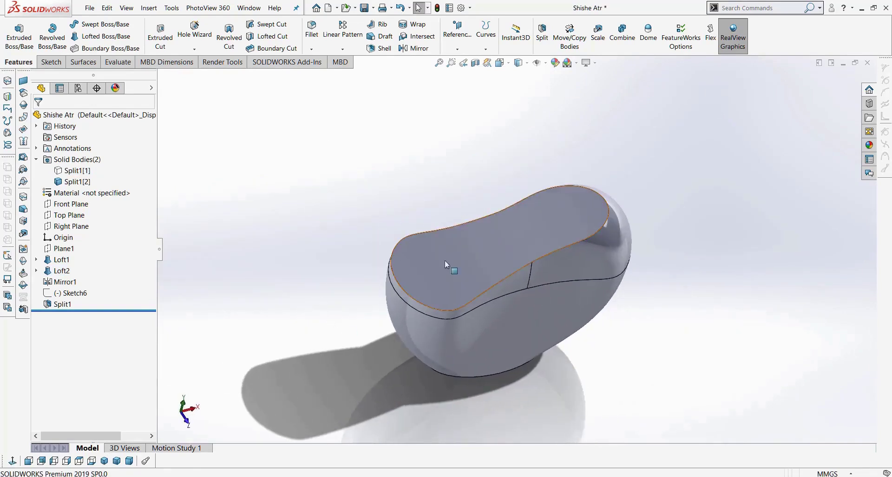
Step: Start a Shell on the lower split body and choose its curved cut face as the face to remove
click(379, 48)
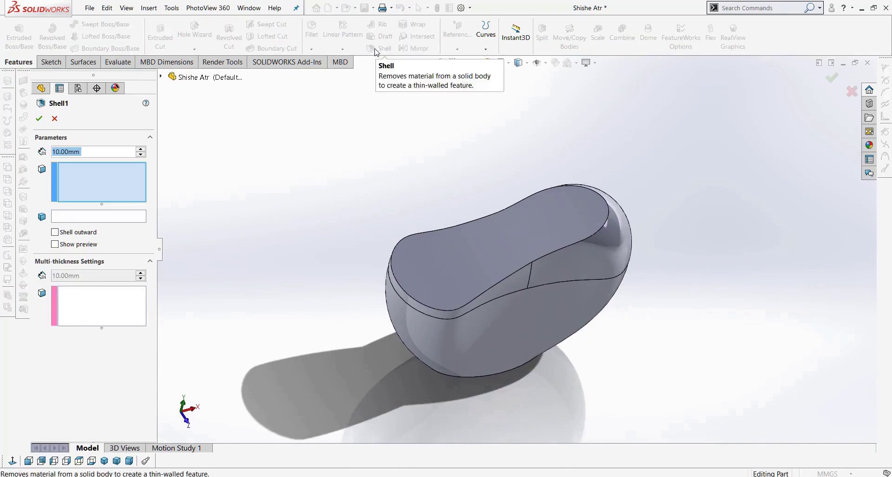
click(160, 76)
click(171, 122)
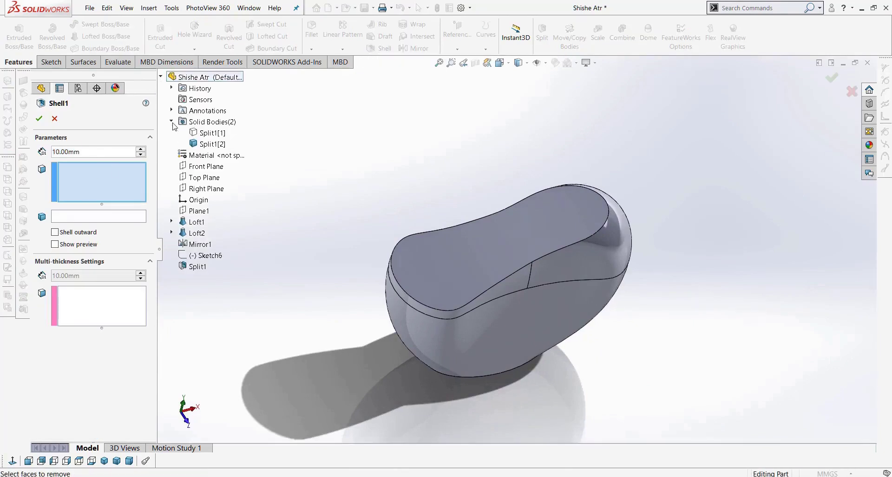
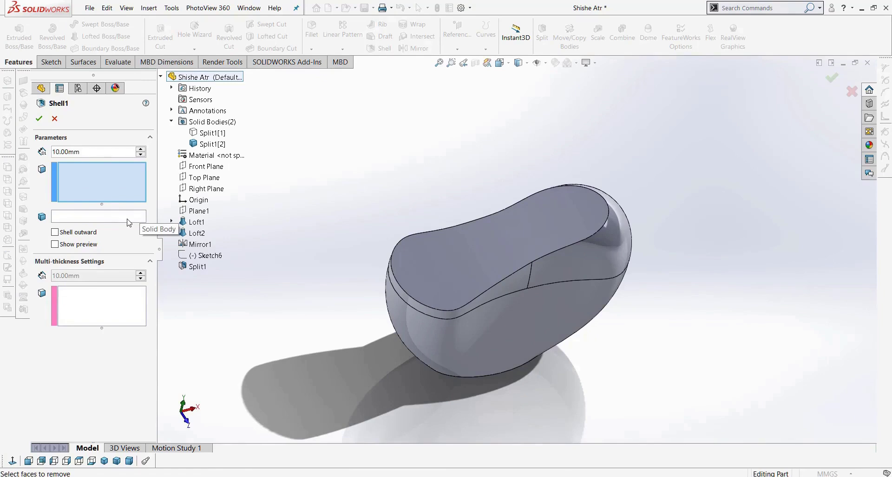
click(98, 220)
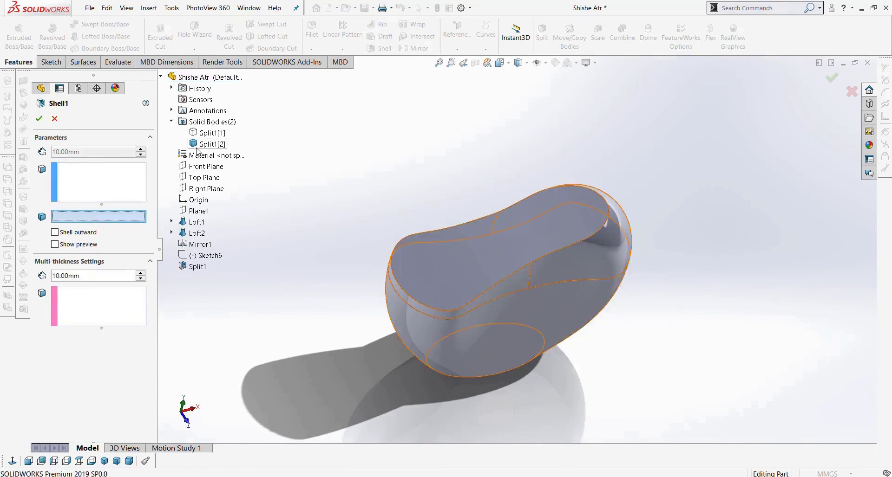
click(496, 319)
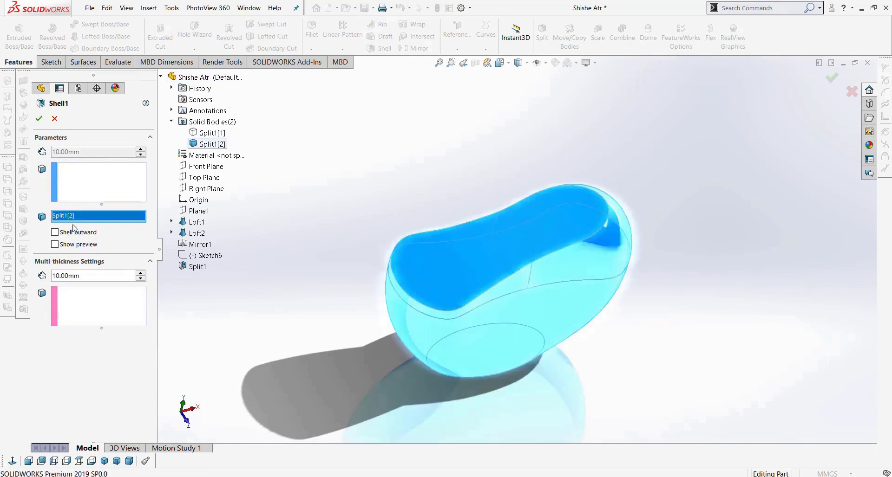
click(90, 184)
click(90, 152)
scroll(382, 304, up, 2)
scroll(399, 302, down, 2)
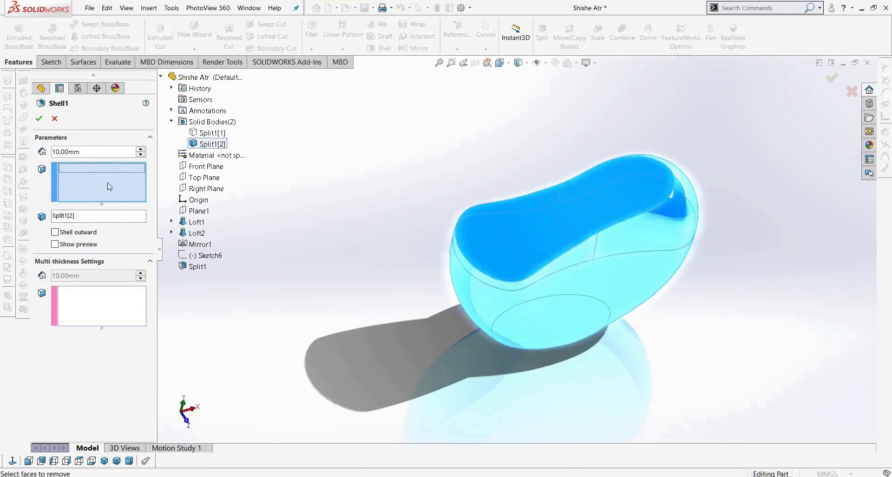
click(517, 230)
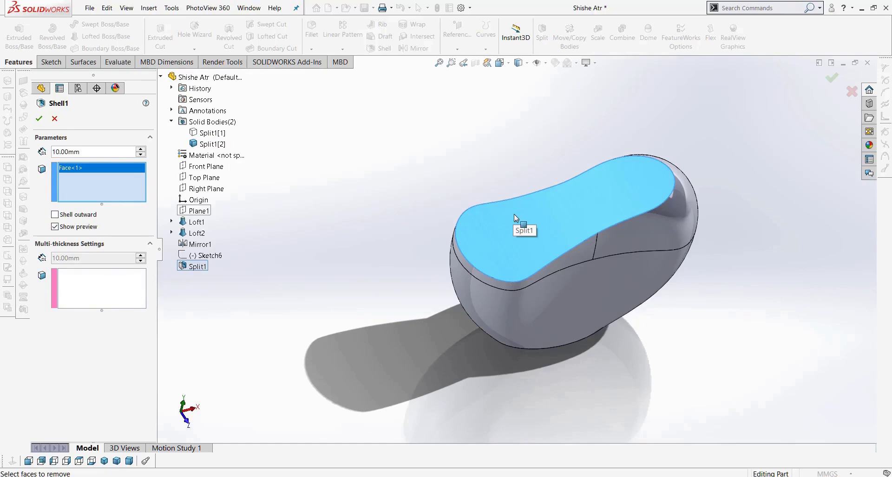
Step: Set the shell thickness to 2 mm and create the shell on the lower body
double_click(85, 151)
text(2)
key(Return)
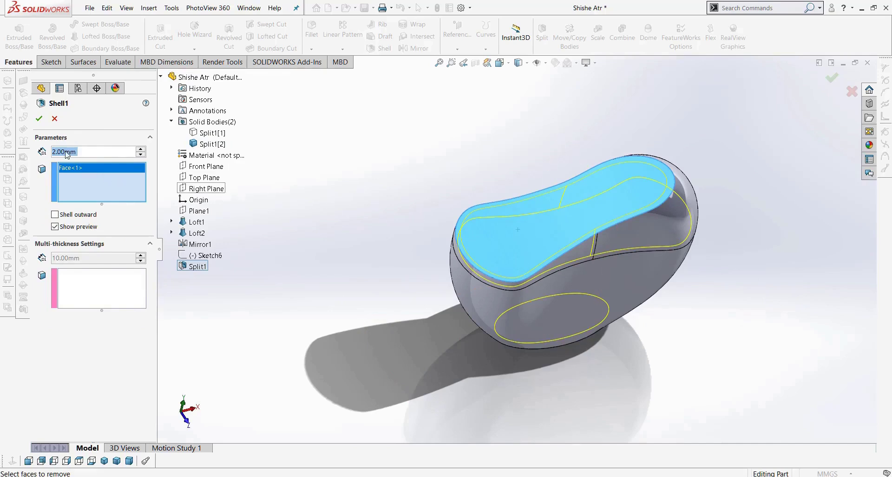
click(39, 119)
middle_drag(310, 295, 330, 297)
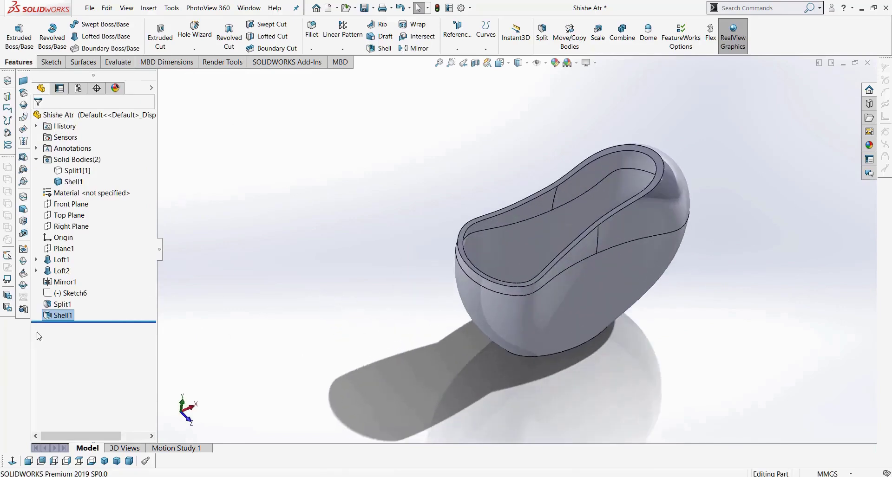
right_click(58, 316)
click(72, 269)
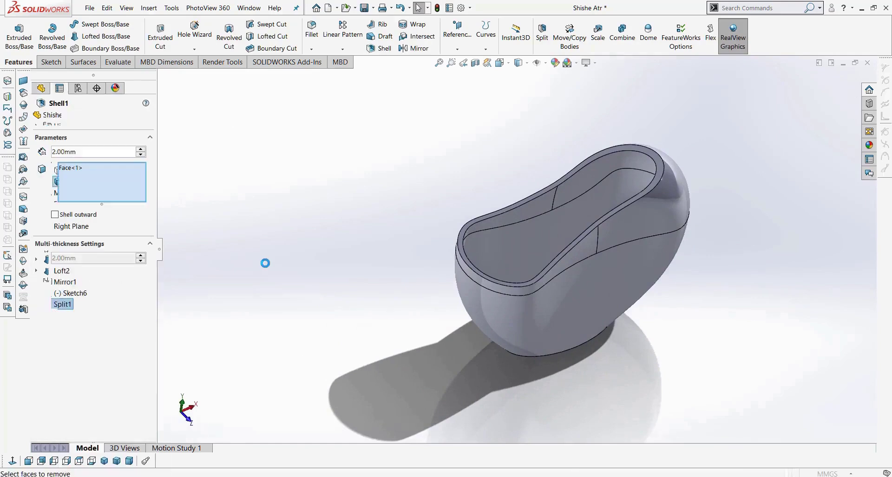
click(527, 239)
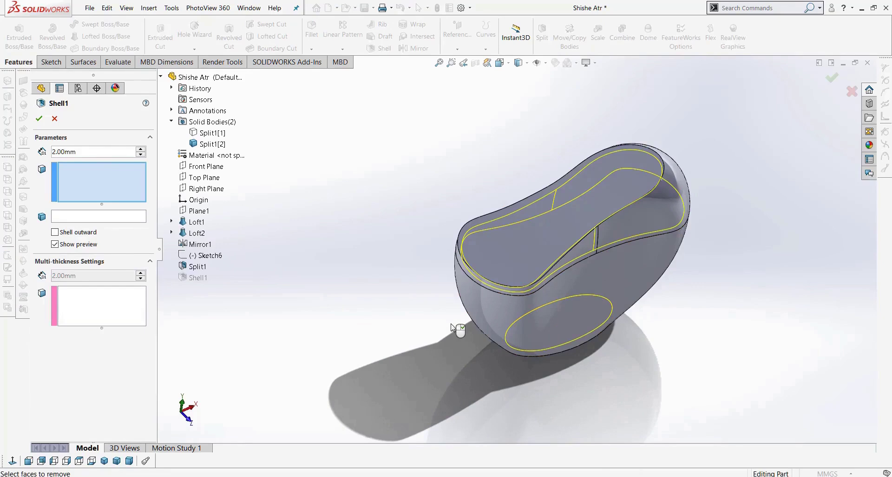
click(507, 315)
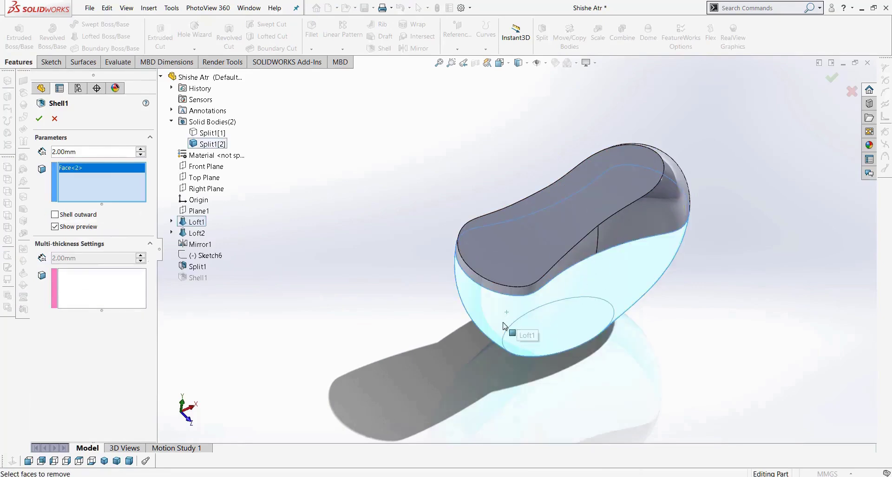
click(503, 324)
click(39, 119)
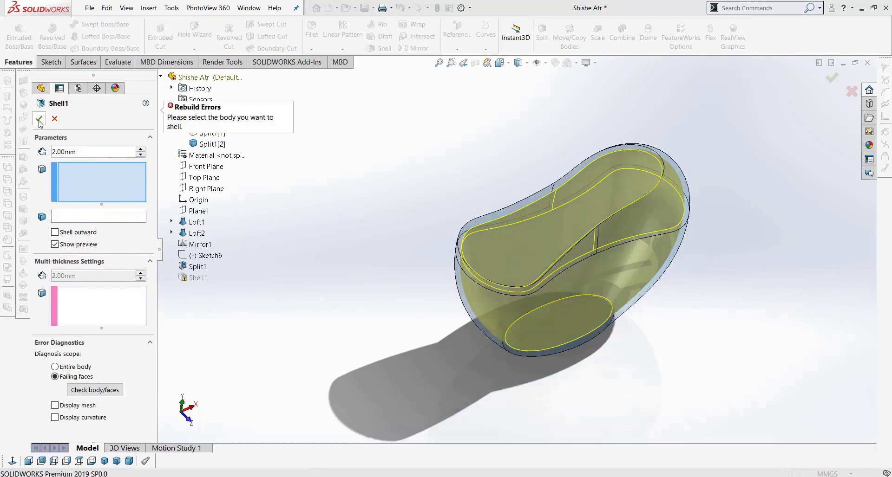
click(39, 120)
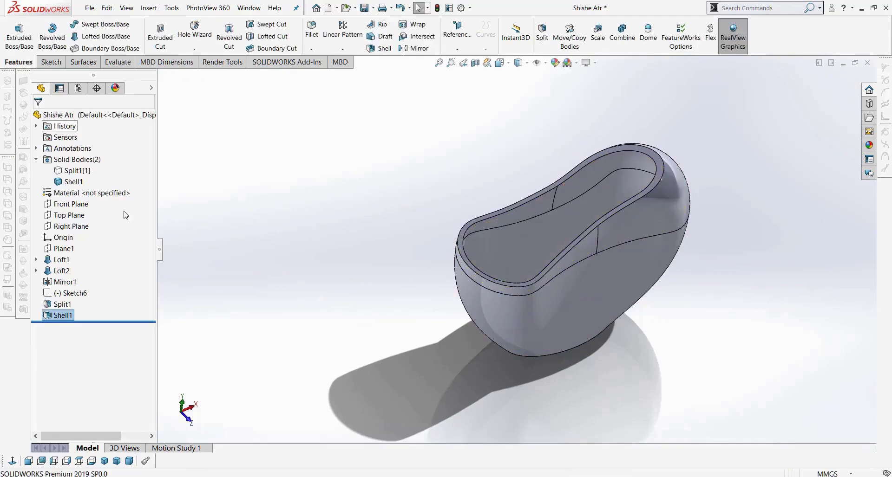
Step: Edit the shell to clear the removed face and hollow the whole lower split body as a closed body
right_click(60, 317)
click(63, 267)
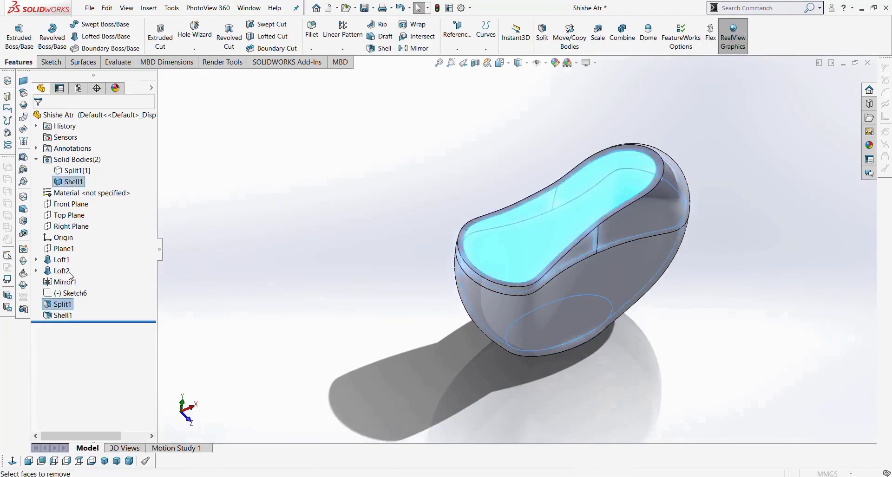
right_click(102, 188)
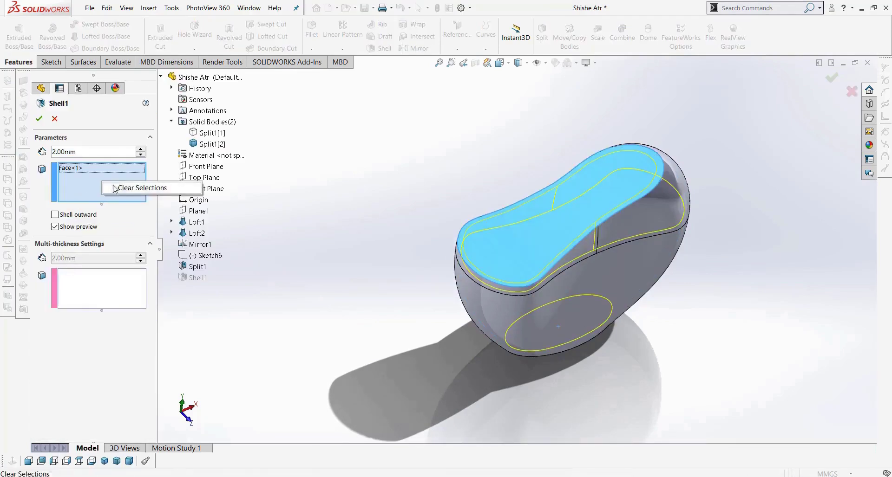
click(117, 189)
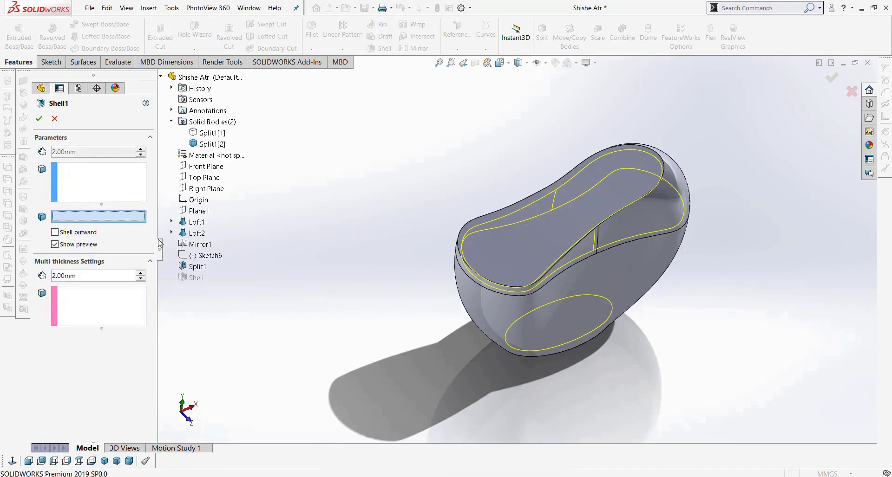
click(522, 327)
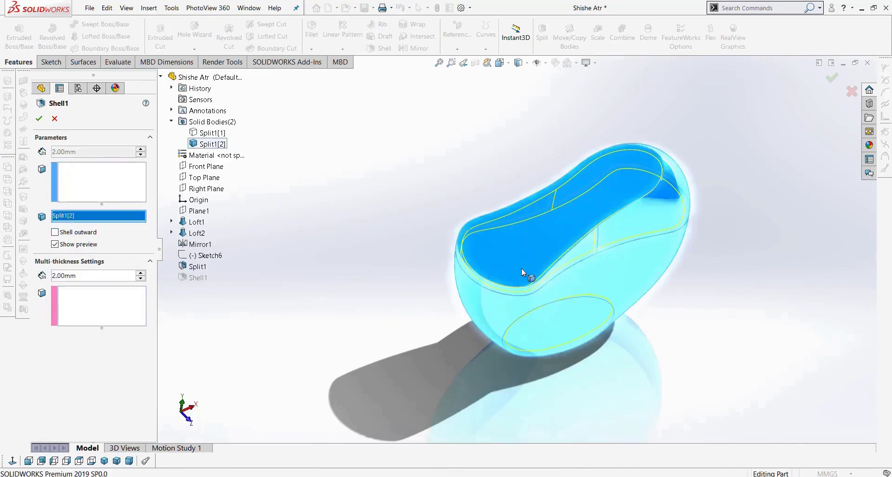
click(40, 120)
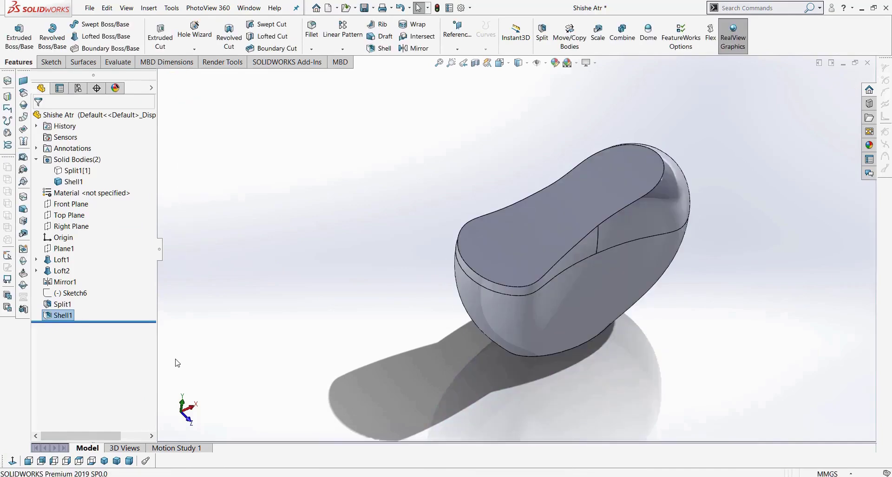
Step: Examine the hollowed lower body with hidden lines visible, and restore the shaded-with-edges display
click(519, 62)
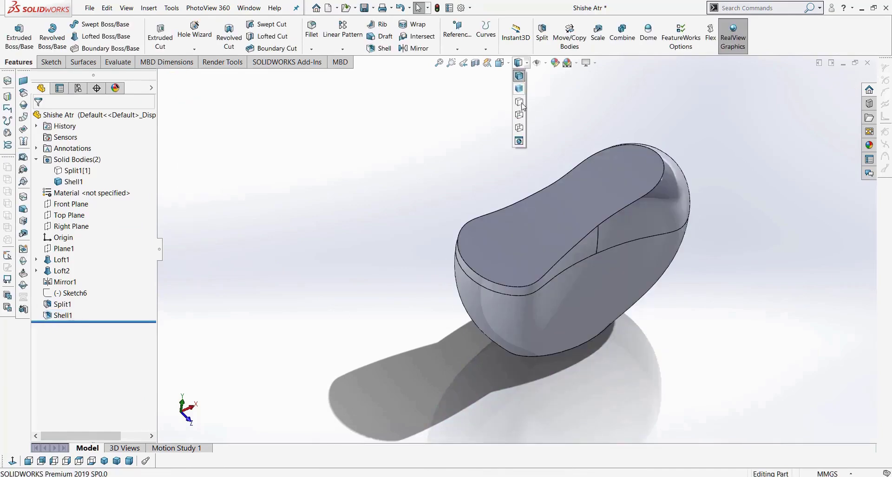
click(520, 116)
middle_drag(522, 223, 543, 204)
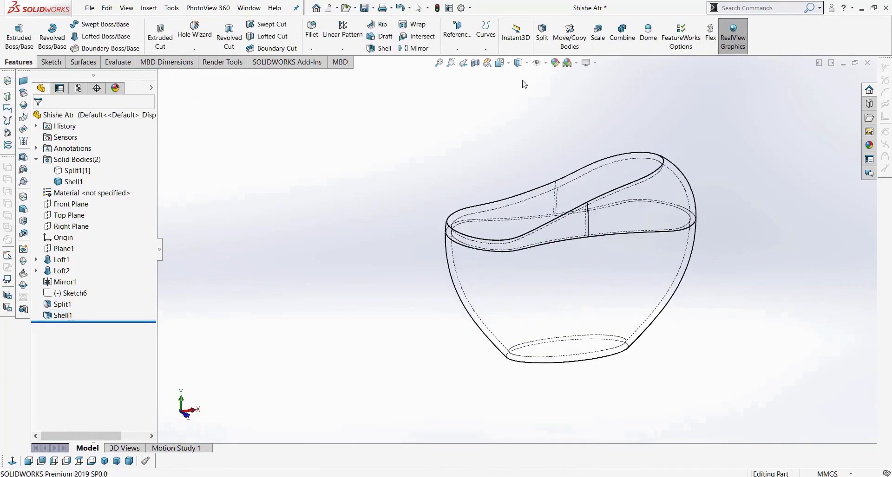
click(519, 62)
click(519, 75)
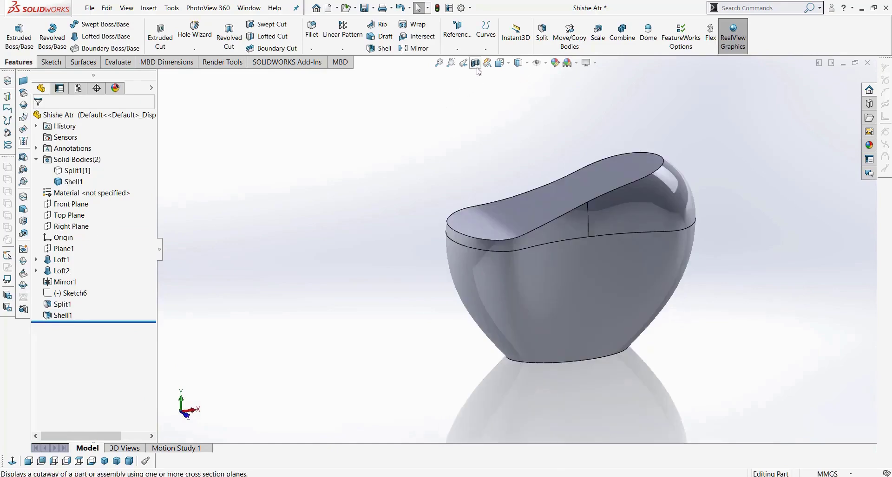
Step: Examine the lower body's hollow interior with a section view on the Front Plane, and return to the full body
middle_drag(411, 221, 414, 179)
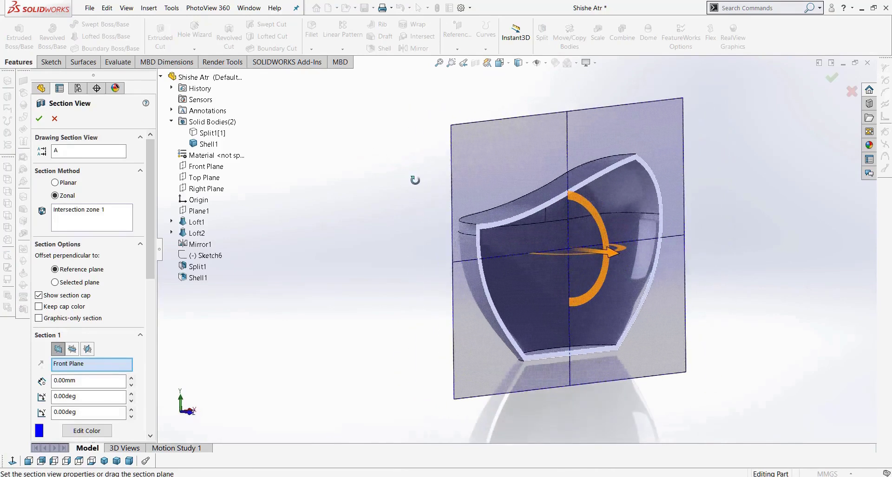
click(40, 119)
middle_drag(379, 233, 426, 120)
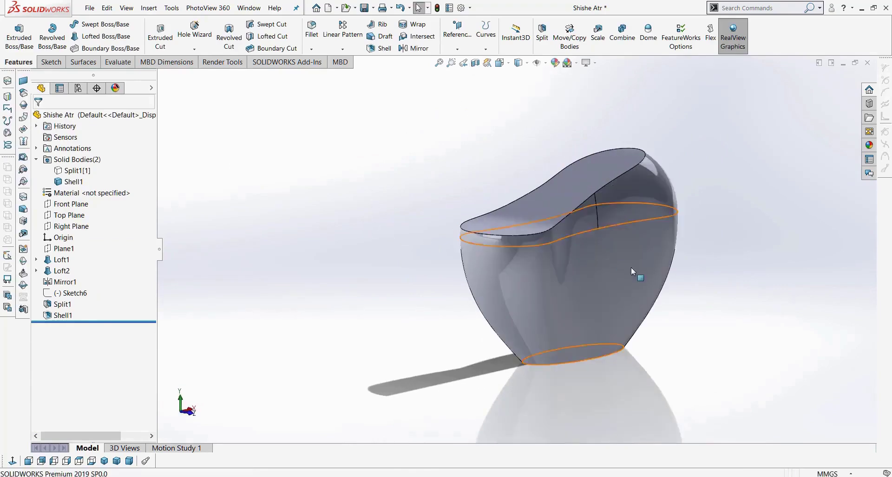
middle_drag(631, 267, 625, 313)
middle_drag(582, 200, 556, 189)
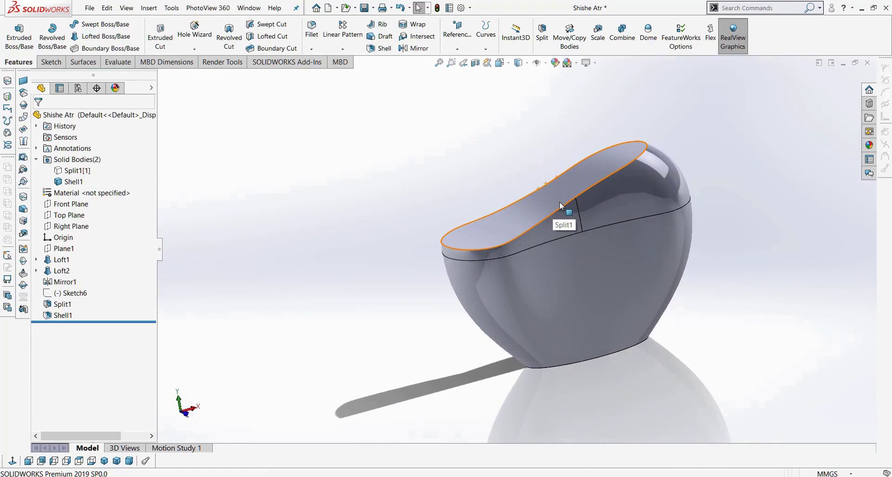
middle_drag(596, 178, 595, 153)
middle_drag(553, 204, 593, 193)
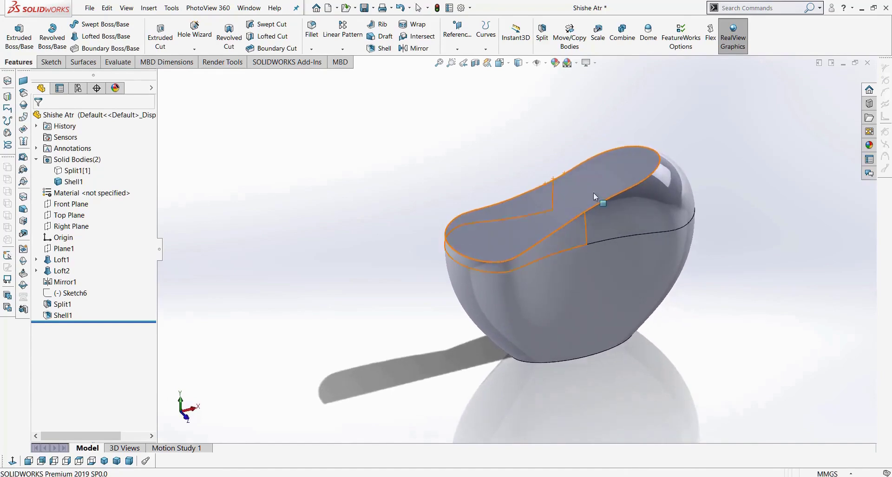
Step: Start a sketch on the Top Plane with the Circle tool and view the plane face-on
click(69, 215)
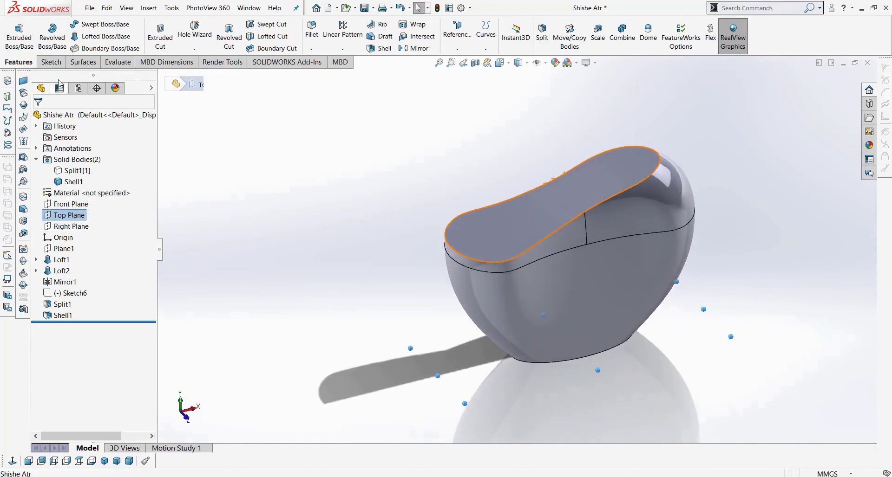
click(50, 62)
click(14, 29)
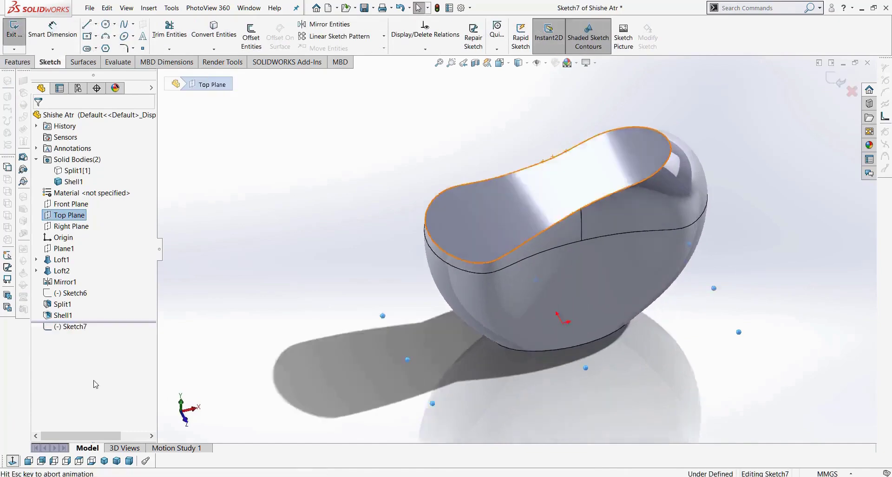
click(103, 25)
middle_drag(513, 302, 514, 170)
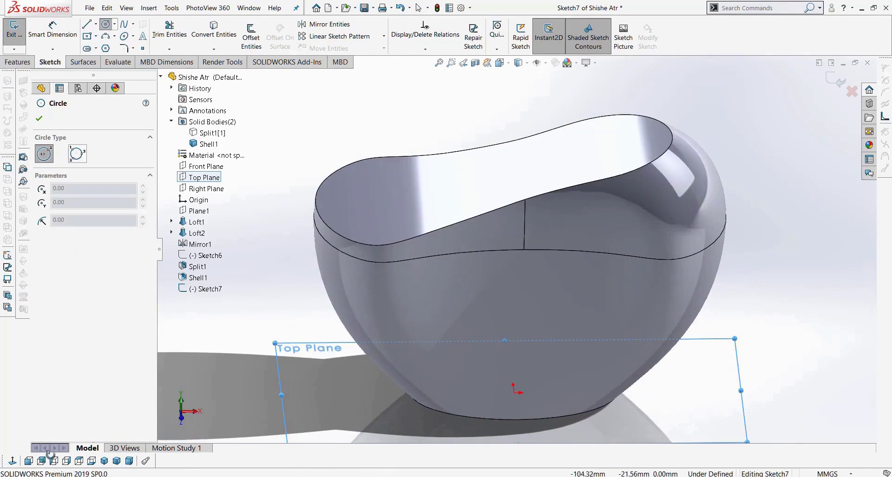
click(12, 461)
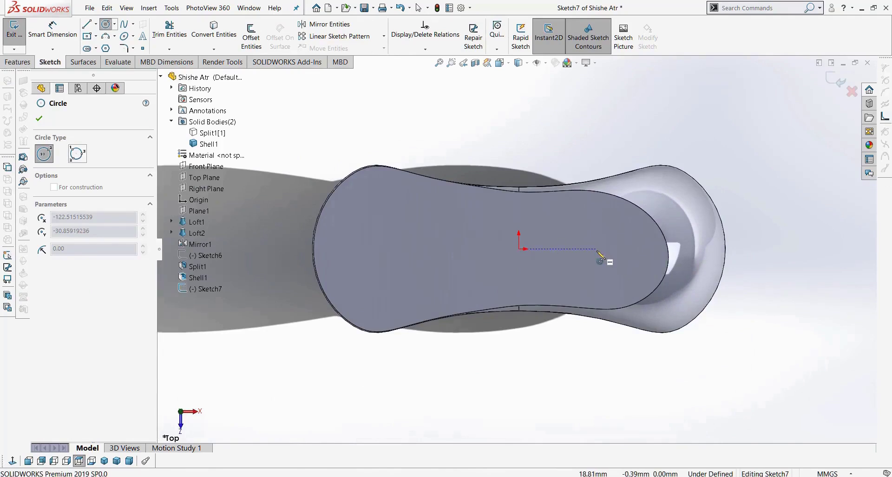
Step: Draw a small circle level with the origin, centred about 35.5 mm from it in the negative X direction
middle_drag(522, 354, 565, 130)
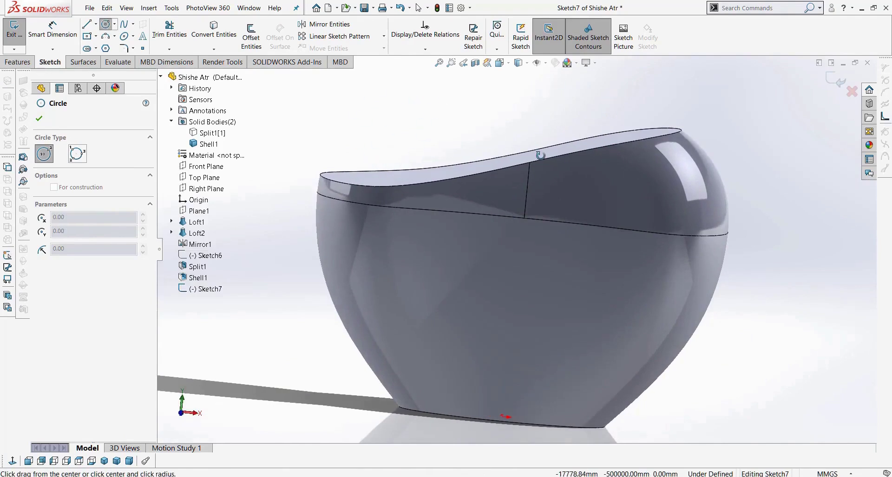
middle_drag(424, 173, 404, 181)
middle_drag(386, 337, 412, 298)
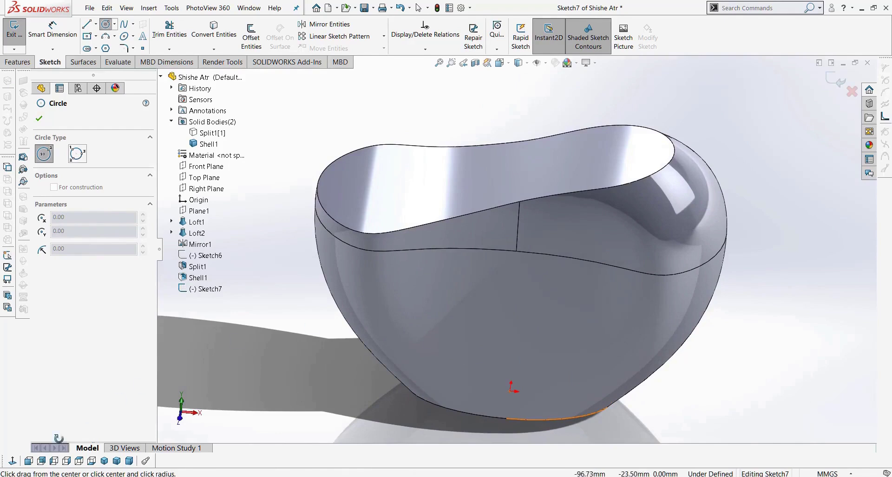
click(12, 462)
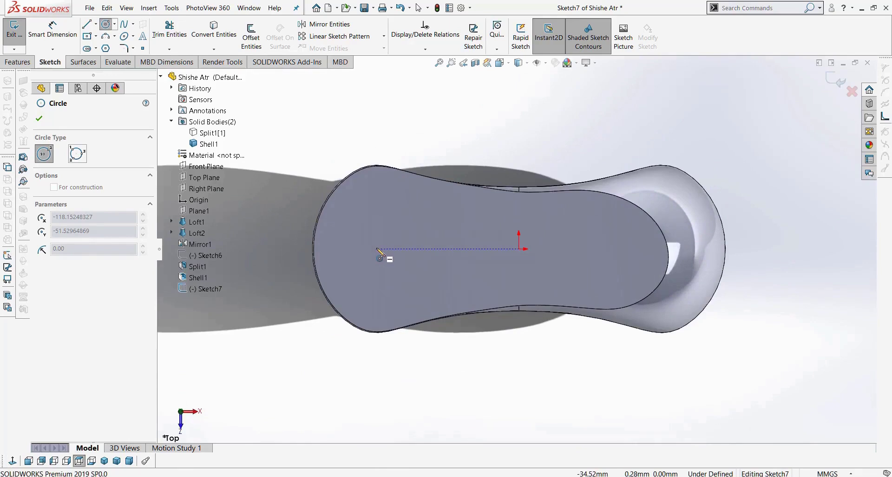
click(371, 249)
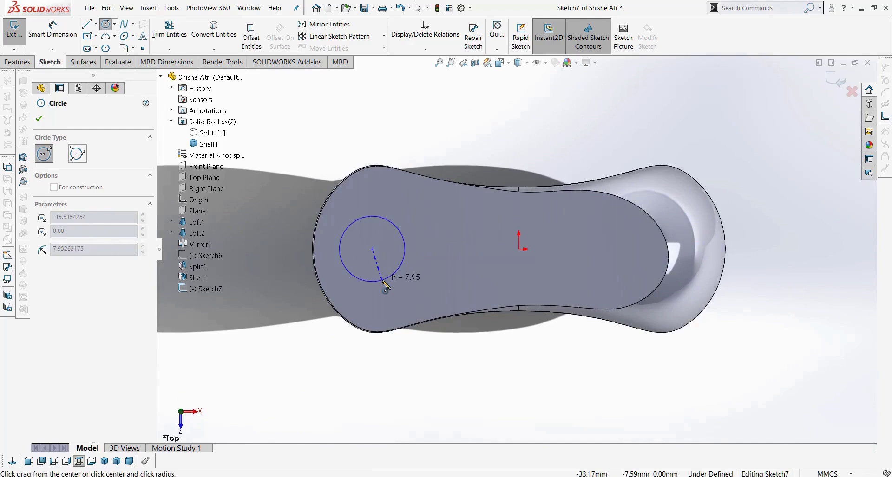
click(381, 275)
key(Escape)
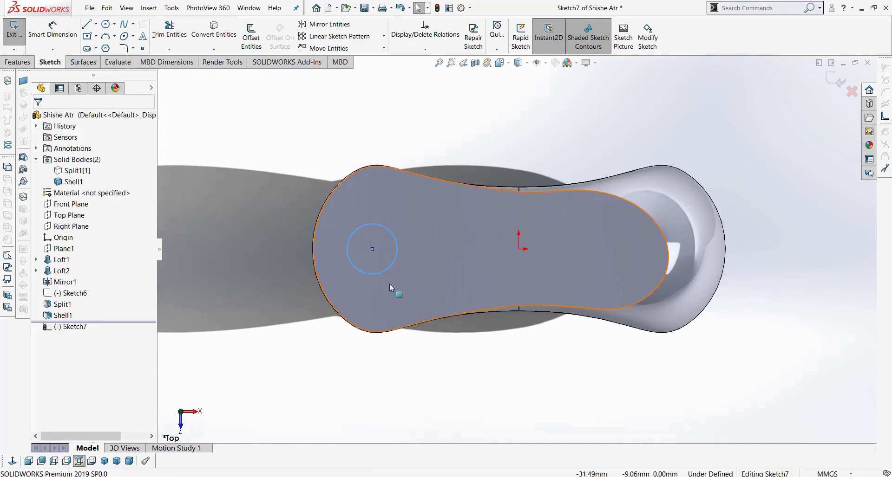
Step: Add a Horizontal relation between the circle's centre and the origin
click(372, 249)
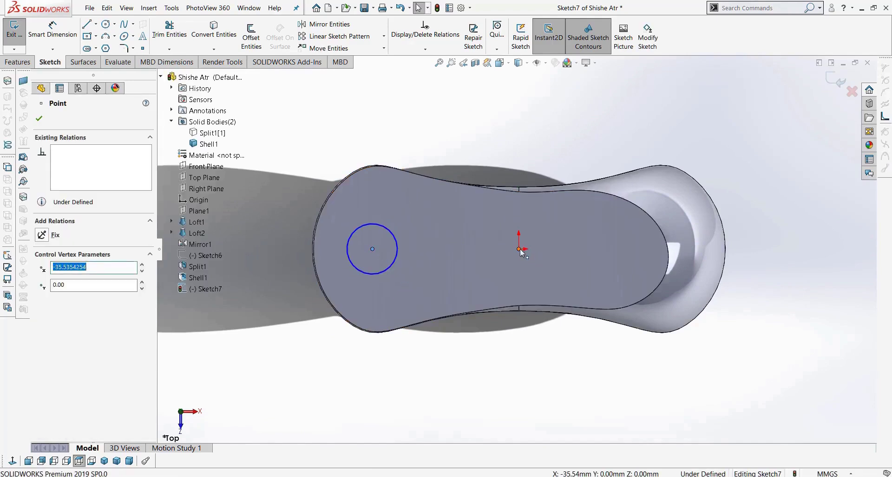
ctrl+click(518, 249)
click(46, 283)
key(Escape)
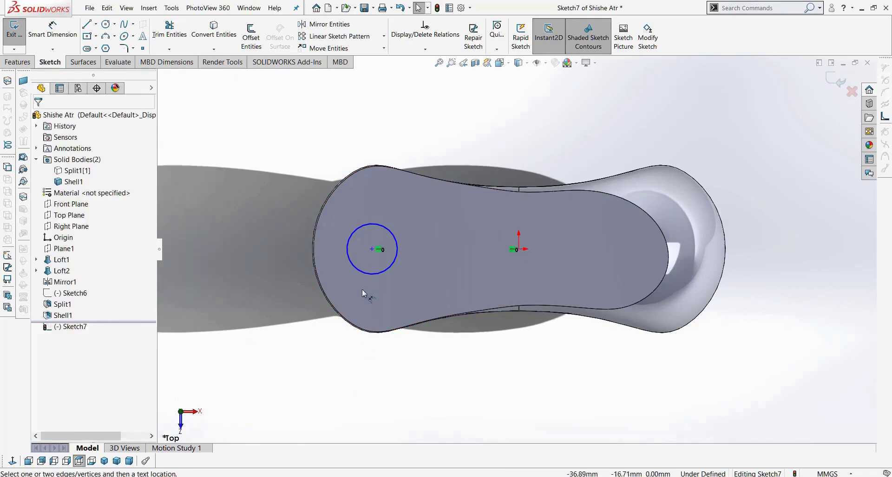
Step: Dimension the circle's diameter as 120 mm and place the dimension outside the circle on its negative X side
key(d)
click(347, 251)
click(235, 250)
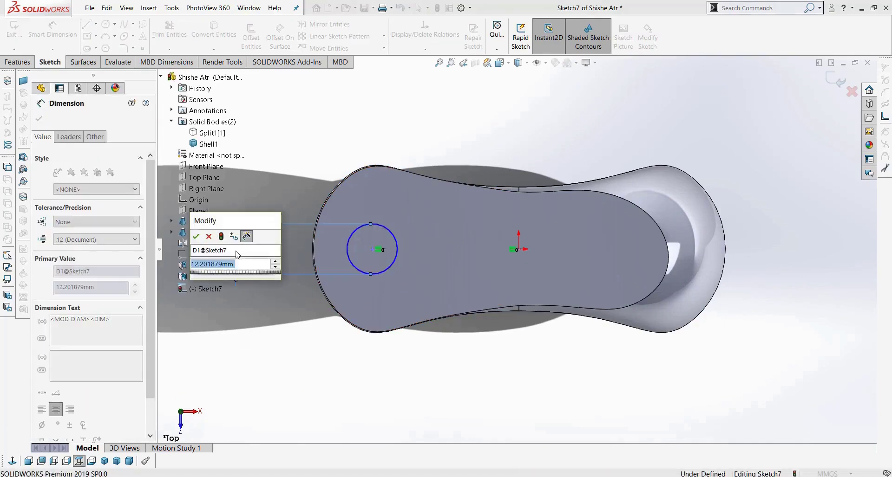
text(120)
key(Return)
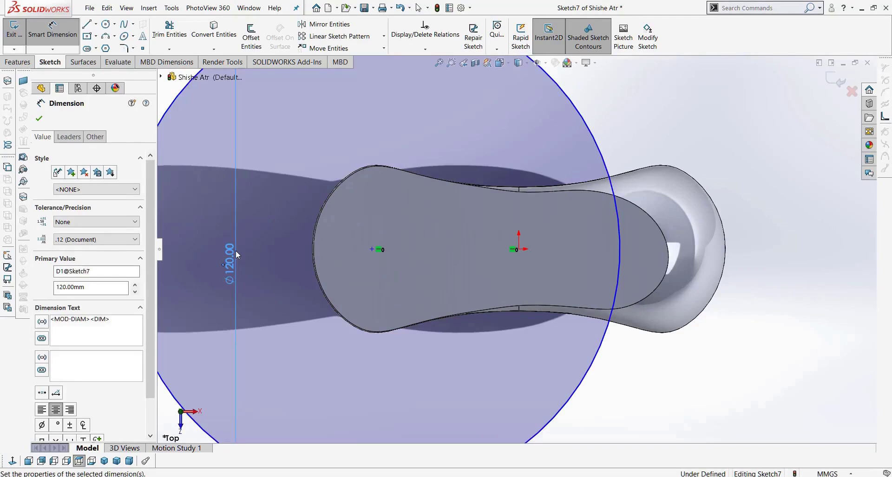
scroll(254, 258, up, 2)
double_click(316, 245)
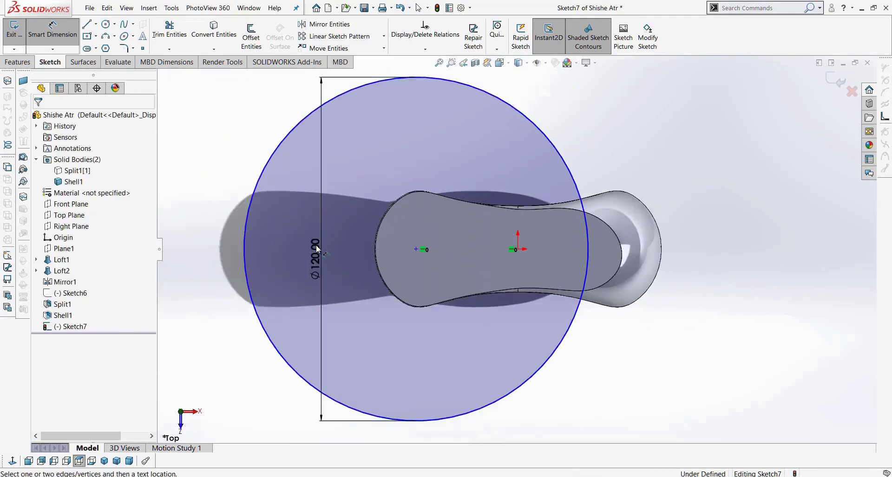
drag(316, 245, 199, 213)
key(Escape)
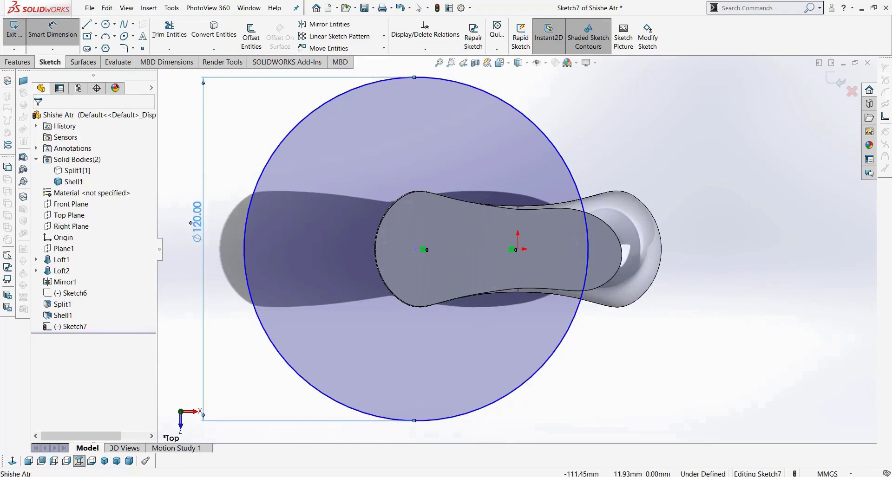
Step: Try diameters of 20 mm and 10 mm for the circle
double_click(200, 218)
text(20)
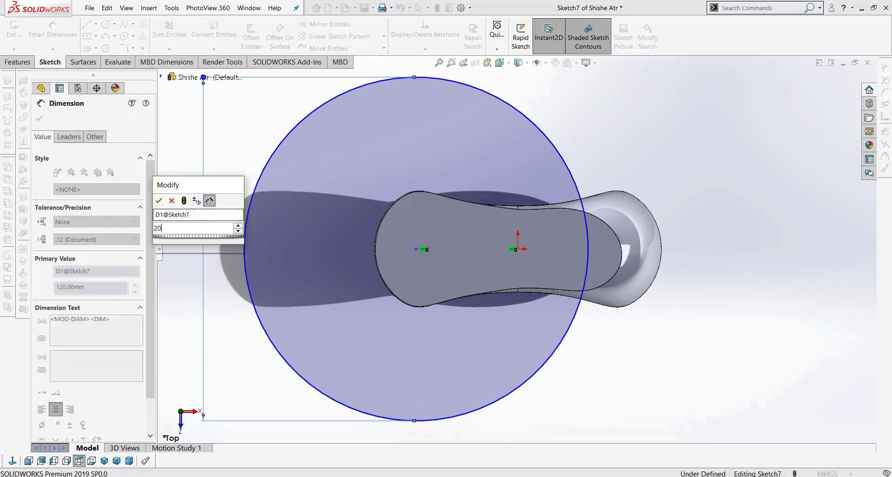
key(Return)
key(Escape)
double_click(197, 243)
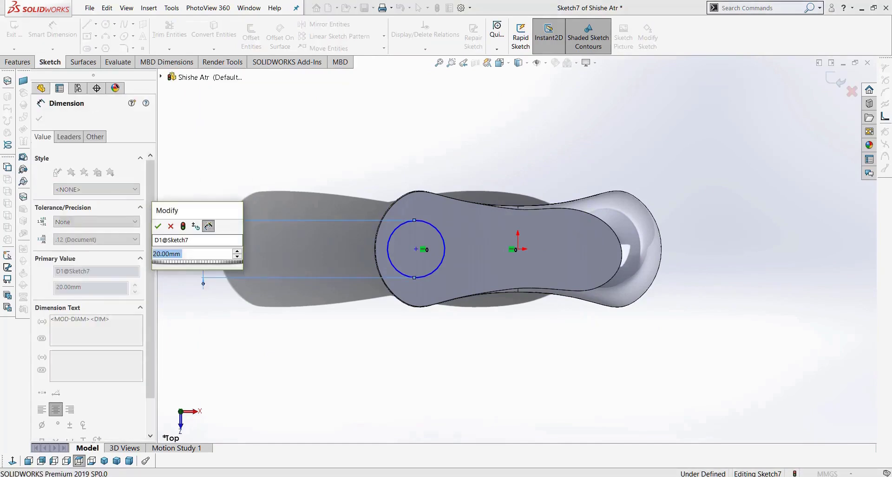
text(10)
key(Return)
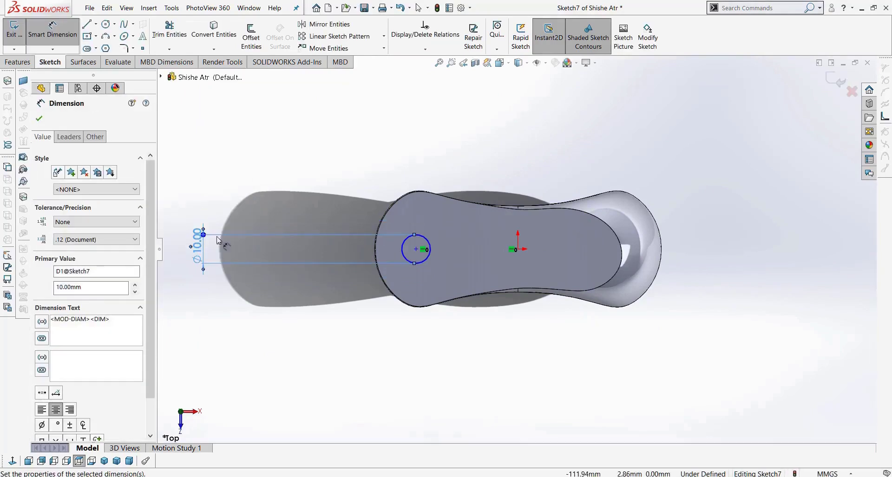
Step: Set the circle's diameter to 15 mm and shift its centre to about 33.8 mm from the origin in negative X
double_click(196, 246)
text(15)
key(Return)
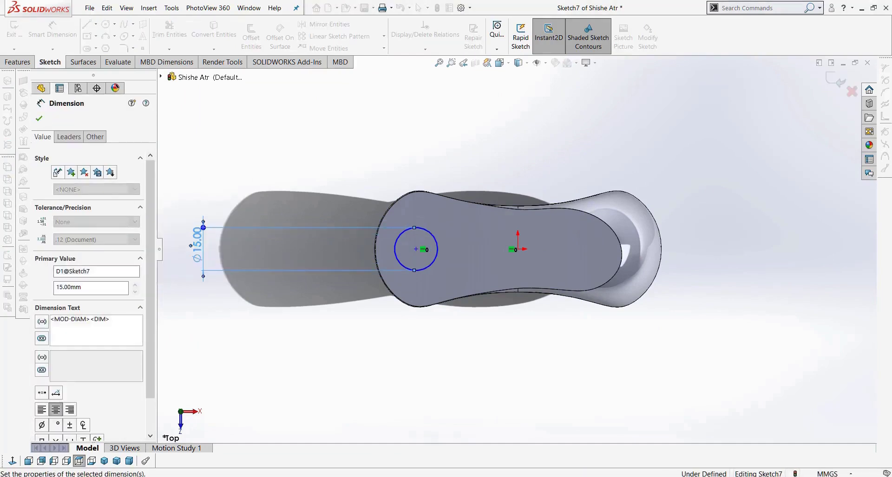
click(350, 274)
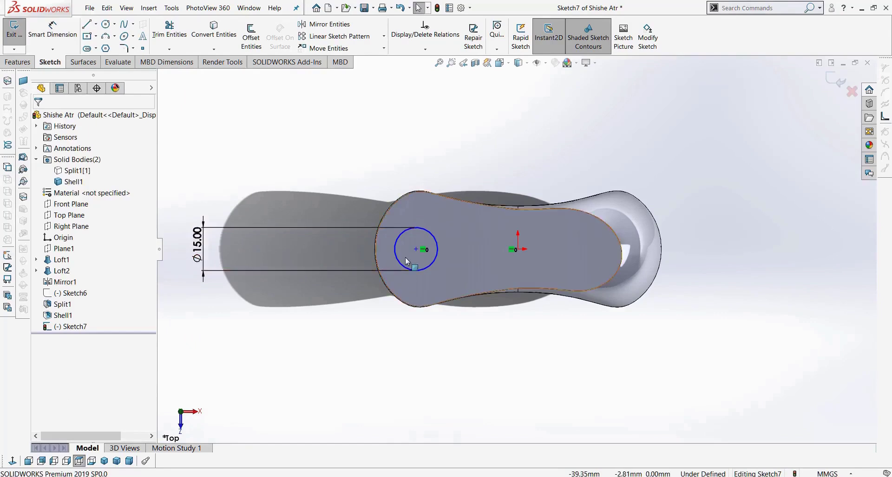
scroll(381, 259, down, 2)
mouse_move(433, 245)
mouse_down()
mouse_move(478, 246)
mouse_move(440, 245)
mouse_up()
Step: Begin an Extruded Cut from the circle and pull it upward through the lower body to a blind depth of 77 mm
middle_drag(424, 341, 231, 182)
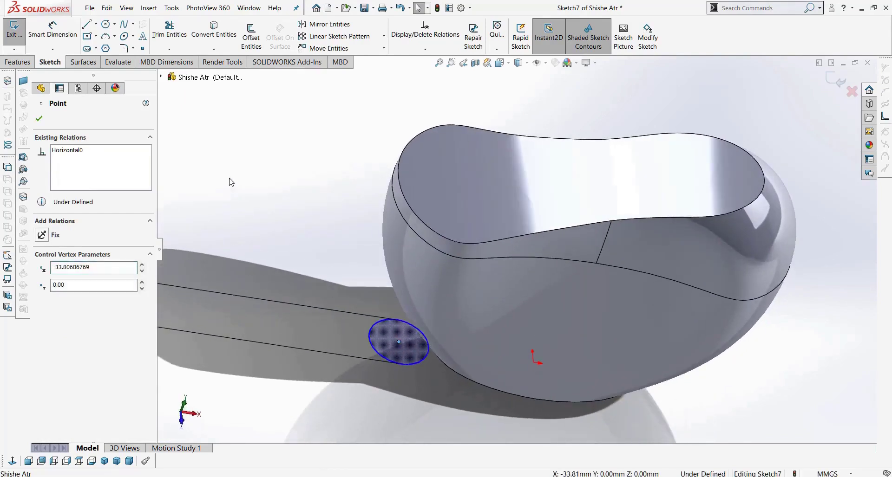
click(28, 63)
click(160, 35)
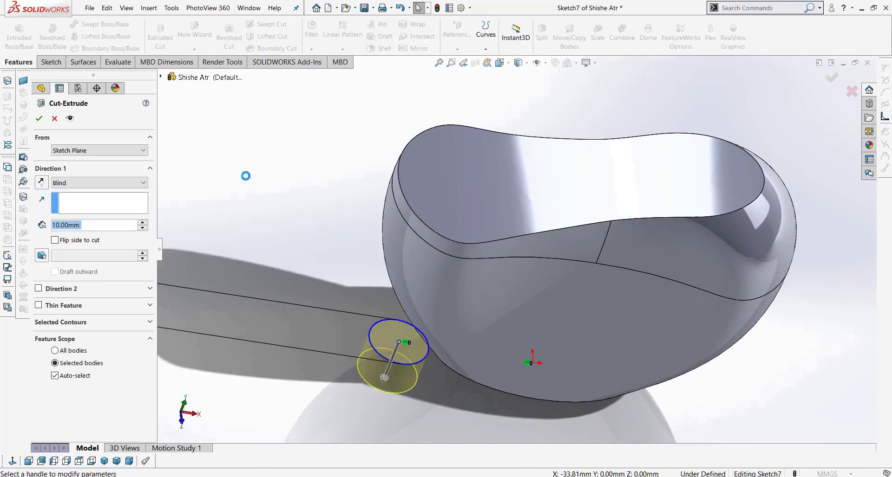
drag(385, 384, 491, 114)
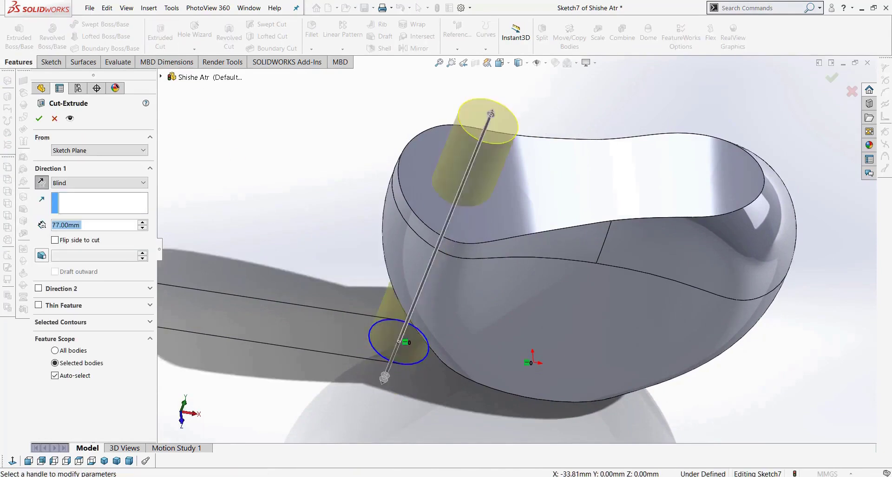
middle_drag(439, 326, 391, 337)
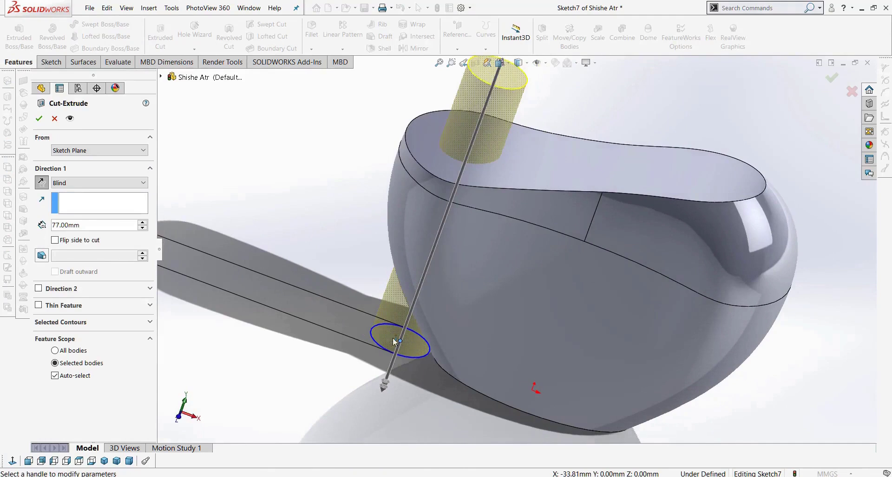
Step: Try an Offset start condition for the cut with offsets of 20, 50 and 40 mm from the sketch plane
click(143, 150)
click(92, 185)
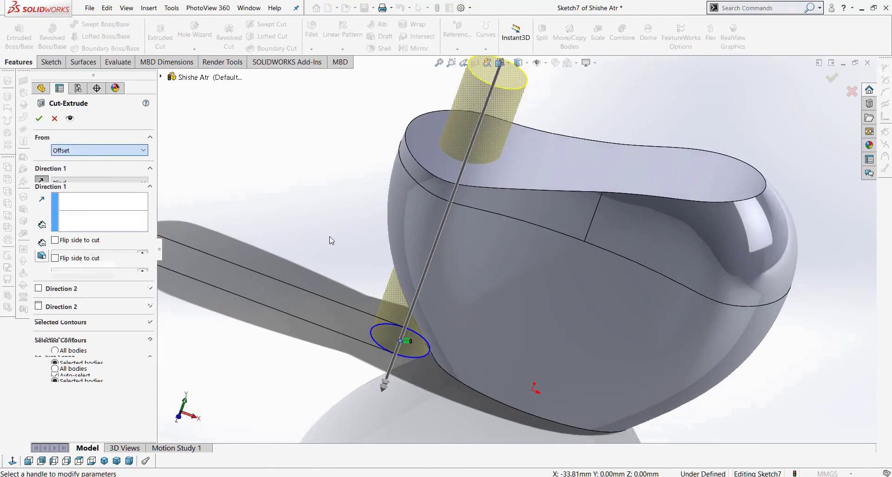
middle_drag(331, 240, 329, 215)
middle_drag(350, 276, 391, 304)
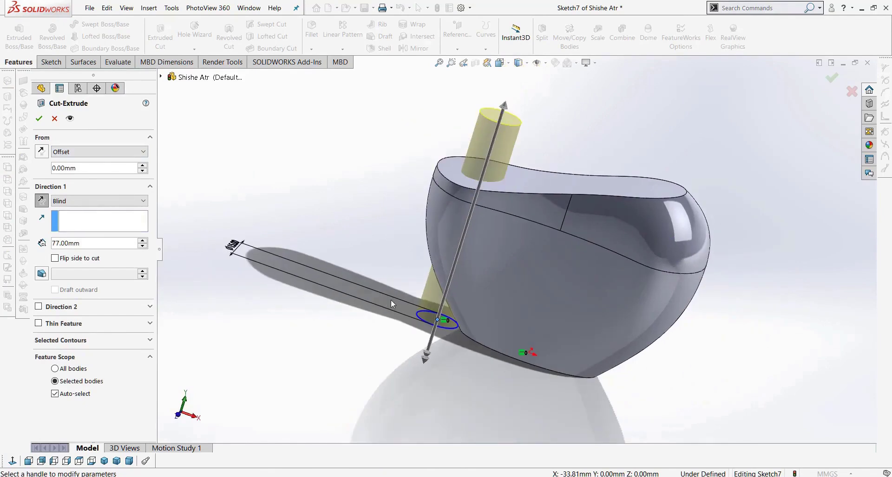
click(142, 165)
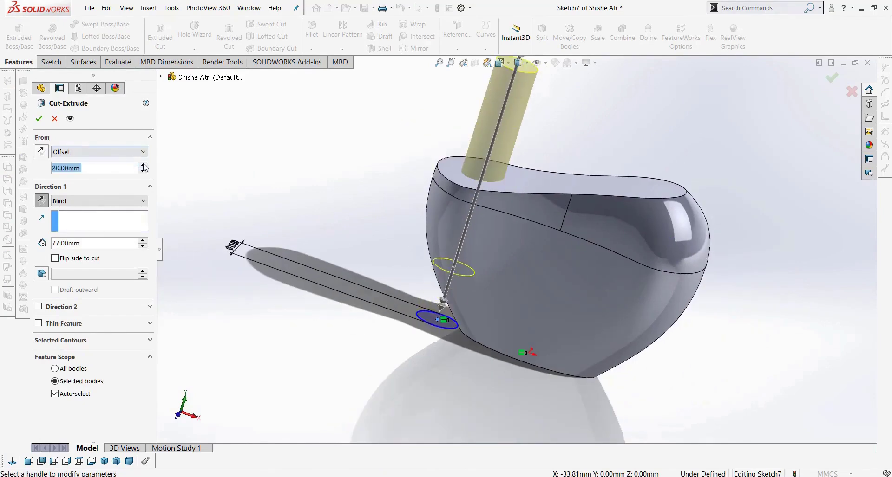
middle_drag(259, 233, 231, 203)
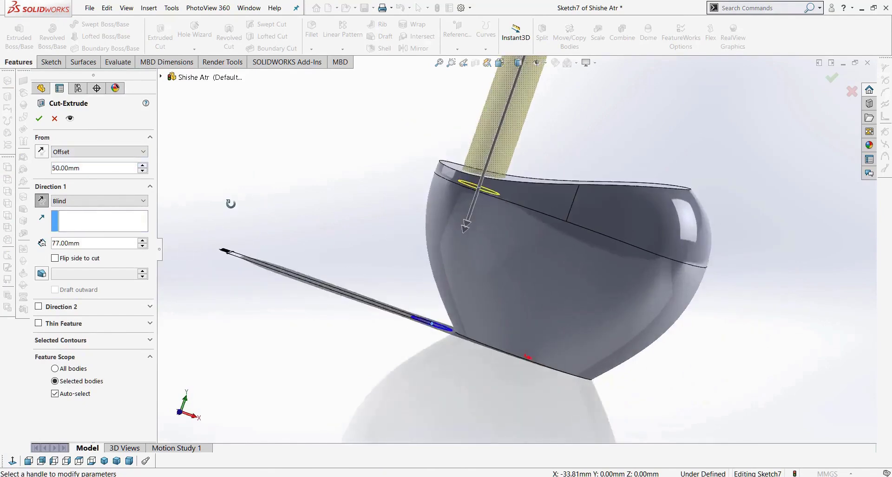
click(142, 170)
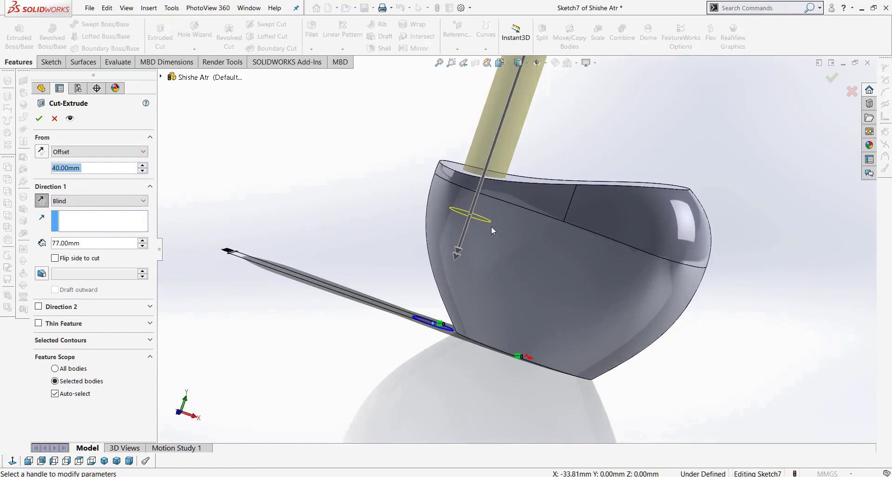
scroll(499, 227, up, 5)
middle_drag(500, 226, 527, 215)
Step: Change the cut's start condition to Surface/Face/Plane, using the lower body's curved top face
click(85, 153)
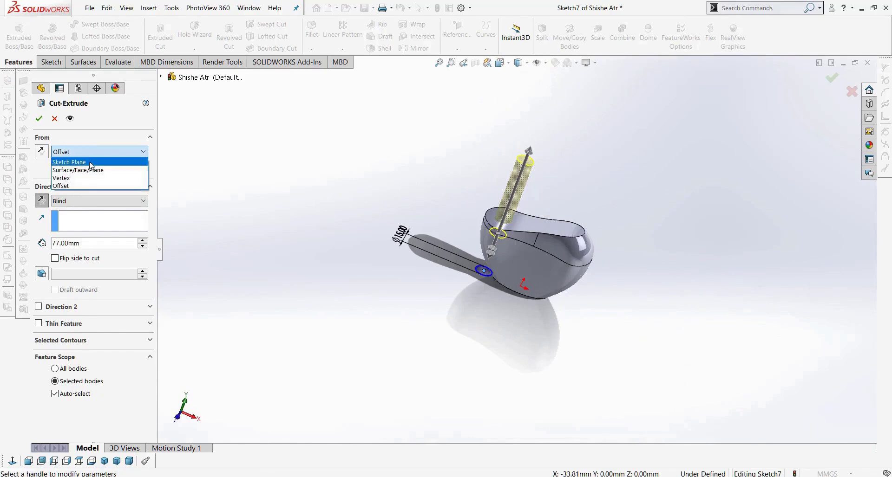
click(75, 170)
scroll(465, 251, down, 3)
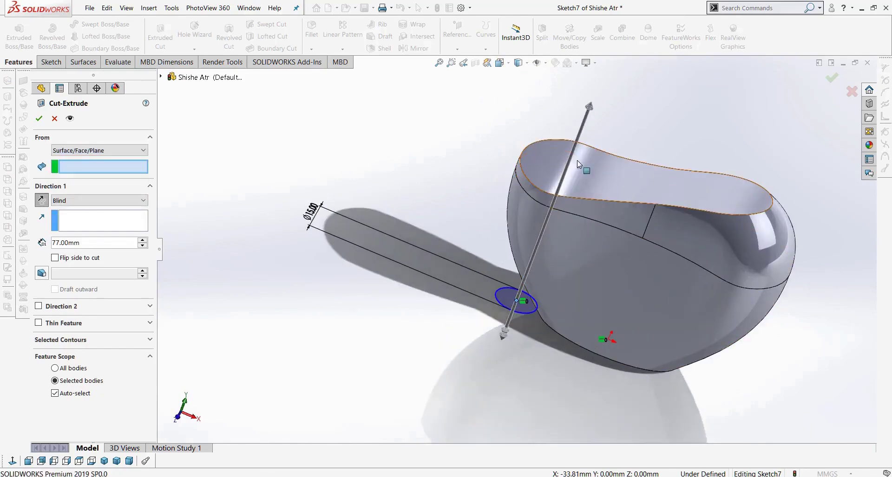
click(601, 163)
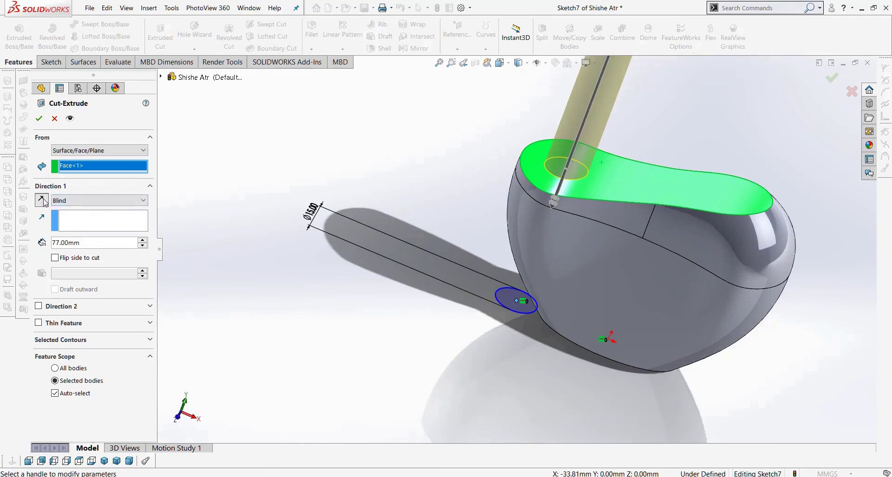
Step: Reverse the cut downward into the body, set its blind depth to 10 mm and finish the cut
text(30)
key(Return)
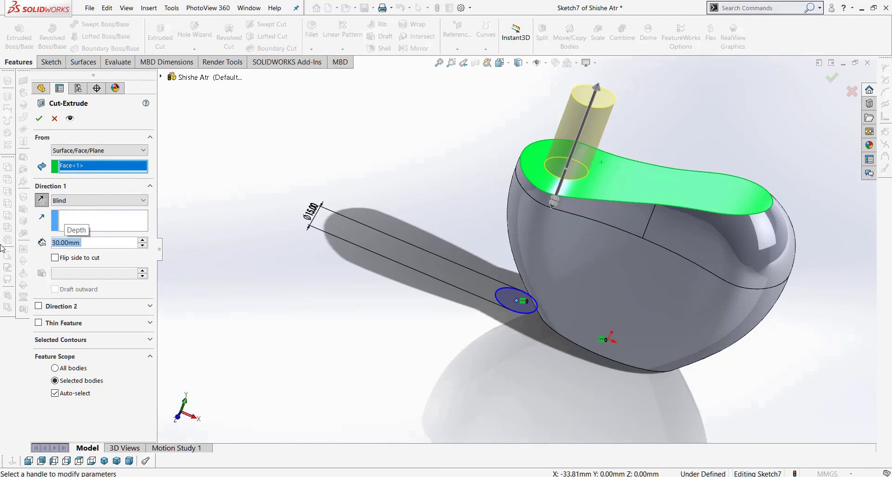
click(40, 200)
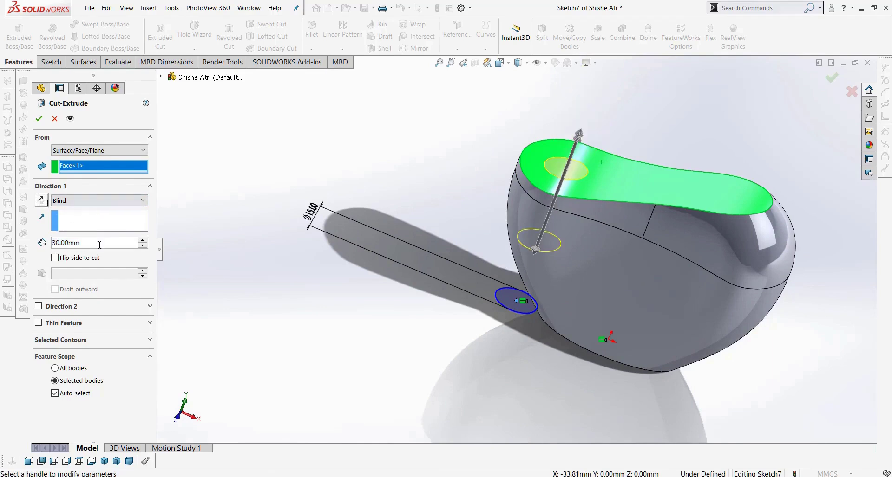
text(10)
key(Return)
middle_drag(379, 218, 542, 281)
click(39, 120)
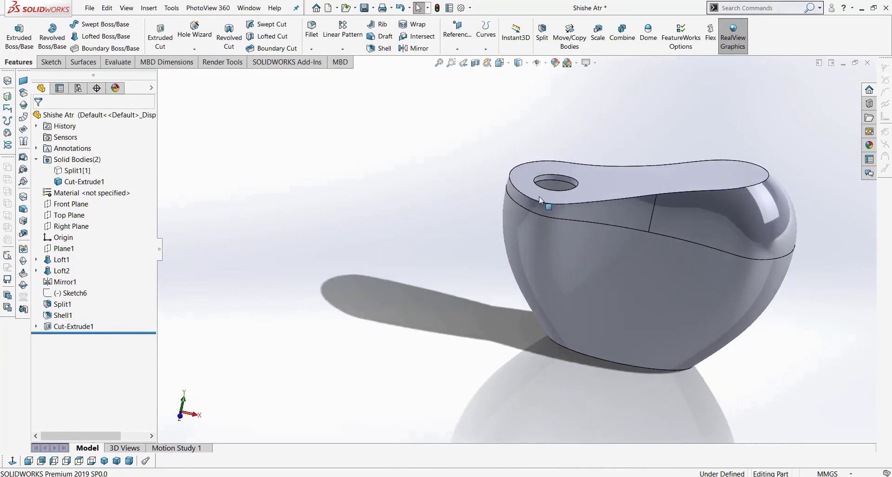
Step: Start a new sketch on the Top Plane for the neck around the hole
scroll(581, 186, down, 5)
scroll(594, 218, down, 3)
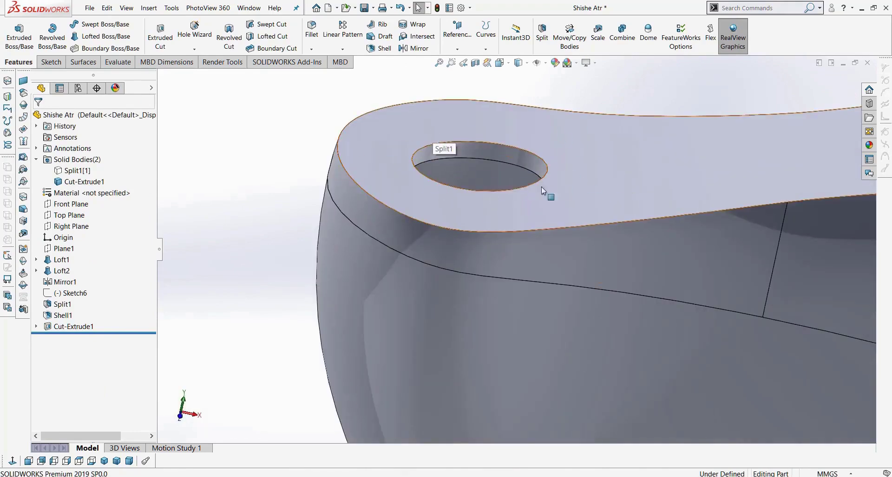
click(50, 216)
key(f)
click(60, 58)
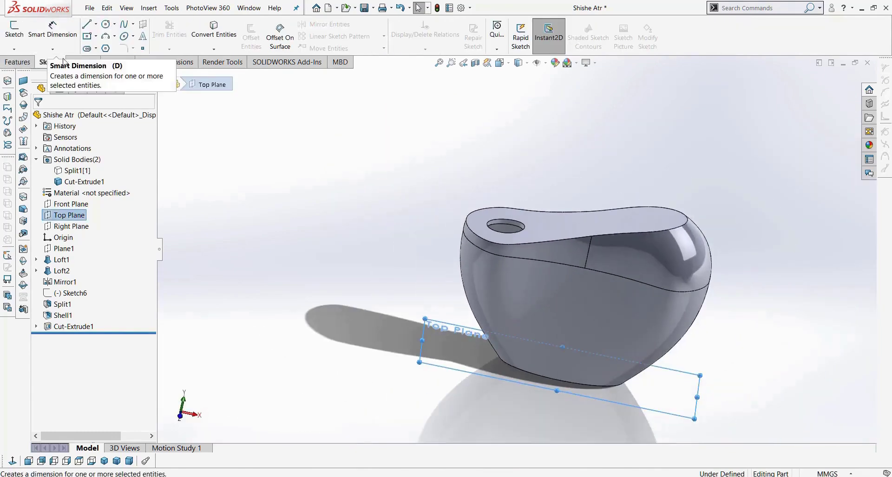
click(12, 27)
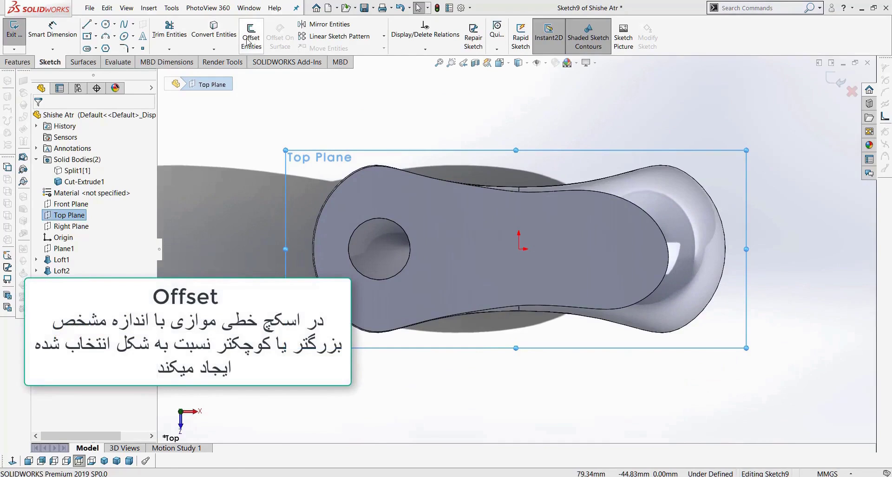
Step: Offset the hole's circular edge outward by 1.80 mm with Offset Entities
click(250, 37)
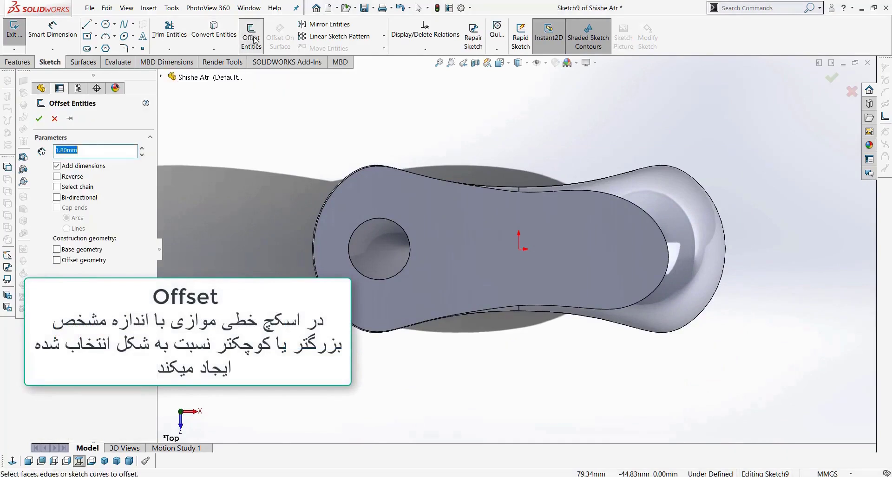
click(410, 240)
click(39, 119)
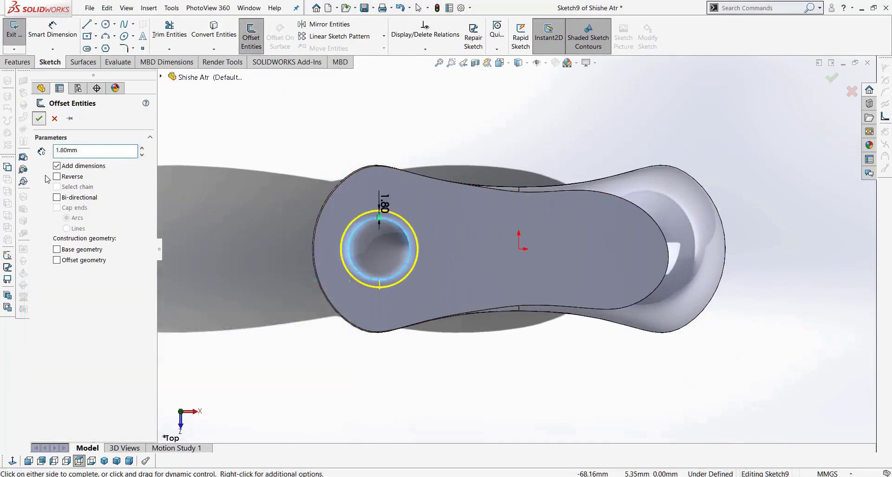
Step: Try to extrude the offset circle as a 1 mm blind boss, starting from the lower body's curved top face via Surface/Face/Plane
click(17, 63)
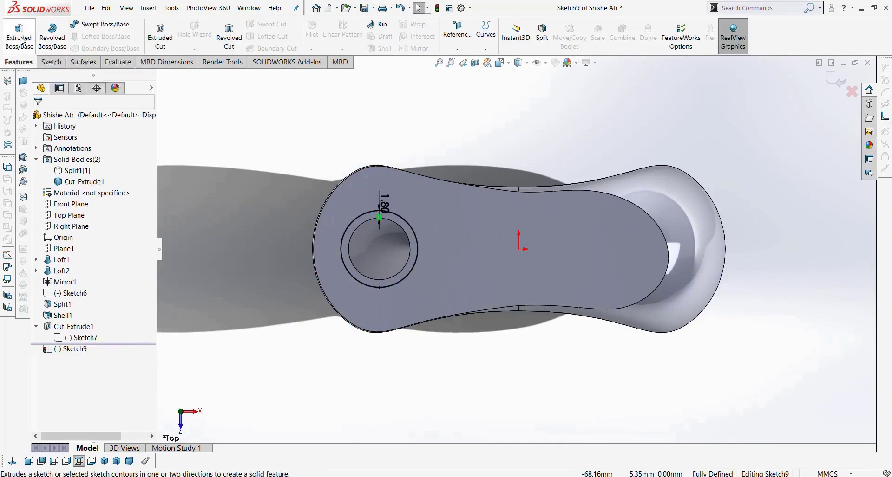
click(19, 42)
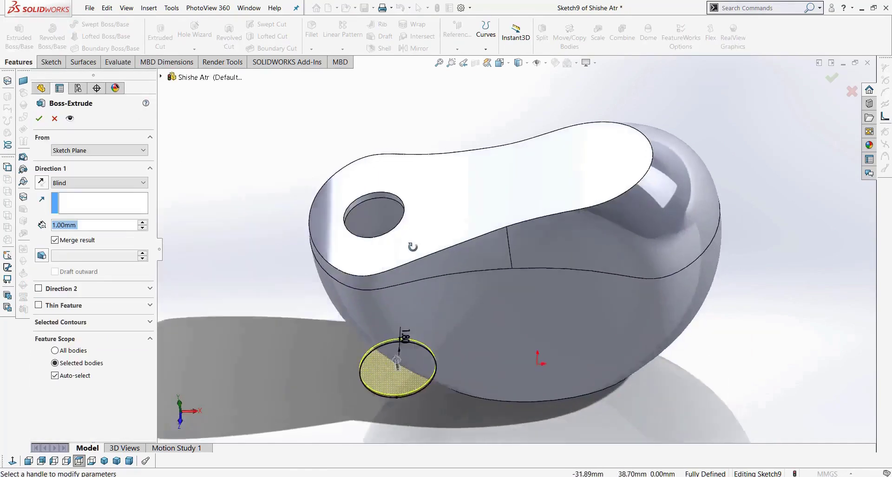
middle_drag(412, 247, 415, 231)
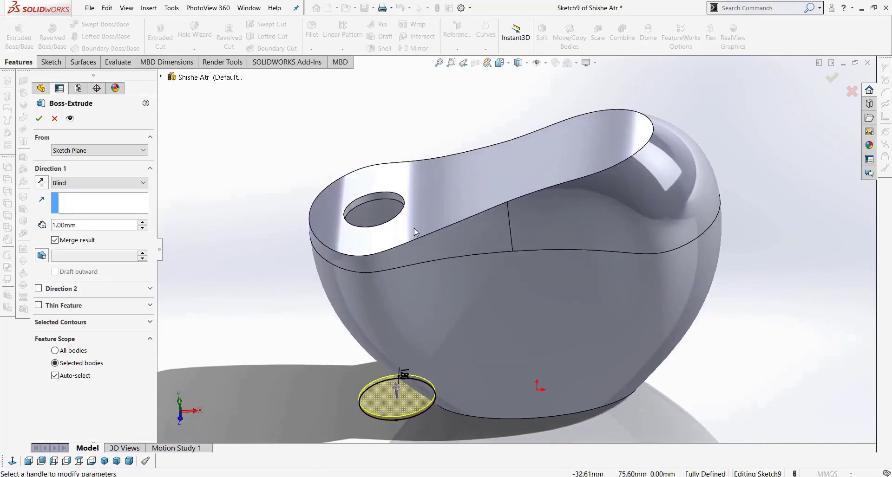
click(102, 152)
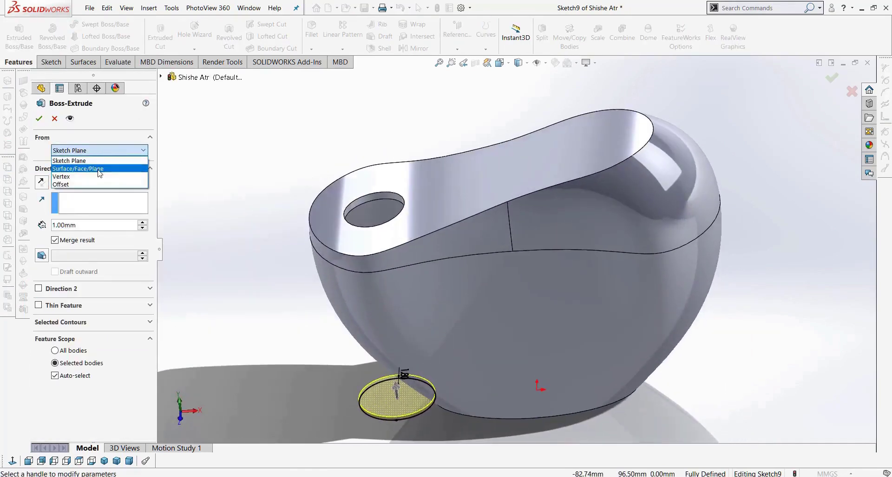
click(99, 170)
click(447, 195)
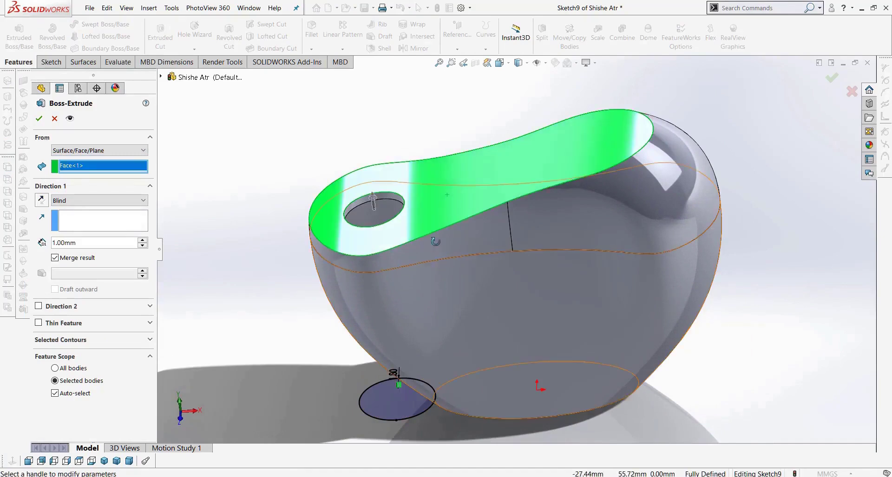
middle_drag(435, 242, 420, 279)
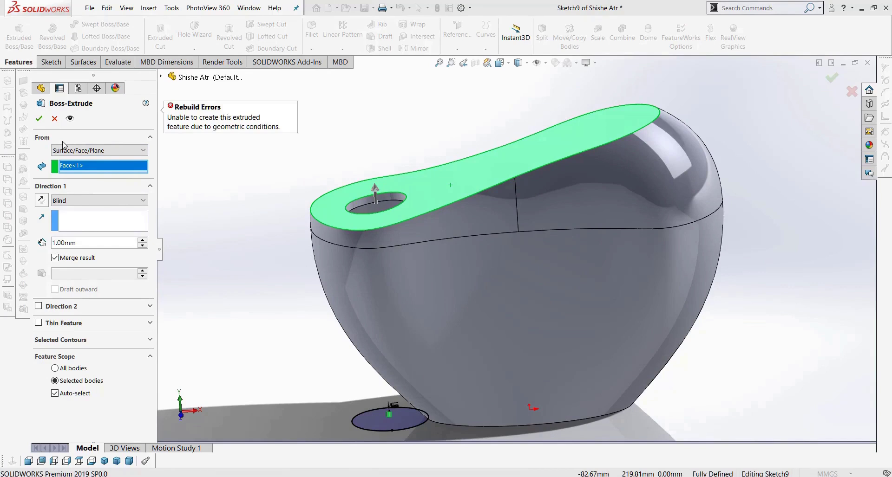
click(55, 119)
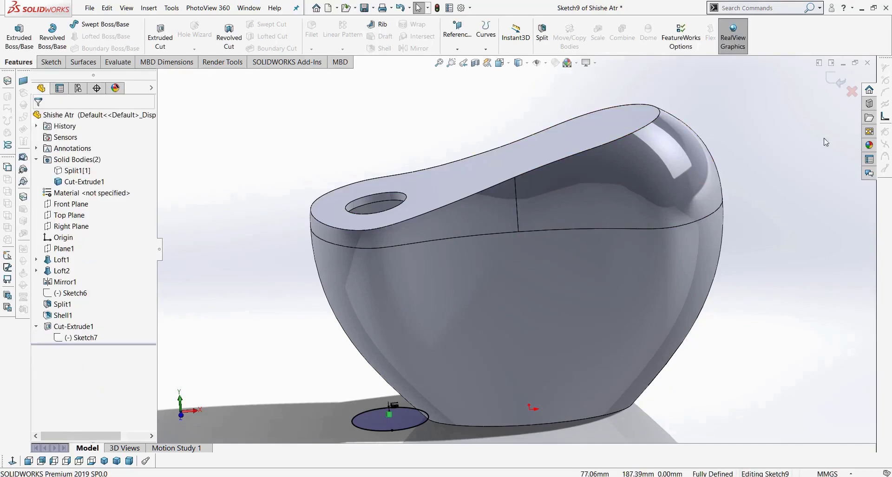
Step: Exit the offset circle sketch and delete Sketch9 from the part
click(835, 81)
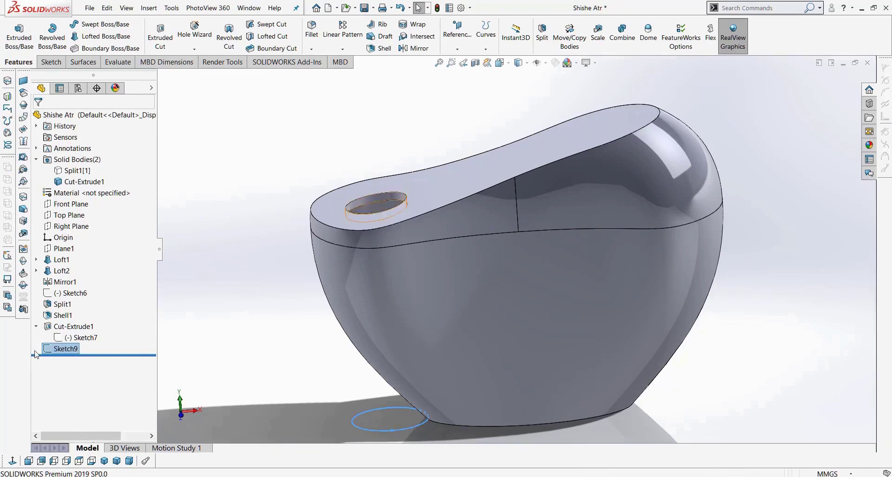
click(53, 352)
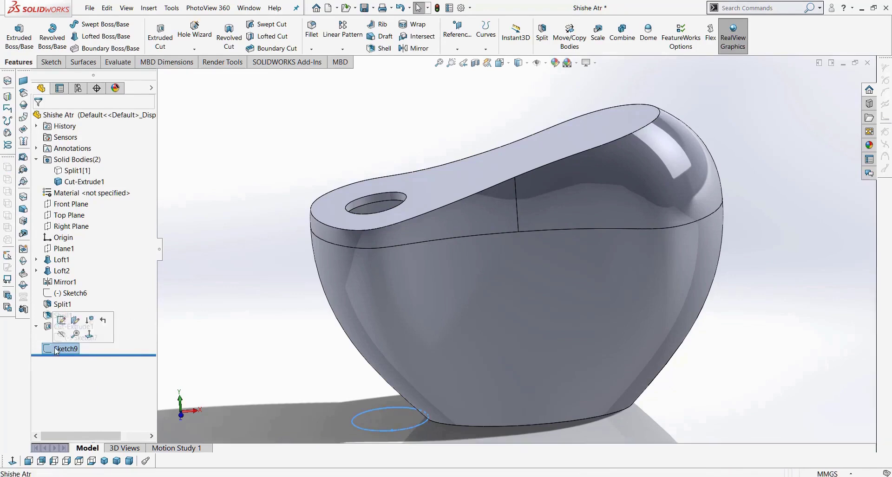
click(156, 357)
drag(68, 353, 193, 338)
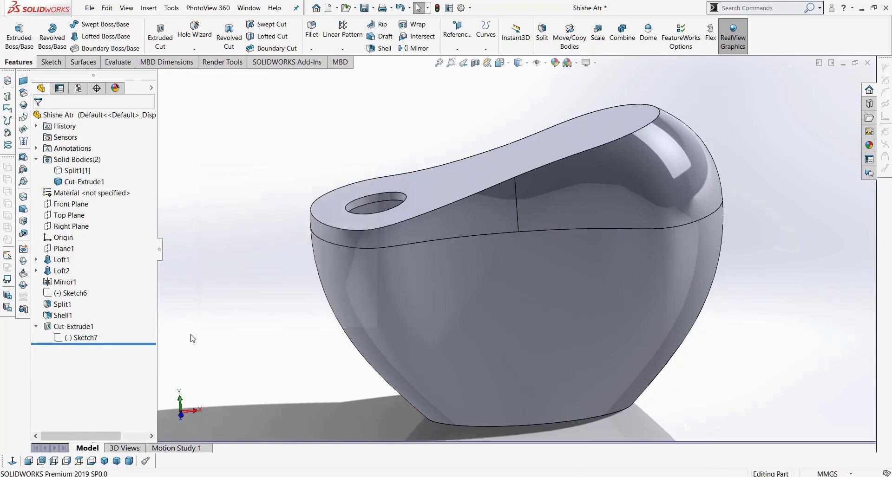
Step: Roll the feature history back to just after Shell1, before Cut-Extrude1
click(60, 219)
click(12, 461)
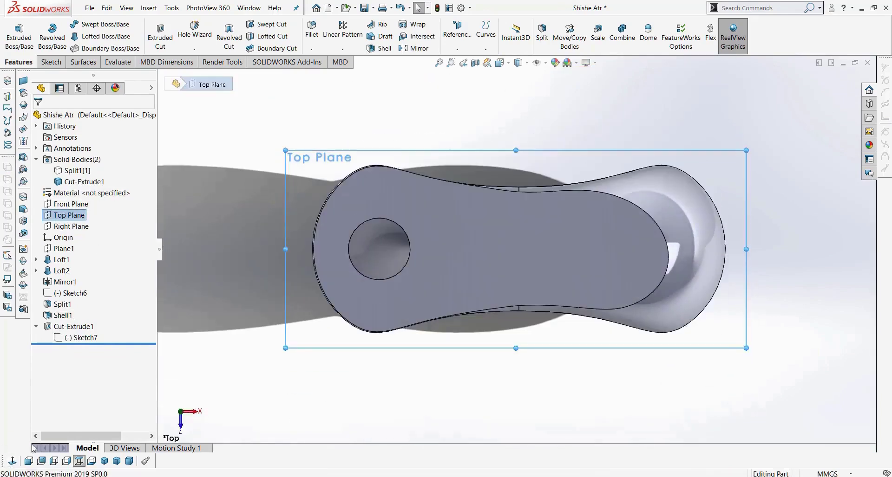
click(212, 313)
drag(116, 344, 117, 322)
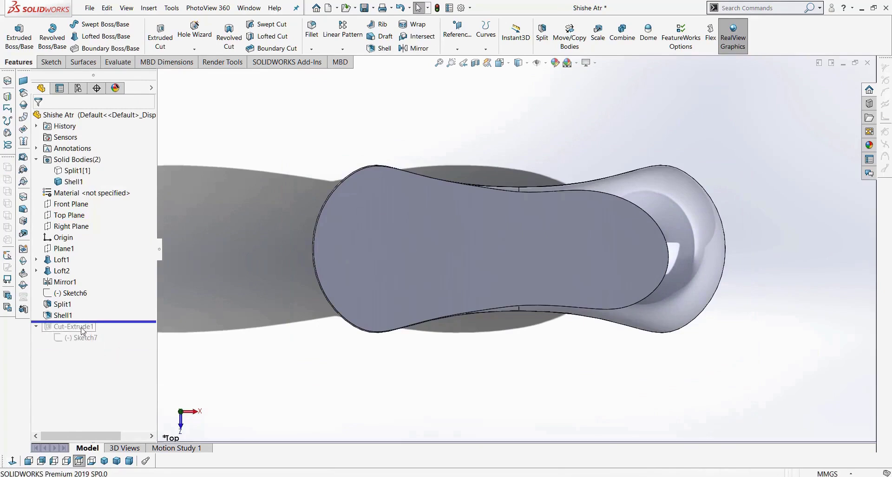
Step: Start a new sketch on the Top Plane with the Circle tool active and the view normal to the plane
click(69, 215)
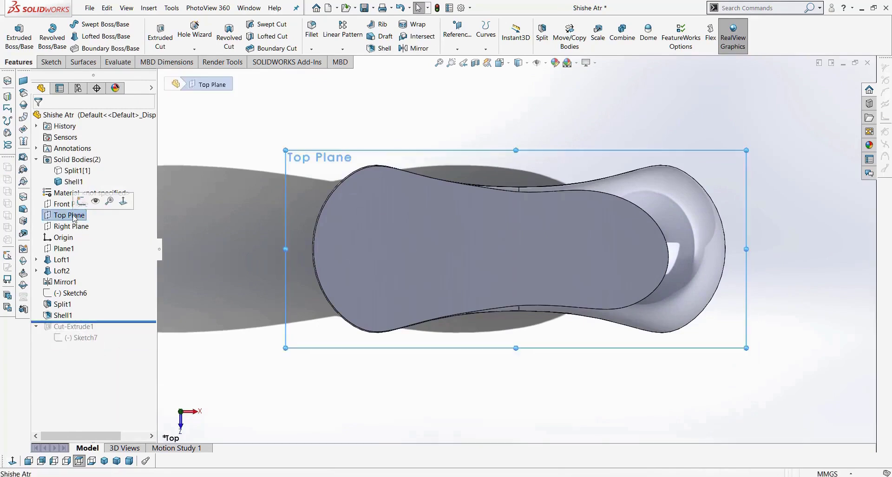
click(51, 61)
click(14, 29)
click(106, 23)
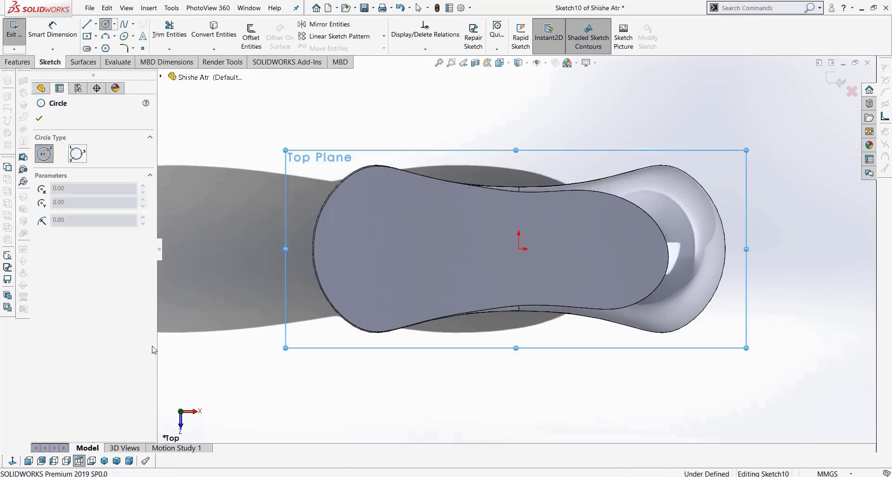
click(13, 461)
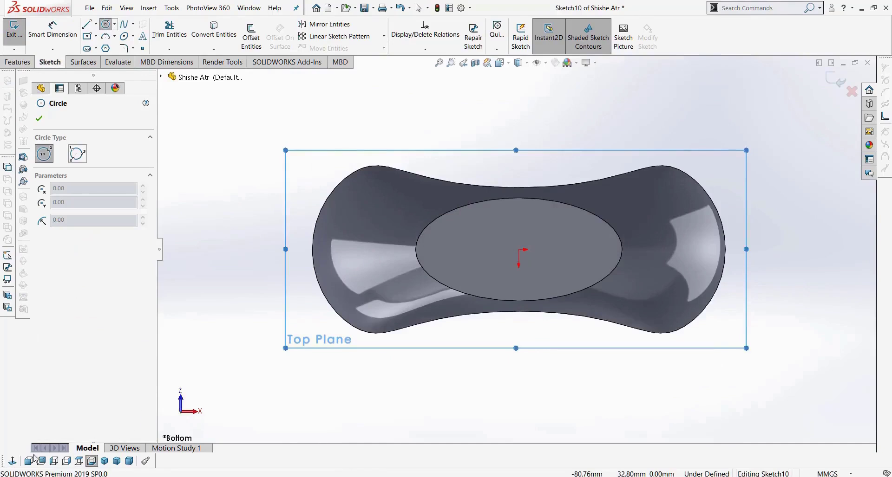
Step: Sketch a circle of about 9.2 mm radius at the narrow end of the body, its centre horizontally aligned with the origin
click(10, 465)
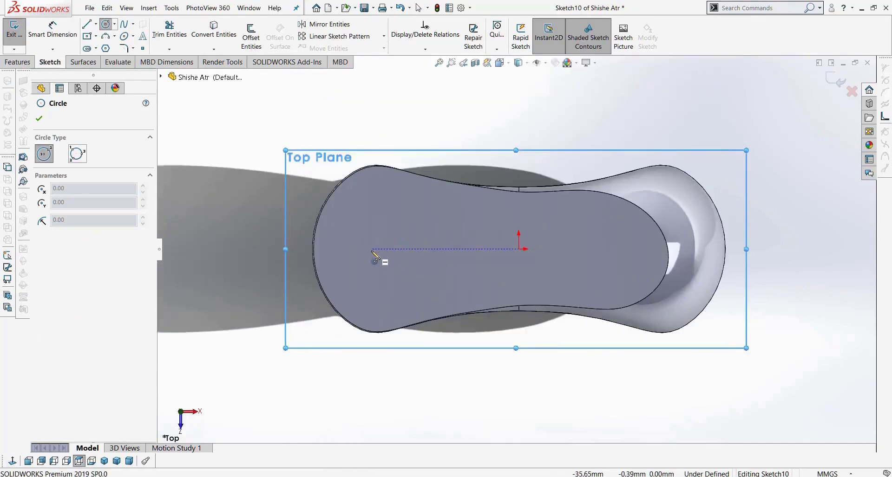
click(370, 249)
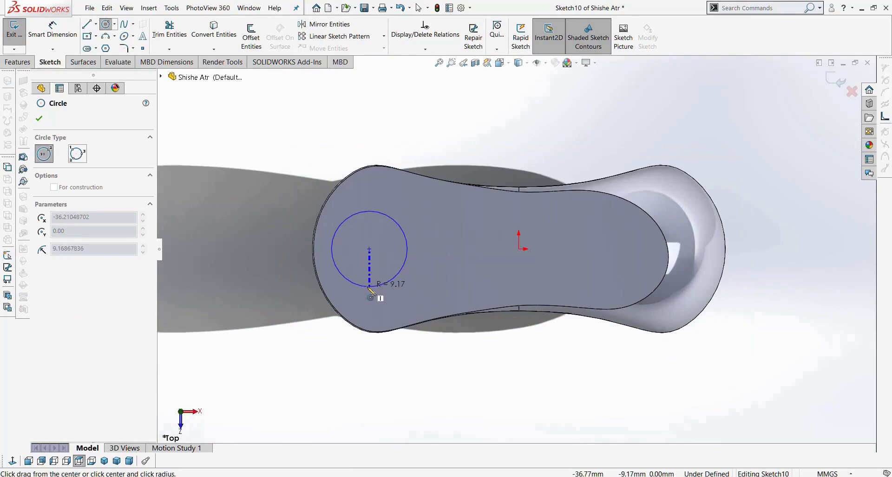
click(369, 288)
key(Escape)
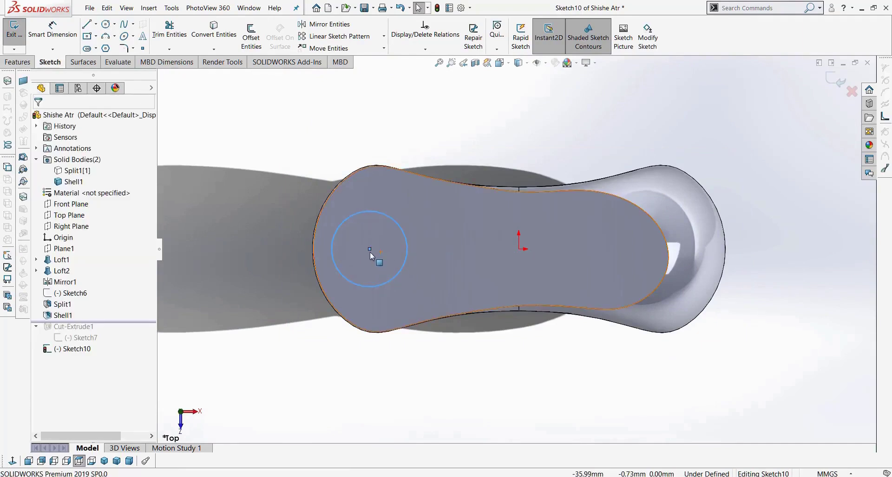
drag(369, 249, 374, 249)
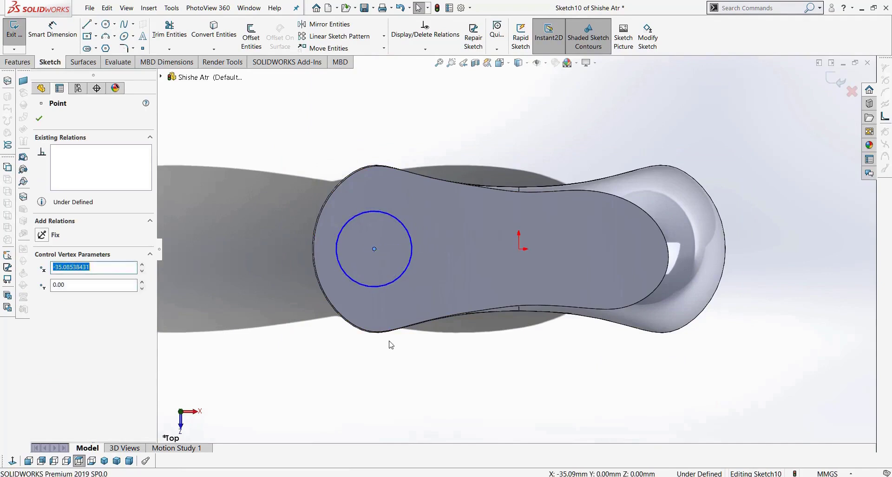
ctrl+click(519, 249)
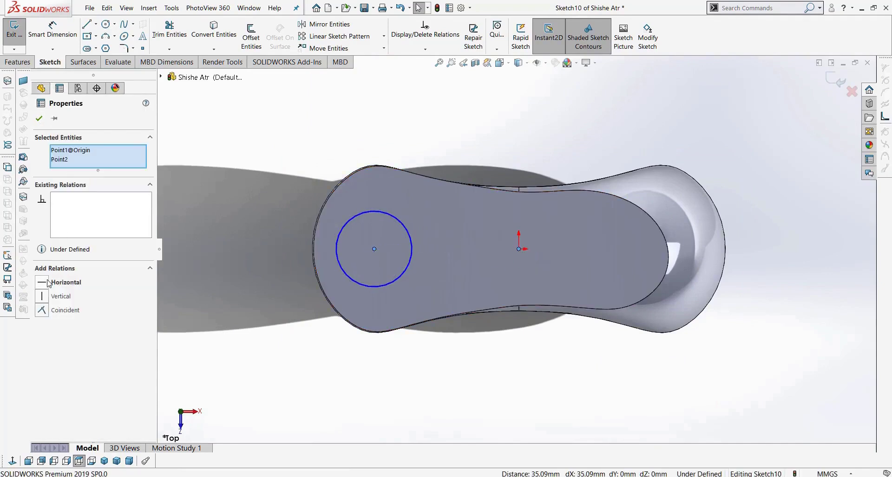
Step: Offset the sketched circle outward by 1.8 mm to form a ring profile
click(251, 35)
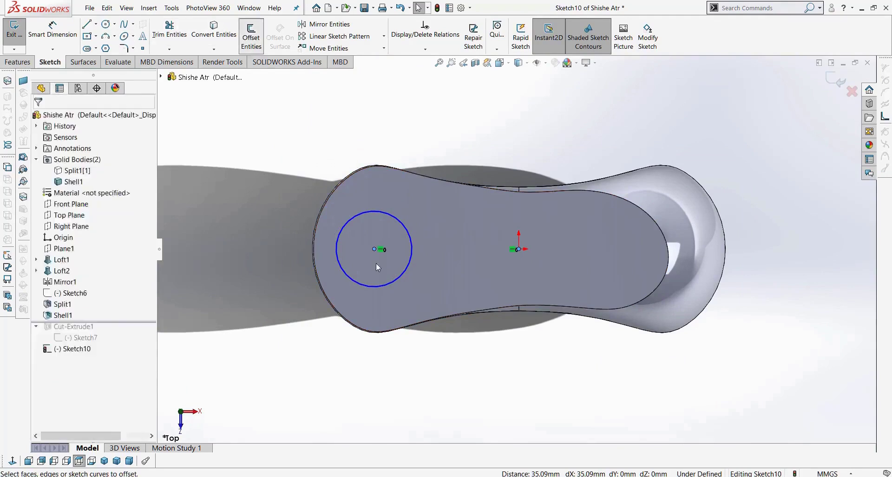
click(400, 274)
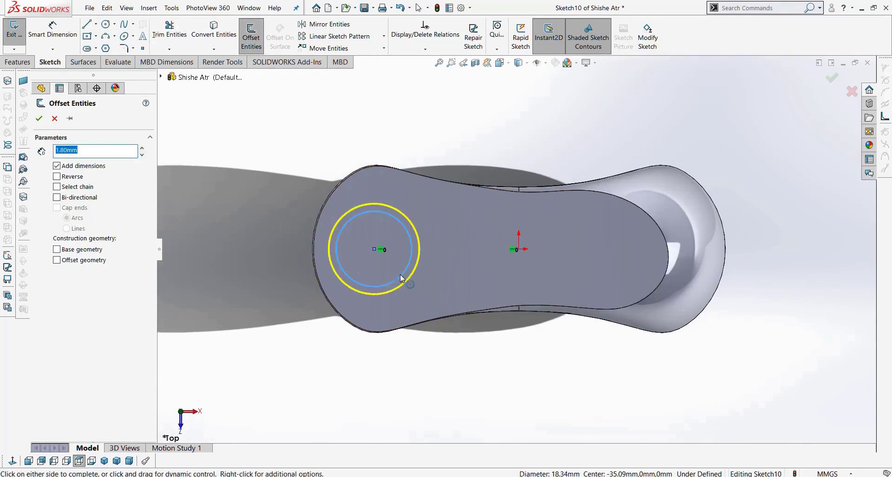
click(38, 118)
Step: Start a boss extrusion of the ring profile that begins from the body's sloping top face
click(19, 61)
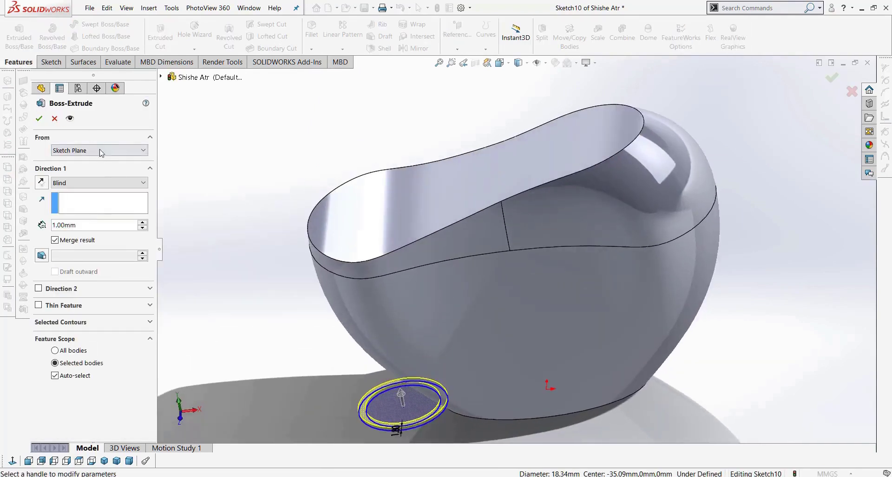
click(141, 150)
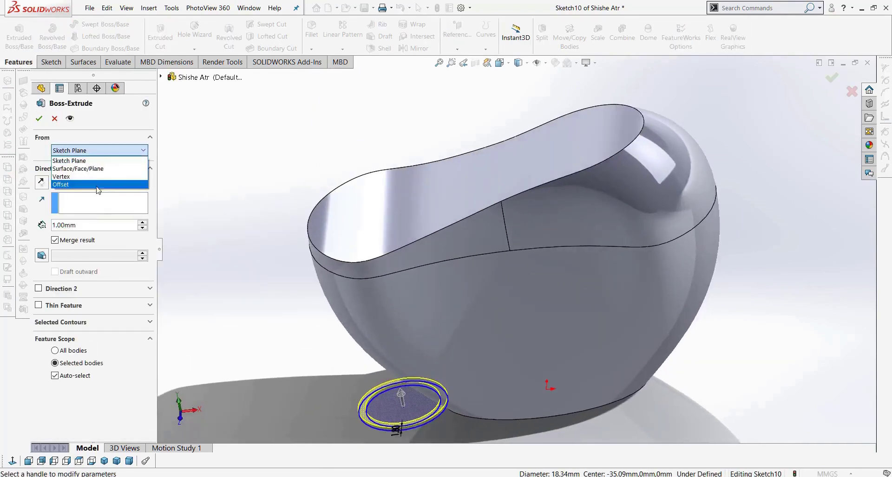
click(77, 168)
click(429, 216)
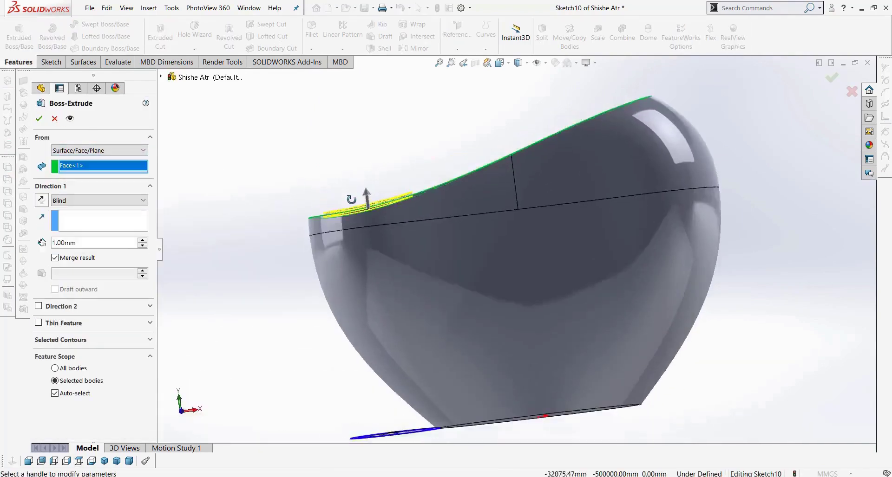
middle_drag(351, 200, 350, 227)
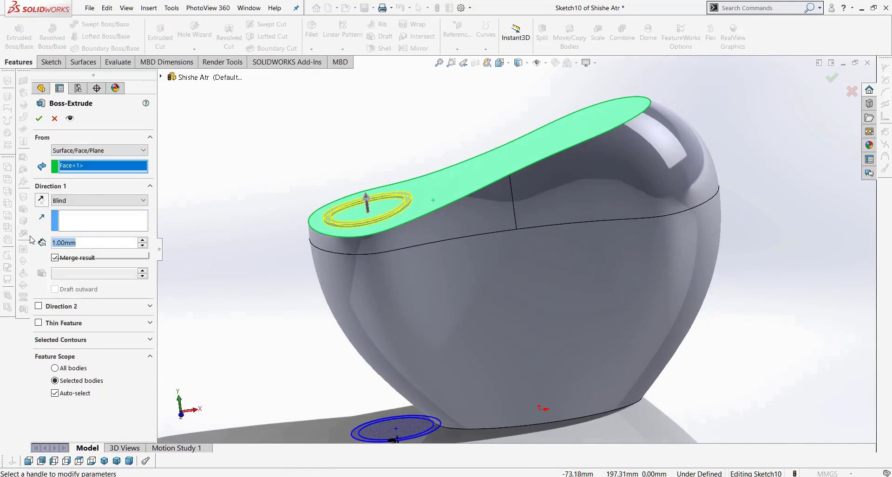
Step: Set the ring's extrusion depth to 1.5 mm, limit its scope to the Shell1 body, and finish the feature
text(2)
key(Return)
text(1.5)
key(Return)
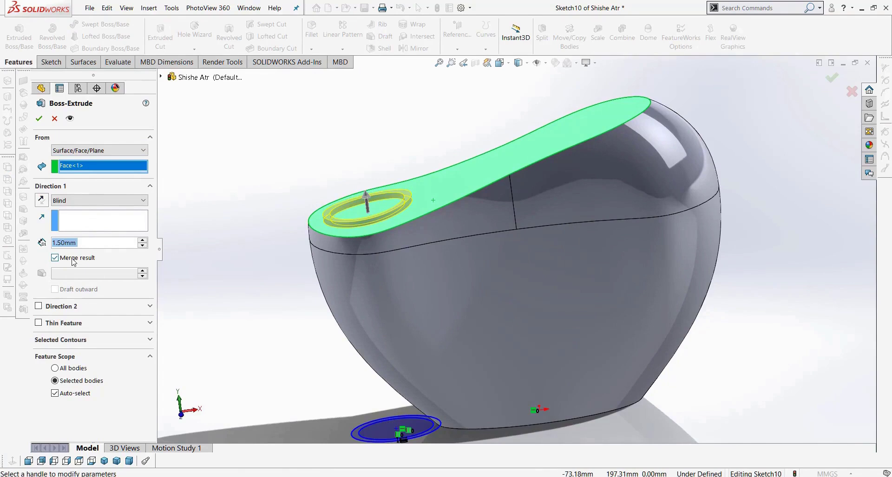
click(55, 393)
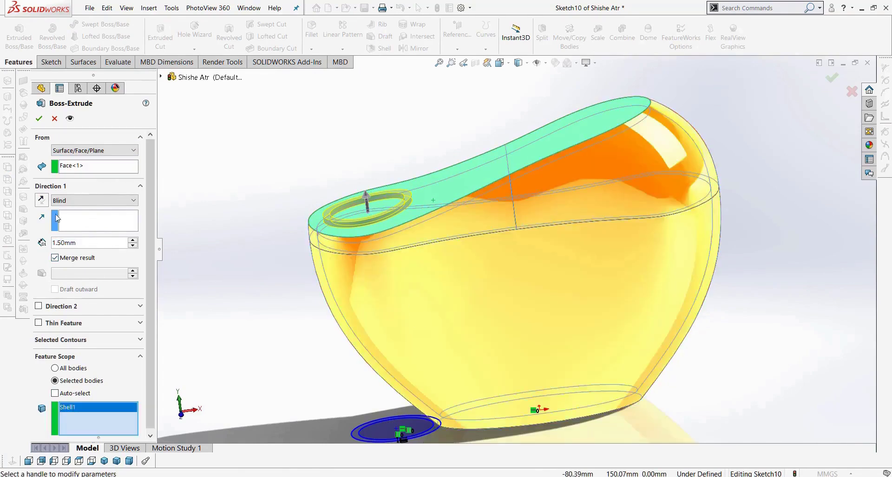
click(38, 119)
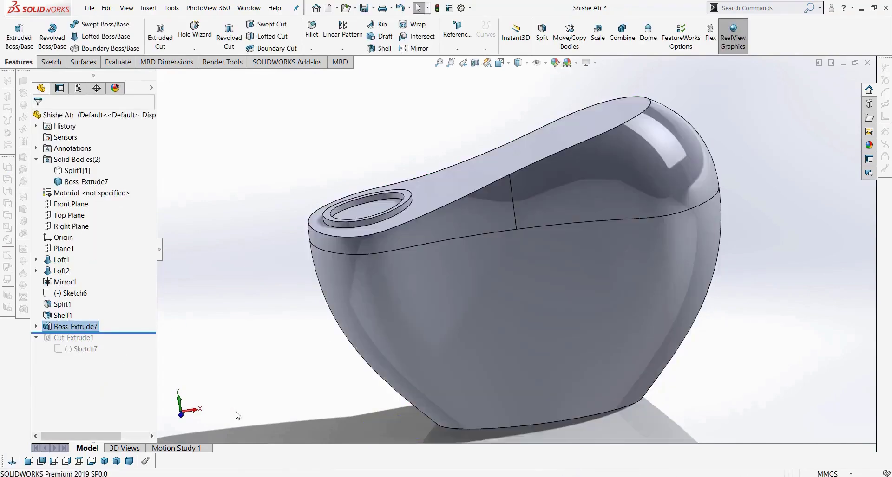
Step: Roll the feature history forward past Cut-Extrude1 and review that cut's definition without changing it
mouse_move(147, 334)
mouse_down()
mouse_move(138, 361)
mouse_move(108, 355)
mouse_up()
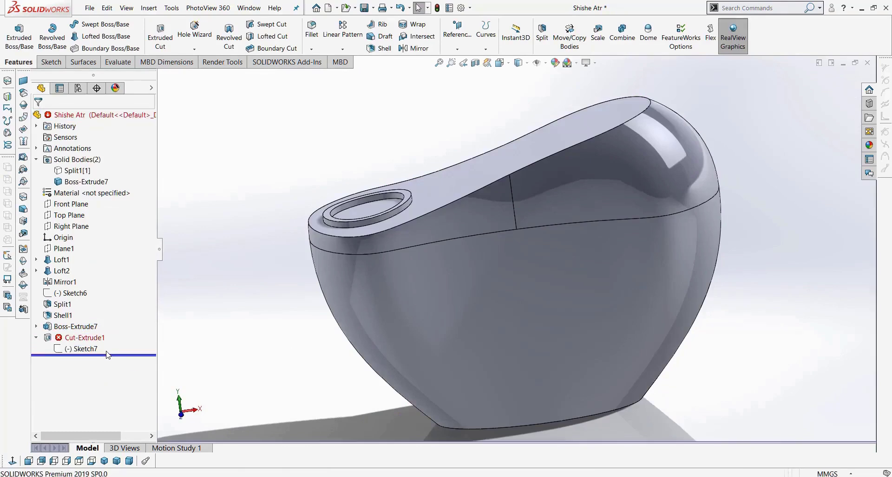
right_click(95, 339)
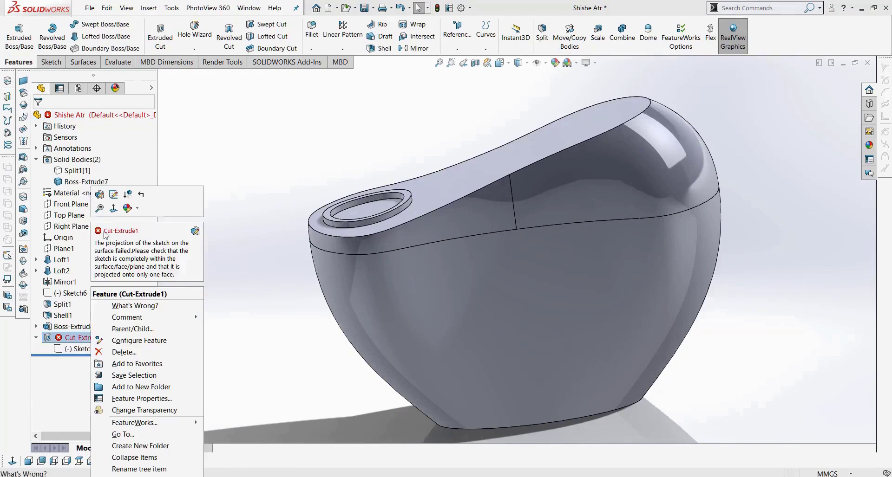
click(103, 199)
middle_drag(291, 289, 289, 309)
click(54, 119)
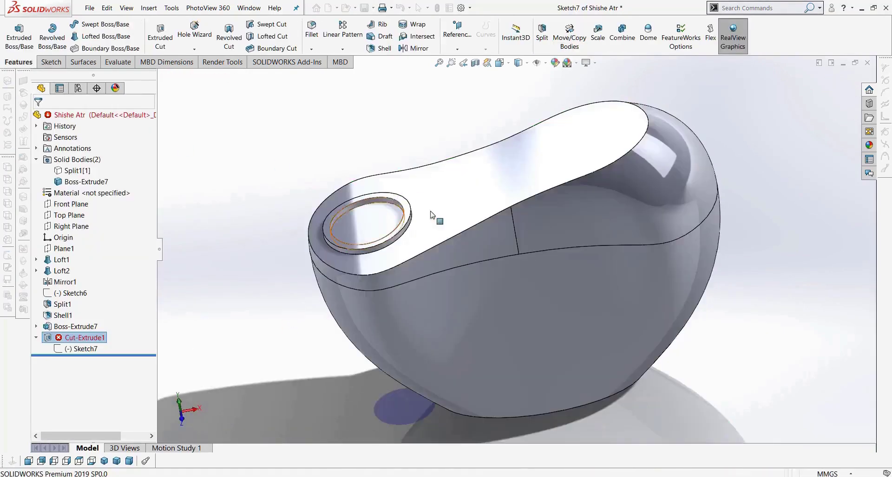
click(453, 193)
click(369, 217)
click(482, 213)
click(362, 218)
click(449, 209)
click(393, 217)
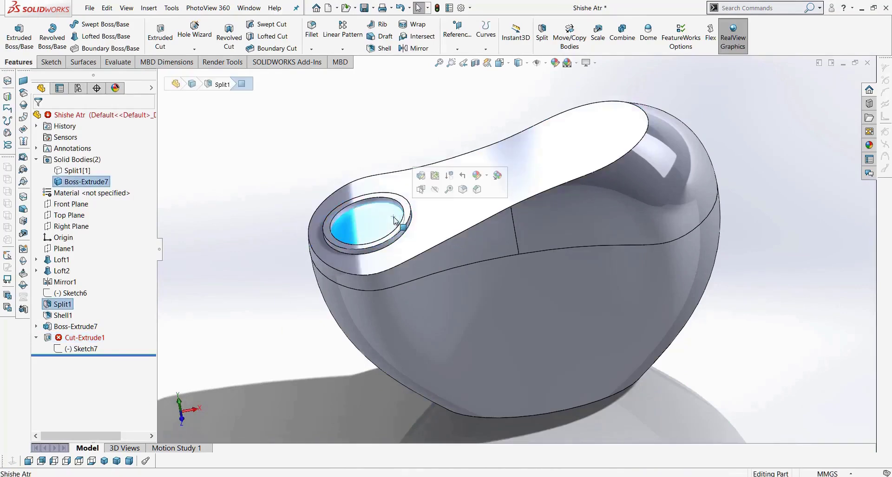
Step: Edit Sketch7 of the cut in the top view and move its circle closer to the ring's centre
right_click(82, 348)
click(89, 318)
click(79, 461)
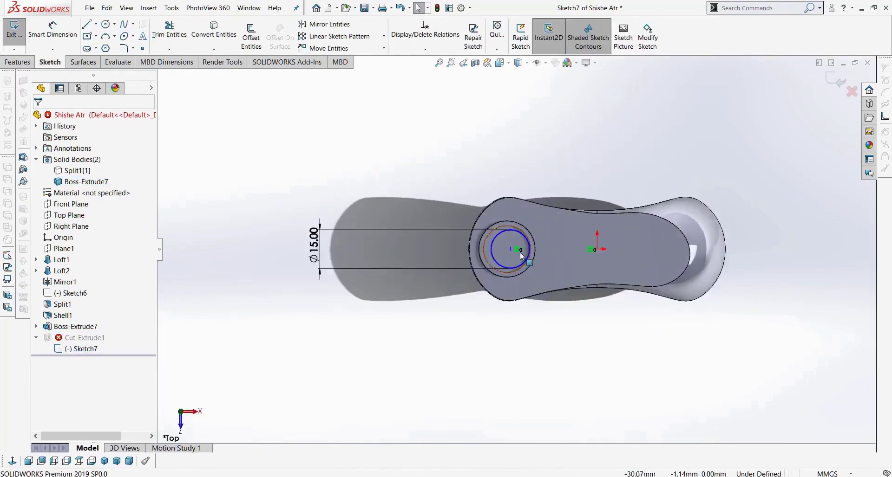
mouse_move(500, 244)
mouse_down()
mouse_move(466, 243)
mouse_move(484, 245)
mouse_up()
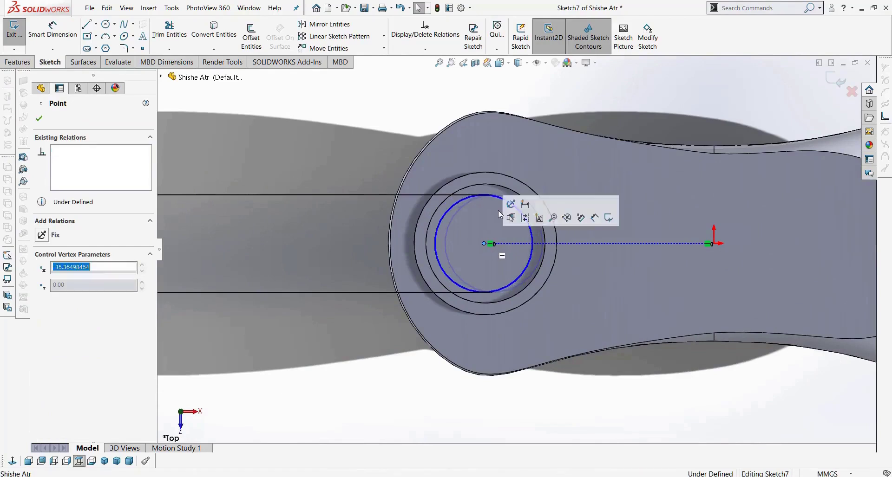
click(510, 188)
key(Escape)
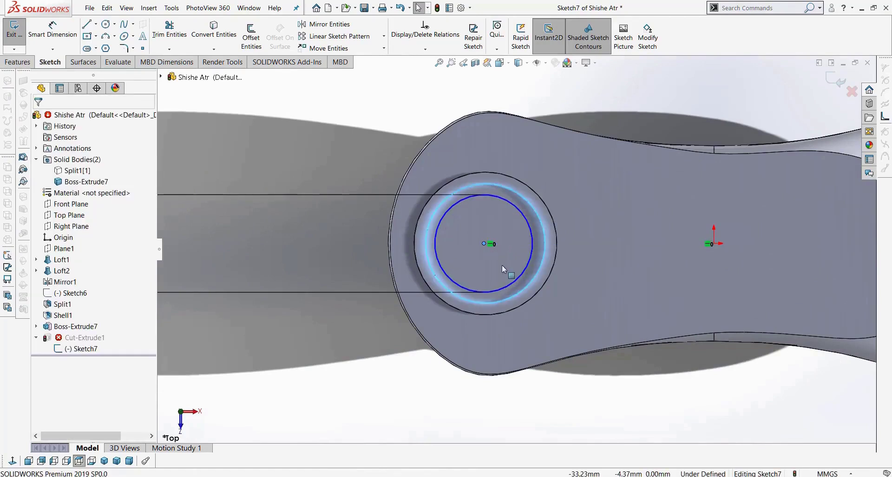
Step: Show Sketch10, the ring's profile under Boss-Extrude7, as a reference for the cut sketch
scroll(379, 368, up, 2)
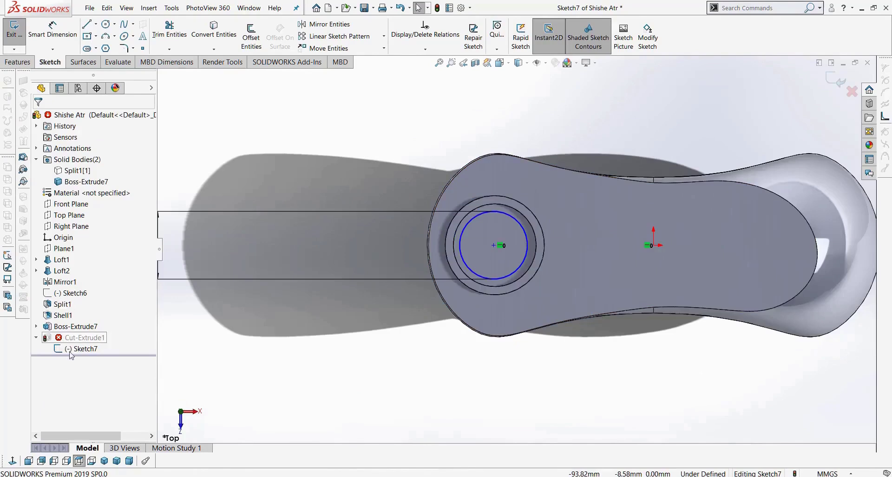
click(36, 327)
right_click(67, 338)
click(78, 322)
middle_drag(431, 355, 430, 323)
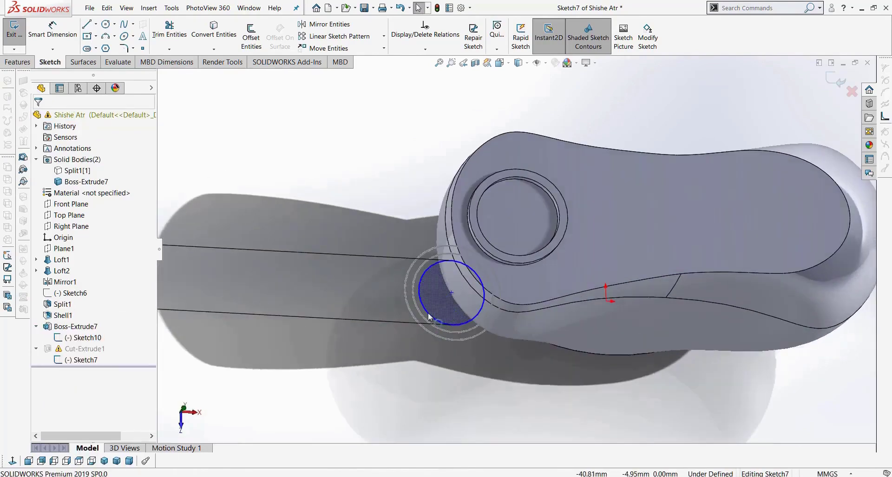
Step: Make the cut circle concentric with the ring's sketched circle
drag(428, 316, 423, 319)
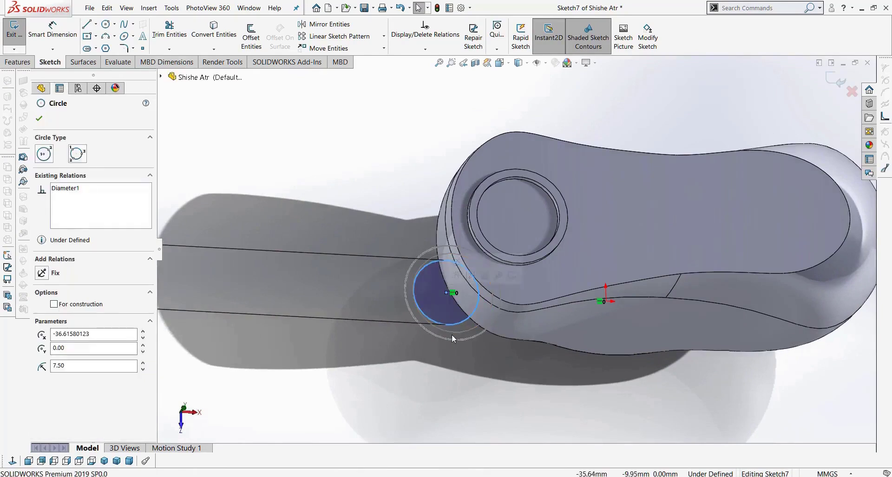
click(453, 333)
ctrl+click(425, 319)
click(42, 311)
click(301, 358)
Step: Set the cut circle's diameter to 15.5 mm
click(12, 461)
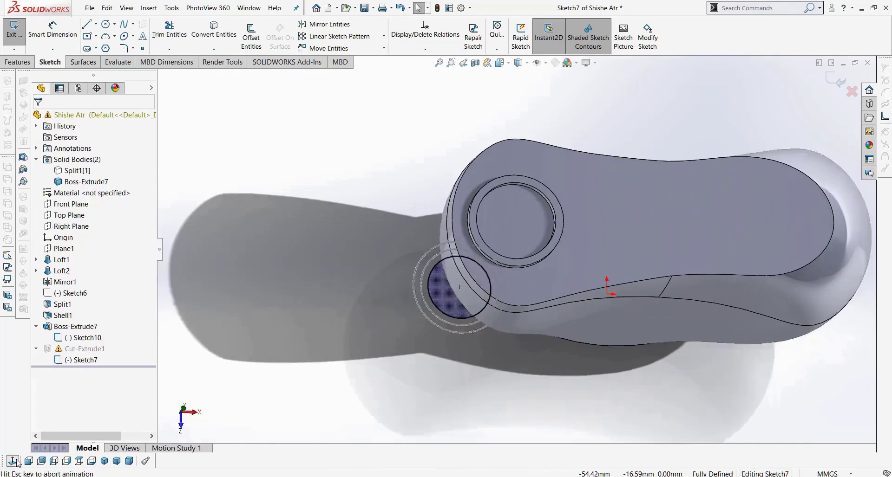
scroll(526, 250, down, 4)
scroll(371, 254, up, 2)
double_click(213, 243)
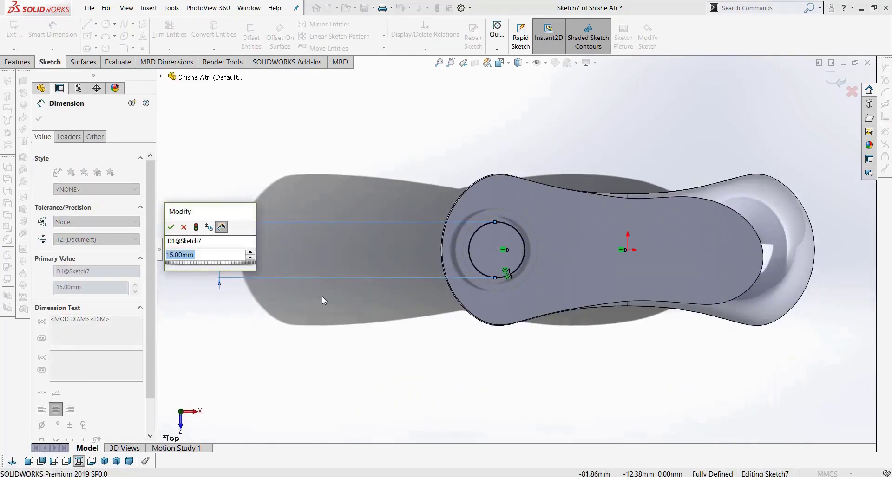
text(15.5)
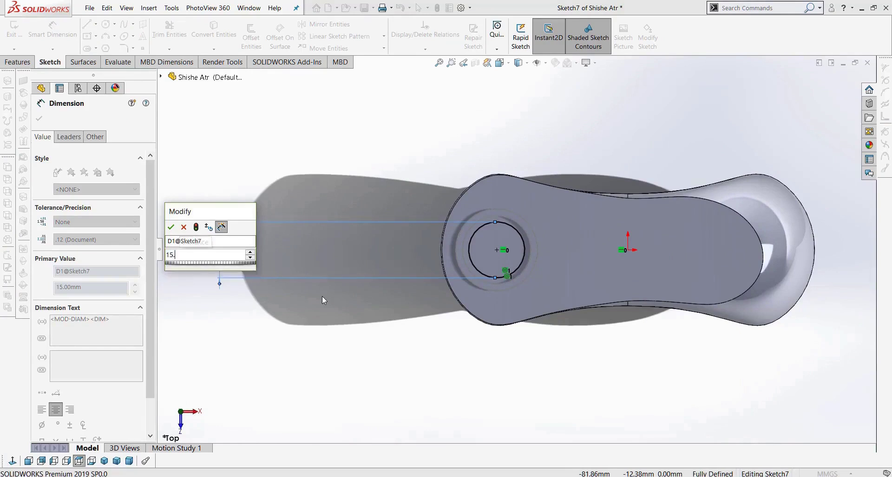
key(Return)
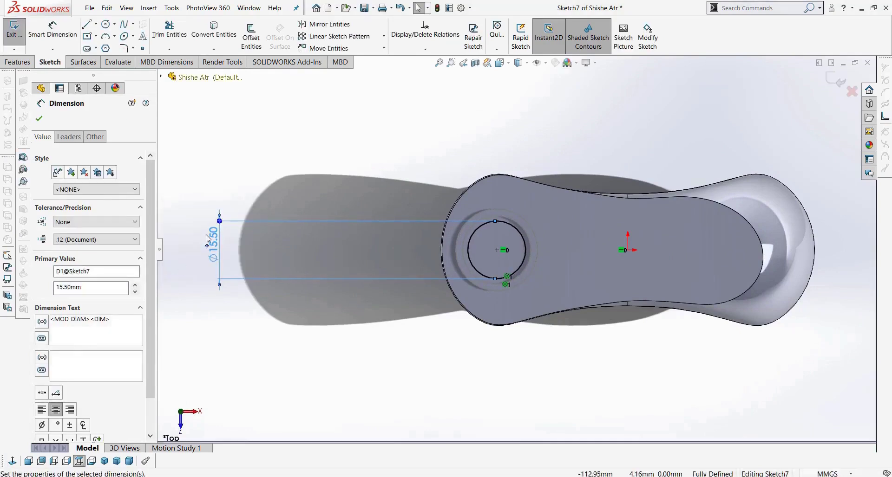
Step: Set the cut circle's diameter to 16.5 mm and finish editing the sketch
click(206, 234)
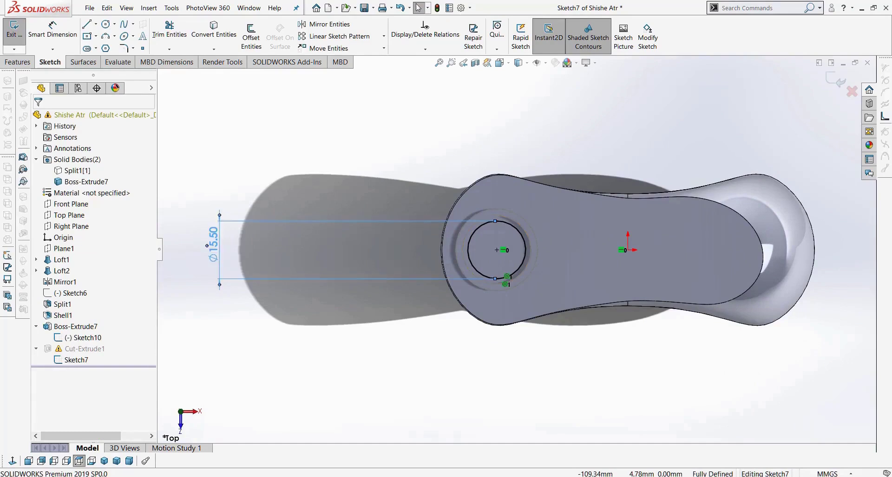
click(218, 239)
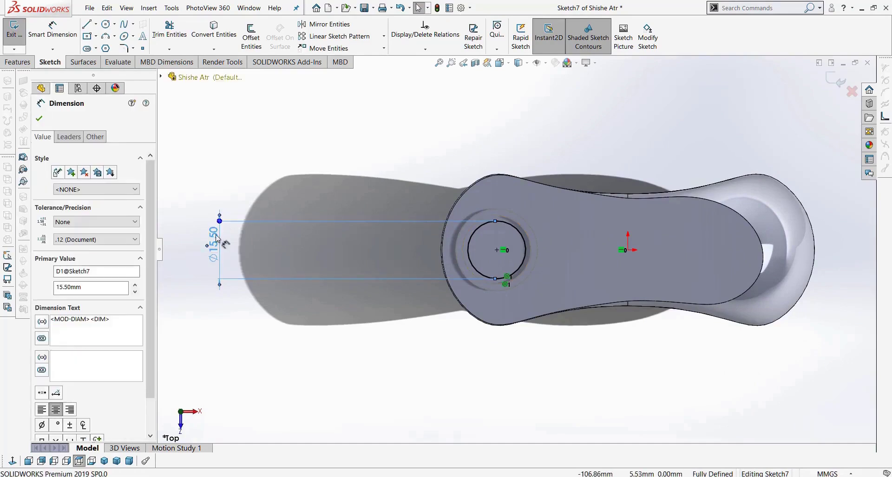
click(216, 239)
click(214, 238)
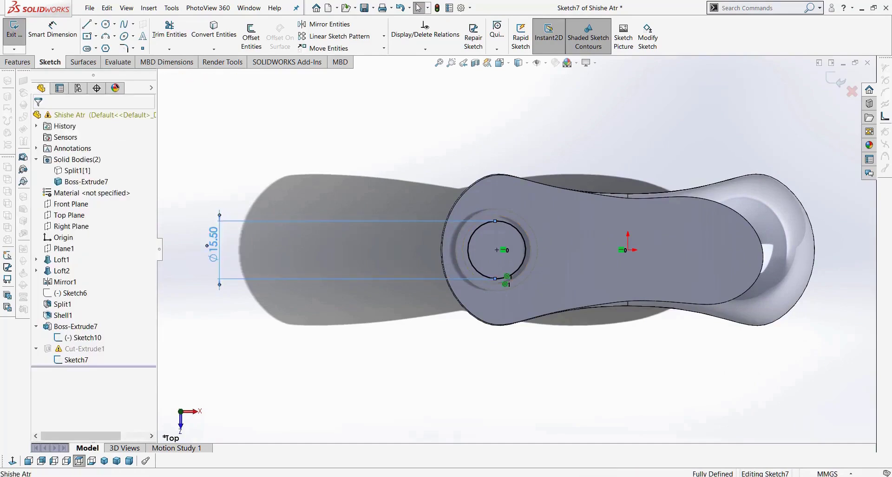
double_click(212, 243)
text(16.5)
key(Return)
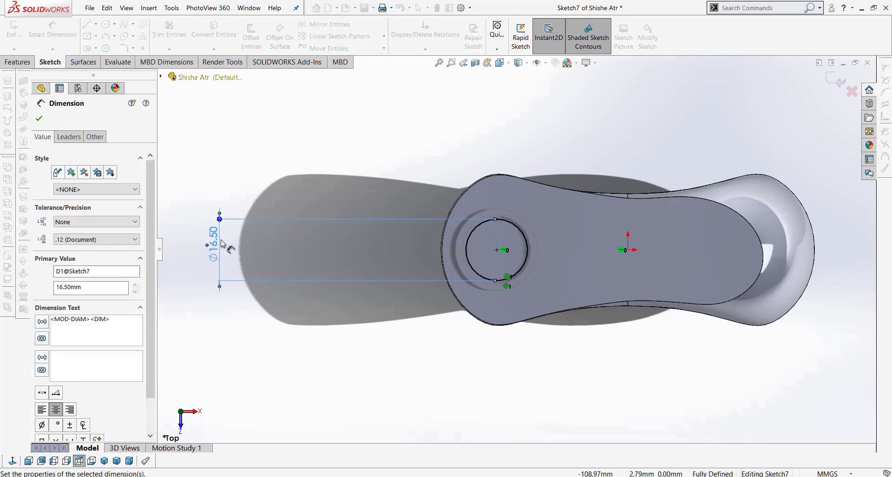
click(825, 90)
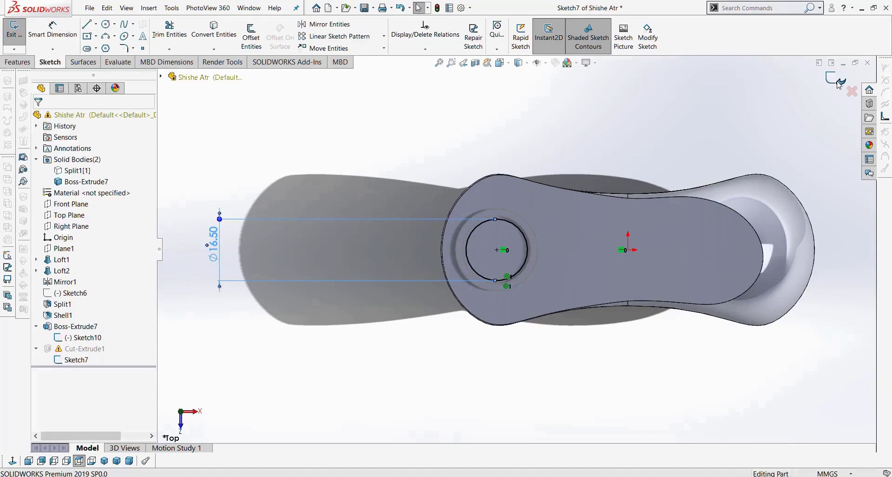
click(392, 75)
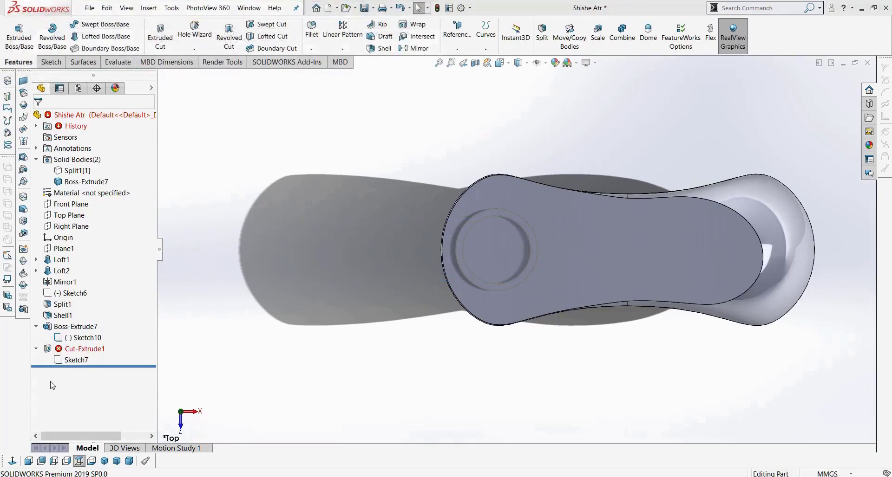
Step: Edit Cut-Extrude1 so the blind 10 mm cut starts from the bottle's top face inside the raised ring
right_click(82, 348)
click(86, 209)
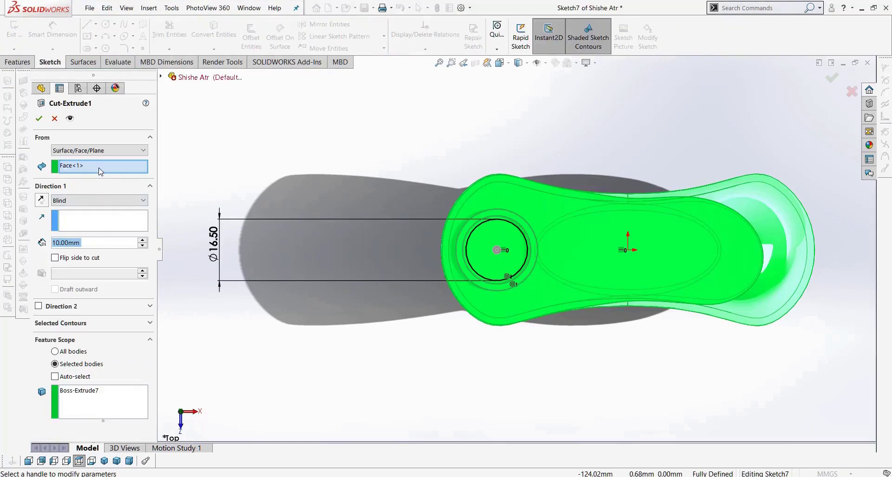
click(98, 151)
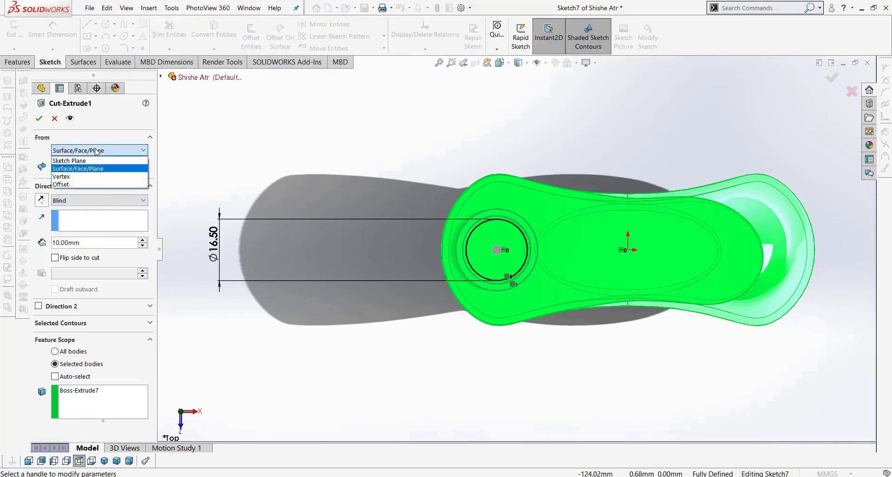
click(97, 161)
click(96, 153)
click(91, 169)
middle_drag(577, 393, 599, 304)
click(514, 200)
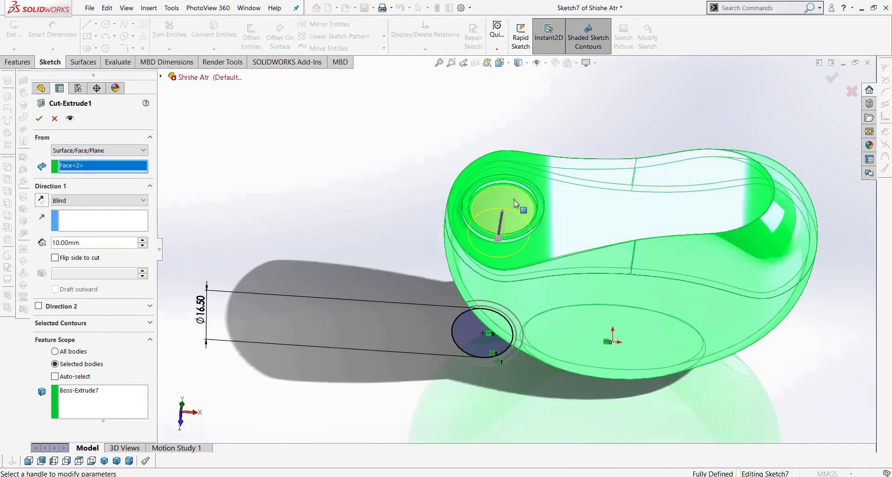
middle_drag(564, 408, 575, 318)
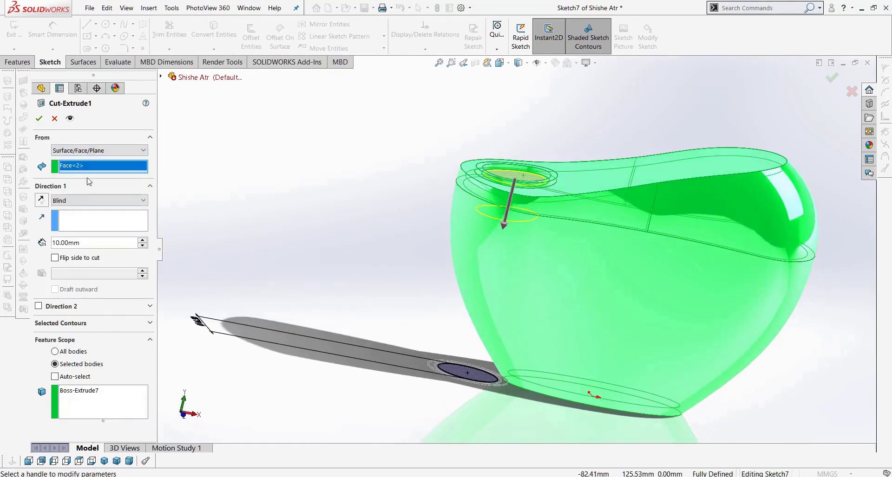
click(44, 120)
Step: Hide Sketch10, the ring's profile sketch shown below the model
middle_drag(534, 295, 523, 377)
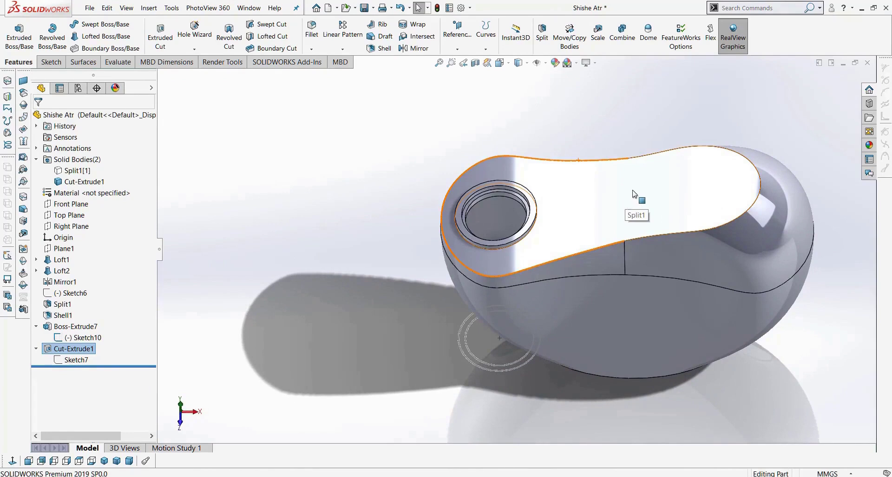
scroll(475, 235, down, 4)
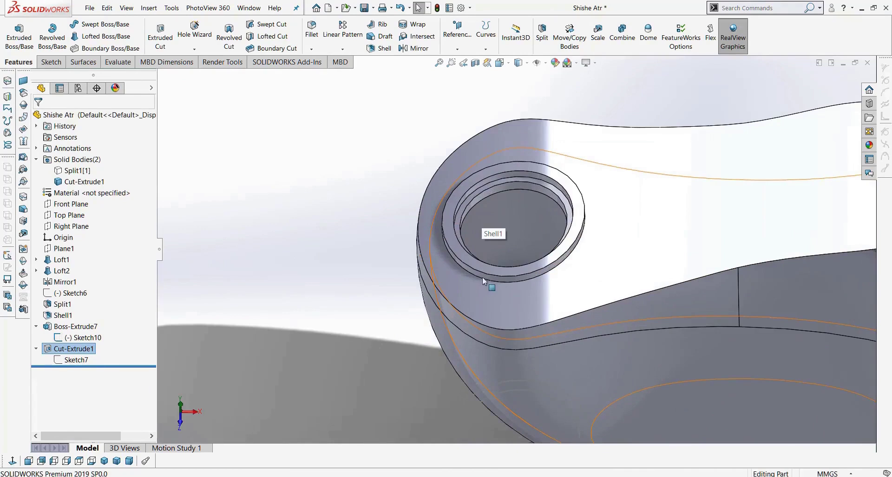
scroll(489, 284, up, 4)
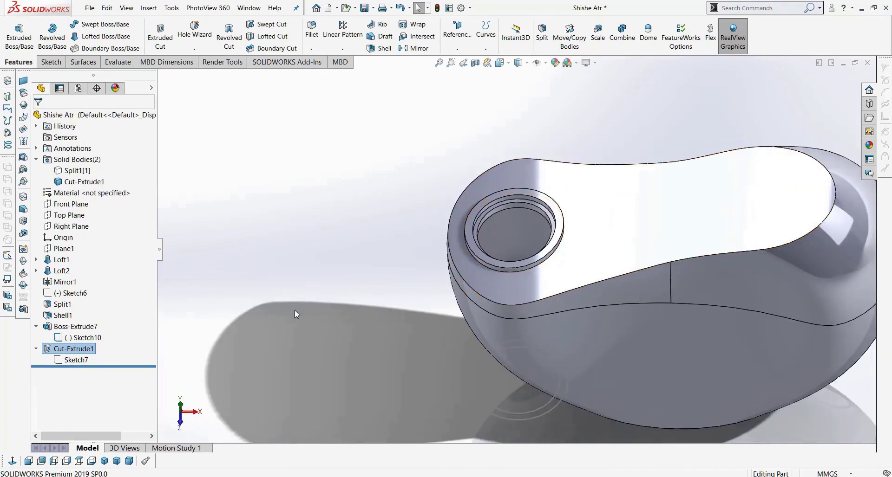
click(376, 302)
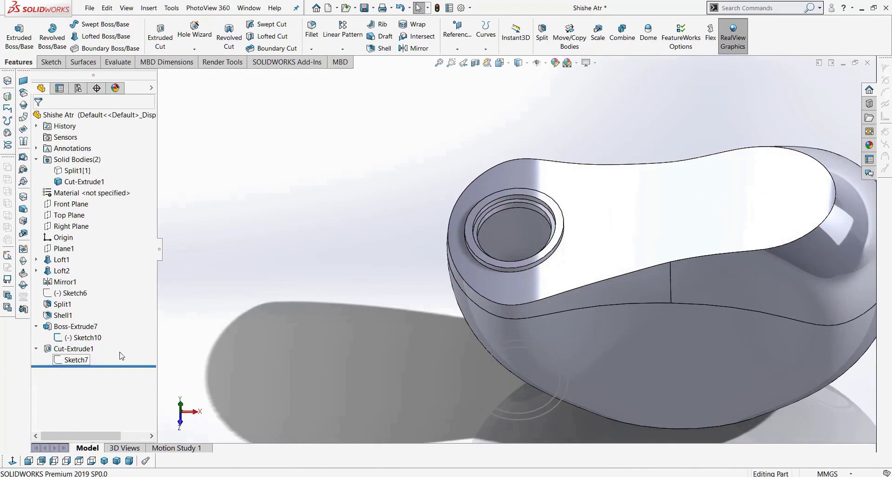
right_click(485, 412)
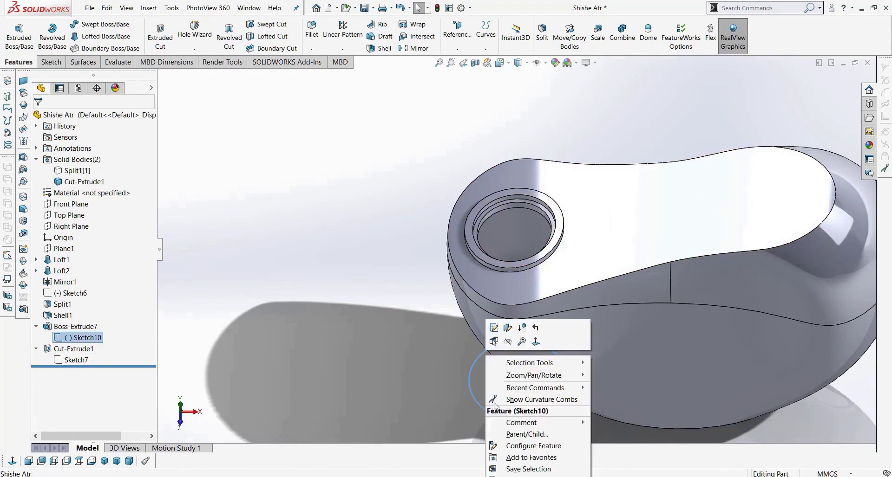
click(505, 344)
Step: Start a new sketch on the Front Plane in front view and display the model with hidden lines visible
mouse_move(495, 299)
middle_down()
mouse_move(509, 248)
mouse_move(513, 263)
middle_up()
scroll(544, 200, down, 4)
middle_click(556, 222)
middle_drag(548, 219, 532, 228)
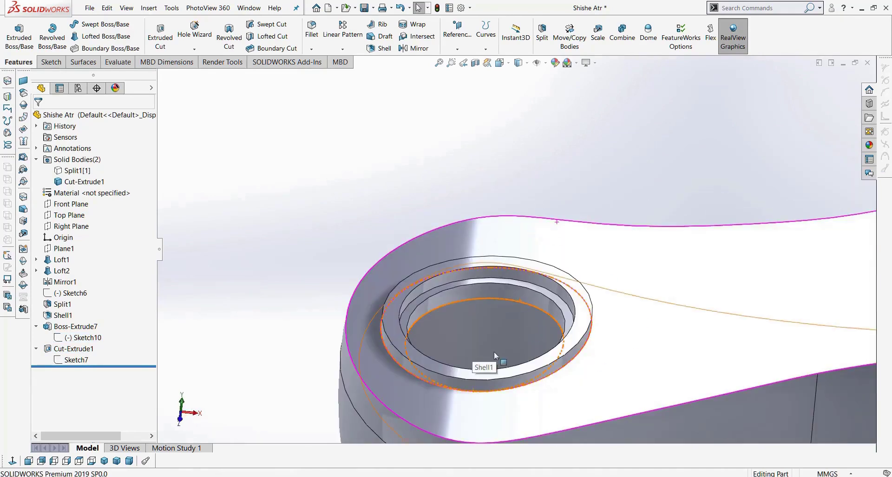
scroll(444, 306, down, 5)
scroll(446, 314, up, 2)
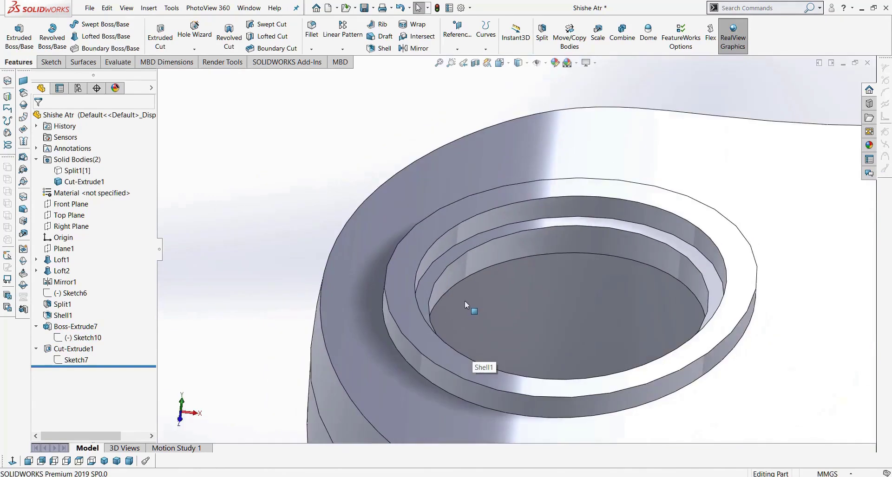
click(56, 205)
scroll(213, 279, up, 5)
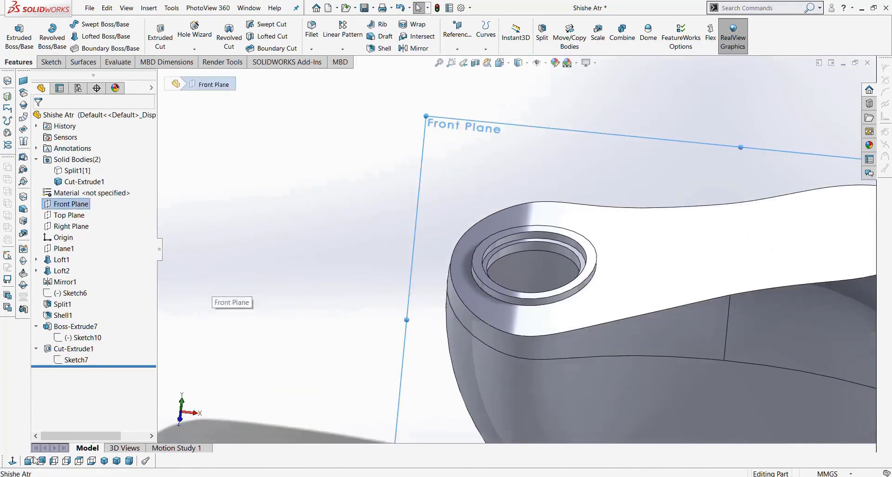
click(35, 460)
click(54, 61)
click(16, 32)
click(95, 25)
click(110, 49)
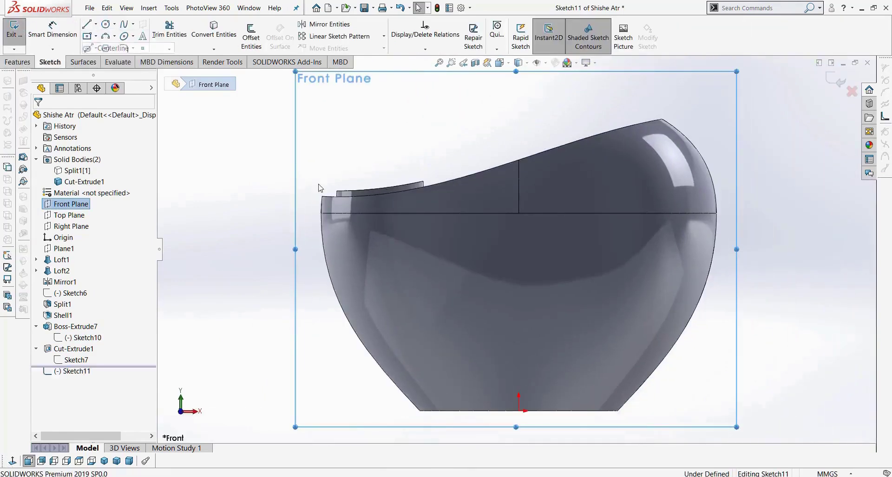
click(519, 64)
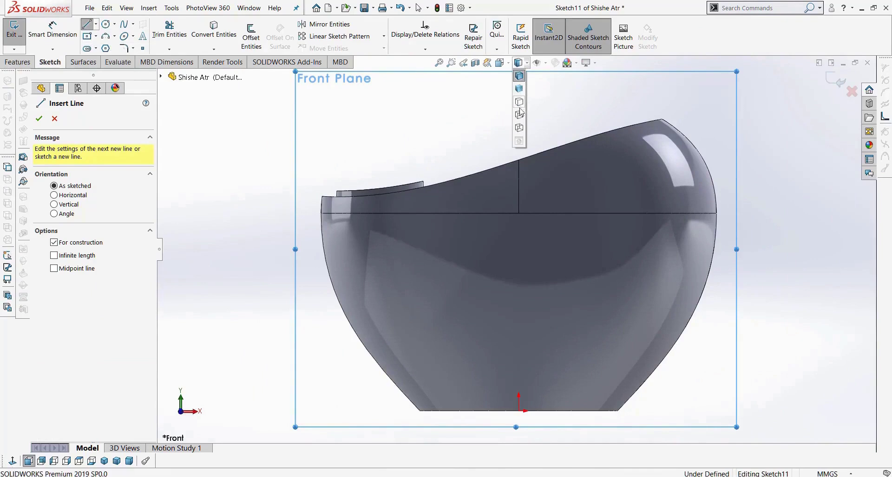
click(519, 113)
Step: Draw a horizontal centerline about 16.5 mm long, spanning the width of the circular cut
scroll(390, 207, down, 6)
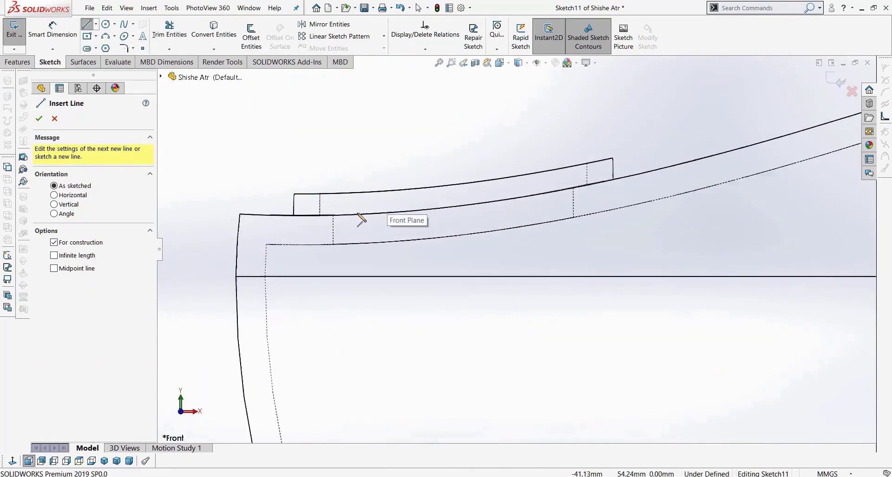
scroll(358, 222, down, 2)
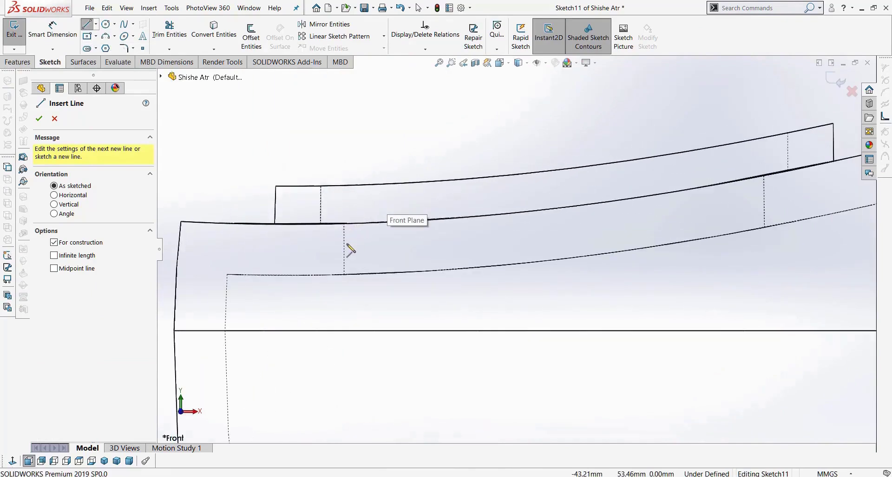
click(343, 245)
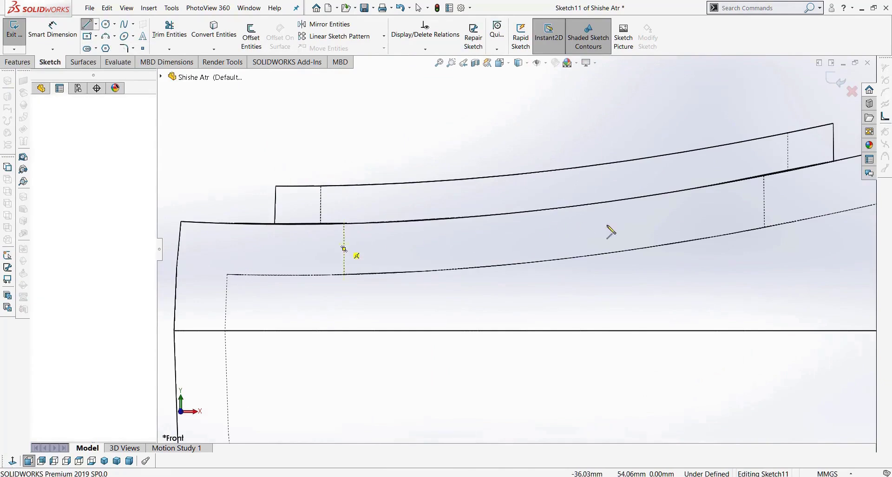
click(764, 244)
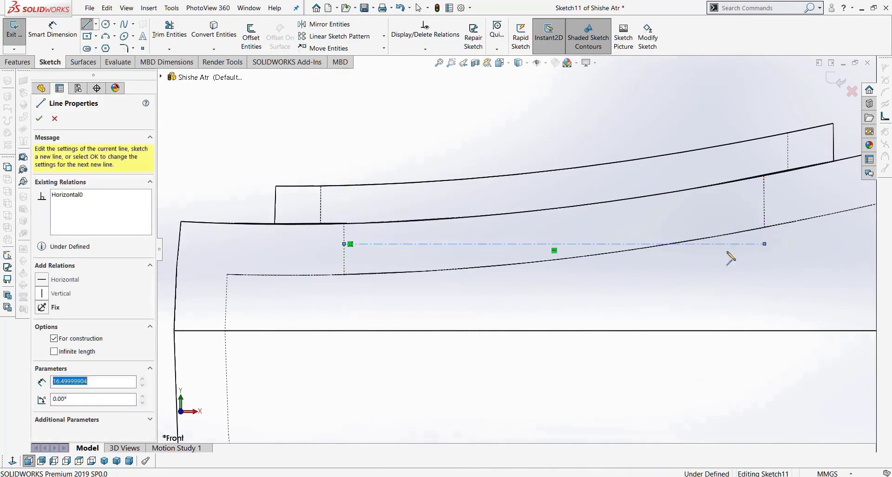
right_click(603, 290)
Step: Draw a vertical centerline about 19.8 mm long, upward from the horizontal centerline's midpoint
click(554, 244)
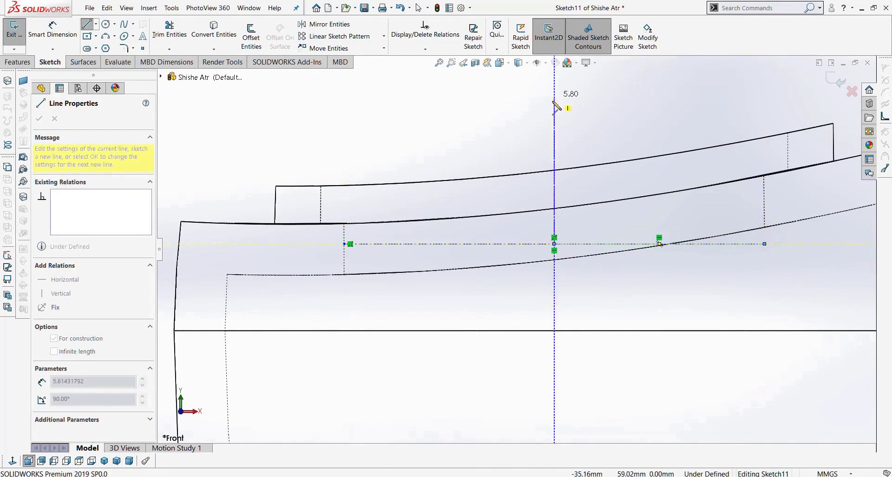
scroll(554, 103, up, 6)
double_click(528, 80)
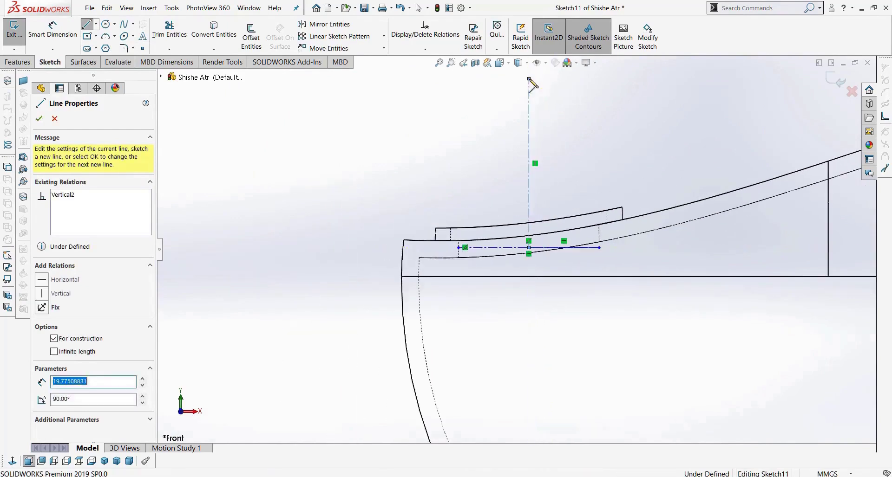
key(Escape)
Step: Sketch a closed rectangular half-profile about 8 mm wide and 17.2 mm tall, from the centerlines' intersection along the vertical centerline
click(87, 24)
scroll(599, 243, down, 3)
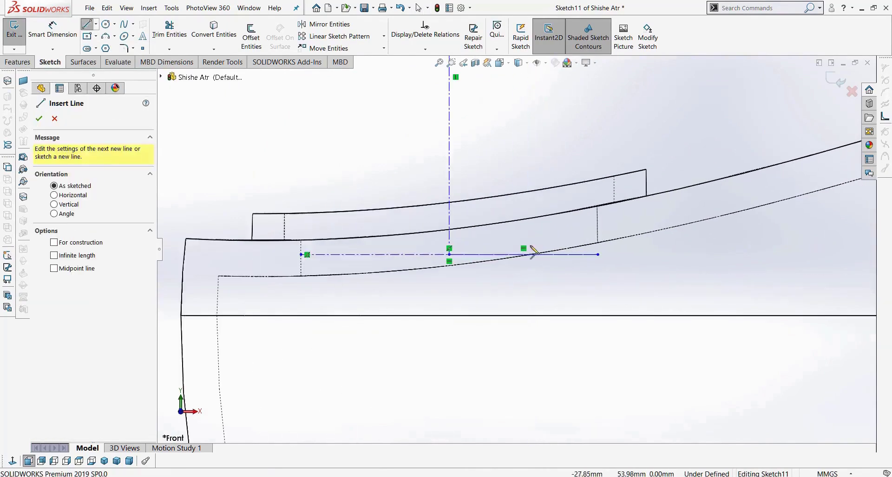
click(598, 255)
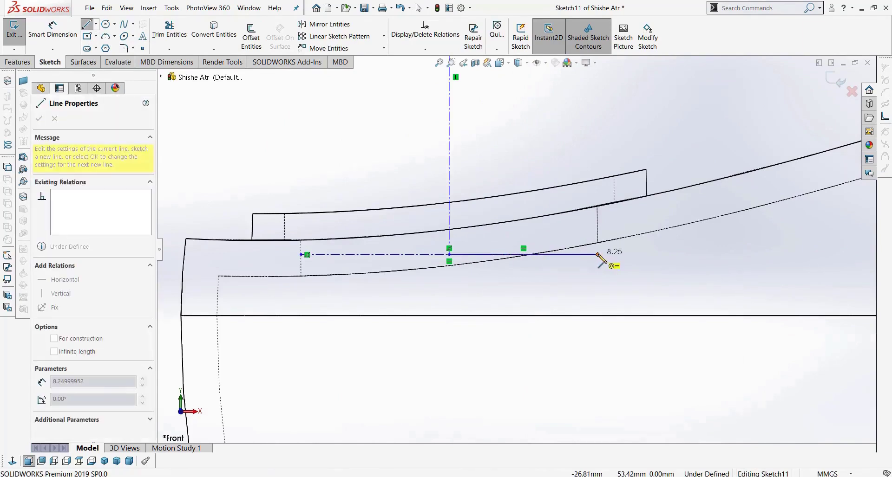
scroll(599, 255, down, 3)
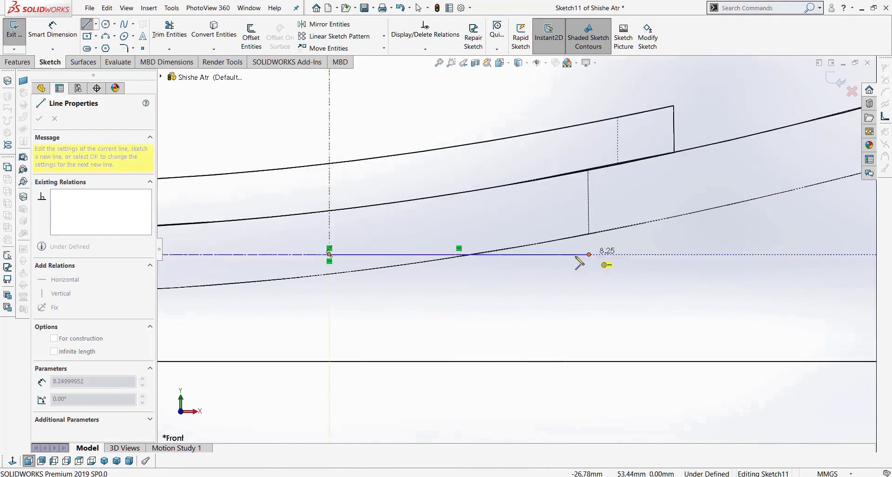
click(589, 254)
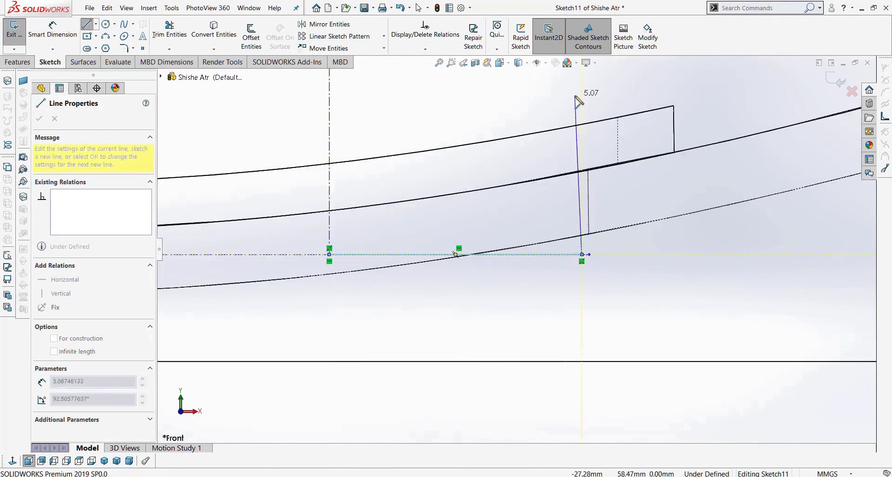
scroll(578, 112, up, 5)
scroll(539, 125, down, 3)
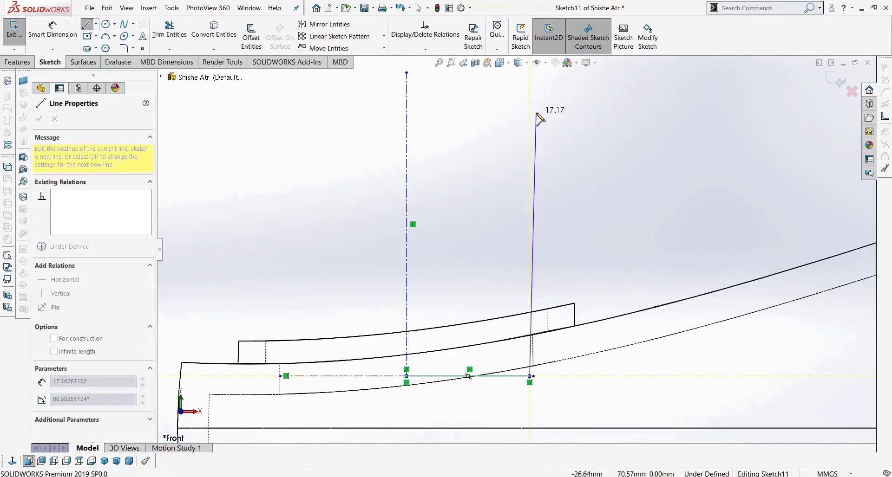
click(530, 113)
click(406, 112)
click(406, 376)
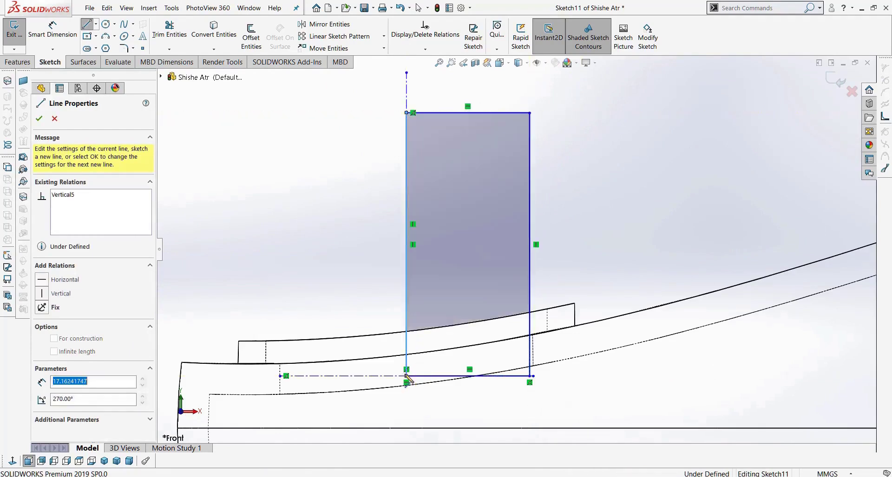
key(Escape)
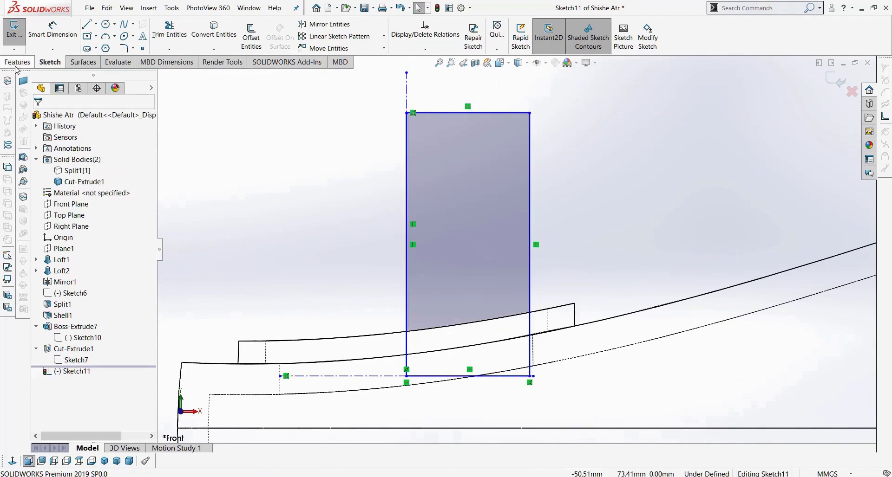
Step: Revolve the rectangular profile 360 degrees about the vertical centerline as a separate body, without merging the result
click(16, 65)
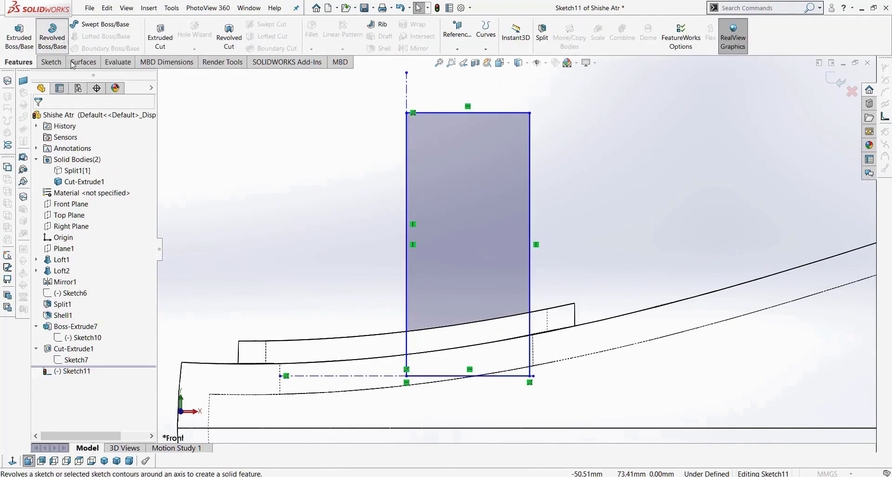
click(52, 35)
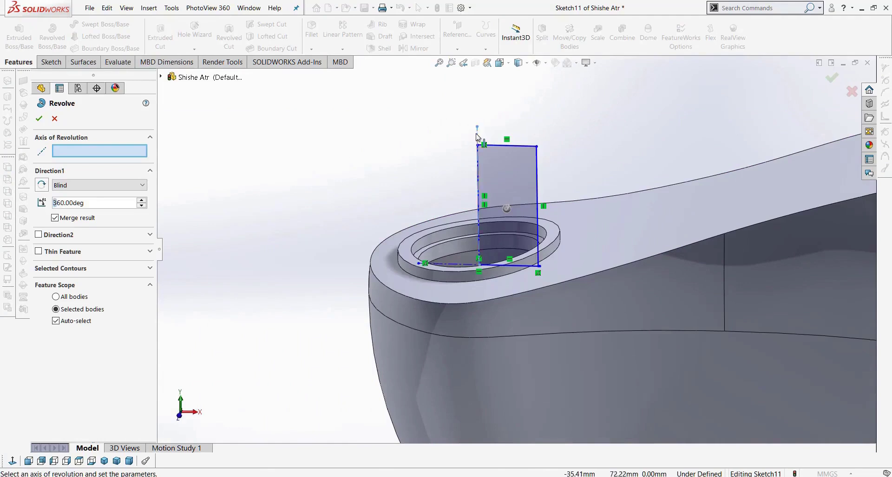
click(477, 135)
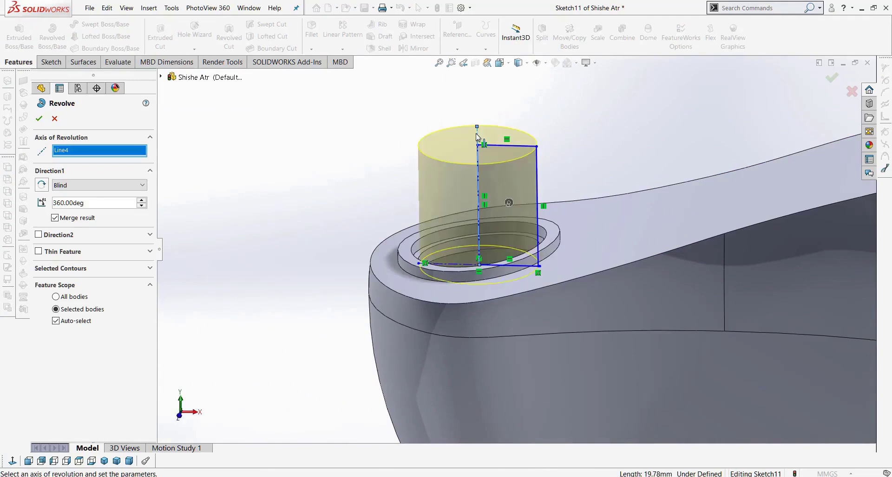
click(84, 220)
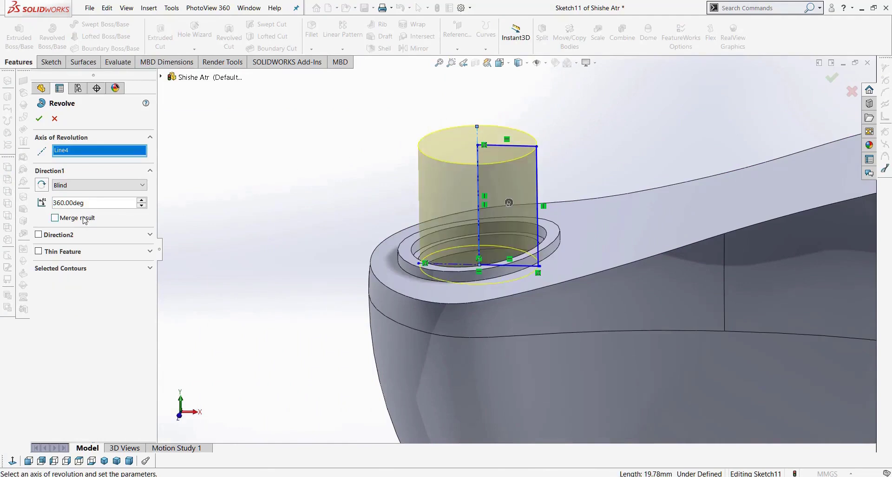
click(39, 119)
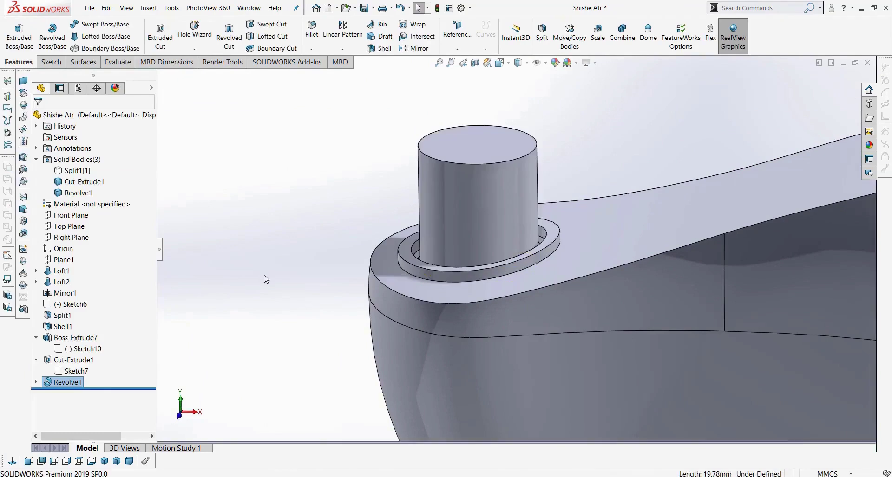
Step: Fillet the edge of the cylinder's top face with a 2 mm radius
scroll(382, 350, up, 5)
middle_drag(422, 337, 402, 301)
click(311, 28)
click(511, 214)
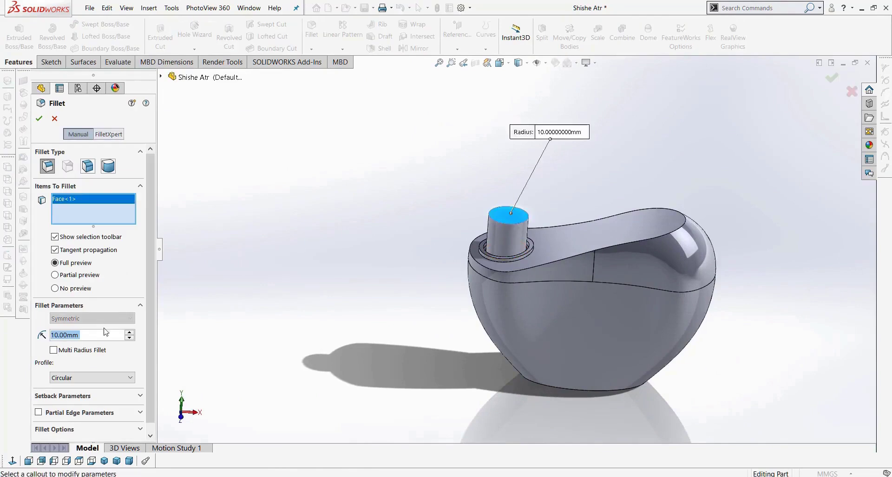
text(21)
key(Return)
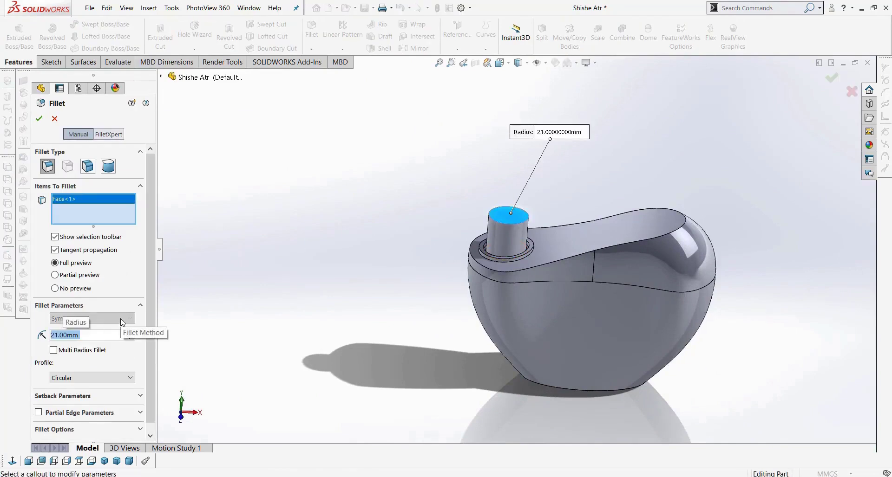
text(1)
key(Return)
text(3)
key(Return)
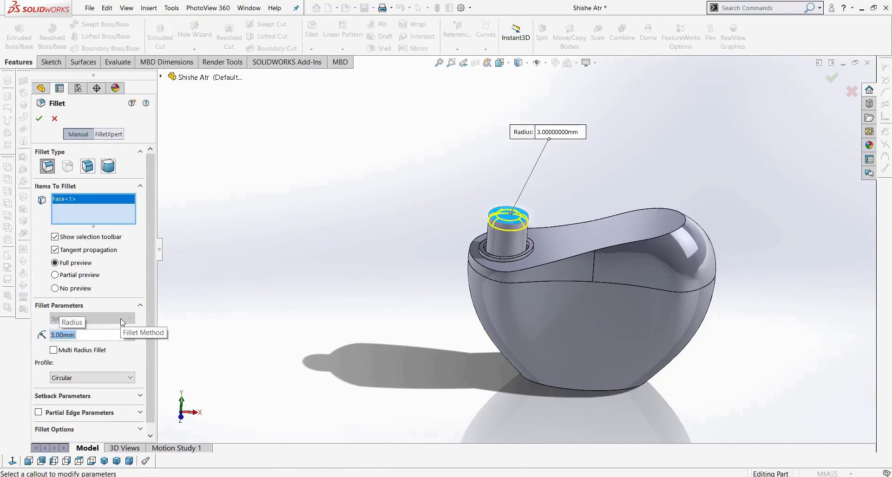
text(2)
key(Return)
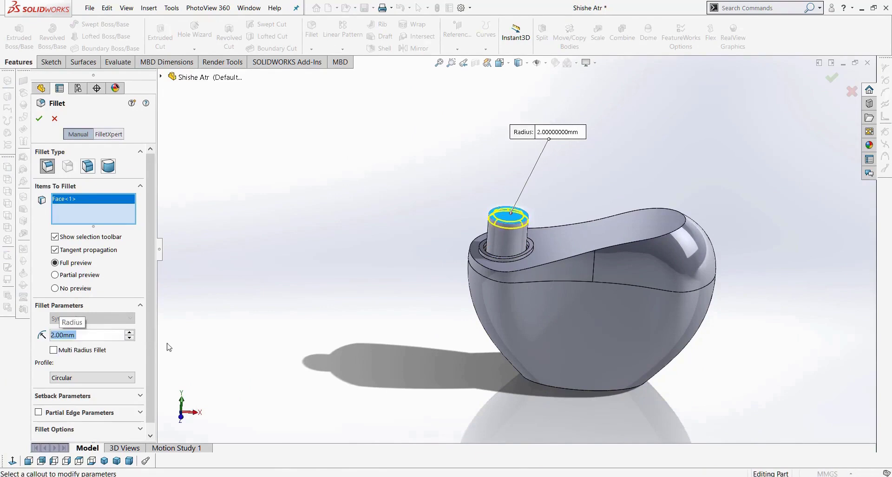
click(39, 118)
Step: Inspect the filleted cylinder and its seating in the raised ring from several angles, ending in an isometric view
middle_drag(469, 271, 632, 292)
scroll(640, 283, down, 5)
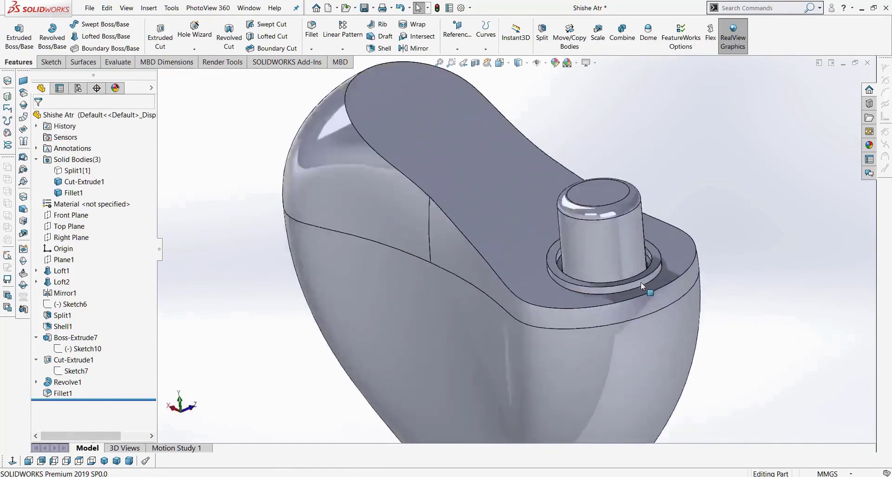
scroll(607, 268, down, 3)
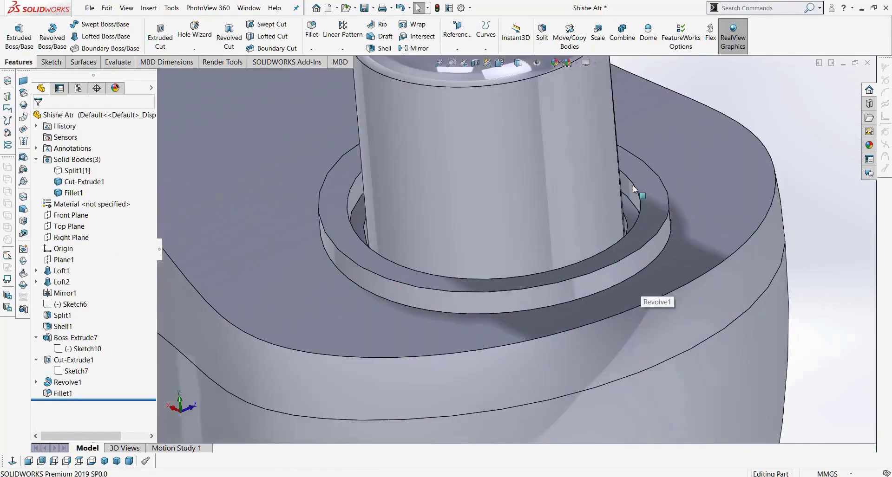
middle_drag(650, 190, 646, 257)
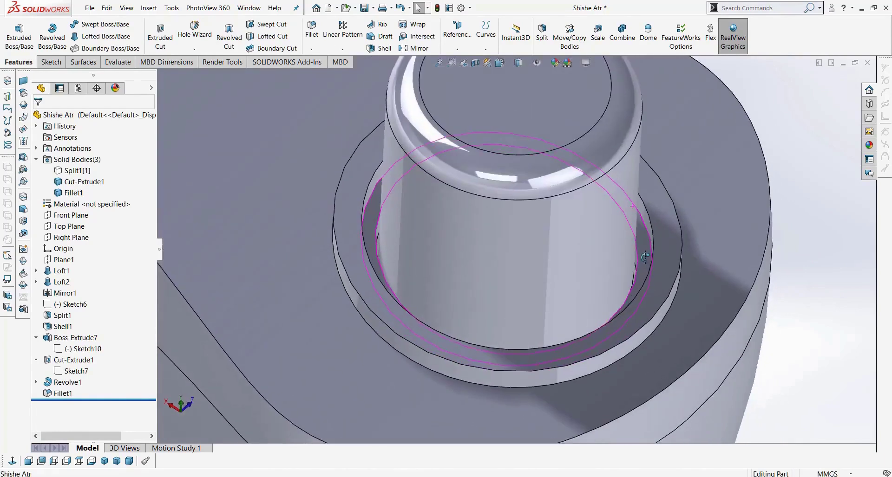
scroll(645, 257, up, 4)
scroll(534, 260, down, 4)
middle_drag(533, 260, 537, 188)
scroll(537, 189, up, 4)
scroll(483, 266, down, 4)
middle_drag(483, 266, 372, 280)
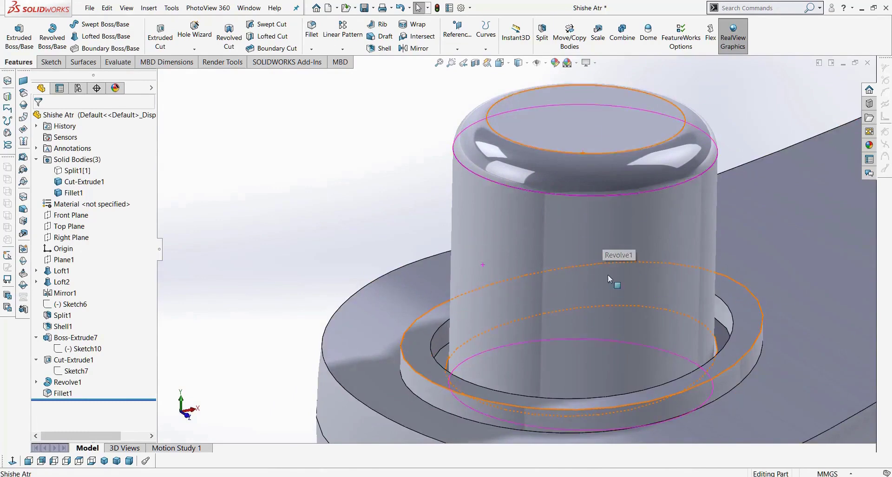
scroll(601, 276, up, 5)
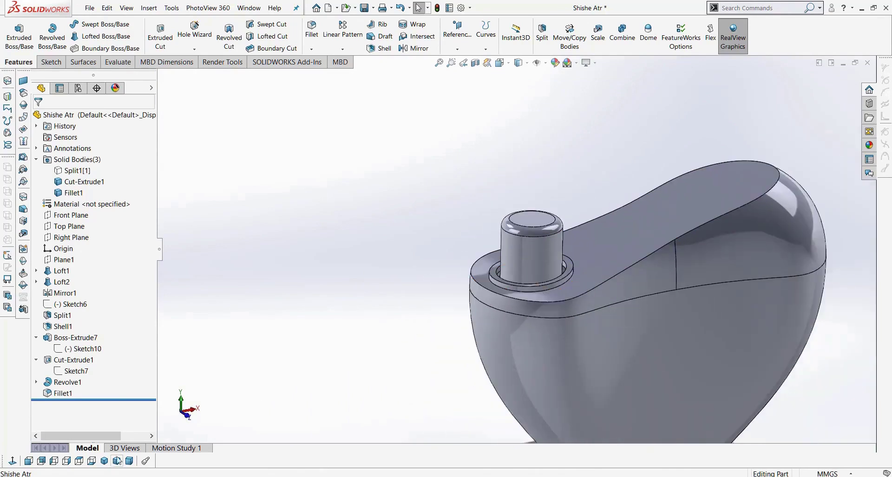
click(105, 461)
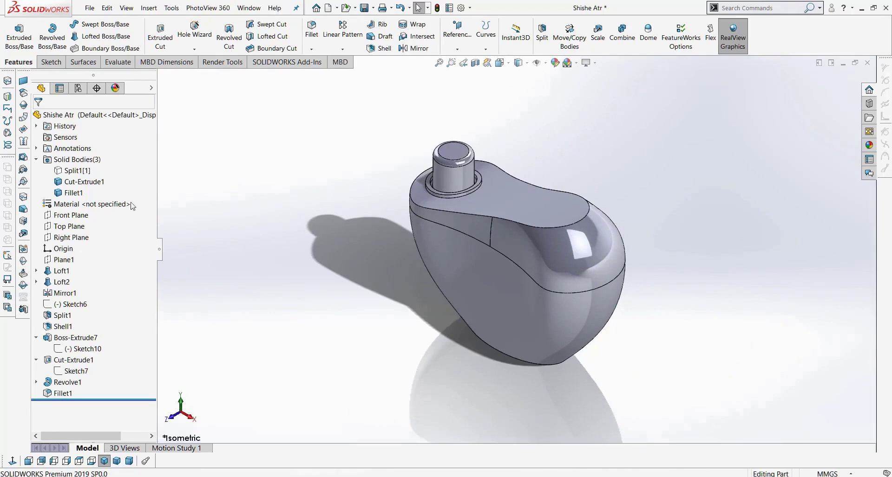
Step: Sketch a circle of about 1.8 mm radius on the Front Plane, centered across the upper part of the cylinder
click(71, 215)
click(28, 461)
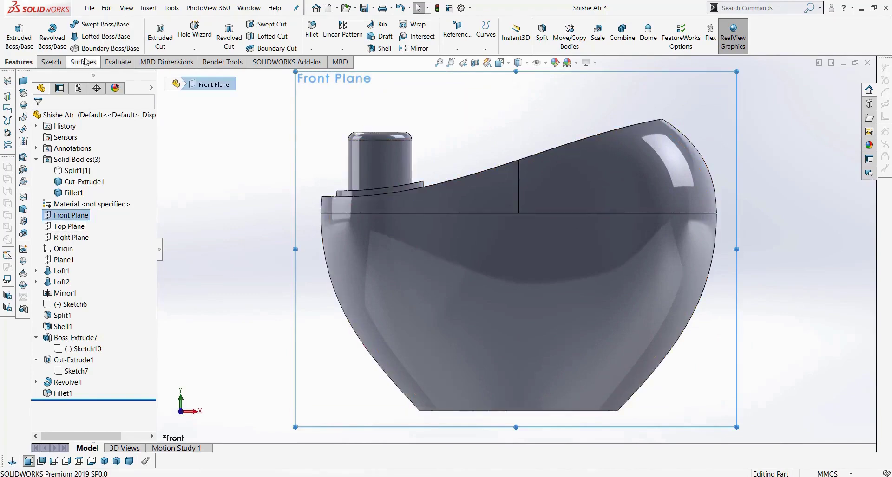
click(51, 62)
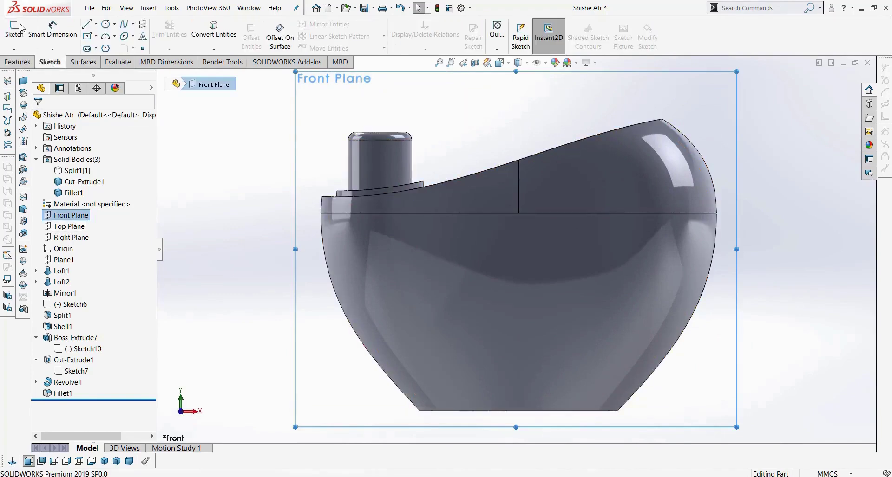
click(14, 32)
click(106, 24)
scroll(353, 149, down, 3)
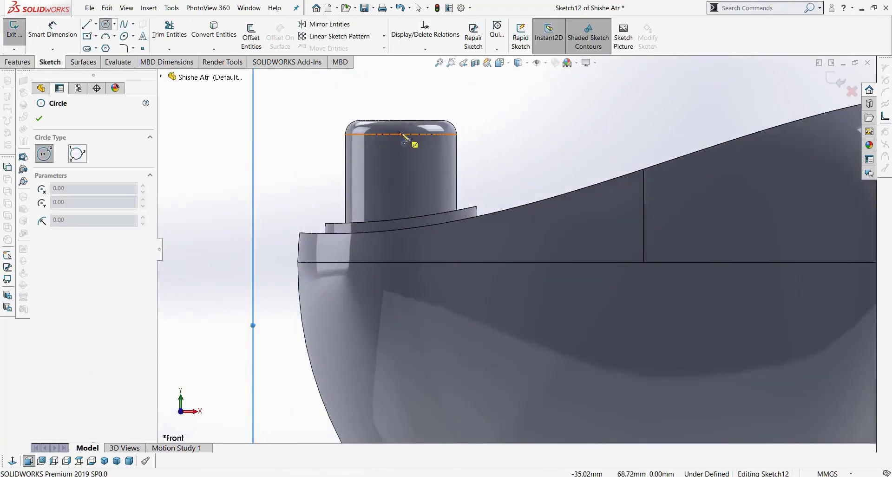
click(400, 134)
click(401, 158)
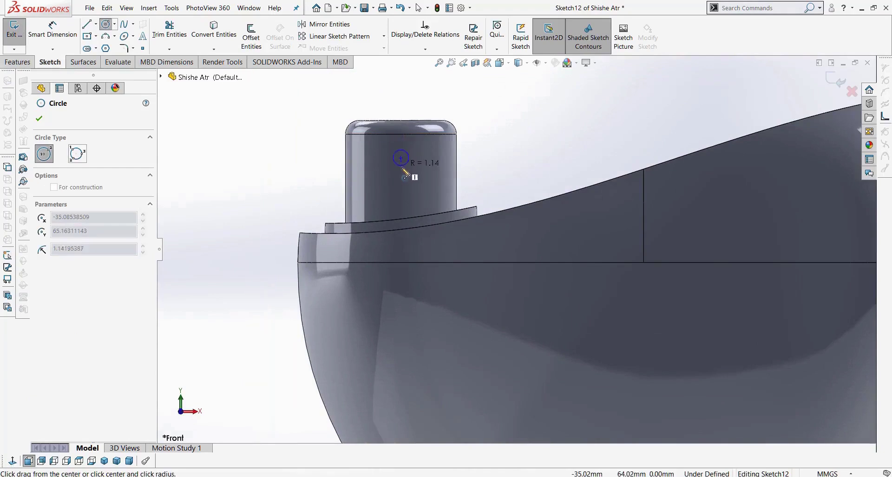
click(403, 173)
scroll(398, 225, up, 3)
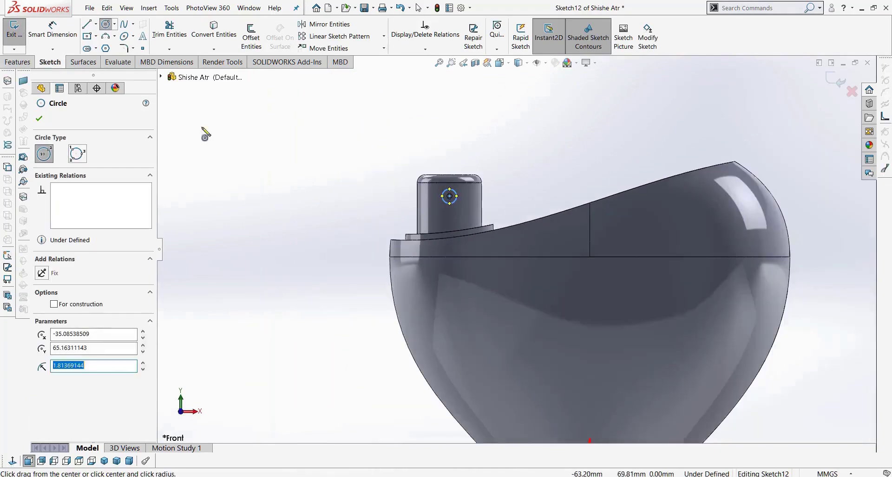
Step: Cut the circle 0.30 mm deep into the cylinder, starting the extruded cut from the cylinder's side face
click(18, 62)
click(160, 37)
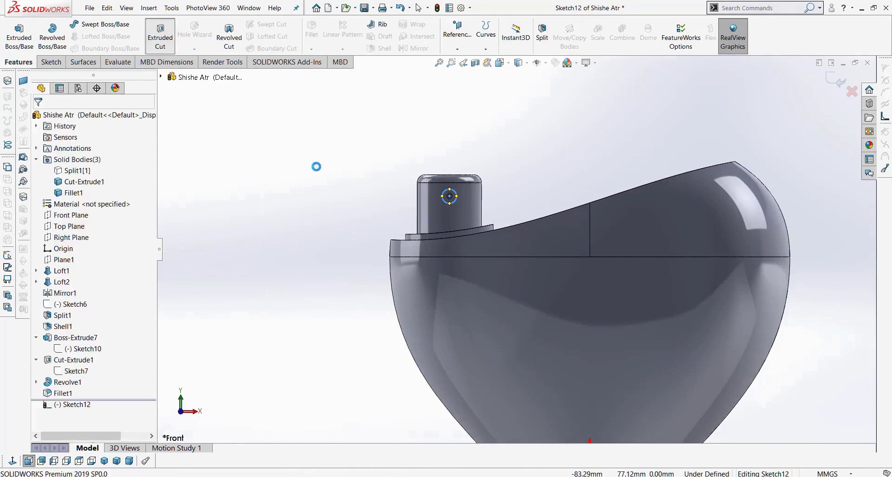
click(97, 150)
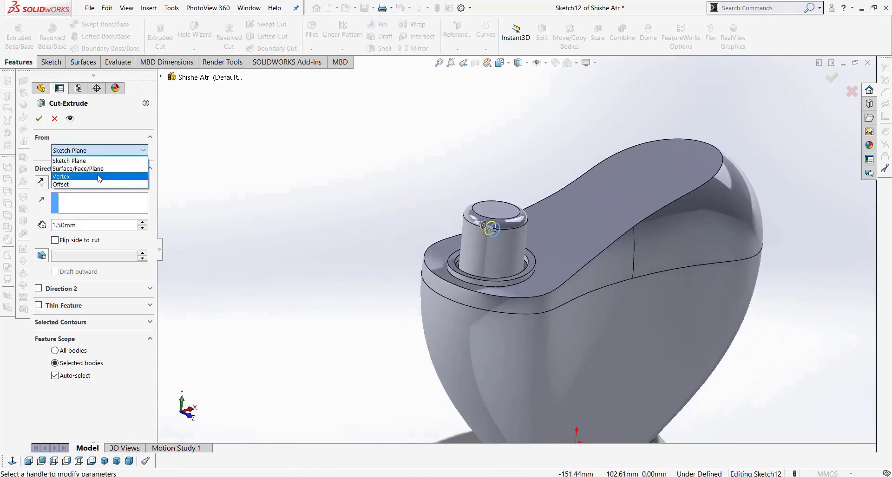
click(74, 163)
click(515, 241)
scroll(524, 247, down, 3)
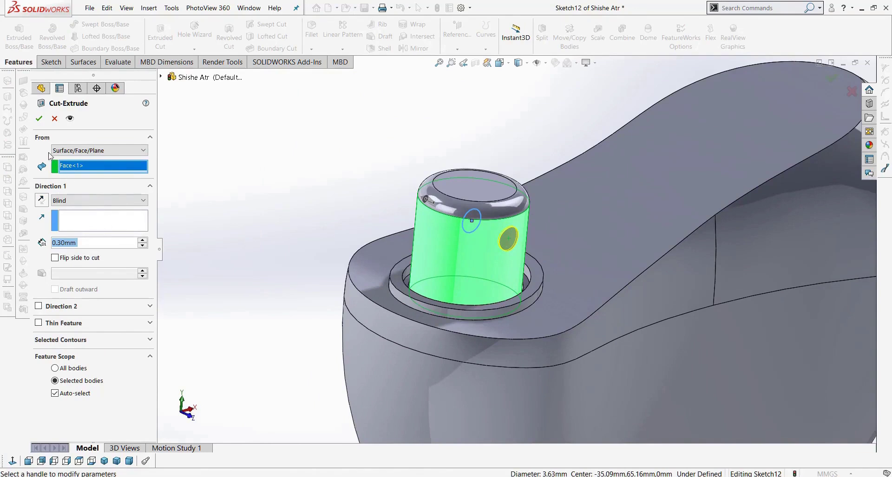
click(39, 119)
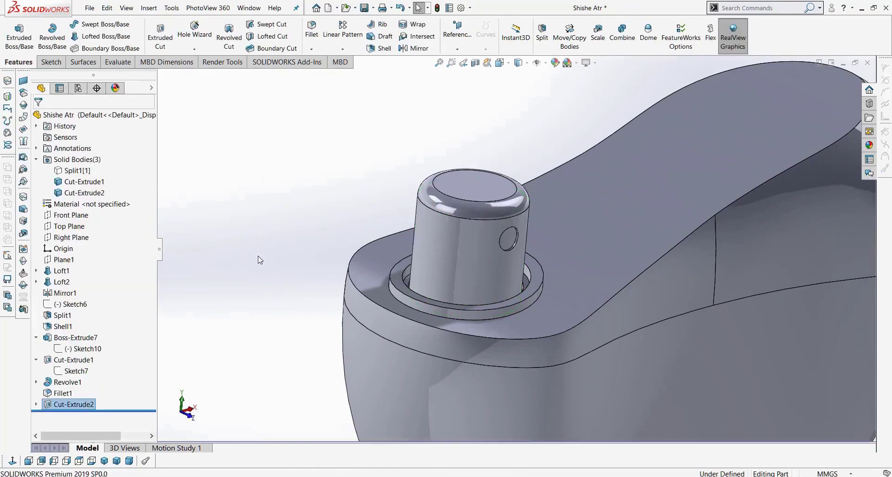
Step: Sketch a small circle of about 0.4 mm radius on the Front Plane, near the center of the round recess
click(70, 215)
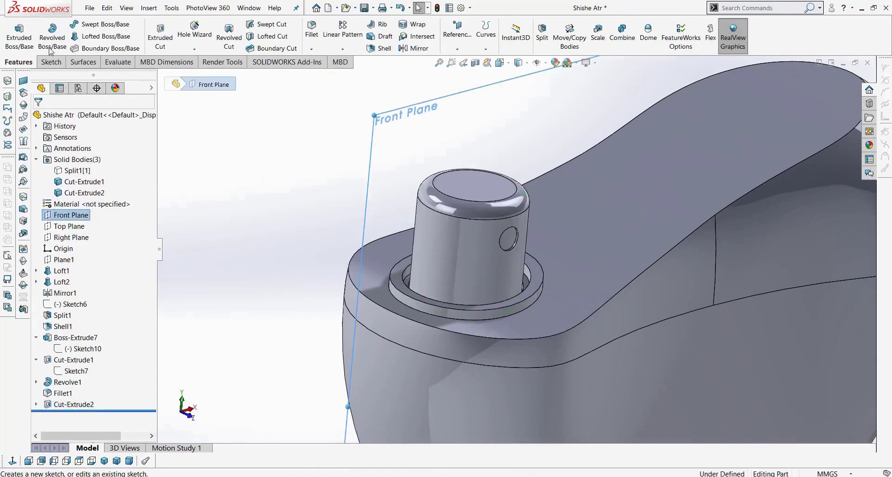
click(51, 62)
click(14, 30)
click(106, 23)
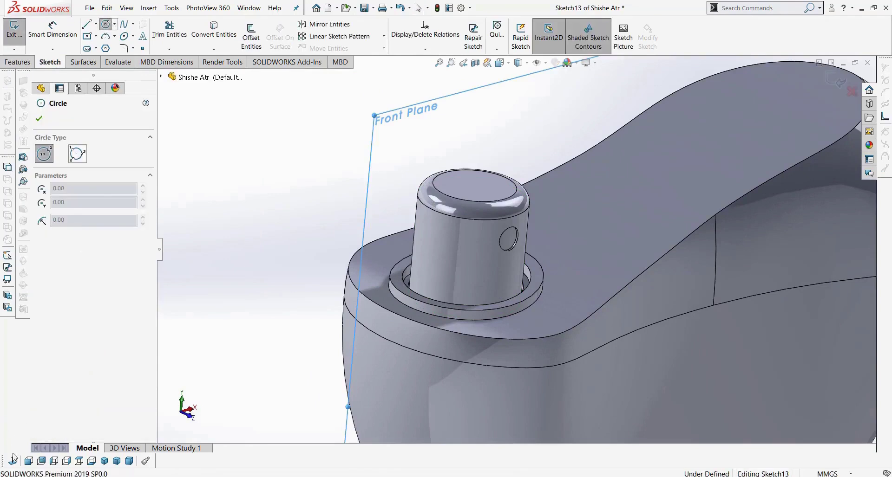
scroll(404, 177, down, 4)
scroll(429, 186, down, 4)
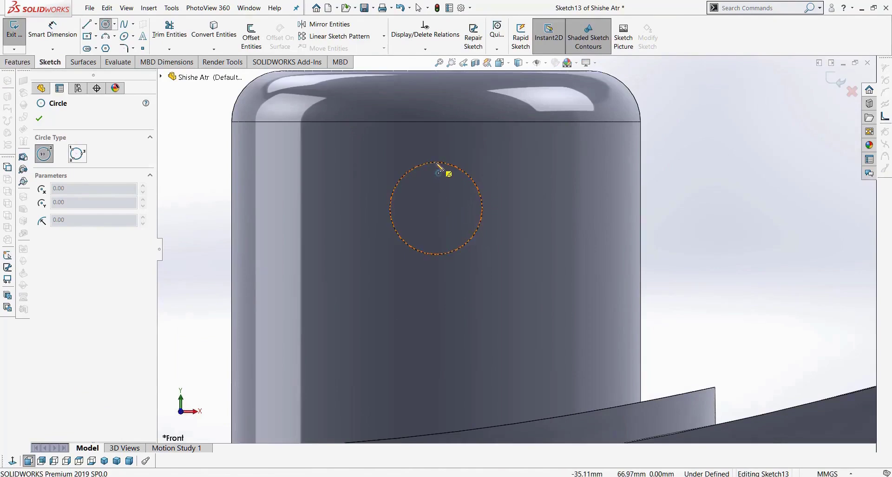
click(437, 209)
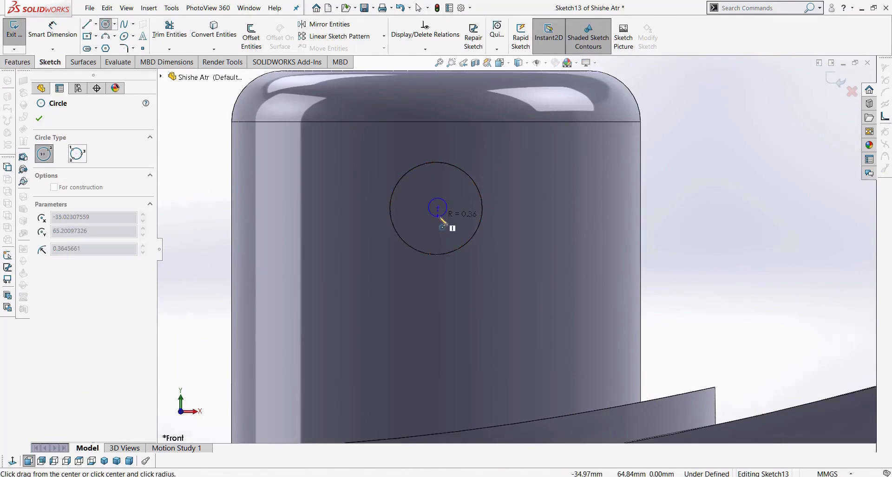
click(439, 217)
key(Escape)
Step: Show the round recess's sketch and make the small circle concentric with its circle
scroll(322, 193, up, 3)
middle_drag(352, 211, 207, 181)
click(37, 405)
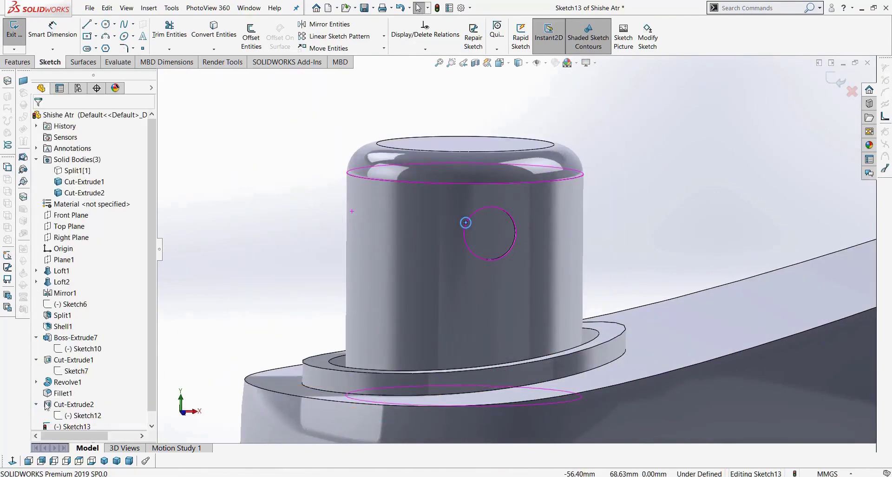
right_click(66, 415)
click(73, 353)
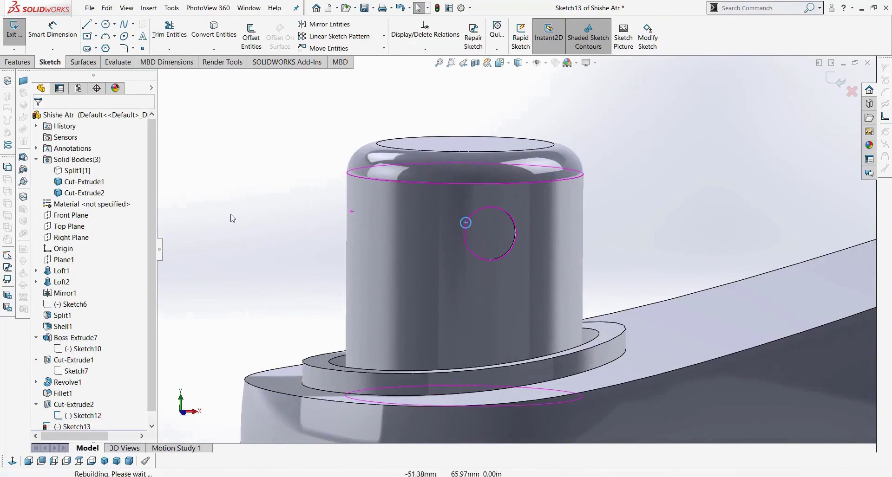
click(450, 200)
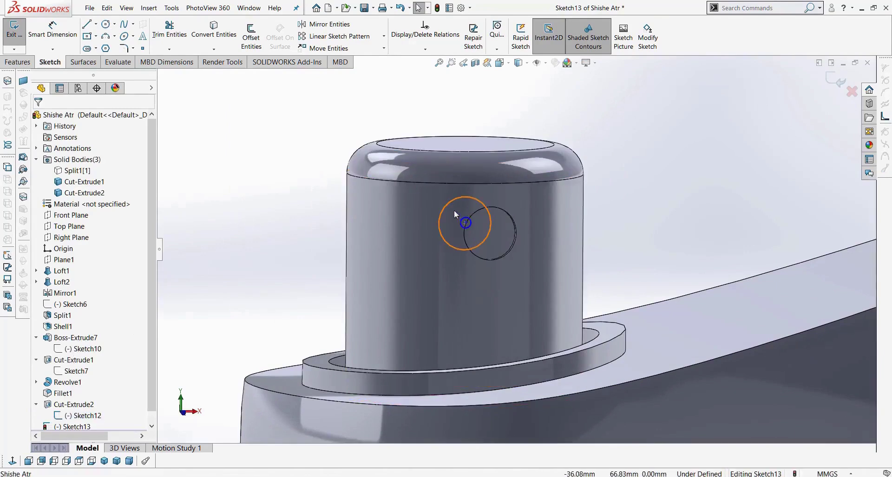
ctrl+click(450, 229)
click(41, 310)
click(29, 461)
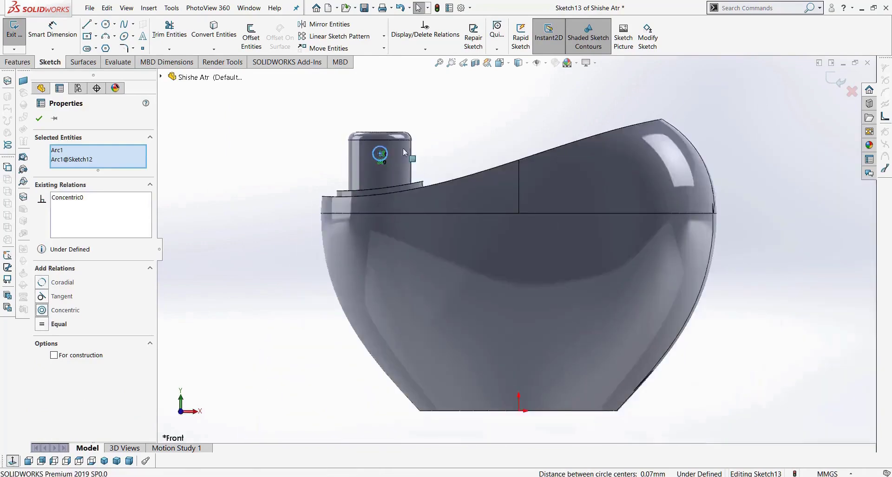
Step: Shrink the small concentric circle by eye while keeping it centered in the recess circle
scroll(403, 150, down, 10)
scroll(478, 209, down, 3)
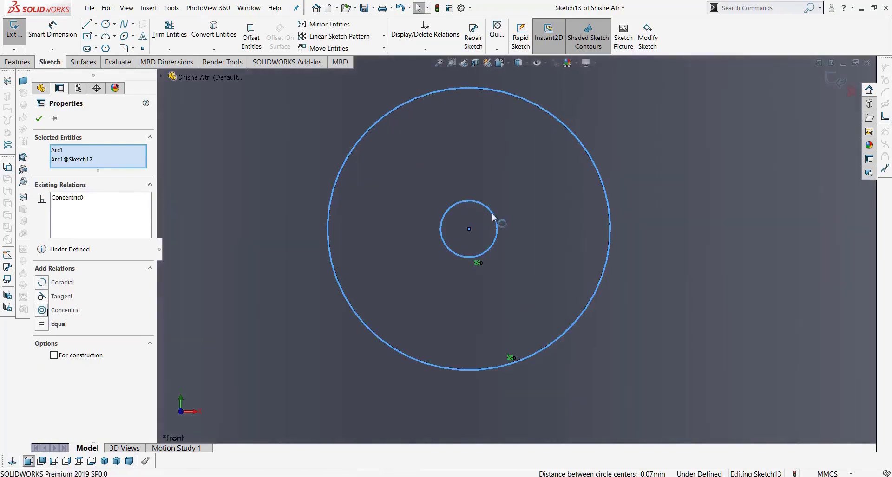
click(492, 214)
drag(492, 213, 481, 225)
Step: Cut the small circle from the sketch plane out through the round recess with a blind depth slightly over 15 mm
click(16, 61)
click(157, 36)
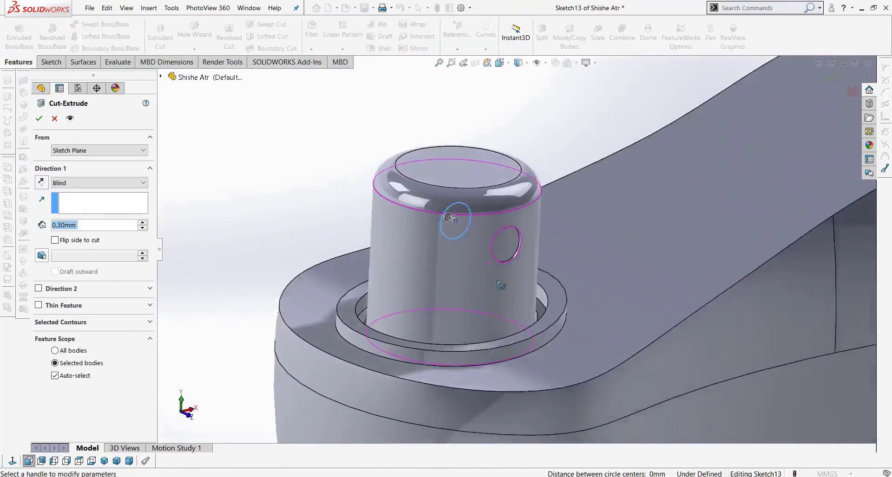
drag(428, 212, 572, 272)
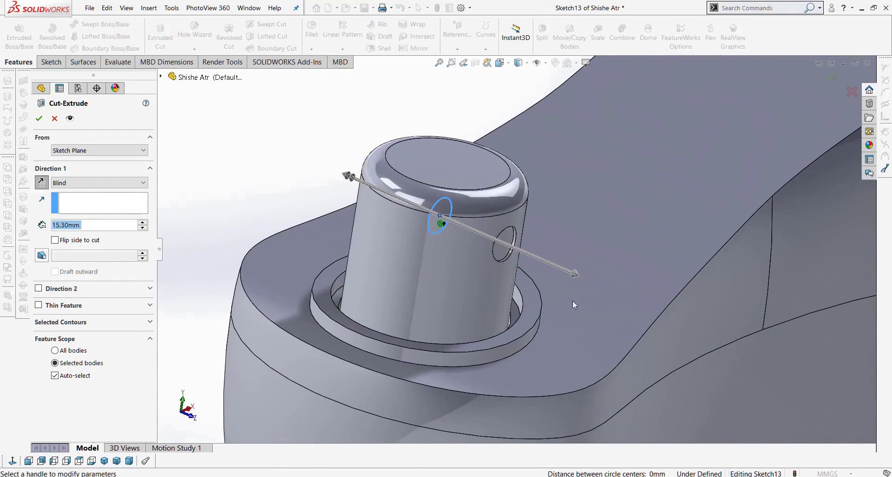
middle_drag(548, 244, 557, 220)
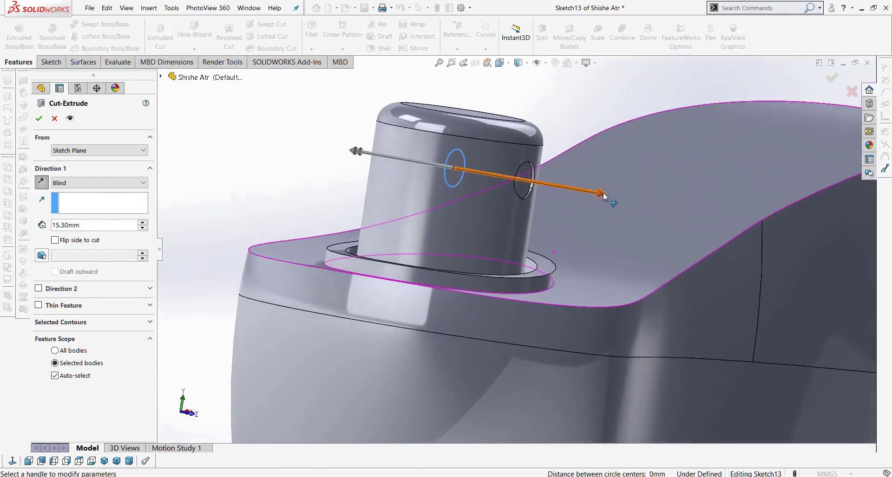
drag(603, 196, 610, 197)
click(39, 118)
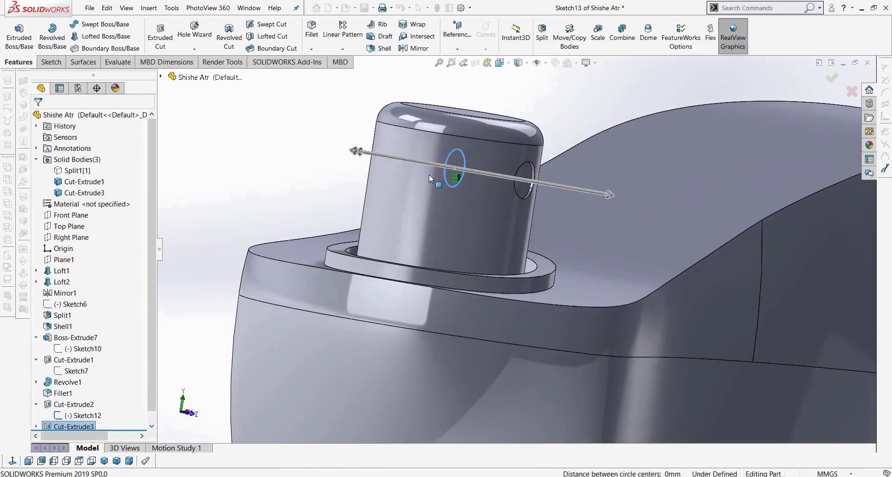
Step: Check the nozzle hole in the cylinder's side and hide the round recess's sketch
scroll(576, 139, up, 1)
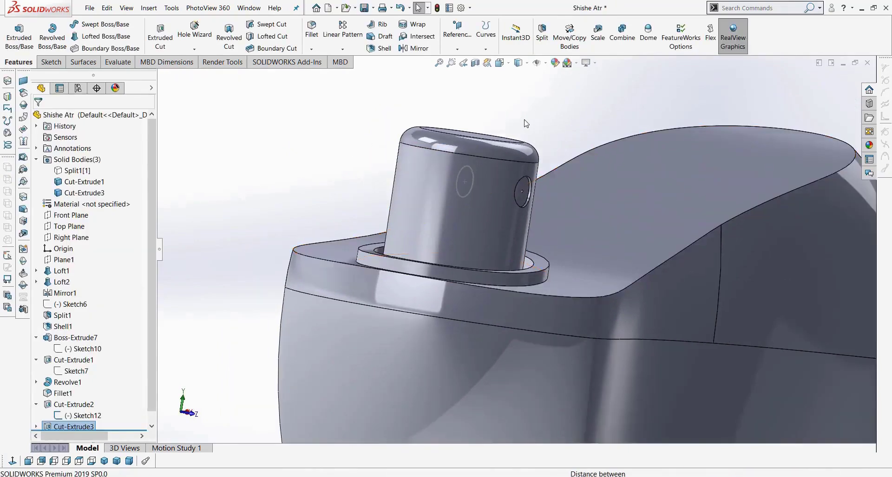
middle_drag(525, 121, 455, 211)
scroll(405, 187, down, 5)
scroll(438, 216, up, 5)
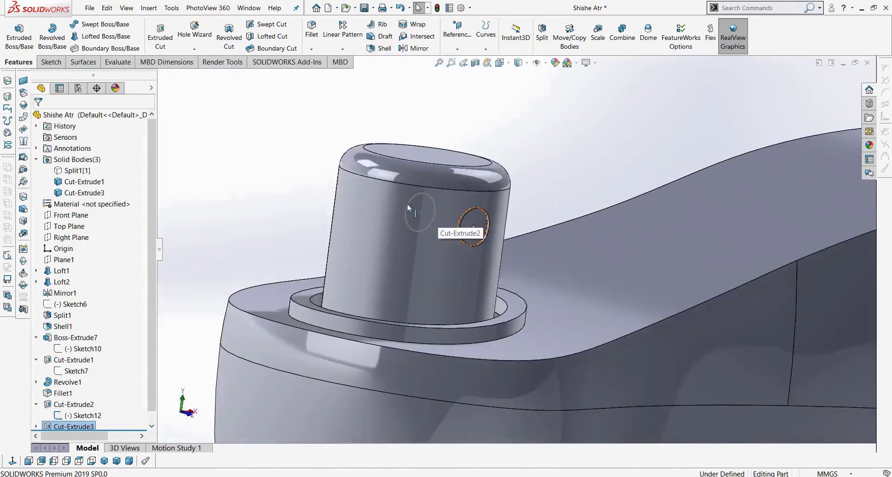
right_click(80, 416)
click(89, 333)
scroll(328, 133, up, 4)
mouse_move(348, 143)
middle_down()
mouse_move(327, 202)
mouse_move(406, 163)
mouse_move(352, 161)
middle_up()
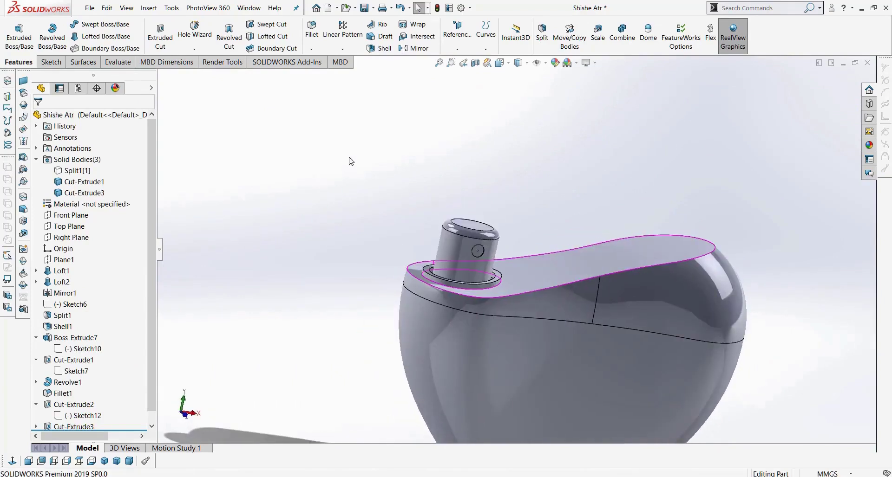
Step: Show the cap body and display hidden lines as visible to check how the nozzle fits inside the cap
right_click(82, 172)
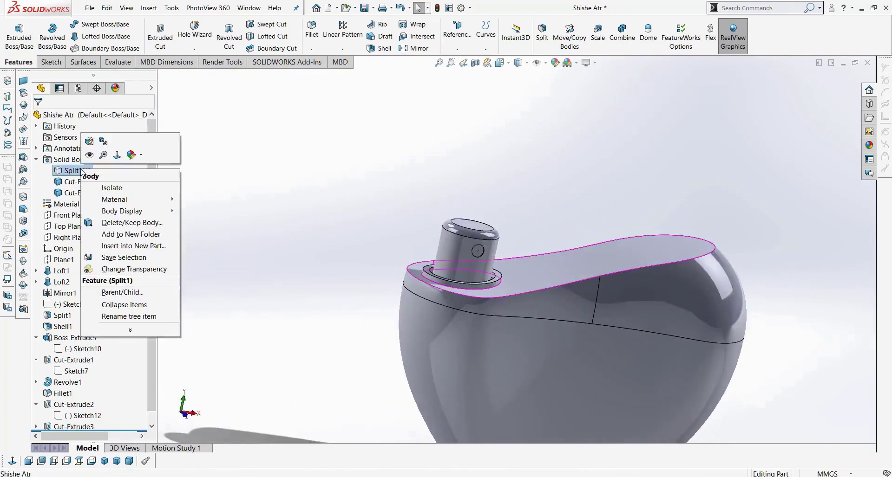
click(88, 155)
mouse_move(372, 235)
middle_down()
mouse_move(376, 186)
mouse_move(370, 241)
mouse_move(385, 234)
middle_up()
click(519, 64)
click(519, 120)
middle_drag(563, 201, 540, 207)
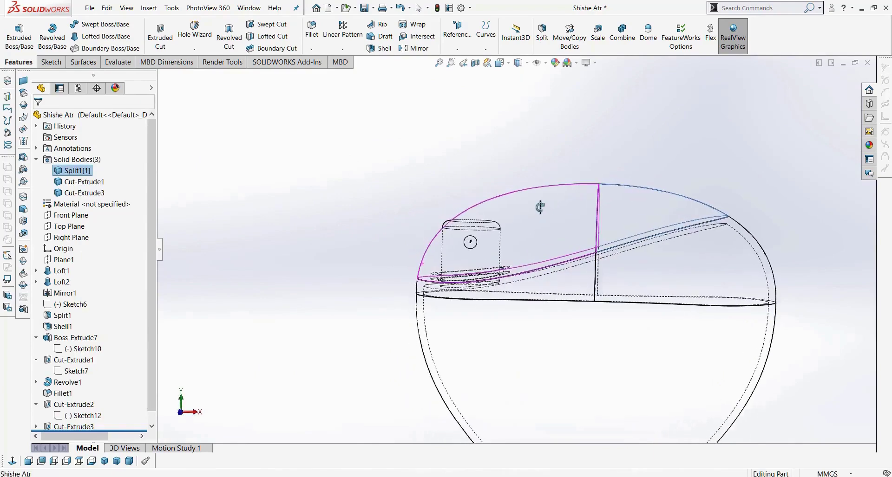
scroll(100, 399, down, 1)
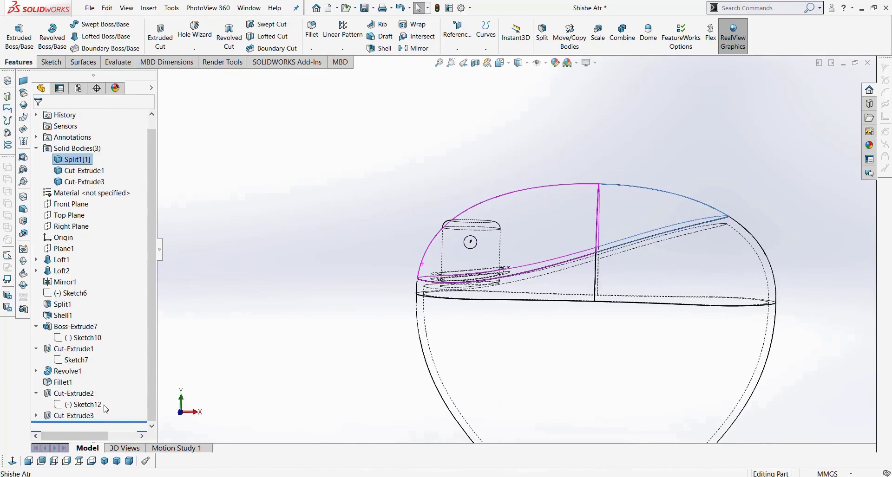
scroll(470, 276, down, 3)
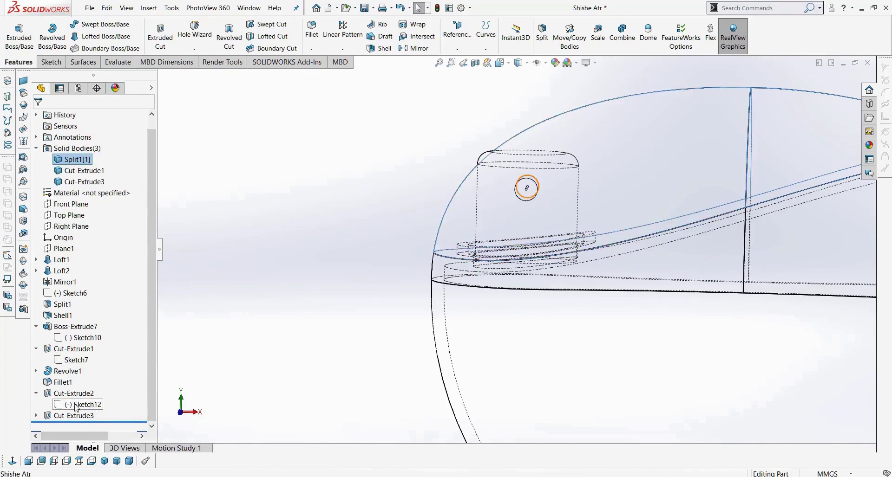
click(267, 300)
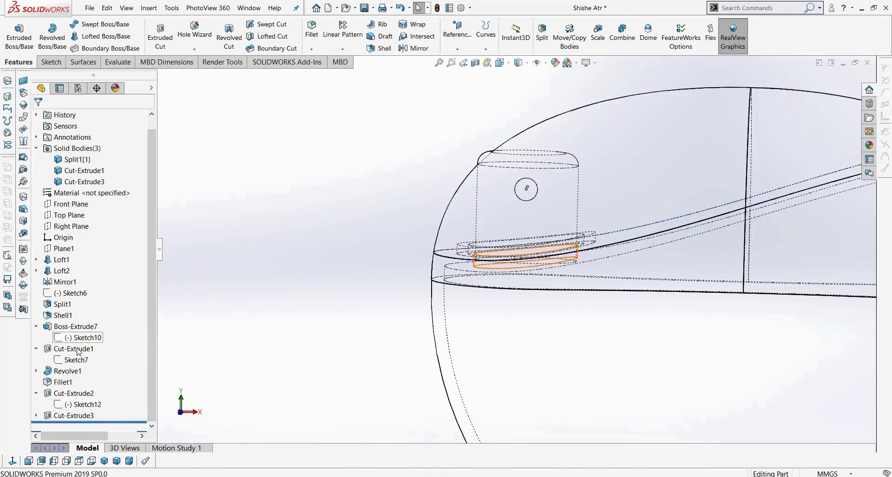
Step: Edit the nozzle's revolve sketch and lower the profile's top edge by eye to fit under the cap, then rebuild
click(36, 371)
right_click(75, 381)
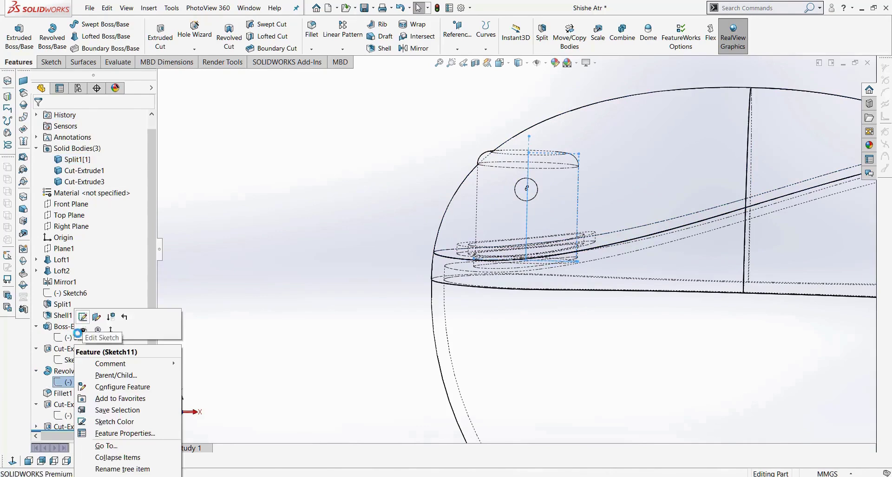
click(77, 320)
click(15, 459)
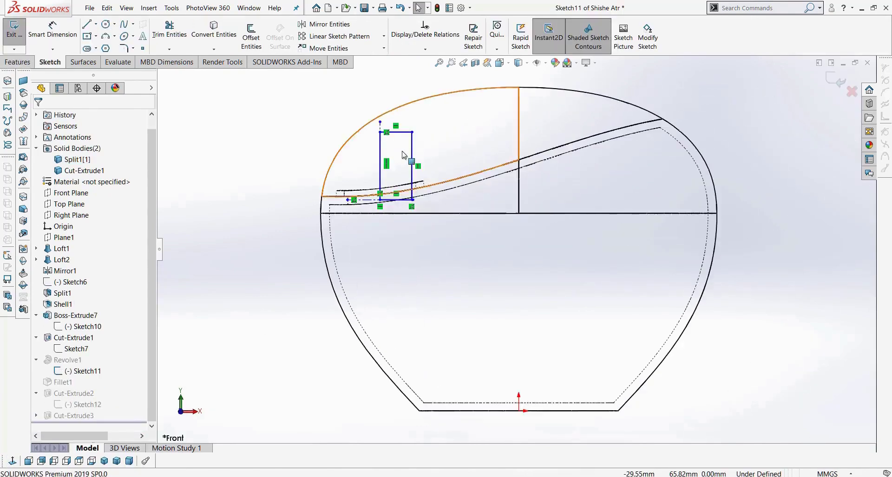
drag(405, 135, 406, 156)
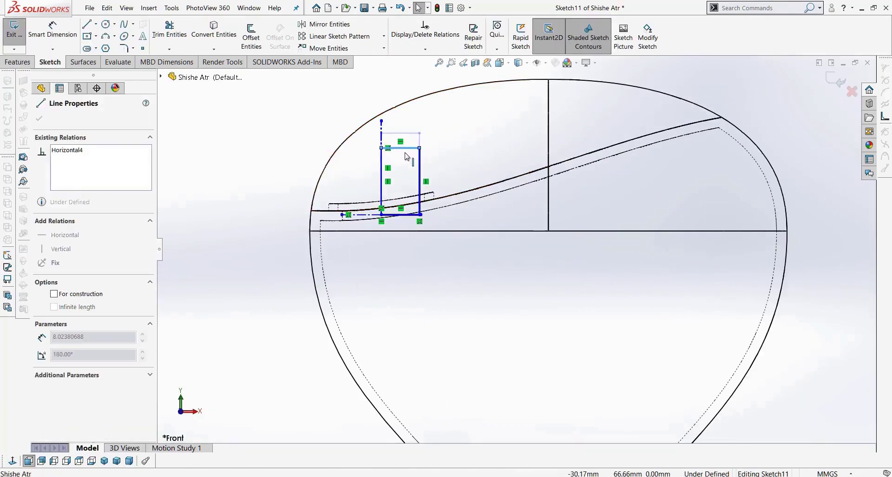
click(834, 80)
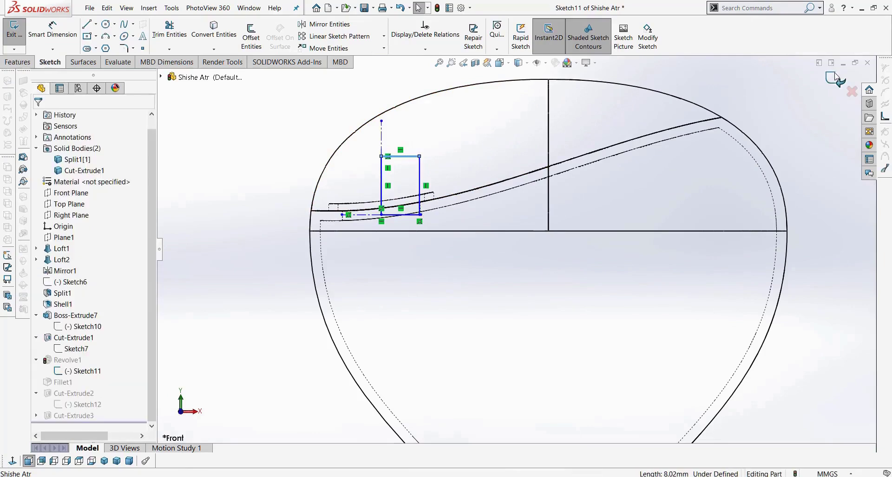
click(446, 251)
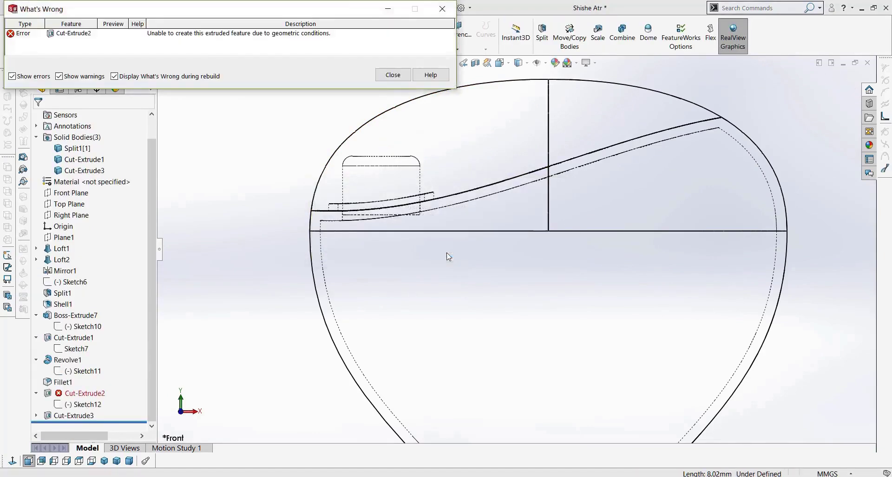
click(393, 75)
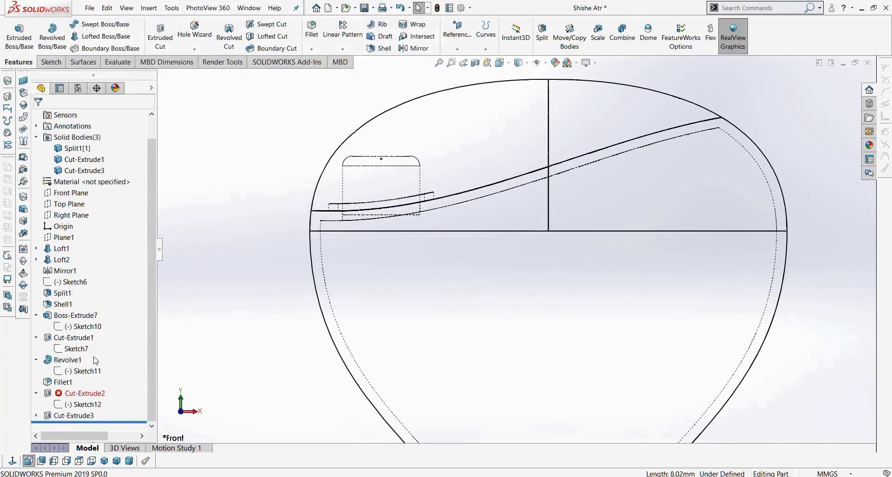
Step: Edit the round recess's sketch and move its circle down by eye onto the nozzle's straight side wall
right_click(85, 407)
click(95, 317)
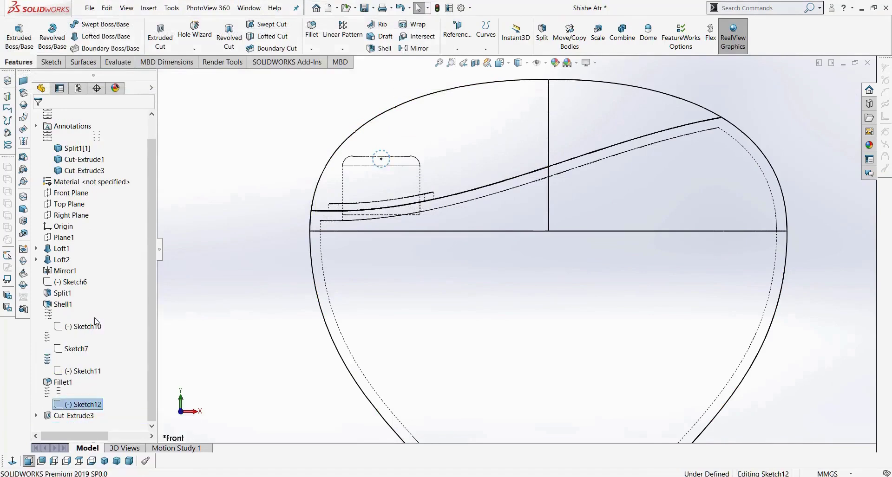
scroll(381, 159, down, 8)
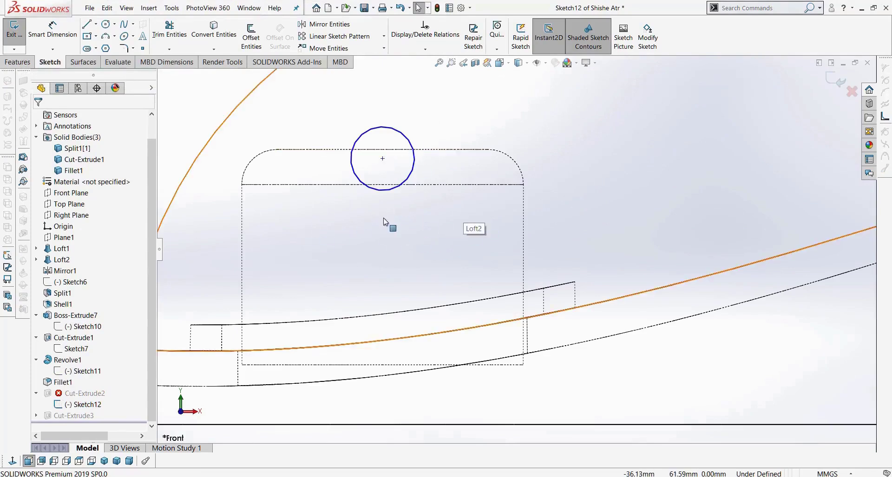
drag(382, 161, 383, 234)
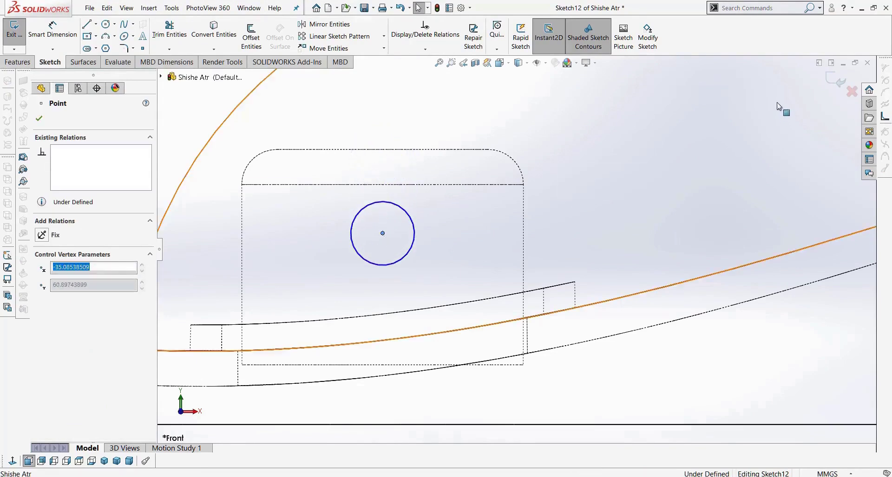
click(834, 80)
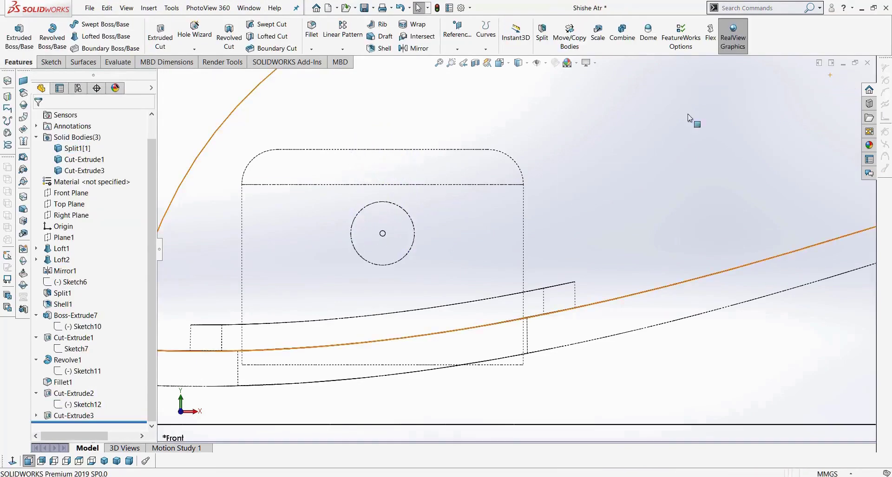
Step: Switch to shaded with edges, hide the cap body and inspect the shortened nozzle and its side recess
middle_drag(435, 242, 325, 228)
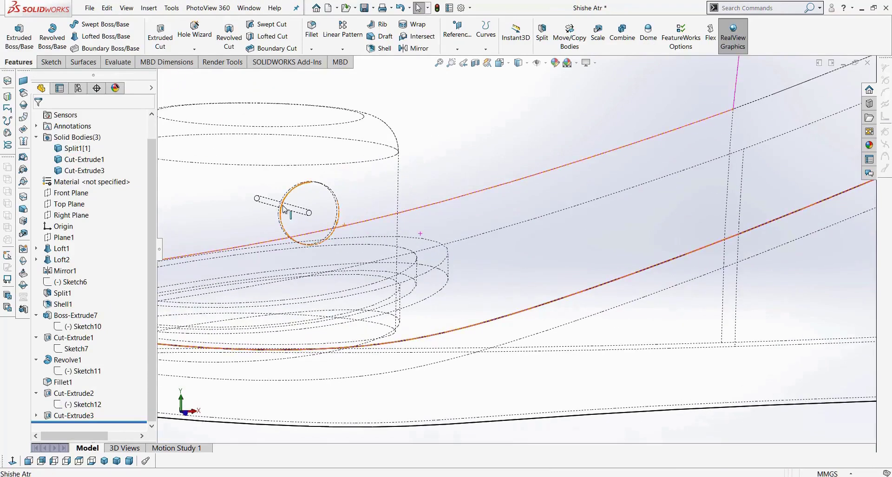
click(518, 63)
click(519, 73)
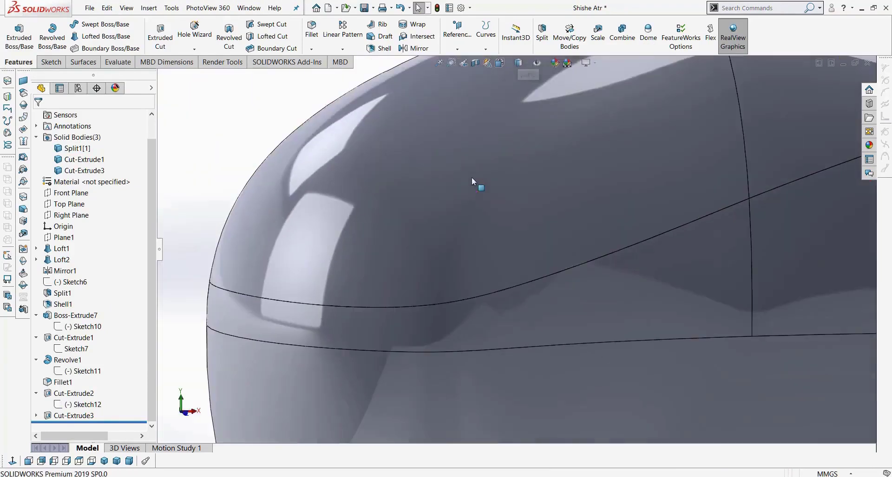
right_click(428, 140)
click(450, 126)
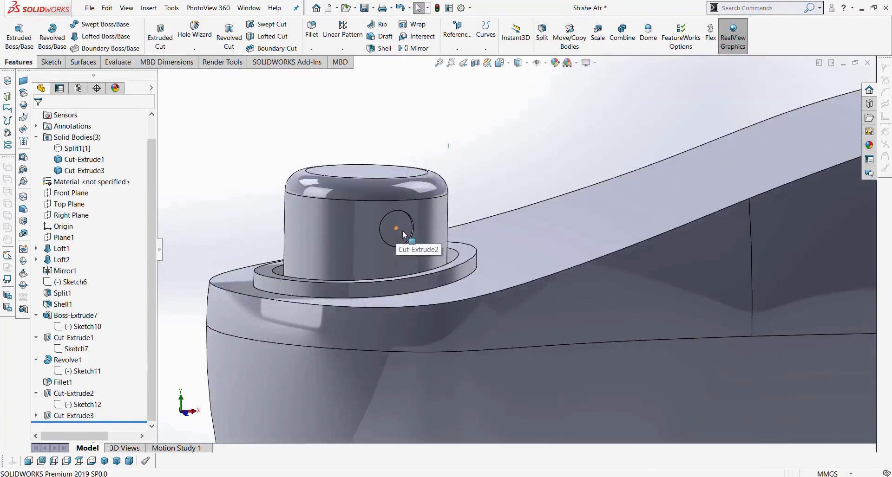
scroll(403, 234, down, 3)
scroll(465, 223, up, 5)
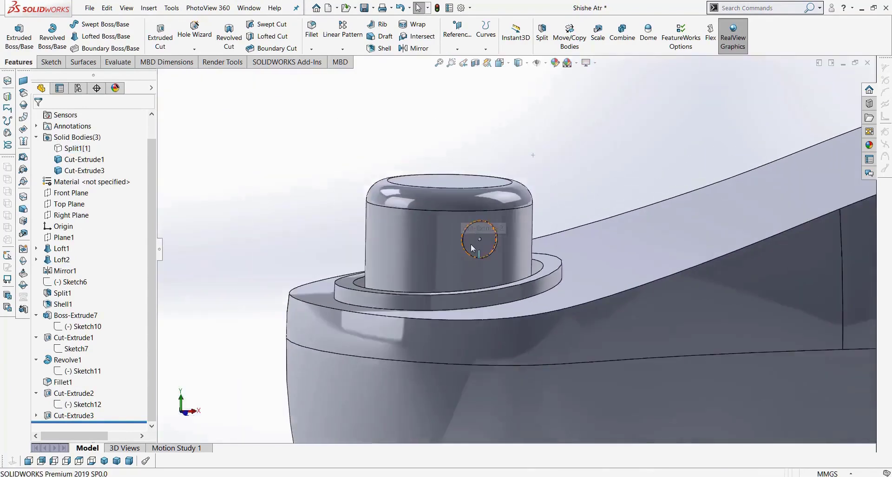
scroll(298, 230, up, 5)
middle_drag(323, 252, 302, 309)
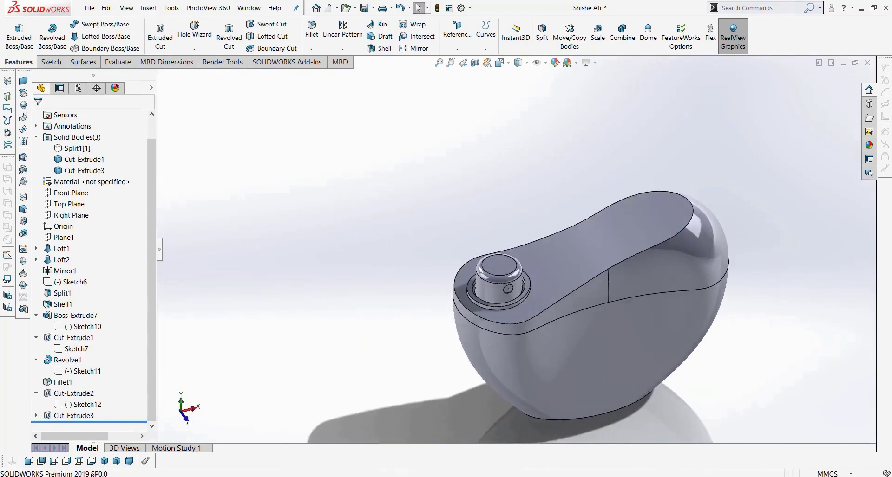
click(106, 461)
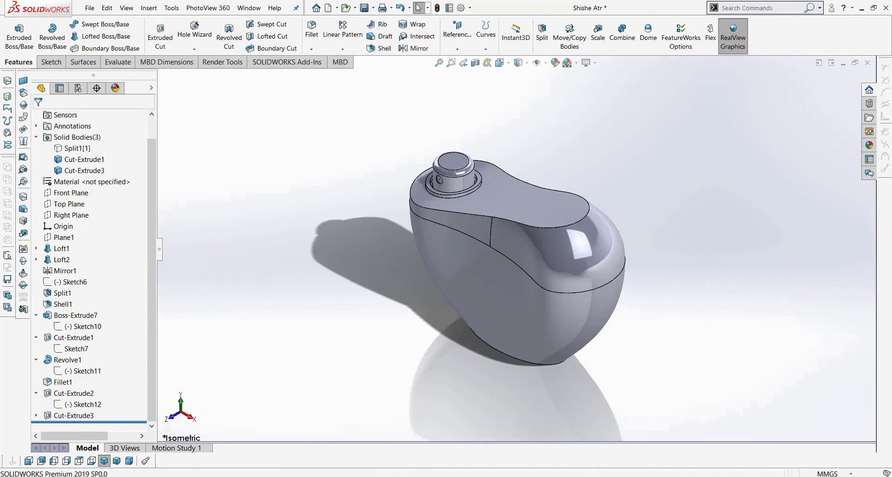
middle_drag(320, 358, 339, 334)
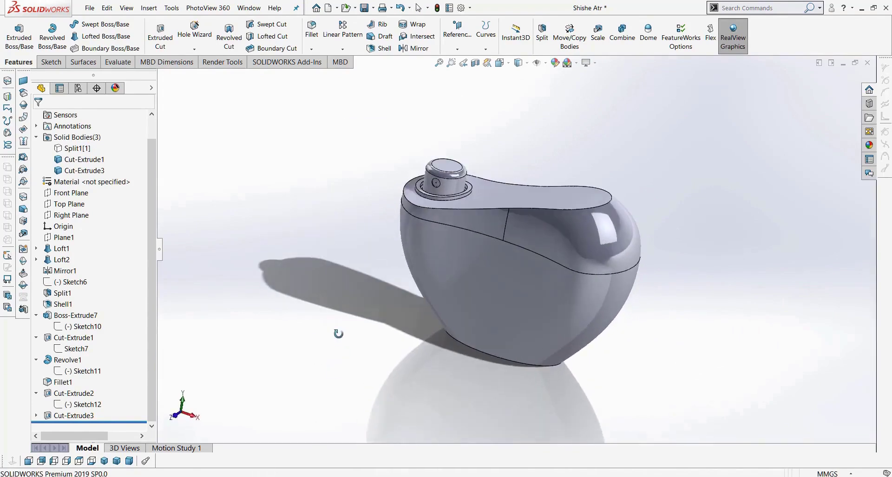
Step: Show the cap body again with hidden lines visible and check the shortened nozzle's clearance under it
right_click(78, 148)
click(87, 136)
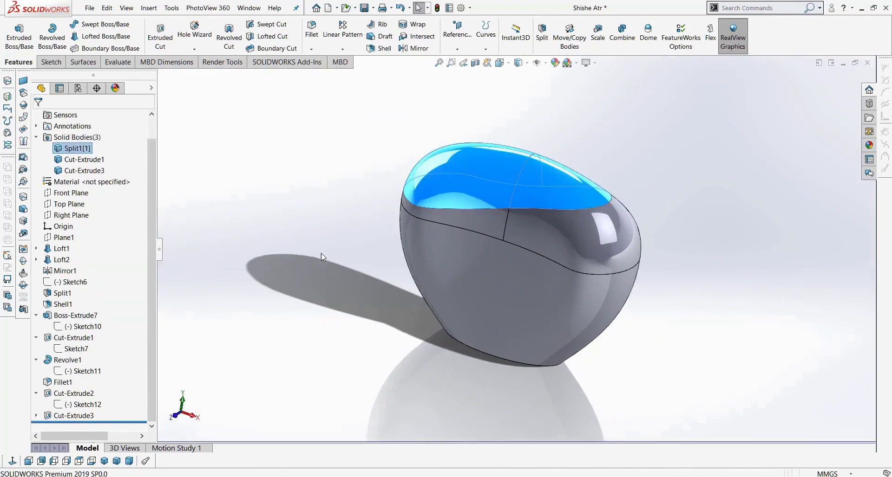
middle_drag(321, 254, 327, 240)
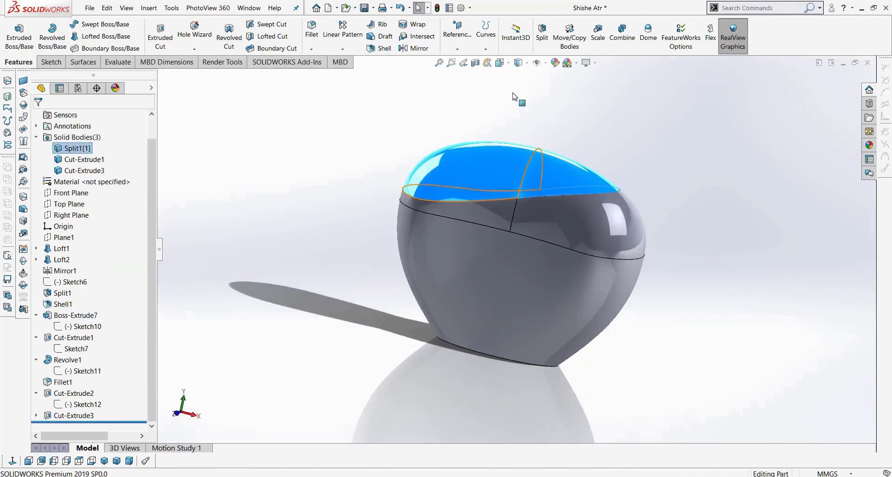
click(522, 64)
click(522, 117)
middle_drag(485, 205, 473, 254)
scroll(436, 227, down, 8)
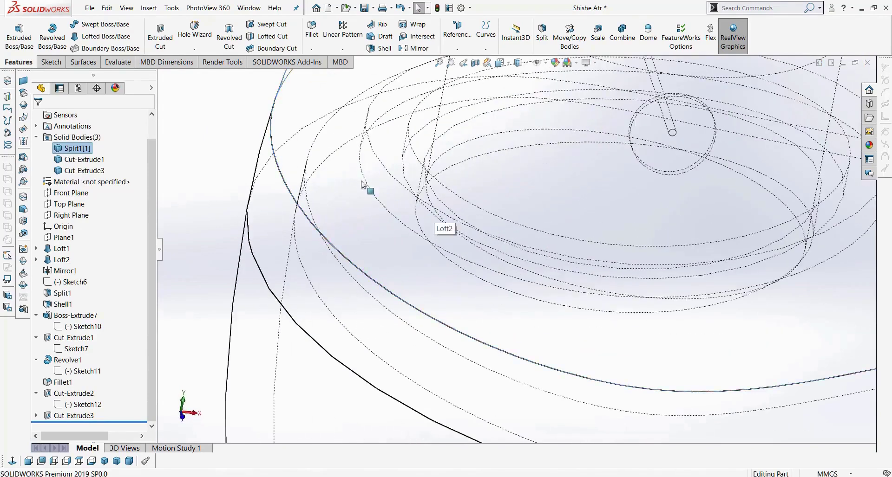
scroll(447, 238, up, 5)
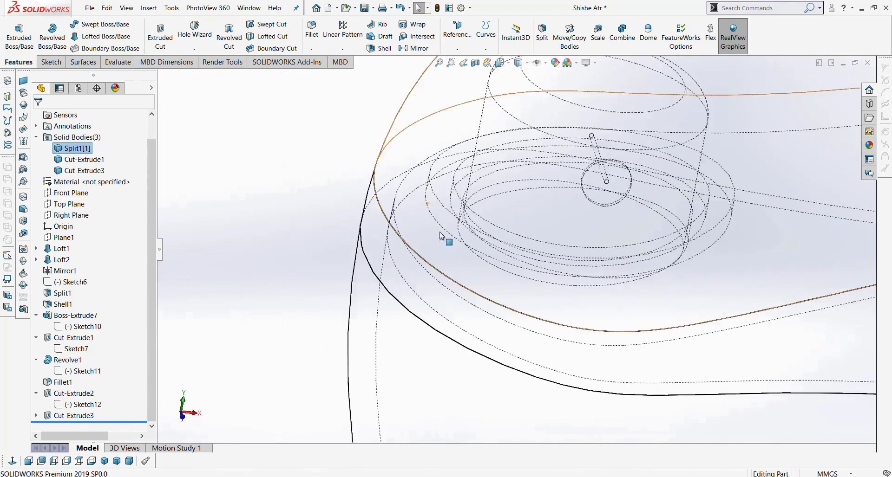
mouse_move(503, 224)
middle_down()
mouse_move(511, 214)
mouse_move(500, 225)
mouse_move(509, 223)
middle_up()
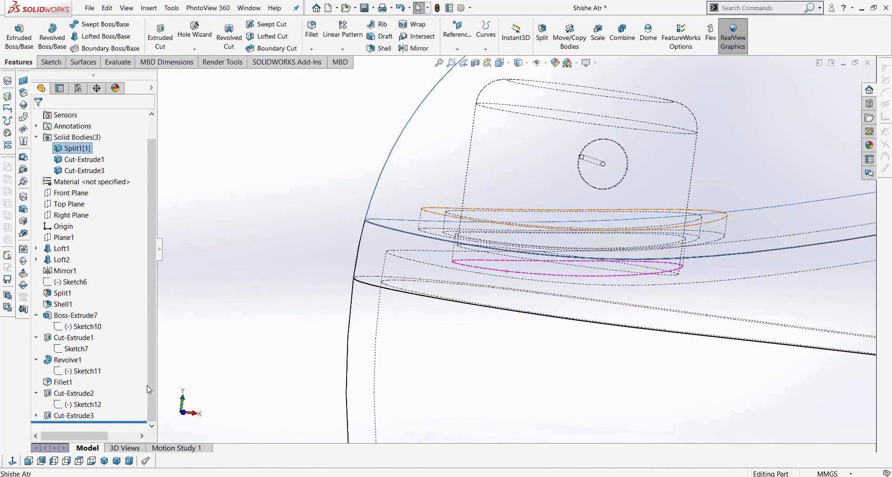
scroll(426, 310, up, 3)
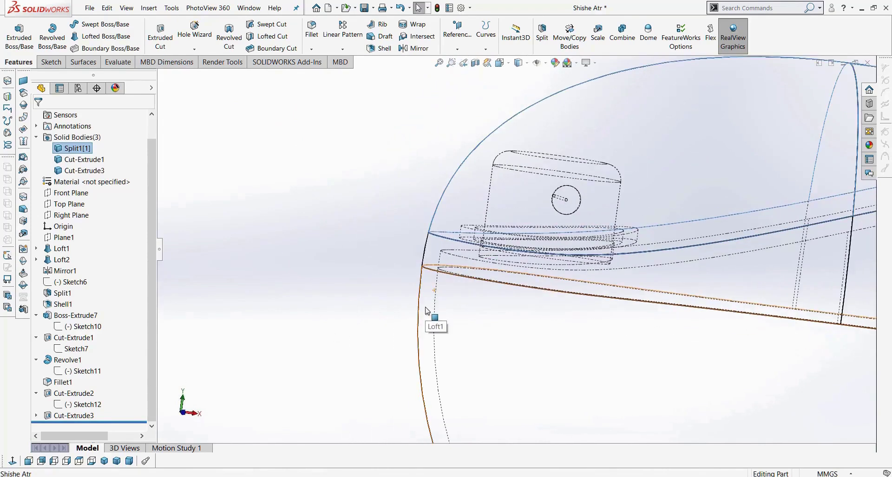
scroll(432, 318, up, 3)
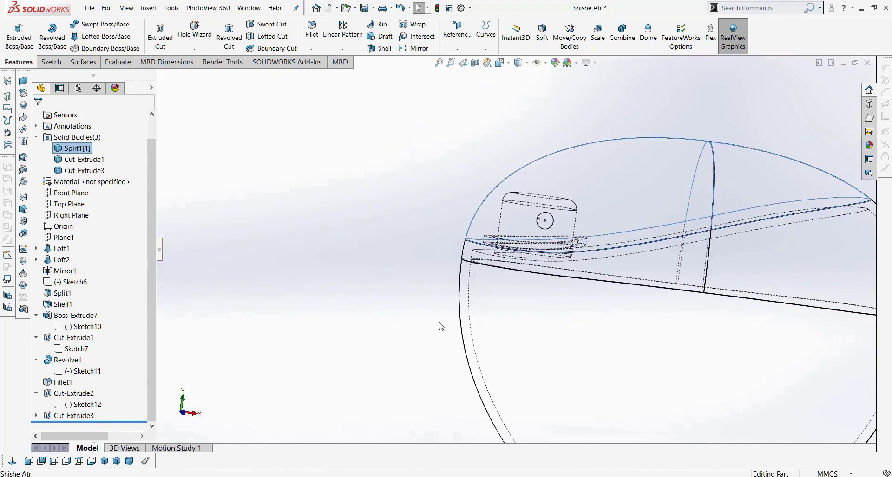
Step: Hide the main bottle body, keeping the cap and the nozzle displayed
right_click(570, 312)
click(592, 246)
middle_drag(592, 246, 585, 180)
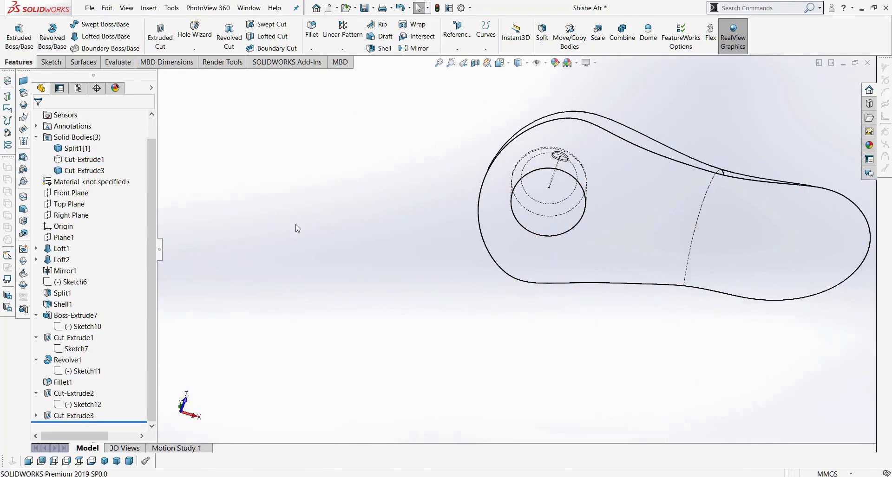
Step: Sketch a circle of about 11.2 mm radius on the Top Plane, centred on the nozzle
click(69, 204)
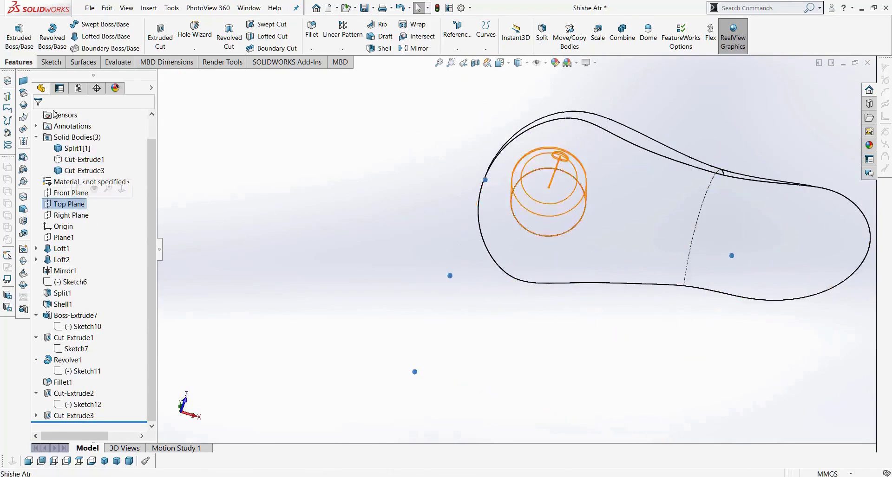
click(51, 62)
click(14, 33)
click(12, 462)
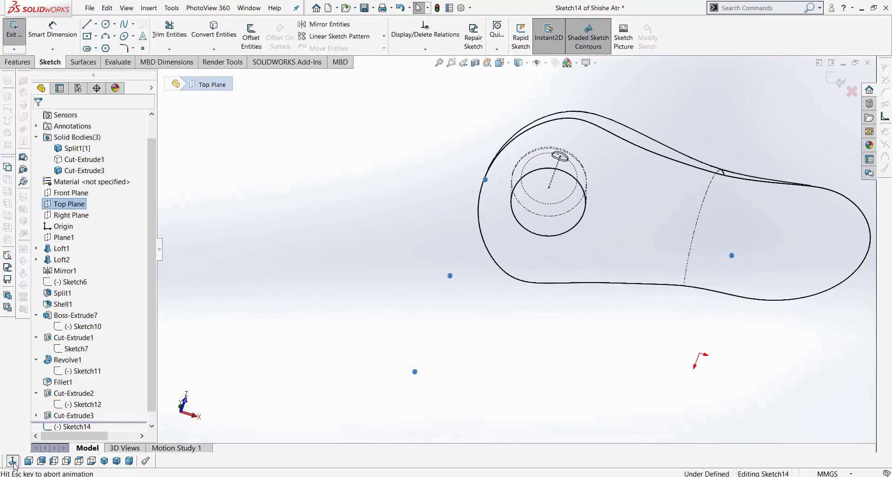
scroll(442, 239, down, 5)
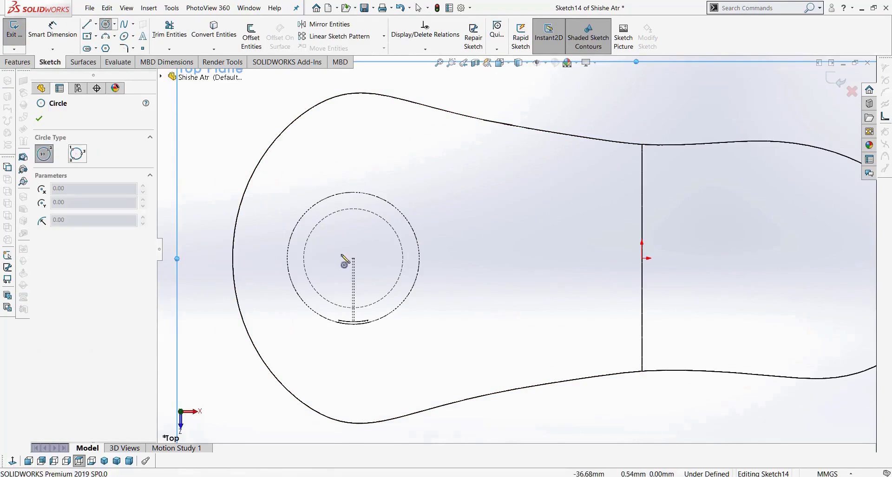
scroll(356, 262, down, 3)
scroll(356, 262, down, 3)
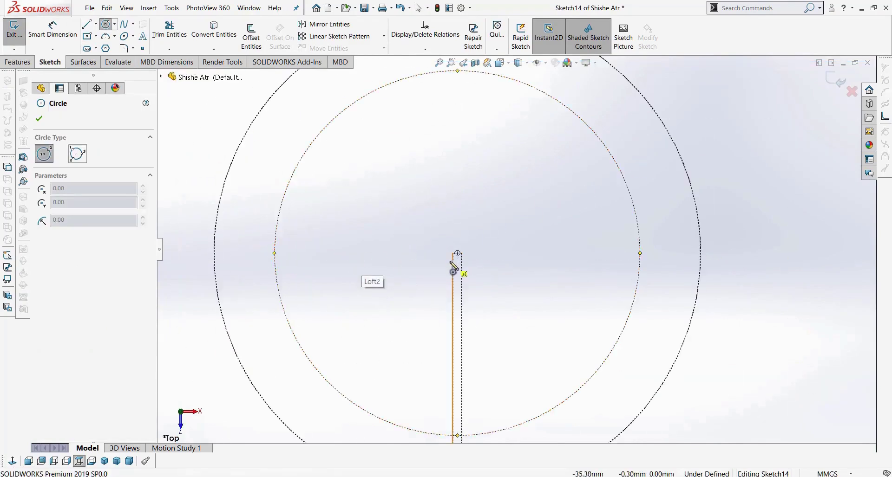
click(457, 253)
scroll(596, 268, up, 5)
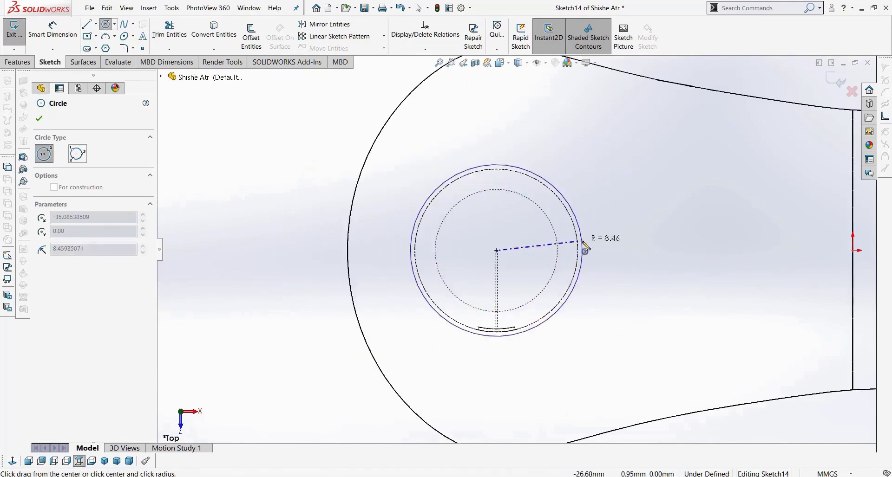
click(609, 236)
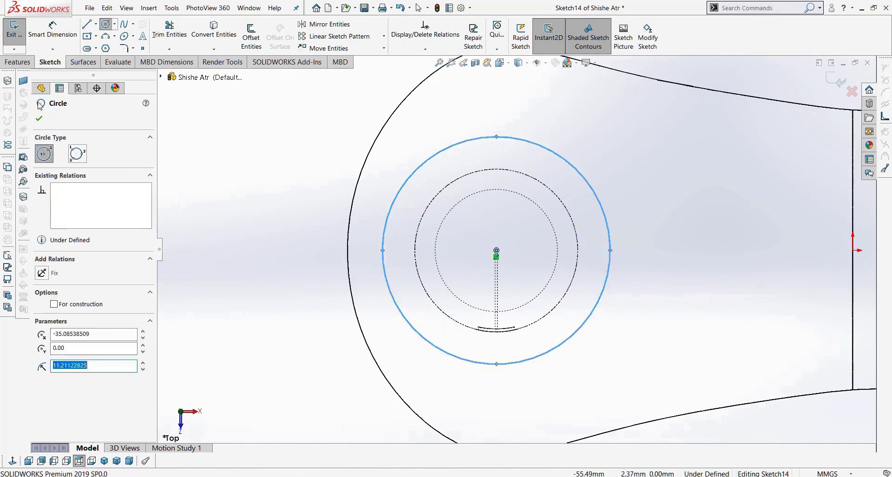
Step: Set up an extruded cut of the circle that starts from the cap's underside face and runs blind into the cap
click(26, 65)
click(159, 36)
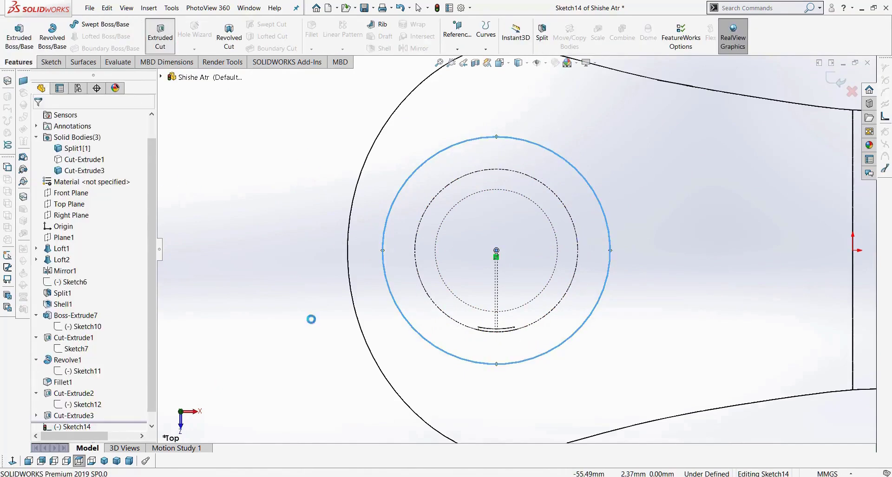
middle_drag(343, 351, 330, 426)
middle_drag(342, 347, 397, 355)
click(77, 153)
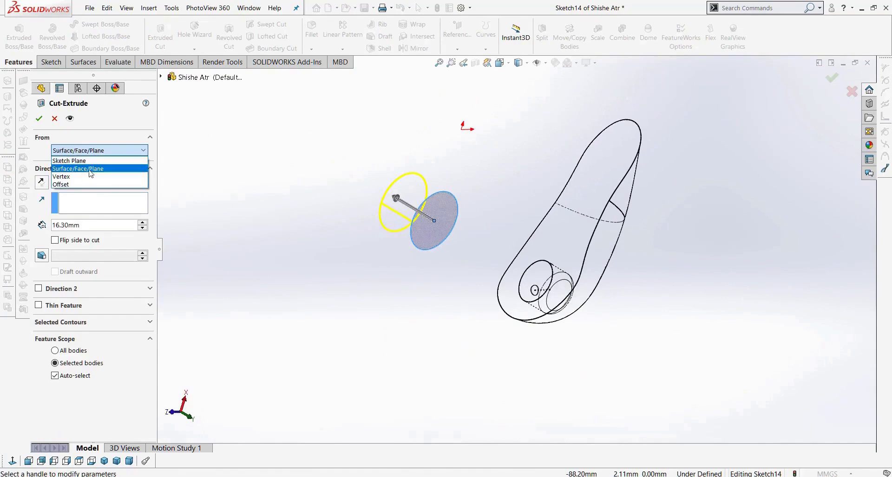
click(90, 172)
click(548, 245)
middle_drag(576, 304, 629, 308)
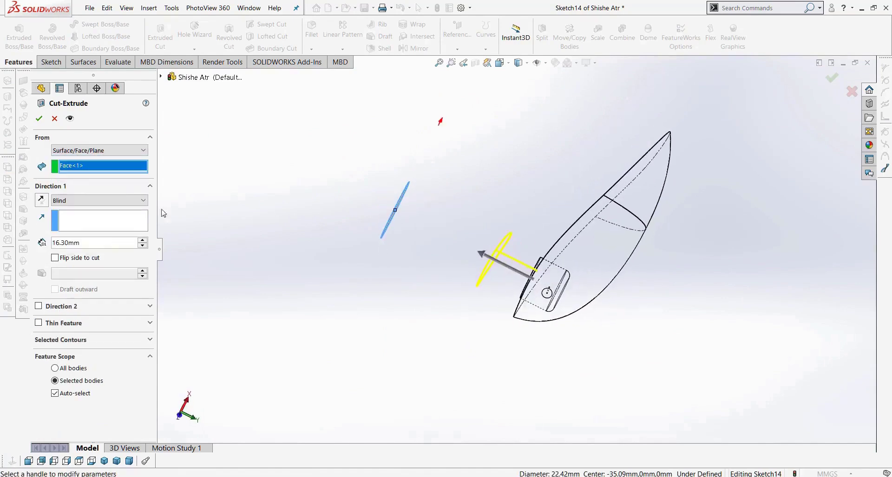
click(40, 201)
scroll(589, 321, down, 5)
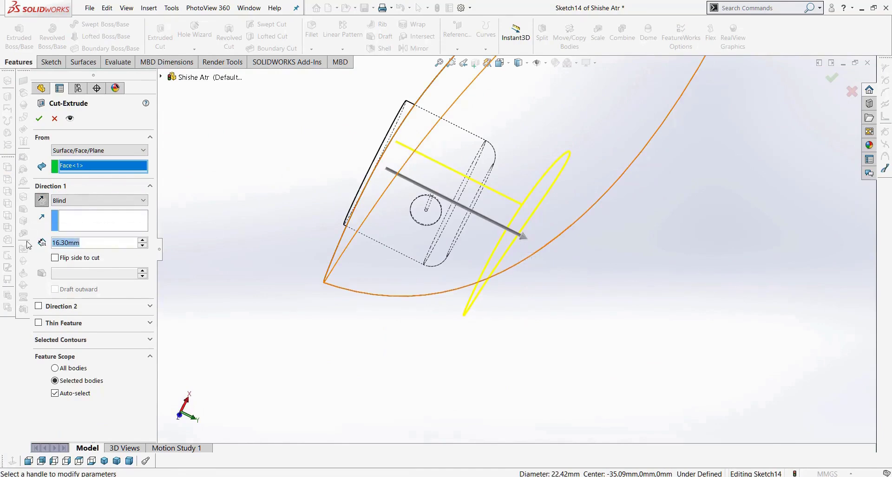
Step: Set the depth of the blind cut to 2 mm
drag(522, 241, 478, 223)
middle_drag(540, 330, 488, 246)
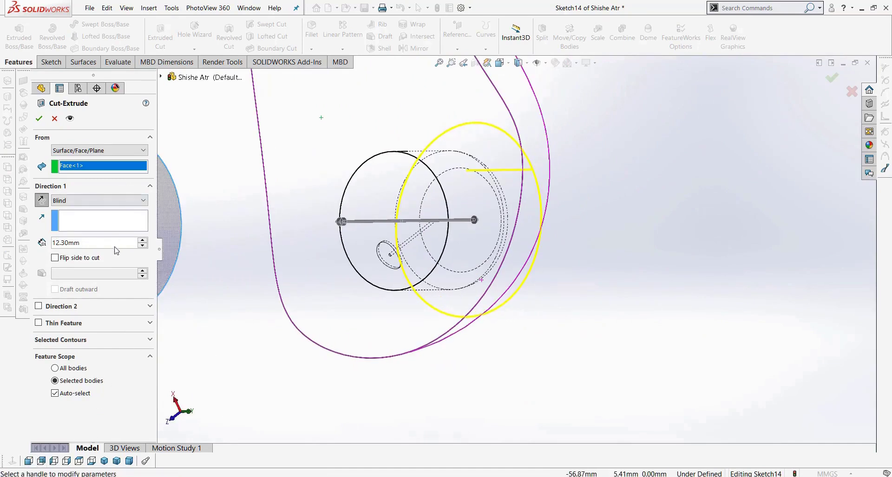
text(2)
key(Return)
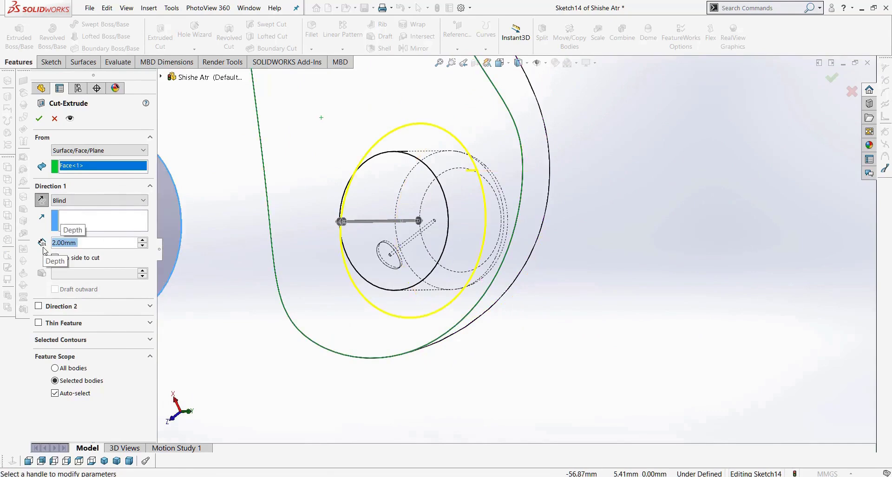
mouse_move(318, 269)
middle_down()
mouse_move(293, 255)
mouse_move(291, 240)
middle_up()
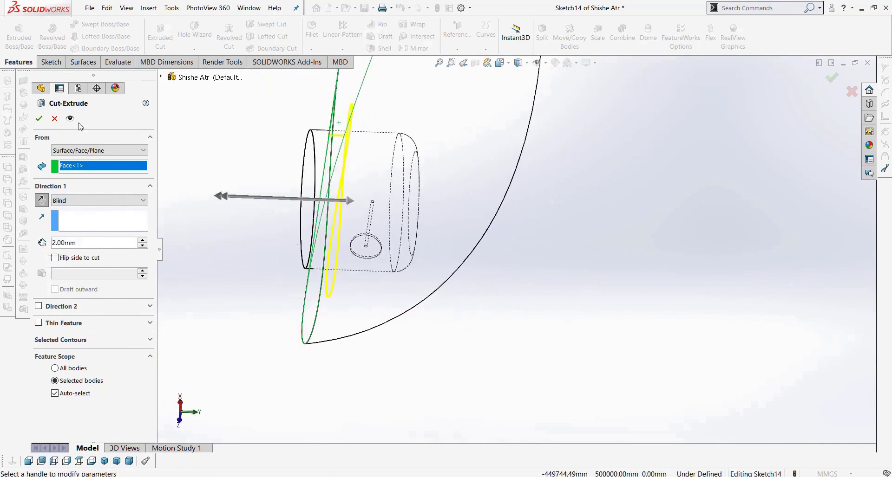
Step: Switch to a shaded display, limit the cut to the cap body only and complete it
click(79, 395)
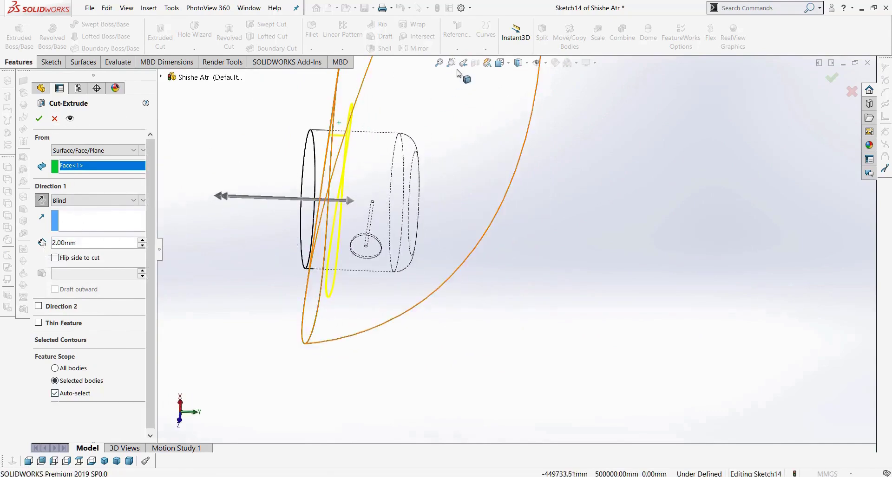
click(518, 68)
click(519, 77)
scroll(518, 250, up, 3)
middle_drag(477, 264, 460, 142)
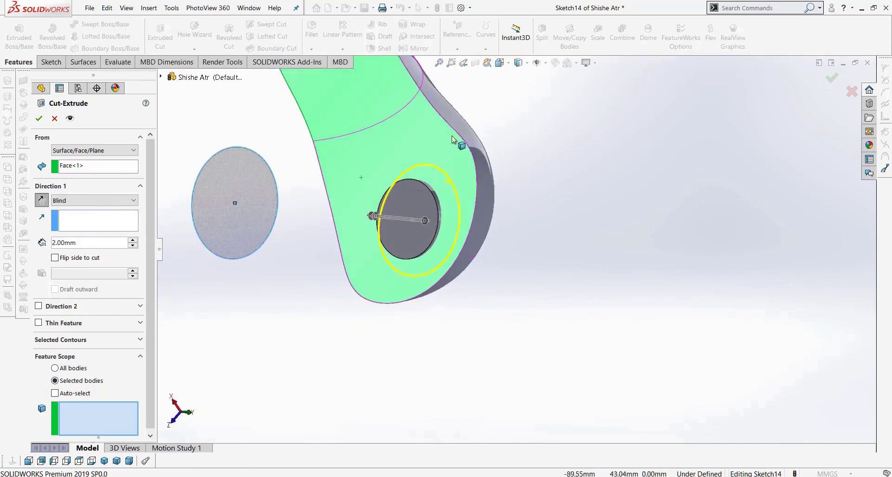
click(450, 126)
click(39, 120)
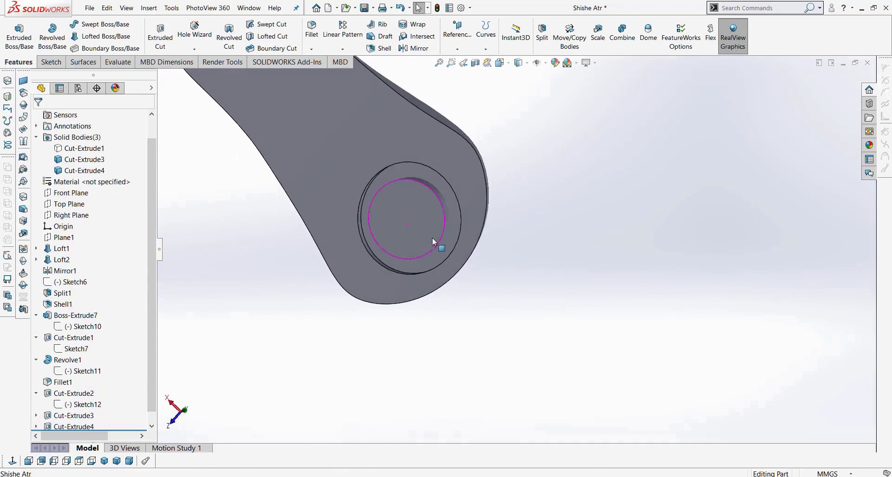
Step: Show the main bottle body again and display the model from the top with hidden lines visible
scroll(442, 237, down, 5)
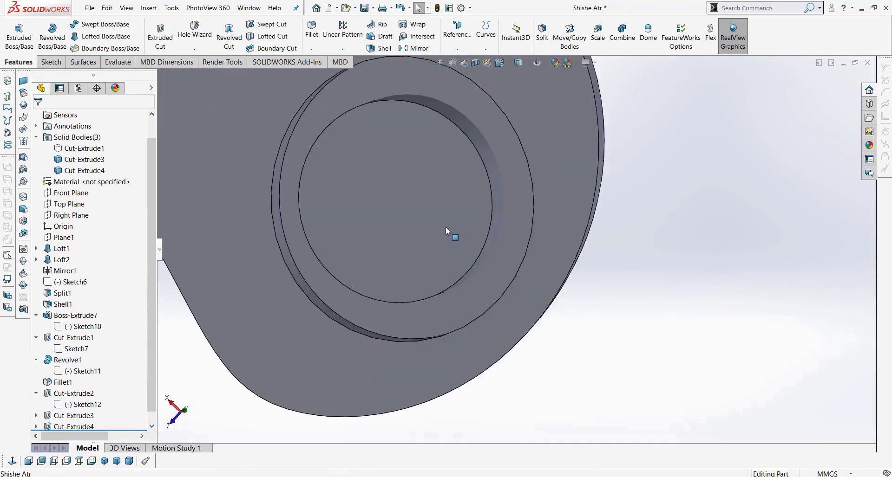
right_click(80, 149)
click(86, 132)
middle_drag(506, 279, 366, 299)
click(80, 461)
click(518, 63)
click(519, 114)
scroll(398, 247, down, 5)
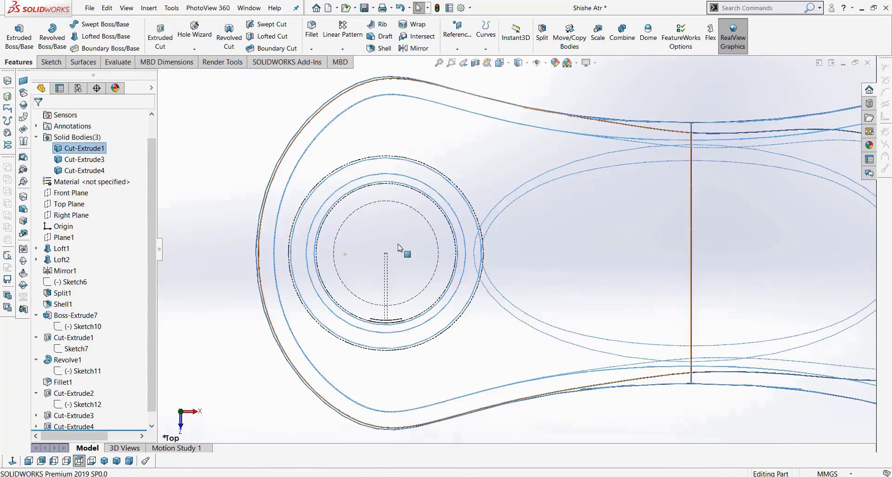
Step: Examine from the side how the cap's new recess fits around the nozzle and the bottle neck
click(208, 266)
middle_drag(207, 266, 491, 157)
scroll(505, 185, down, 5)
scroll(506, 233, down, 4)
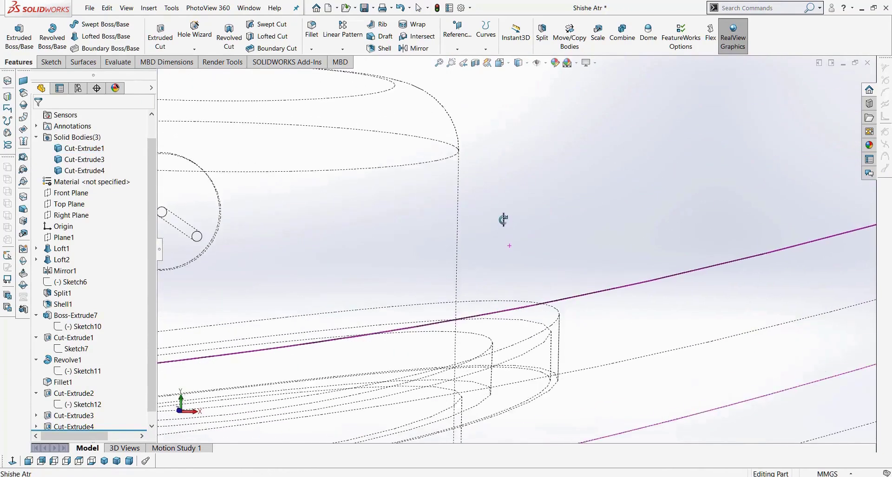
scroll(521, 253, up, 8)
middle_drag(498, 302, 496, 325)
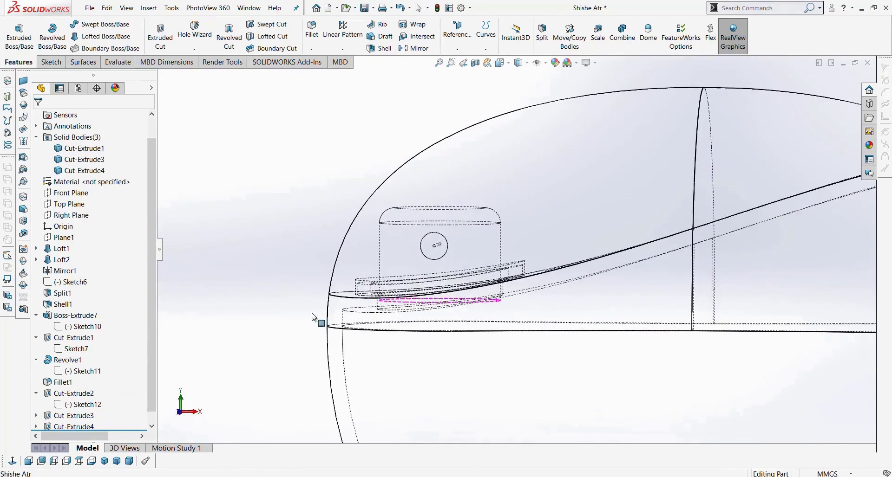
scroll(85, 396, down, 1)
Step: Edit the cap recess's sketch and shrink its circle by eye to a radius of about 11.1 mm
click(36, 405)
right_click(66, 417)
click(36, 427)
right_click(64, 416)
click(73, 319)
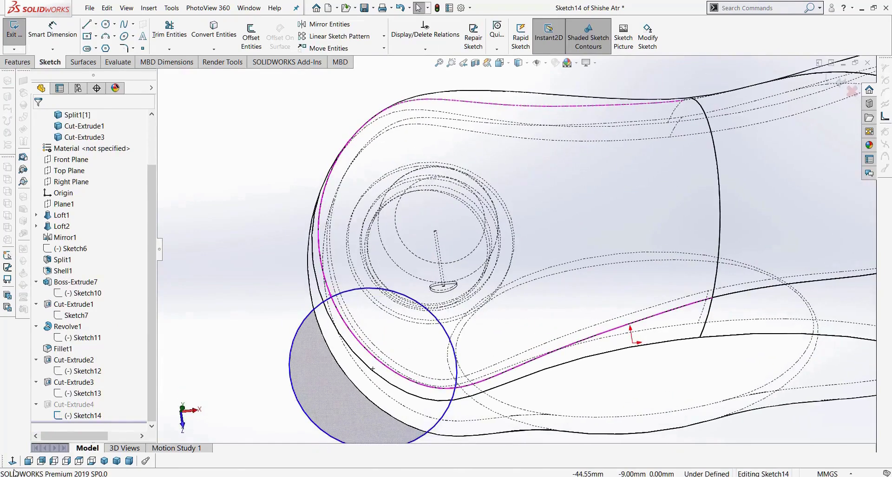
click(79, 461)
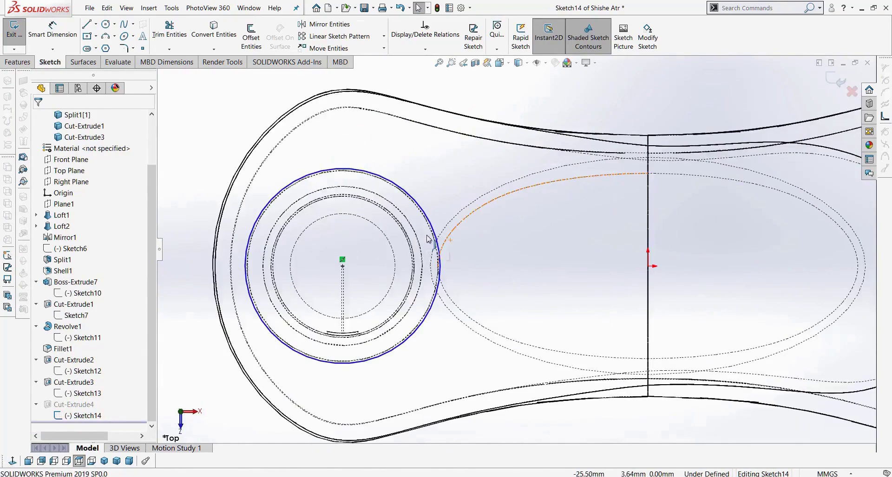
scroll(427, 239, down, 4)
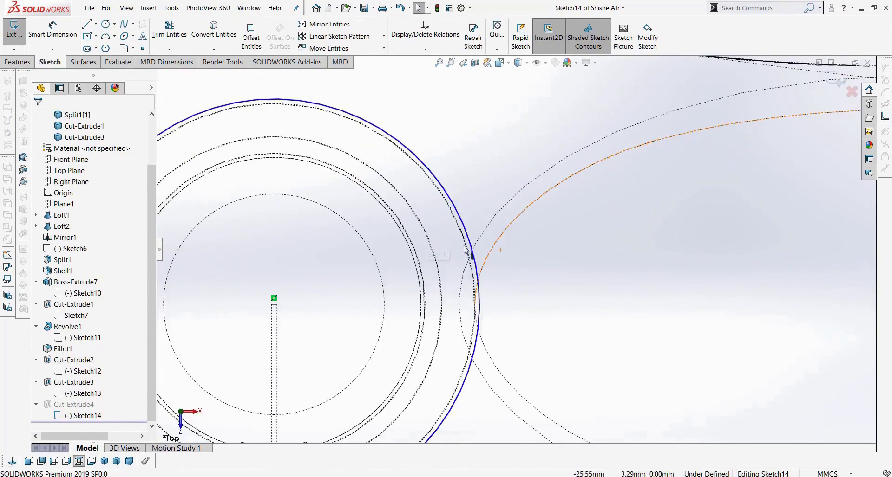
click(475, 267)
mouse_move(467, 261)
mouse_down()
mouse_move(476, 261)
mouse_move(452, 264)
mouse_move(472, 258)
mouse_up()
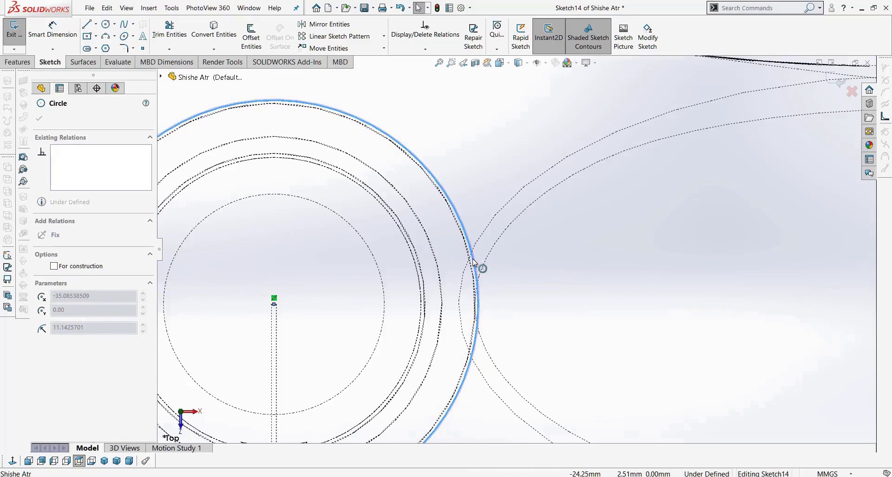
click(836, 80)
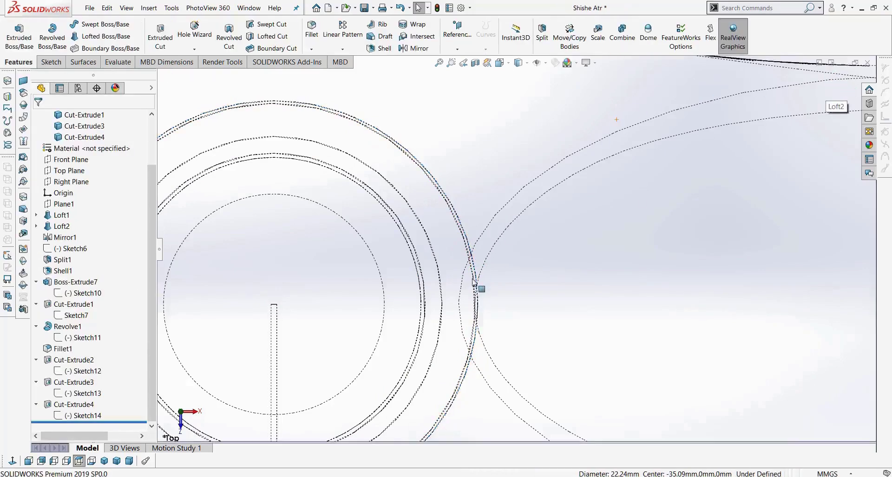
Step: Check the resized cap recess against the bottle neck and the cap's lower edge from several angles
scroll(496, 234, up, 4)
middle_drag(496, 235, 497, 244)
scroll(497, 245, up, 8)
scroll(484, 342, down, 3)
middle_drag(484, 343, 488, 295)
scroll(507, 287, down, 4)
scroll(510, 290, down, 5)
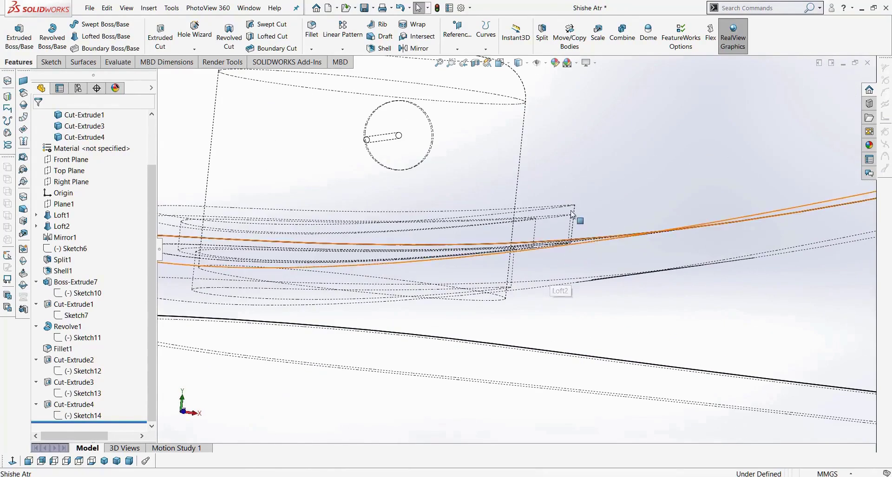
scroll(534, 235, up, 3)
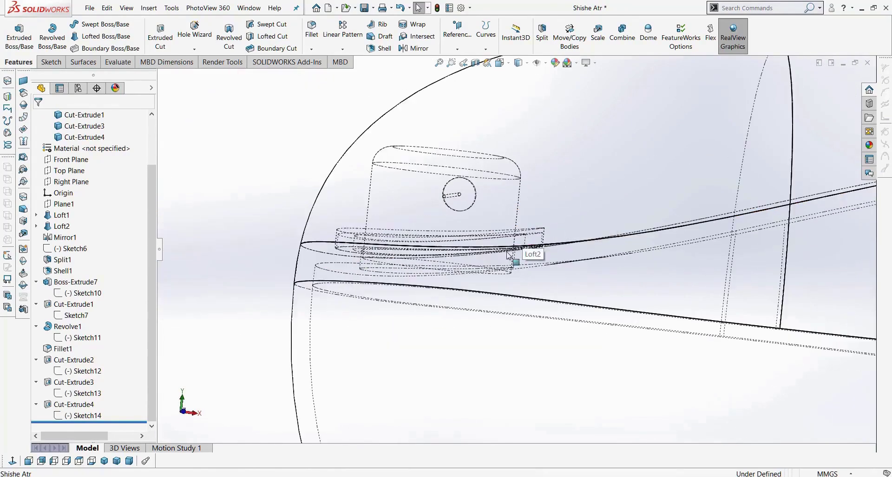
scroll(407, 294, up, 10)
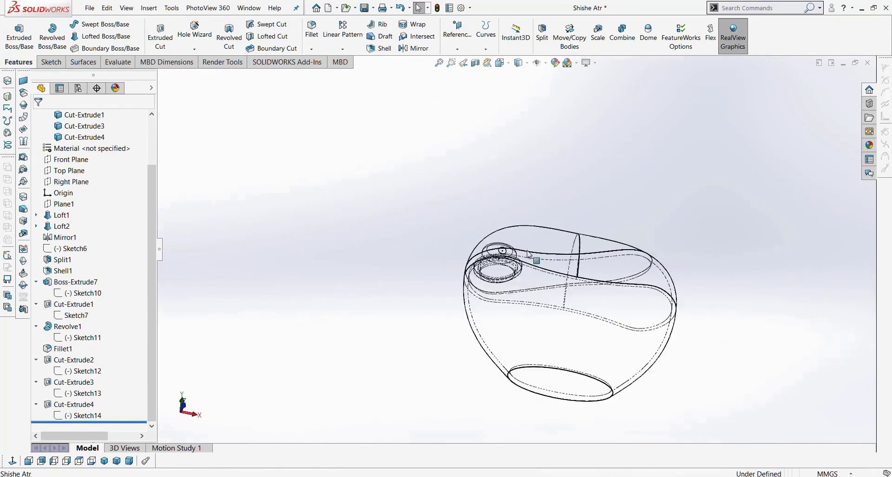
Step: Hide the main bottle body again and turn the cap to show its underside
right_click(516, 331)
click(527, 250)
middle_drag(514, 309, 464, 186)
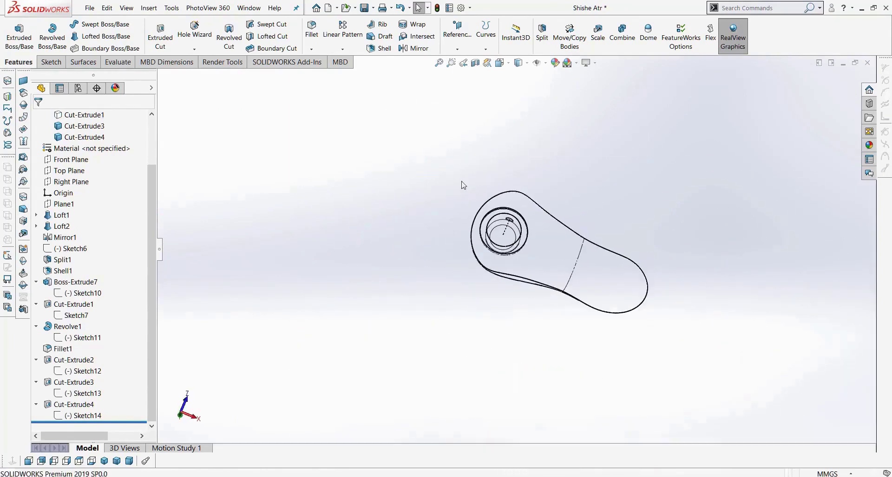
Step: Sketch a circle of about 8.46 mm radius on the Top Plane, centred on the spray nozzle's axis
click(69, 171)
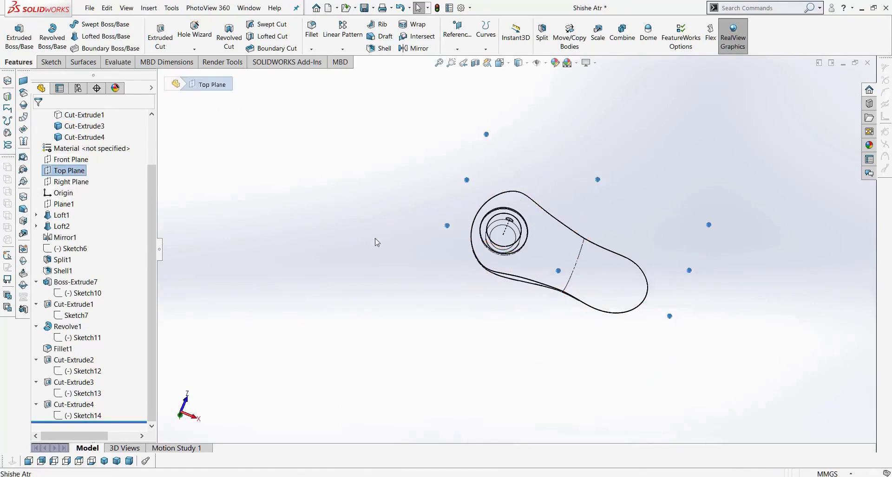
middle_drag(376, 243, 369, 261)
click(14, 461)
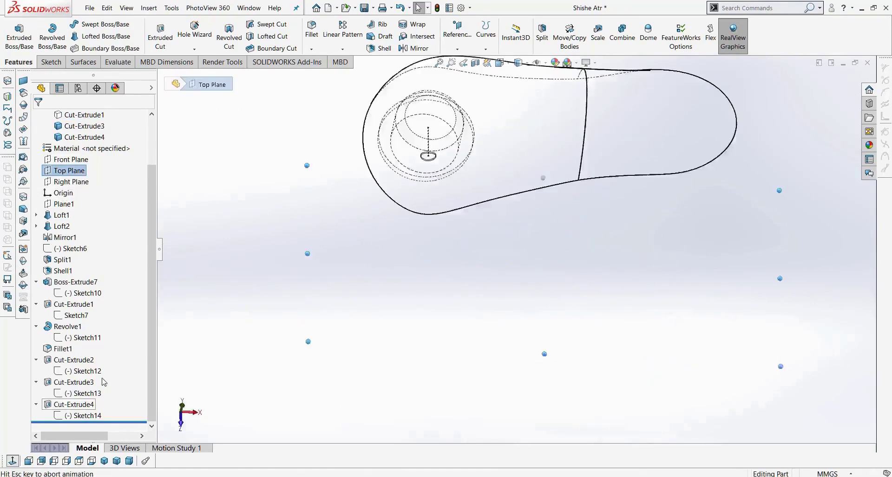
click(51, 61)
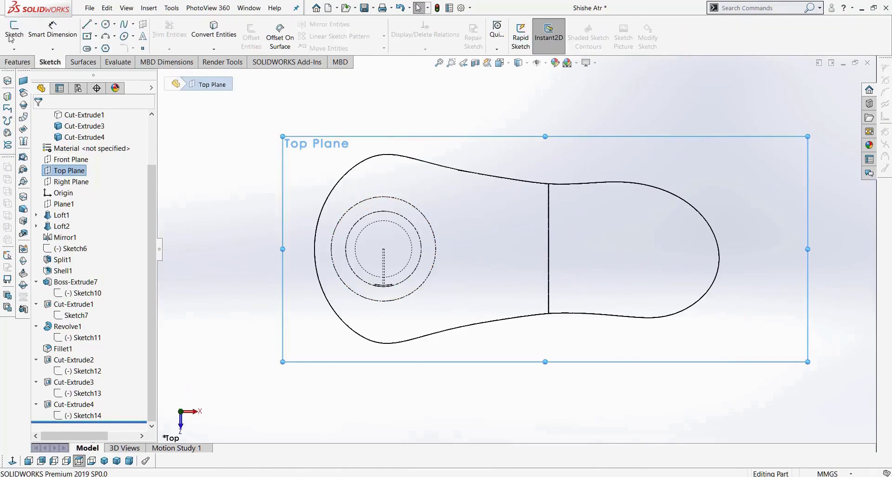
click(15, 29)
click(106, 24)
scroll(403, 244, down, 3)
scroll(406, 251, down, 2)
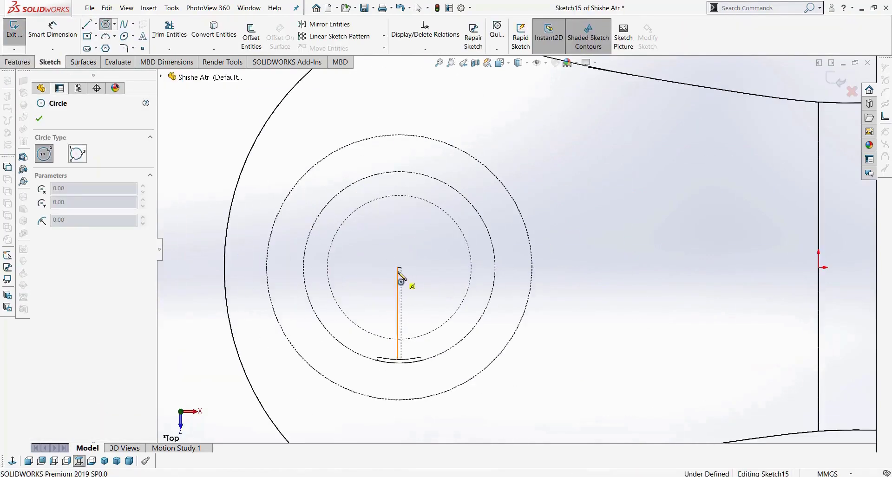
scroll(404, 277, down, 2)
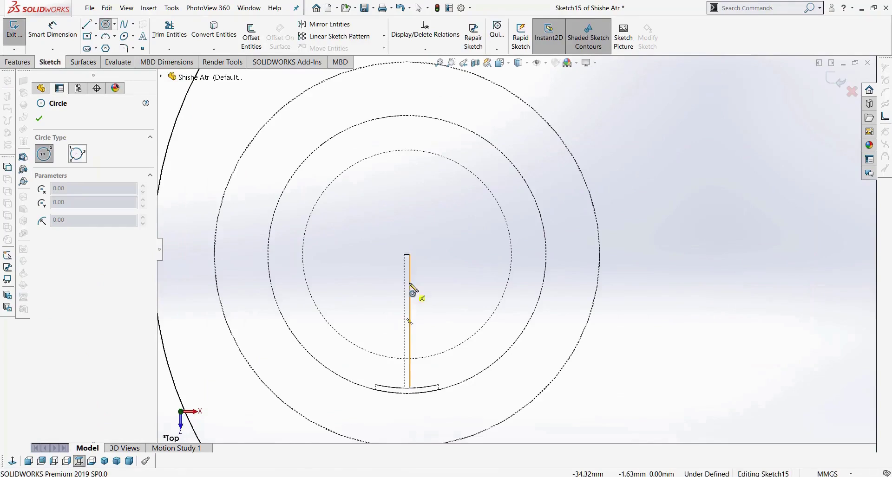
click(406, 254)
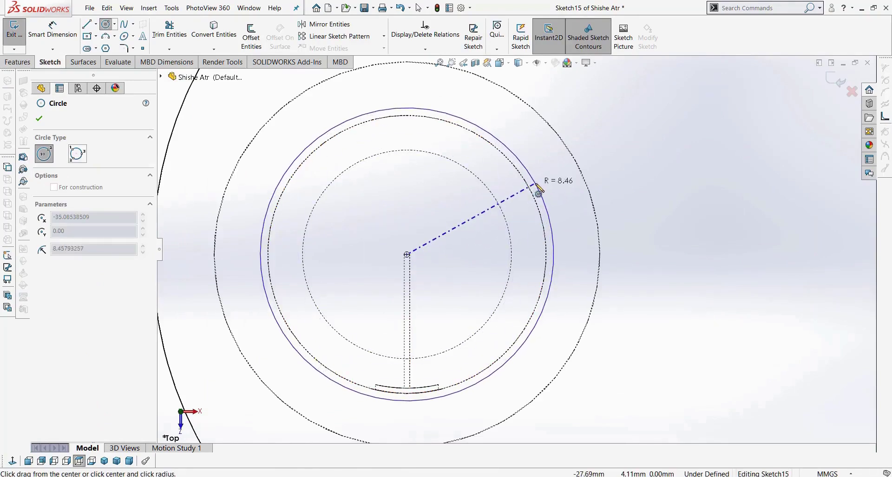
click(538, 190)
Step: Start an extruded cut from the circle and set its blind depth to 66 mm, just beyond the nozzle's top
scroll(542, 249, up, 5)
middle_drag(542, 248, 509, 331)
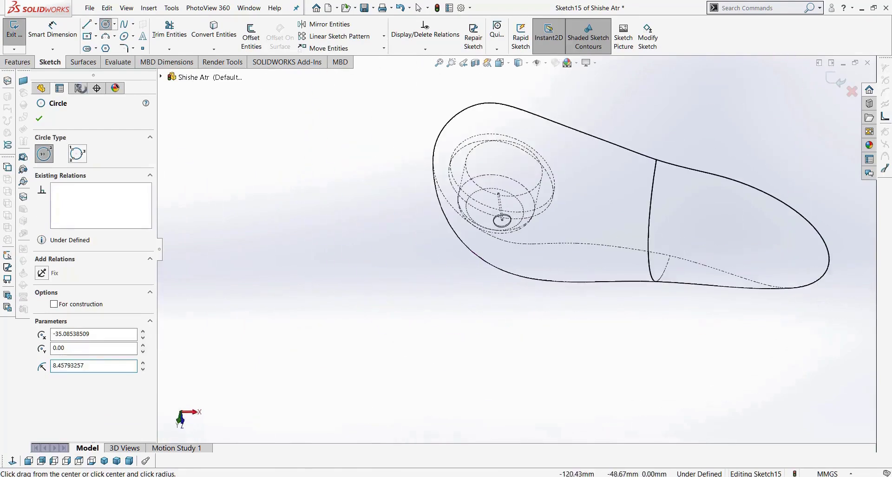
click(22, 64)
click(158, 38)
middle_drag(488, 265, 443, 346)
scroll(443, 346, up, 5)
scroll(574, 138, down, 3)
click(626, 138)
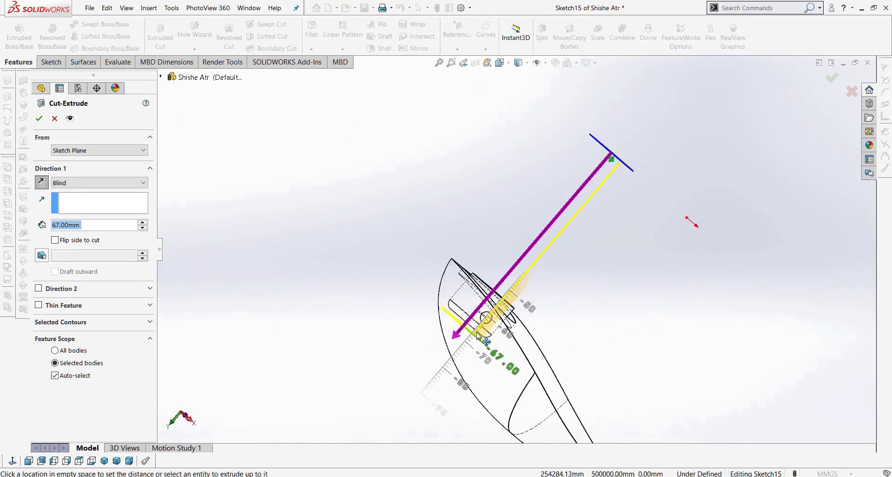
click(479, 336)
scroll(463, 326, down, 5)
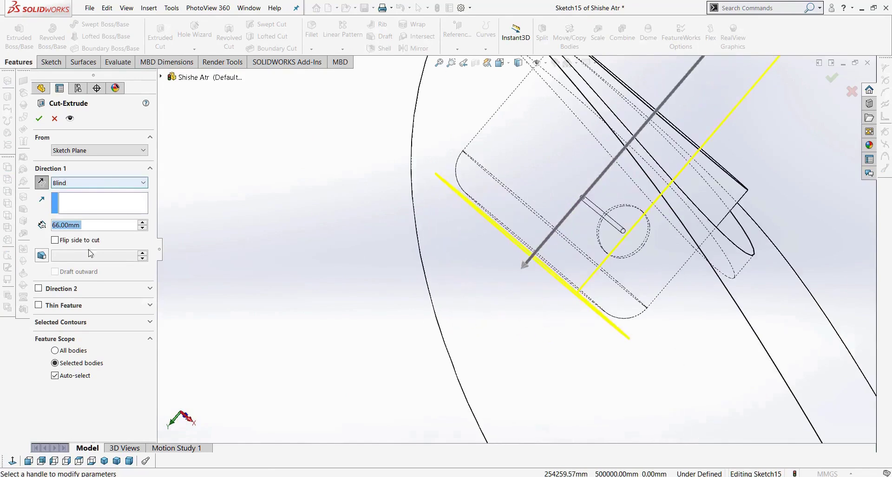
Step: Limit the extruded cut's feature scope to the cap body and complete the nozzle recess
click(55, 376)
scroll(699, 248, up, 6)
click(704, 318)
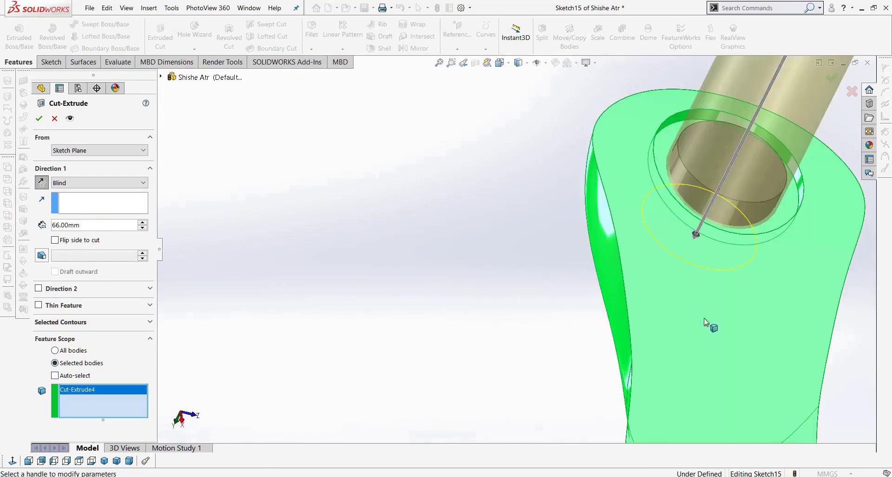
click(39, 119)
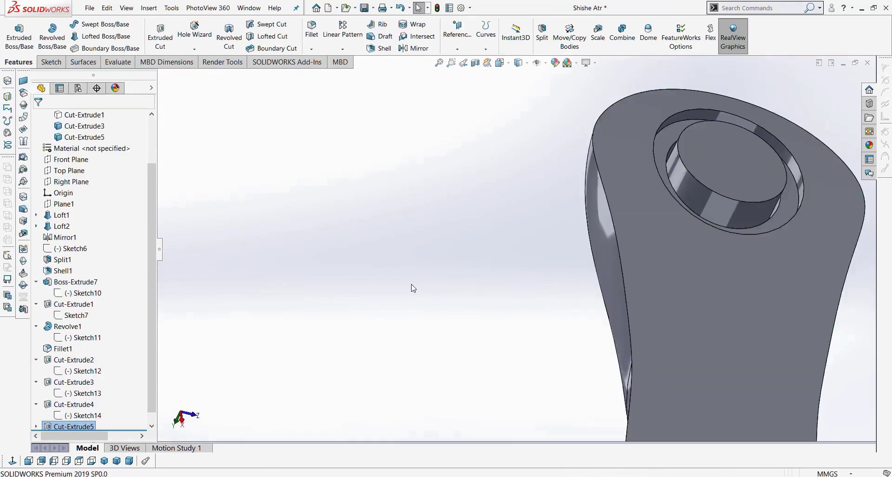
Step: Show the main bottle body again beneath the cap
middle_drag(511, 256, 346, 204)
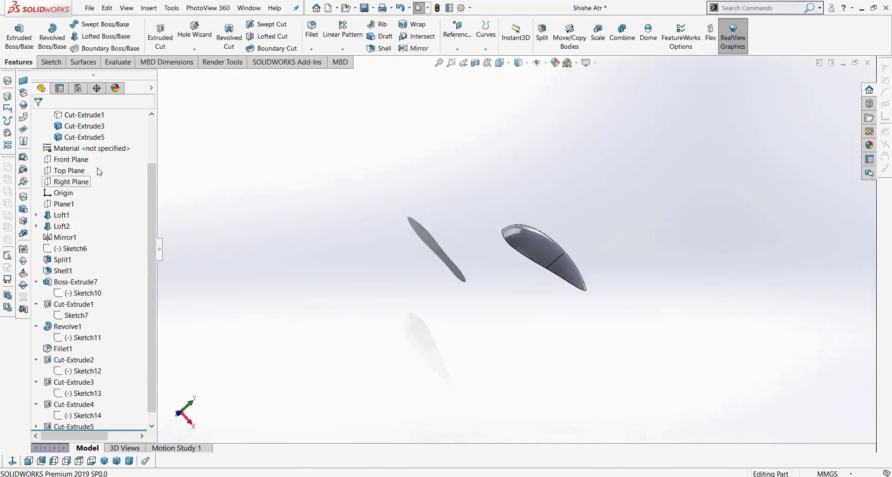
scroll(99, 172, up, 2)
right_click(83, 171)
click(111, 292)
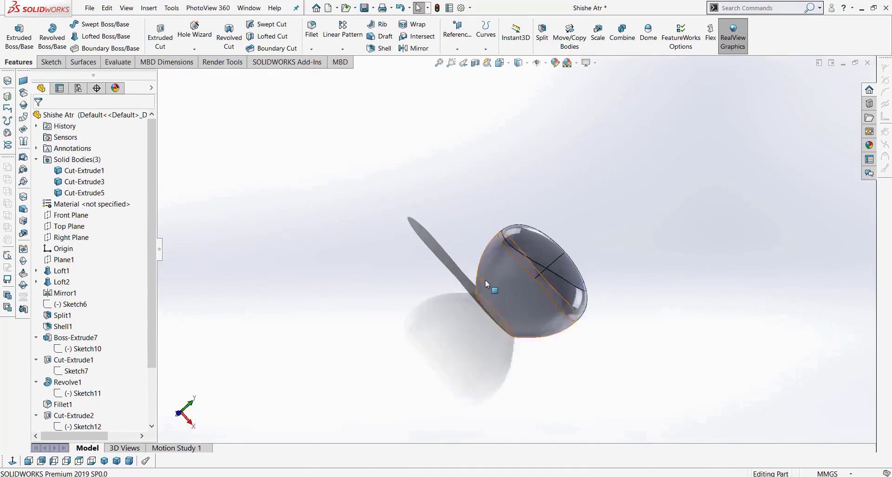
Step: Section the closed bottle at the Front Plane to check the clearance between the nozzle, neck and cap recesses
scroll(485, 280, down, 3)
click(475, 63)
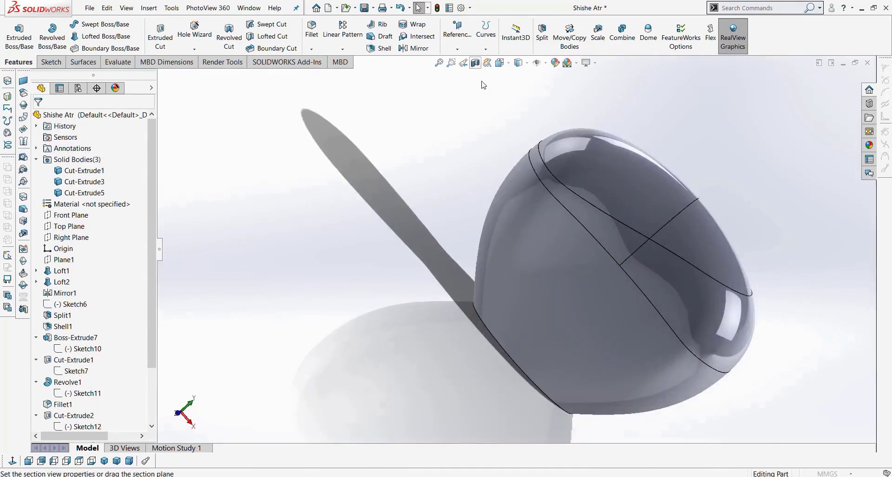
middle_drag(388, 204, 379, 213)
scroll(581, 171, down, 8)
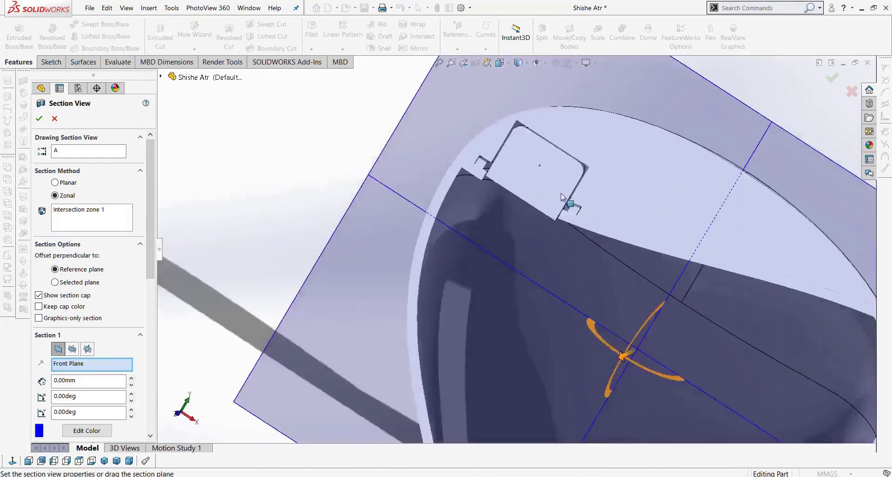
scroll(487, 177, up, 6)
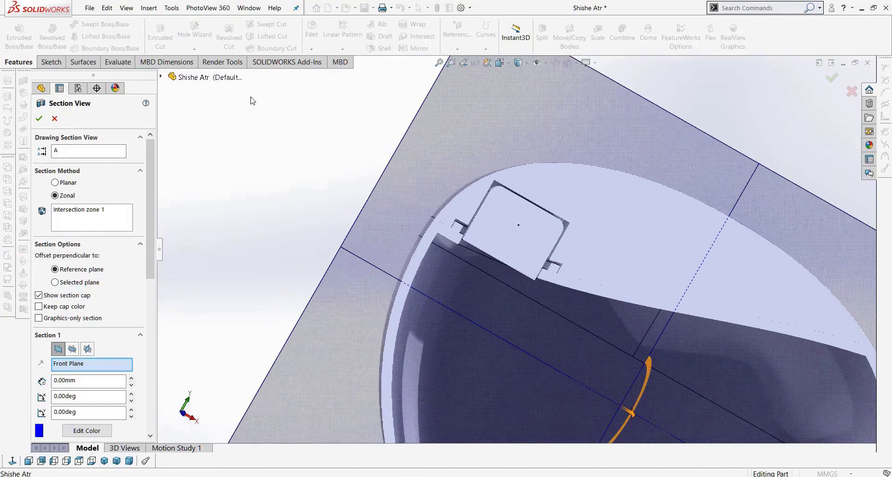
click(54, 118)
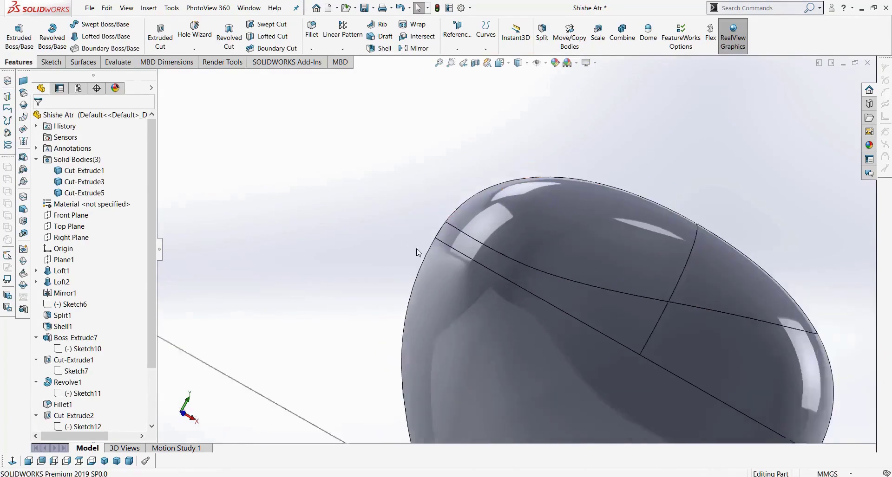
Step: Hide the main bottle and nozzle bodies and inspect the recesses in the cap's underside
scroll(437, 260, up, 2)
right_click(511, 294)
click(529, 248)
scroll(565, 294, up, 2)
middle_drag(565, 295, 568, 208)
right_click(568, 208)
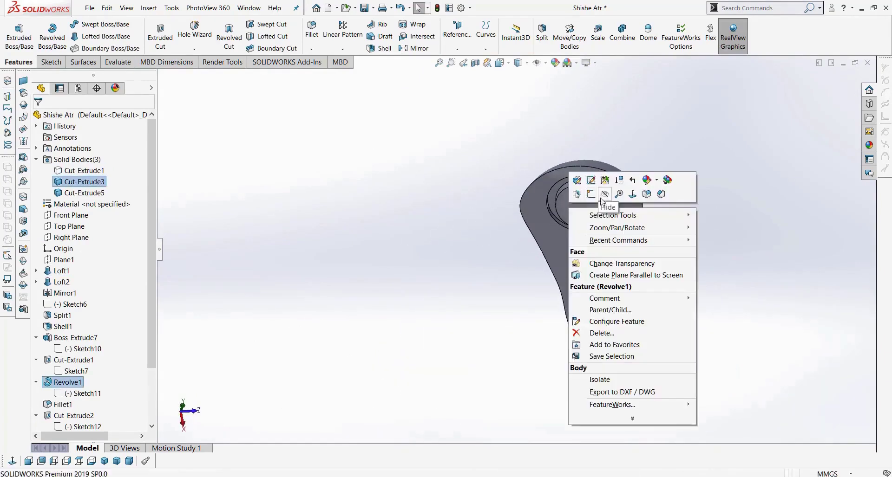
click(605, 195)
middle_drag(617, 261, 648, 165)
scroll(720, 264, down, 3)
middle_drag(653, 280, 606, 421)
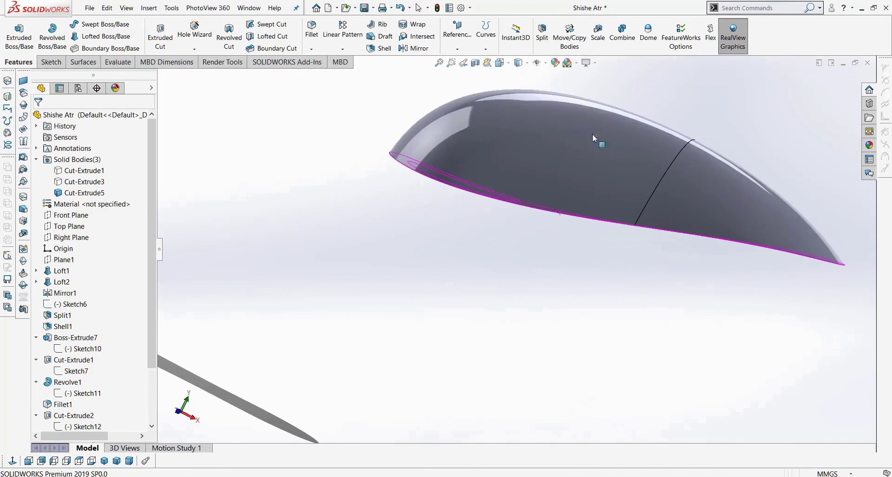
Step: Show the main bottle body and the nozzle body again
right_click(77, 171)
key(Escape)
right_click(75, 182)
key(Escape)
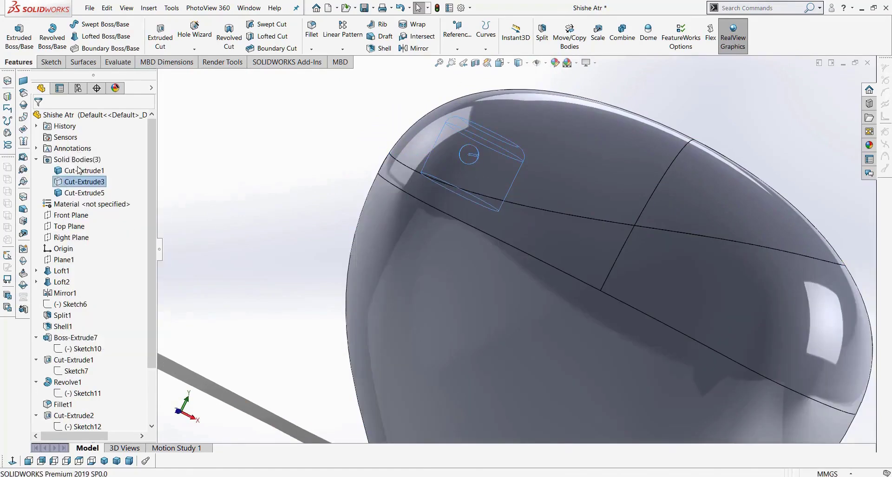
Step: Examine the closed bottle shaded without edges, and restore the shaded display with edges
scroll(229, 205, up, 5)
click(374, 206)
middle_drag(398, 221, 519, 86)
click(519, 67)
click(521, 89)
scroll(533, 281, down, 5)
mouse_move(527, 275)
middle_down()
mouse_move(547, 239)
mouse_move(584, 243)
mouse_move(514, 332)
mouse_move(514, 289)
middle_up()
scroll(459, 242, down, 6)
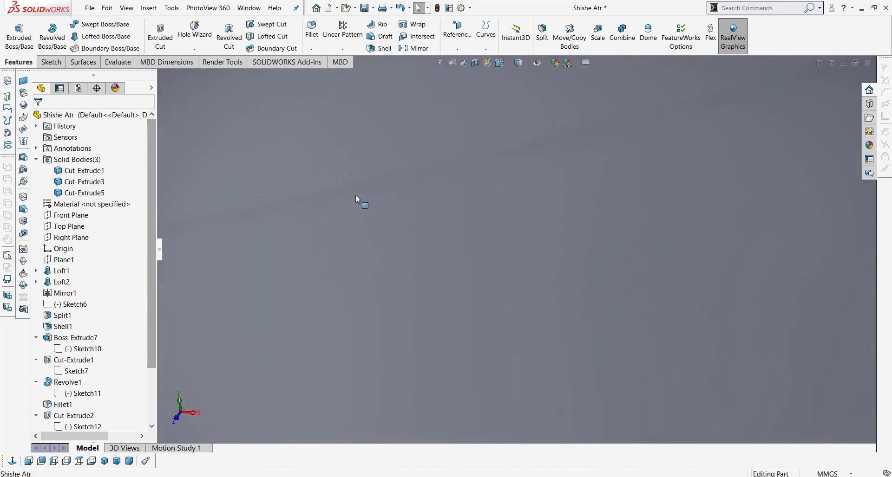
scroll(450, 177, up, 4)
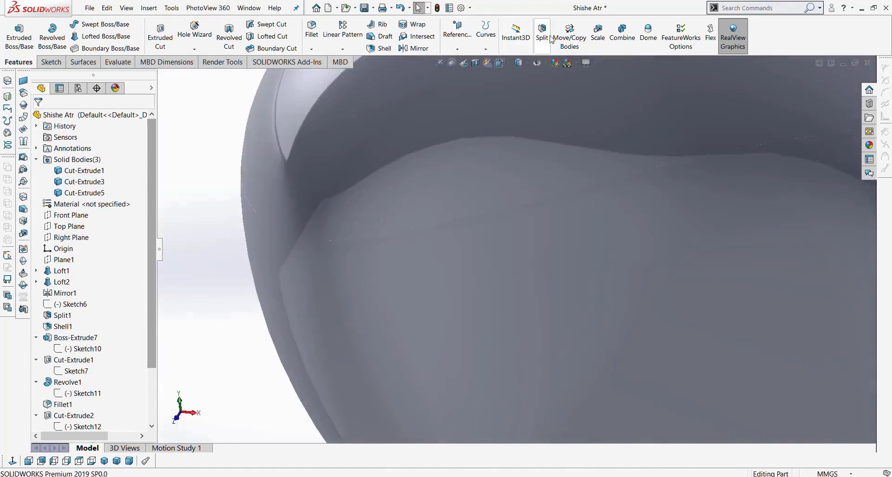
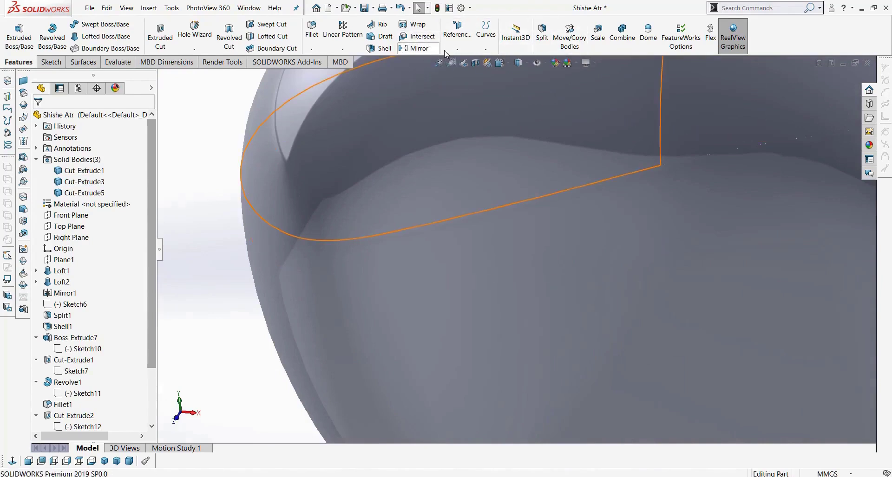
click(505, 66)
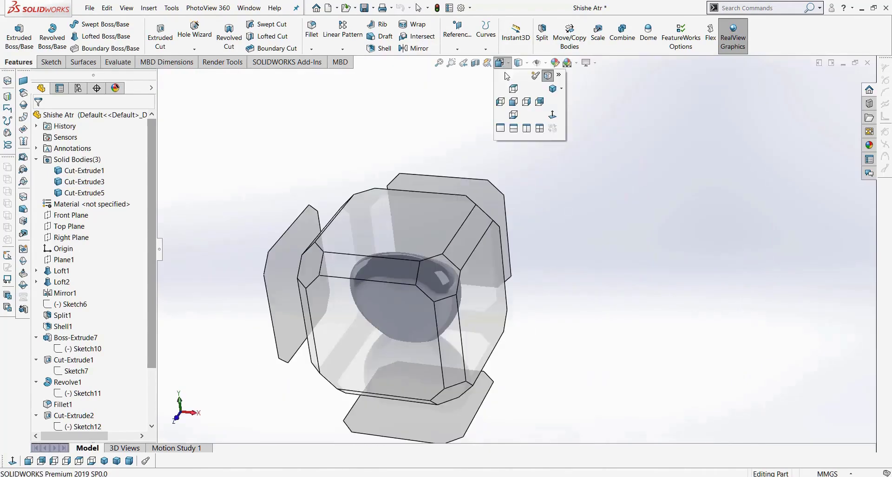
click(525, 65)
click(526, 65)
click(519, 77)
scroll(461, 207, up, 5)
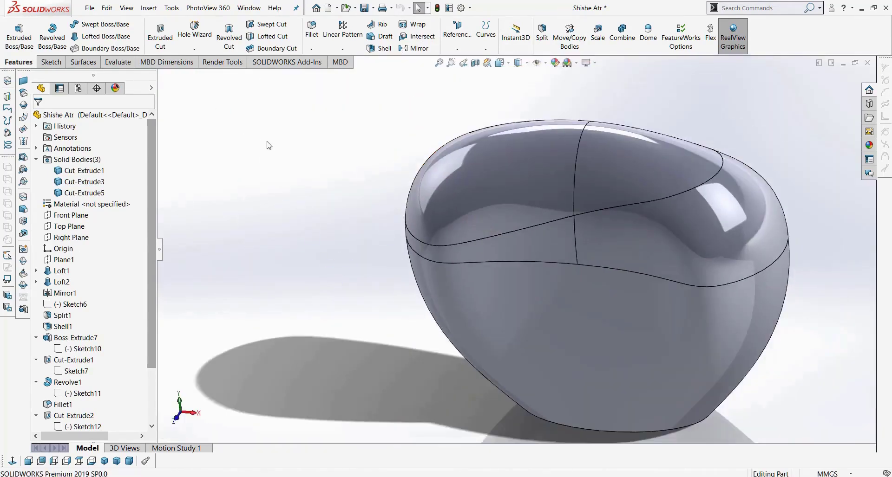
scroll(492, 243, down, 3)
click(495, 235)
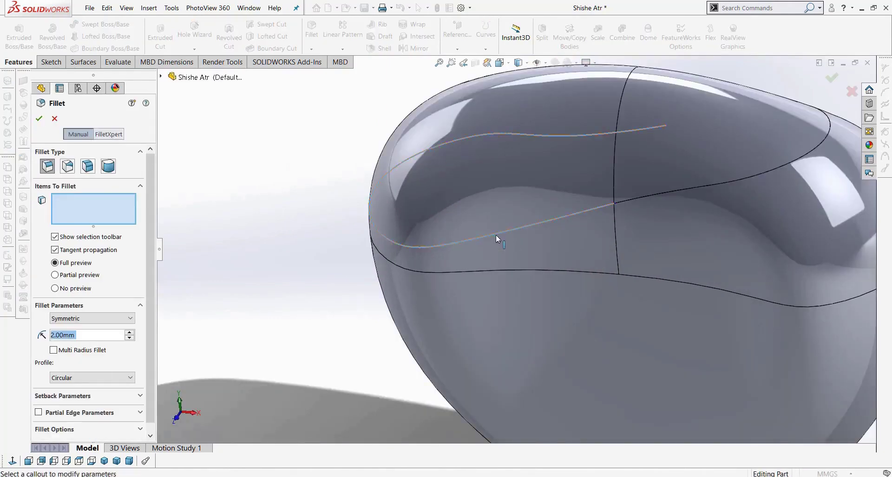
middle_drag(468, 260, 479, 229)
click(54, 120)
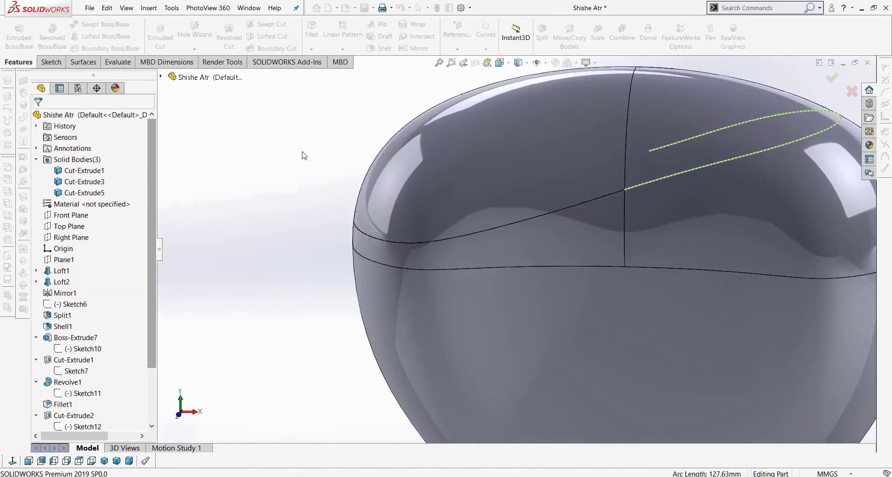
Step: Hide the cap body and fillet the outer edge of the bottle's top face with a 0.5 mm radius
right_click(445, 158)
click(458, 145)
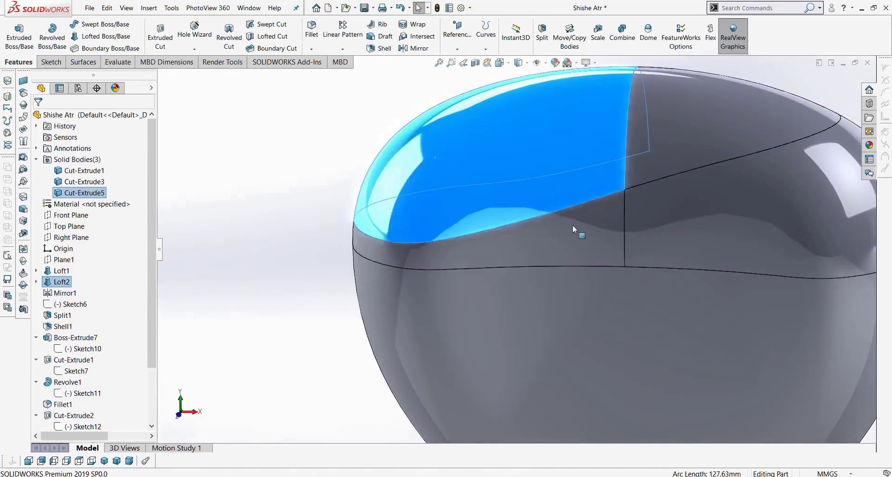
click(318, 36)
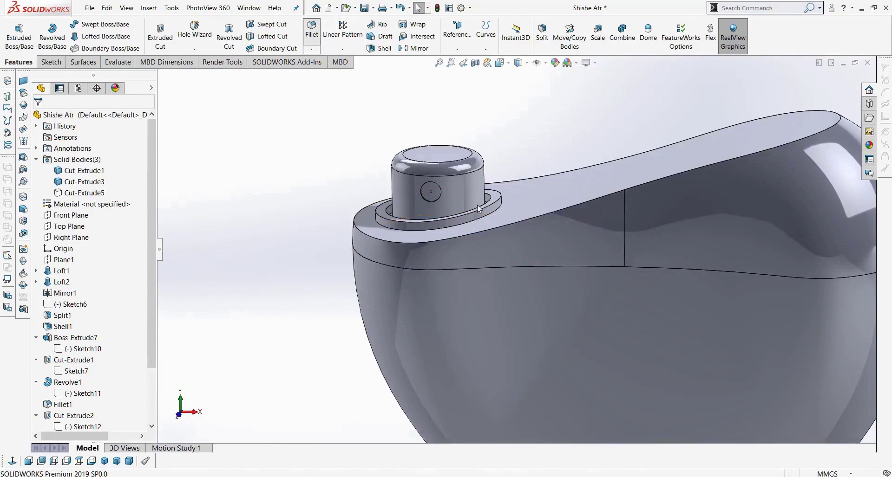
click(478, 231)
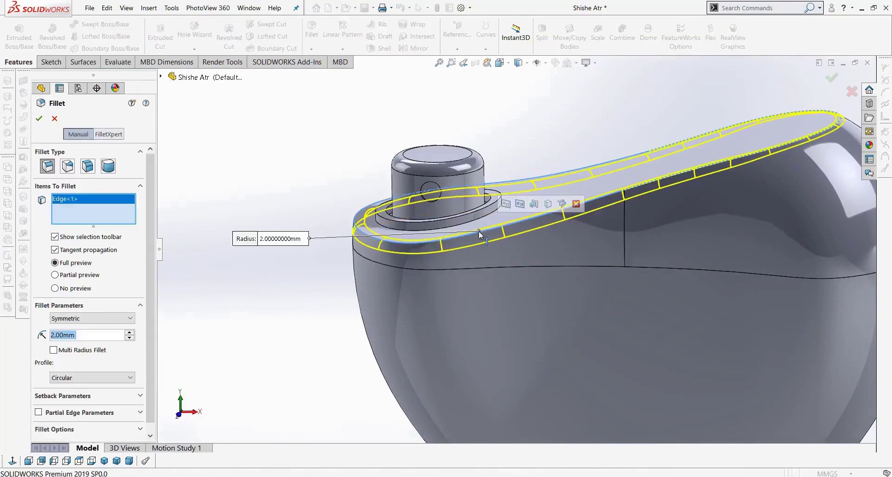
text(1)
key(Return)
text(0.5)
key(Return)
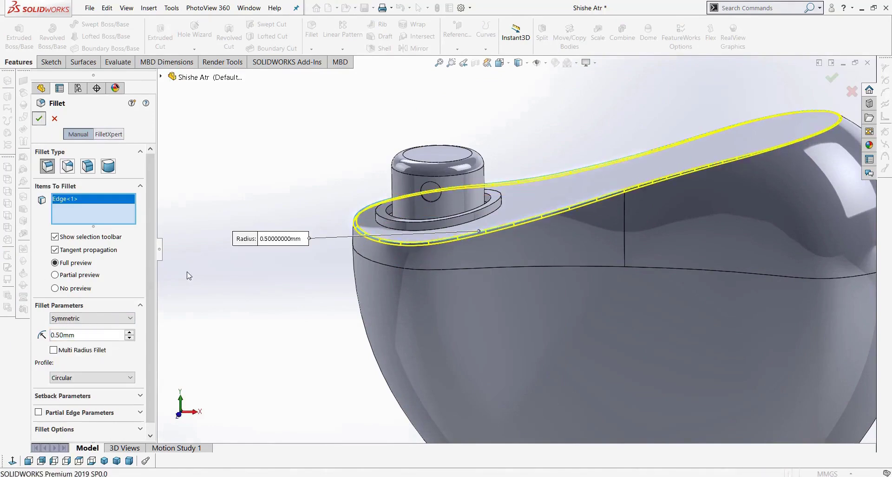
key(Return)
Step: Show the cap body again and compare the closed bottle shaded without edges and with edges
right_click(93, 185)
click(100, 174)
scroll(302, 238, up, 3)
click(307, 236)
click(517, 63)
click(520, 95)
middle_drag(346, 291, 364, 329)
click(518, 62)
click(519, 76)
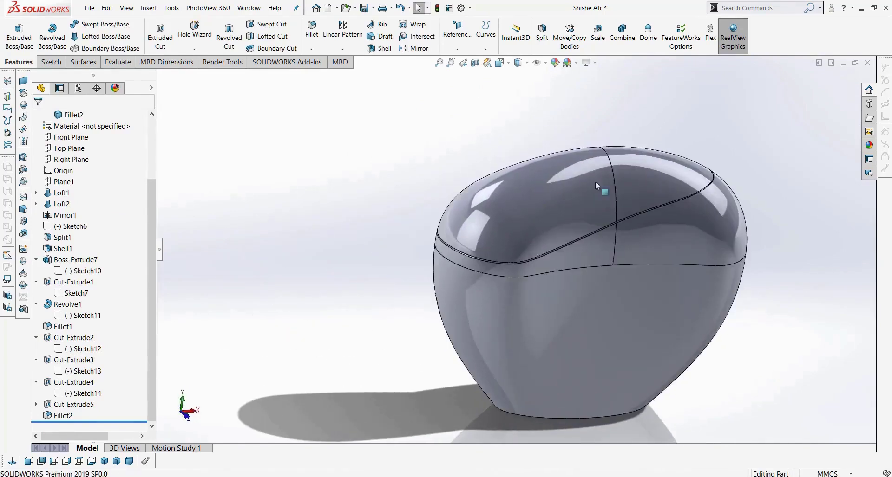
Step: Inspect the filleted seam between the cap and the bottle up close and return to the isometric view
scroll(612, 213, down, 3)
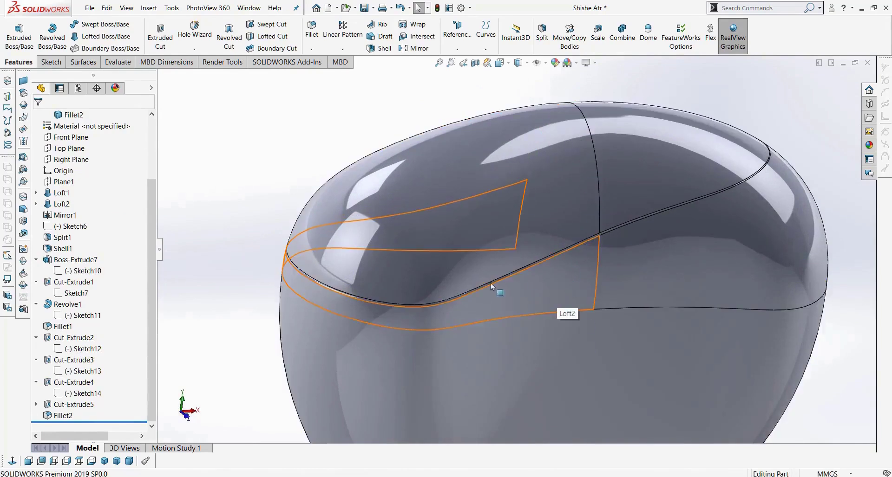
scroll(489, 282, down, 2)
middle_drag(553, 285, 578, 232)
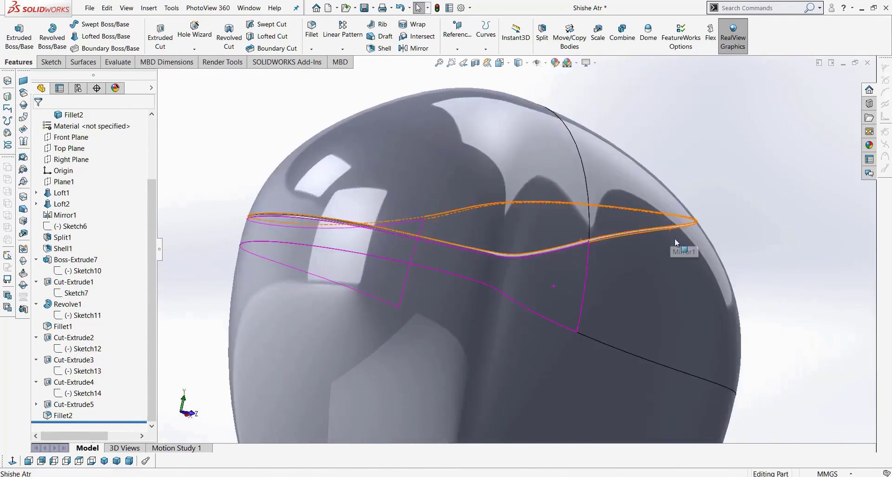
middle_drag(428, 367, 450, 387)
click(103, 463)
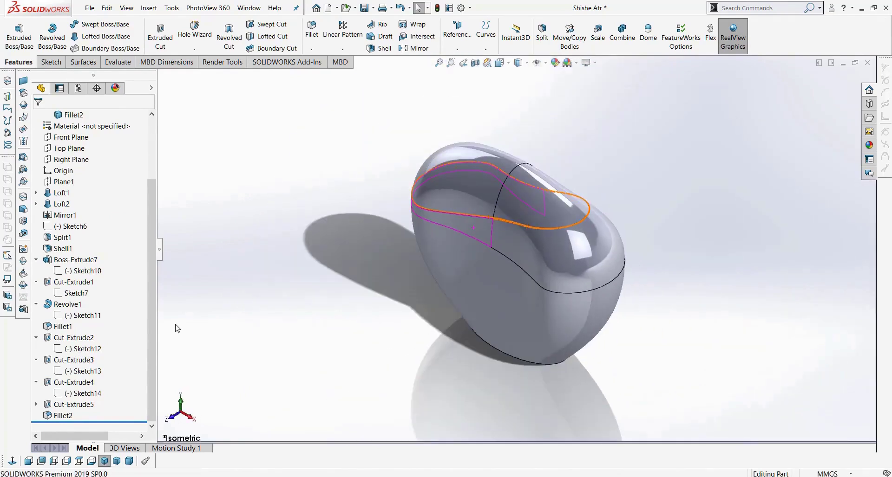
Step: Hide the cap body to expose the spray nozzle and the bottle's top face
scroll(220, 354, up, 2)
scroll(411, 325, down, 1)
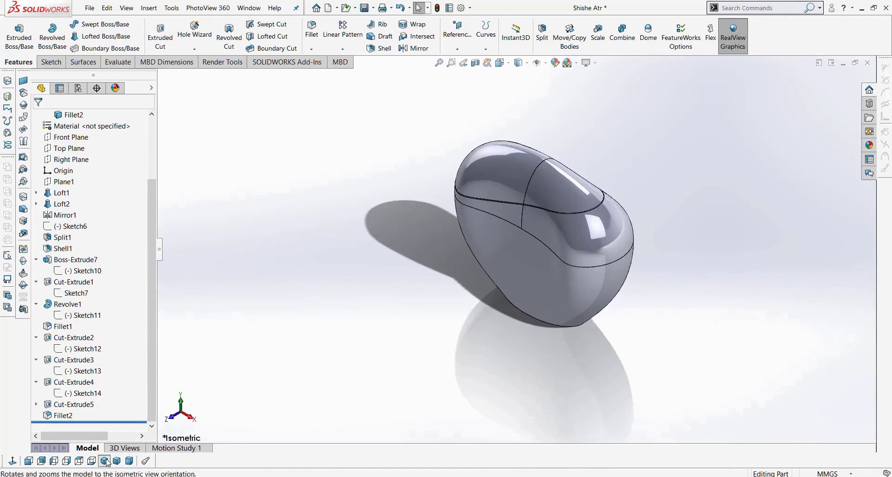
click(130, 462)
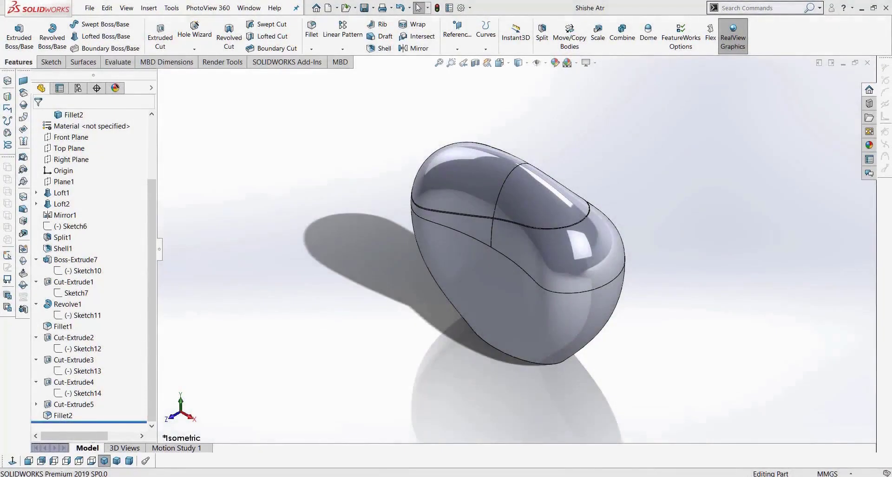
middle_drag(404, 340, 428, 302)
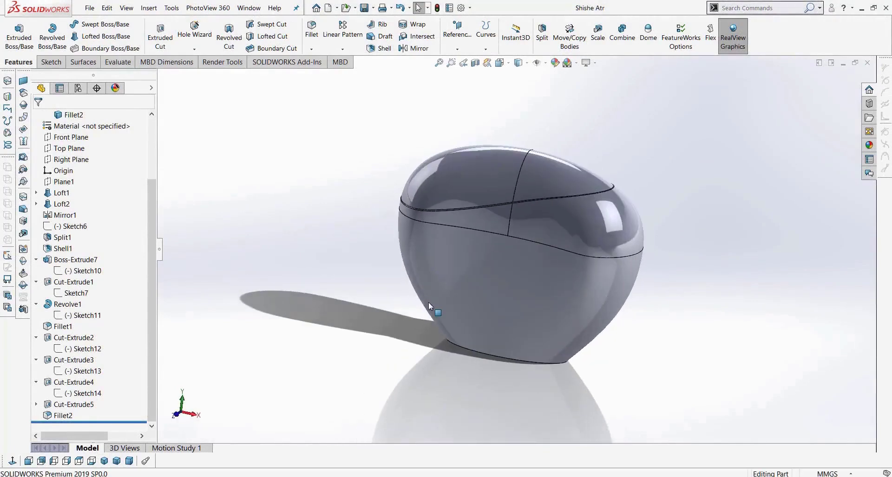
right_click(476, 170)
click(500, 158)
middle_drag(502, 258, 414, 213)
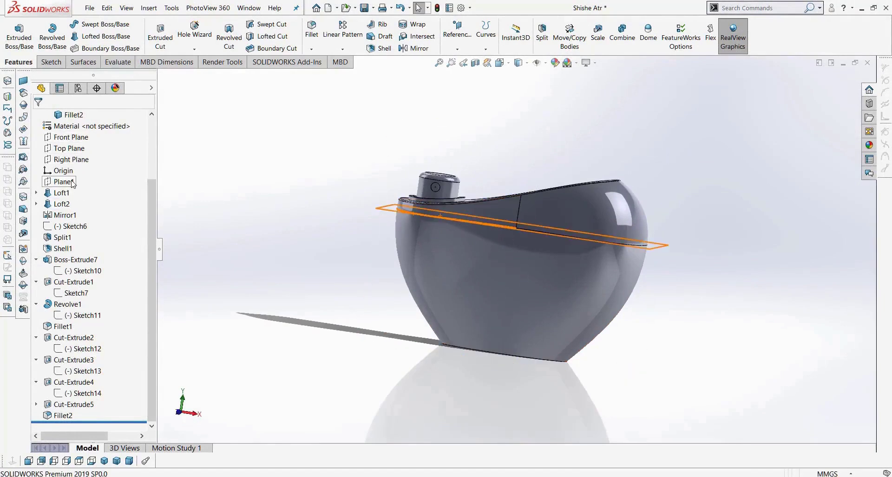
Step: Open a new sketch on the Front Plane and show the model in wireframe
click(64, 136)
click(51, 62)
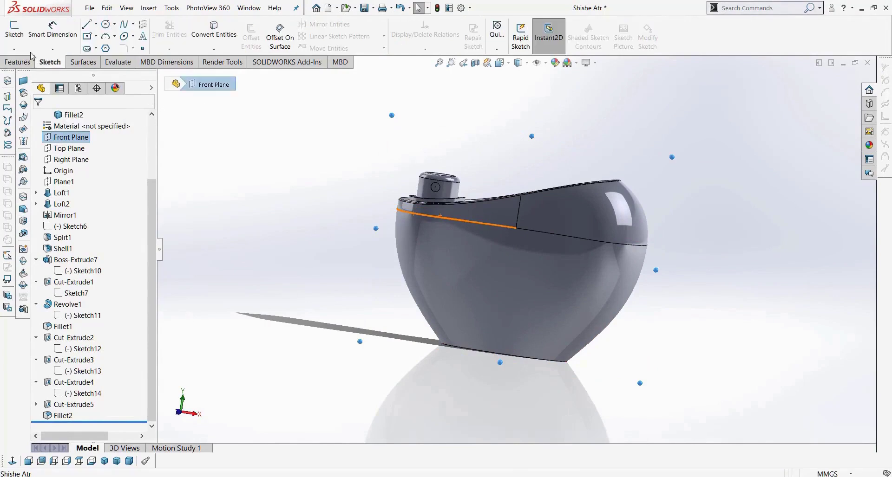
click(14, 32)
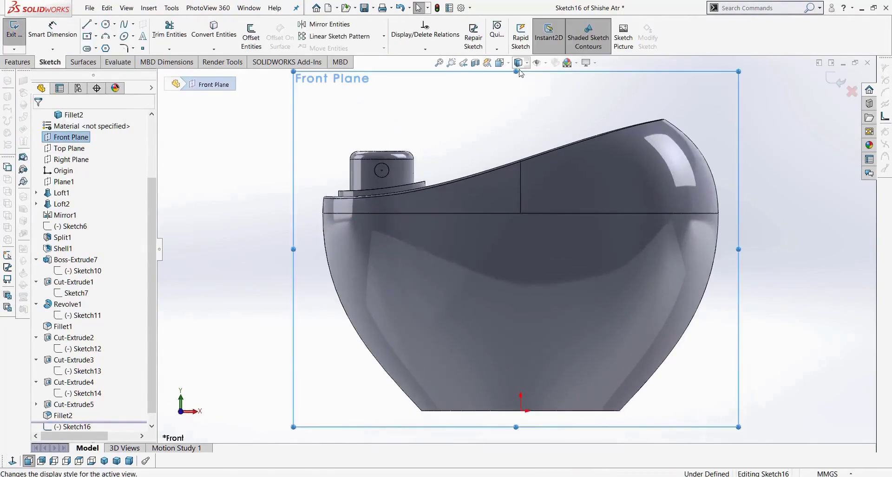
mouse_move(519, 63)
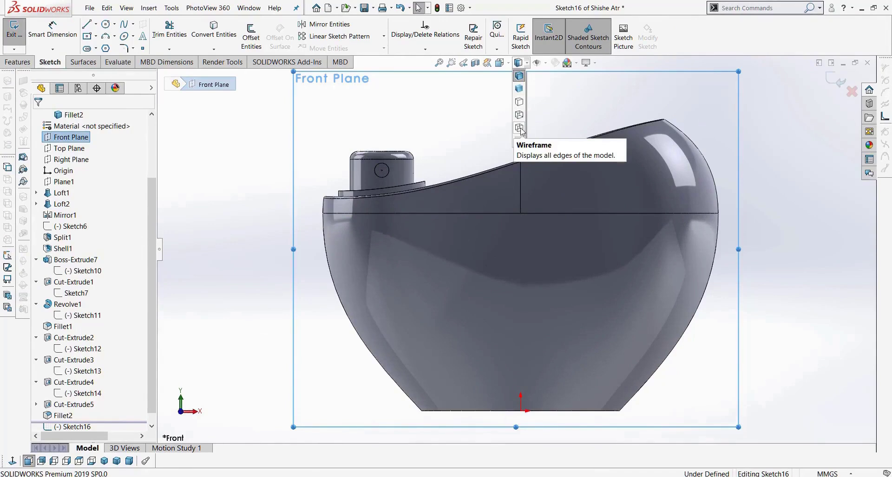
click(520, 128)
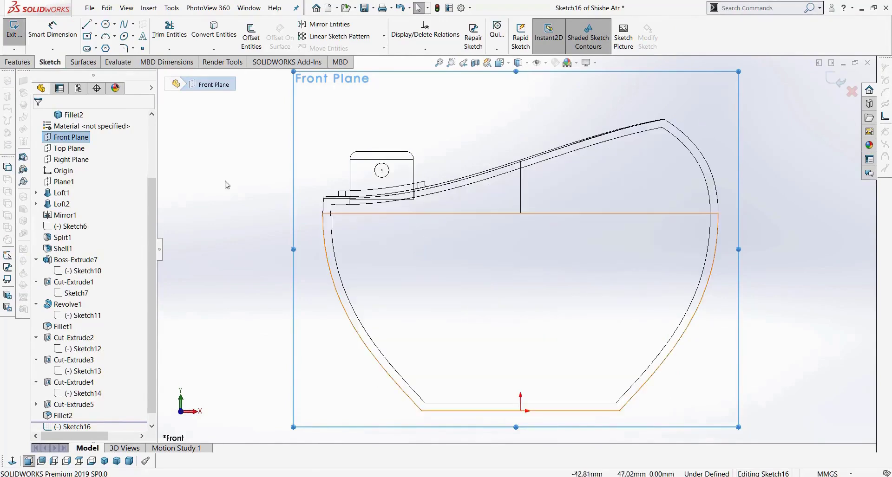
Step: Sketch a three-point spline from the centre of the nozzle's base down to near the bottle's inner bottom corner, and exit the sketch
click(124, 24)
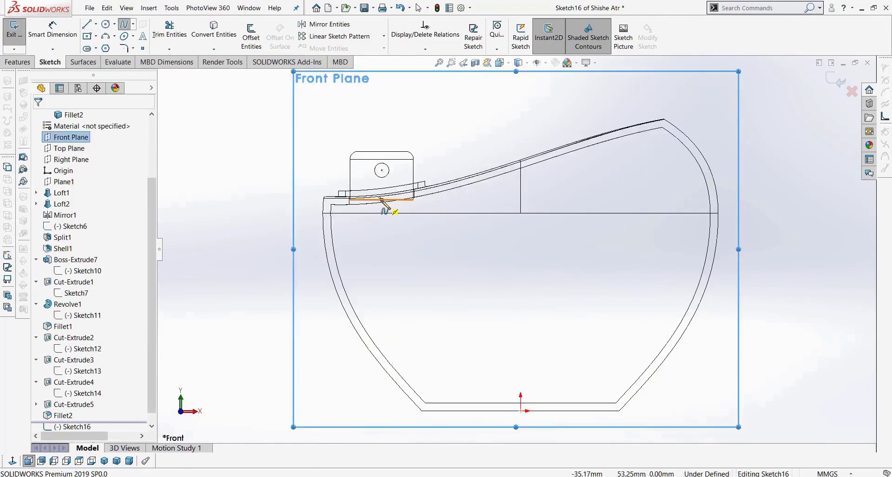
click(381, 200)
click(381, 240)
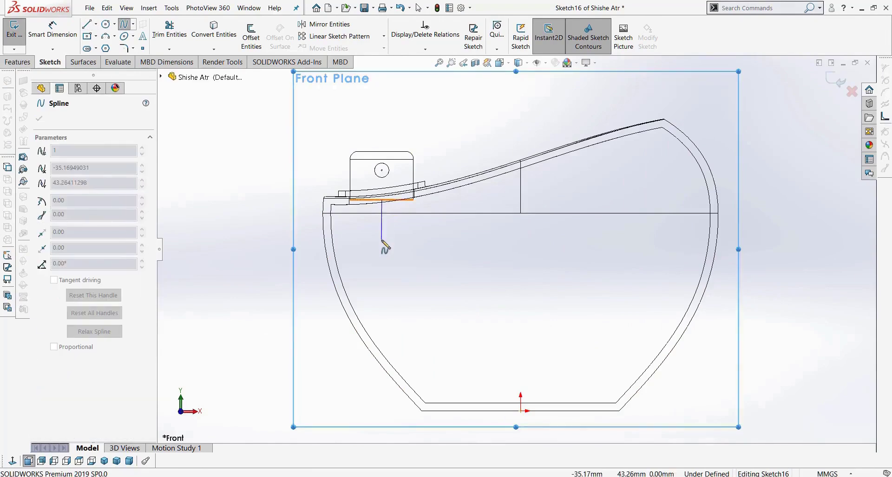
click(604, 398)
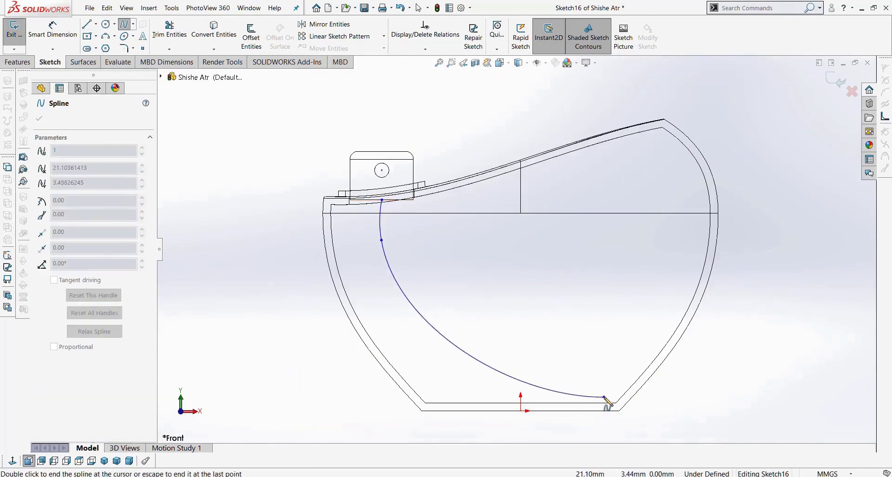
key(Escape)
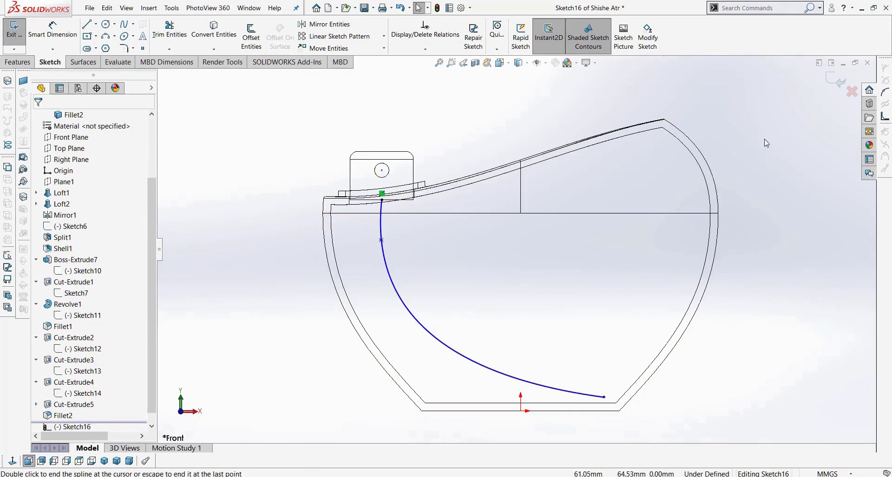
click(839, 88)
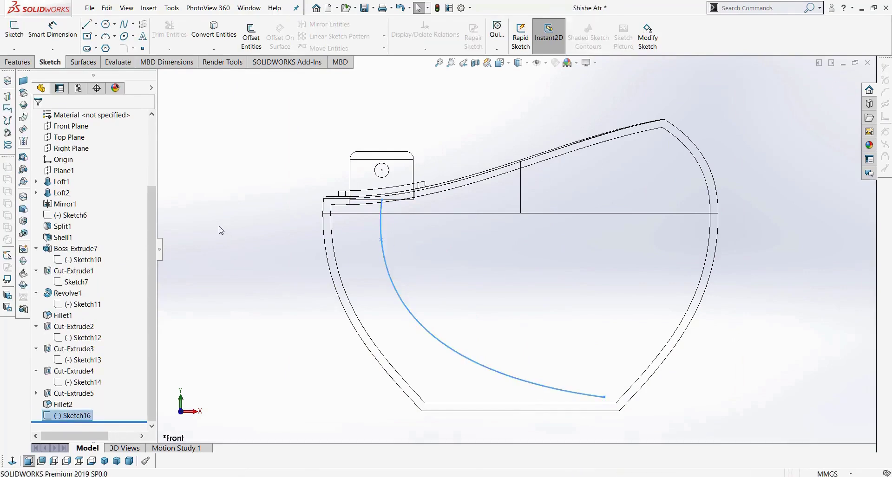
Step: Sweep a 1.5 mm diameter circular profile along the spline as a separate body, with Merge result off
click(24, 63)
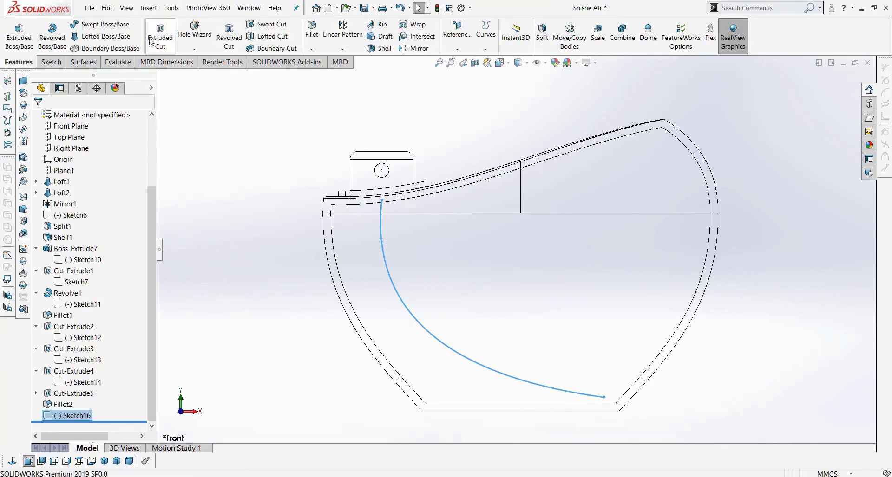
click(100, 24)
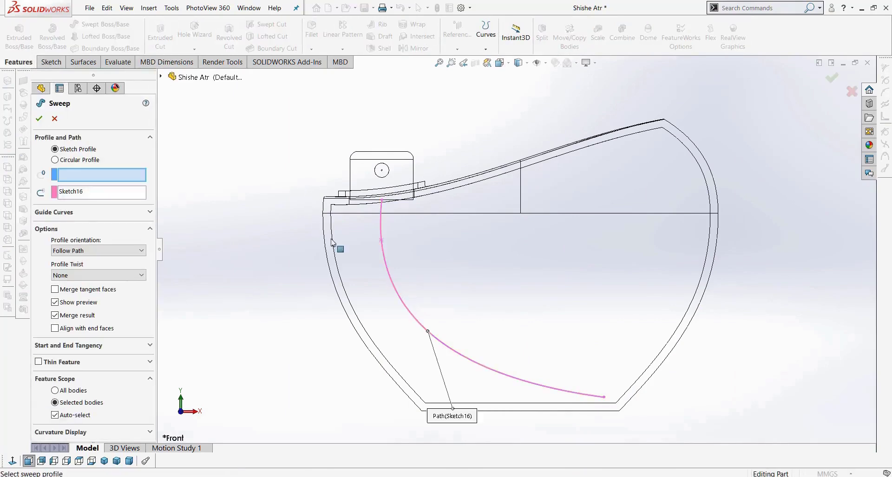
middle_drag(280, 275, 273, 275)
click(80, 160)
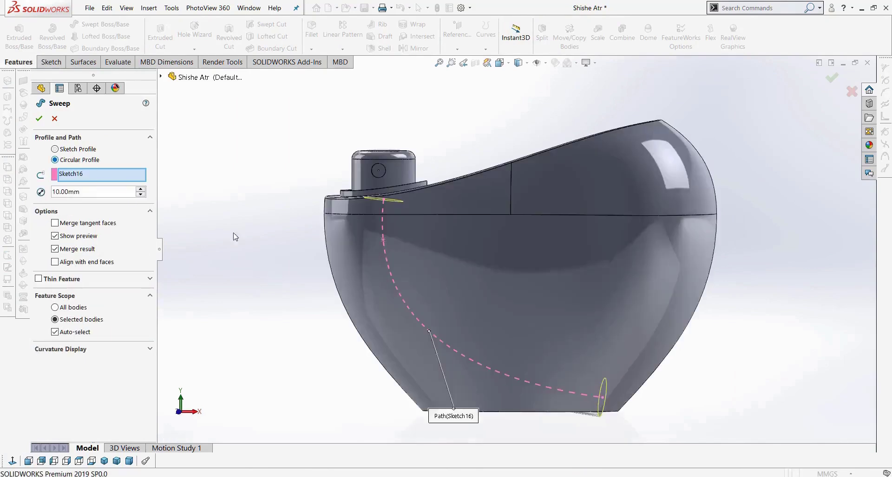
scroll(392, 268, down, 3)
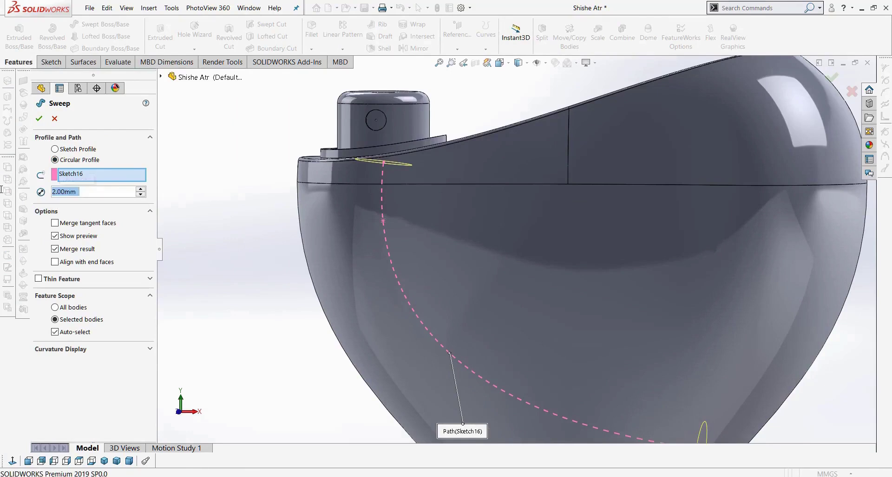
text(1)
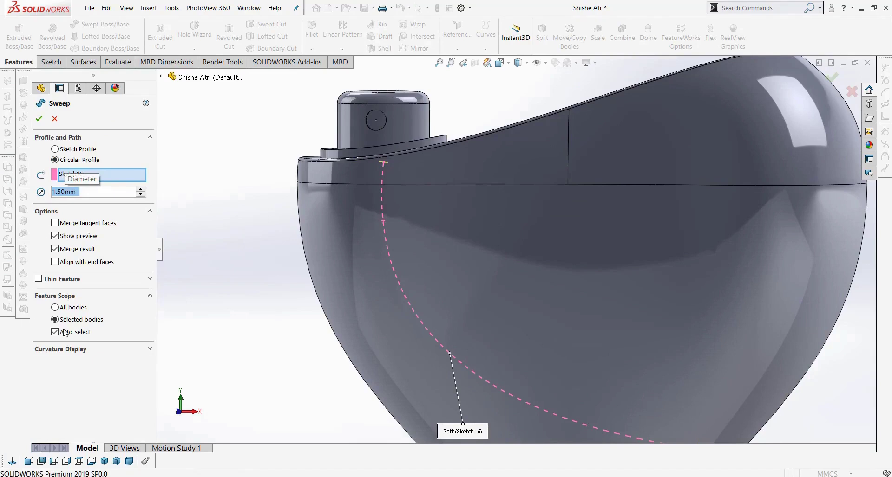
click(74, 250)
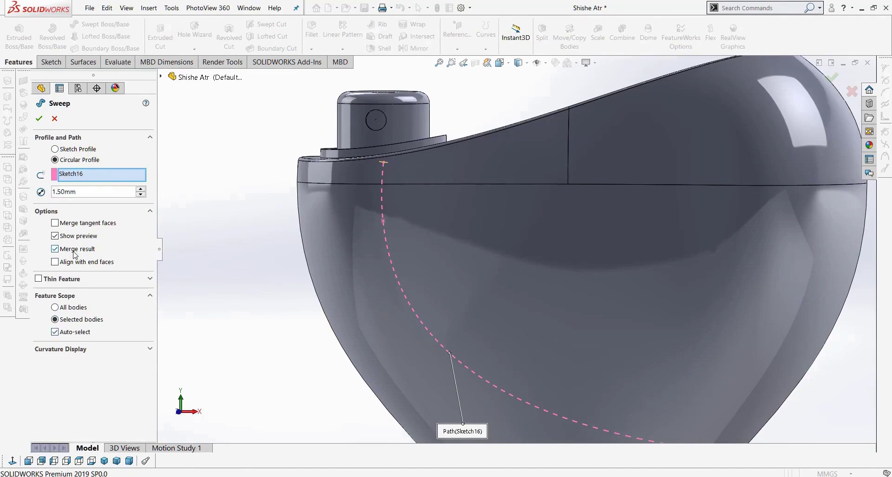
click(39, 120)
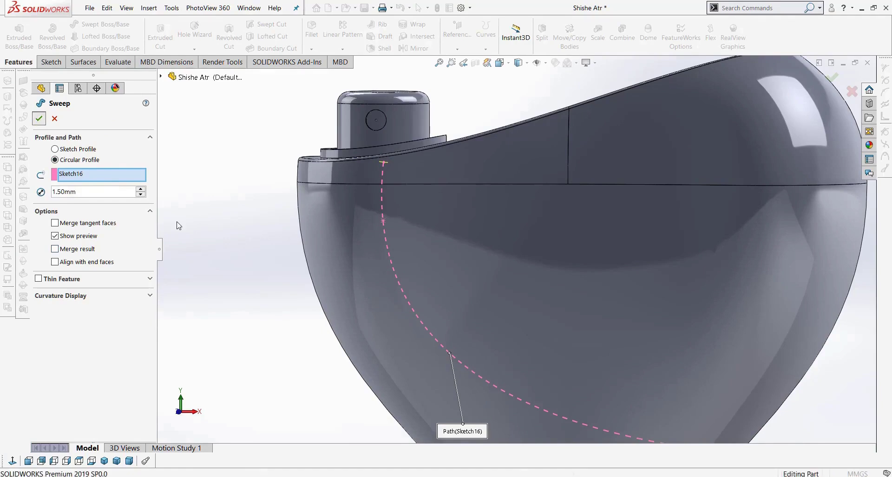
Step: Hide the bottle body to expose the lower end of the swept tube
right_click(533, 149)
click(552, 135)
scroll(568, 213, up, 3)
middle_drag(628, 319, 546, 279)
scroll(520, 348, down, 4)
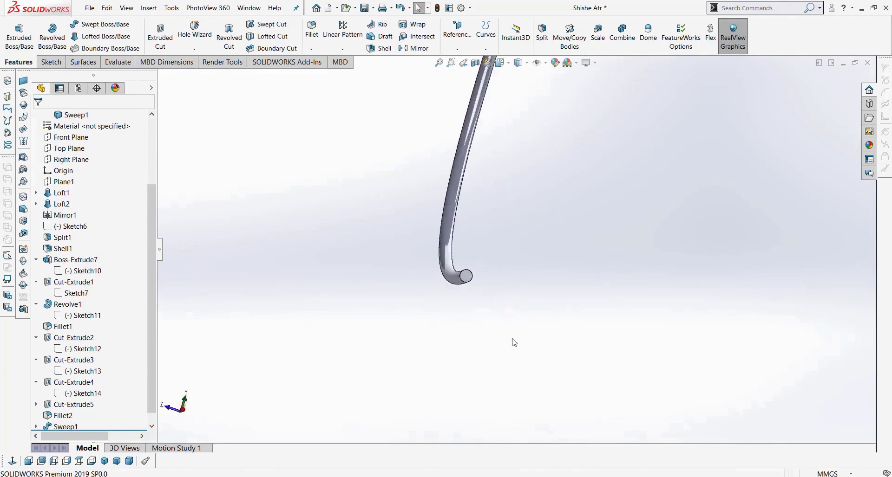
Step: Shell the swept tube with a 0.2 mm wall thickness, removing its lower end face
click(377, 53)
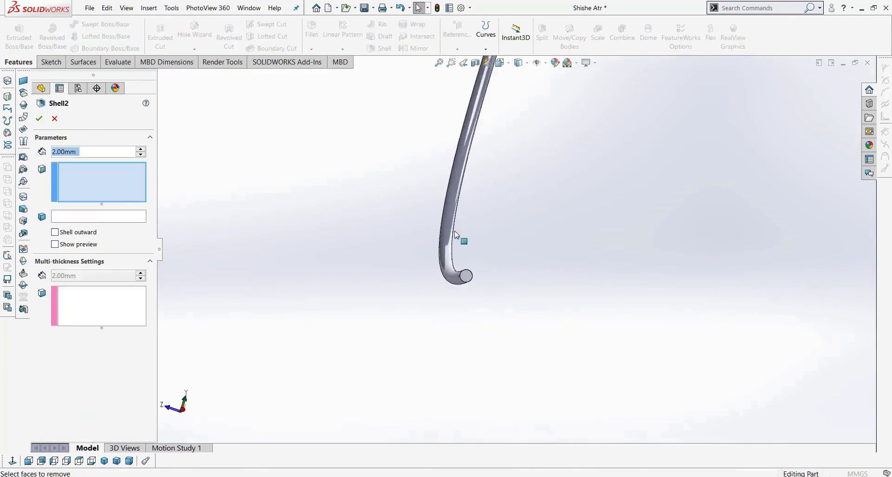
click(466, 277)
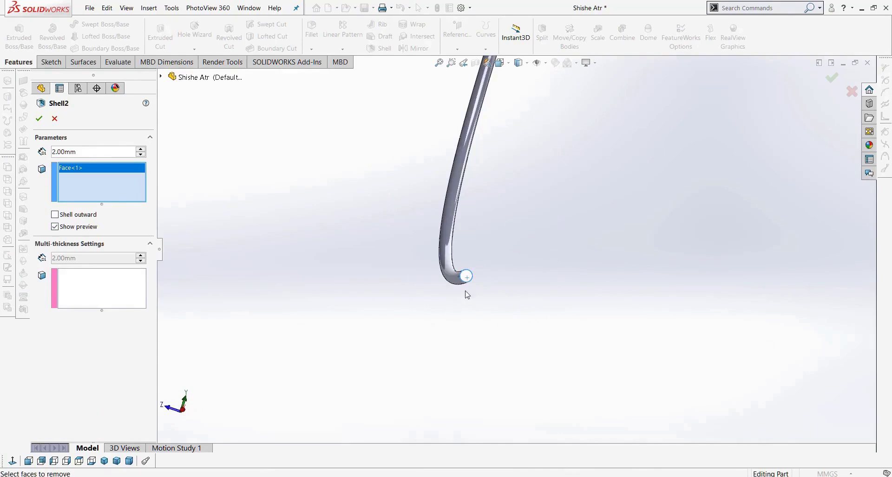
scroll(467, 292, down, 4)
scroll(450, 259, down, 7)
middle_drag(457, 252, 464, 255)
scroll(465, 256, up, 7)
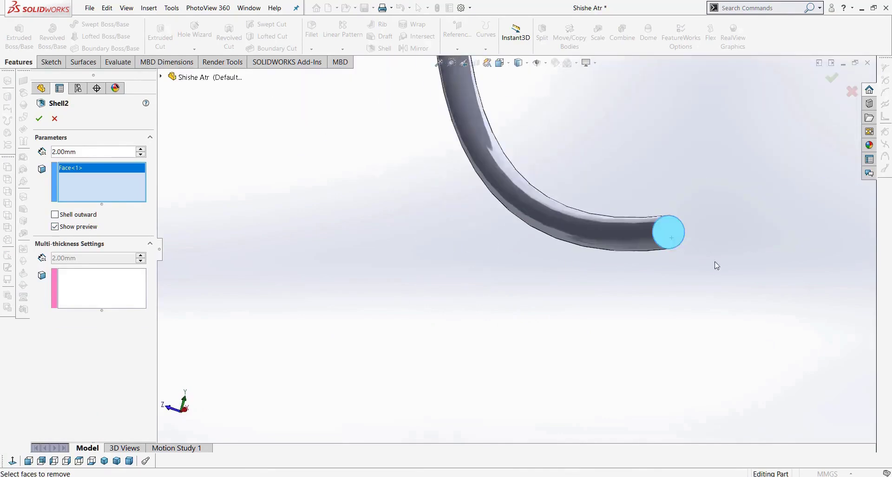
scroll(718, 265, down, 3)
text(0.5)
key(Return)
text(0.1)
key(Return)
text(0.2)
key(Return)
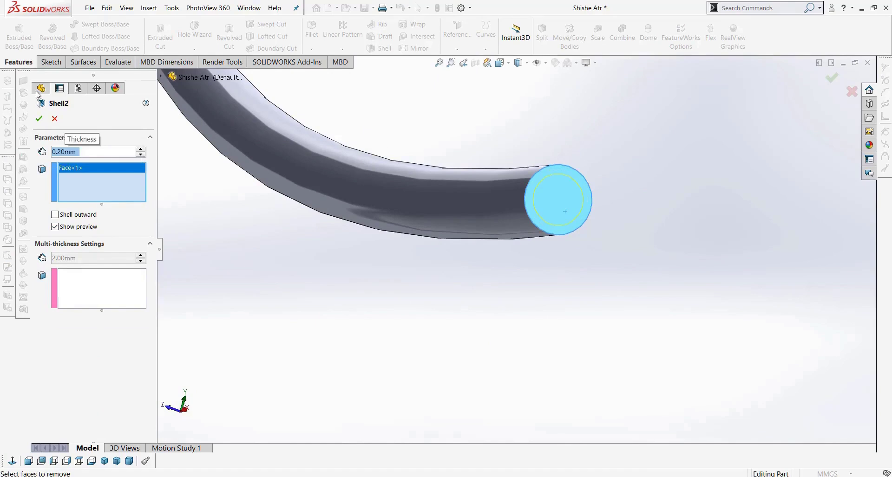
click(39, 119)
Step: Show the hidden bottle and cap bodies again
scroll(353, 172, up, 10)
middle_drag(478, 135, 507, 228)
scroll(61, 259, up, 3)
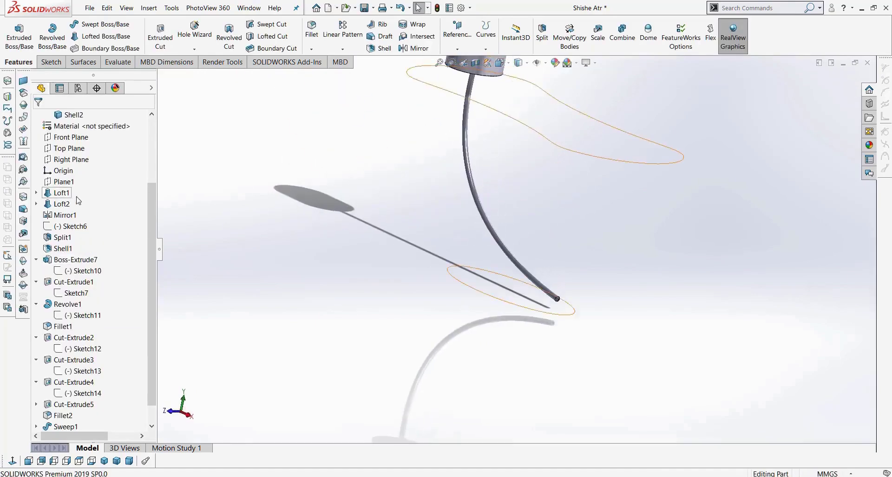
right_click(77, 197)
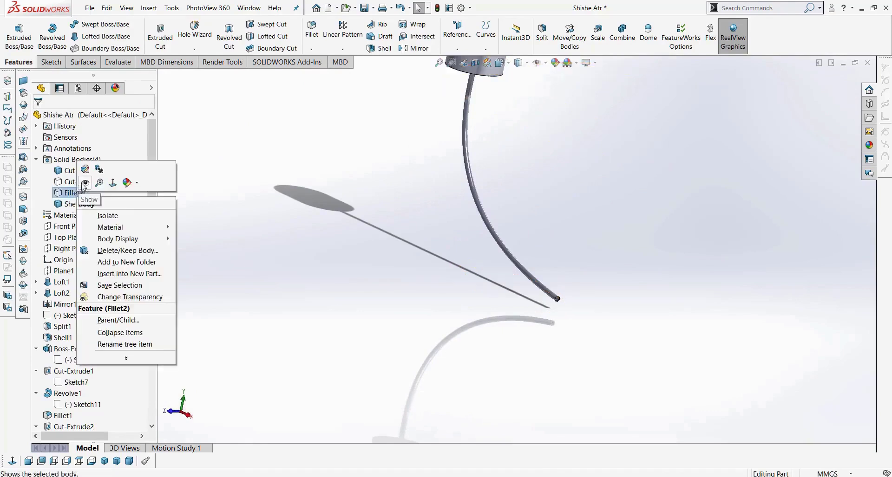
click(75, 185)
right_click(74, 183)
click(77, 170)
click(328, 231)
scroll(339, 236, up, 4)
middle_drag(368, 171, 412, 197)
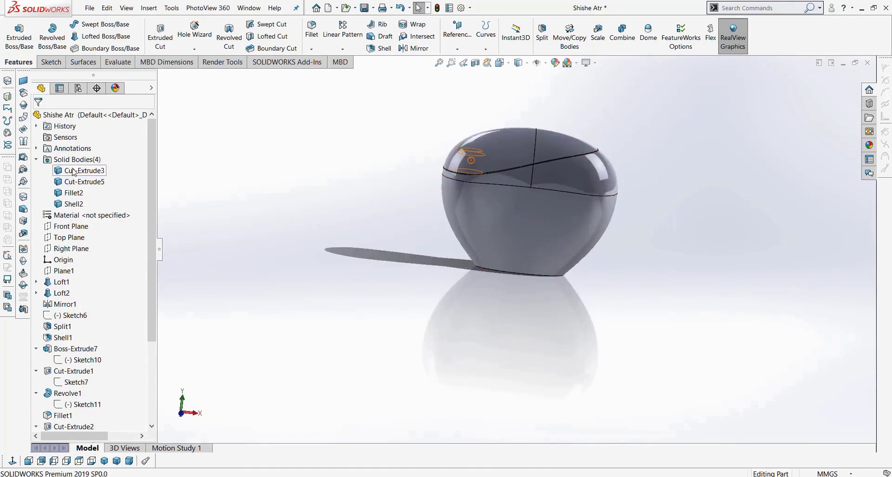
Step: Make the bottle body transparent
right_click(73, 197)
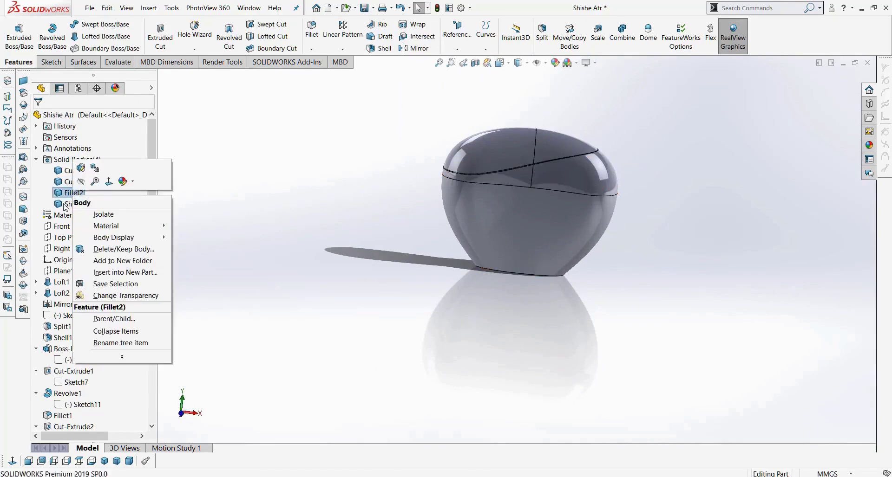
click(64, 204)
scroll(352, 239, up, 3)
scroll(309, 231, down, 1)
click(72, 192)
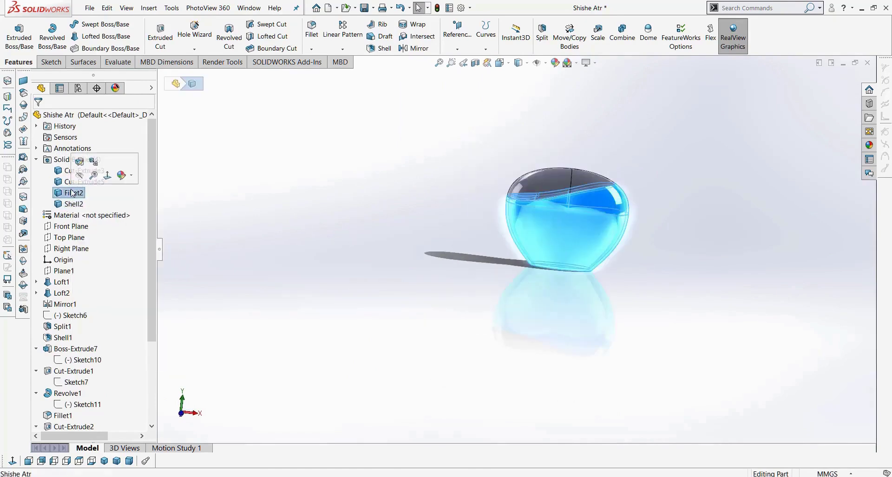
right_click(65, 192)
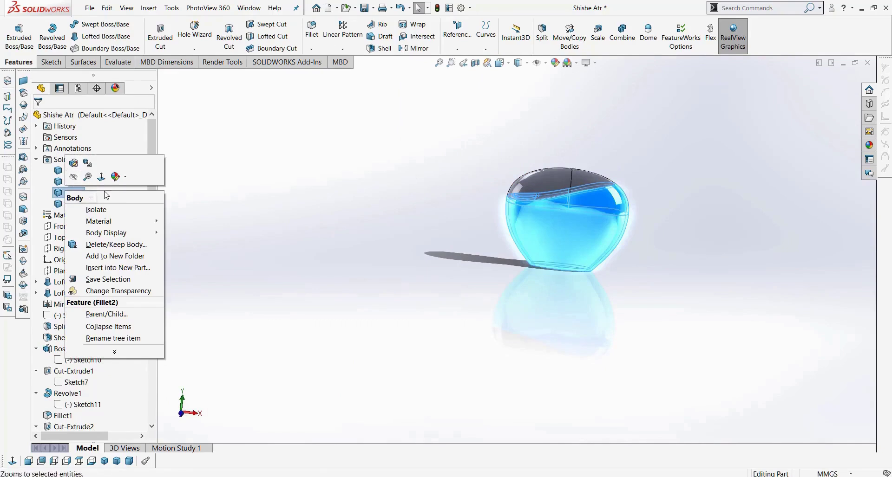
click(112, 291)
Step: Examine the curved tube inside the transparent bottle from several angles
scroll(578, 230, down, 6)
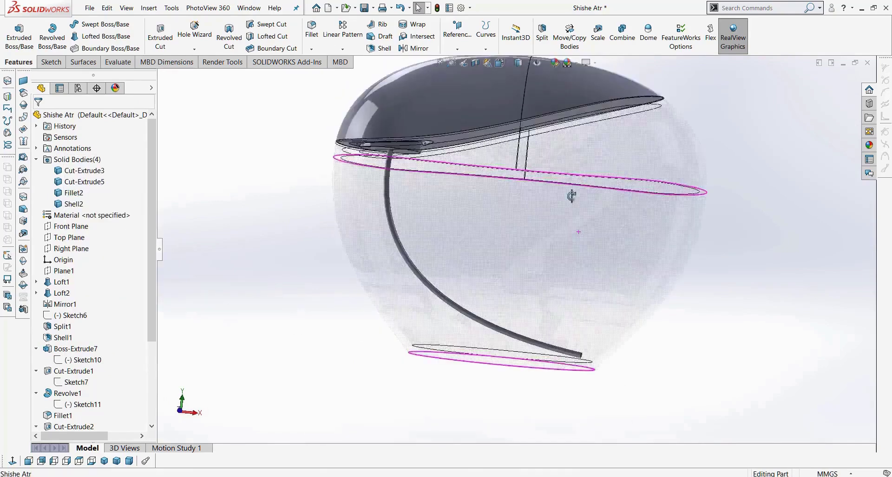
scroll(578, 215, up, 4)
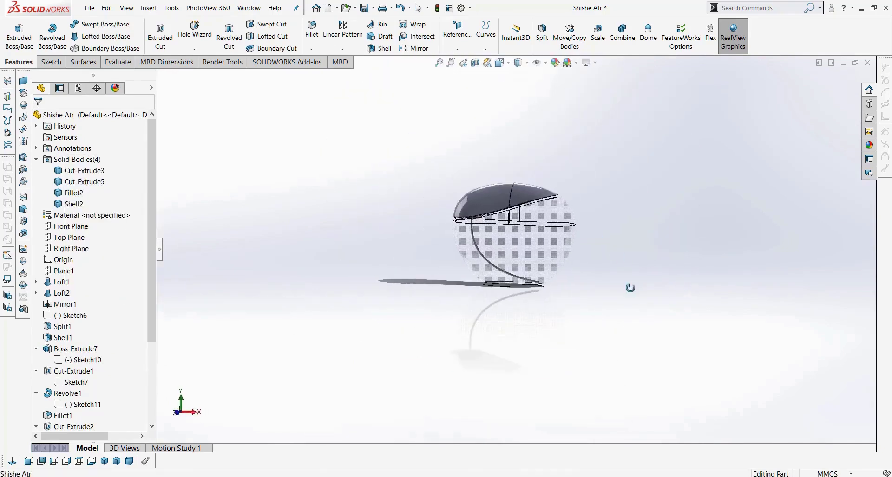
scroll(585, 291, up, 4)
scroll(498, 259, down, 5)
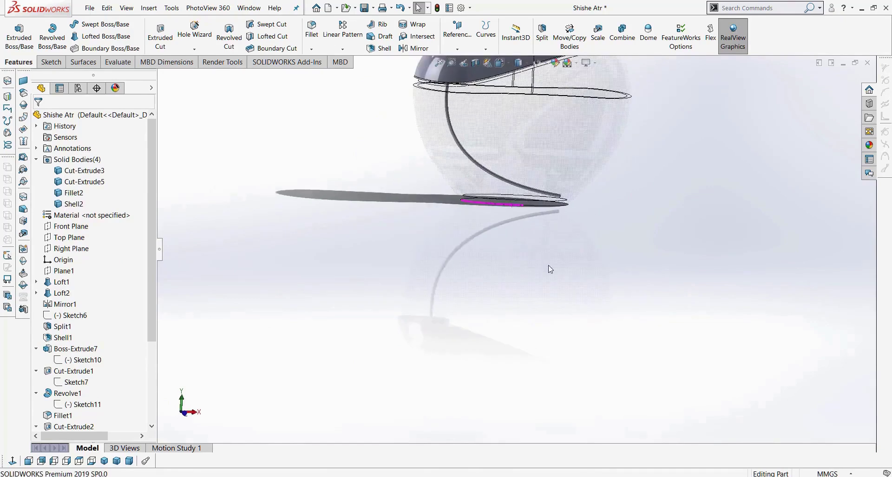
scroll(569, 169, up, 3)
scroll(569, 170, down, 4)
middle_drag(574, 186, 550, 280)
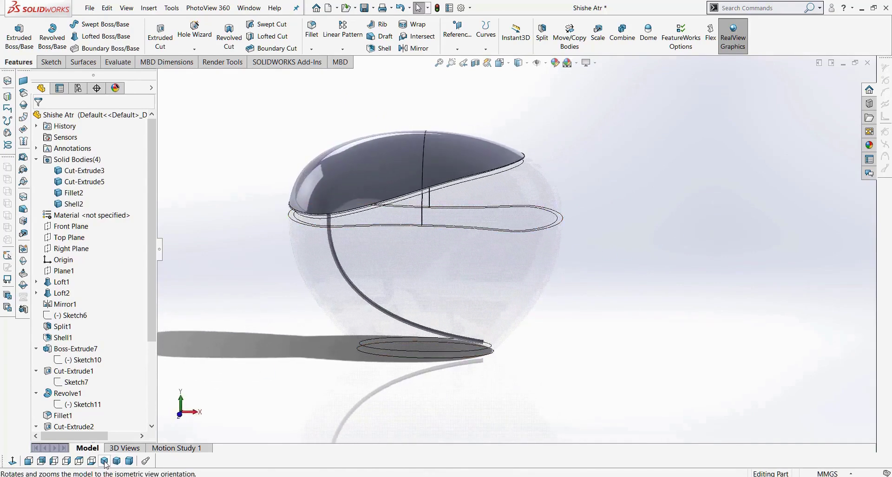
Step: Sketch a center rectangle about 145 by 63 mm on the Top Plane, centered on the origin and enclosing the bottle outline
click(104, 462)
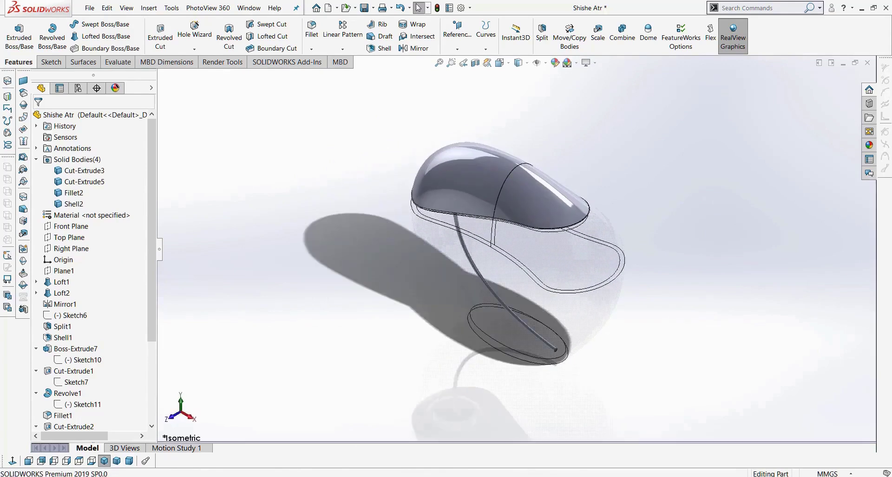
middle_drag(325, 351, 294, 258)
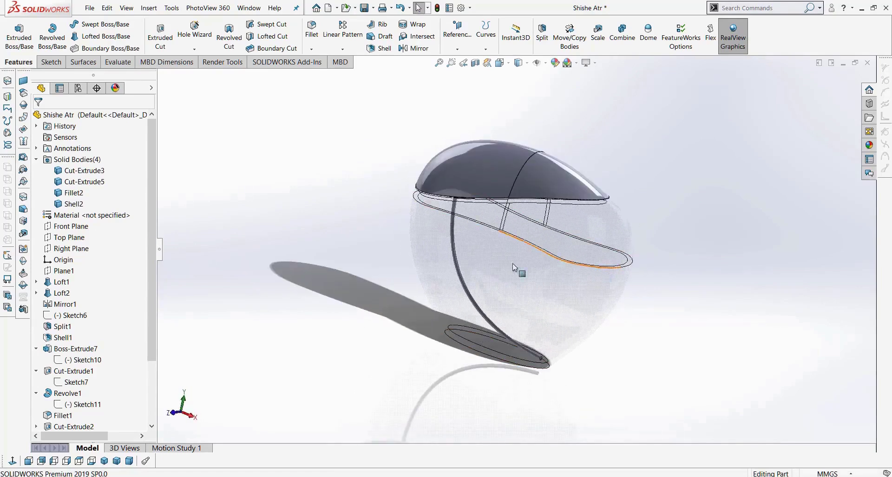
click(73, 243)
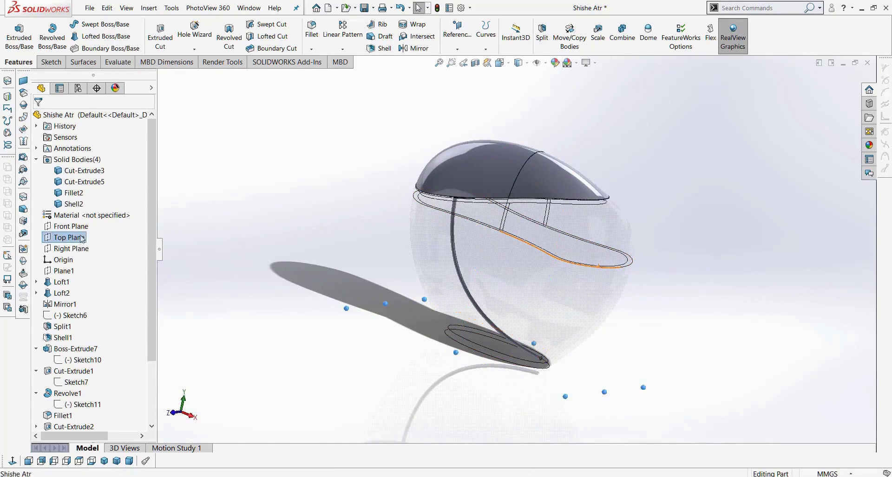
click(54, 65)
click(87, 36)
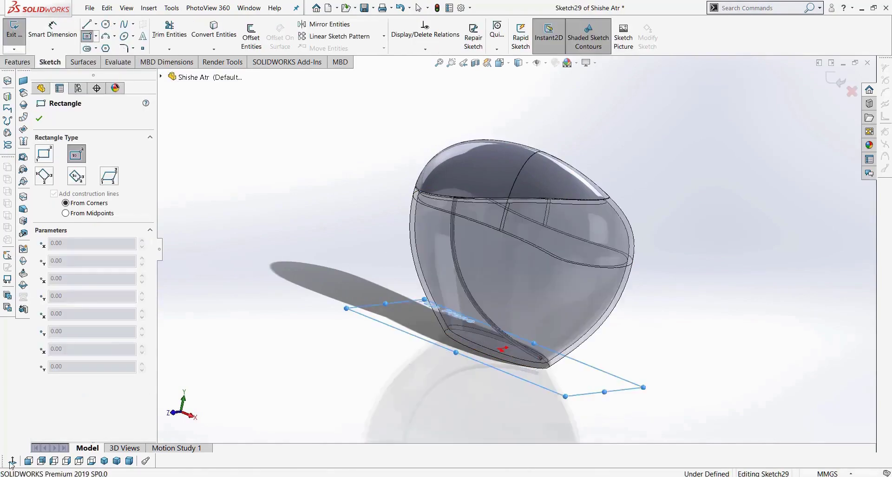
click(523, 249)
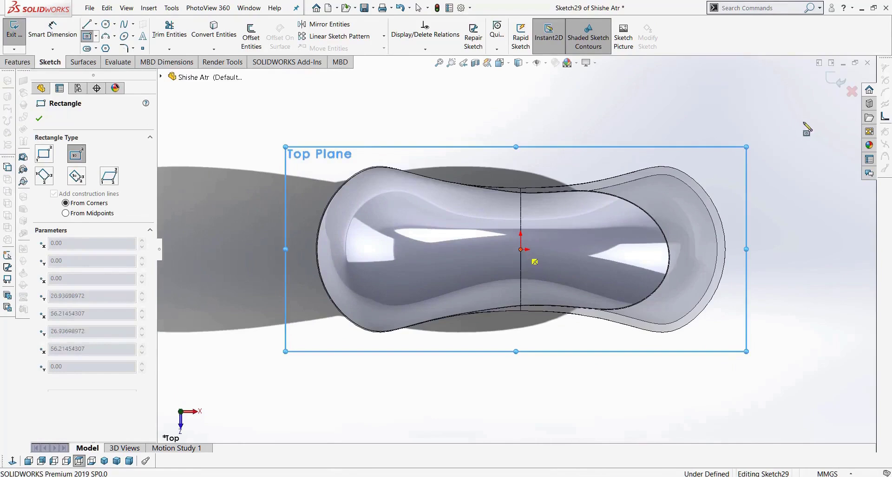
click(818, 123)
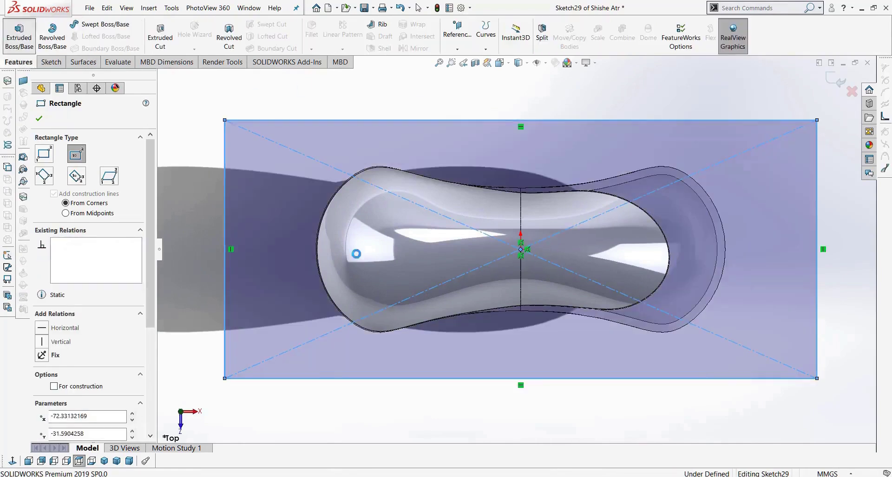
key(Escape)
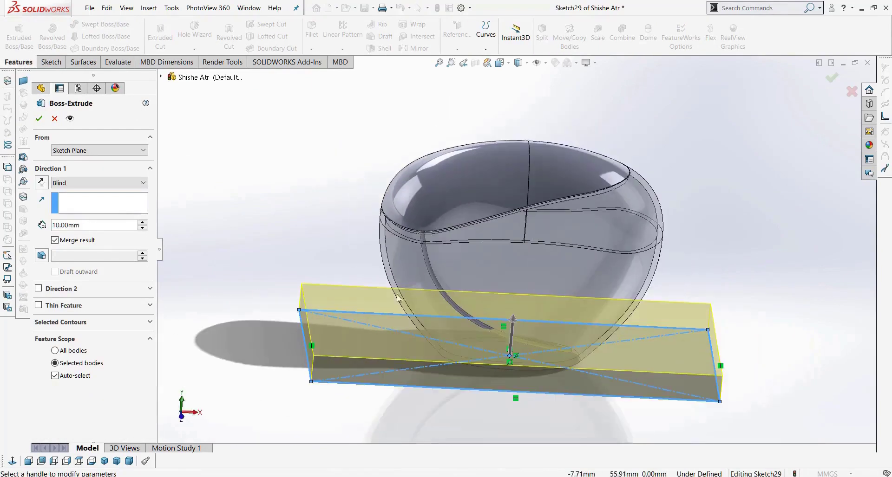
Step: Extrude the rectangle 45 mm upward and 10 mm in the second direction as a separate body, without merging the result
click(38, 289)
click(141, 223)
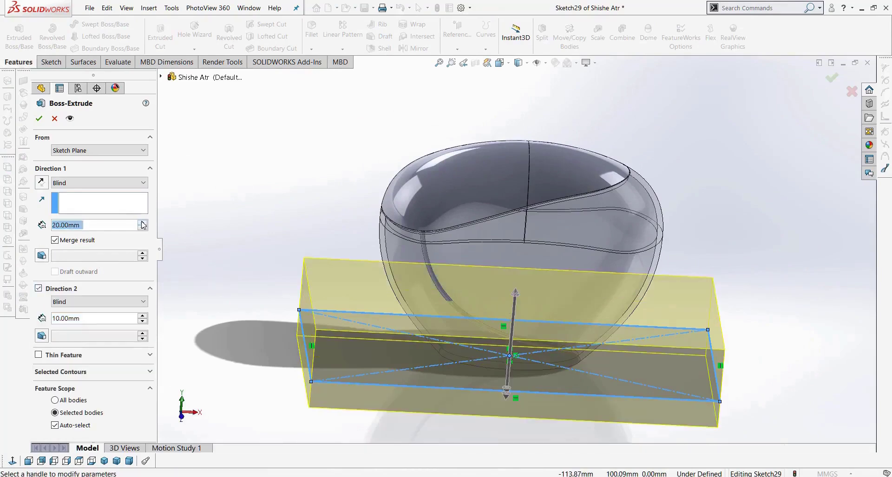
click(142, 223)
click(141, 223)
middle_drag(209, 223, 277, 213)
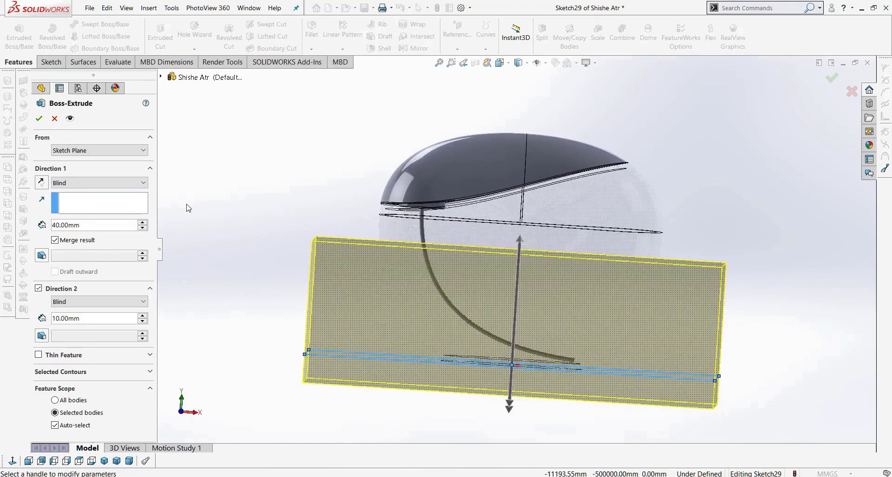
click(143, 223)
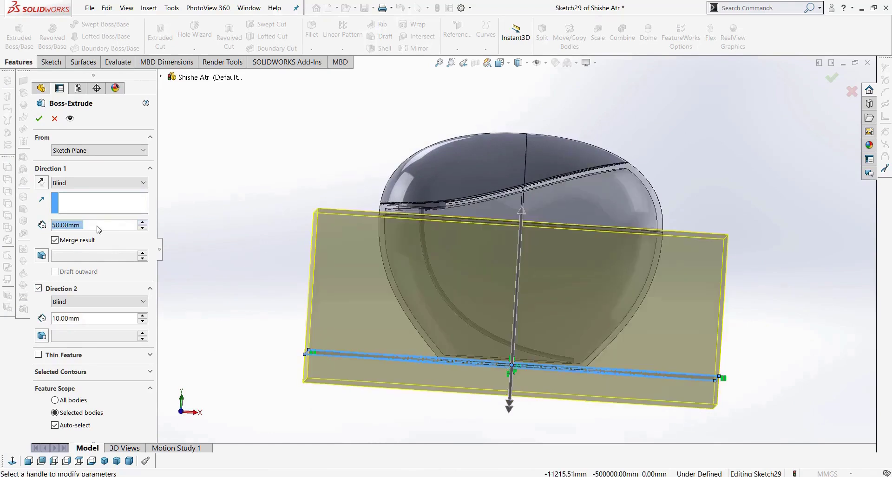
text(45)
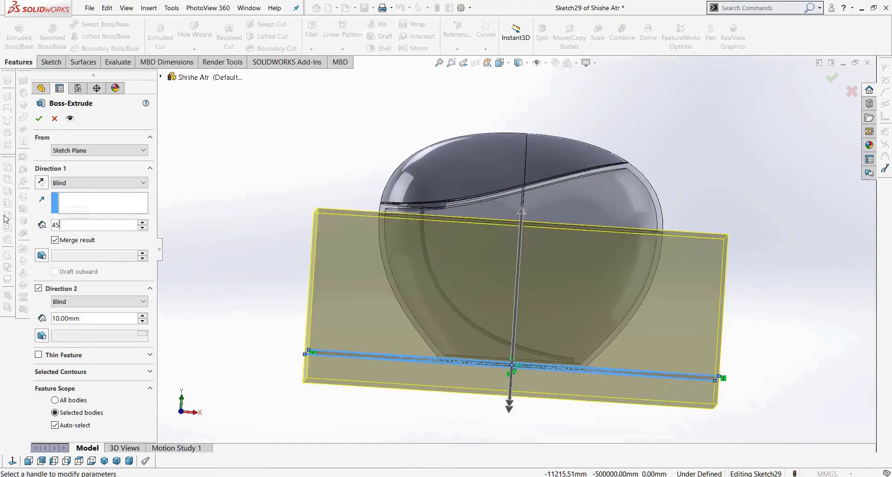
key(Return)
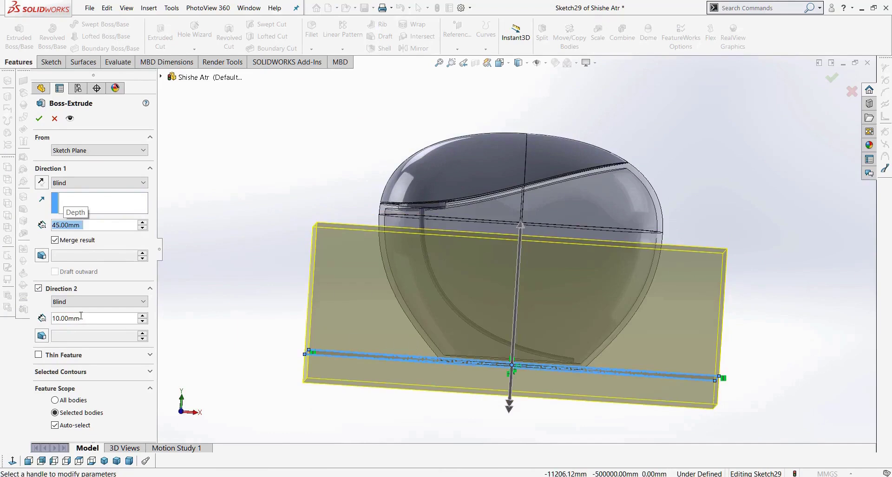
click(91, 241)
middle_drag(353, 321, 293, 355)
click(39, 119)
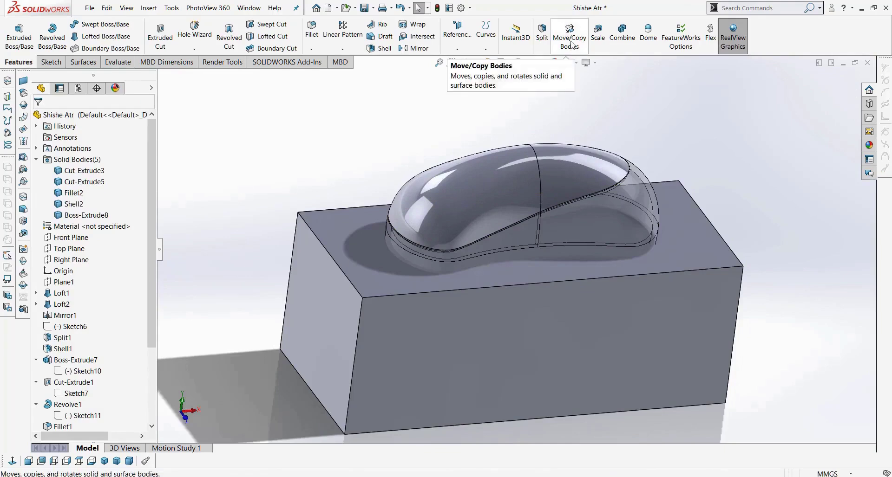
Step: Examine the Features command category in the toolbar customization settings, leaving the toolbars as they are
click(171, 11)
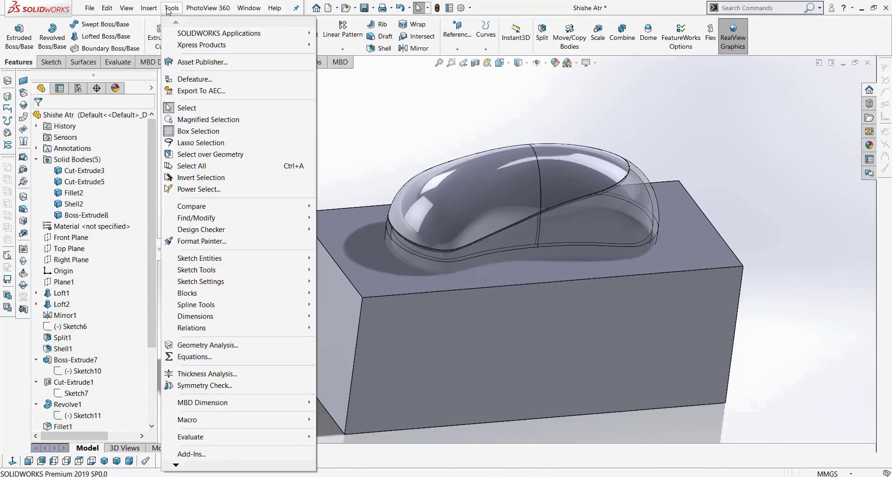
mouse_move(149, 7)
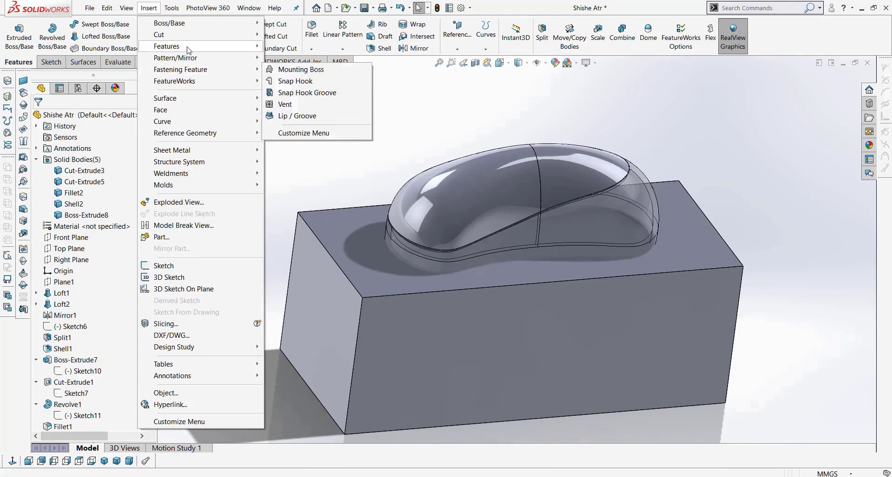
mouse_move(189, 49)
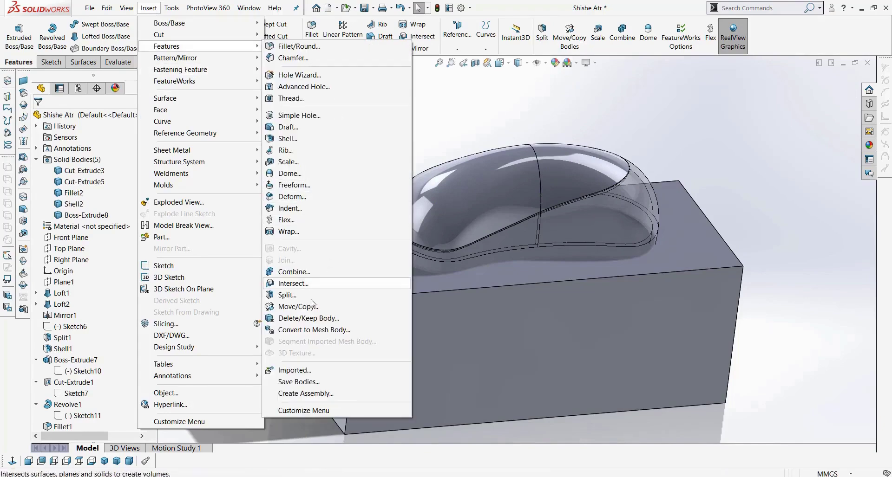
click(470, 8)
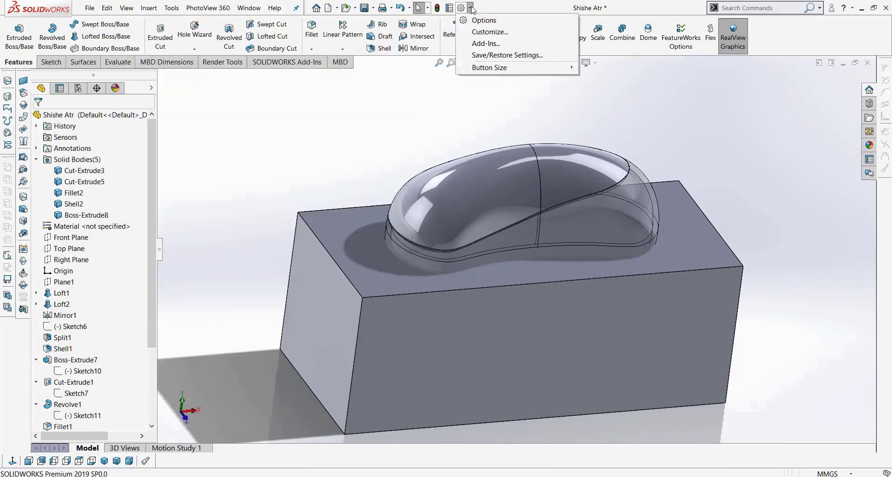
click(485, 33)
click(337, 87)
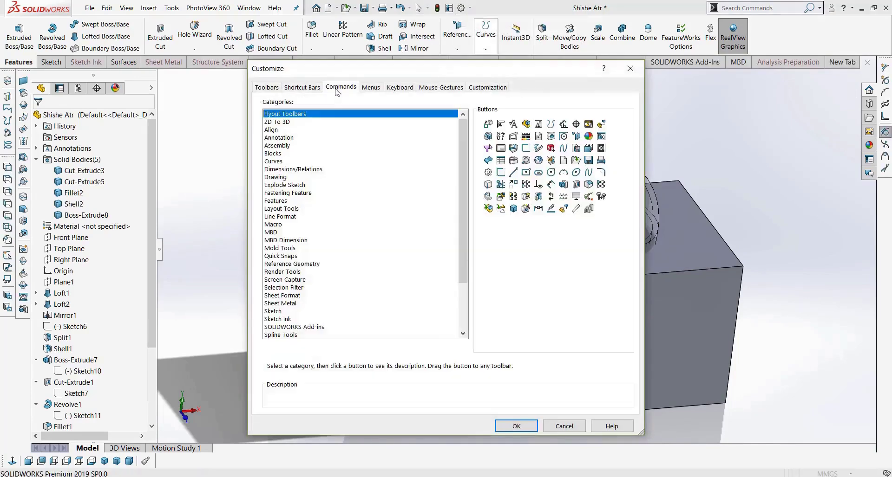
click(283, 201)
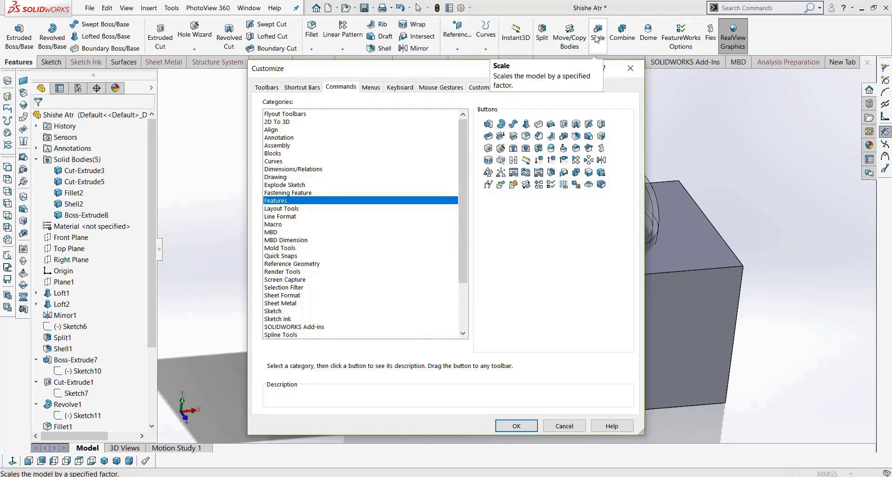
click(559, 427)
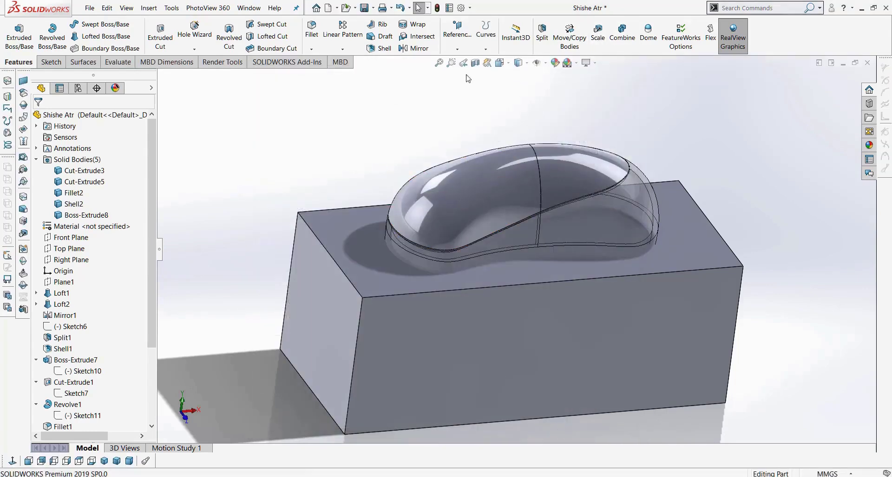
Step: Make one copy of the transparent bottle body in place with Move/Copy Bodies, using zero translation
click(569, 38)
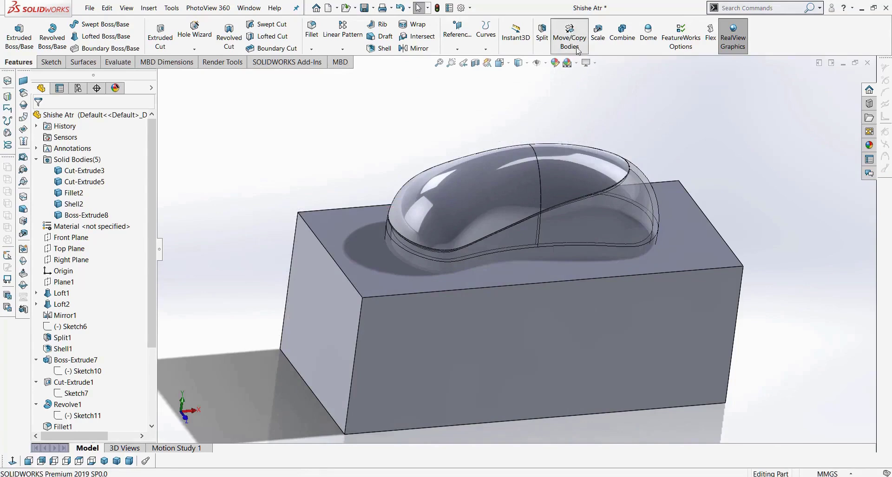
click(620, 231)
middle_drag(728, 319, 746, 302)
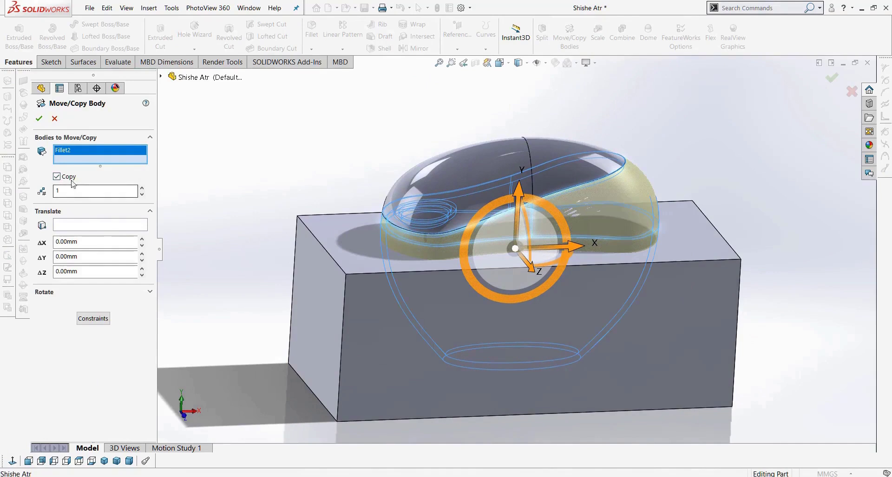
click(57, 176)
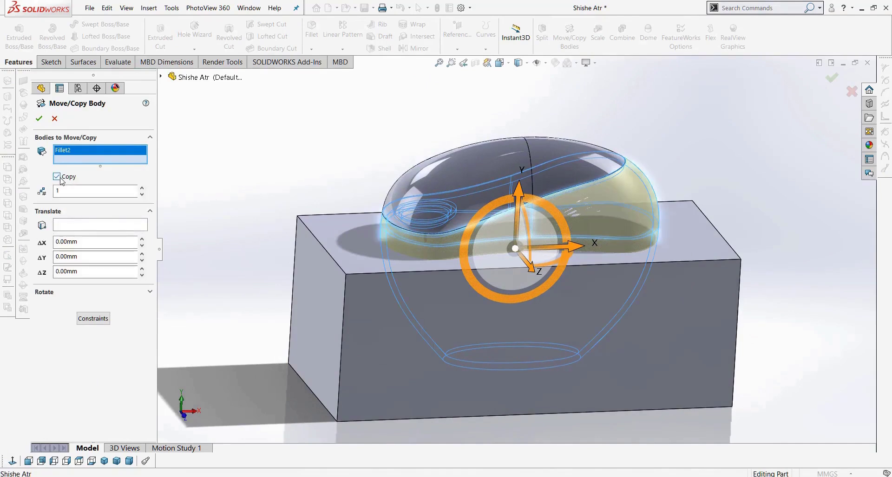
drag(576, 246, 808, 231)
click(120, 240)
text(0)
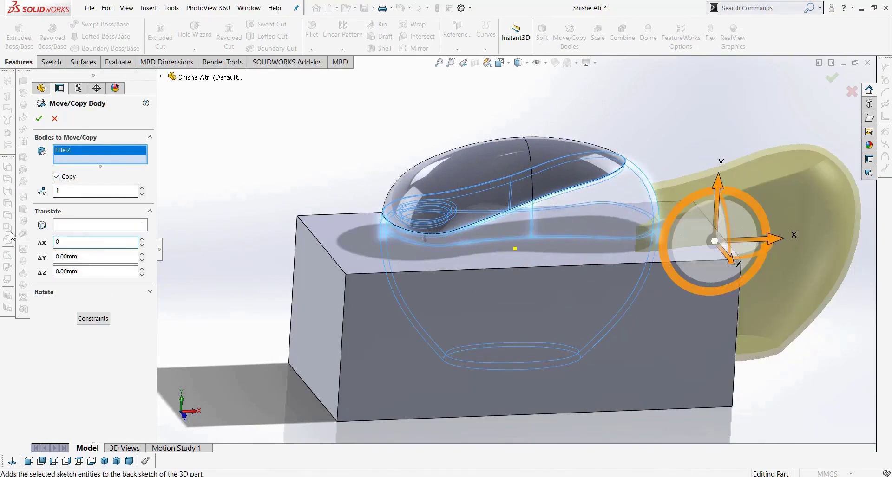
key(Return)
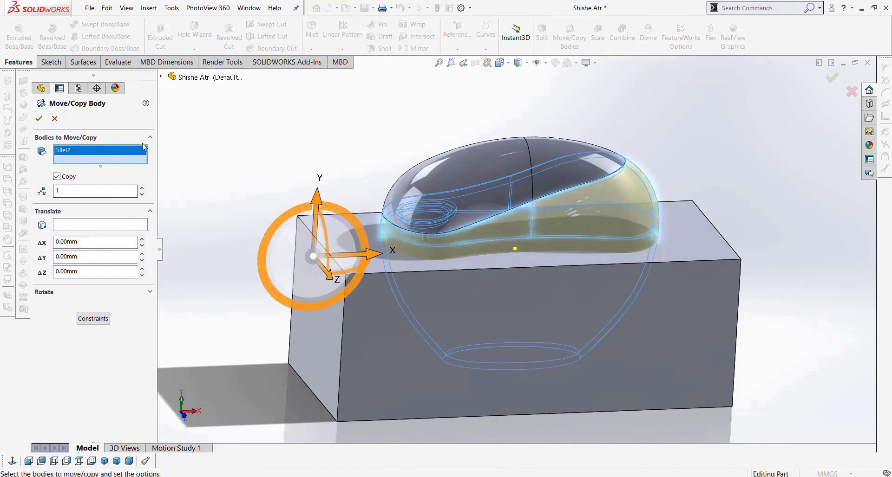
click(39, 119)
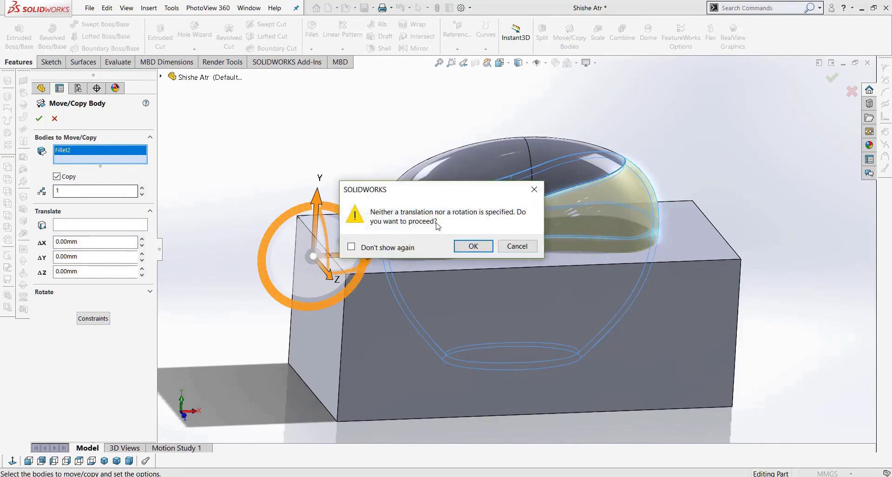
click(473, 245)
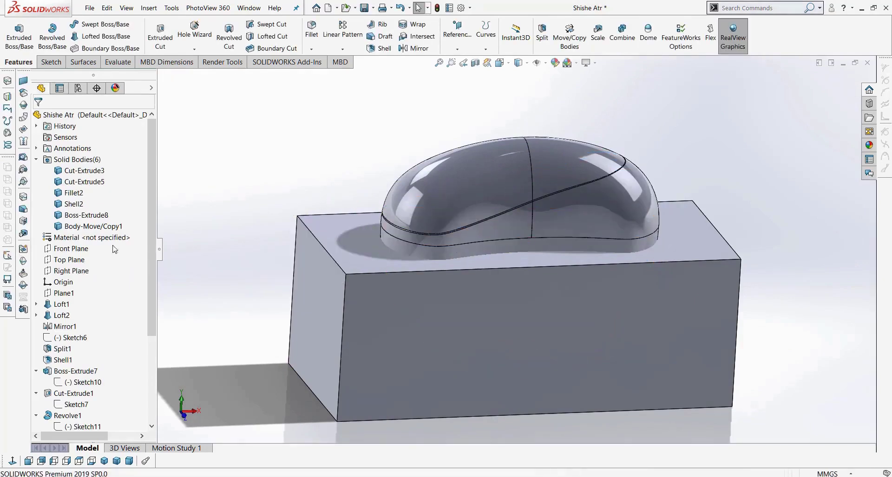
Step: Set up a Combine feature that subtracts the glass bottle body from the rectangular block as the main body
click(90, 226)
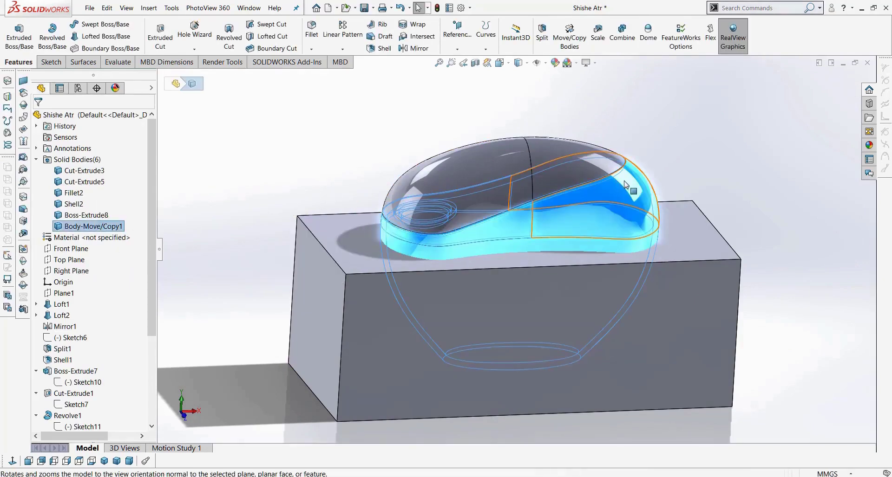
click(322, 157)
click(624, 44)
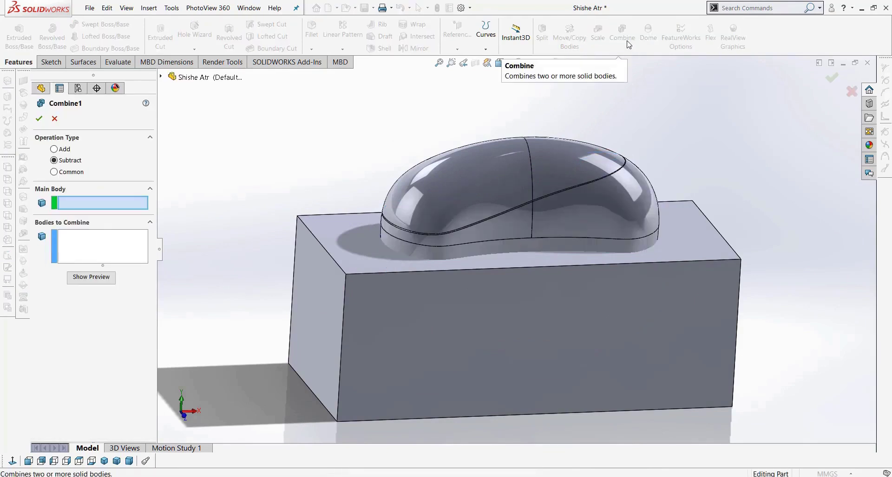
click(55, 150)
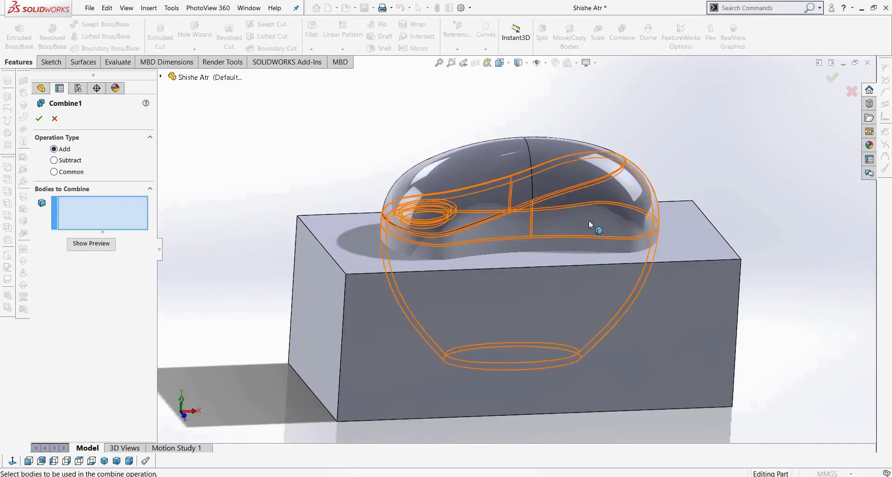
click(61, 162)
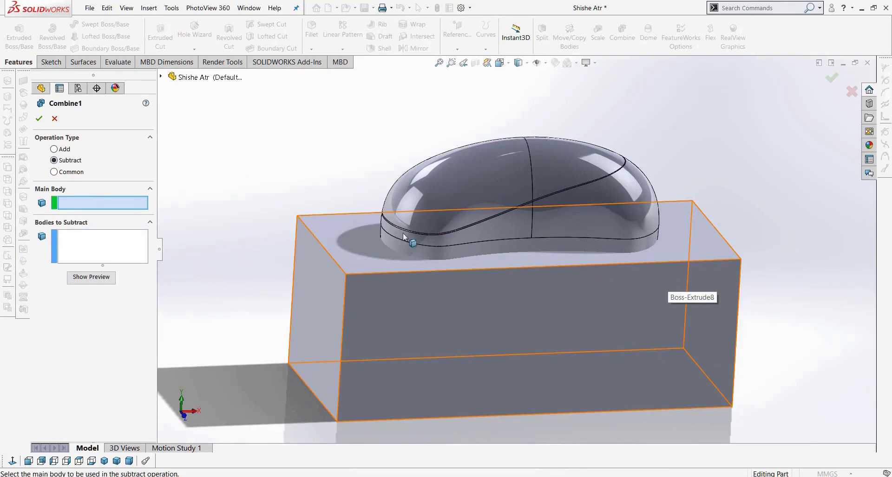
click(69, 173)
click(70, 162)
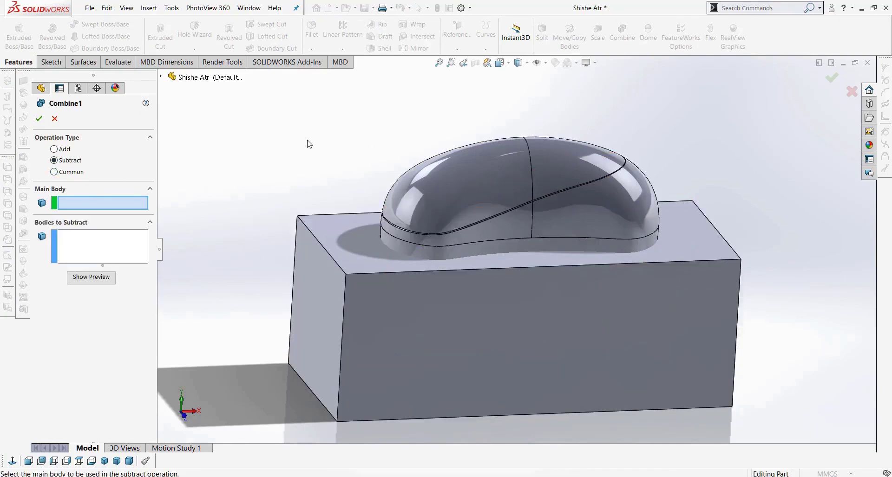
middle_drag(307, 141, 308, 155)
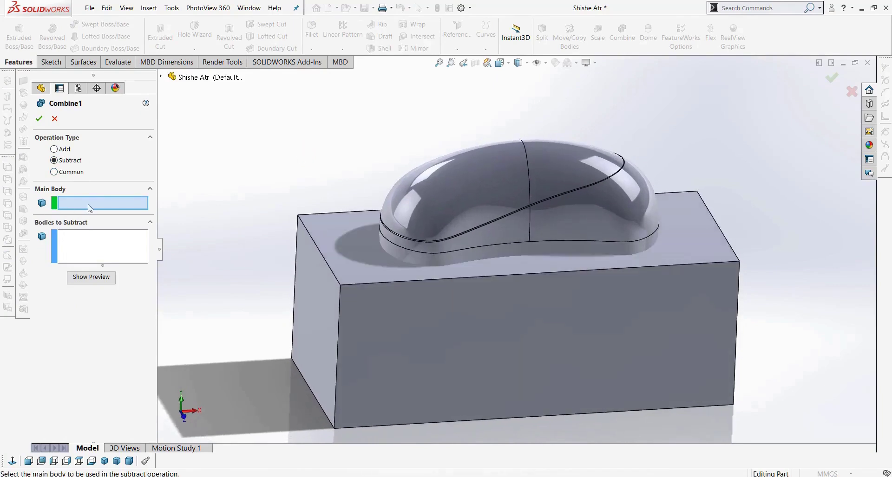
click(603, 346)
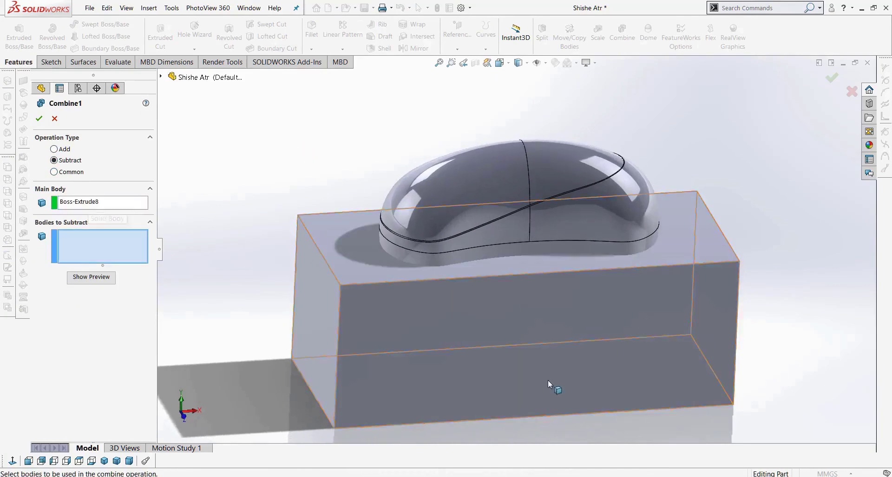
click(620, 223)
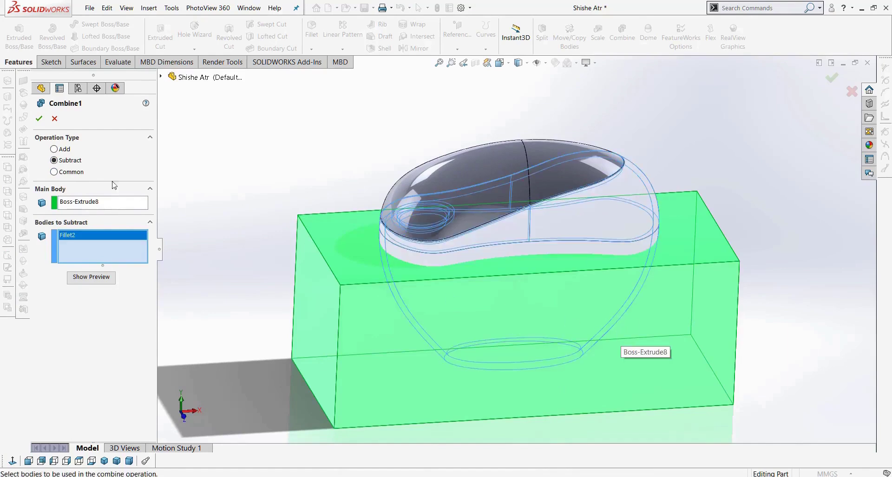
Step: Apply the subtraction and keep all of the resulting bodies
click(40, 119)
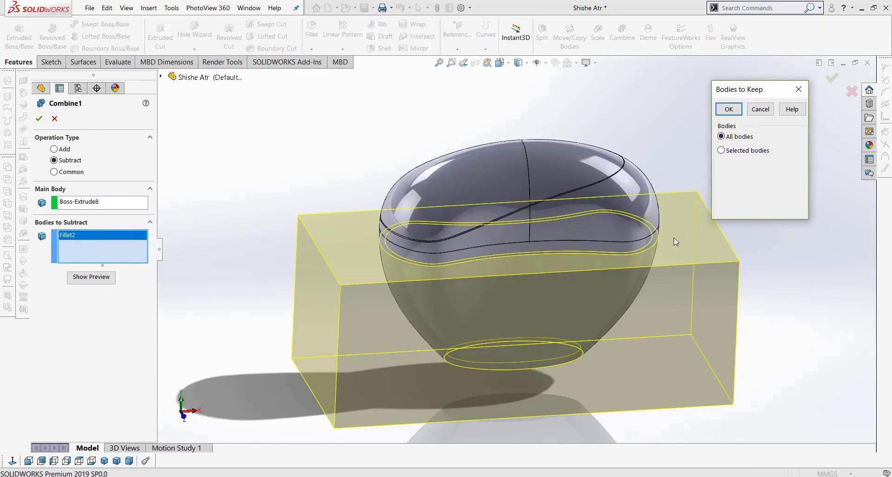
click(749, 152)
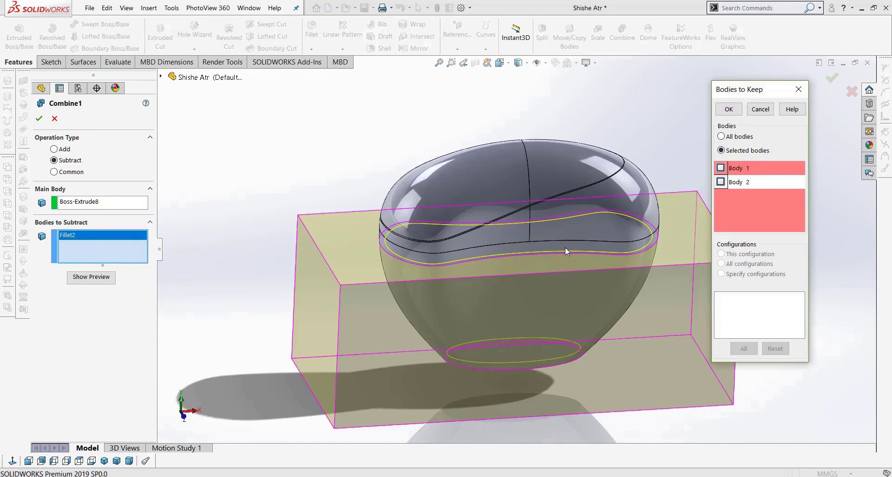
click(735, 138)
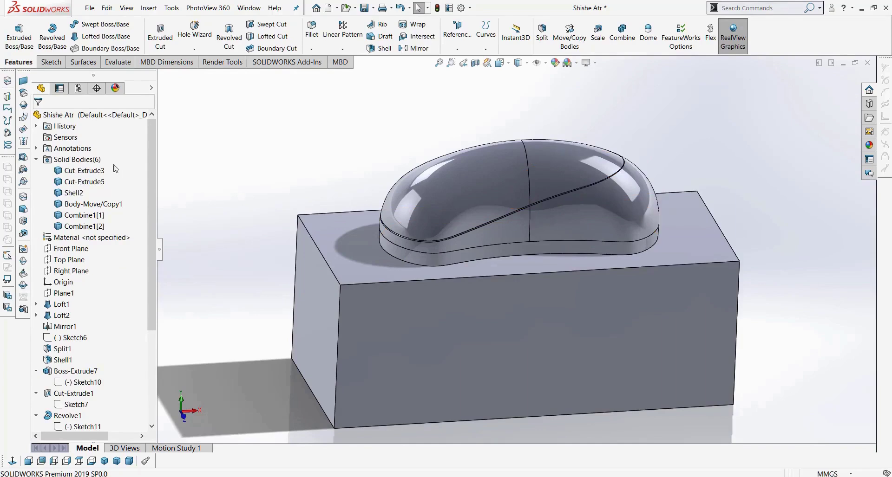
Step: Hide the cap, nozzle, dip tube and remaining bottle bodies, leaving only the two bodies produced by the subtraction
click(84, 170)
ctrl+right_click(86, 206)
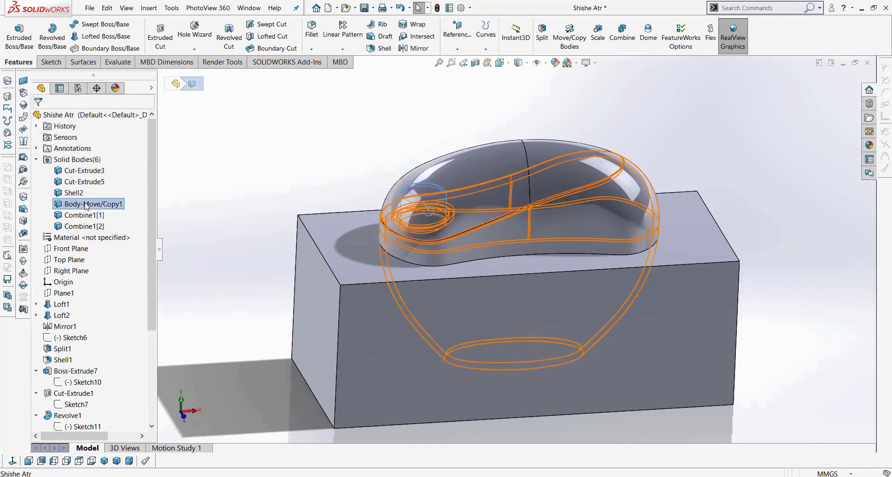
click(79, 205)
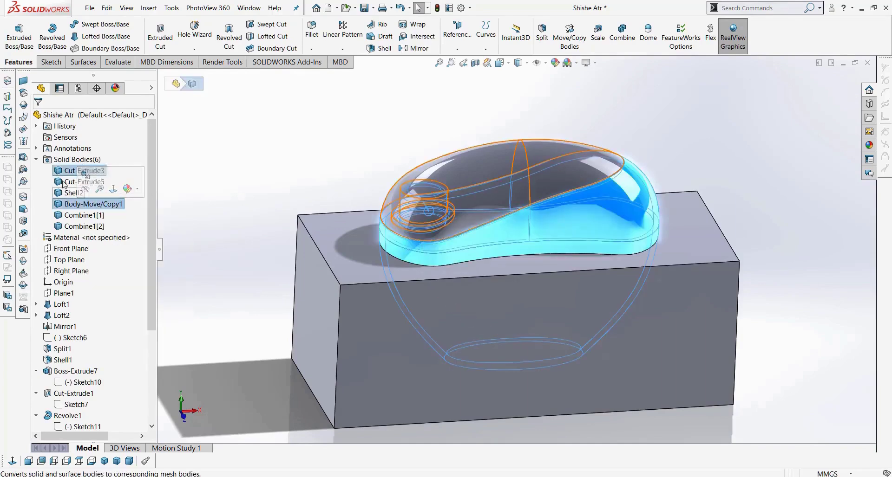
click(68, 182)
ctrl+click(69, 194)
ctrl+click(70, 204)
ctrl+click(68, 172)
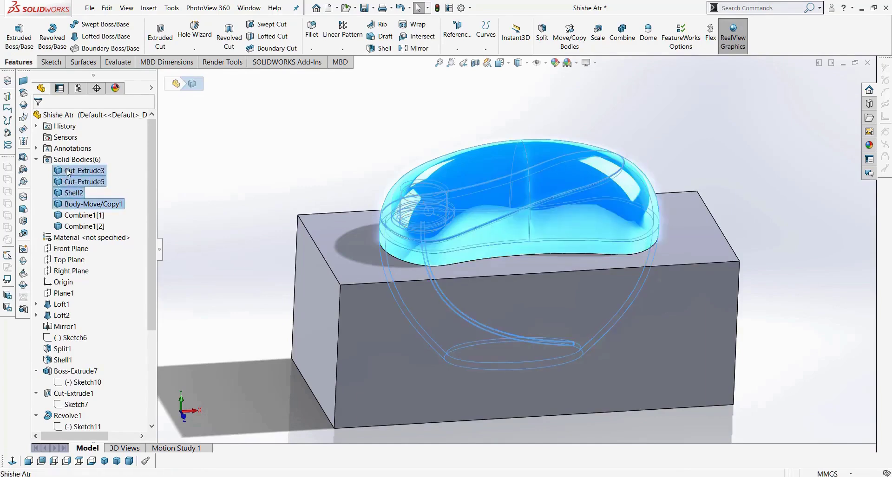
right_click(67, 171)
click(76, 157)
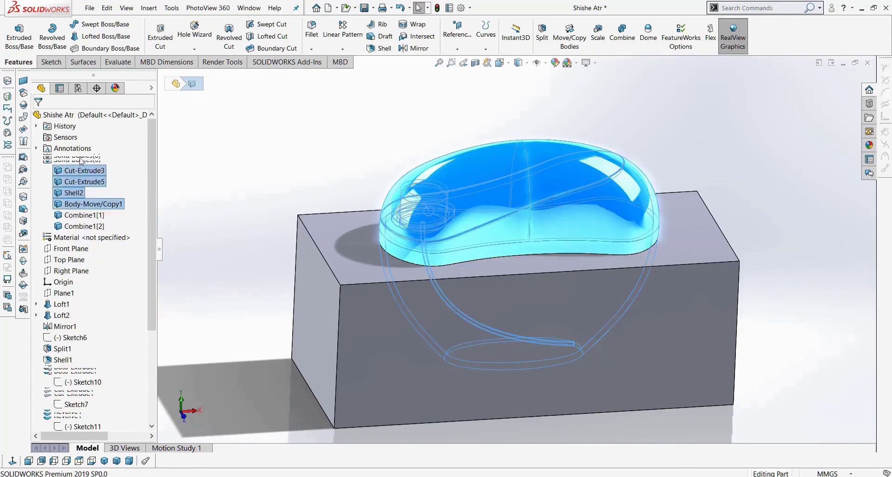
click(277, 201)
Step: Delete the outer block body Combine1[1] with Delete/Keep Body, retaining the inner liquid-shaped body
middle_drag(278, 202, 289, 232)
scroll(289, 232, up, 2)
scroll(484, 261, up, 3)
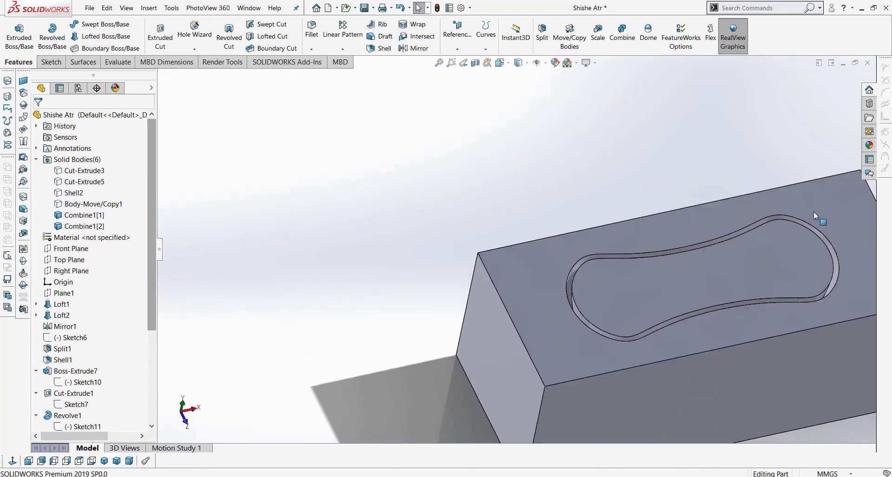
middle_drag(642, 346, 637, 304)
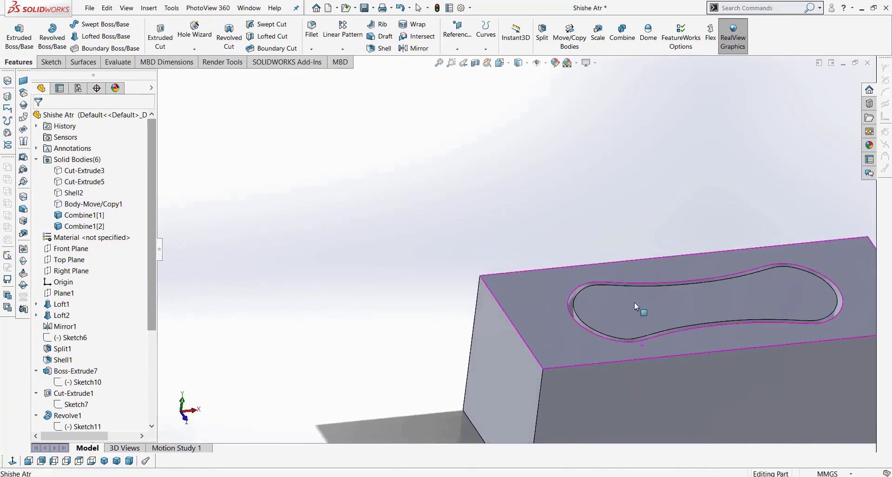
scroll(508, 326, down, 3)
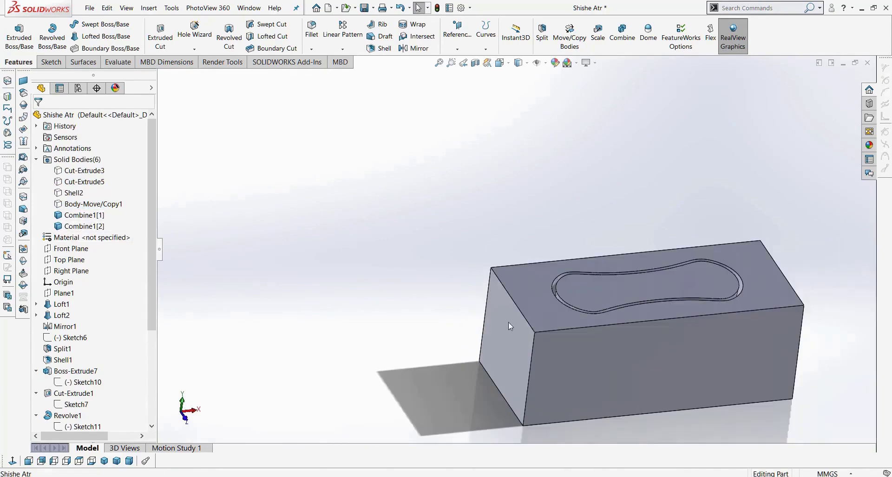
right_click(96, 228)
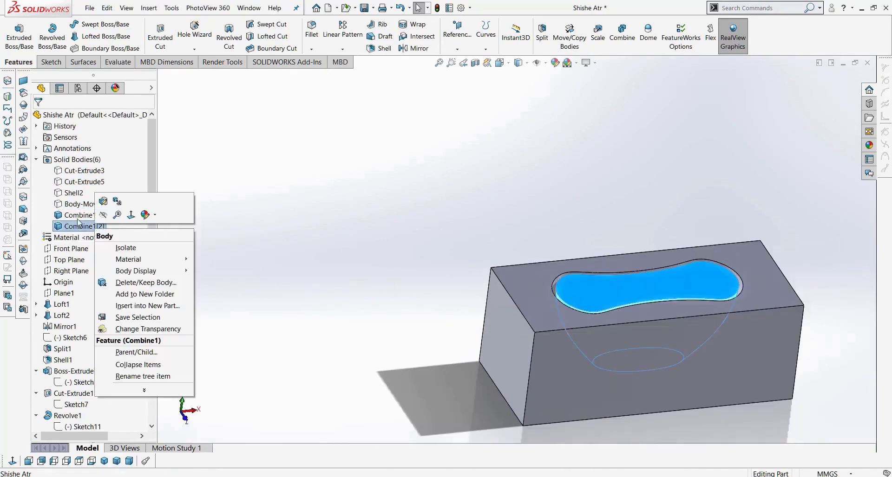
click(77, 219)
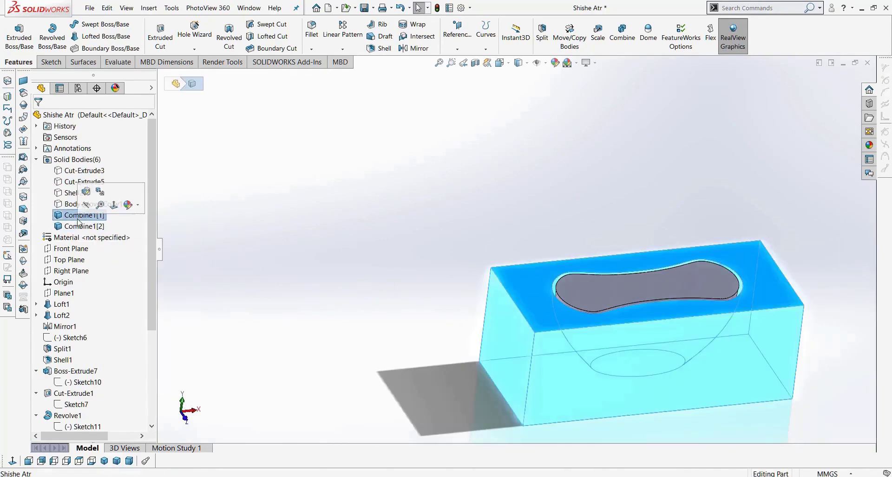
click(304, 232)
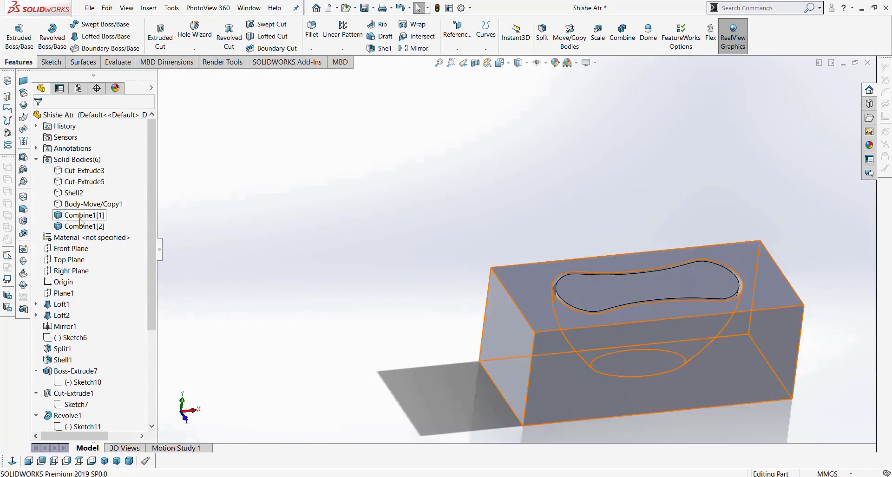
right_click(80, 218)
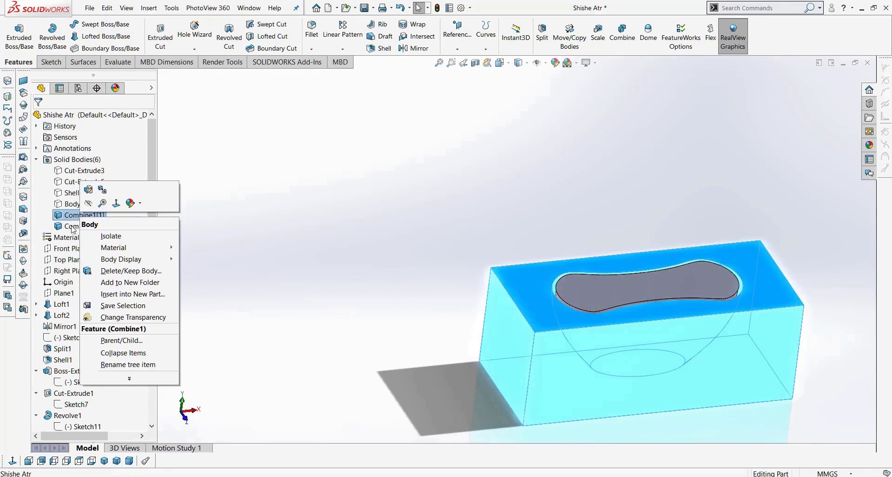
click(130, 271)
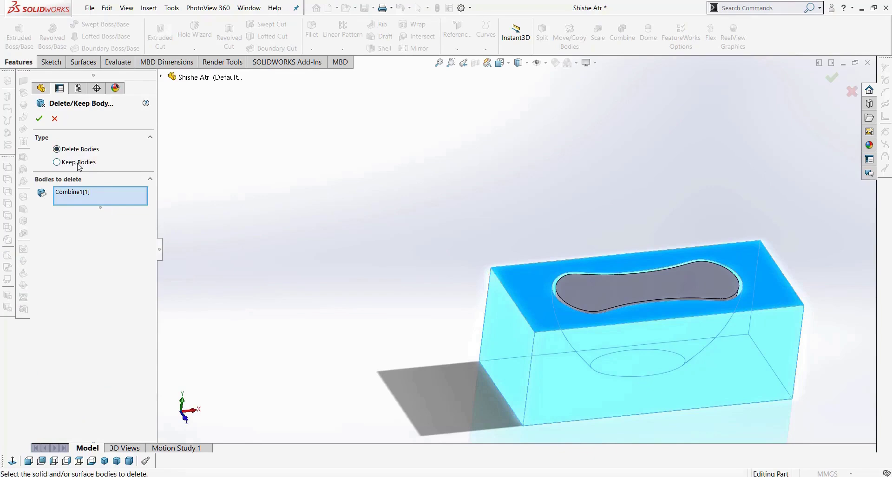
click(39, 119)
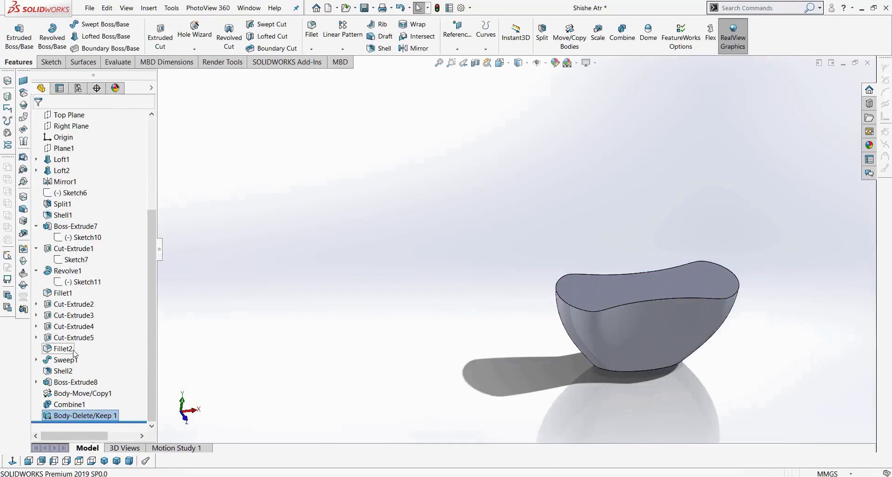
click(294, 323)
Step: Show the four hidden bodies again: cap, nozzle, dip tube and bottle
scroll(78, 405, down, 4)
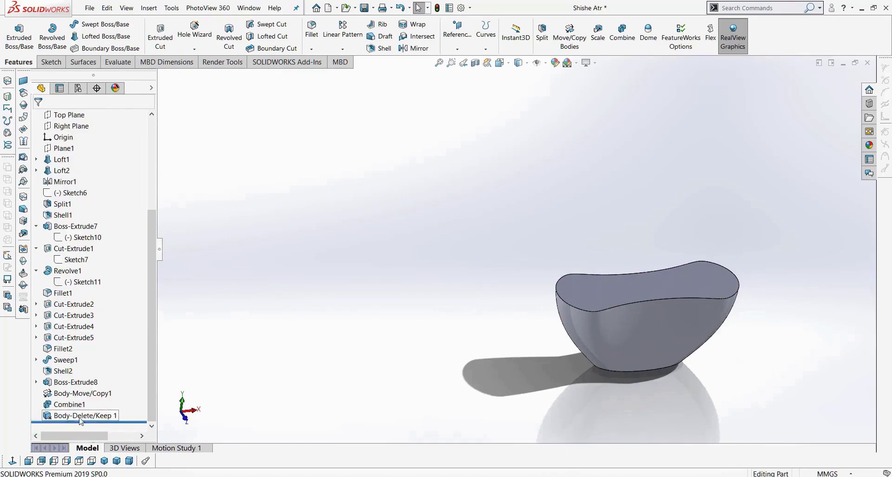
scroll(90, 383, up, 5)
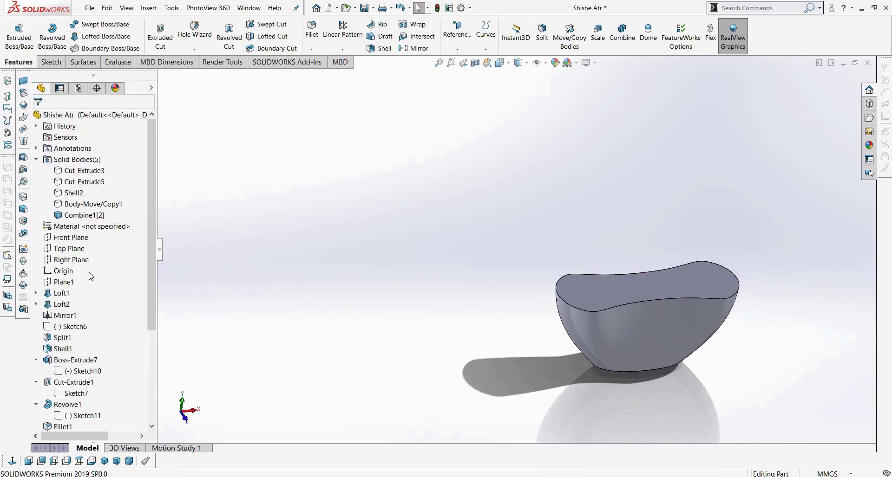
click(82, 215)
middle_drag(512, 370, 528, 331)
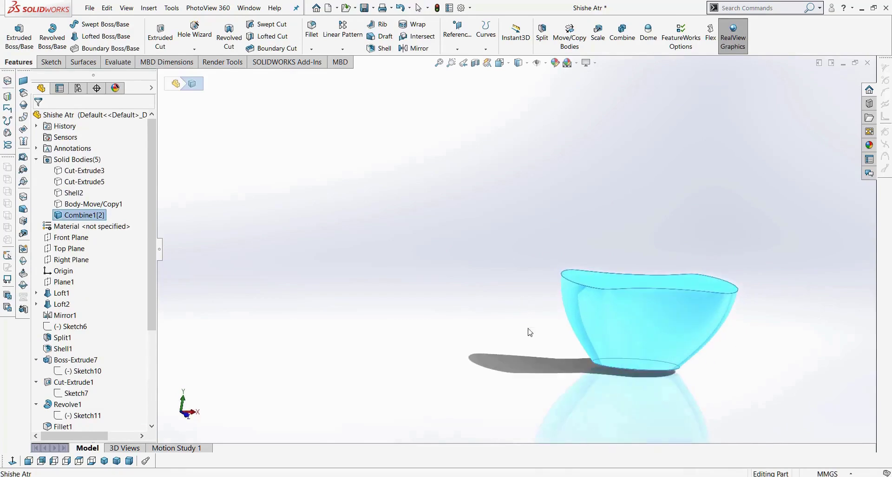
click(79, 207)
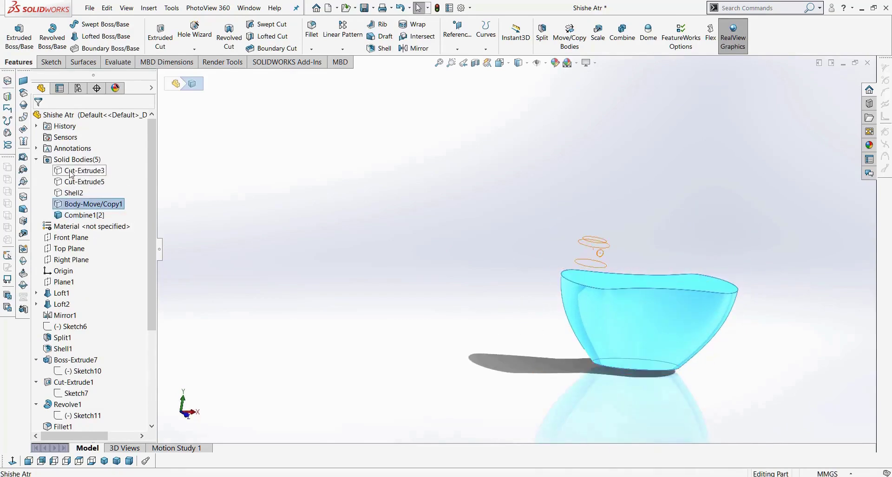
shift+click(76, 171)
right_click(75, 171)
click(77, 158)
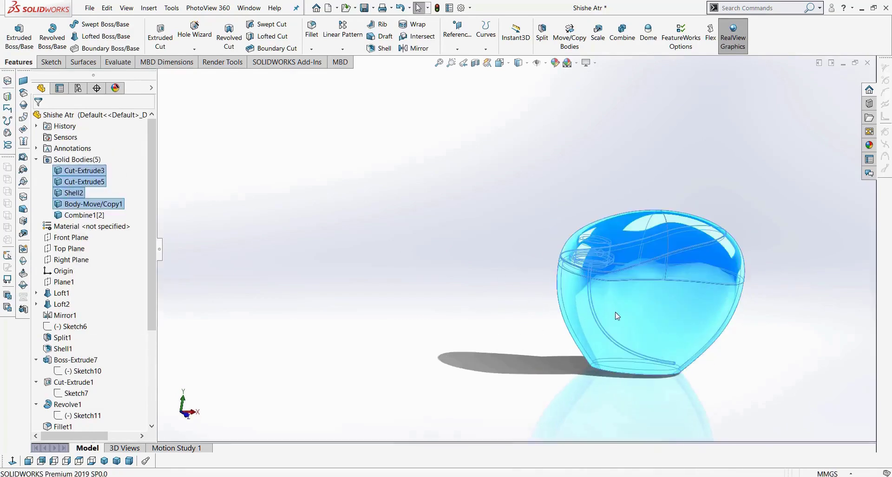
Step: Make the copied bottle body transparent and inspect the liquid body inside it
scroll(789, 365, down, 3)
scroll(842, 378, up, 2)
mouse_move(740, 347)
middle_down()
mouse_move(722, 302)
mouse_move(822, 372)
mouse_move(744, 341)
middle_up()
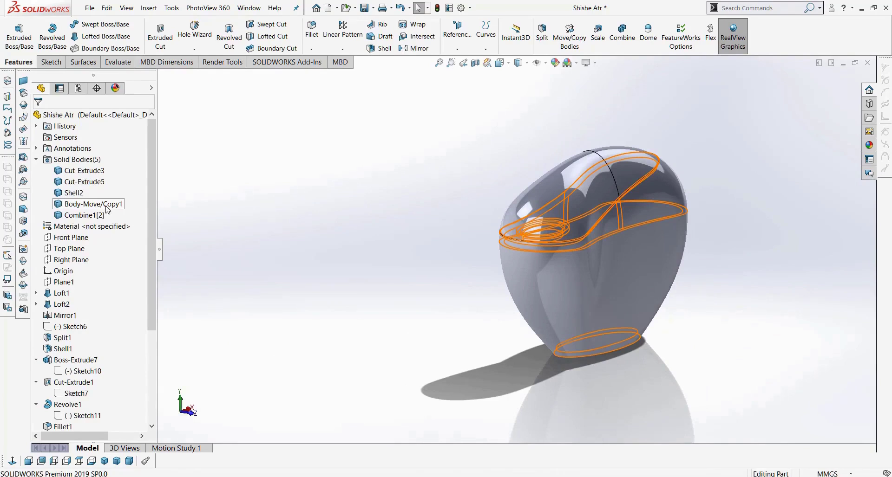
scroll(89, 344, down, 4)
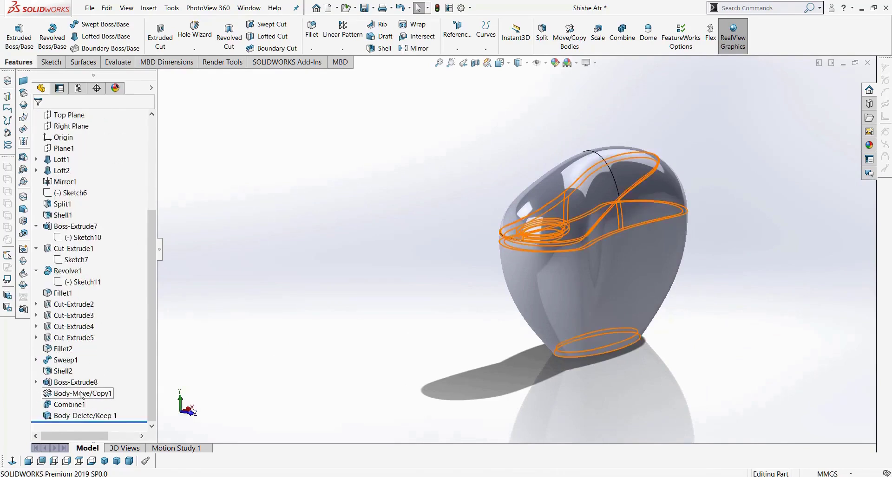
scroll(80, 396, up, 4)
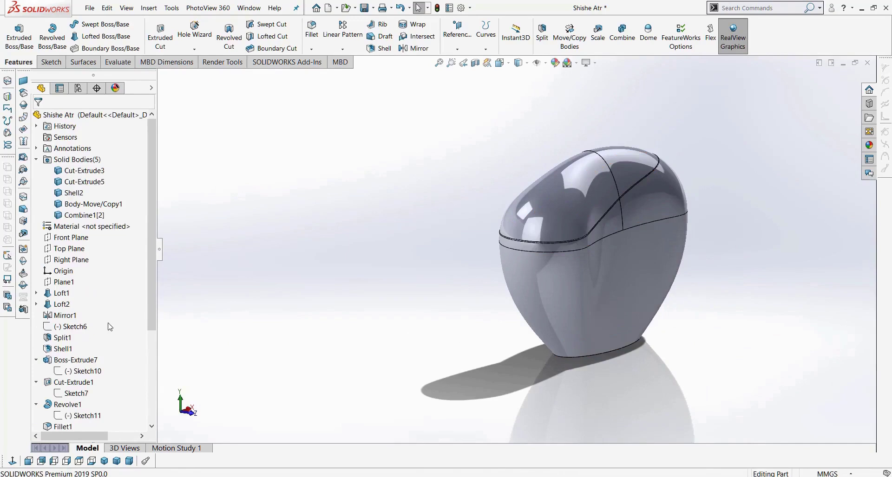
right_click(86, 207)
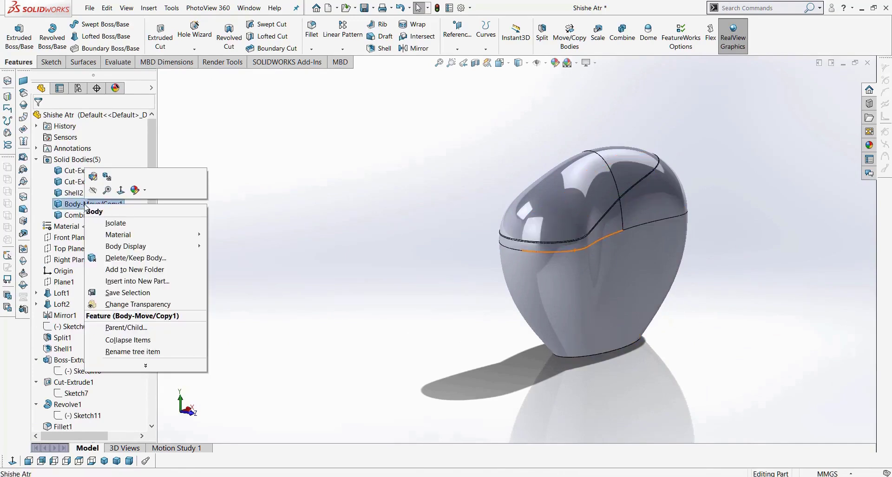
click(130, 305)
middle_drag(471, 369, 582, 359)
scroll(564, 277, down, 5)
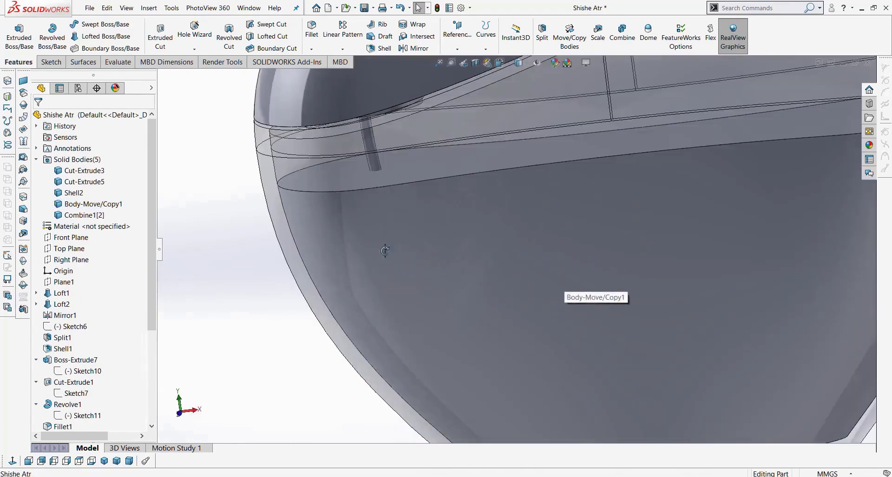
scroll(459, 253, up, 5)
scroll(398, 255, up, 3)
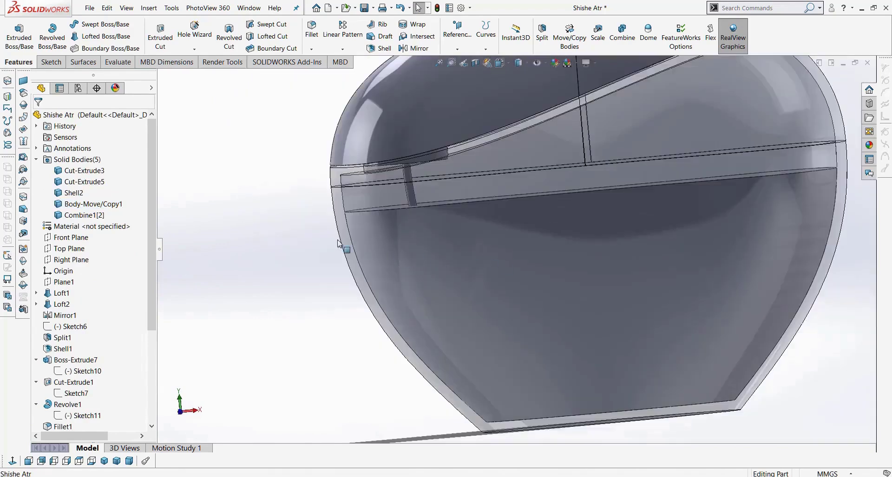
Step: Make the liquid body Combine1[2] transparent and inspect the dip tube inside the bottle
right_click(85, 215)
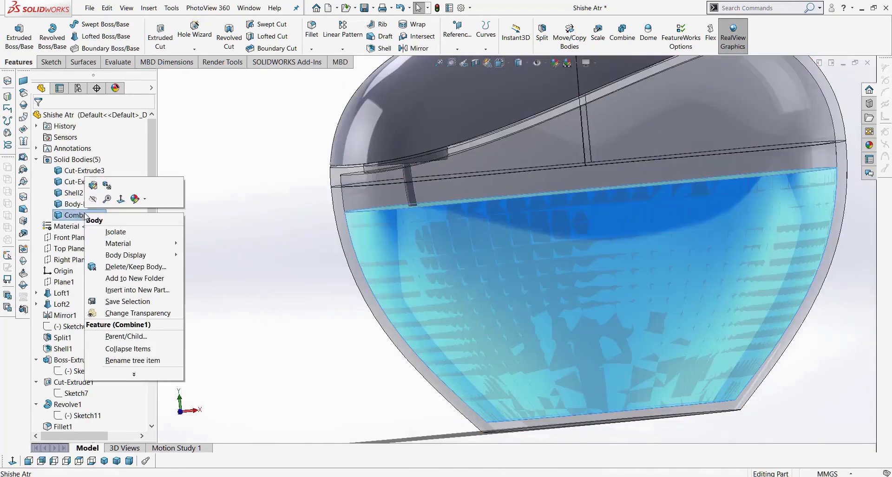
click(138, 313)
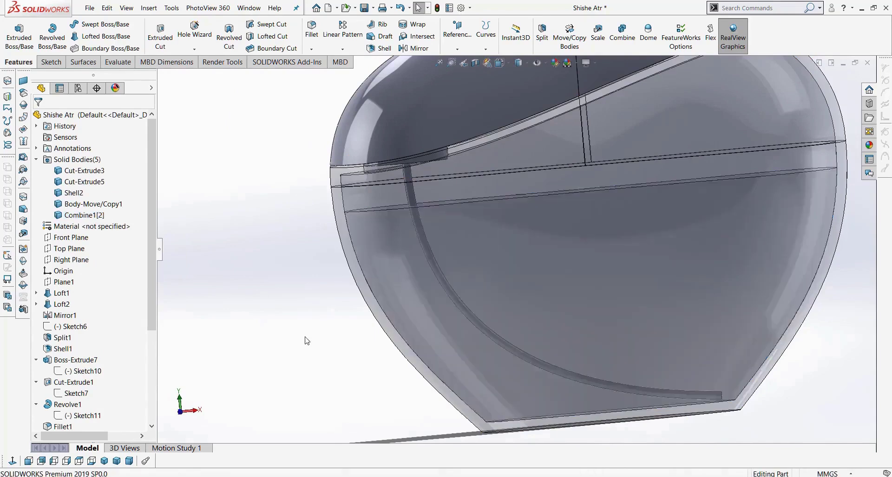
scroll(305, 337, up, 5)
middle_drag(383, 352, 394, 329)
scroll(400, 332, up, 3)
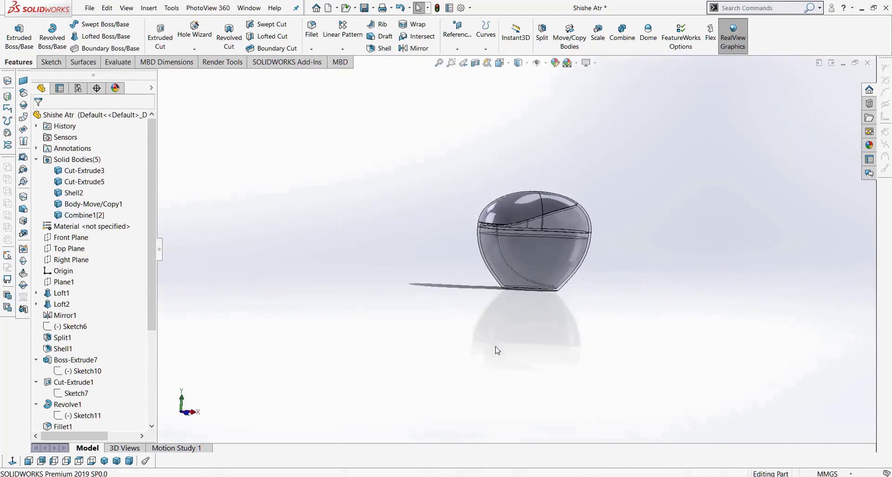
middle_drag(584, 345, 550, 346)
Step: Set the bottle to the isometric view and save the part
click(107, 460)
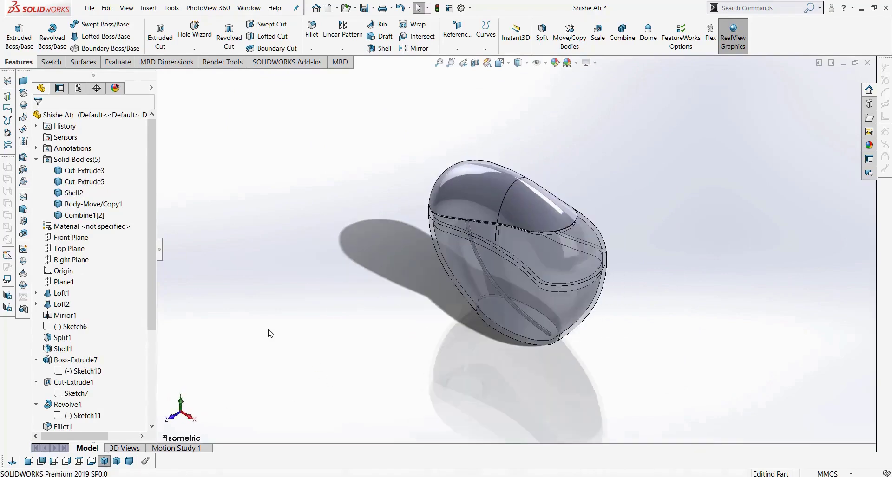
click(106, 464)
key(ctrl+s)
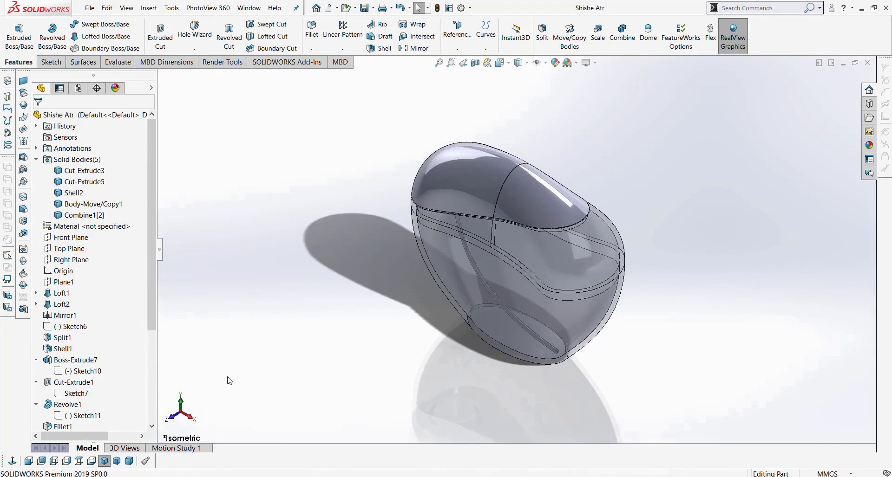
Step: Inspect the bottle from another angle, restore the isometric view and minimise the Shishe Atr document
middle_drag(356, 283, 399, 317)
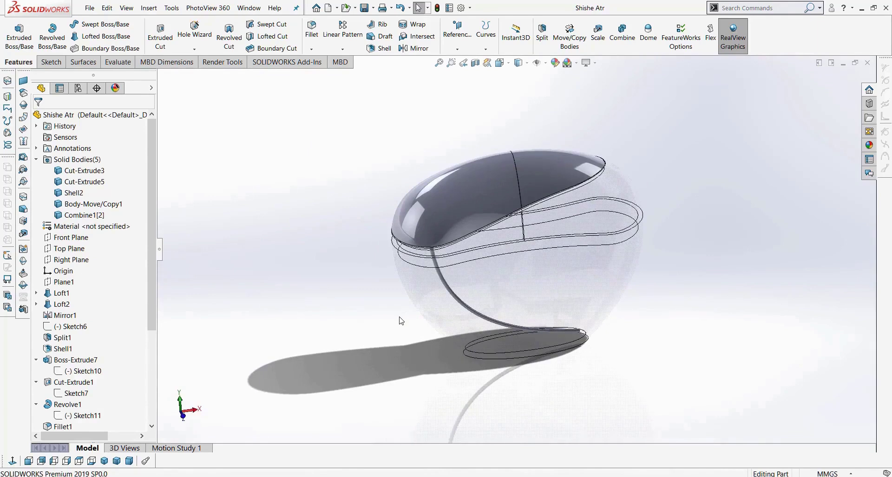
middle_drag(400, 321, 335, 272)
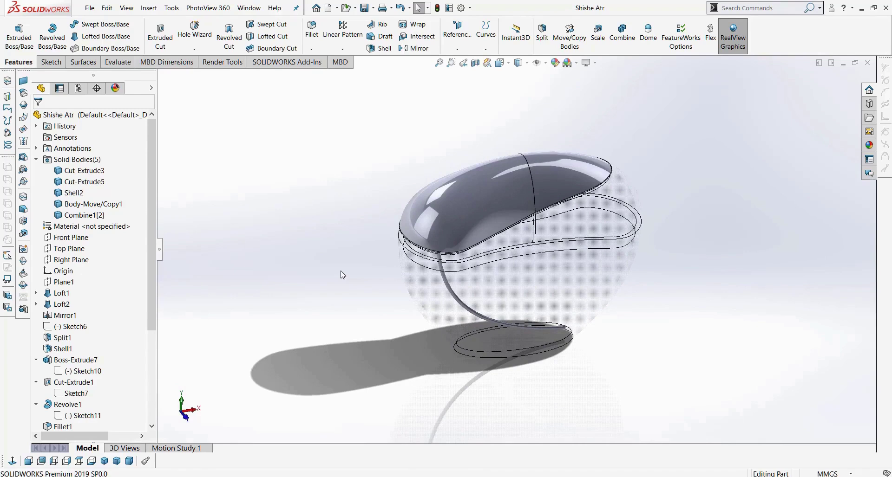
click(104, 461)
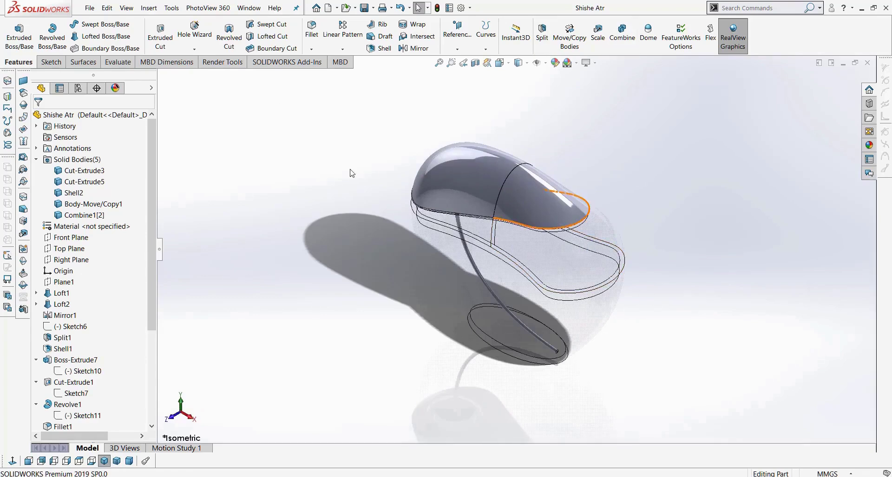
click(843, 63)
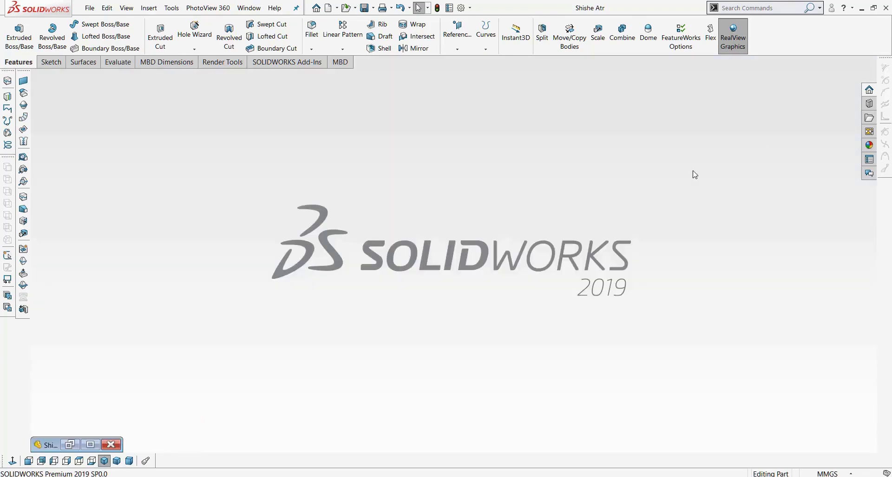
click(89, 8)
click(98, 22)
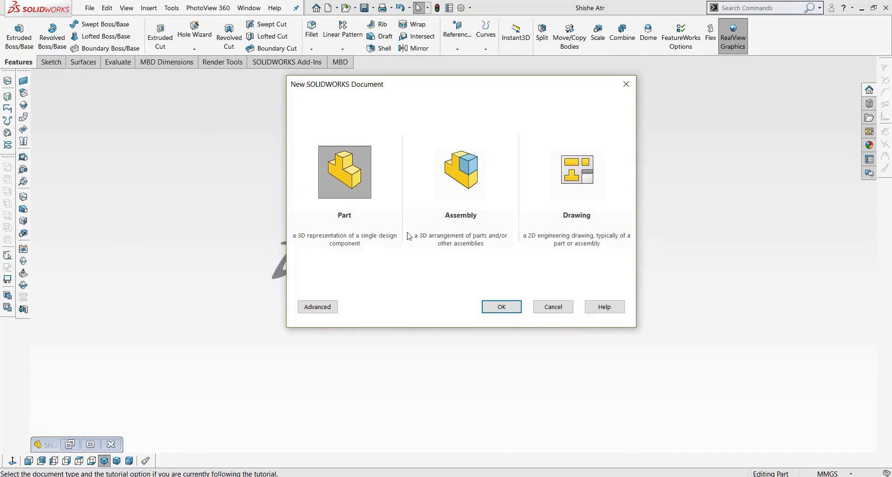
click(560, 307)
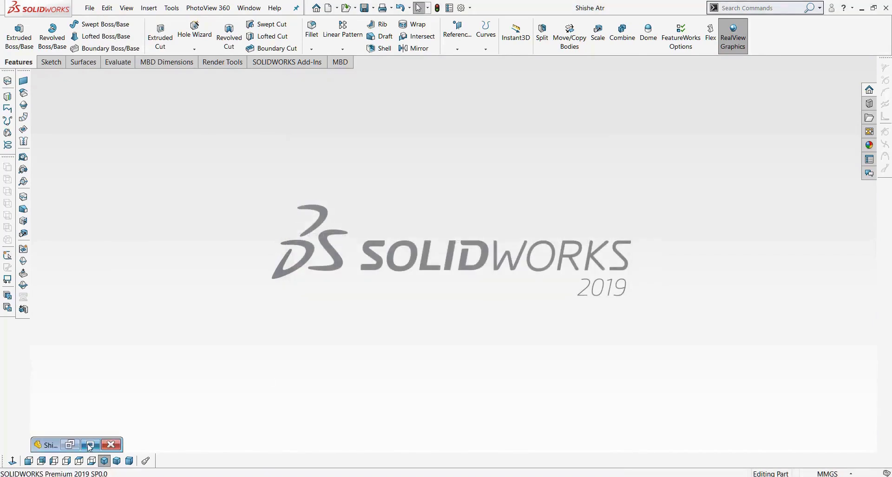
Step: Create a new part document
click(90, 8)
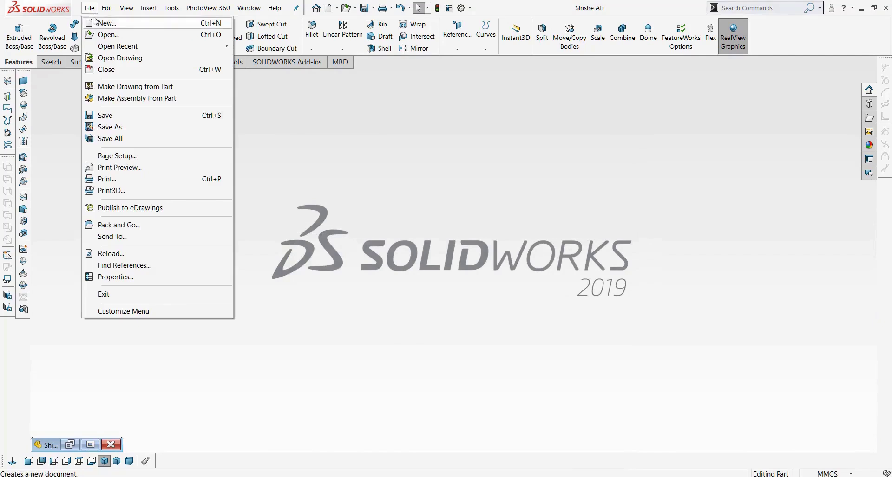
click(90, 22)
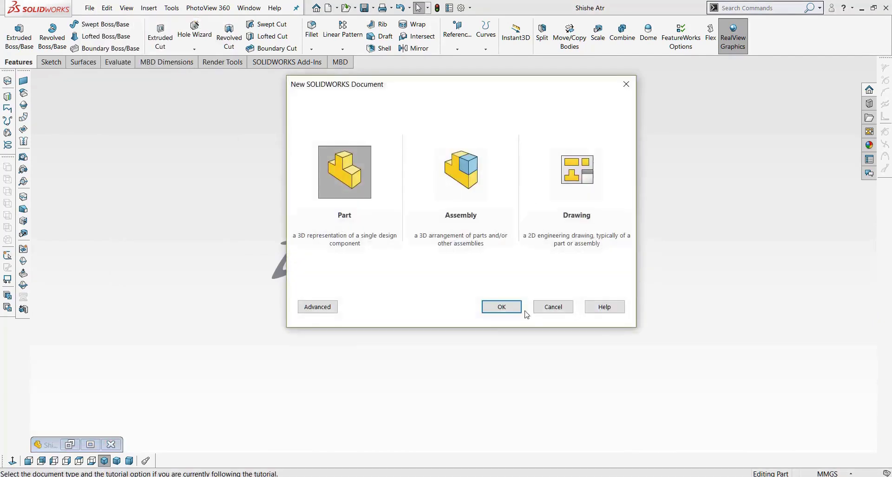
click(483, 307)
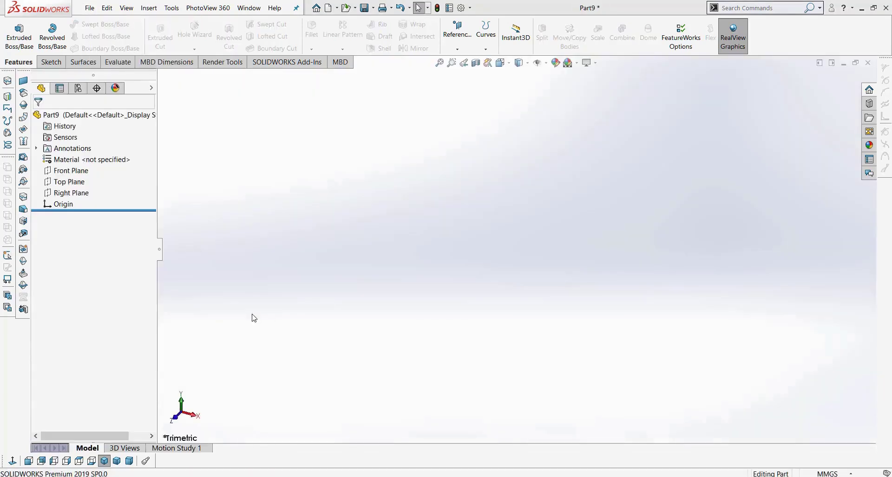
Step: Sketch a center rectangle of about 271 by 196 mm on the Top Plane, centred on the origin
click(74, 179)
click(55, 59)
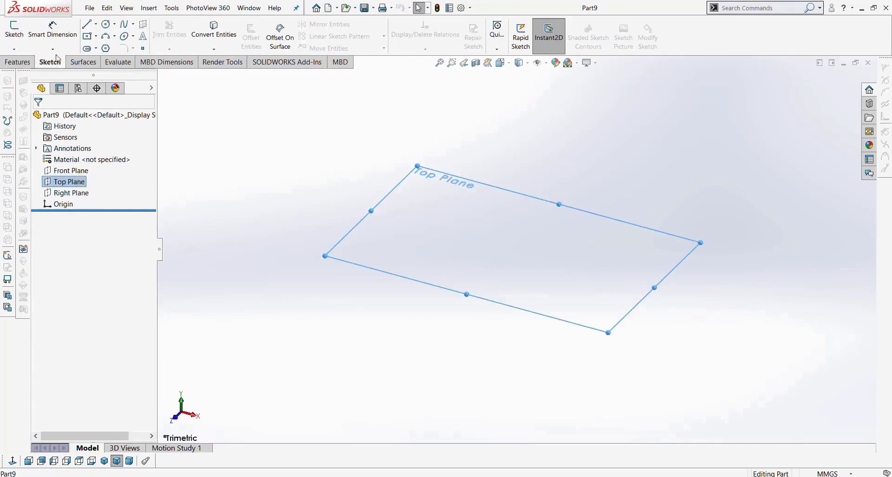
click(88, 34)
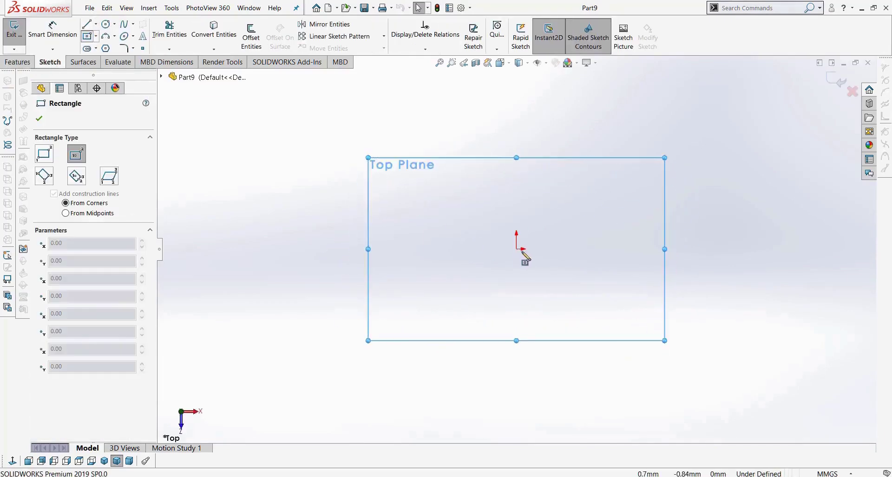
click(516, 249)
click(743, 412)
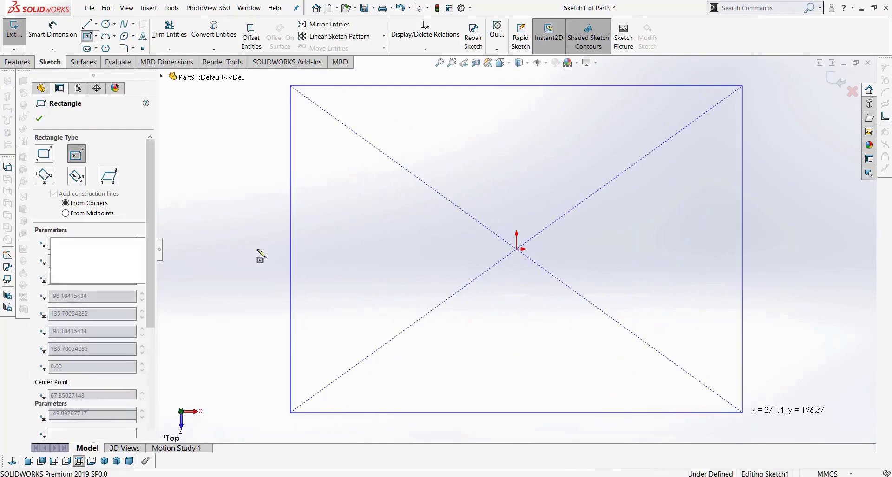
Step: Dimension the rectangle 300 mm long and 200 mm wide, and extrude it upward into a solid block
scroll(336, 260, up, 2)
key(d)
click(471, 364)
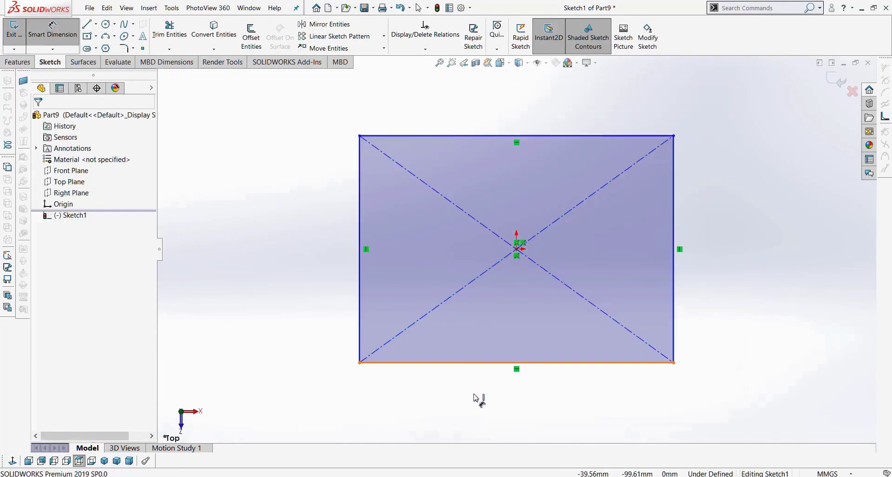
click(481, 408)
text(300)
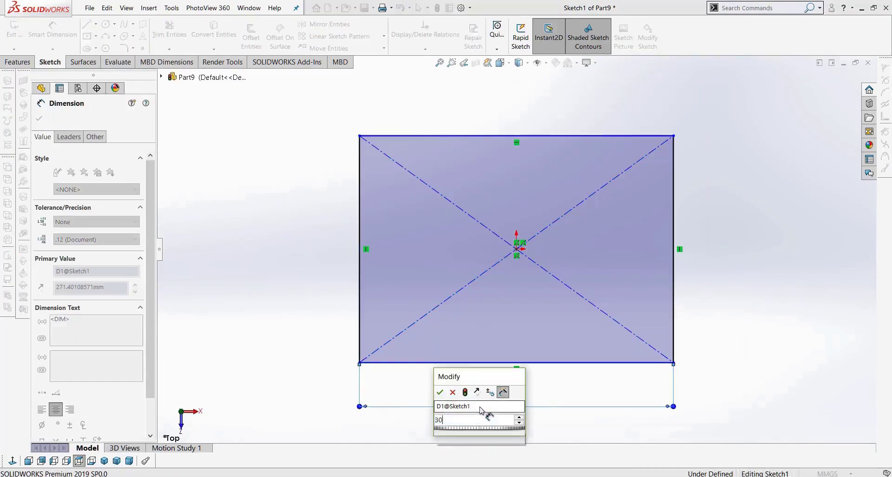
key(Return)
click(359, 308)
click(294, 301)
text(200)
key(Return)
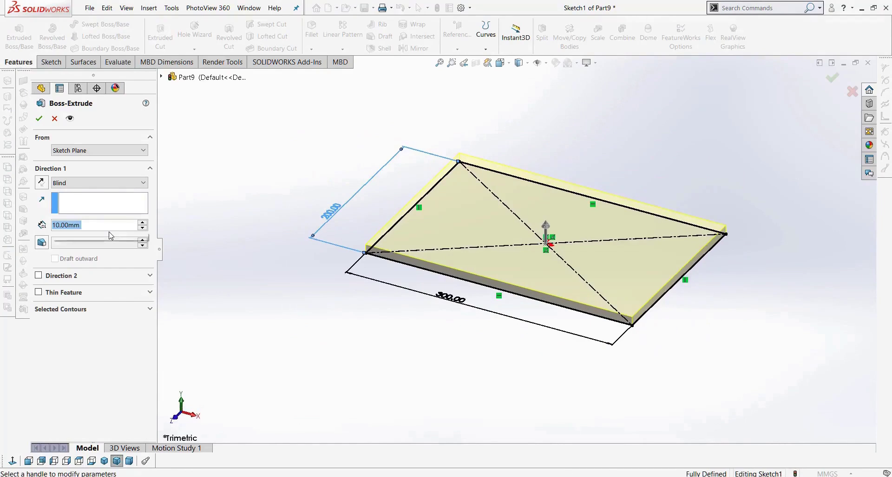
click(39, 118)
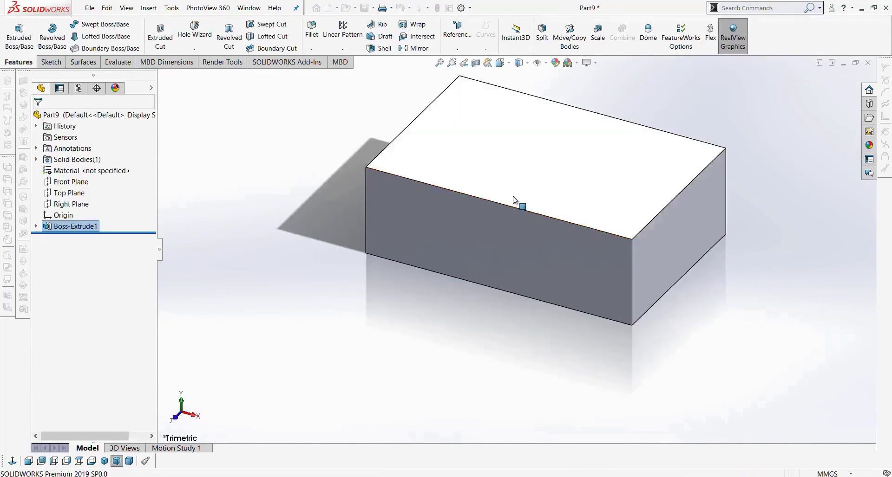
Step: Start a sketch on the block's top face with the Circle tool
click(570, 154)
click(51, 62)
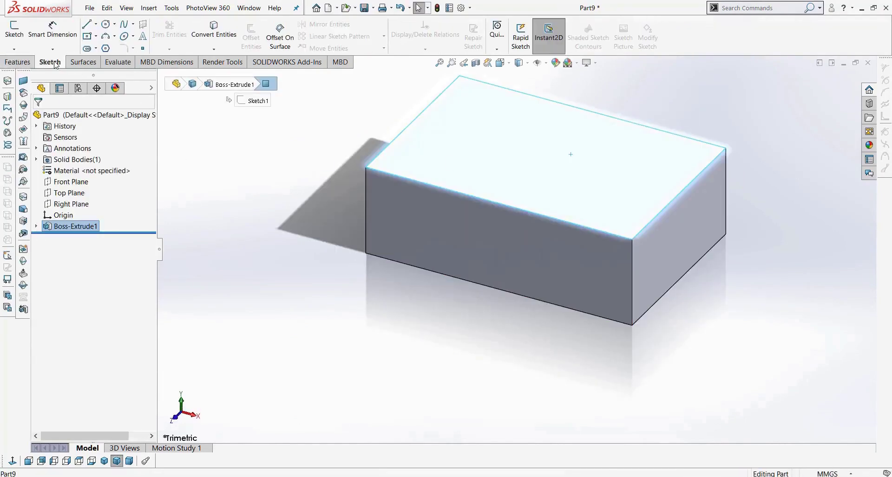
click(106, 24)
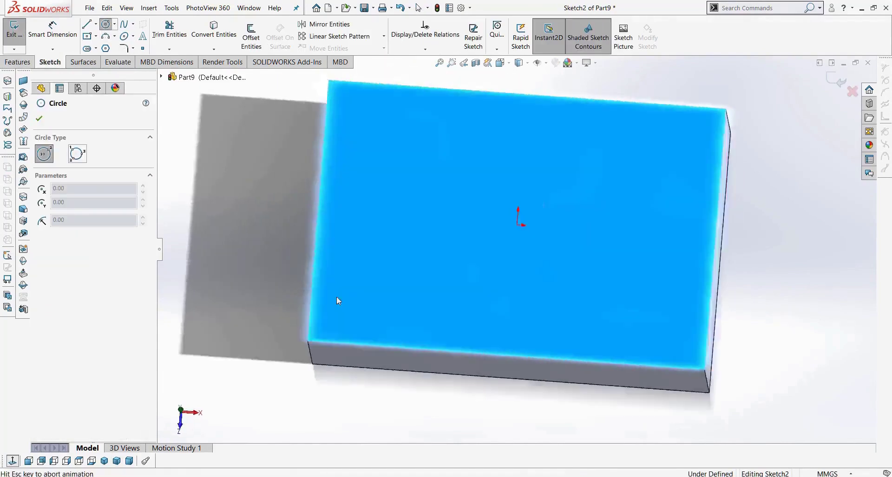
Step: Sketch a circle centred on the origin on the block's top face and set its diameter to 100 mm
click(516, 249)
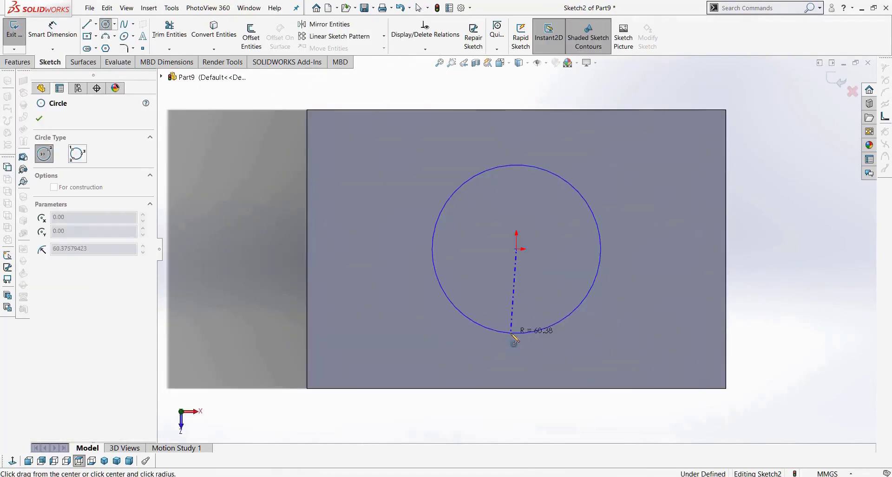
click(512, 333)
key(d)
click(589, 300)
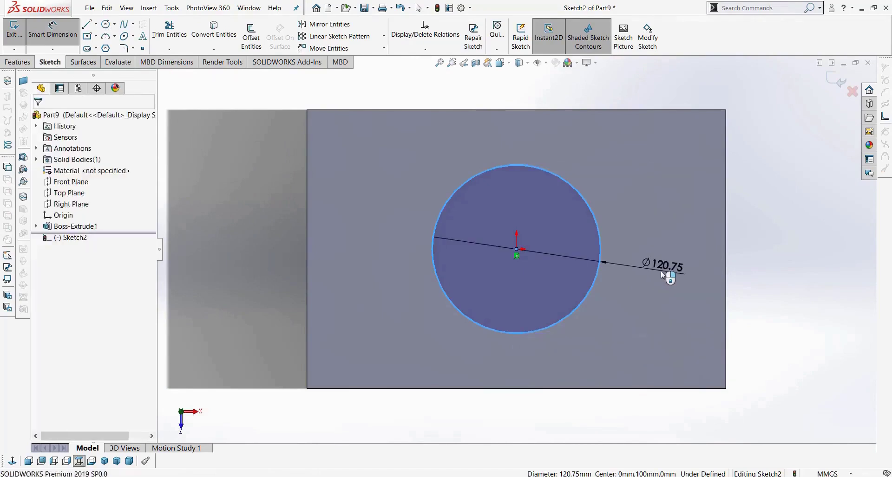
click(661, 271)
text(100)
key(Return)
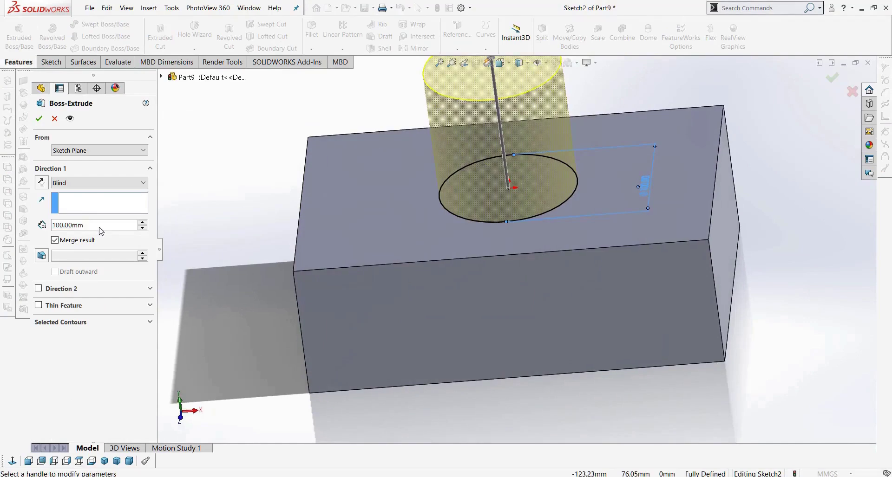
Step: Extrude the circle 50 mm upward from the block's top face as a merged boss
double_click(99, 226)
text(50)
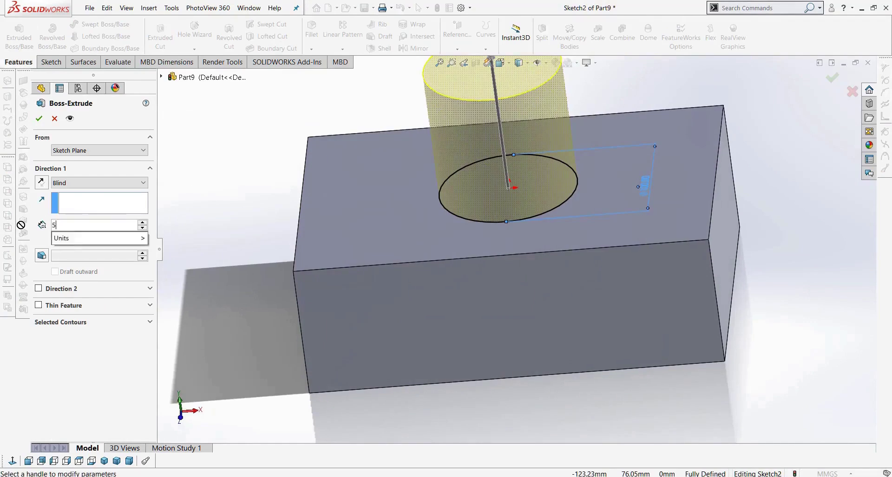
key(Return)
click(37, 120)
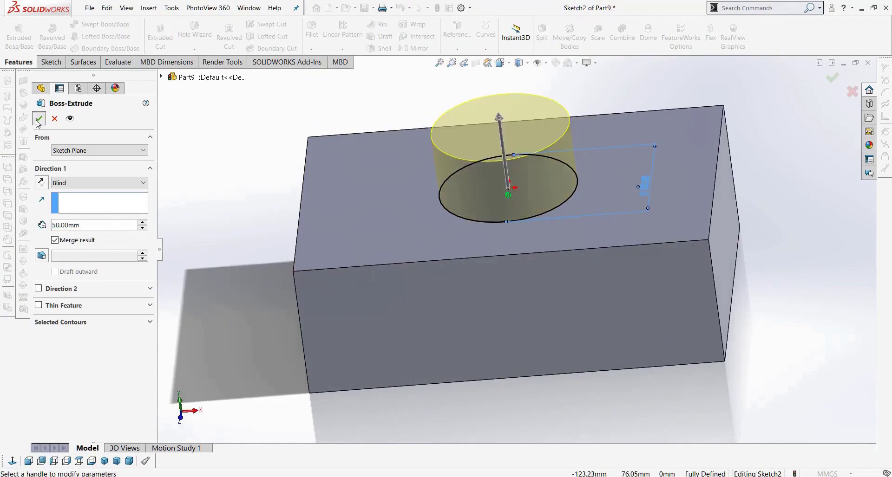
key(f)
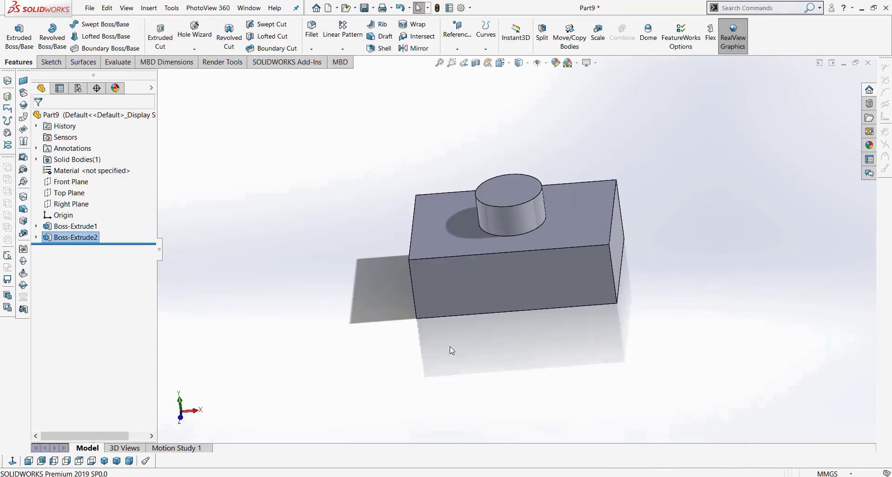
Step: Save the part on the Desktop as "part asli" and close it
key(ctrl+s)
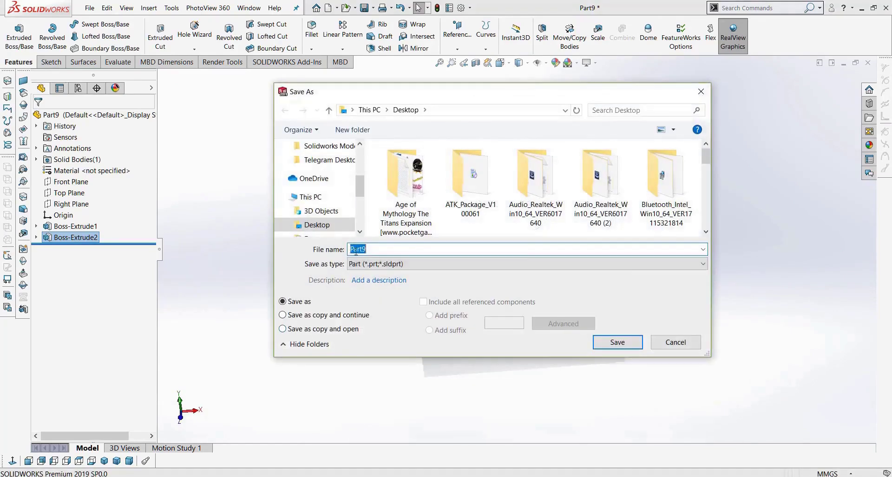
drag(394, 251, 277, 262)
text(pat)
key(BackSpace)
text(rt asli)
click(617, 343)
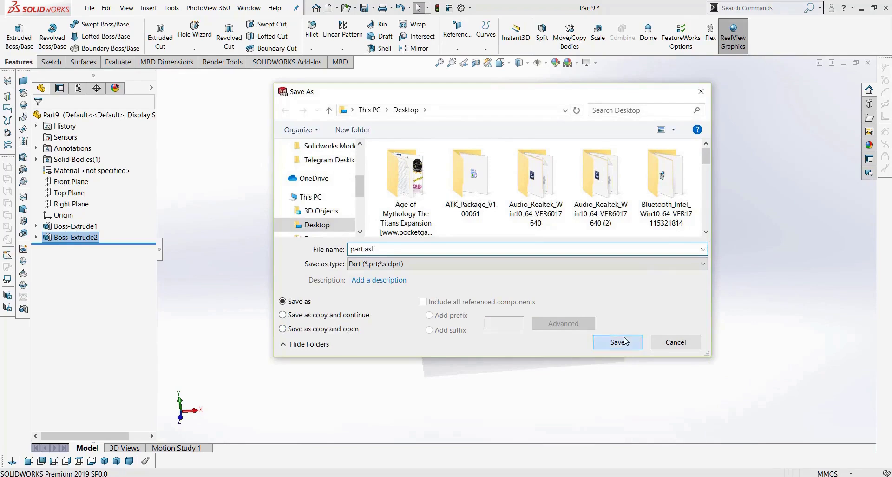
click(578, 357)
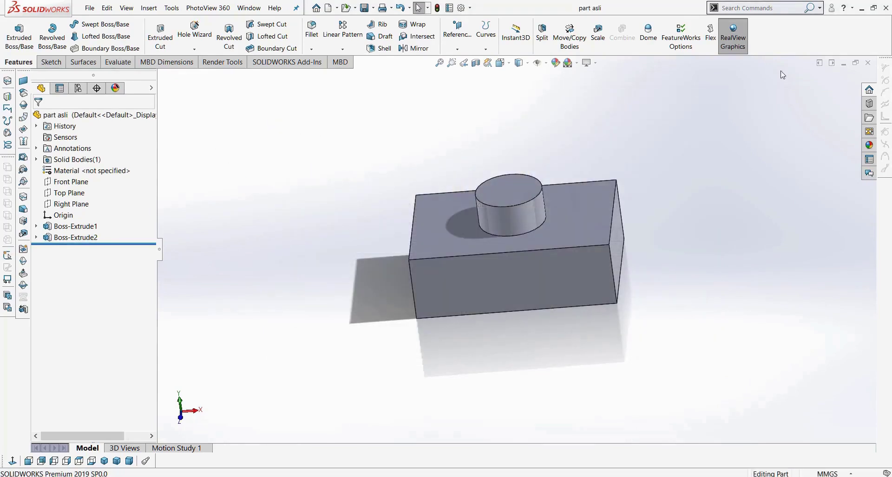
click(868, 63)
Step: Create a new part and sketch a center rectangle about 217 by 135 mm around the origin on the Top Plane
key(ctrl+n)
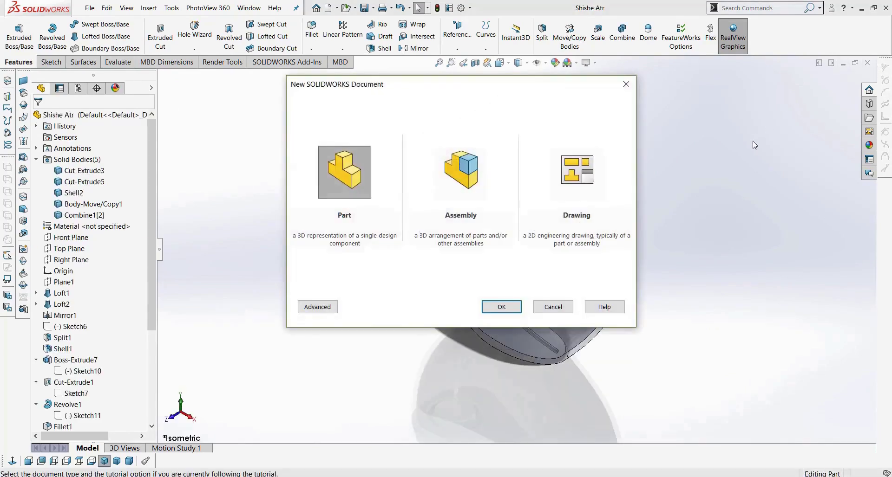
click(501, 307)
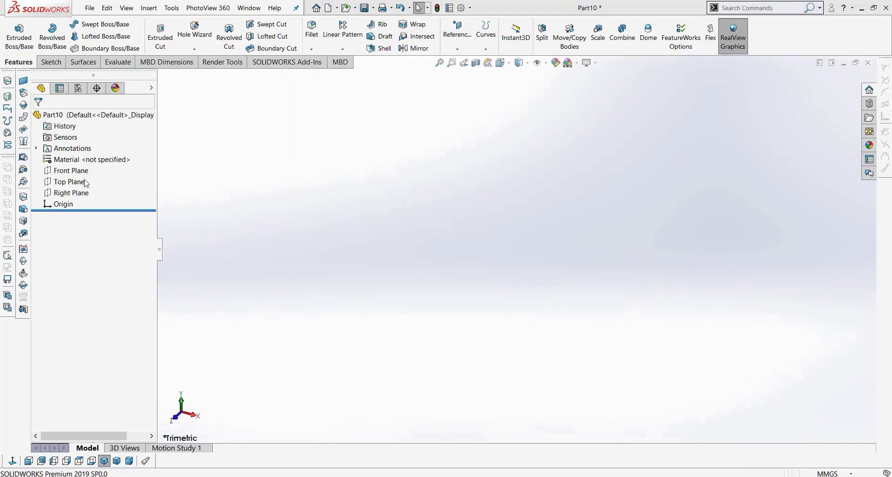
click(61, 182)
click(51, 62)
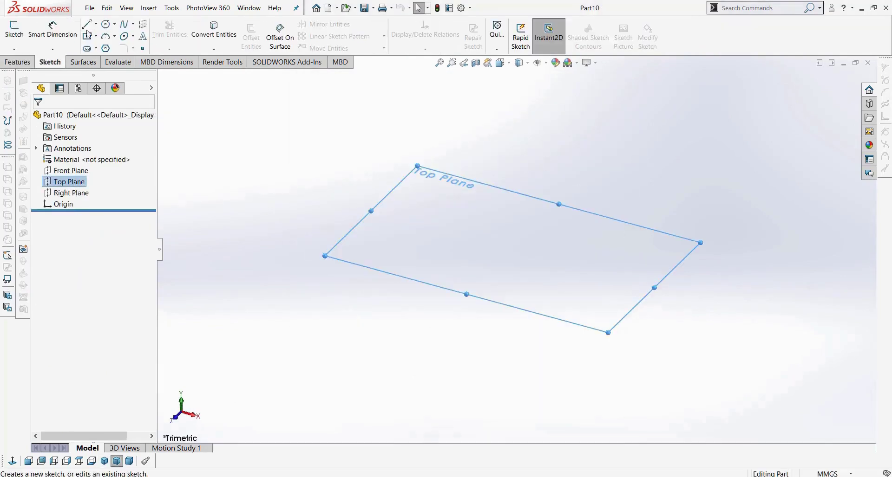
click(89, 39)
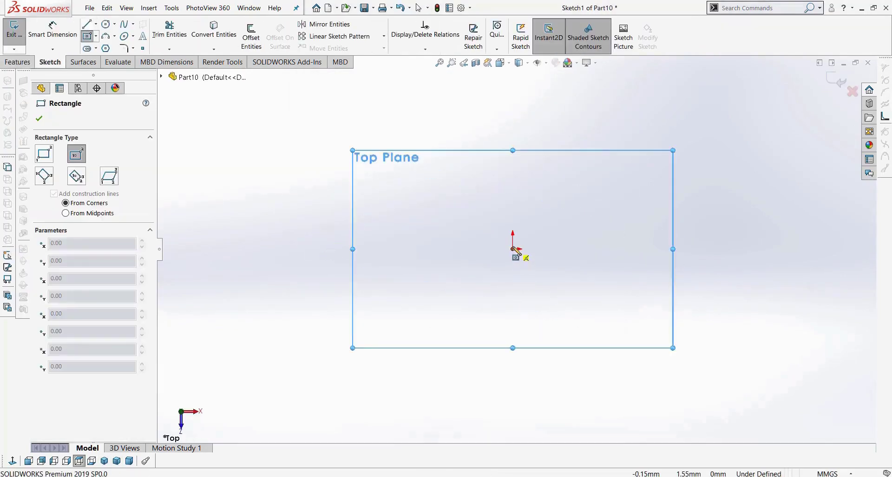
click(513, 249)
click(706, 374)
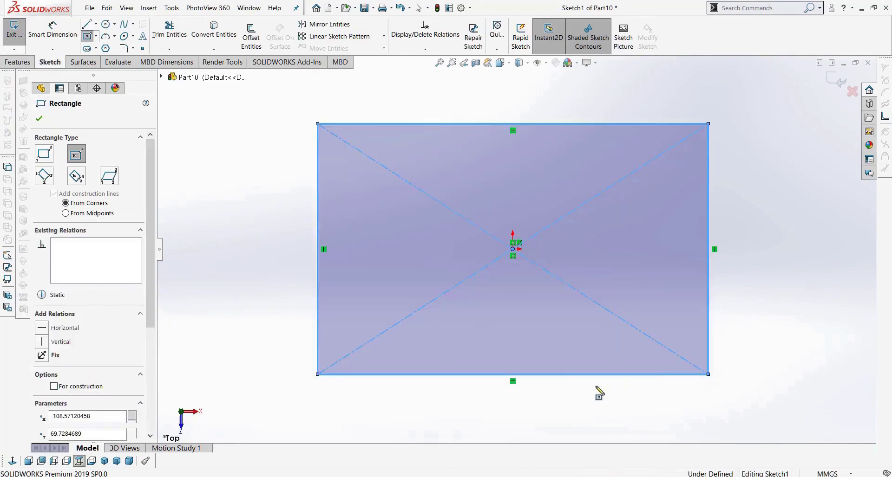
Step: Dimension the rectangle 210 mm wide and 90 mm high, and exit the sketch
right_drag(596, 389, 589, 367)
click(574, 374)
click(529, 426)
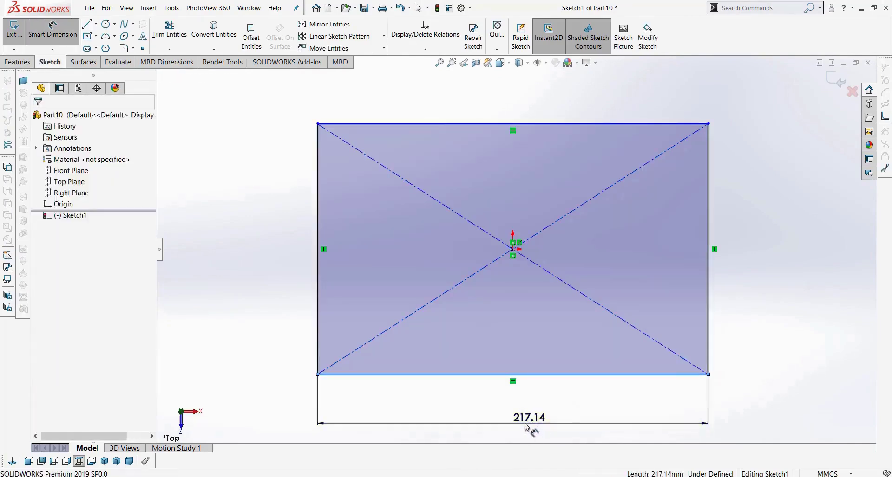
text(2)
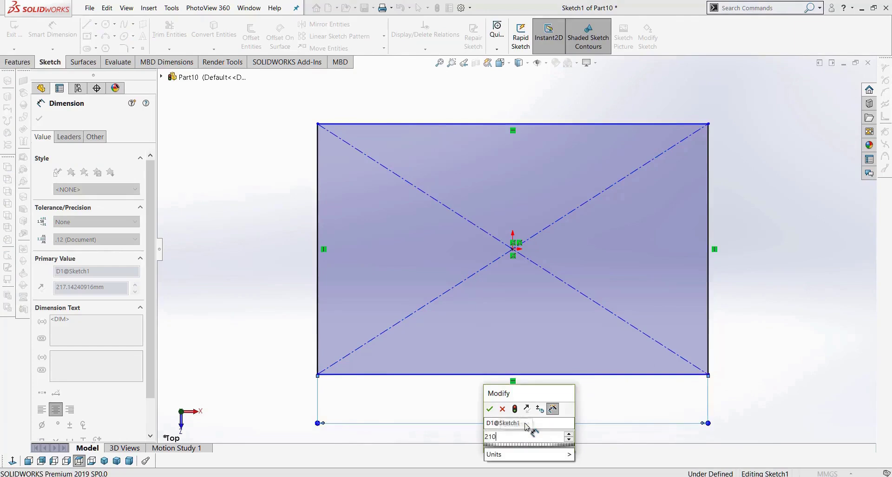
text(10)
key(Return)
click(318, 341)
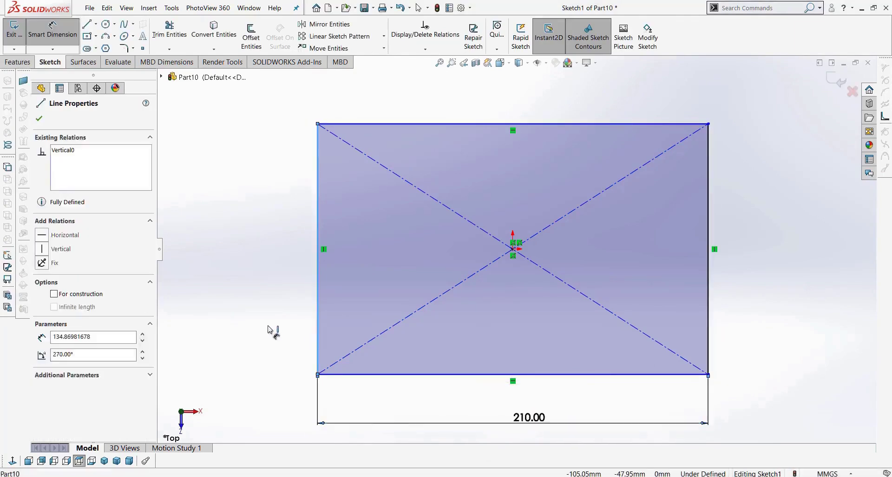
click(266, 327)
text(90)
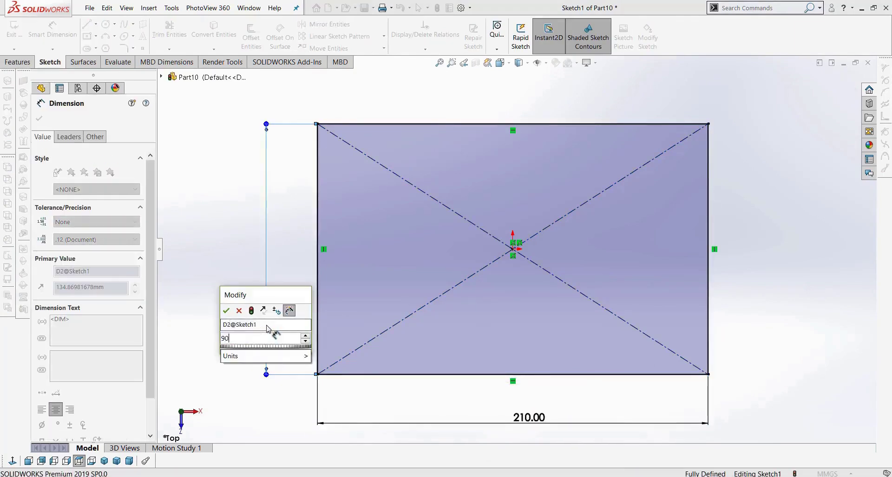
key(Return)
click(837, 81)
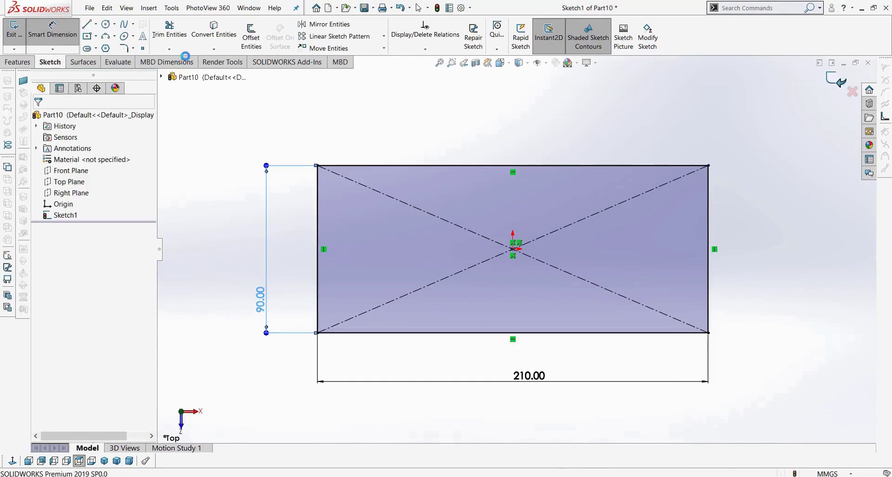
Step: Reopen the rectangle sketch and add a circle centred on the origin with a diameter of 51 mm
right_click(65, 215)
click(73, 190)
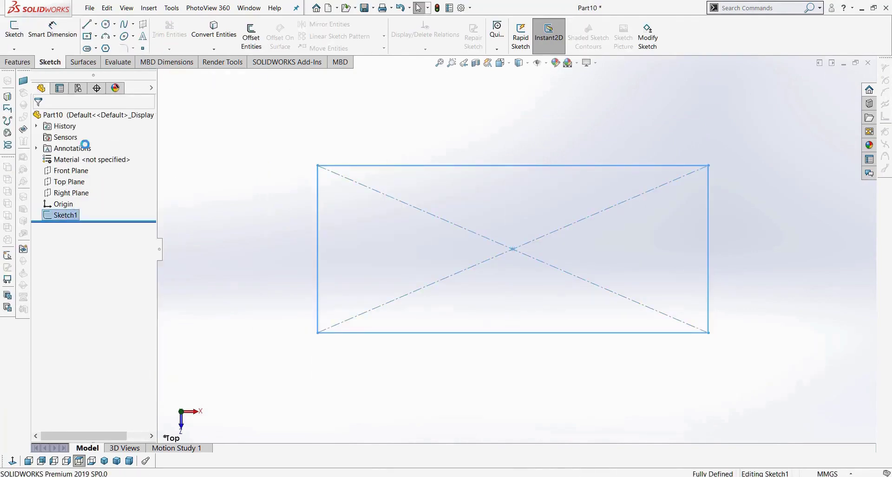
click(106, 23)
click(512, 249)
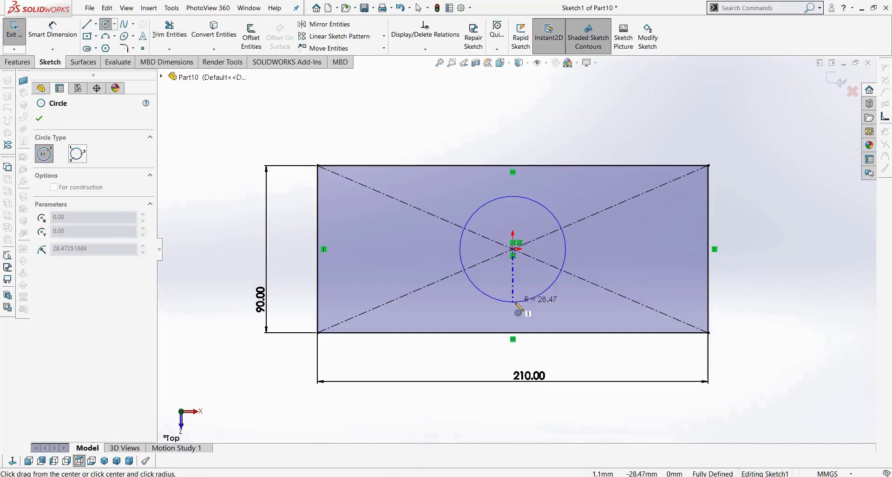
click(514, 302)
key(d)
click(529, 309)
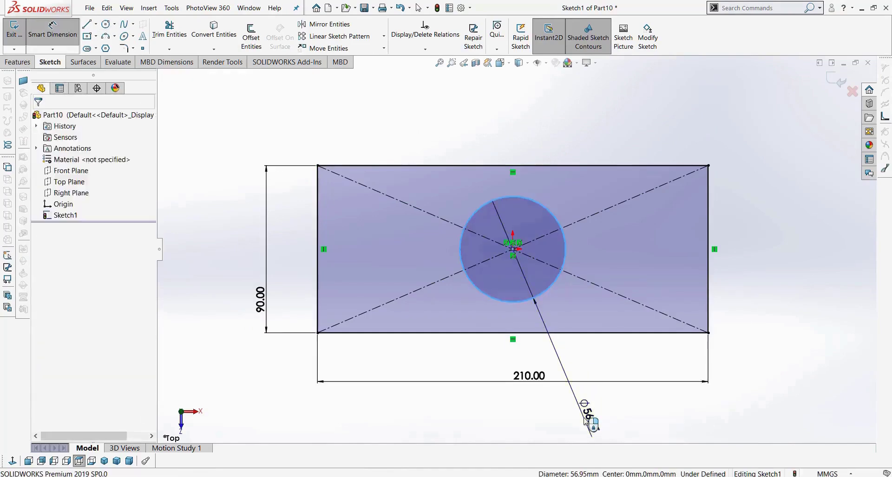
click(588, 420)
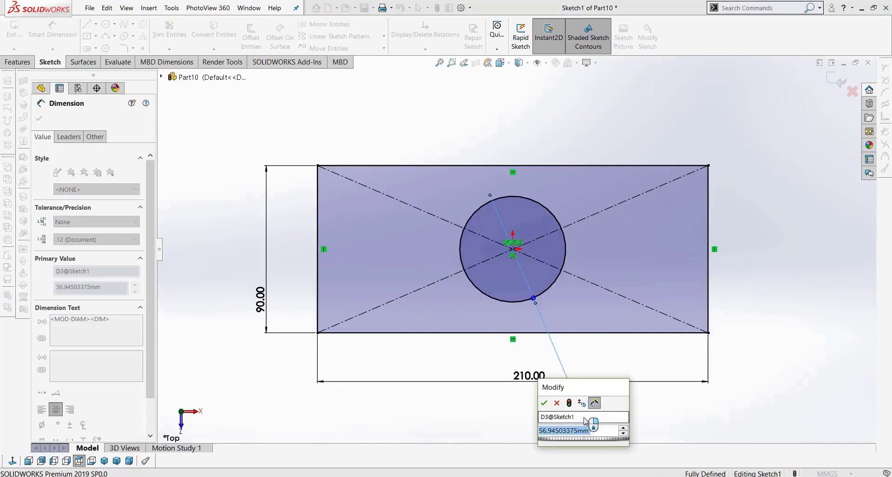
text(51)
key(Return)
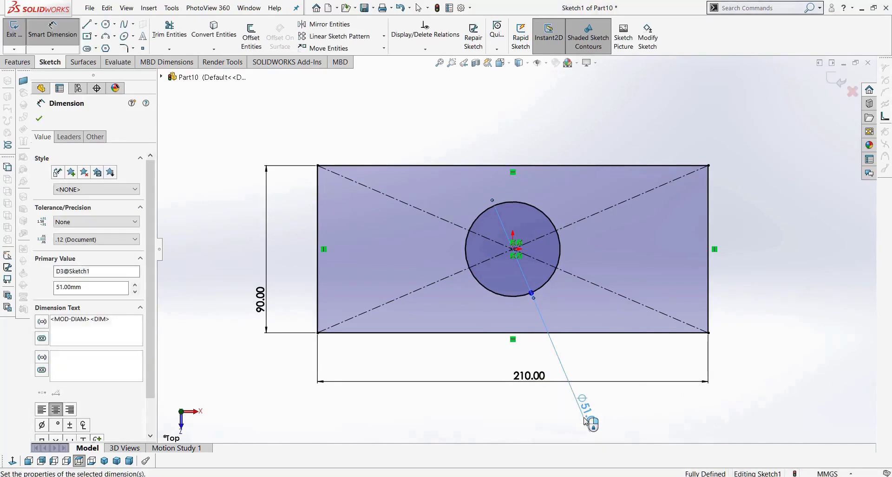
Step: Extrude the rectangle with its circular hole to a blind depth of 40 mm
click(19, 61)
click(18, 50)
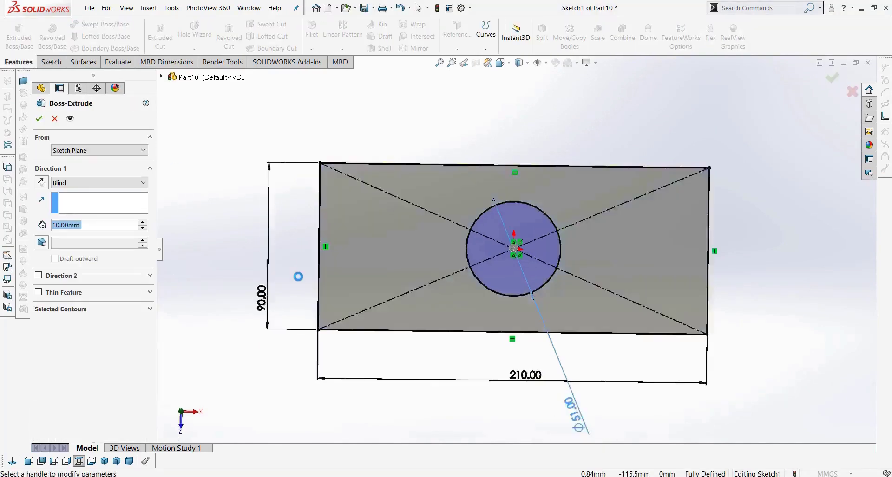
click(113, 227)
text(100)
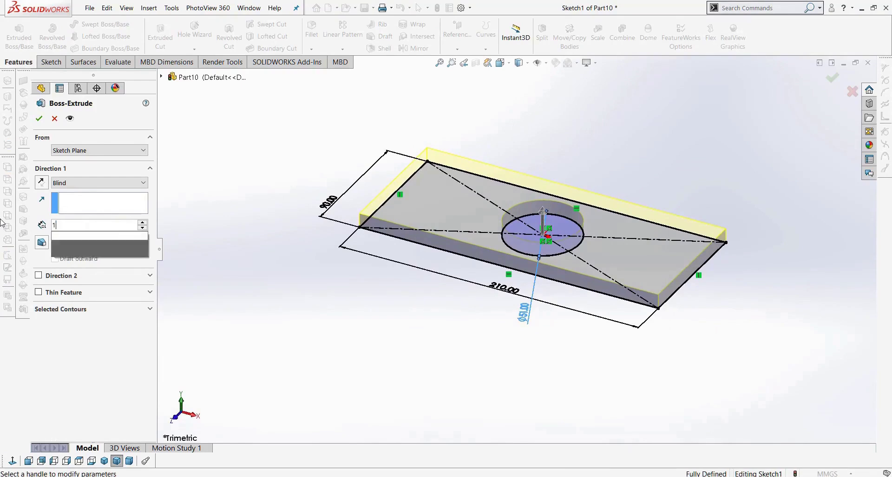
key(Return)
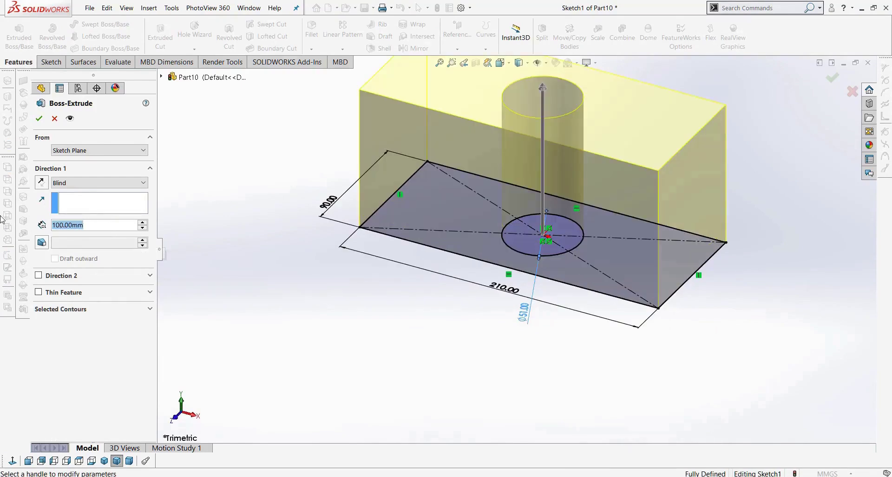
text(40)
key(Return)
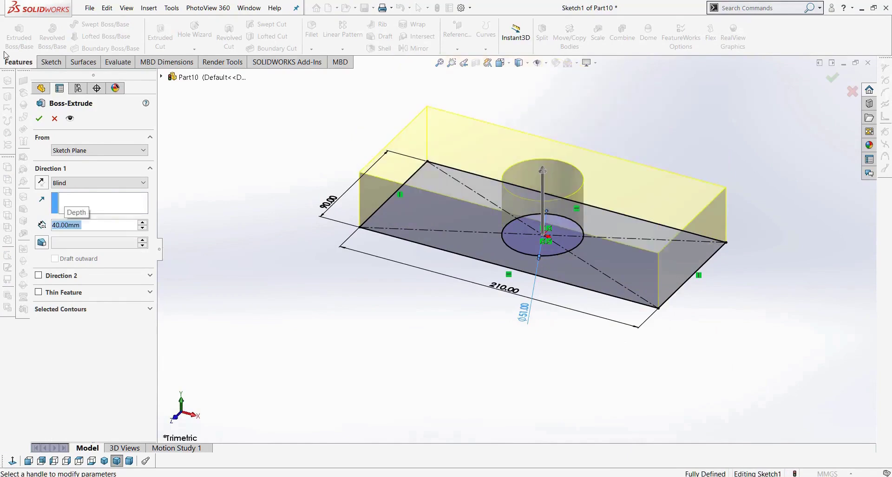
click(39, 120)
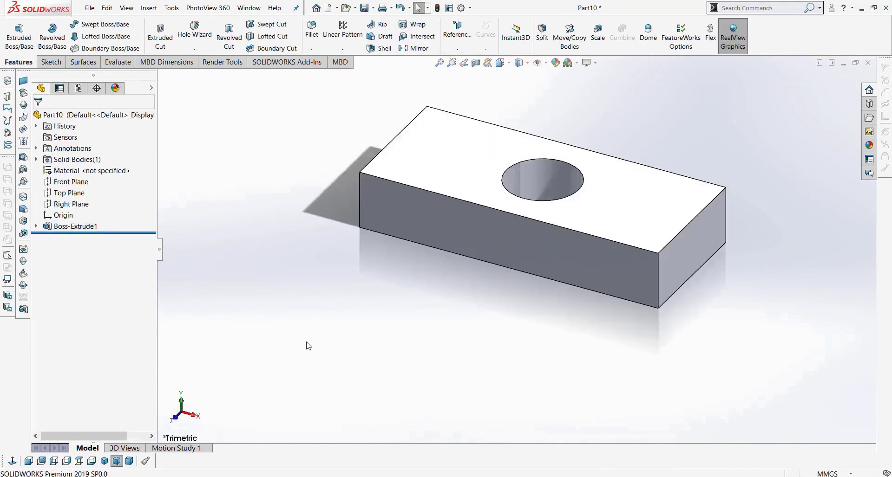
Step: Save the holed block on the Desktop as "Part dovom" and close it
key(ctrl+s)
double_click(367, 250)
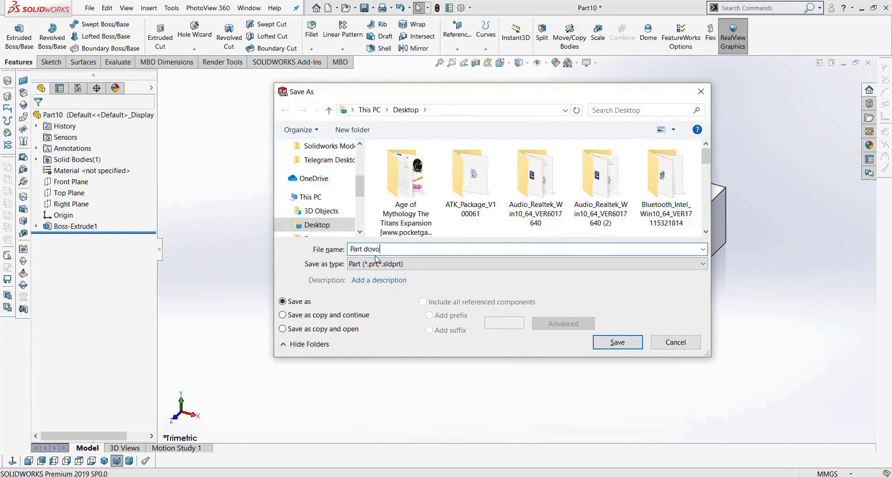
text(Part dovom)
click(618, 342)
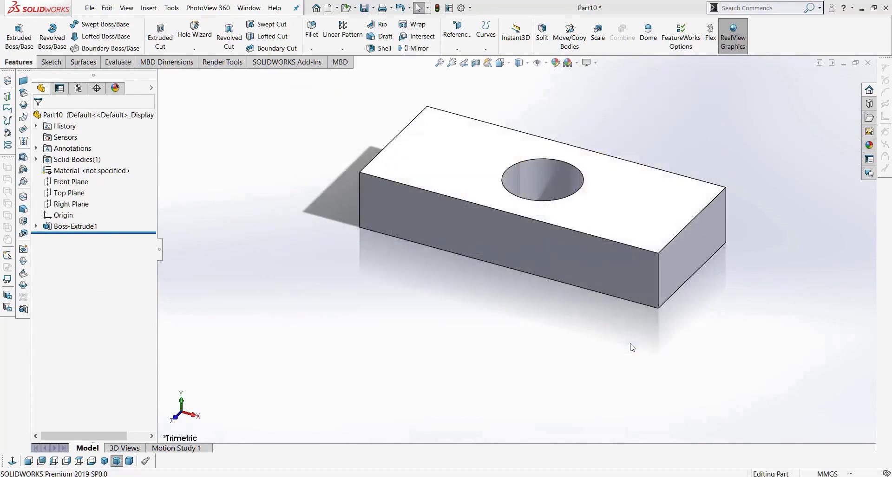
click(867, 63)
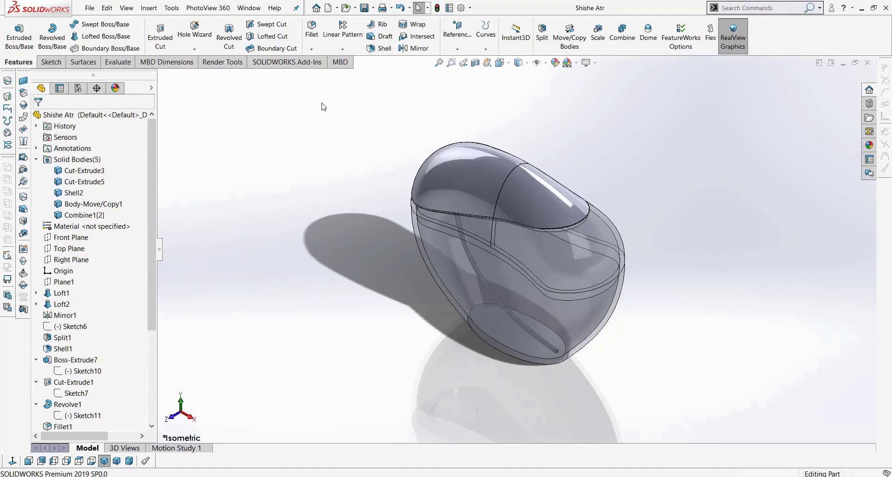
Step: Create a new assembly document
key(ctrl+n)
click(446, 188)
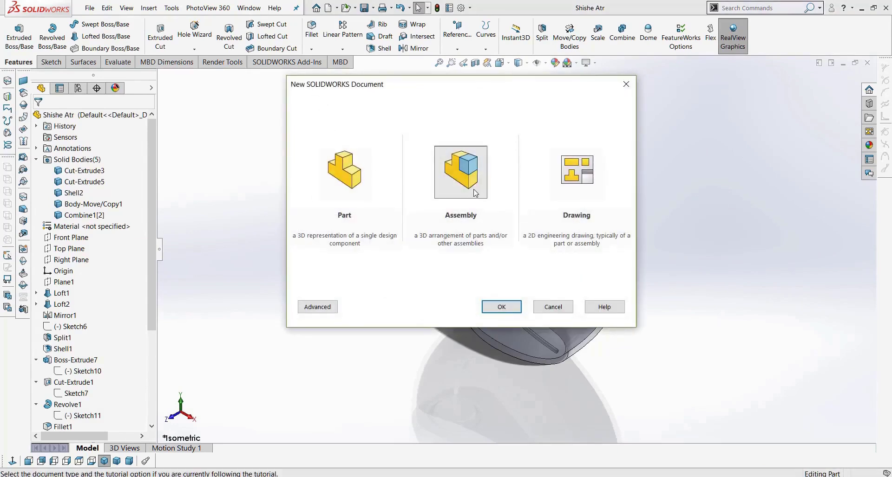
click(502, 310)
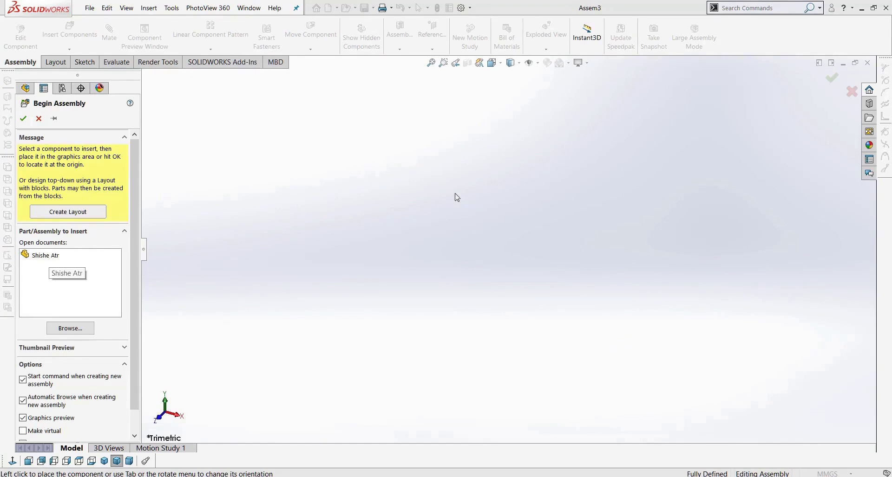
Step: Insert "part asli" from the Desktop as the assembly's first component and place it in the graphics area
click(70, 328)
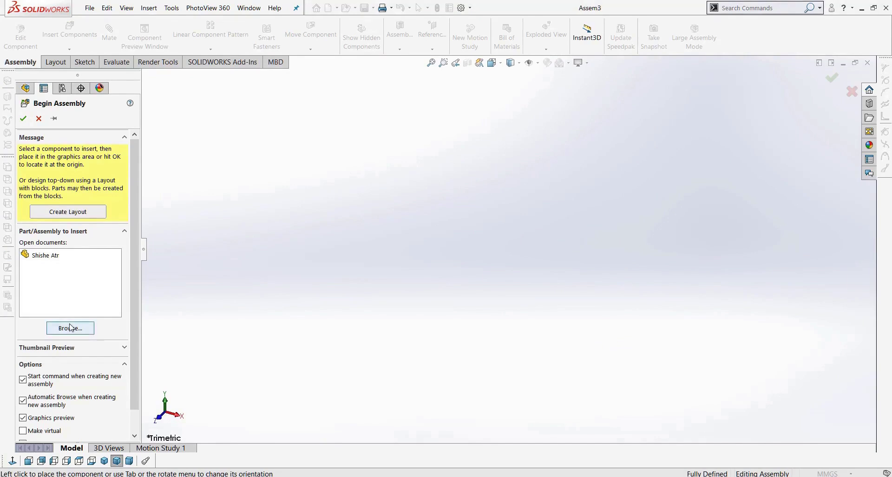
scroll(734, 309, down, 5)
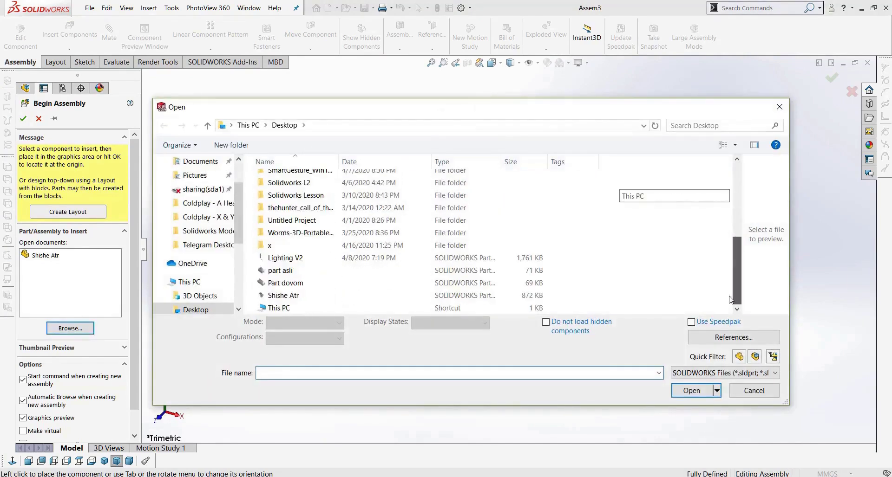
click(388, 270)
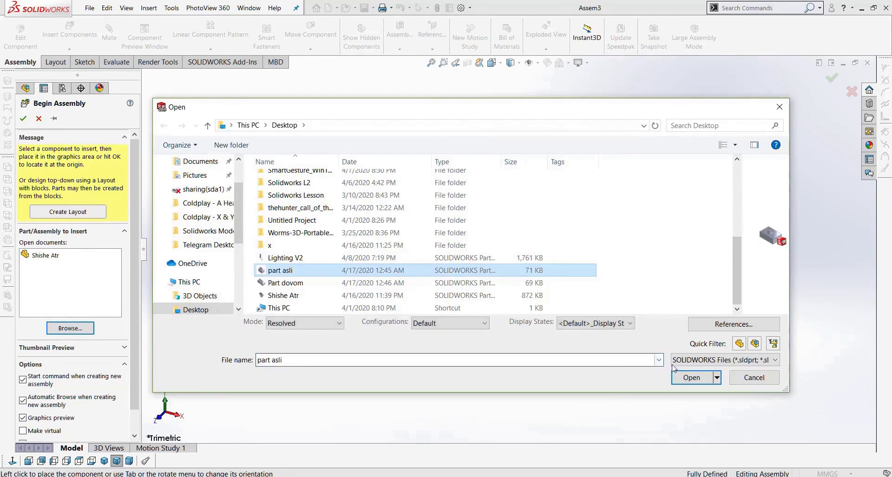
click(689, 378)
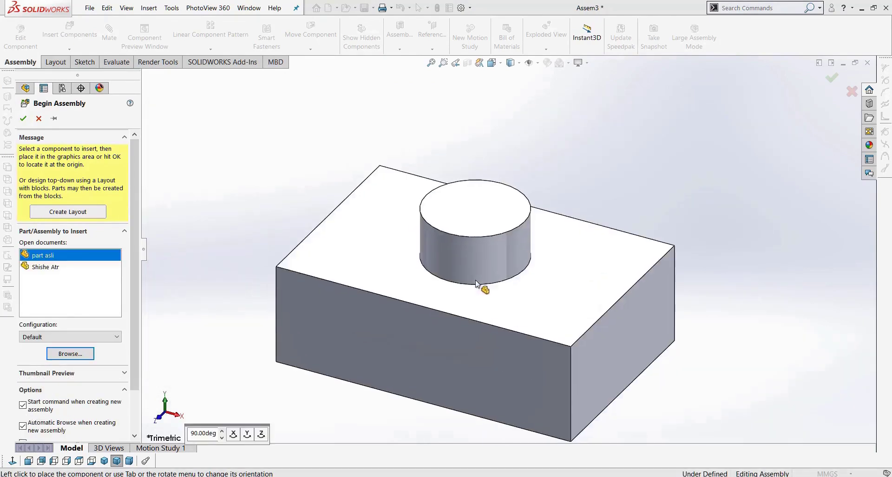
click(569, 351)
scroll(603, 342, up, 3)
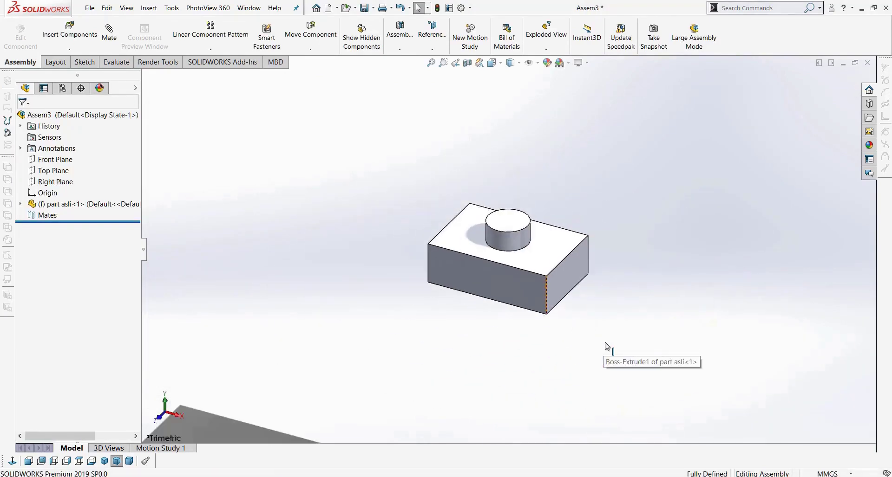
Step: Try to move the fixed block with the cylindrical boss and set the component to float
scroll(596, 323, down, 2)
middle_drag(593, 310, 593, 293)
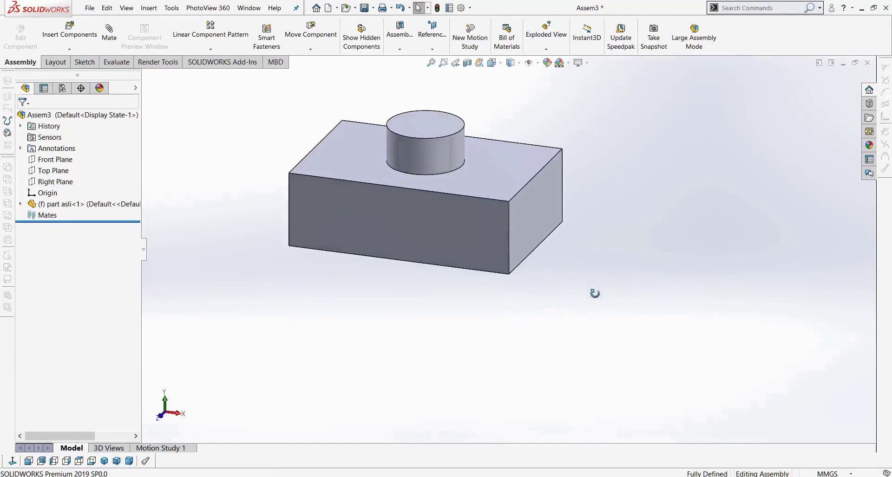
scroll(593, 293, up, 1)
scroll(402, 188, down, 1)
middle_drag(430, 207, 411, 214)
drag(357, 228, 496, 251)
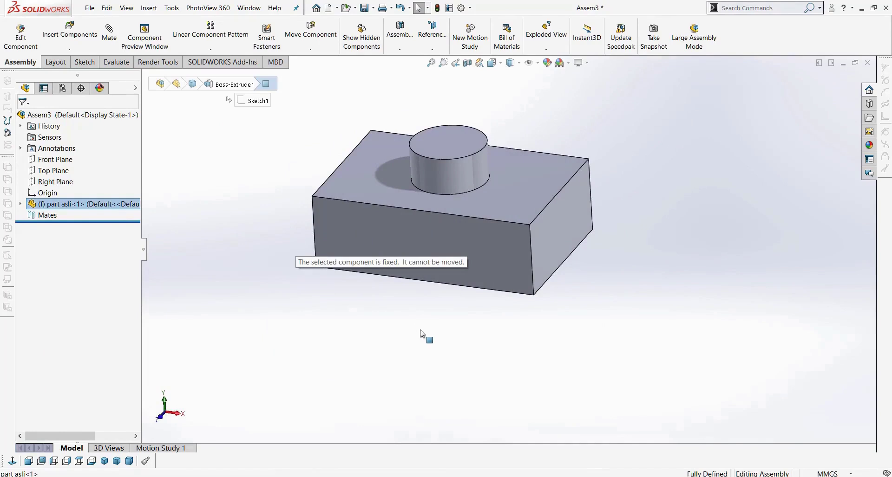
drag(305, 306, 233, 279)
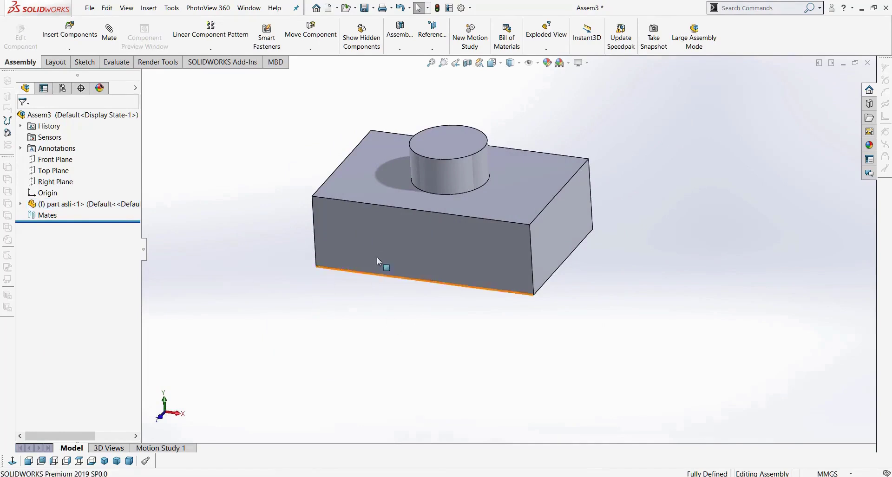
right_click(401, 237)
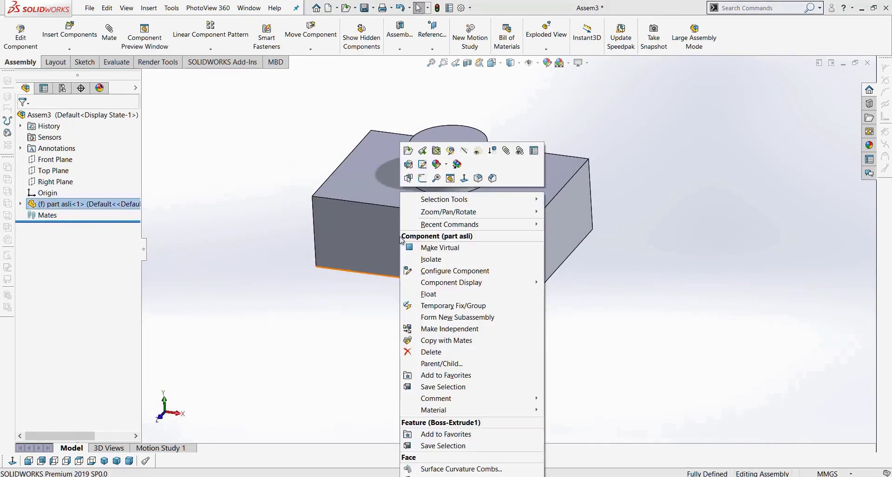
click(426, 296)
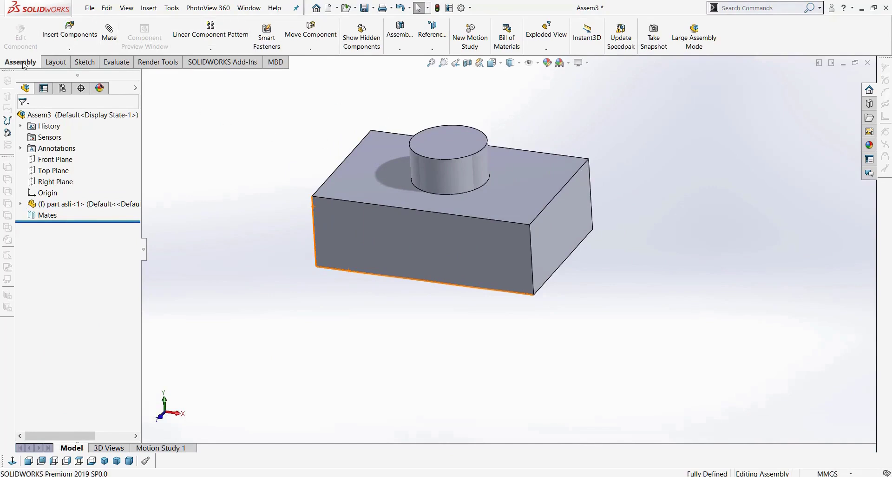
Step: Insert "Part dovom" from the Desktop into the assembly and place it beside the boss block
click(69, 34)
click(63, 322)
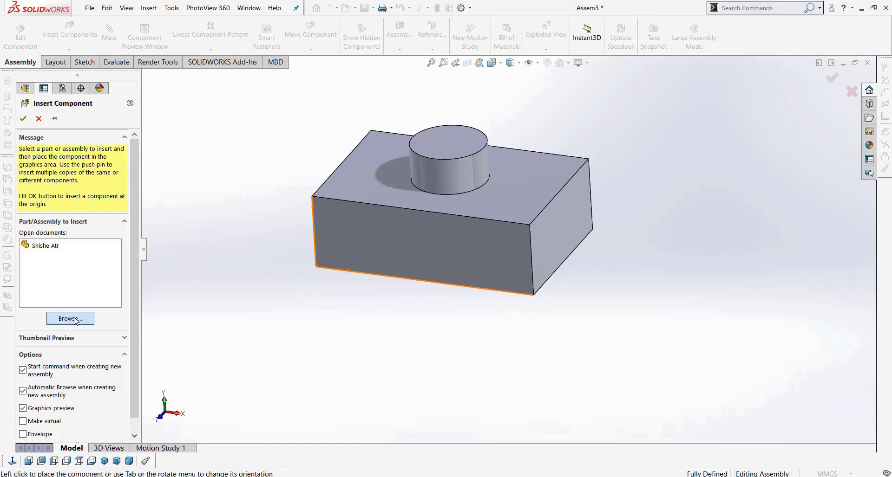
scroll(731, 205, down, 7)
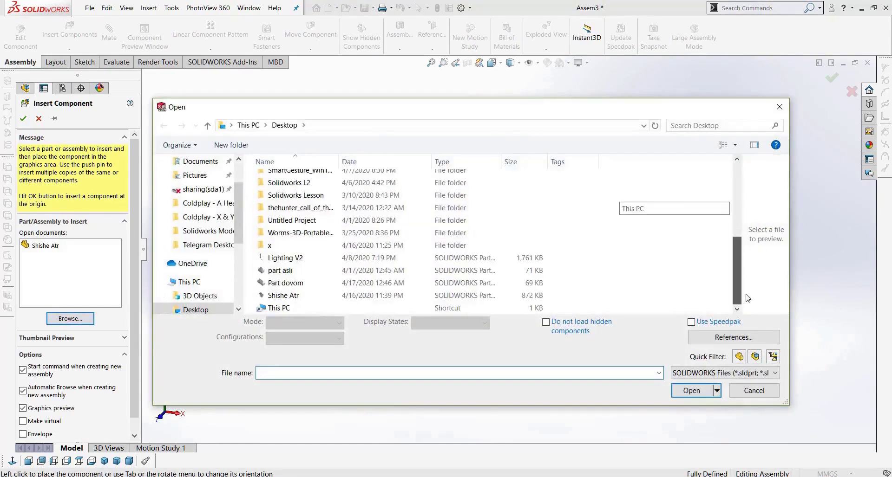
click(292, 284)
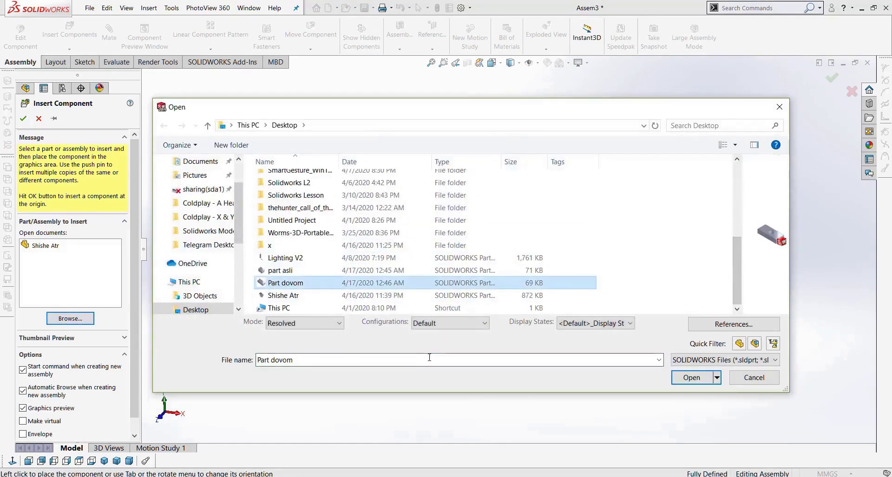
click(696, 384)
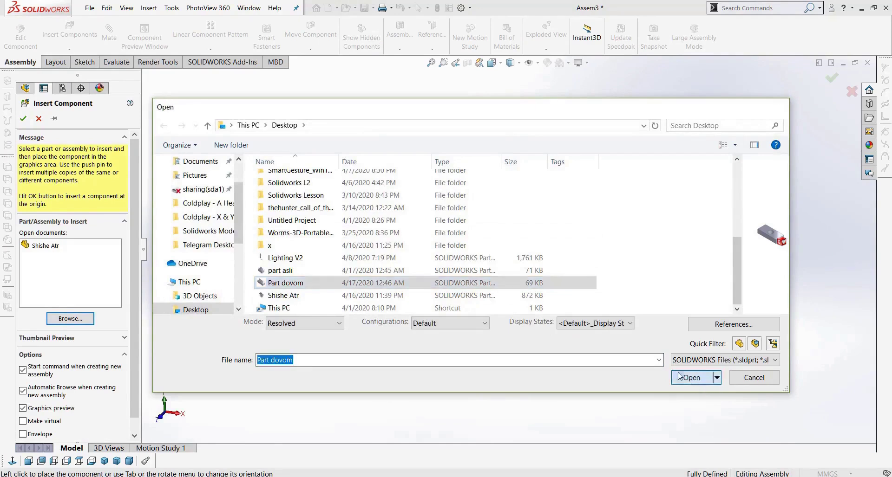
click(580, 205)
middle_drag(469, 253, 456, 343)
scroll(456, 343, up, 3)
scroll(524, 336, down, 4)
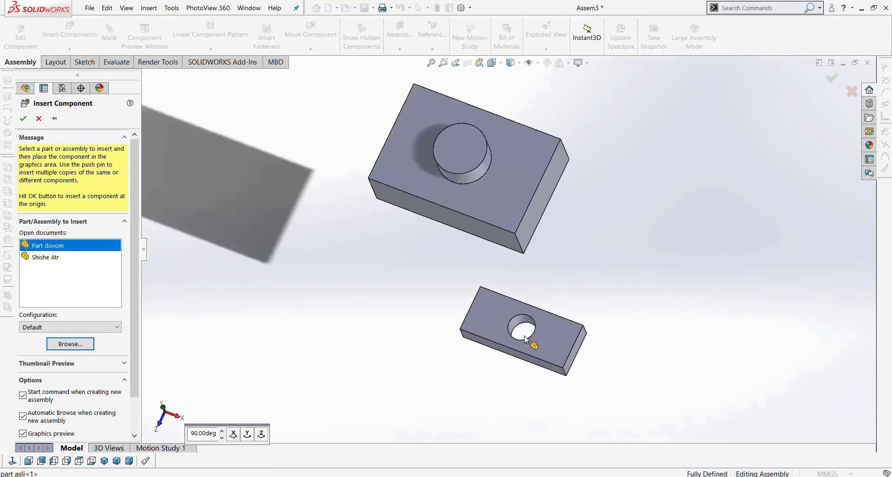
scroll(525, 337, up, 2)
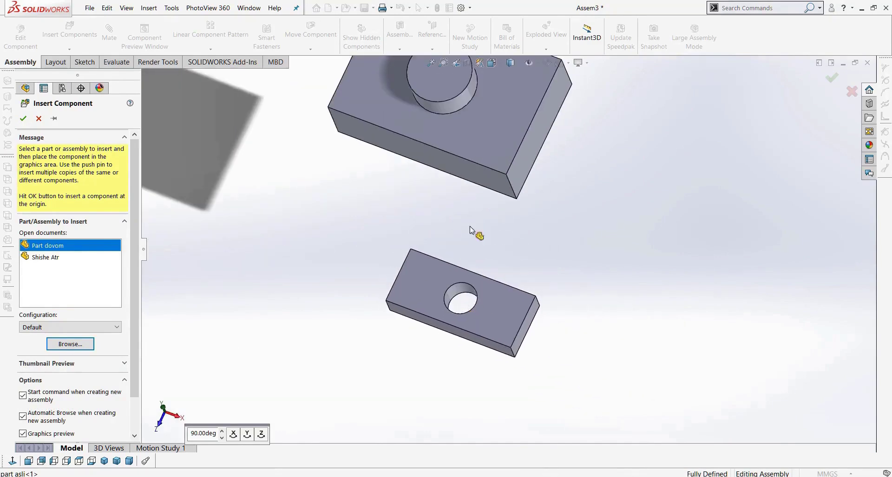
key(Escape)
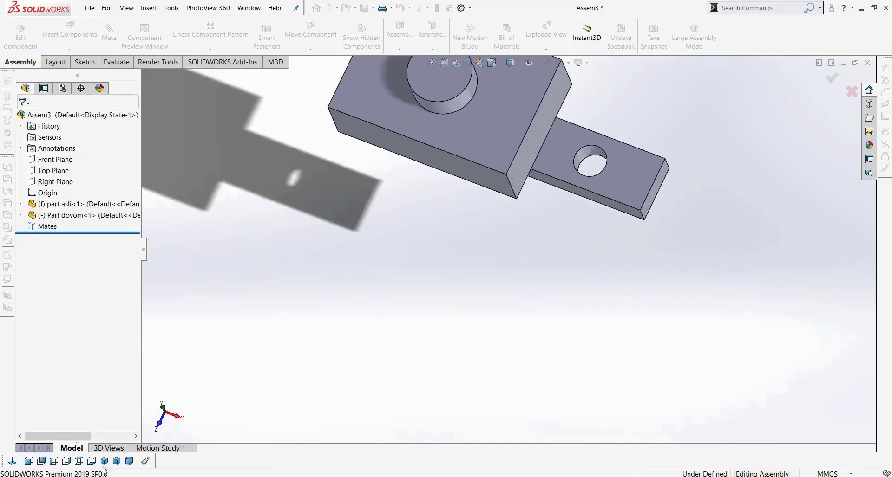
Step: Move the holed block clear of the boss block, behind its rear edge
key(ctrl+7)
middle_drag(514, 309, 517, 402)
drag(665, 311, 649, 139)
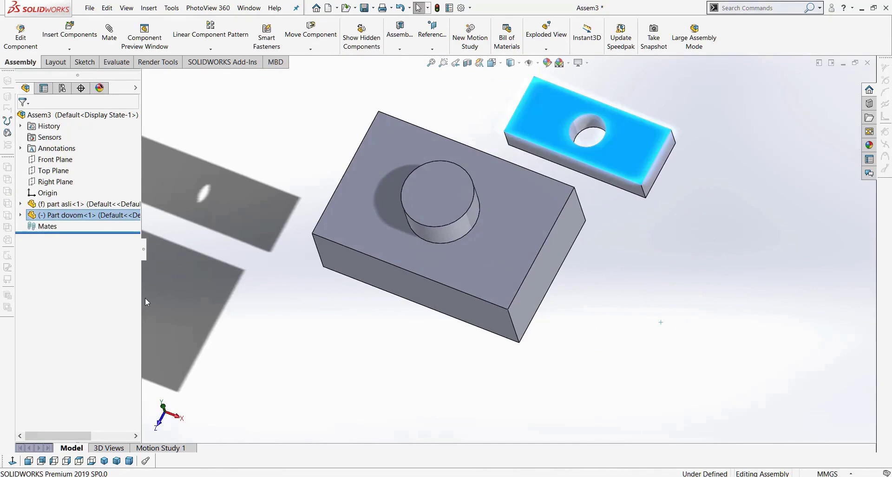
click(613, 234)
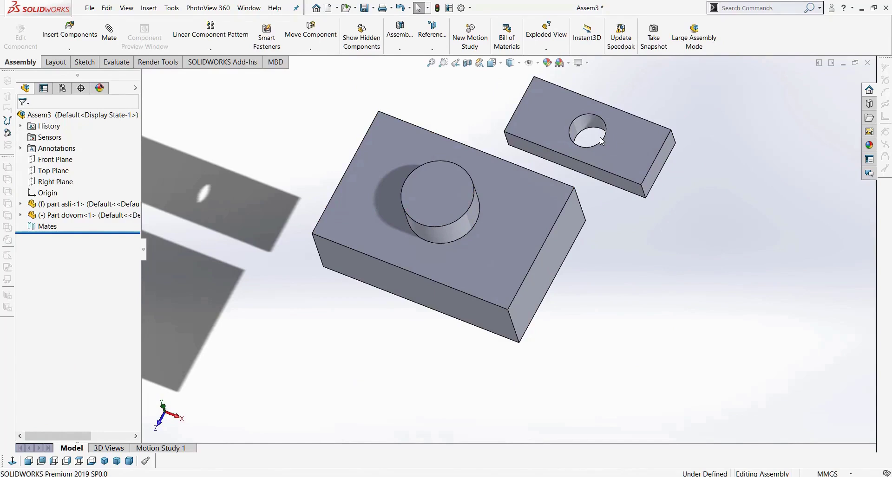
Step: Open the holed block from the assembly and fillet the top edge of one short end with a 10 mm radius
right_click(629, 146)
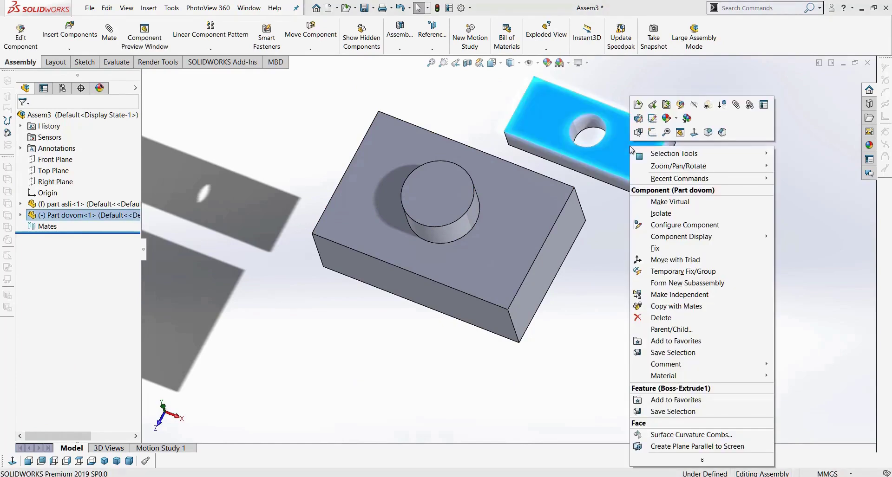
click(638, 106)
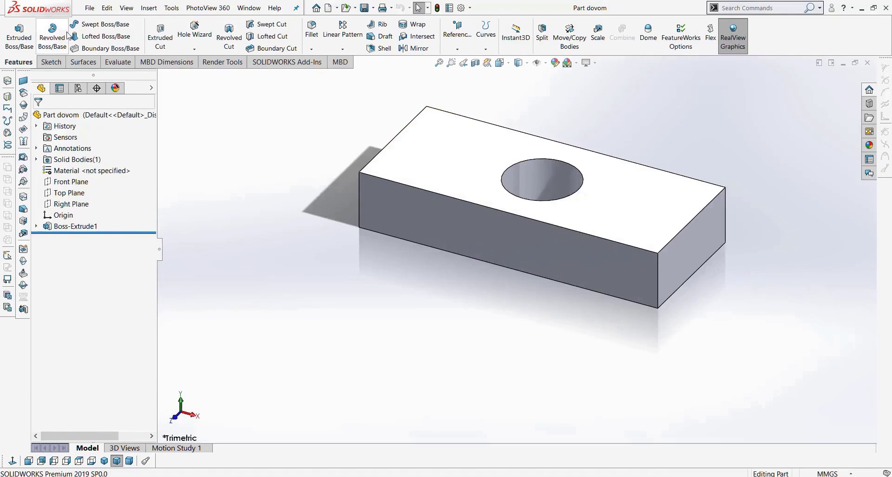
click(312, 30)
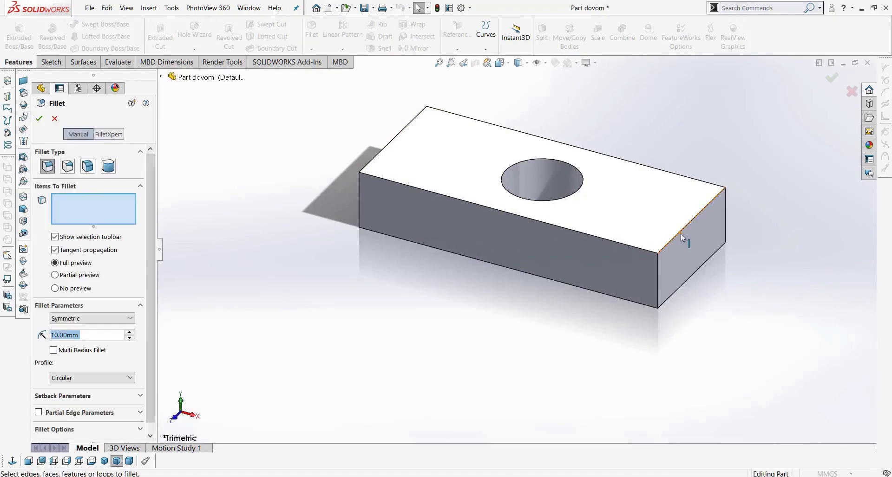
click(681, 235)
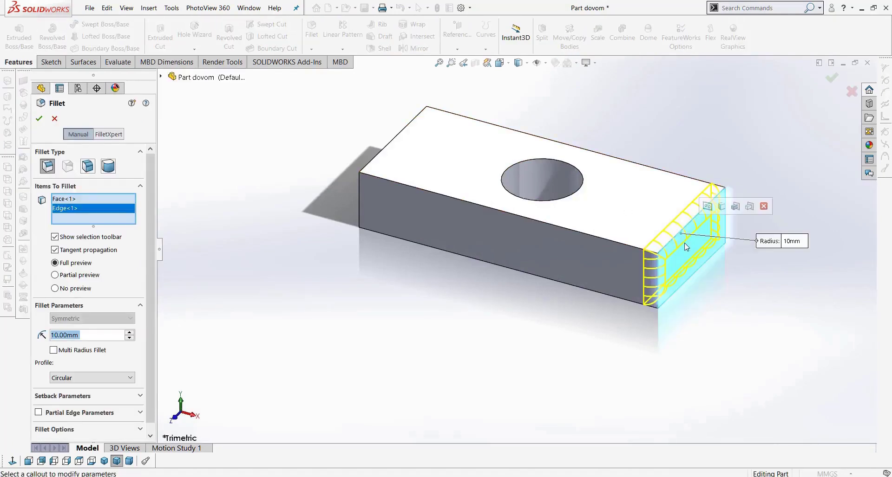
click(39, 118)
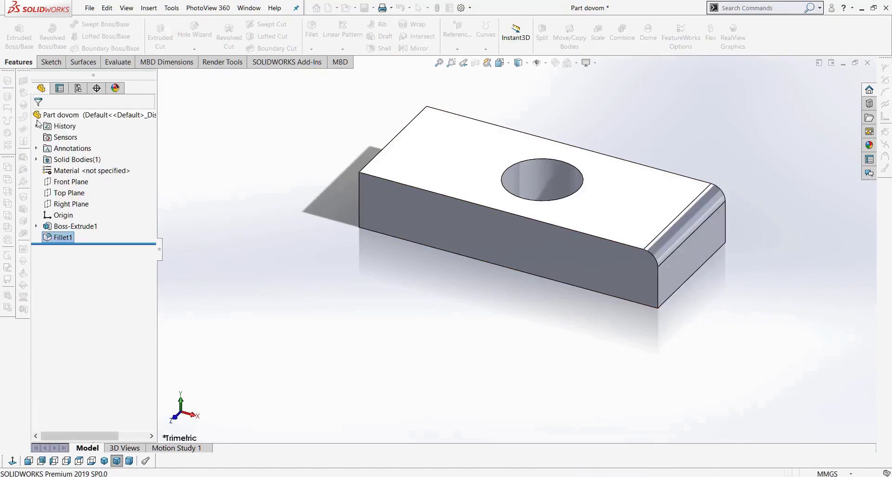
Step: Return to the assembly, check the filleted edge, and move the holed block slightly farther from the boss block
key(ctrl+Tab)
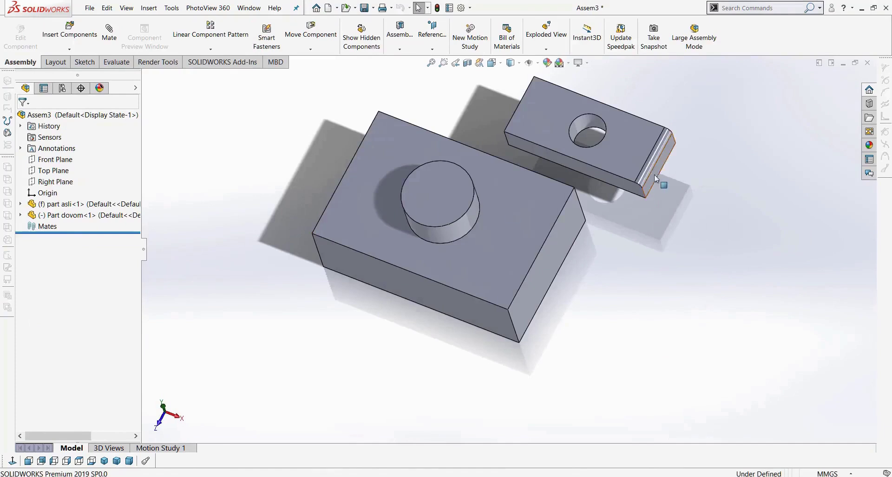
middle_drag(661, 279, 672, 229)
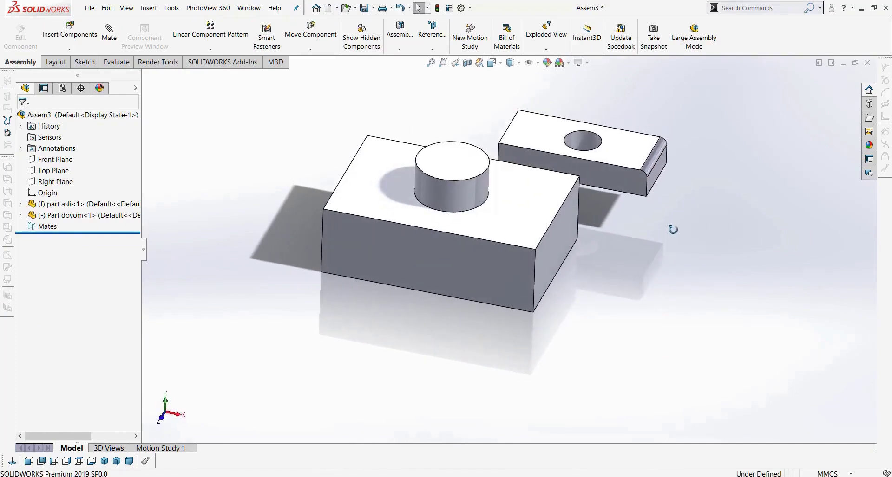
drag(628, 171, 619, 153)
middle_drag(622, 198, 621, 274)
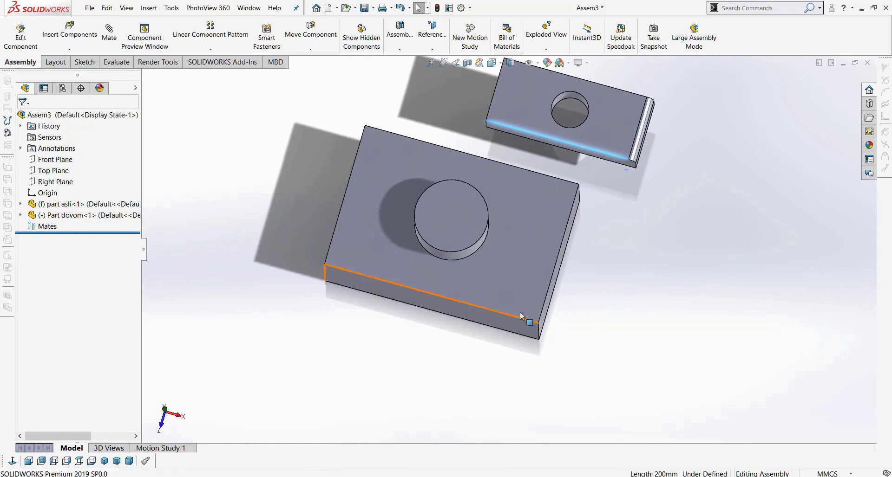
Step: Open the boss block from the assembly, view its base rectangle sketch in edit mode, and exit the sketch
right_click(65, 207)
click(76, 182)
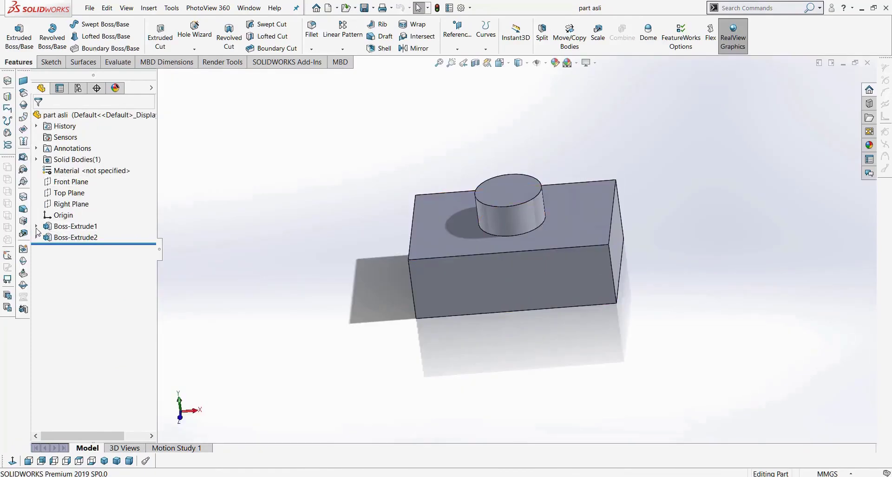
click(36, 227)
right_click(76, 238)
click(75, 216)
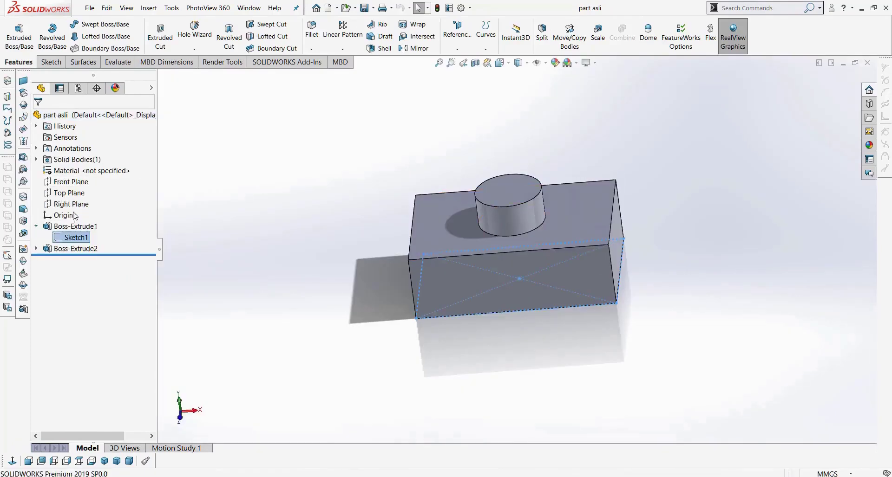
middle_drag(498, 378, 498, 373)
click(829, 82)
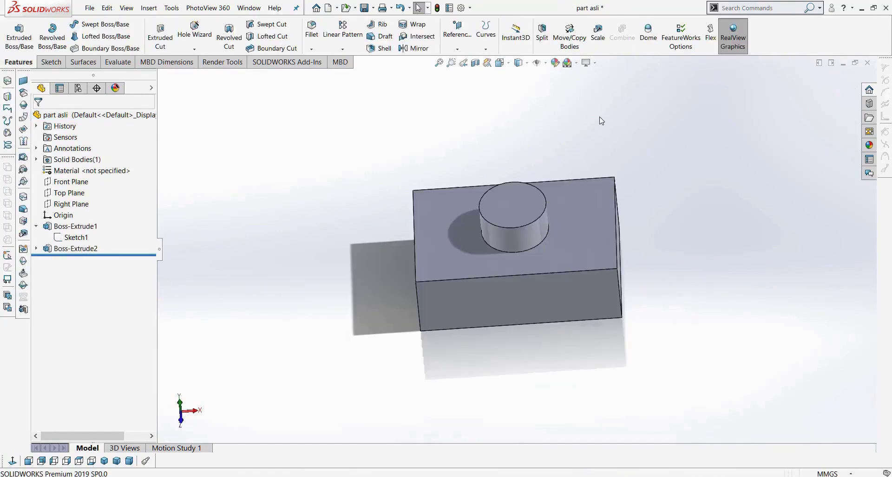
Step: Return to the assembly, open the holed block as a part, and edit the base sketch of its extrusion
key(ctrl+Tab)
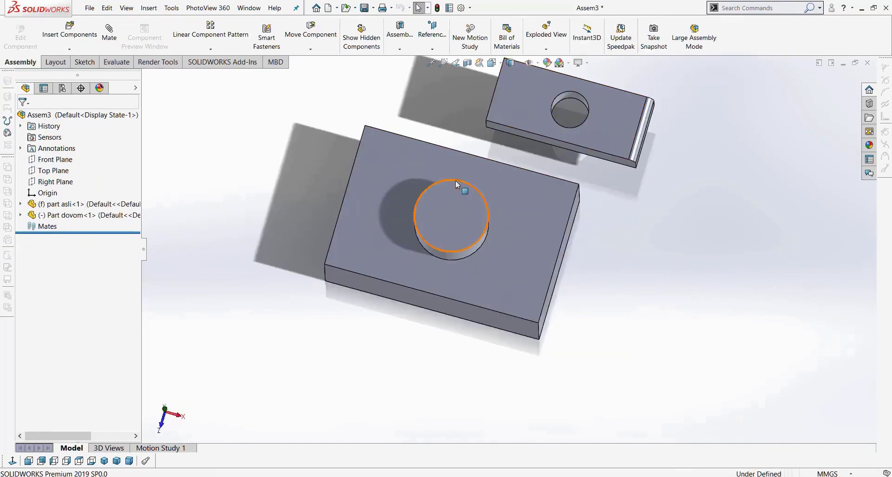
right_click(623, 127)
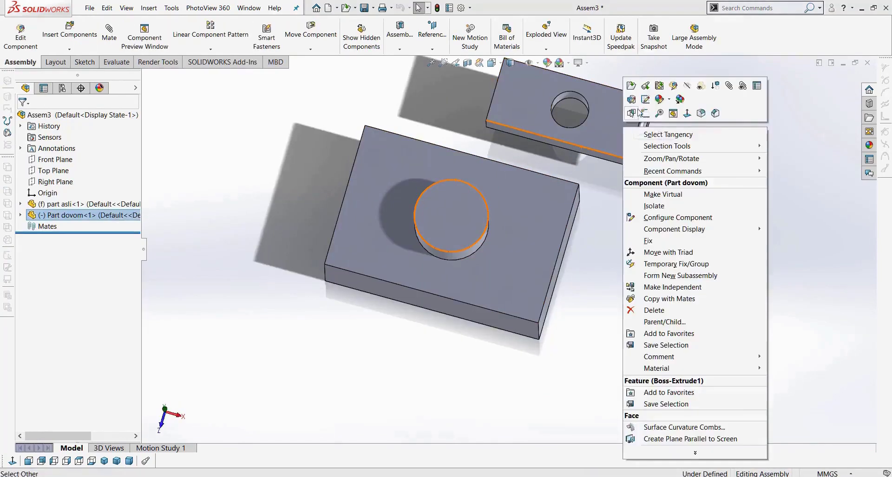
click(632, 87)
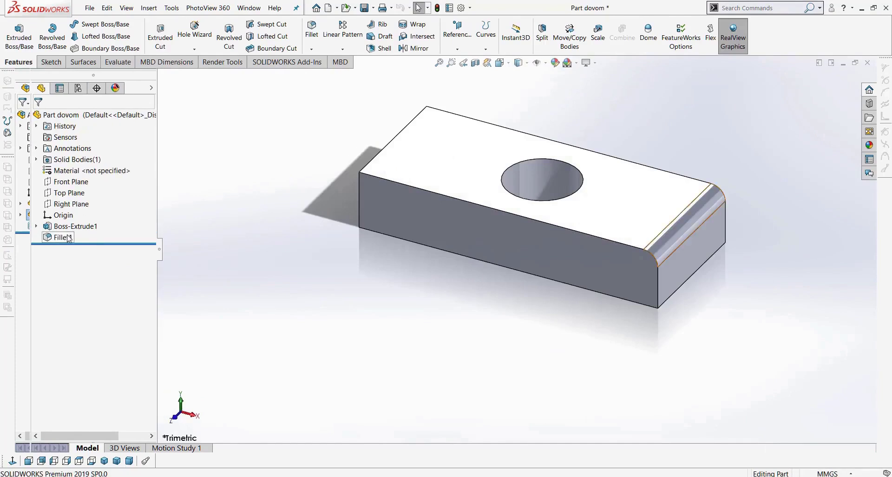
click(36, 227)
right_click(71, 239)
click(80, 210)
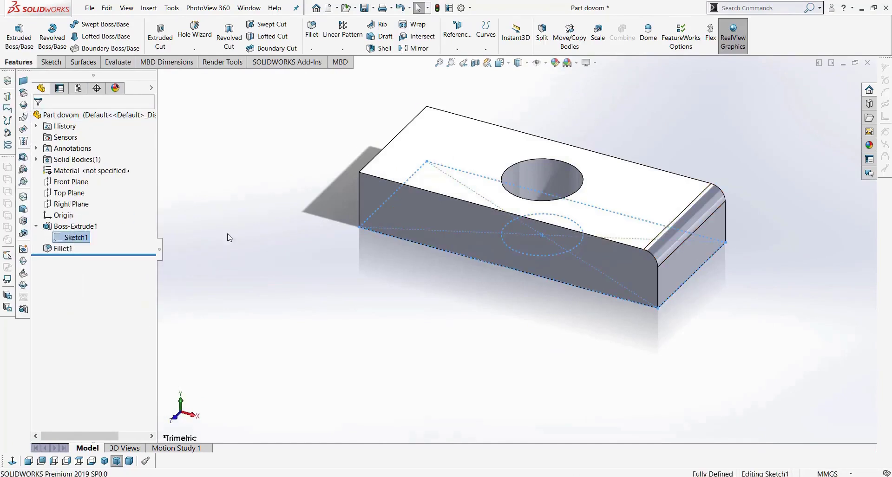
Step: Set the holed block's base rectangle to 310 mm long and 190 mm wide, and exit the sketch
double_click(516, 299)
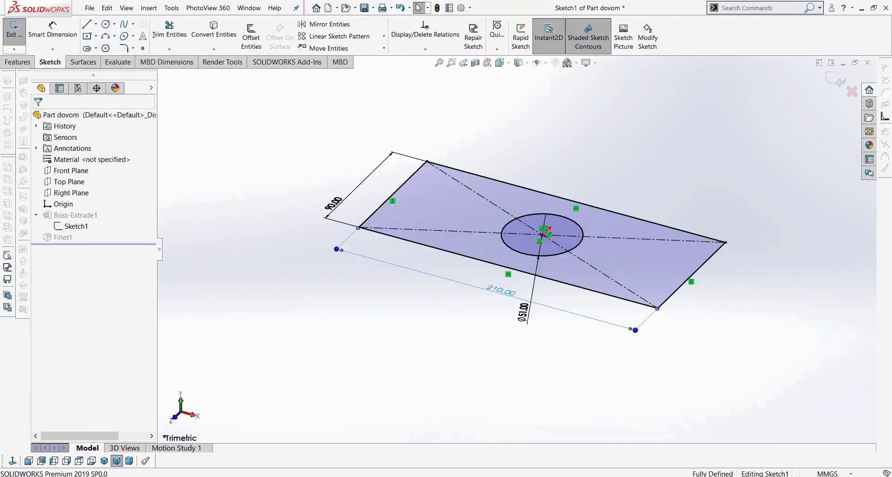
text(310)
key(Return)
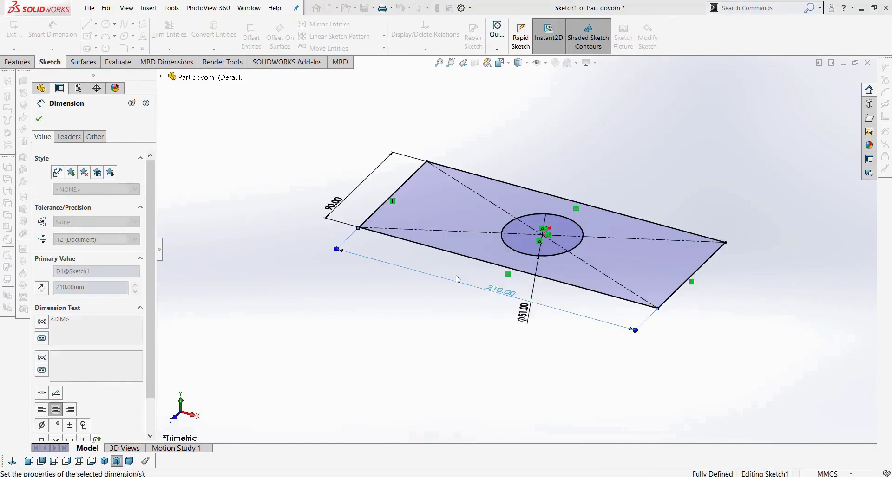
key(Escape)
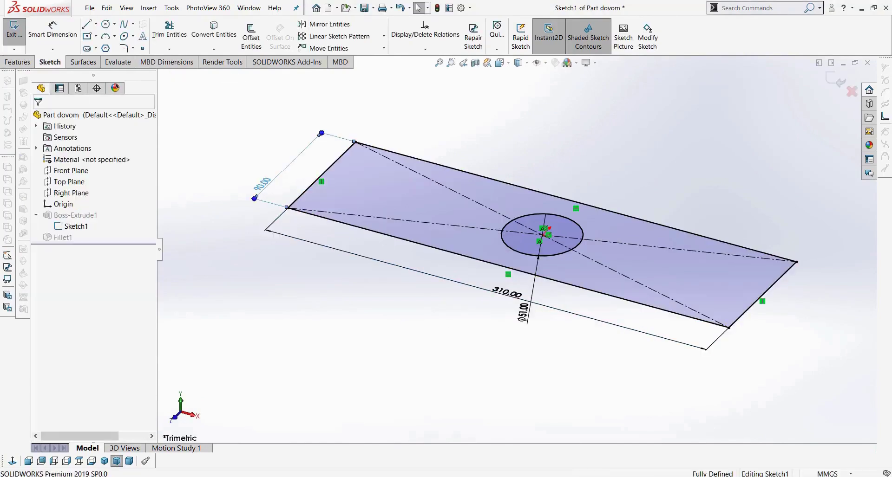
double_click(263, 184)
text(190)
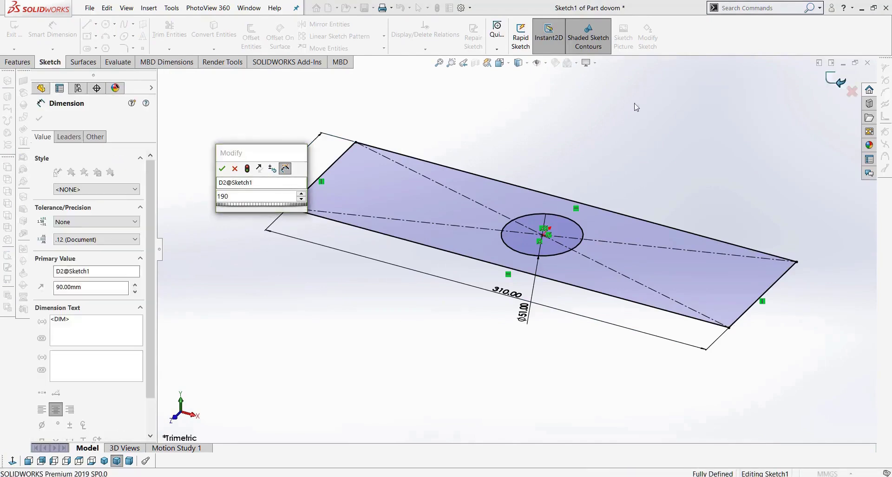
click(220, 170)
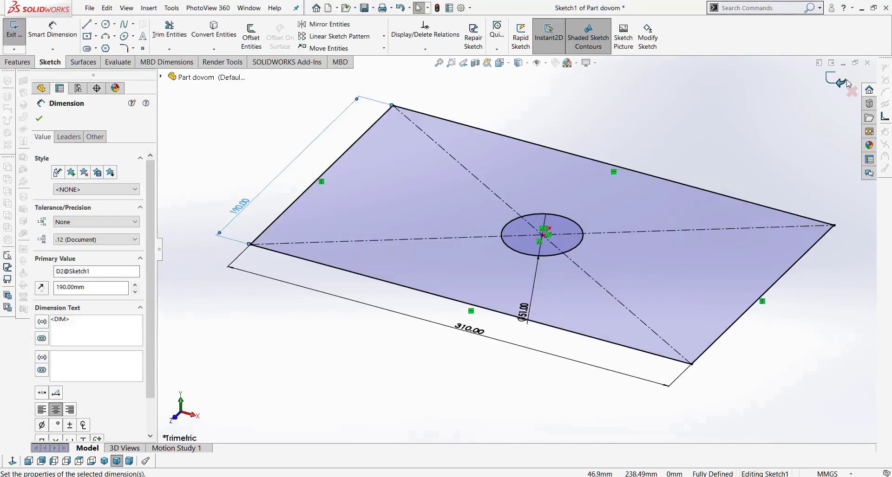
click(841, 82)
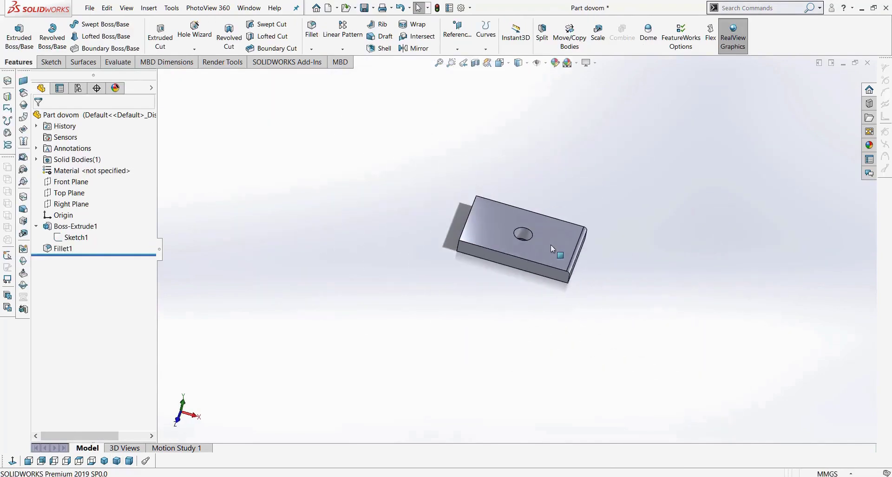
Step: Return to the assembly, move the enlarged holed block slightly away from the boss block, and inspect the hole and boss
key(ctrl+Tab)
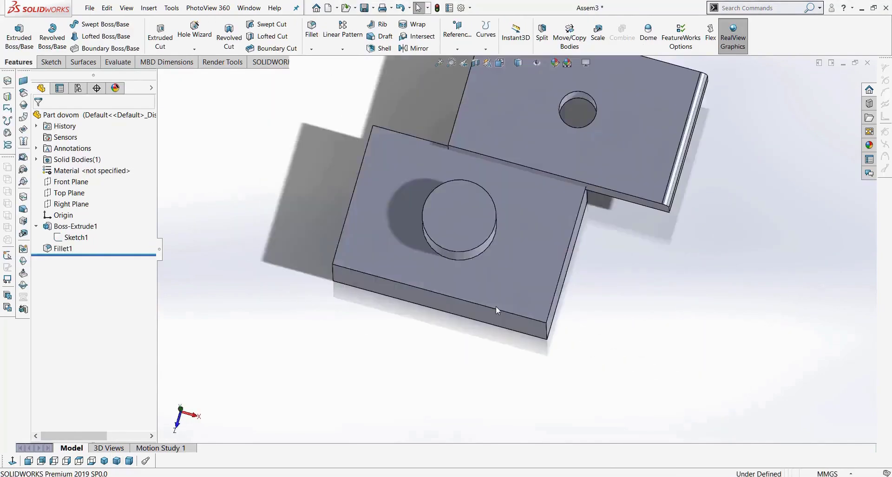
scroll(529, 297, up, 3)
drag(553, 196, 539, 186)
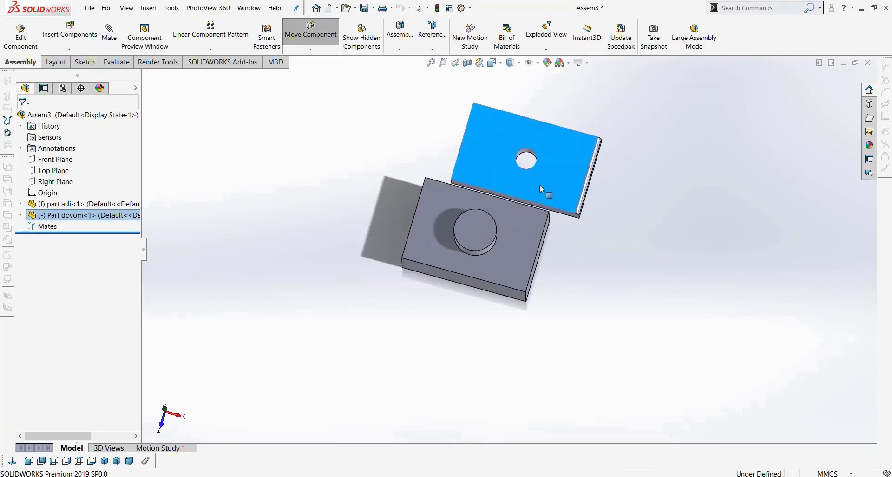
key(Escape)
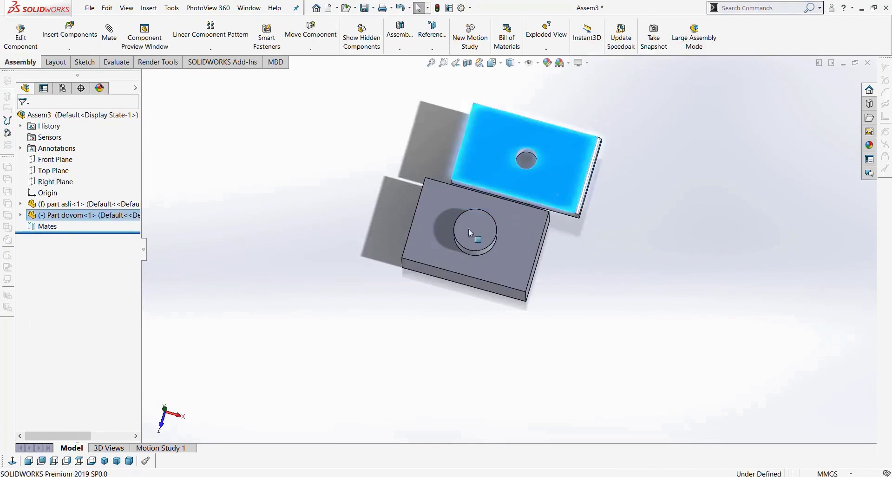
click(623, 285)
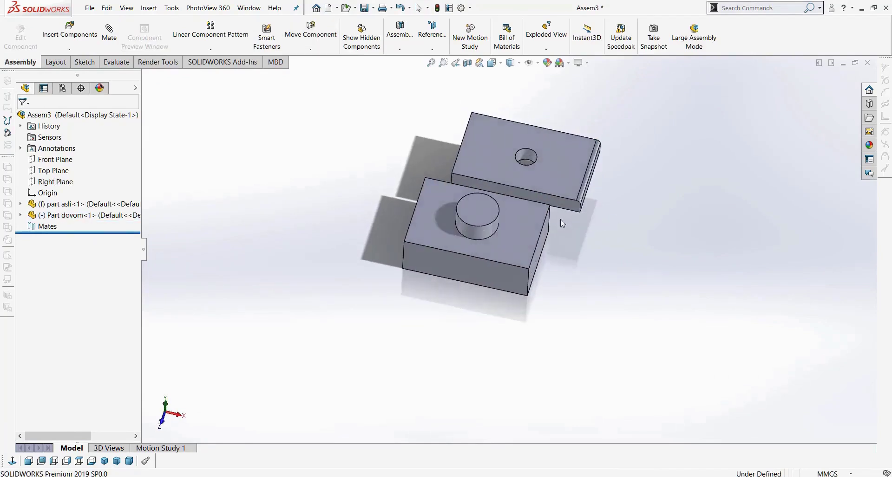
scroll(584, 208, down, 4)
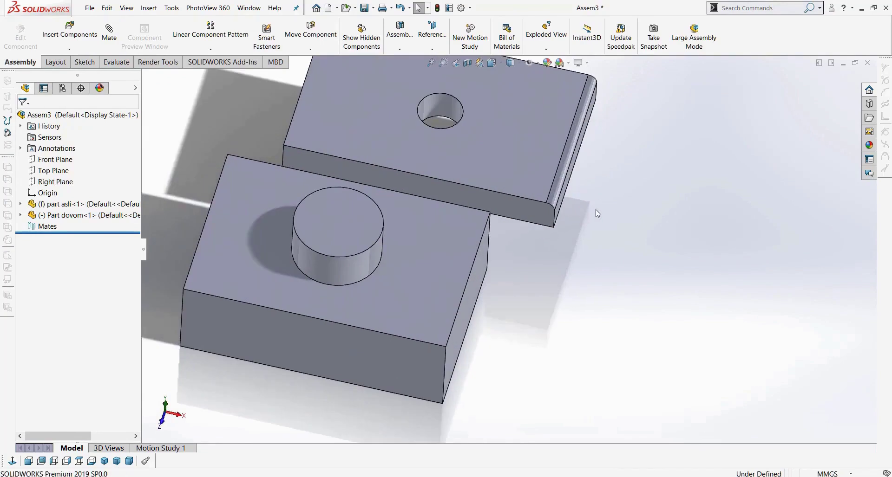
middle_drag(634, 245, 640, 188)
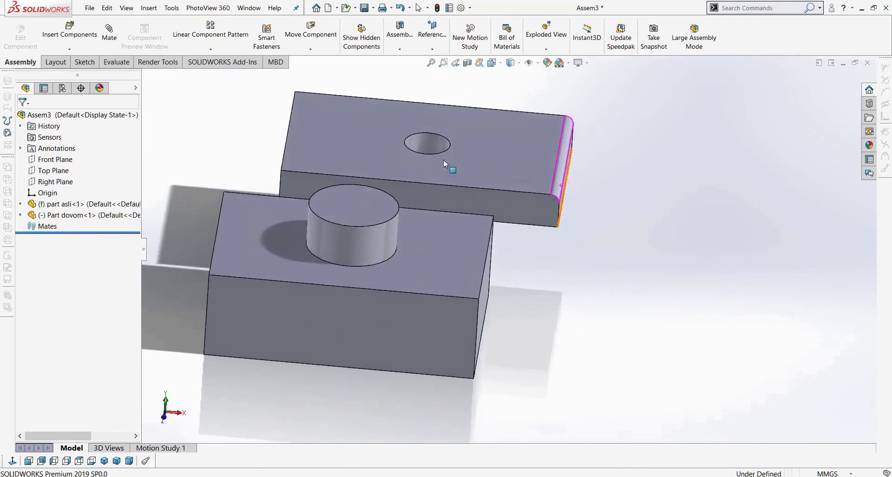
scroll(434, 157, up, 5)
scroll(539, 230, down, 1)
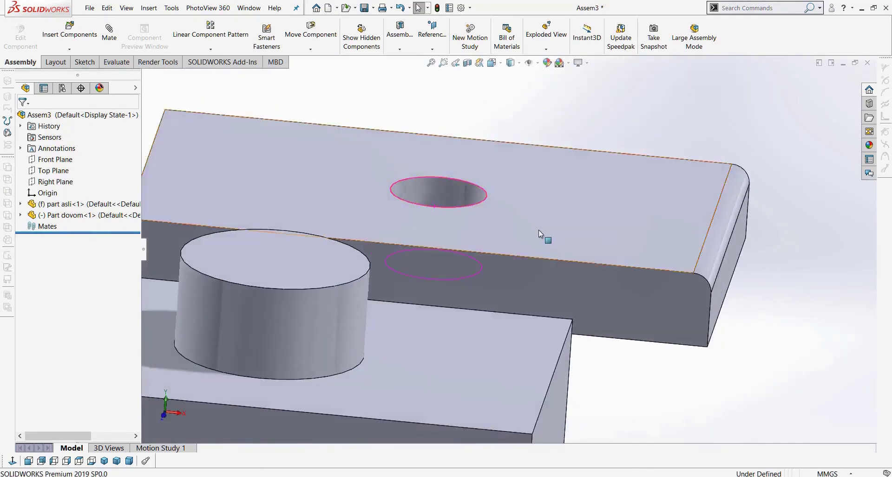
scroll(539, 230, down, 3)
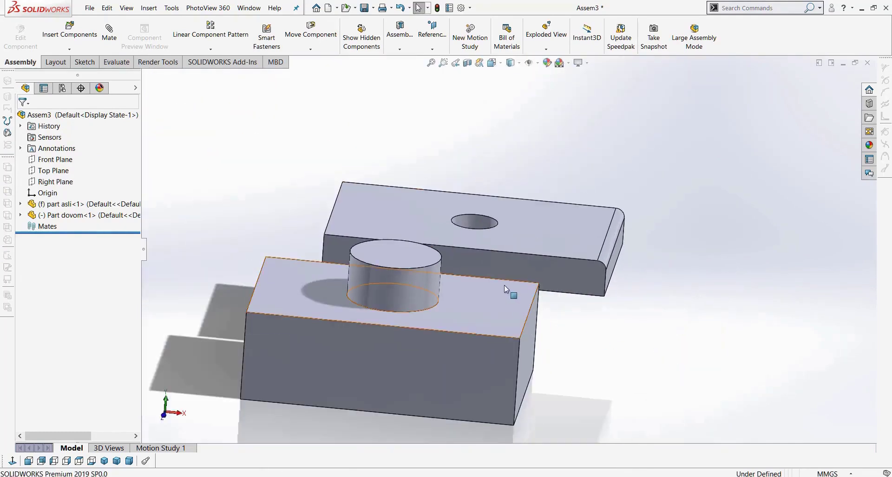
click(111, 33)
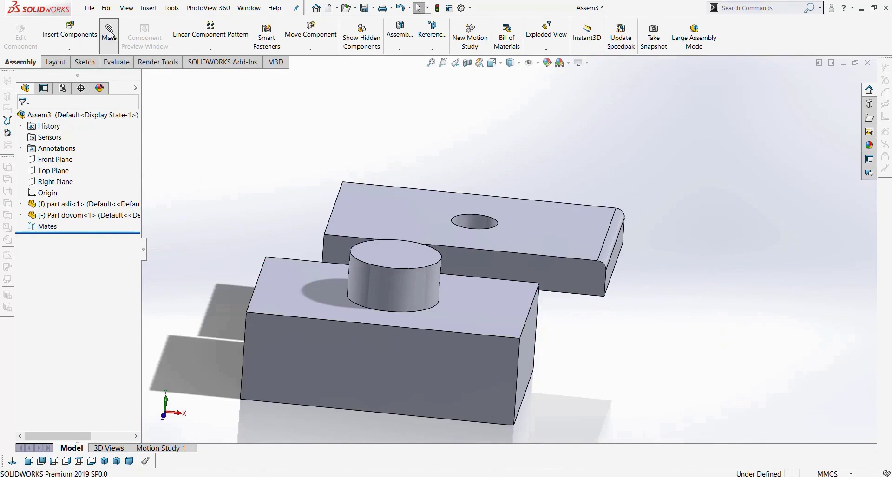
scroll(493, 218, down, 5)
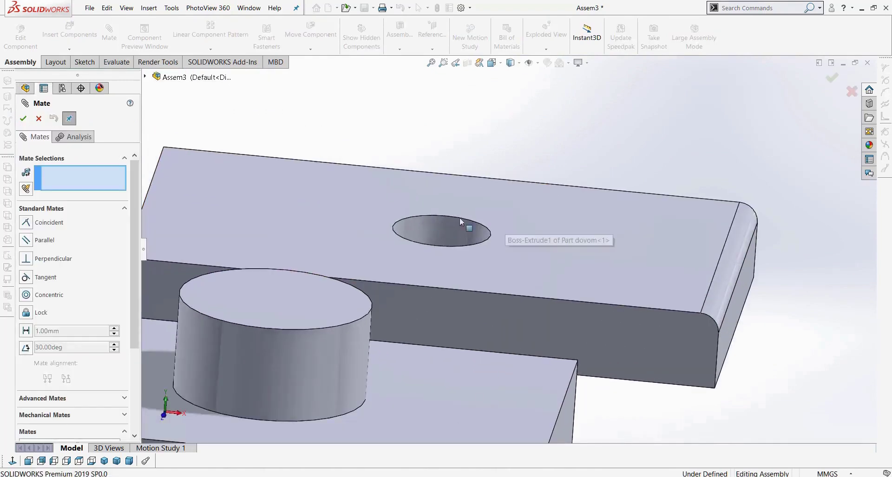
click(429, 229)
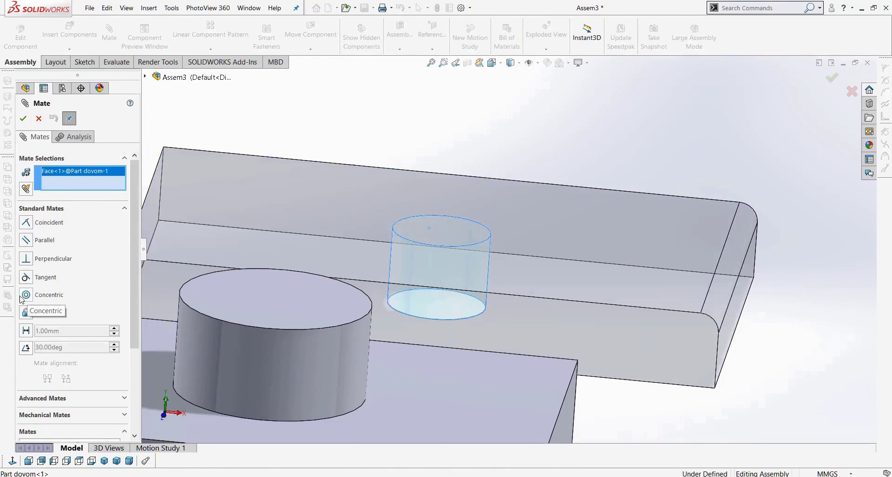
key(f)
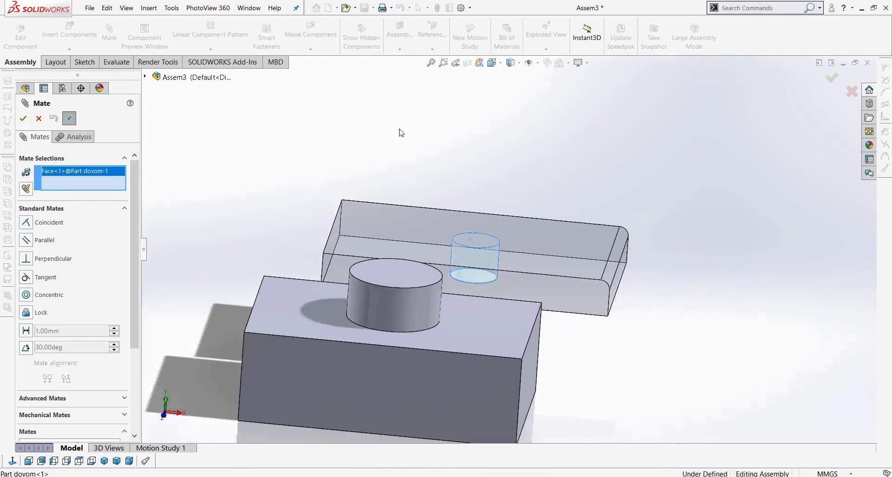
middle_drag(721, 310, 703, 330)
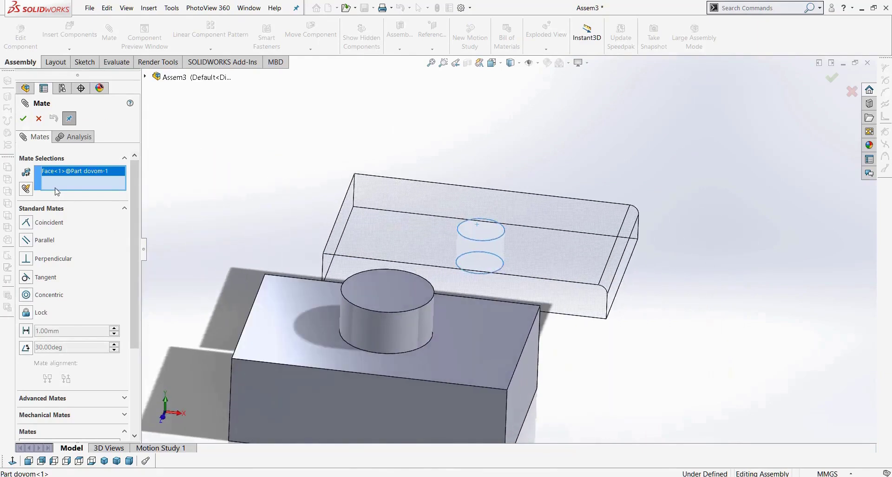
click(408, 328)
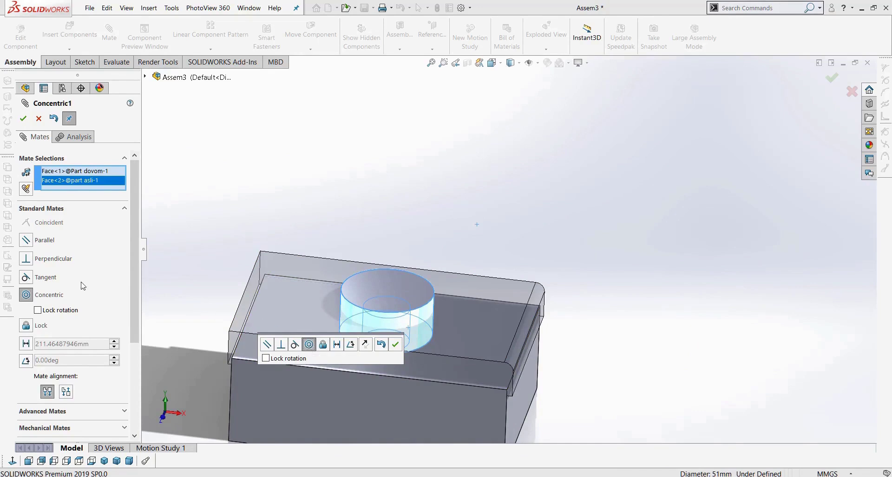
right_click(86, 184)
click(154, 200)
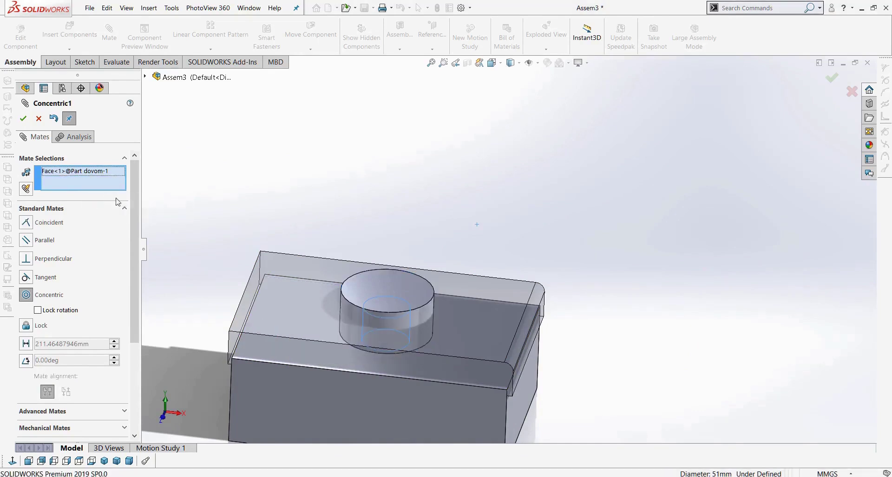
scroll(490, 338, up, 3)
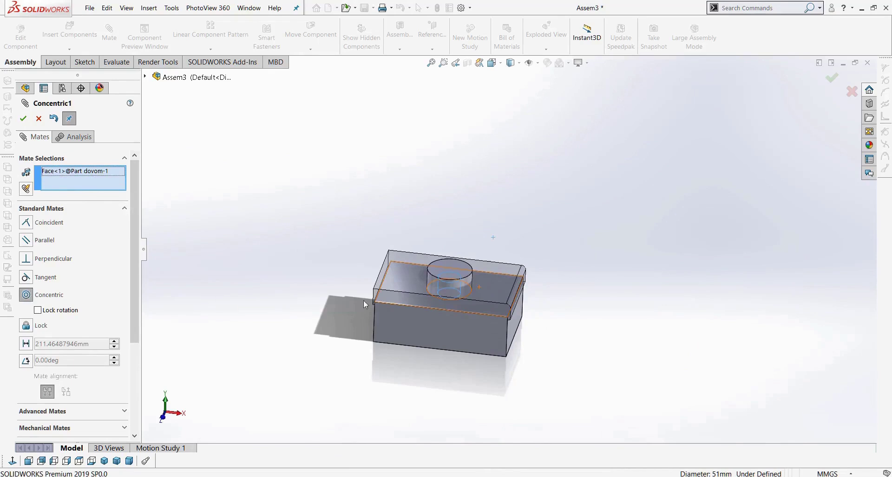
scroll(441, 297, down, 4)
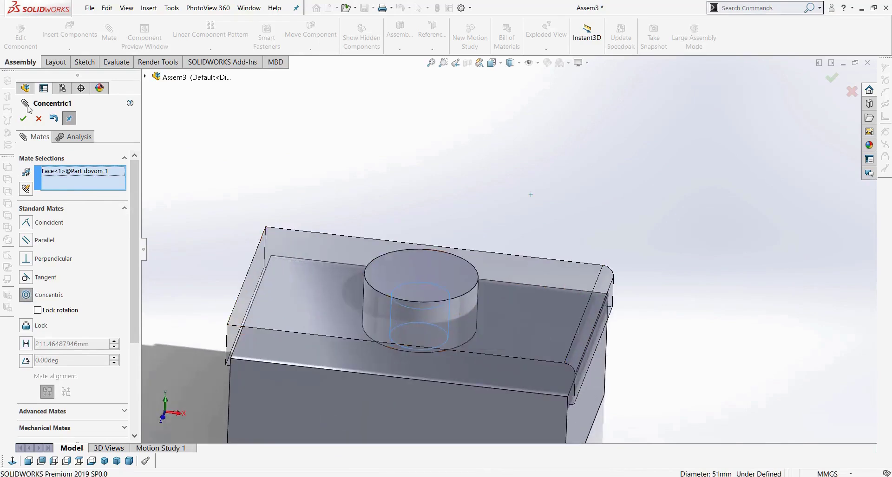
click(38, 119)
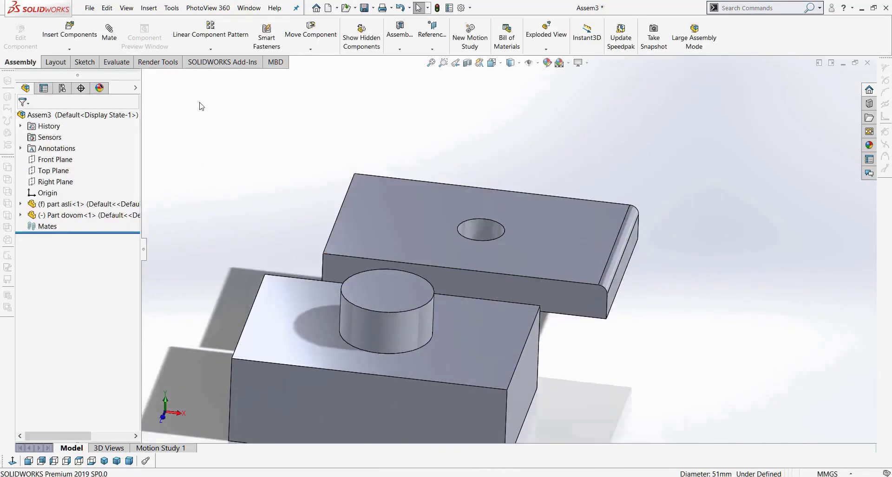
Step: Add a concentric mate between the inner face of the holed block's hole and the boss's cylindrical face
click(109, 36)
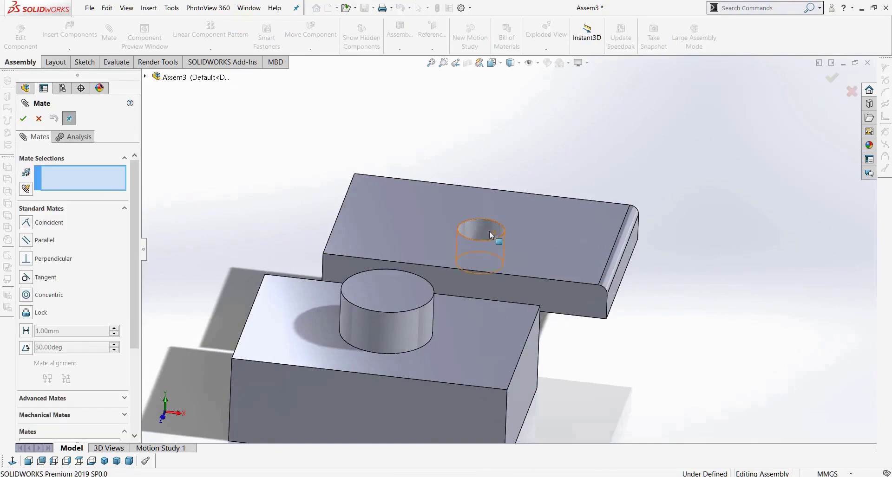
click(489, 231)
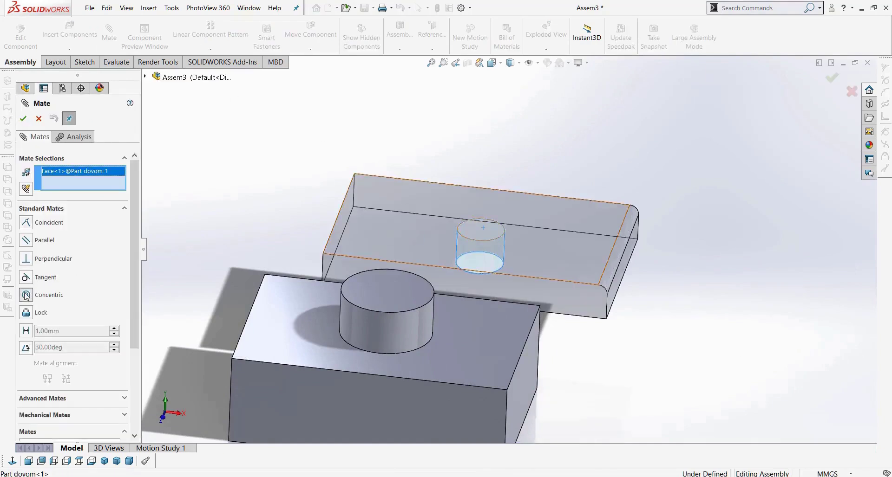
click(394, 336)
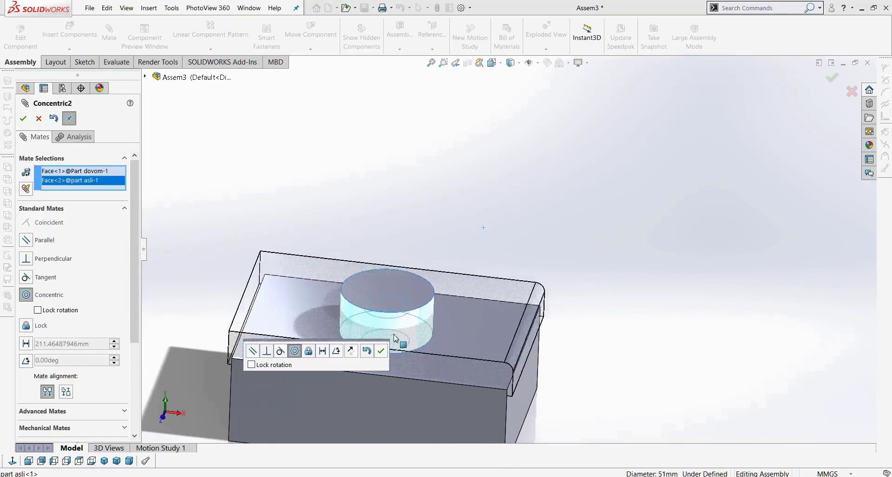
click(23, 119)
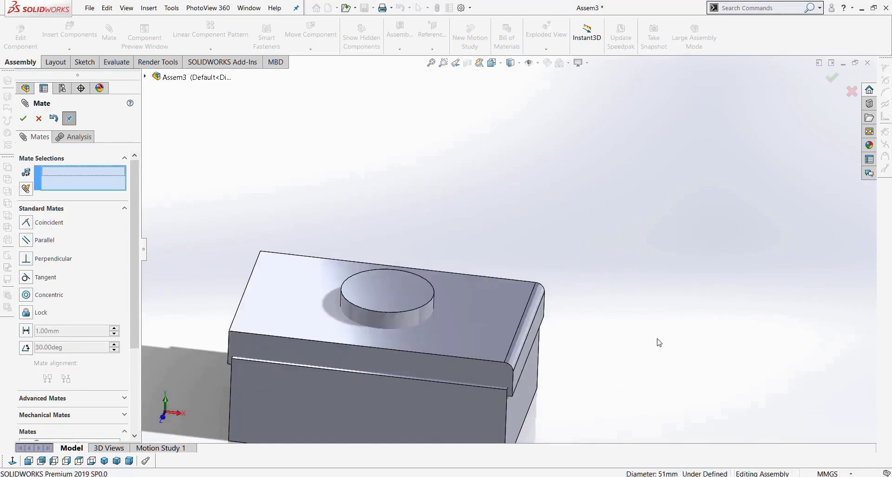
Step: Raise the holed block along the boss axis, turn it slightly about the boss, and inspect its remaining freedom of movement
scroll(656, 343, up, 3)
middle_drag(567, 332, 583, 316)
scroll(525, 315, down, 4)
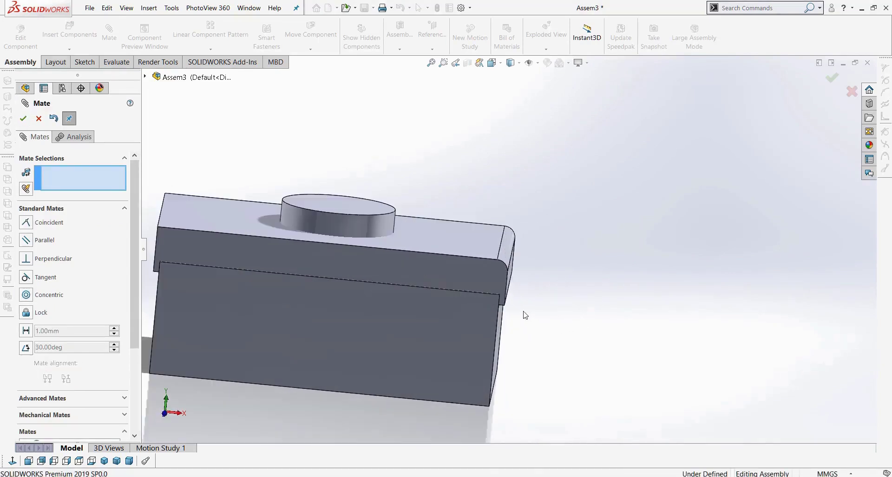
drag(471, 286, 496, 214)
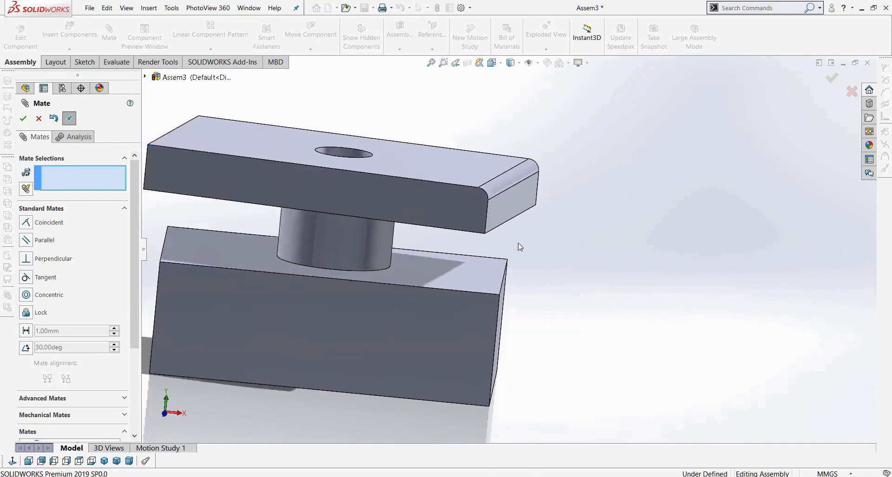
middle_drag(518, 312, 528, 365)
scroll(562, 294, up, 4)
middle_drag(649, 310, 584, 350)
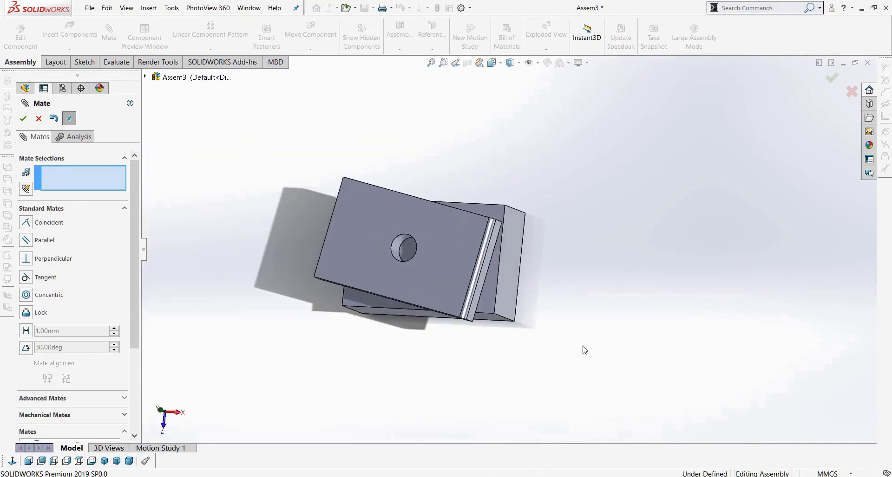
Step: Add a coincident mate between the underside of the holed block and the boss block's top face
mouse_move(461, 266)
right_down()
mouse_move(455, 274)
mouse_move(467, 279)
mouse_move(417, 277)
mouse_move(469, 266)
right_up()
middle_drag(621, 279, 628, 197)
middle_drag(567, 277, 569, 211)
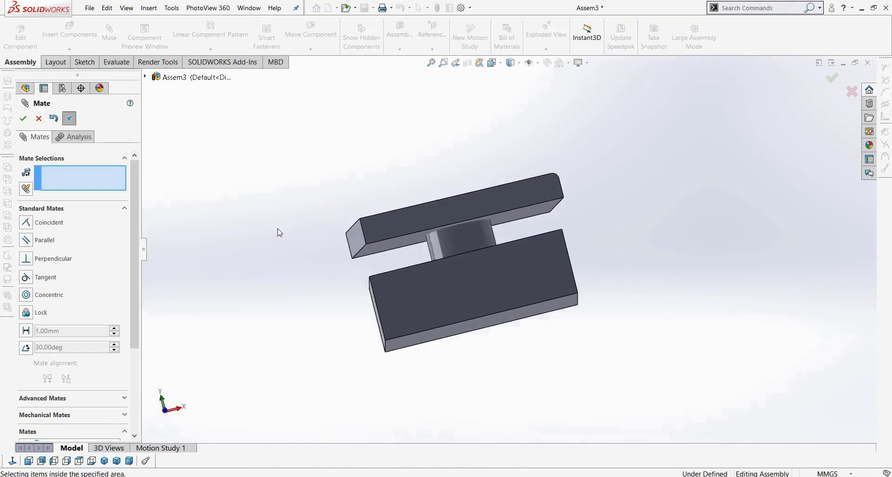
scroll(337, 241, down, 3)
middle_drag(336, 240, 392, 253)
click(462, 248)
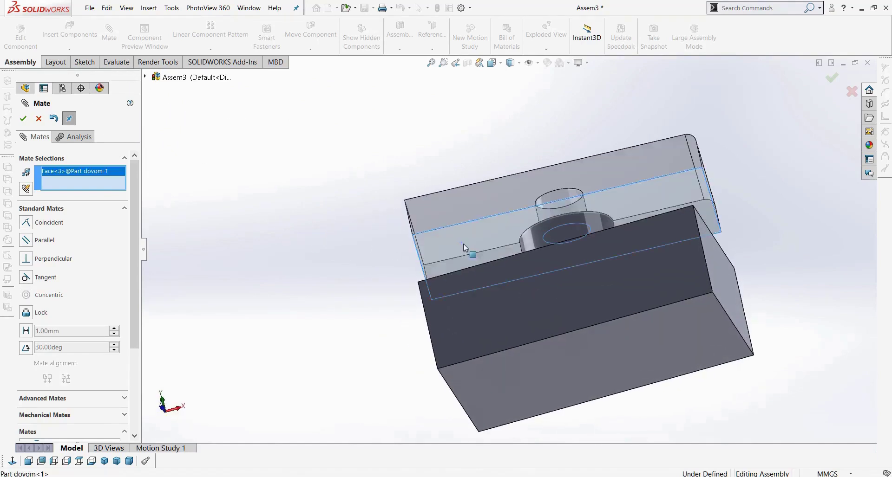
middle_drag(284, 227, 304, 292)
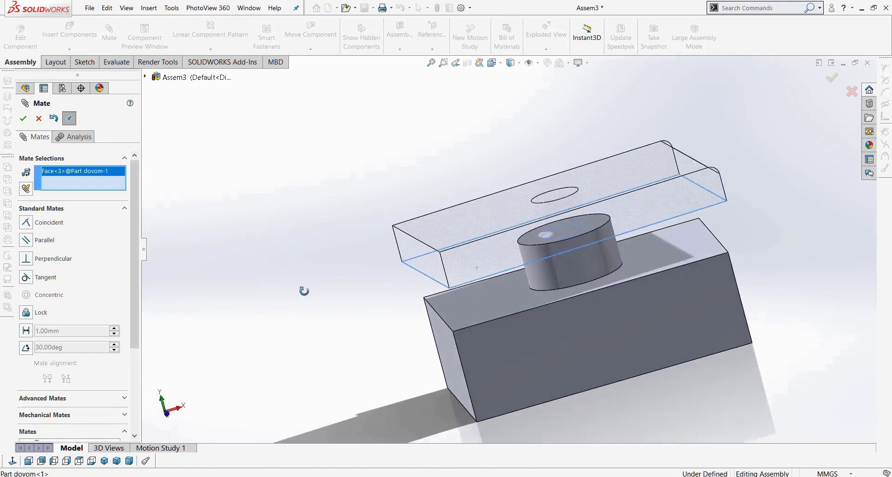
click(27, 226)
middle_drag(201, 267, 232, 287)
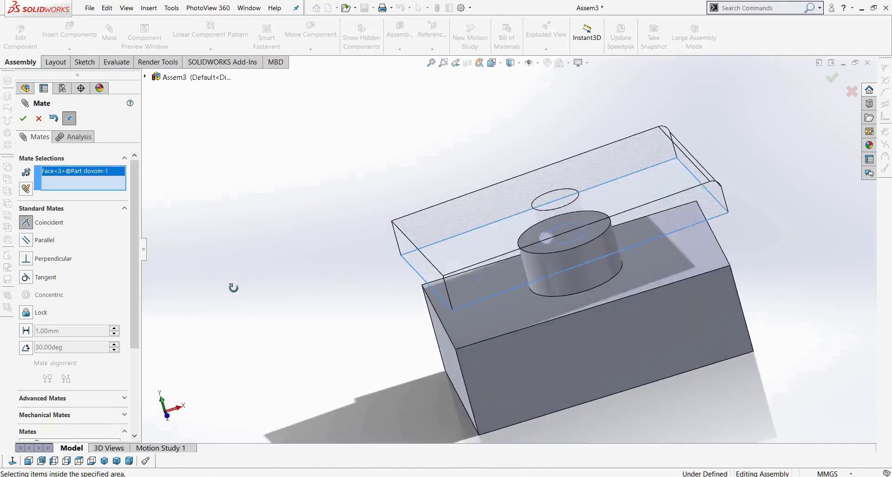
click(509, 325)
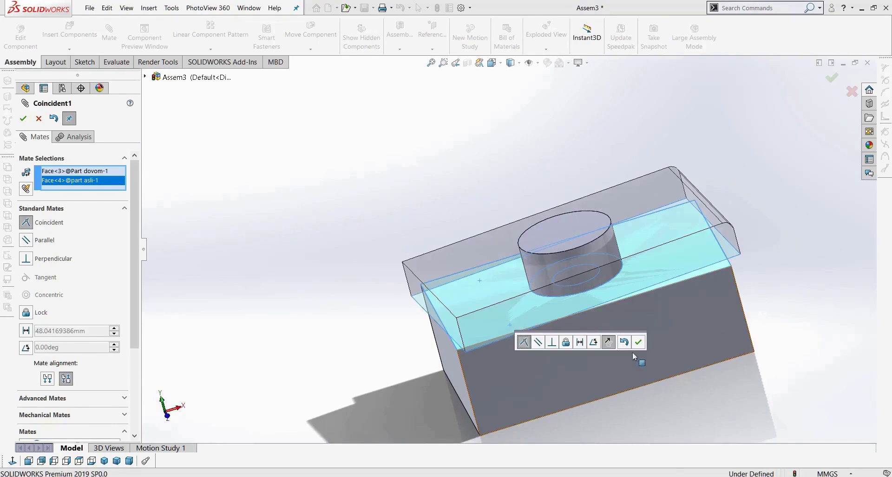
click(638, 343)
Step: Turn the holed block about the boss until its sides roughly line up with the boss block
drag(698, 251, 663, 280)
middle_drag(734, 343, 739, 297)
middle_drag(674, 234, 695, 309)
drag(695, 308, 701, 174)
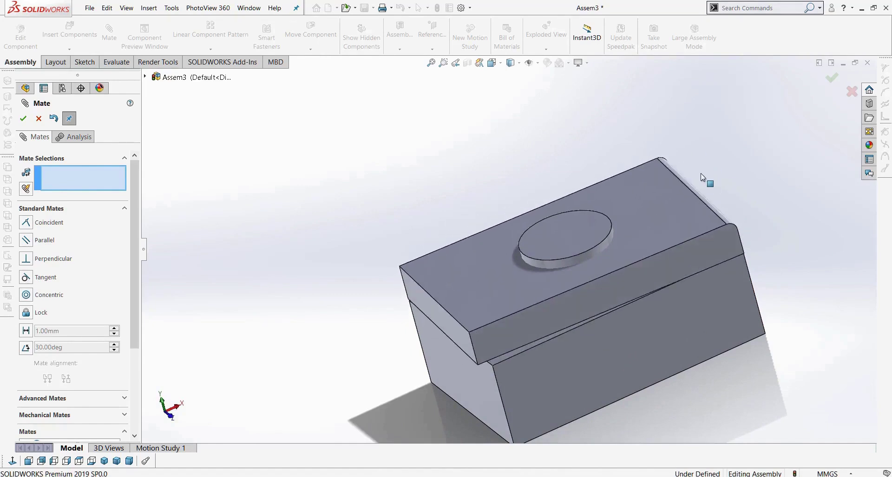
mouse_move(679, 260)
mouse_down()
mouse_move(653, 275)
mouse_move(702, 257)
mouse_move(674, 275)
mouse_up()
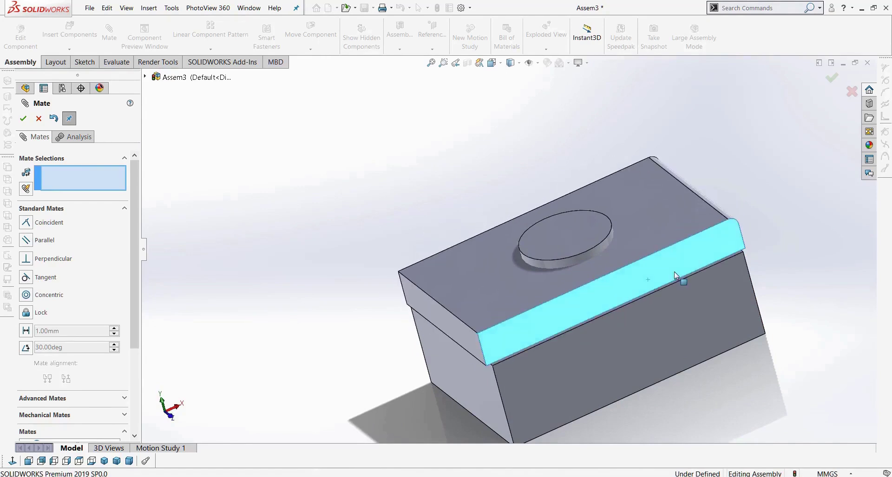
Step: Add a parallel mate between the long front side faces of the holed block and the boss block
click(26, 241)
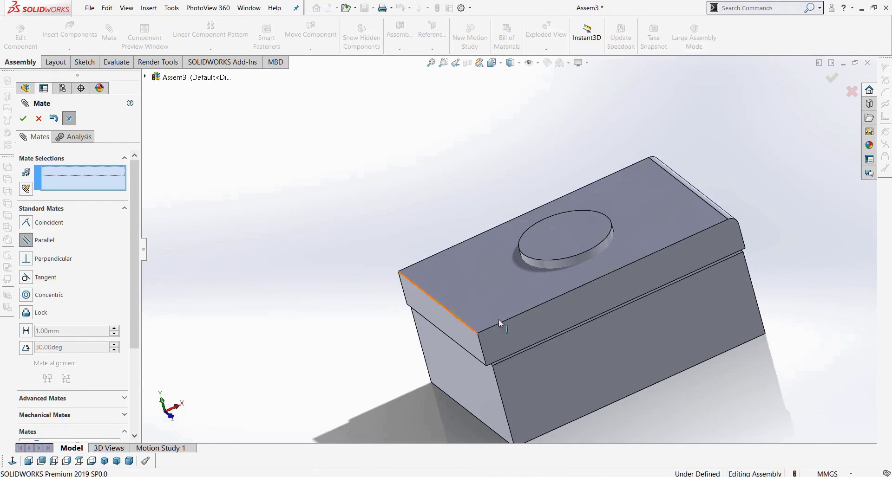
click(516, 330)
click(576, 377)
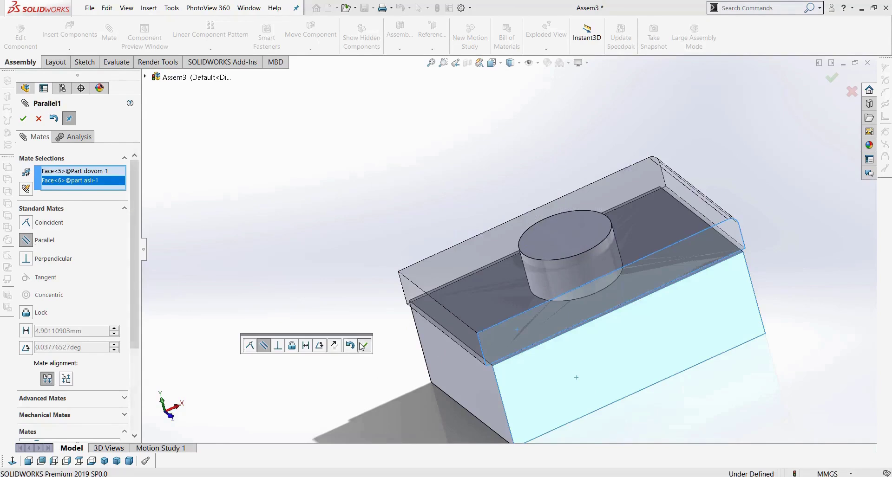
click(362, 346)
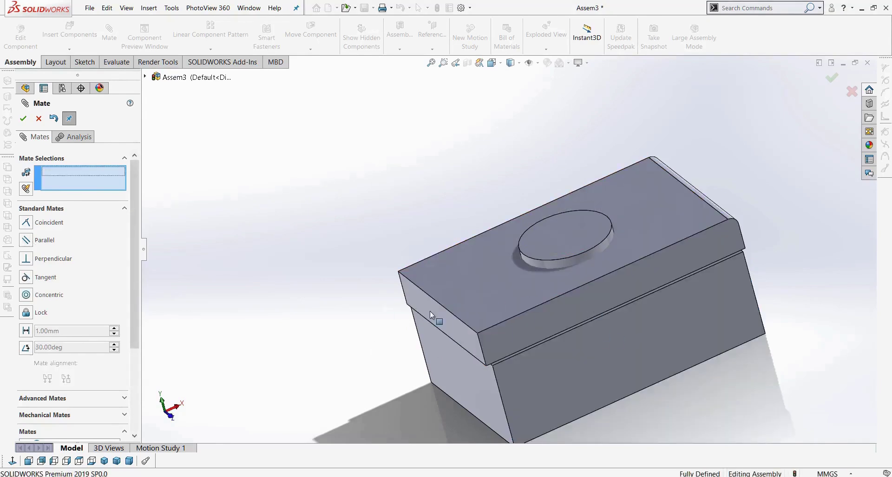
Step: Examine the hole and the boss with hidden lines shown, end the mate command, and return to shaded display with edges
mouse_move(660, 394)
middle_down()
mouse_move(652, 338)
mouse_move(659, 408)
middle_up()
click(519, 63)
click(513, 103)
scroll(564, 269, down, 5)
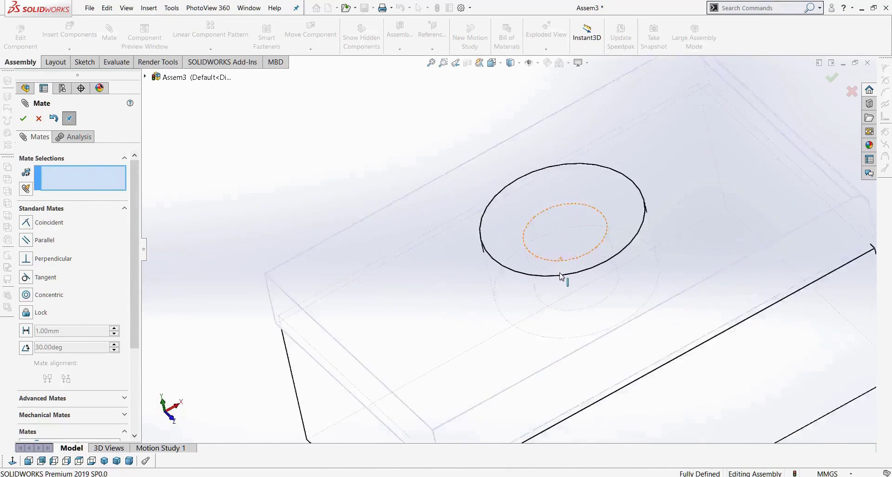
click(39, 119)
click(511, 63)
click(512, 76)
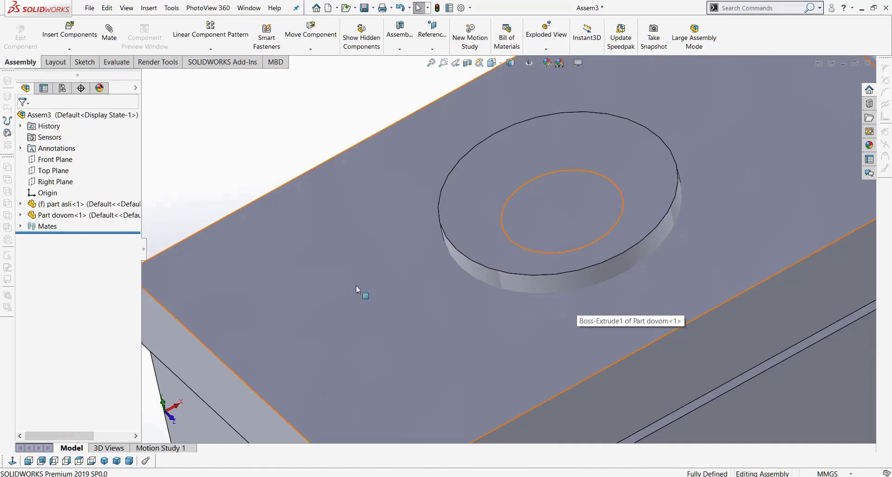
scroll(227, 163, up, 3)
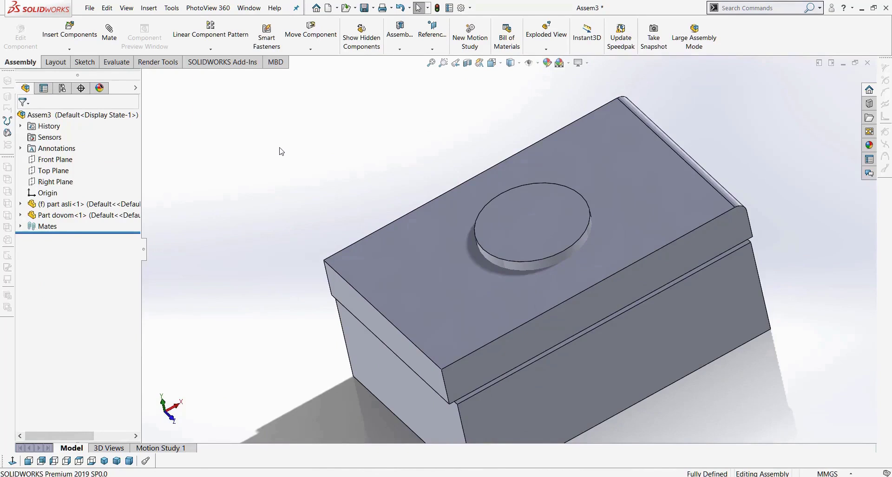
Step: Start editing the holed block within the assembly, saving the assembly as Assem3 on the Desktop
click(413, 260)
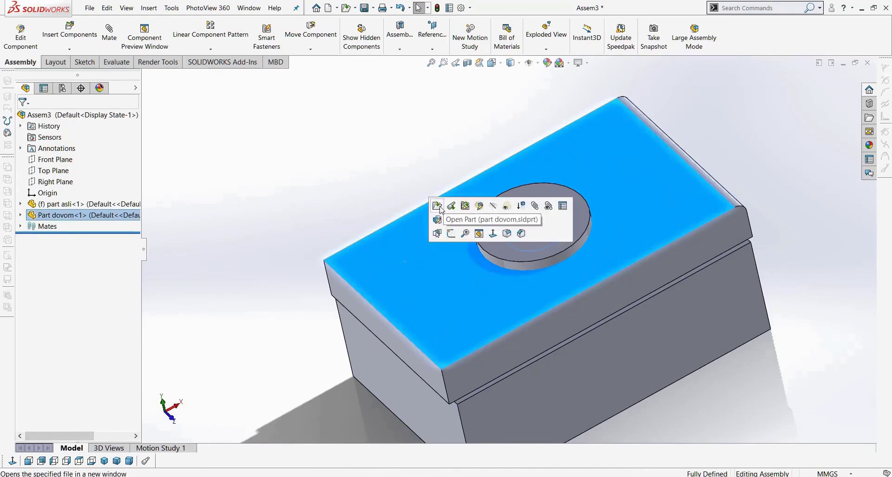
click(479, 207)
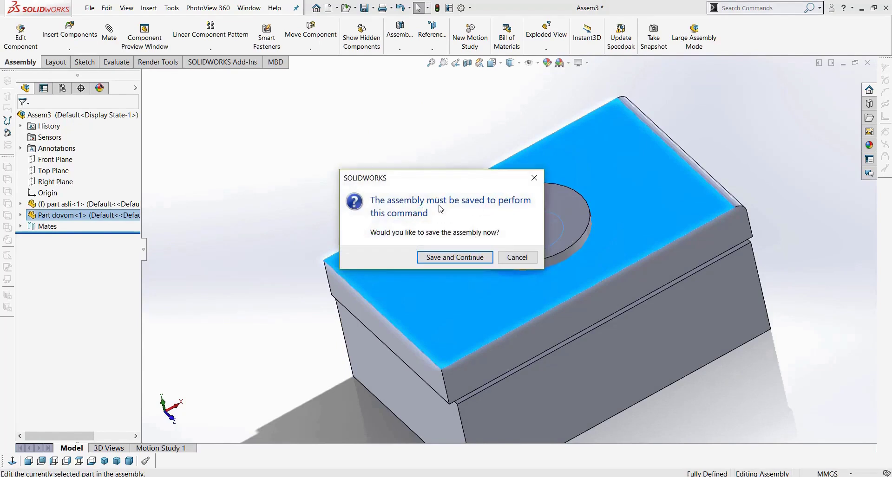
click(466, 258)
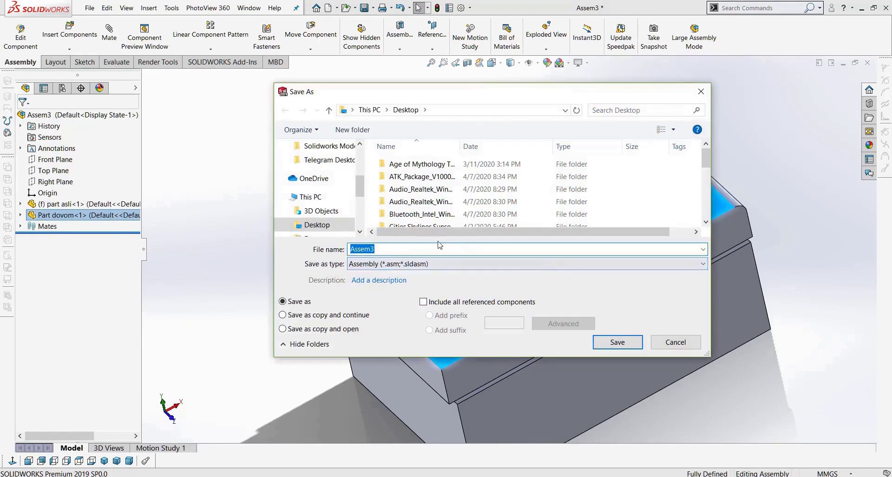
click(615, 342)
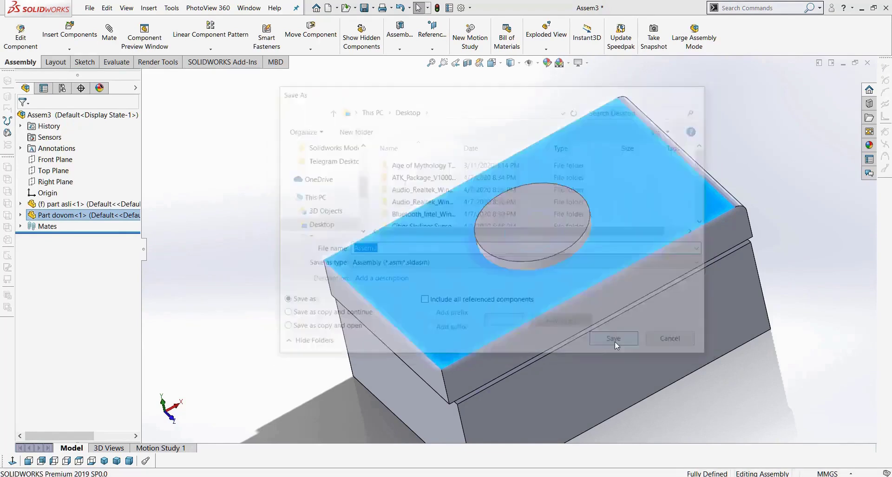
click(454, 261)
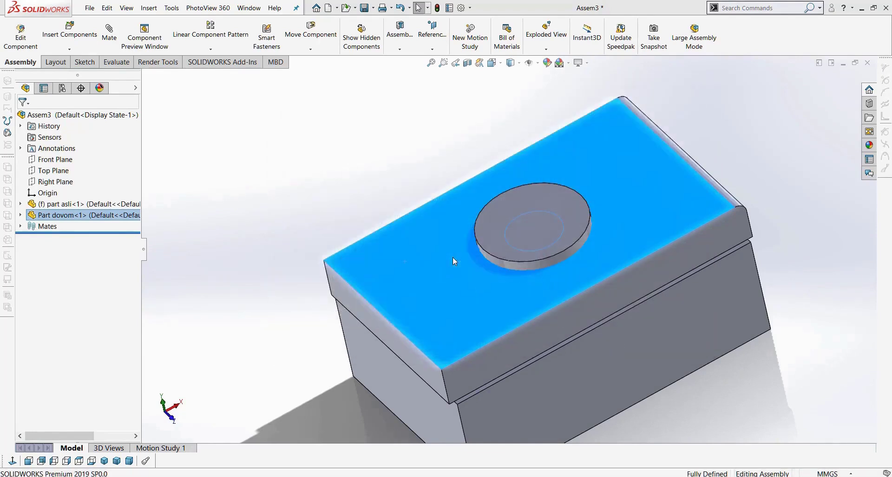
middle_drag(686, 203, 691, 161)
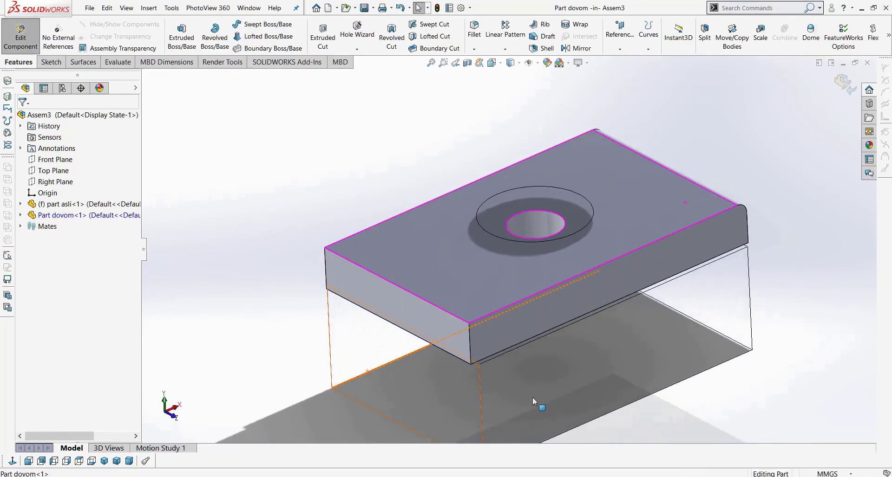
Step: Open the sketch of the holed block's base extrusion for editing and view it straight on
scroll(743, 317, down, 4)
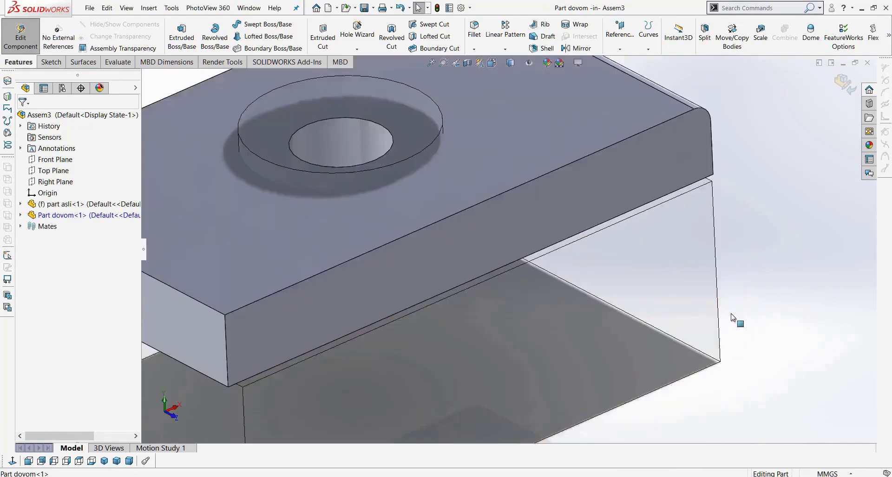
scroll(724, 302, up, 6)
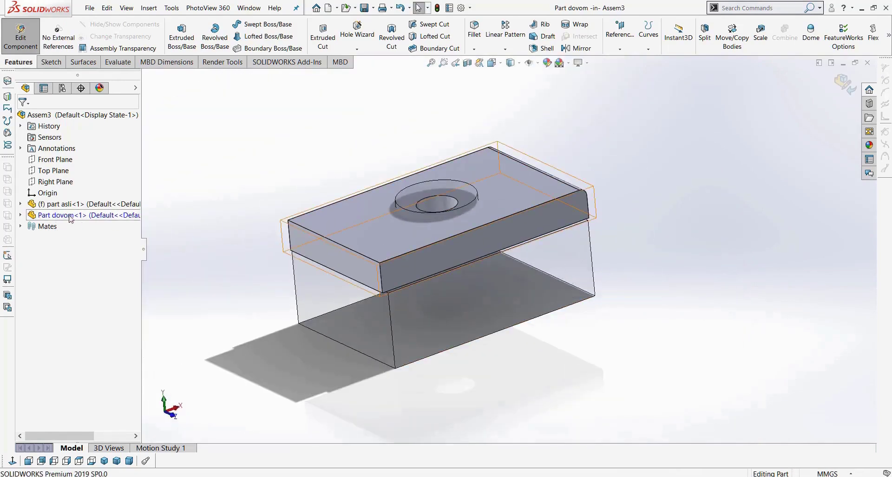
click(20, 215)
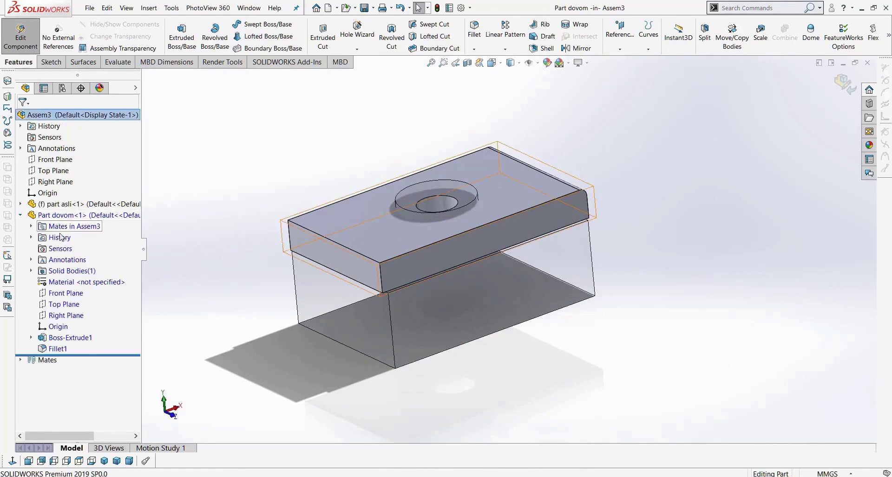
click(31, 338)
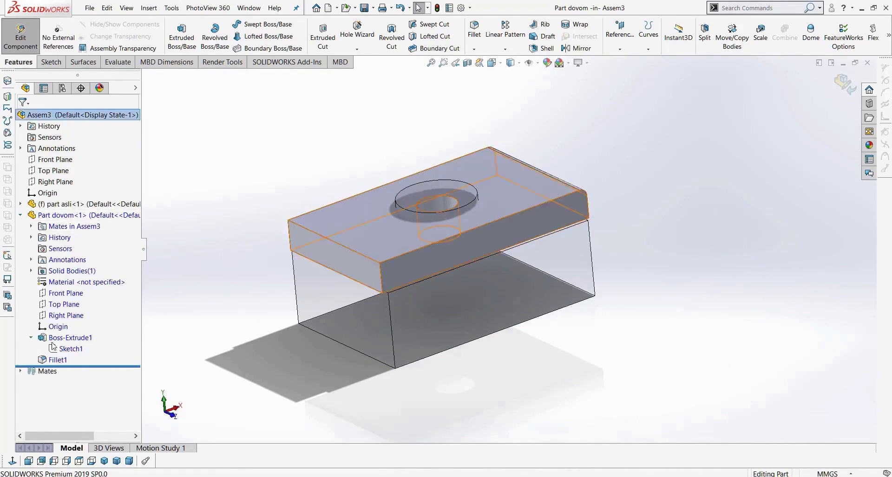
right_click(57, 347)
click(65, 318)
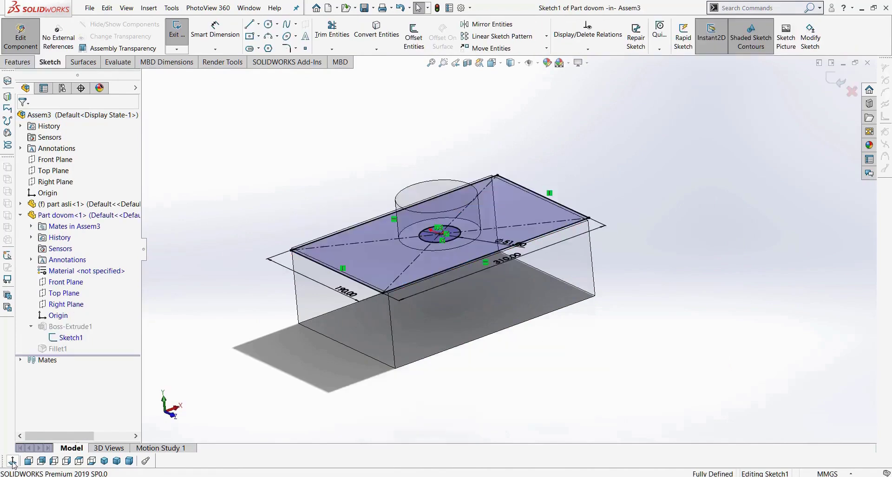
scroll(561, 375, down, 3)
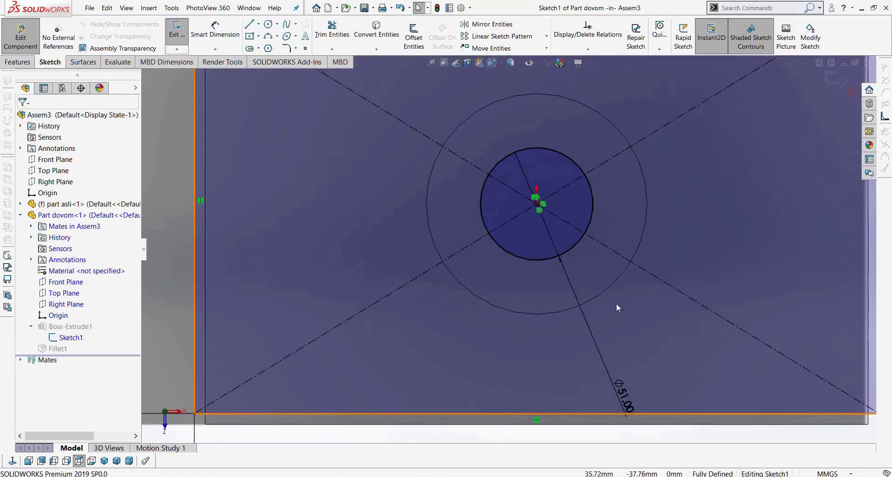
Step: Delete the hole circle's diameter dimension, enlarge the circle to about 101 mm in diameter around the boss outline, and exit the sketch
drag(629, 401, 696, 360)
key(Delete)
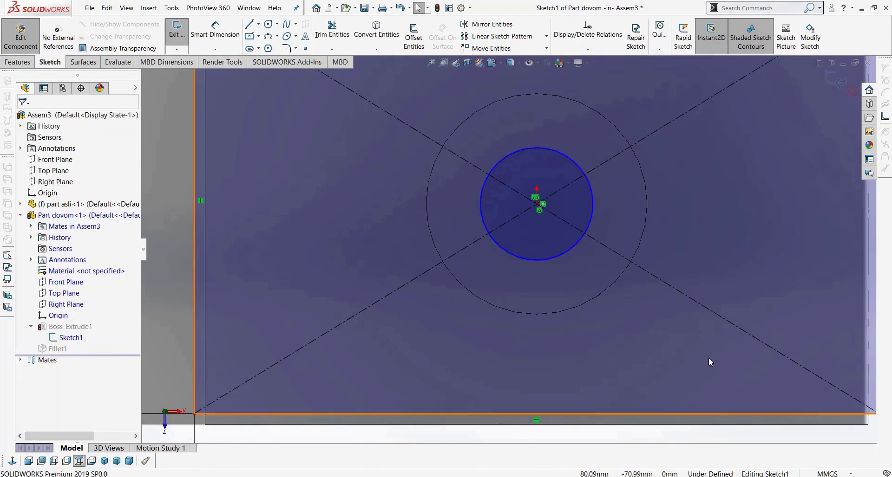
click(573, 247)
drag(620, 268, 628, 269)
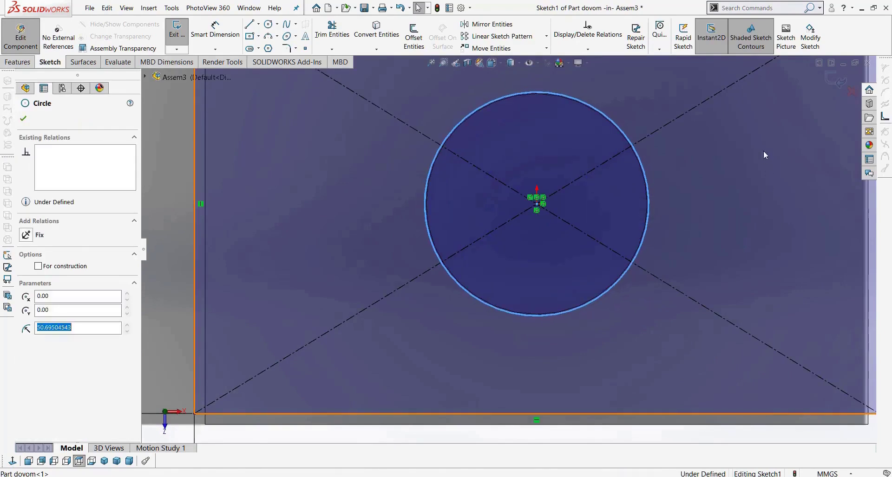
click(832, 79)
click(832, 79)
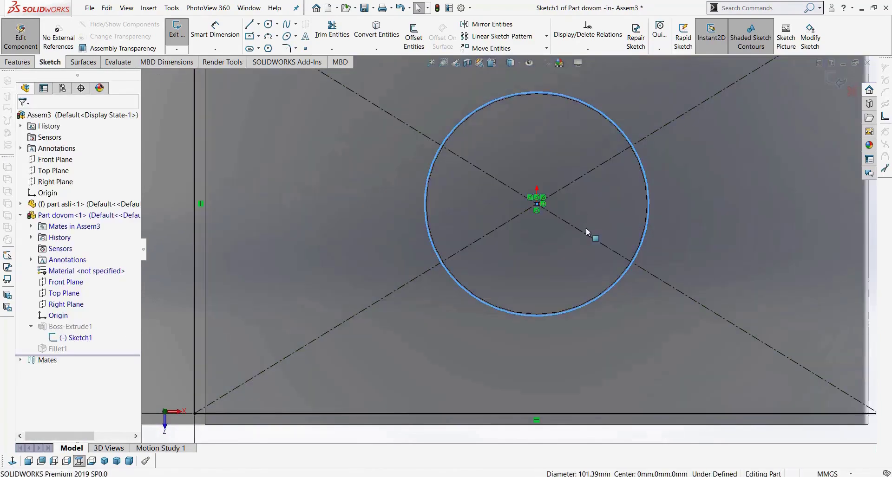
Step: Return to the assembly and inspect how the enlarged hole fits around the boss and how the block edges line up
scroll(612, 177, down, 5)
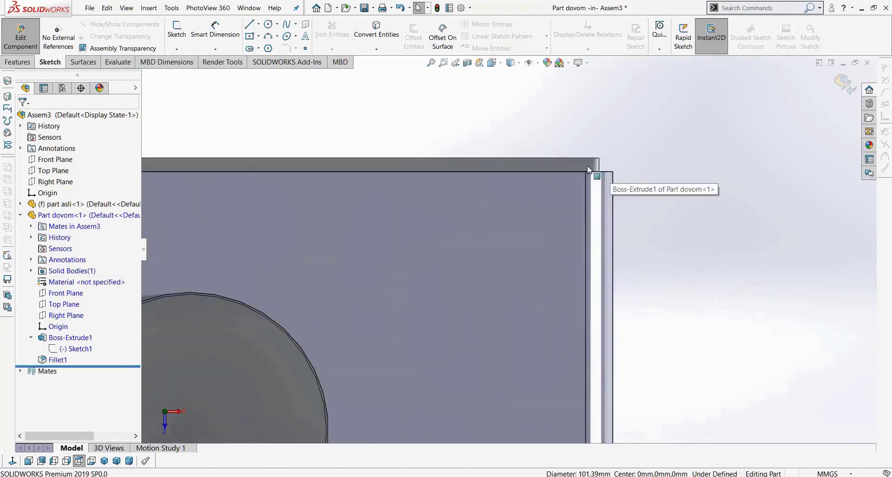
scroll(547, 169, up, 5)
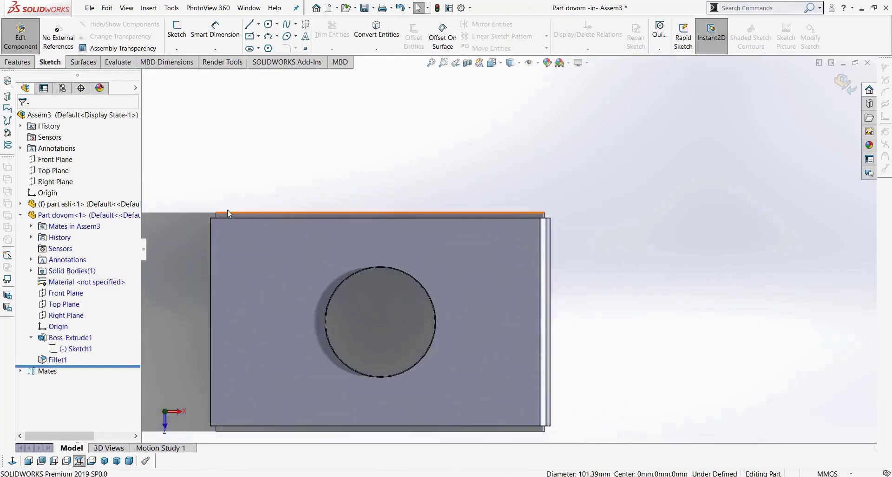
click(839, 84)
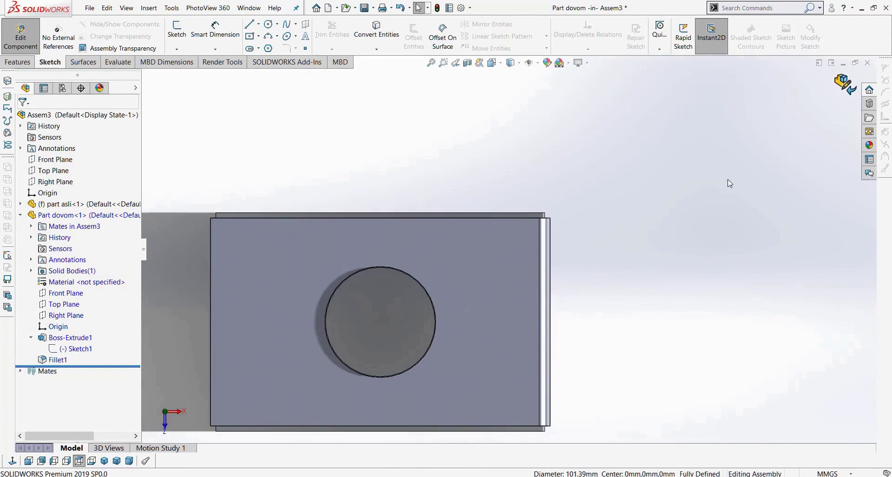
scroll(589, 337, up, 3)
middle_drag(517, 258, 440, 261)
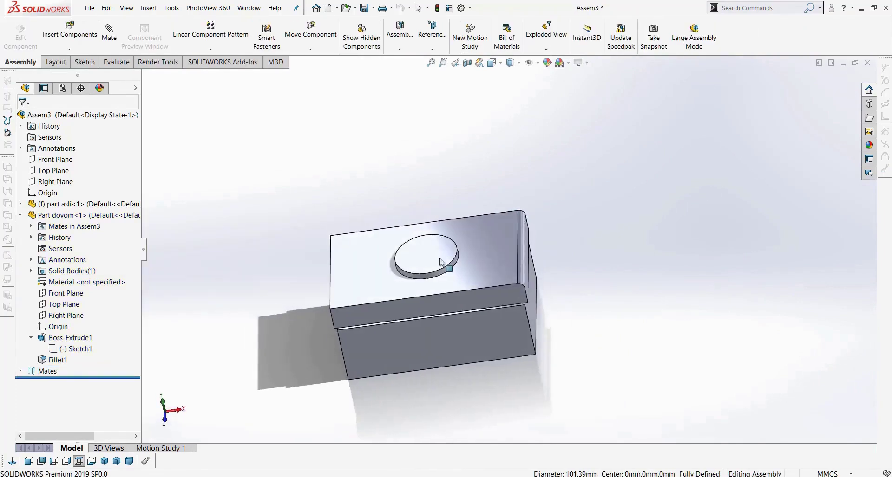
scroll(432, 269, down, 6)
scroll(528, 276, down, 3)
scroll(547, 254, up, 6)
middle_drag(548, 256, 653, 397)
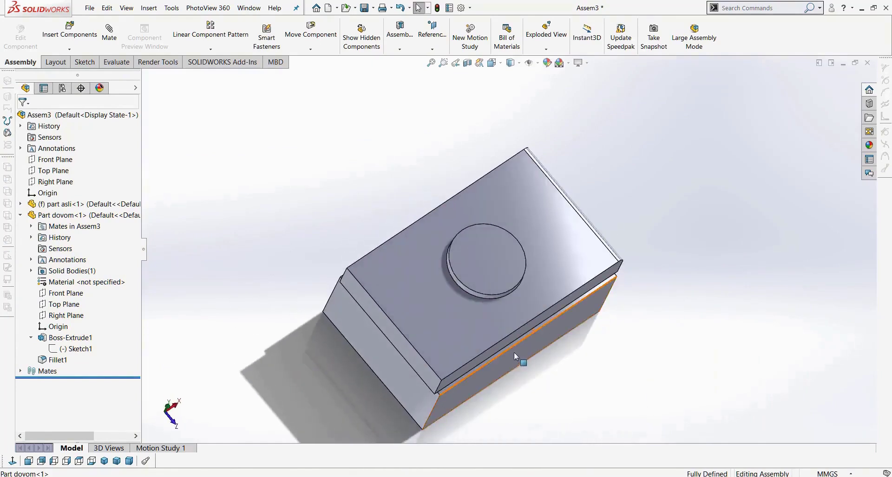
Step: Edit the holed block within the assembly and open its base extrusion's sketch for editing, viewed straight on
scroll(507, 356, down, 2)
scroll(408, 263, down, 2)
click(408, 263)
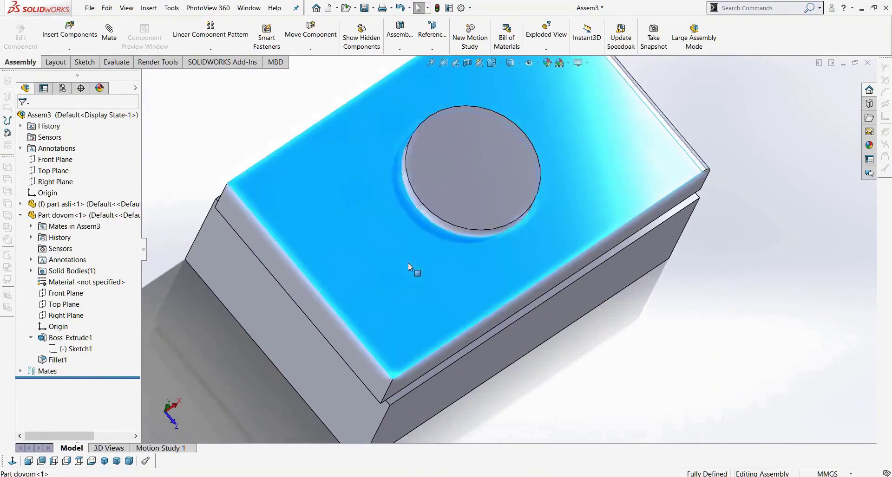
right_click(408, 263)
click(457, 128)
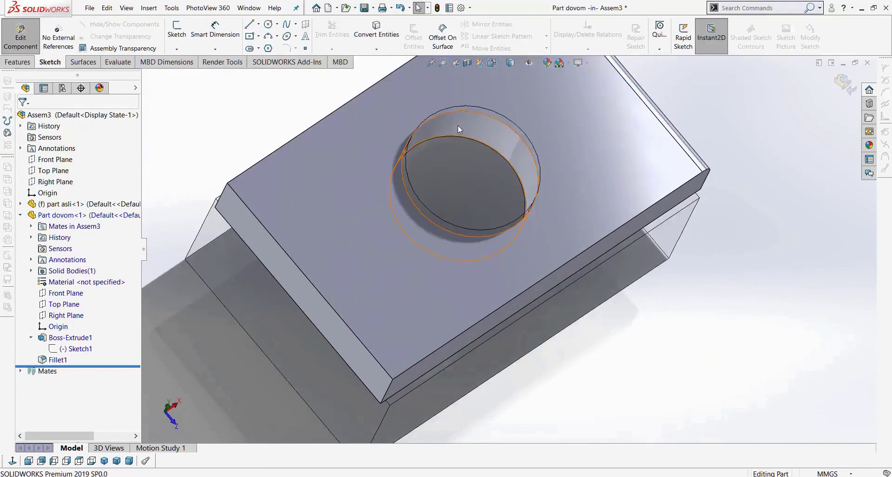
click(80, 461)
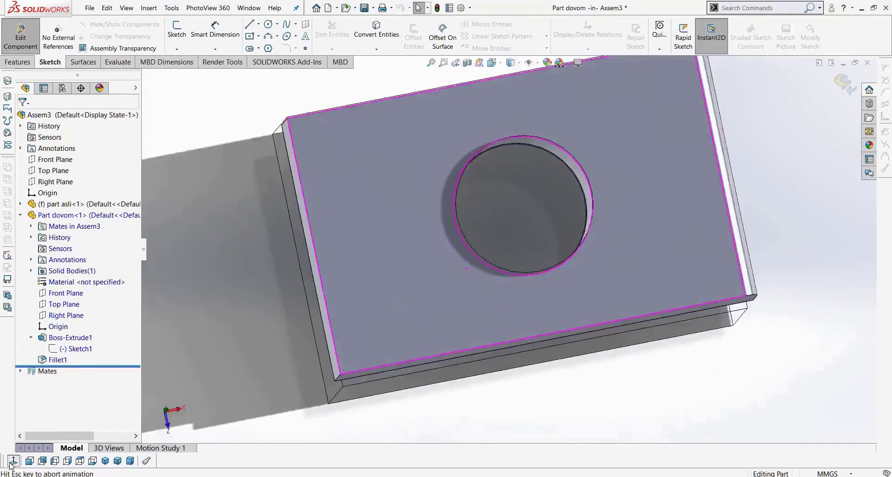
click(73, 318)
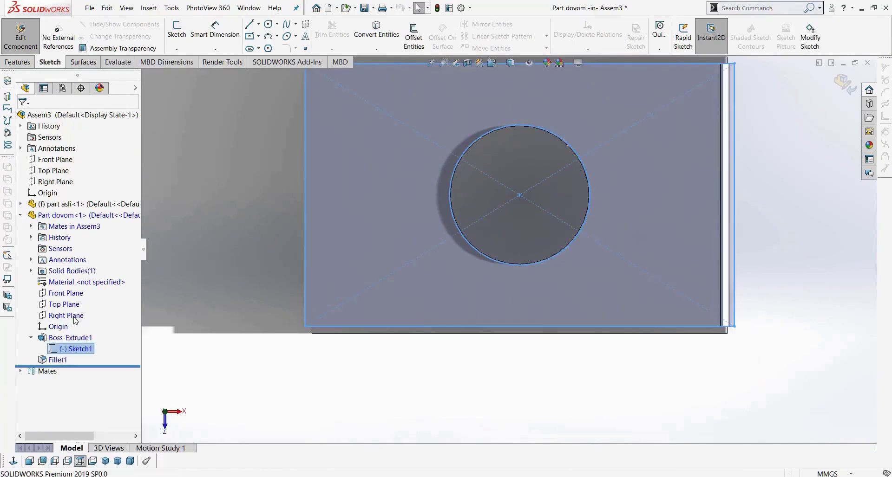
scroll(312, 343, up, 3)
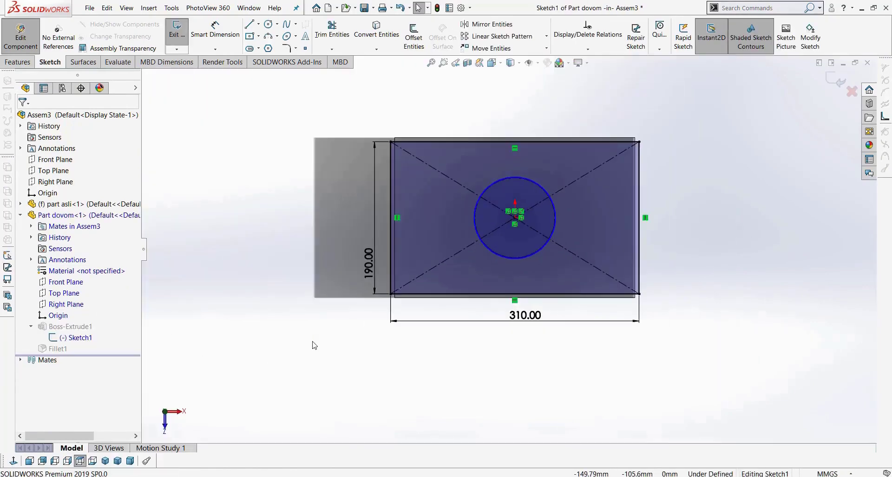
Step: Set the sketched rectangle's height to 200 mm and its width to 300 mm, and exit the sketch
scroll(370, 254, down, 1)
click(379, 271)
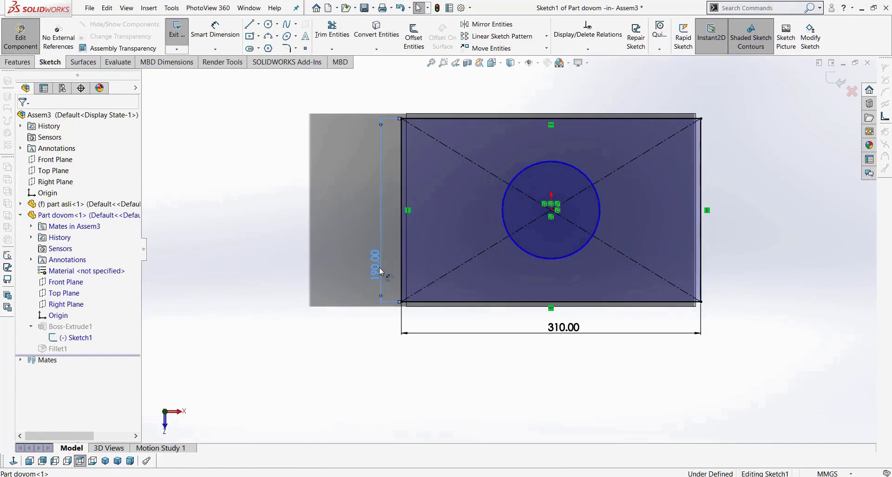
double_click(380, 271)
text(200)
key(Return)
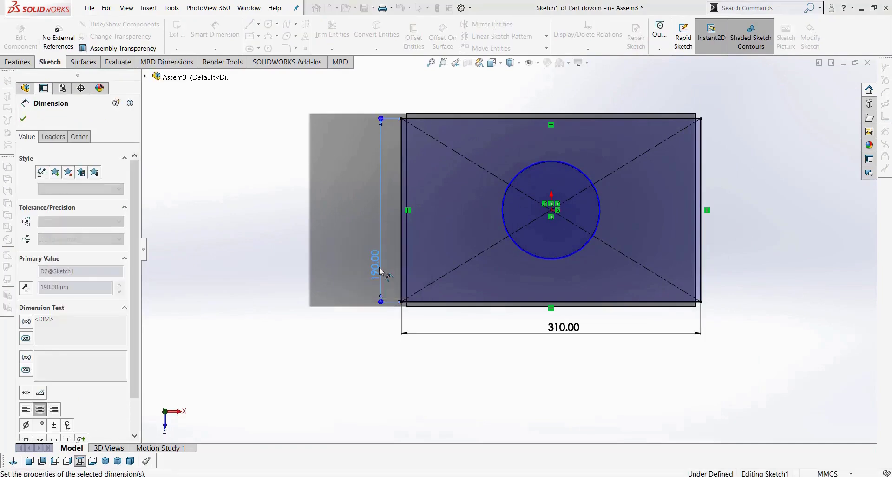
click(568, 337)
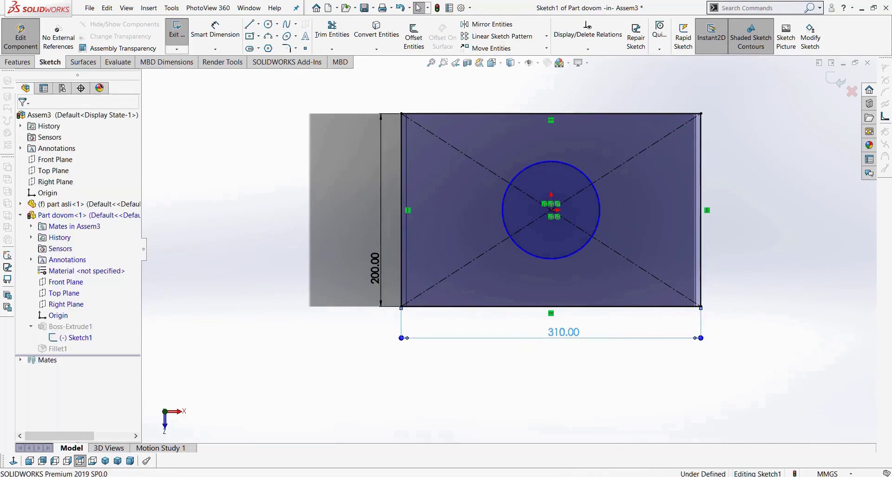
double_click(563, 333)
text(300)
key(Return)
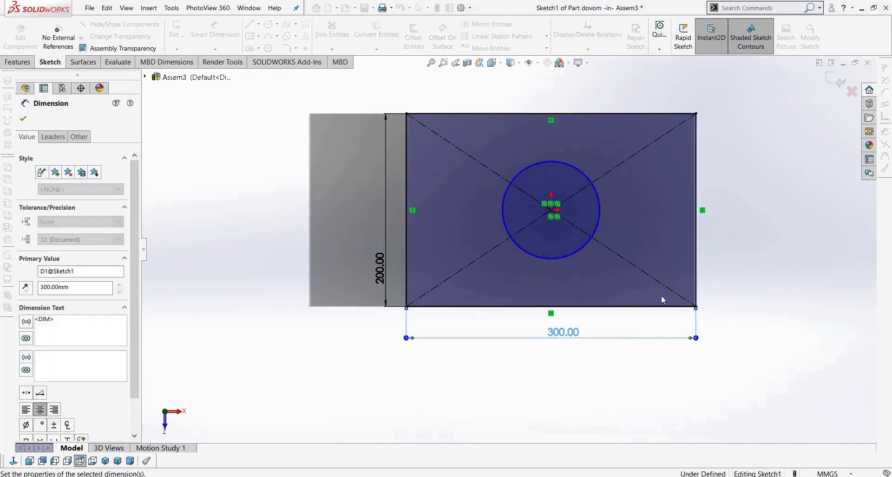
click(835, 82)
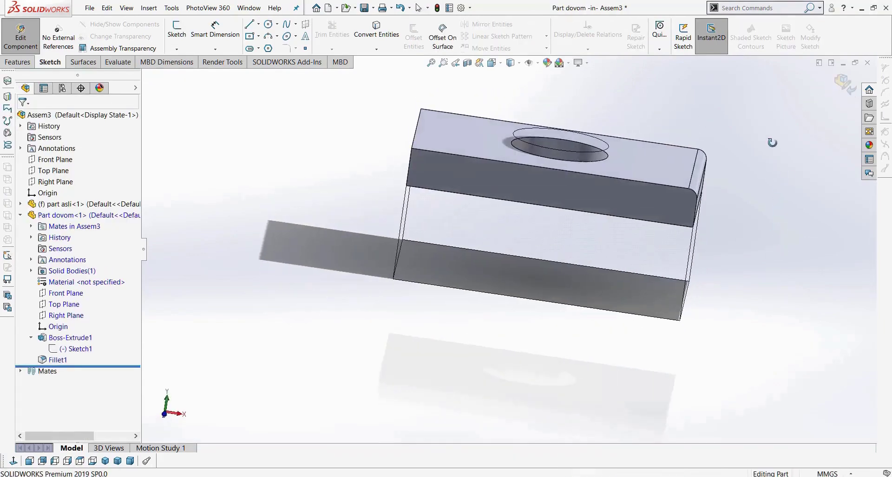
Step: Return to editing the assembly and inspect how the outer faces of the two blocks line up
click(847, 85)
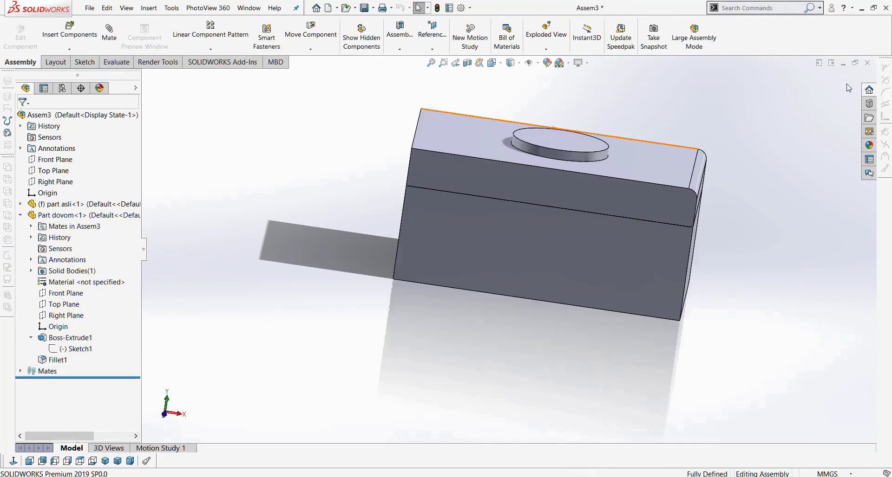
middle_drag(761, 311, 773, 357)
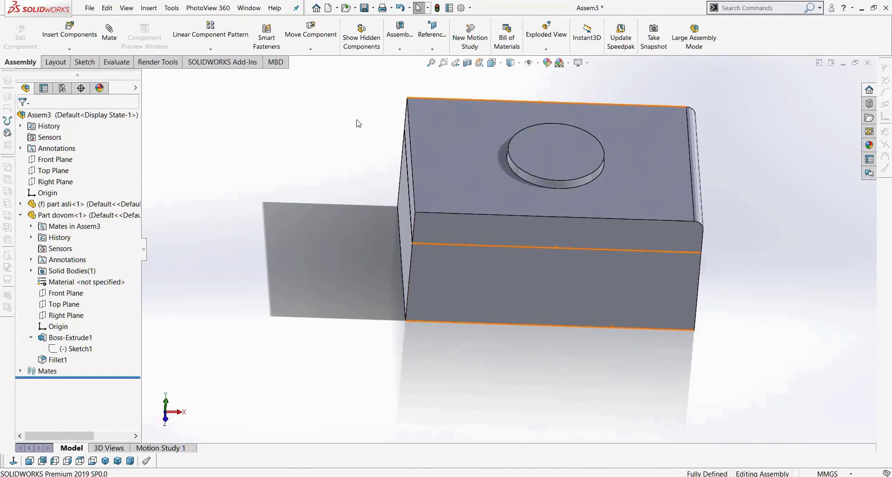
click(110, 37)
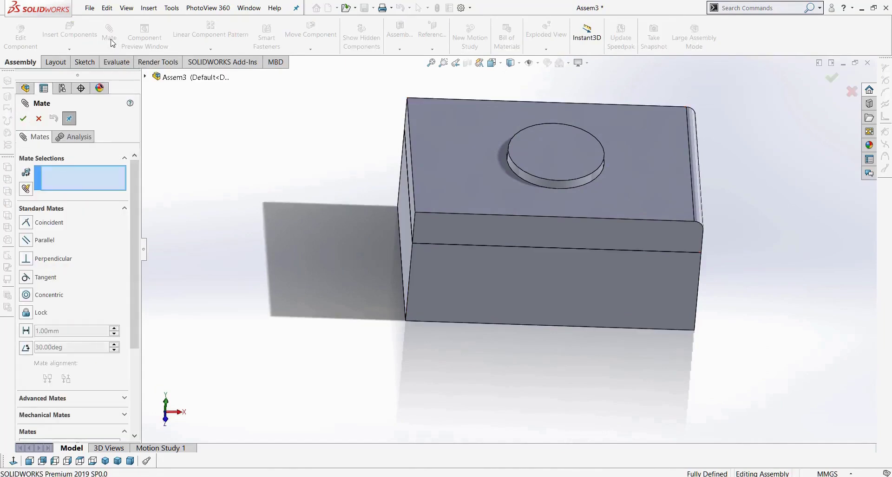
click(38, 119)
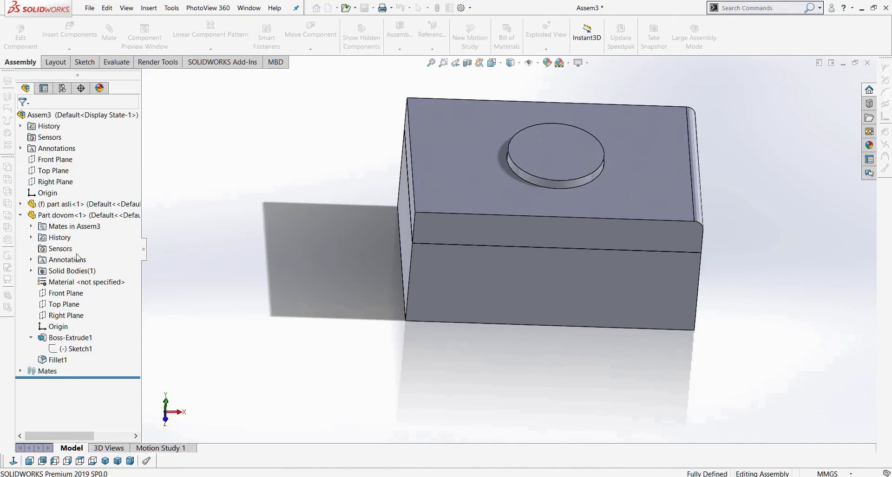
Step: Delete the parallel mate between the front side faces of the two blocks
click(21, 372)
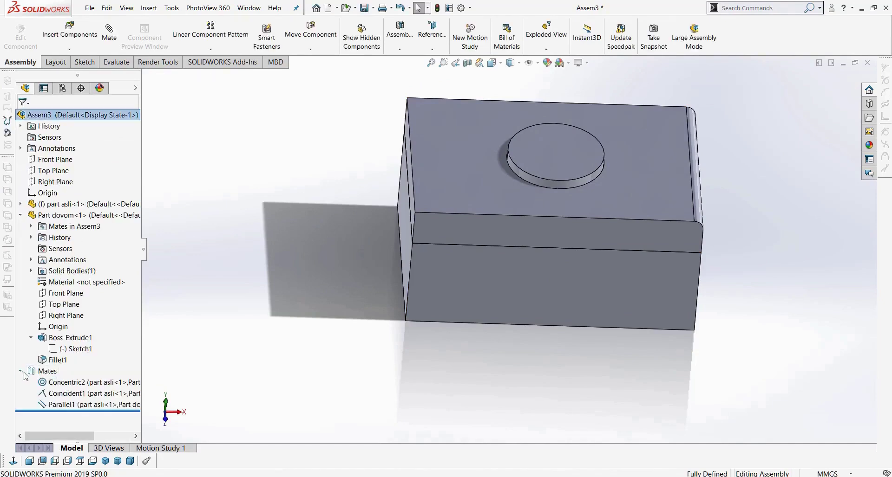
right_click(77, 405)
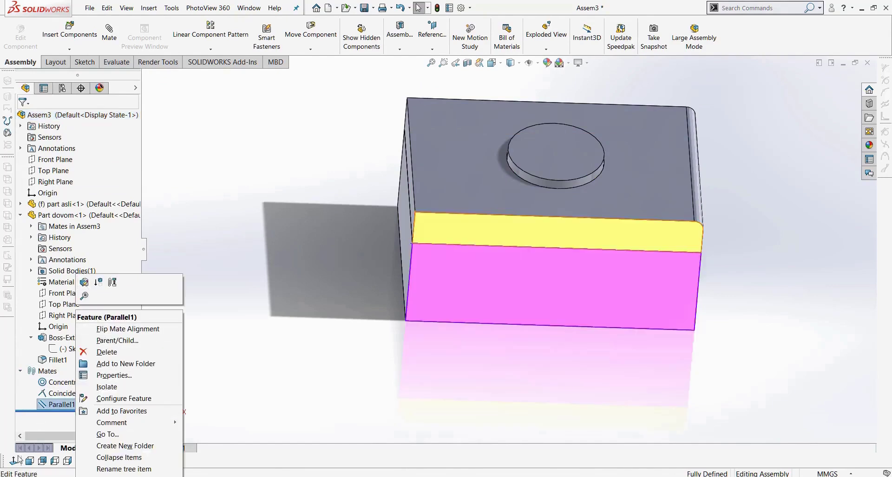
click(41, 431)
mouse_move(59, 436)
mouse_down()
mouse_move(96, 436)
mouse_move(59, 439)
mouse_up()
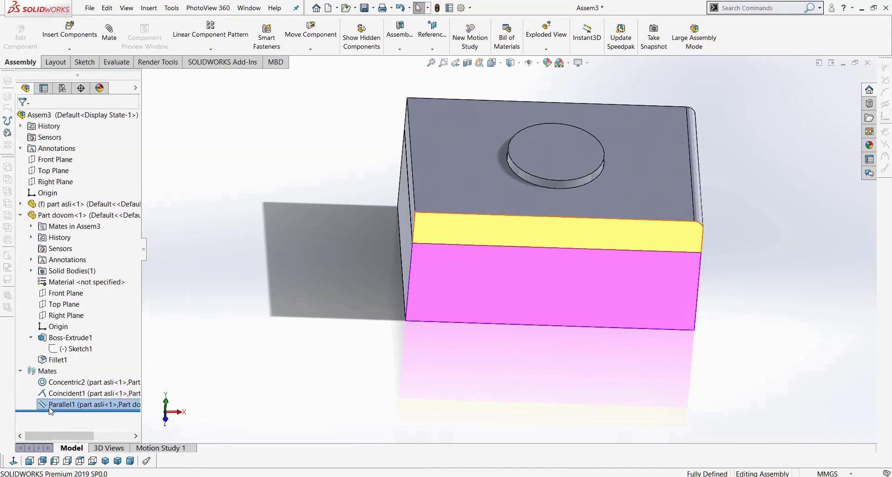
right_click(51, 405)
click(59, 407)
click(63, 406)
click(56, 422)
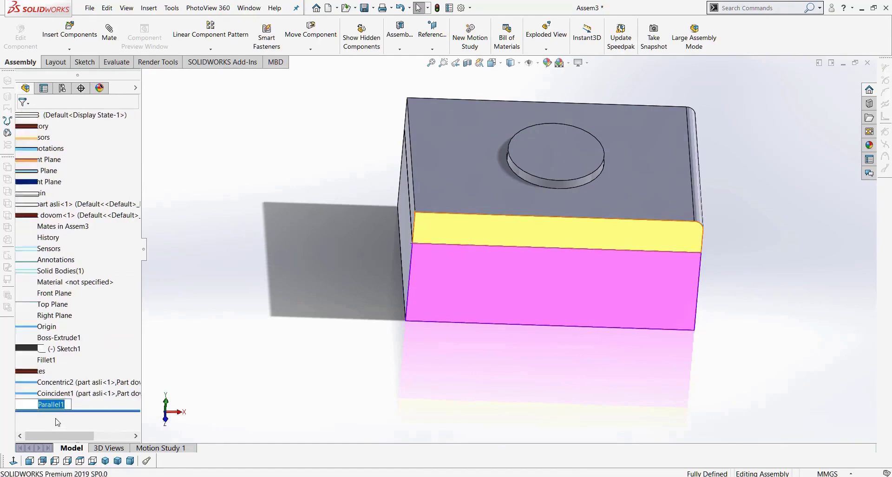
key(Delete)
key(Return)
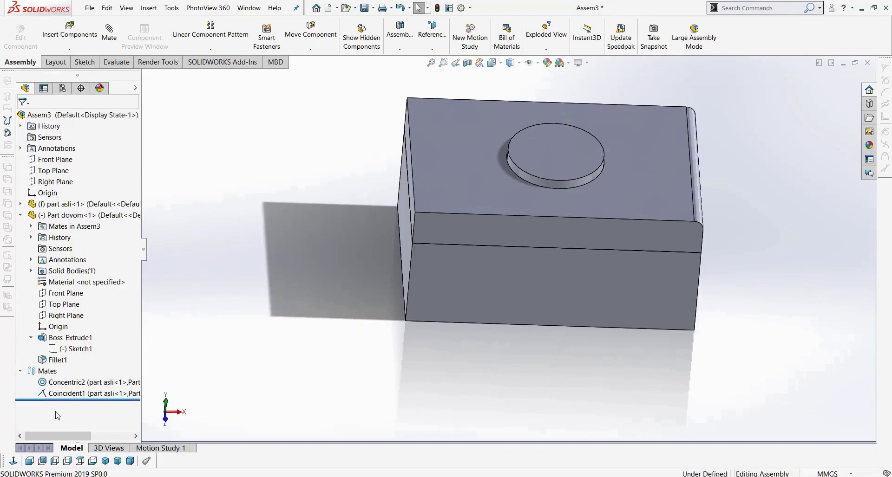
Step: Rotate the holed block partway around the boss to test its freedom of movement
drag(432, 219, 478, 231)
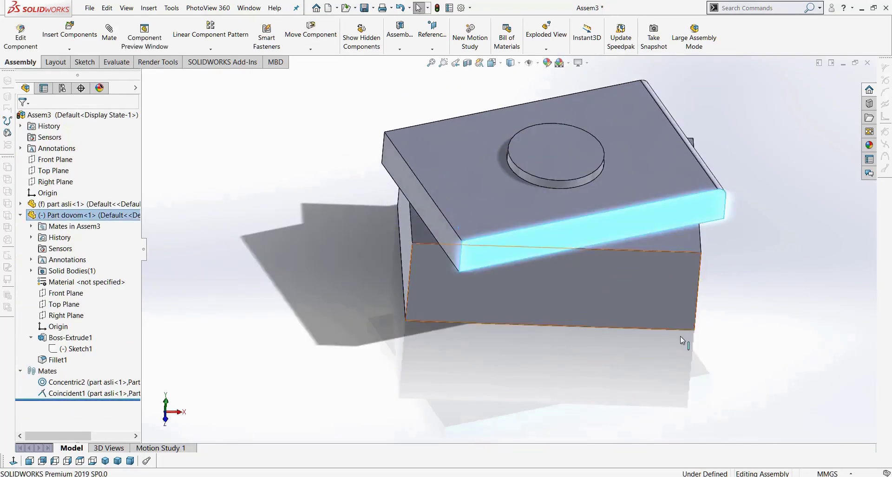
click(820, 336)
middle_drag(820, 335, 783, 327)
Step: Edit the coincident mate between the blocks, flip its alignment to inspect the reversed position, and flip it back
click(70, 394)
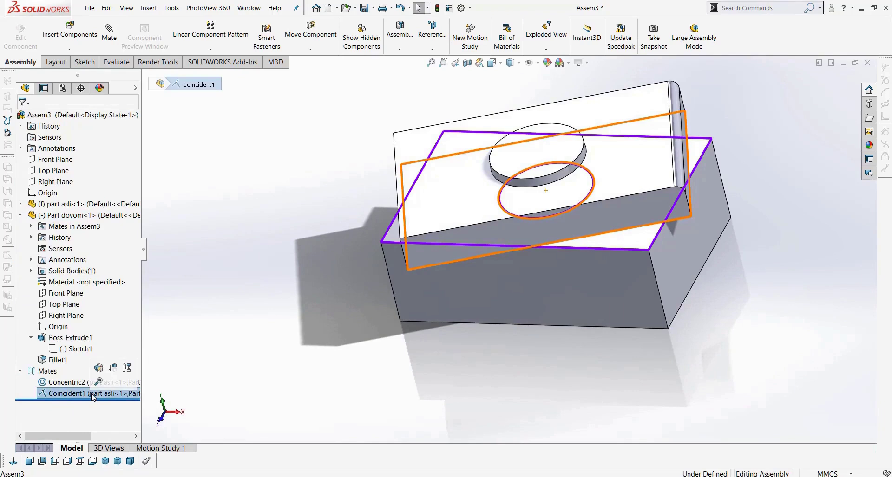
right_click(63, 394)
click(83, 282)
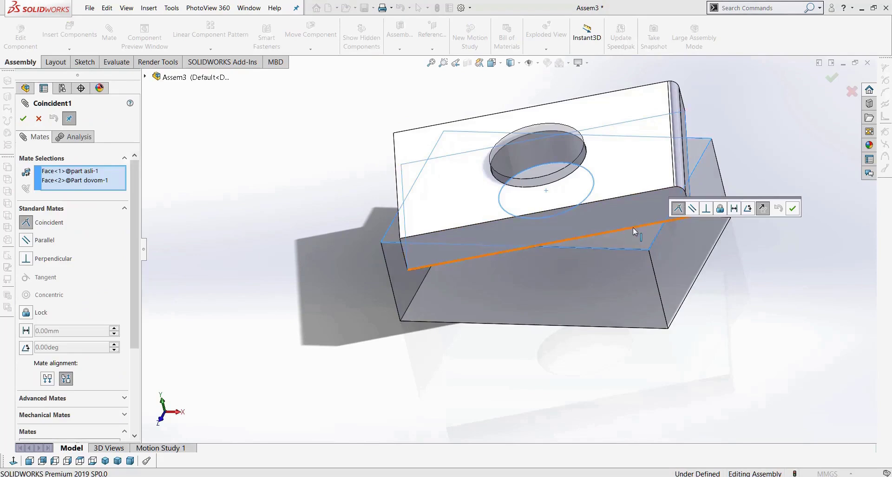
middle_drag(627, 314, 628, 244)
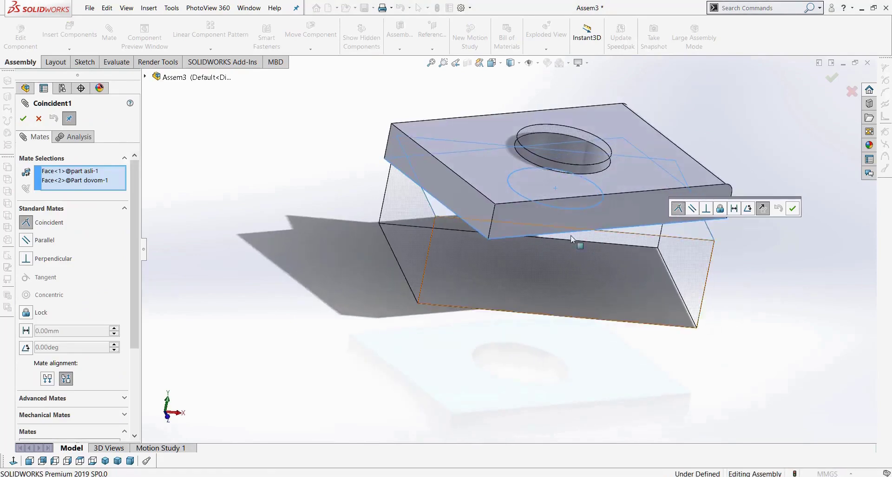
middle_drag(553, 136, 558, 176)
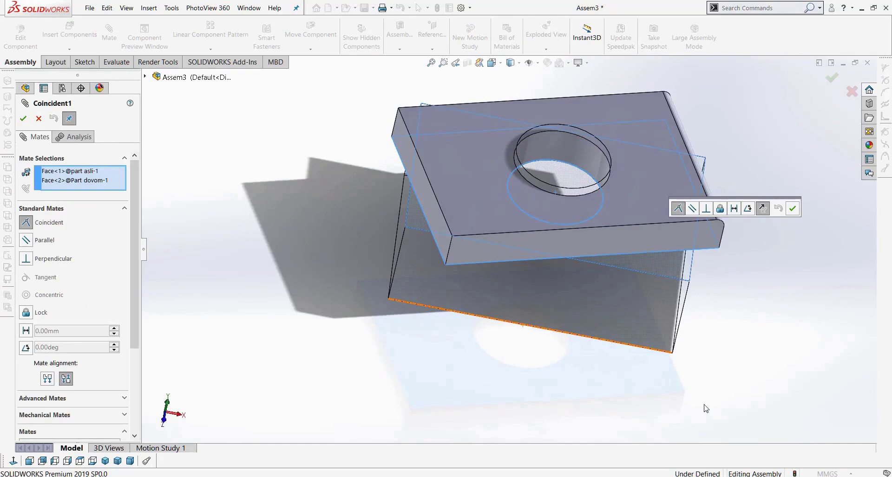
click(762, 209)
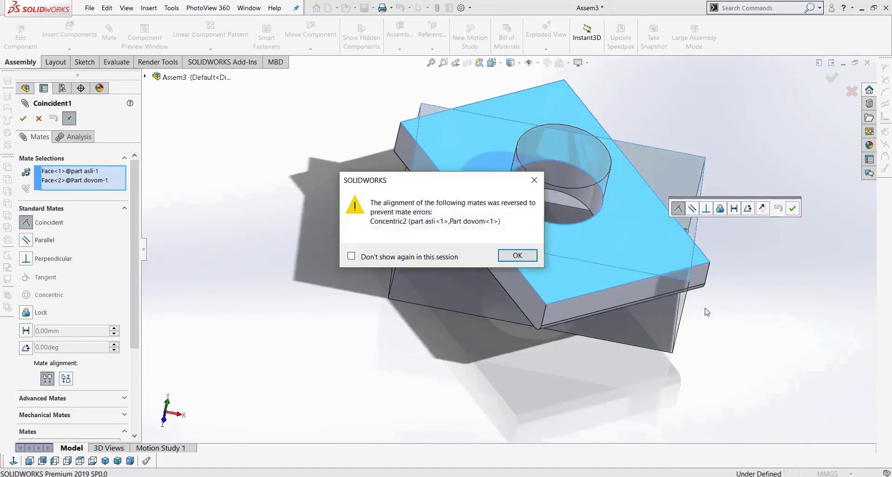
click(518, 256)
middle_drag(748, 354, 752, 279)
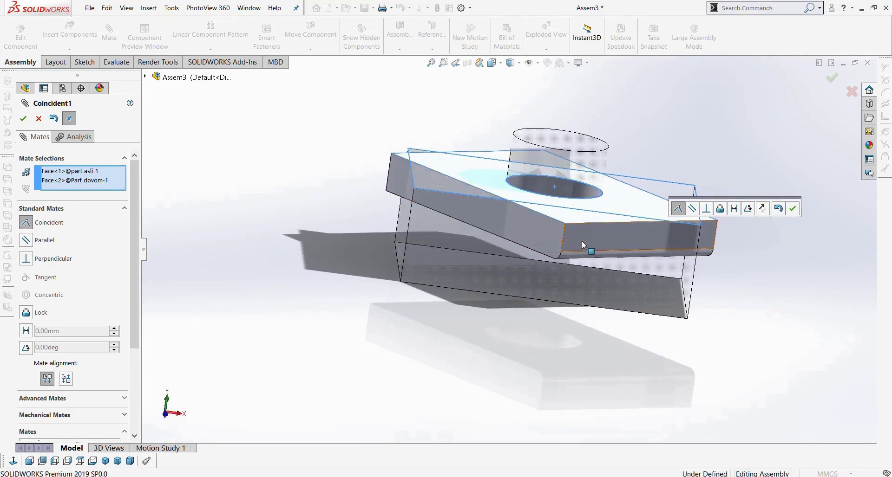
middle_drag(530, 251, 531, 285)
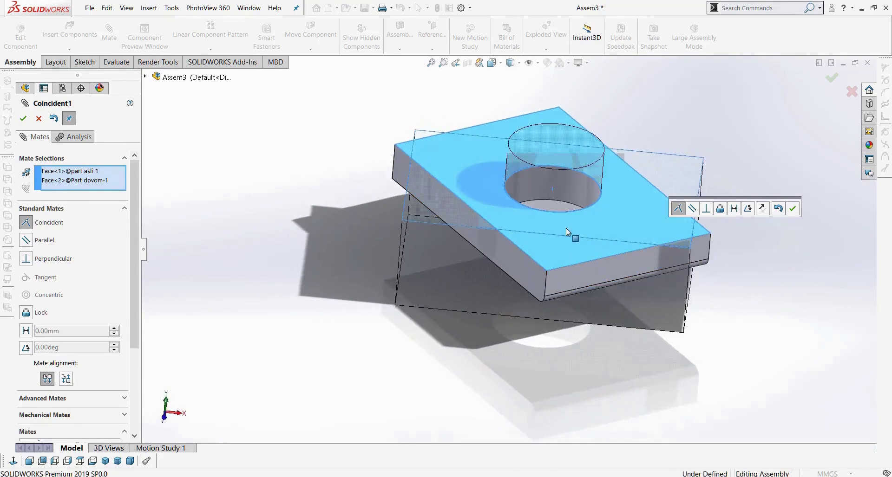
click(762, 209)
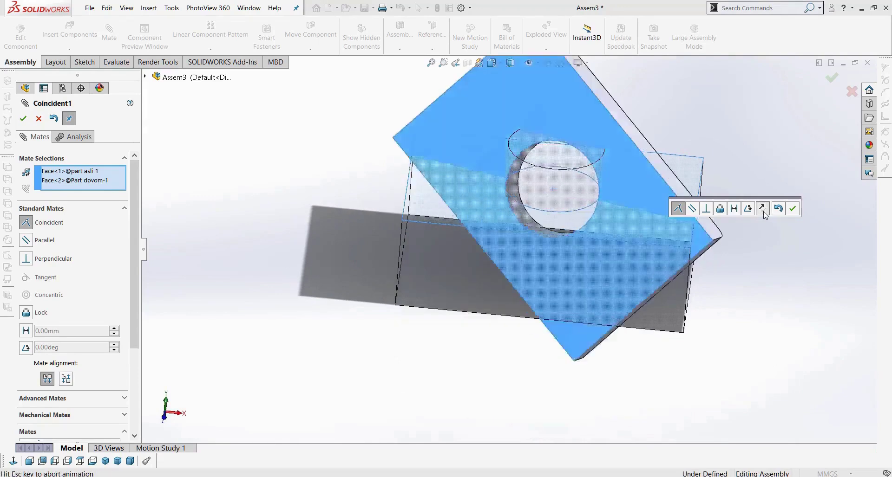
key(Return)
click(793, 209)
Step: Swing the holed block around the boss until it lies crosswise on the lower block, and leave the Mate command
middle_drag(777, 330, 632, 322)
drag(632, 321, 821, 366)
middle_drag(770, 380, 765, 314)
middle_drag(649, 252, 643, 252)
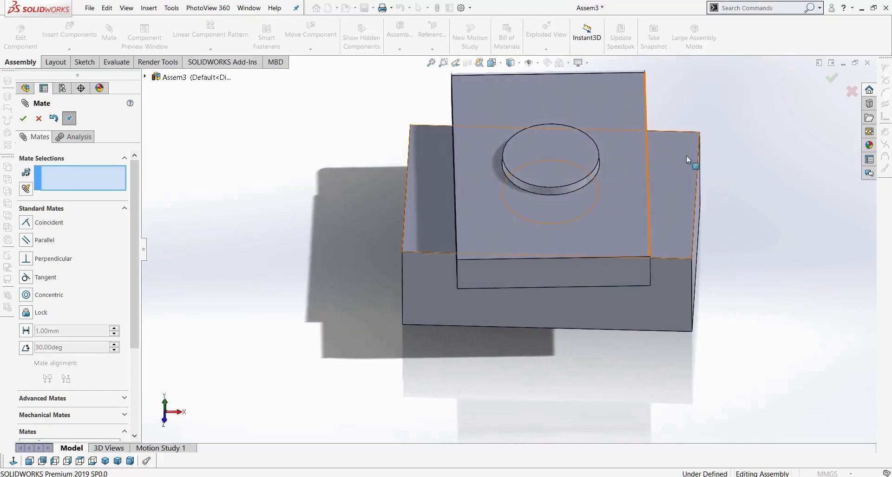
middle_drag(735, 283, 747, 311)
click(38, 119)
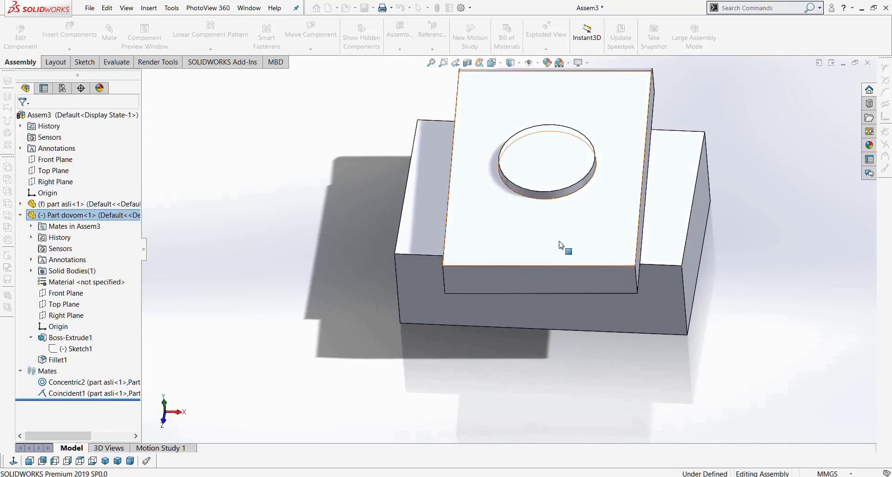
Step: Delete the holed block from the assembly, leaving only the boss block
click(561, 241)
key(Delete)
key(Return)
click(561, 241)
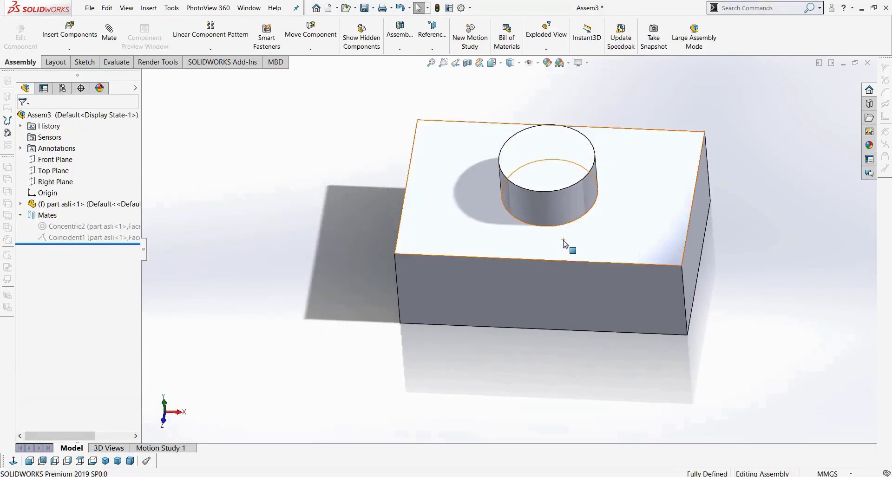
Step: Create a new part and sketch a circle about 91 mm in diameter on the Top Plane, centred on the origin
key(ctrl+n)
click(356, 181)
click(501, 307)
click(68, 182)
click(106, 24)
click(512, 249)
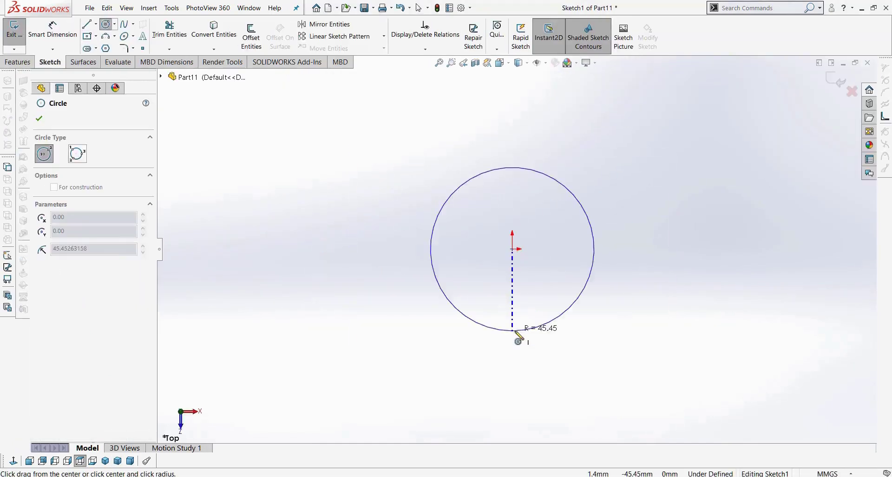
click(512, 331)
Step: Dimension the circle's diameter and set it to 100 mm
right_drag(522, 345, 528, 329)
click(530, 330)
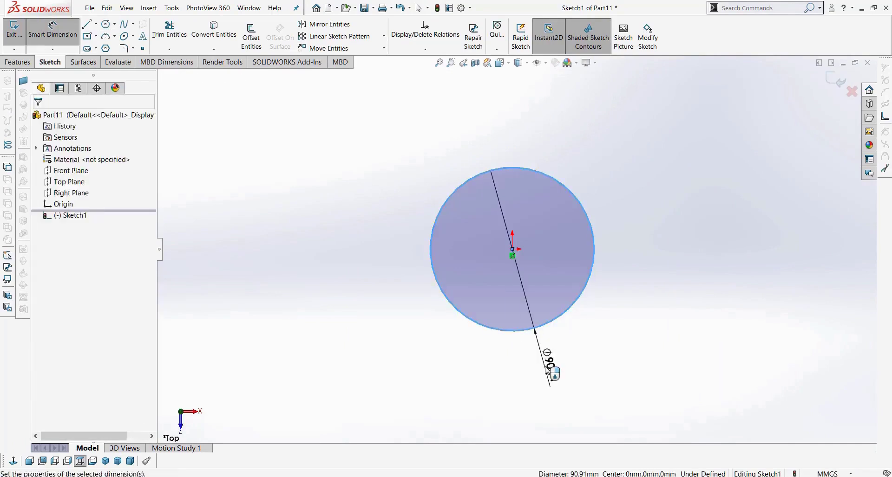
click(546, 370)
text(100)
key(Return)
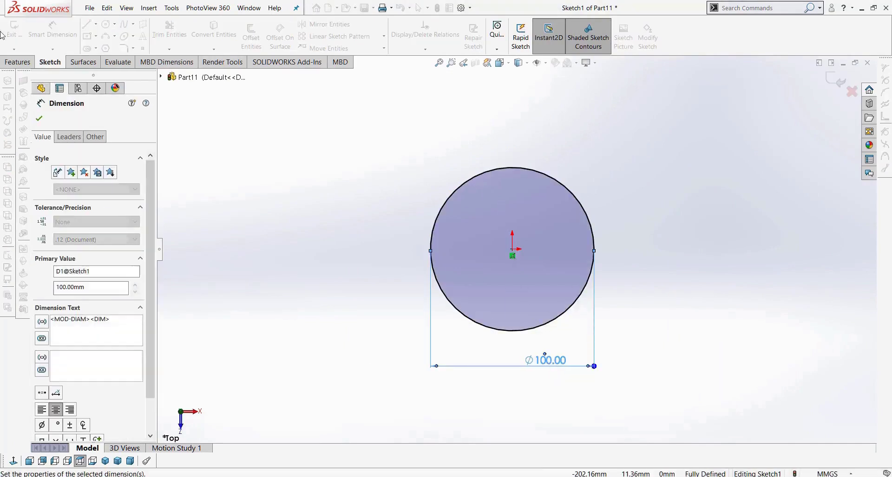
Step: Extrude the 100 mm circle into a solid cylinder and save the part as Part11 on the Desktop
click(18, 61)
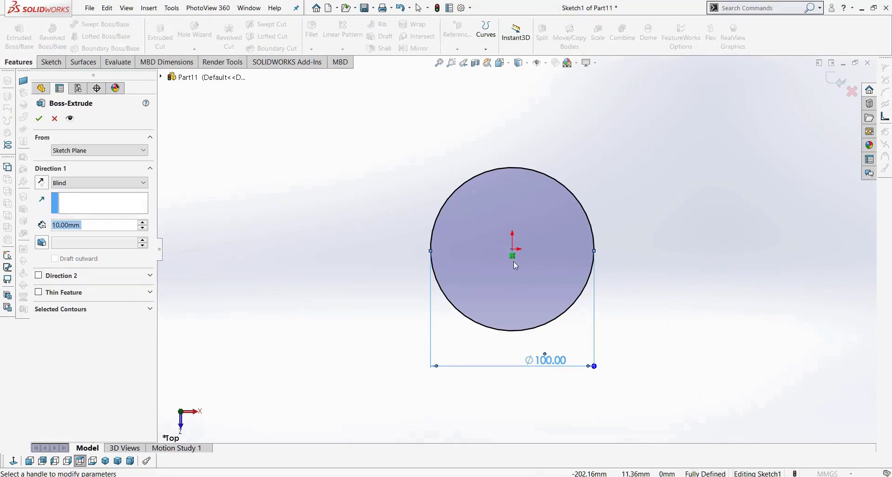
key(Return)
key(ctrl+s)
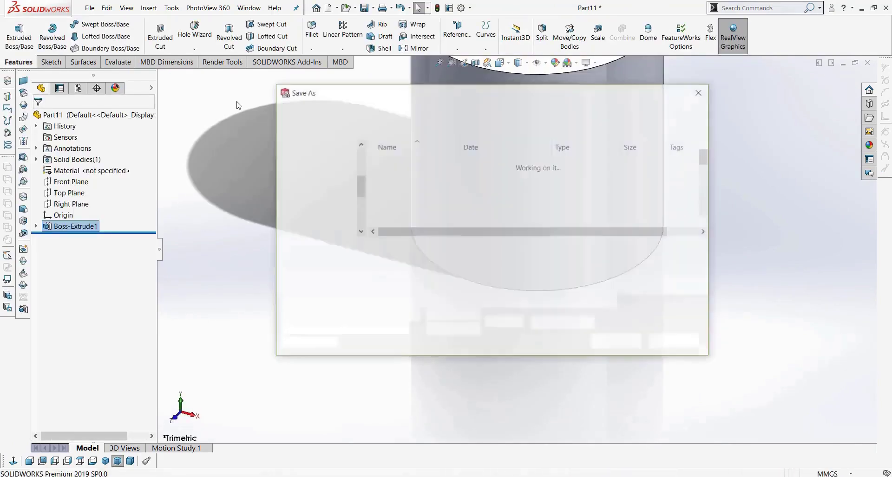
click(614, 344)
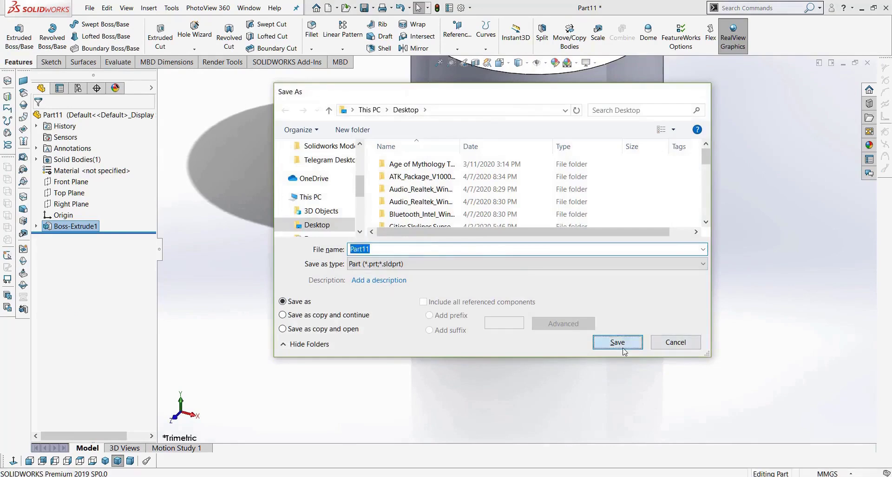
Step: Switch to the Assem3 assembly and insert Part11 beside the boss on the block
key(ctrl+Tab)
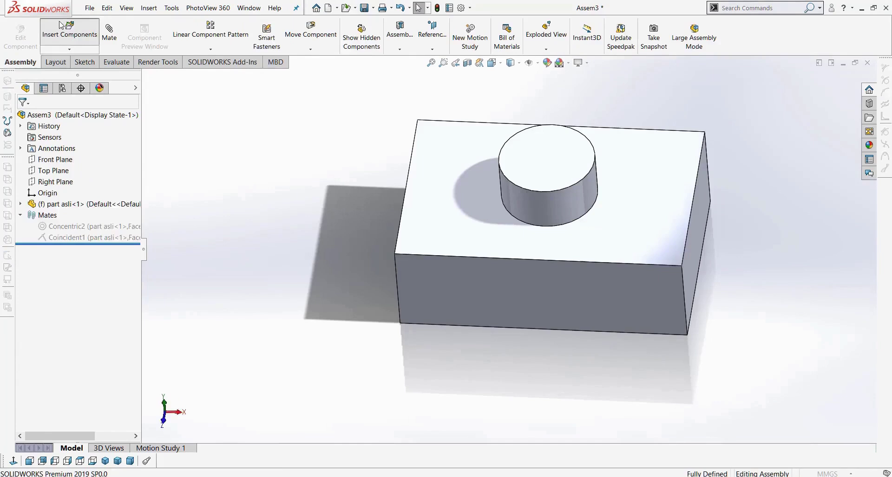
click(60, 25)
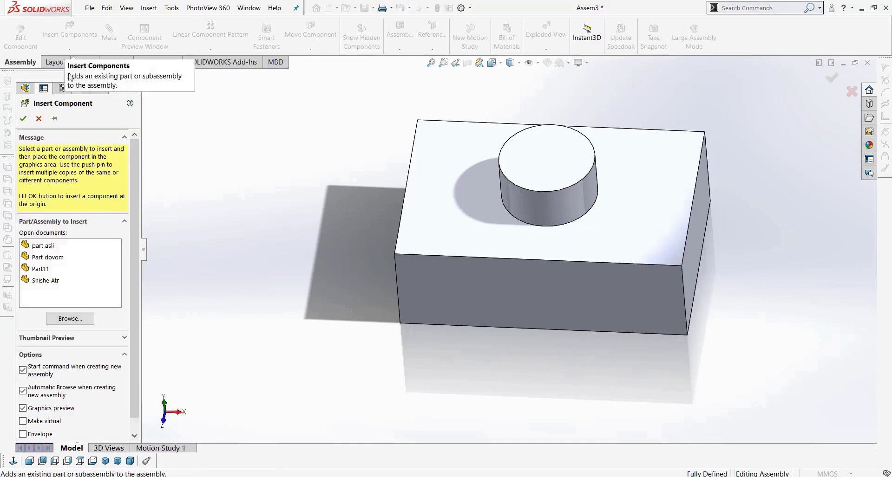
click(44, 268)
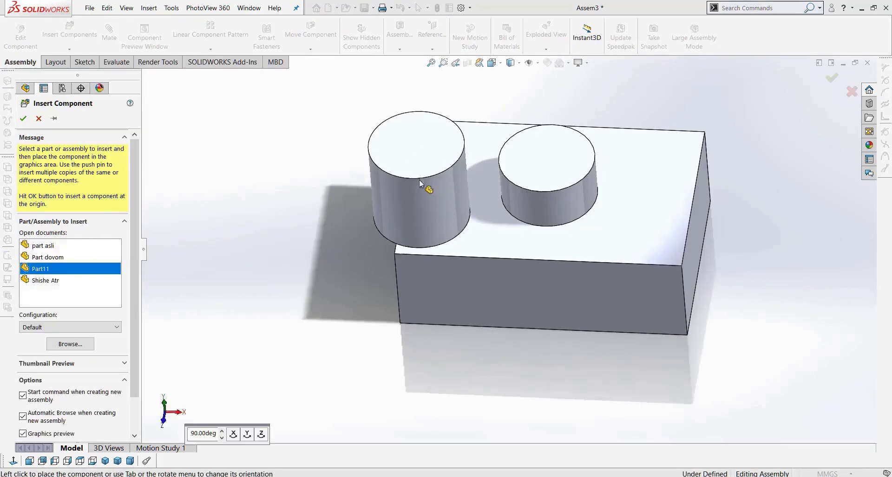
click(424, 182)
click(23, 118)
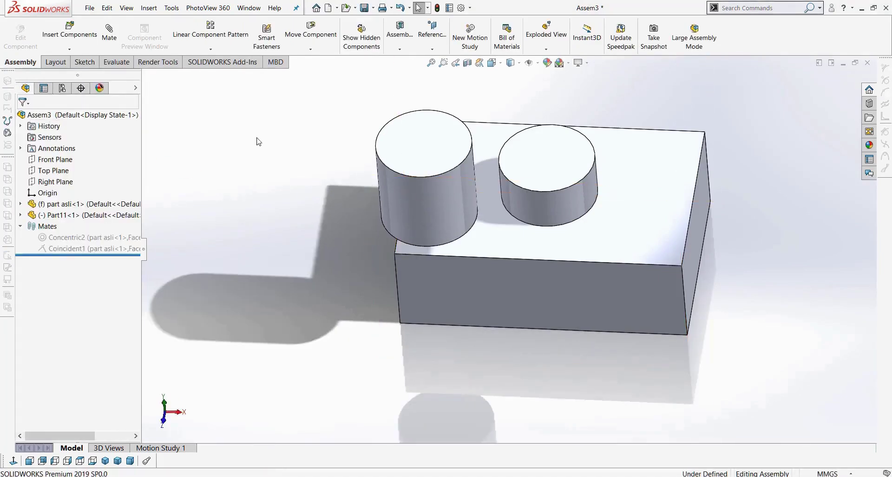
Step: Add a Coincident mate between the cylinder's bottom face and the block's top face
middle_drag(311, 152, 380, 253)
click(360, 267)
middle_drag(318, 296, 320, 354)
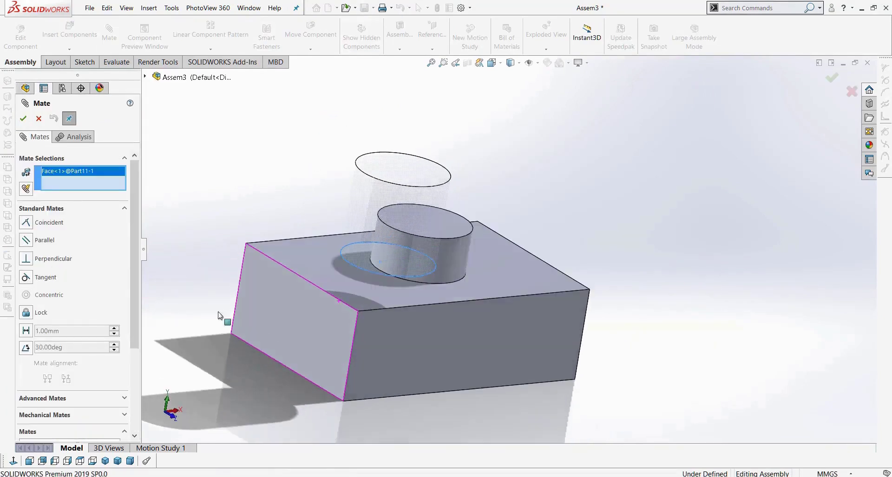
click(292, 247)
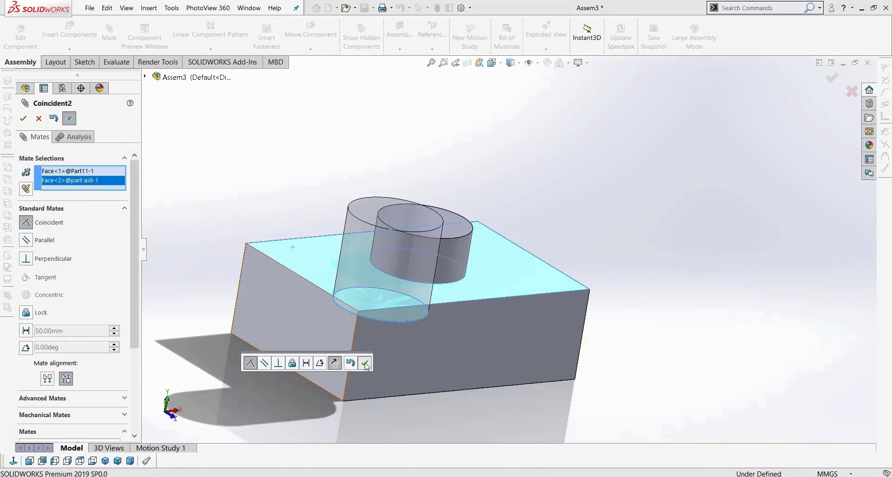
click(365, 364)
Step: Add a Tangent mate between the cylinder's side face and the side face of the block's round boss
click(421, 268)
middle_drag(530, 297, 341, 293)
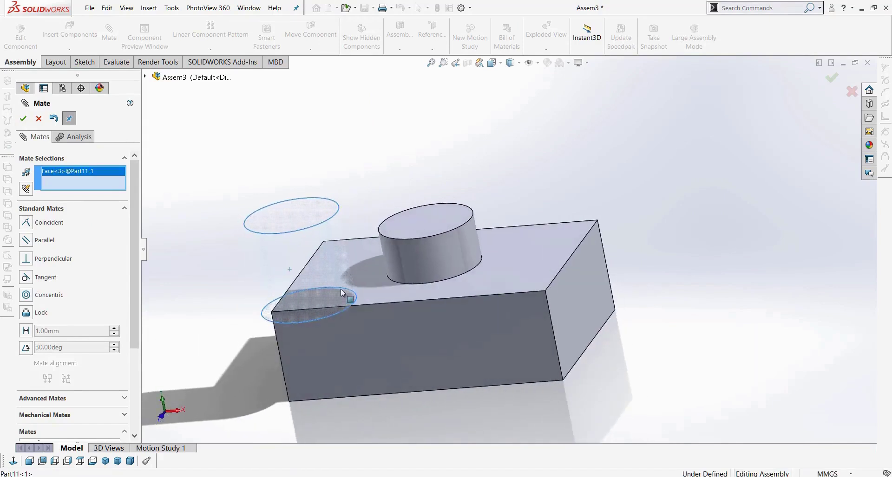
click(26, 279)
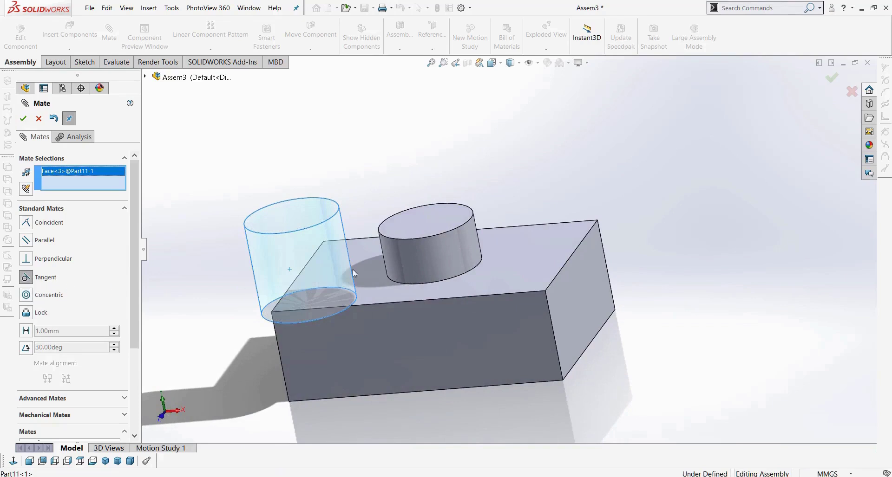
click(404, 261)
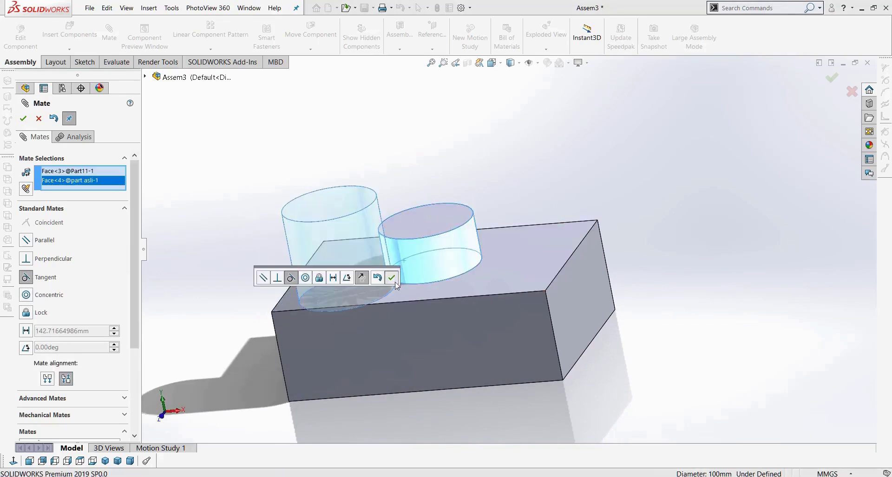
click(391, 278)
Step: Swing the cylinder around the boss to the block's far side to demonstrate the tangent mate, and leave the Mate command
middle_drag(545, 260, 534, 326)
drag(535, 334, 502, 186)
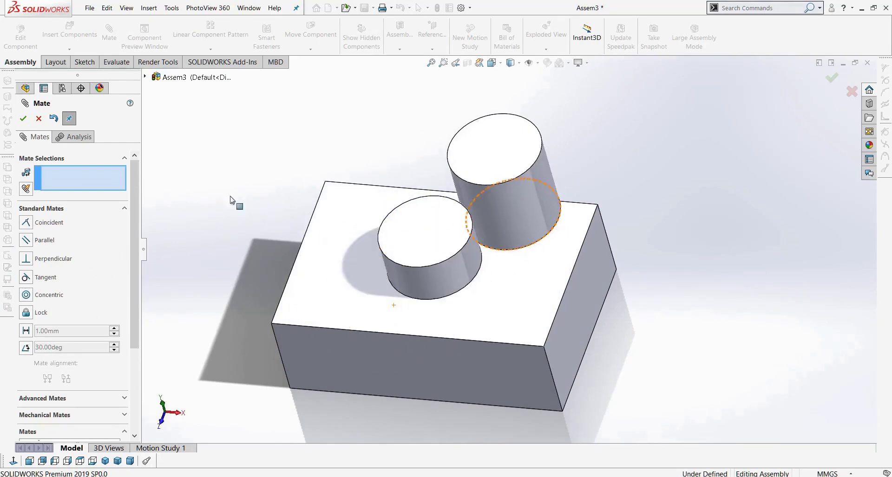
click(39, 123)
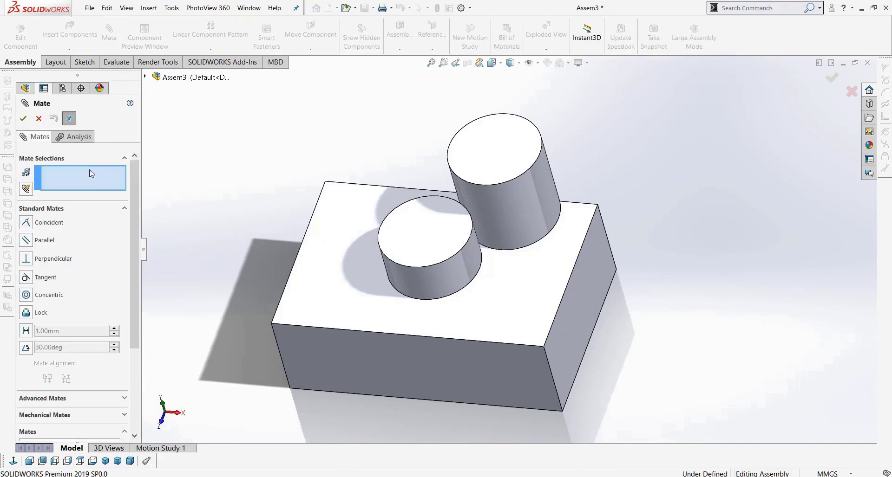
Step: Look through the standard, advanced and mechanical mate types of the Mate command, and close it without adding a mate
scroll(136, 203, down, 2)
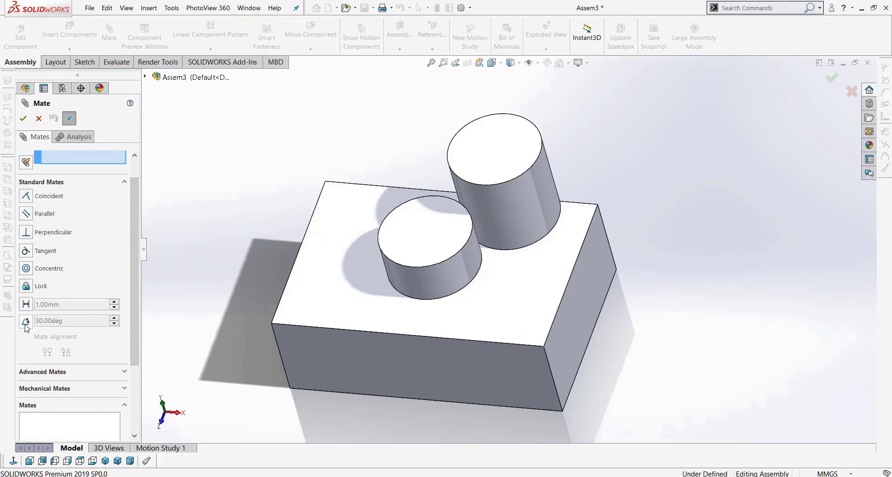
scroll(74, 297, down, 5)
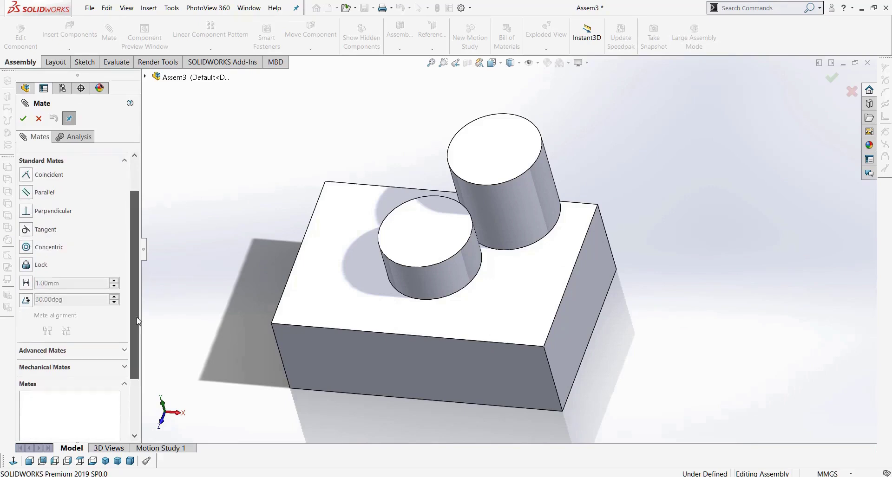
click(55, 296)
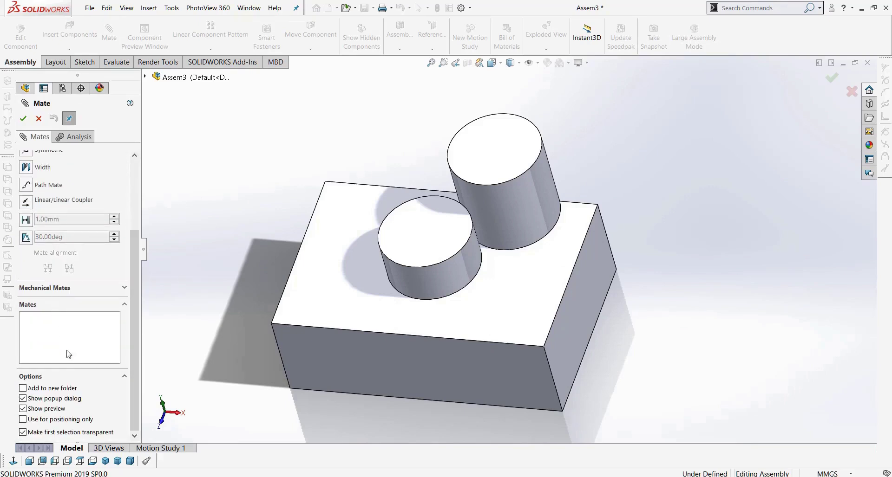
click(76, 289)
scroll(70, 257, up, 5)
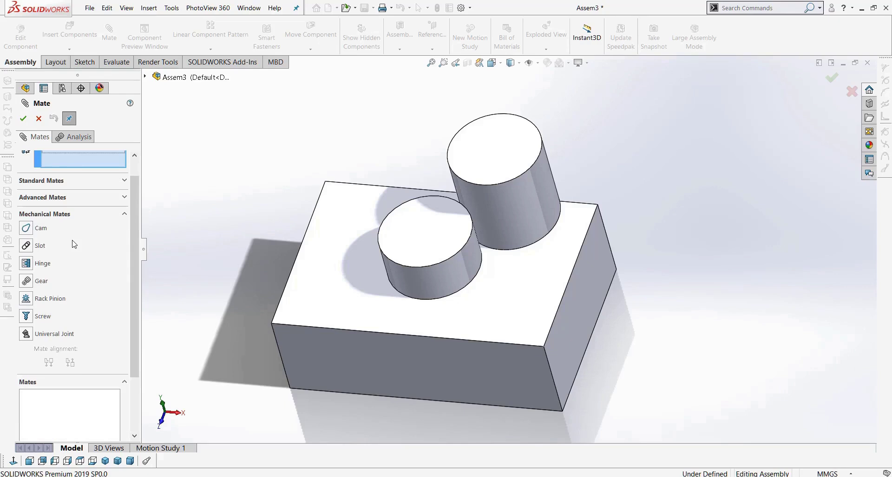
click(39, 119)
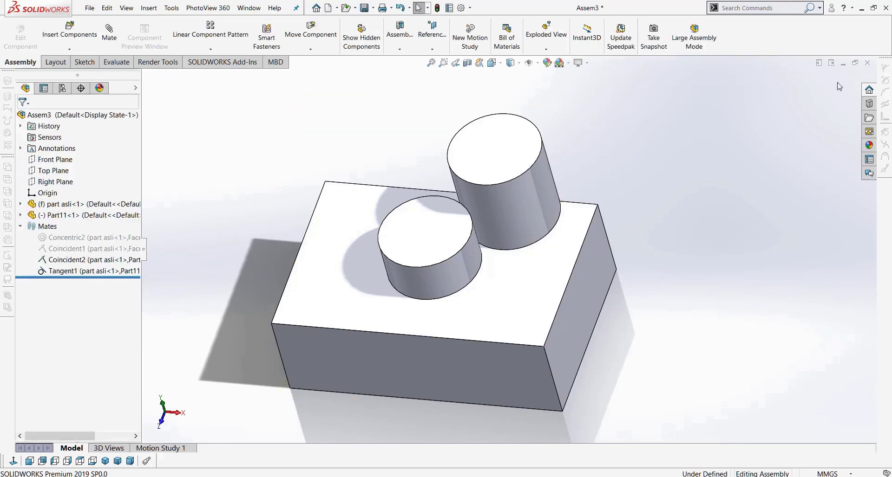
Step: Close Assem3, Part dovom and part asli, discarding unsaved changes, to return to the Shishe Atr part
click(868, 63)
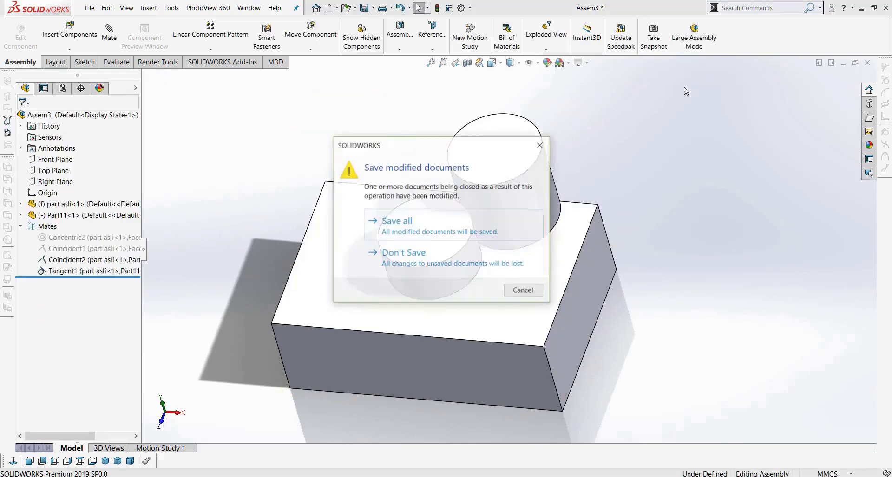
click(446, 259)
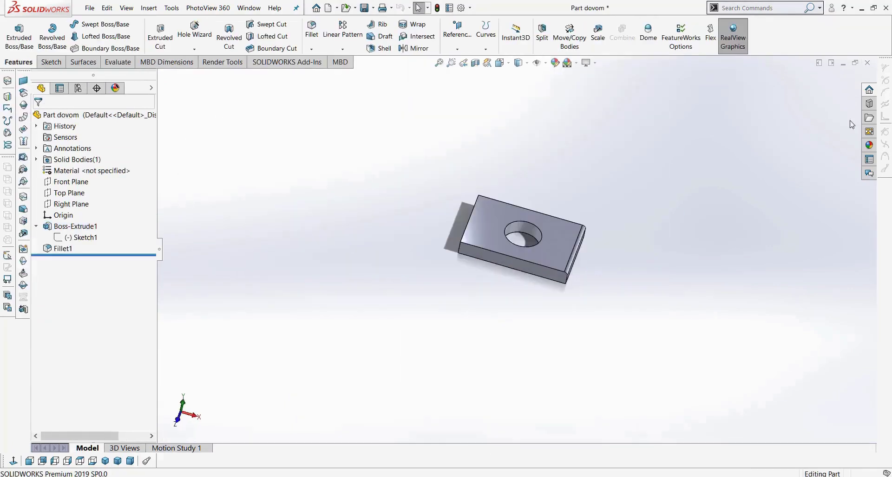
click(867, 63)
click(450, 253)
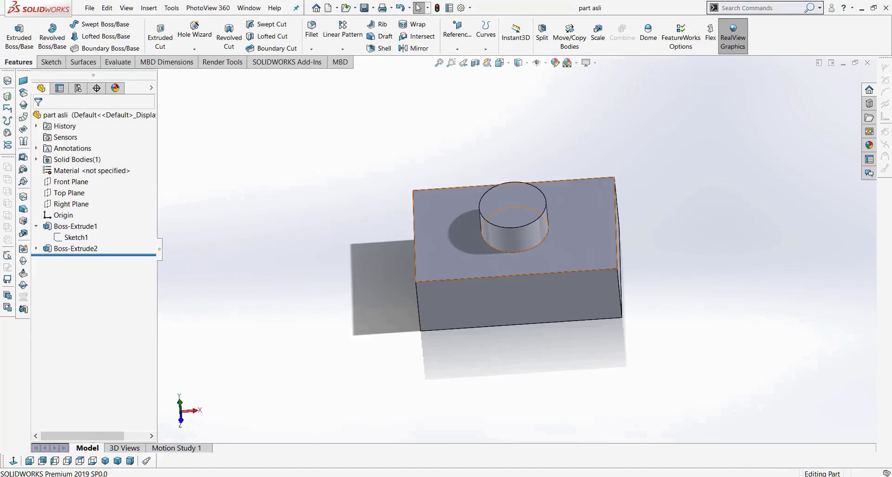
click(866, 63)
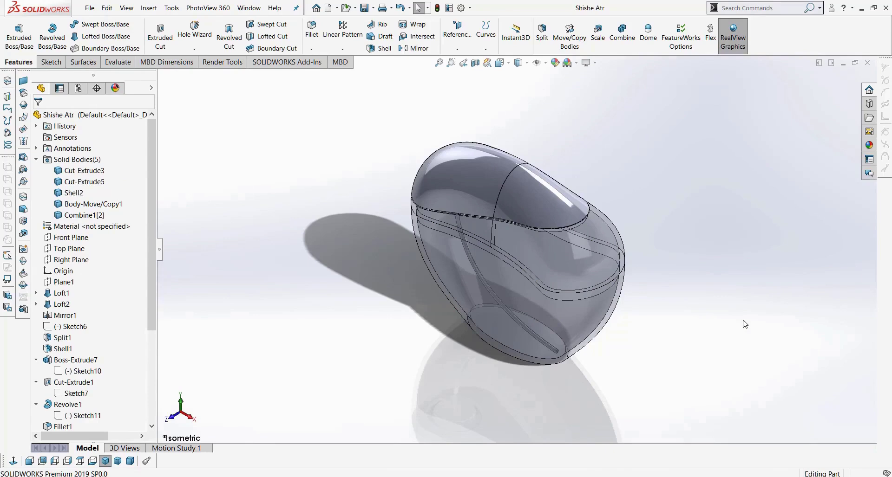
Step: Examine the bottle's cap, glass shell, liquid and inner tube from several sides and close up, and restore the isometric view
mouse_move(656, 274)
middle_down()
mouse_move(670, 244)
mouse_move(661, 260)
middle_up()
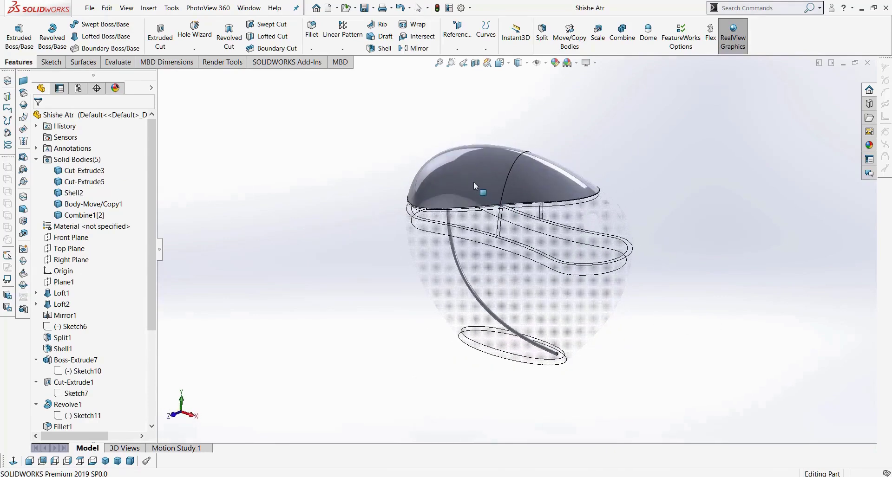
click(472, 182)
scroll(413, 232, up, 2)
scroll(442, 232, down, 2)
click(506, 257)
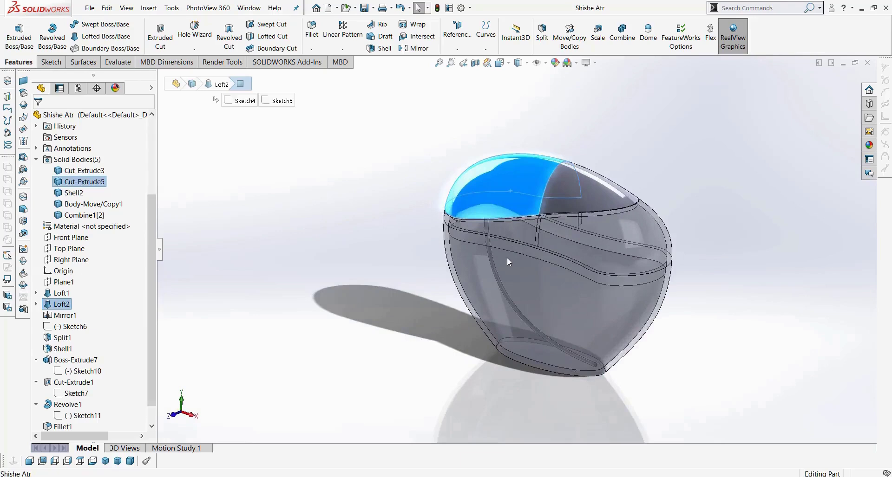
scroll(571, 286, up, 2)
scroll(522, 271, down, 4)
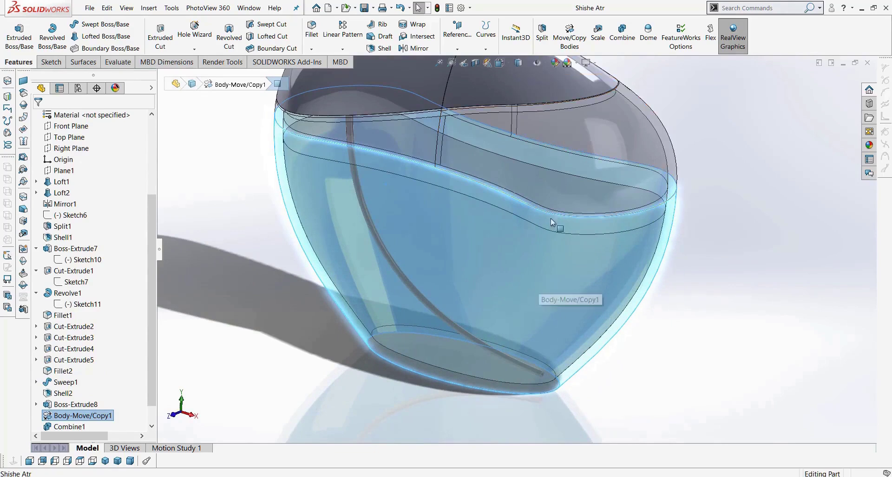
scroll(672, 170, up, 2)
middle_drag(627, 161, 646, 134)
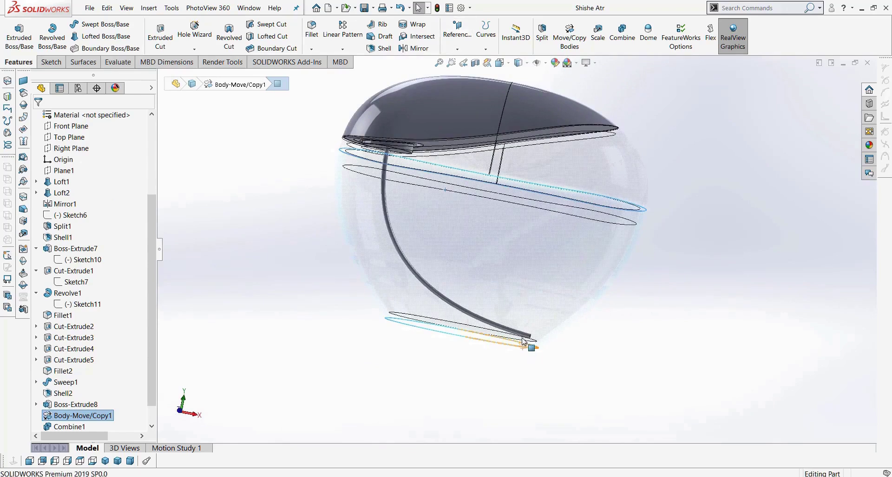
middle_drag(606, 335, 607, 374)
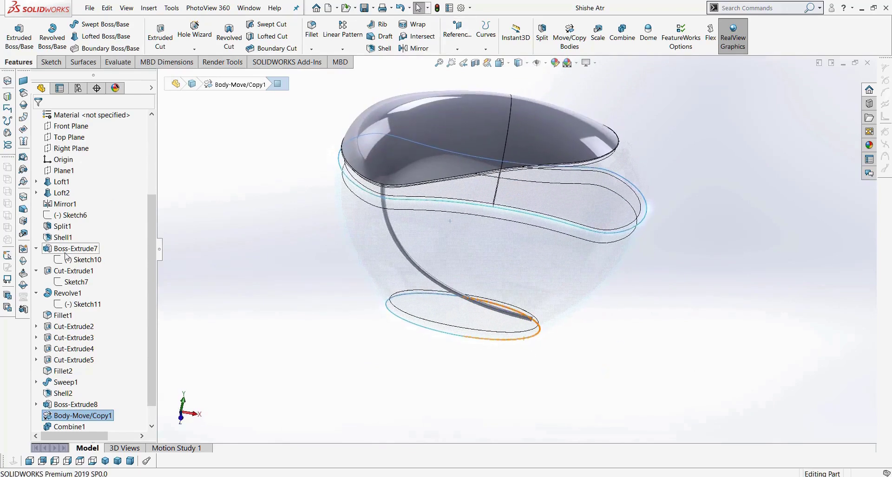
scroll(468, 277, up, 1)
scroll(468, 277, up, 1)
scroll(66, 319, up, 4)
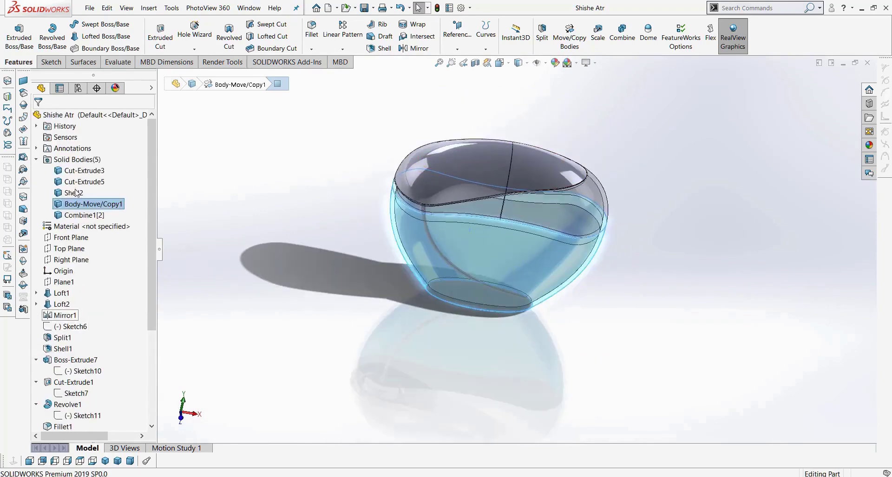
middle_drag(348, 339, 327, 330)
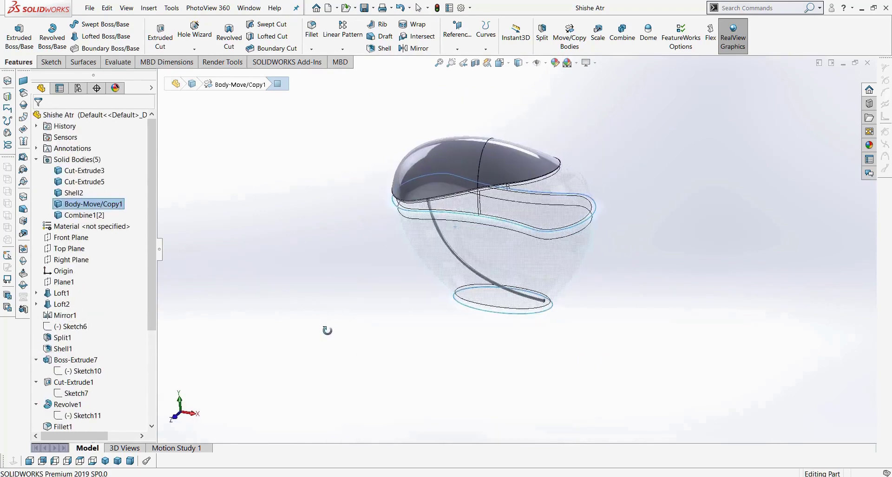
click(447, 319)
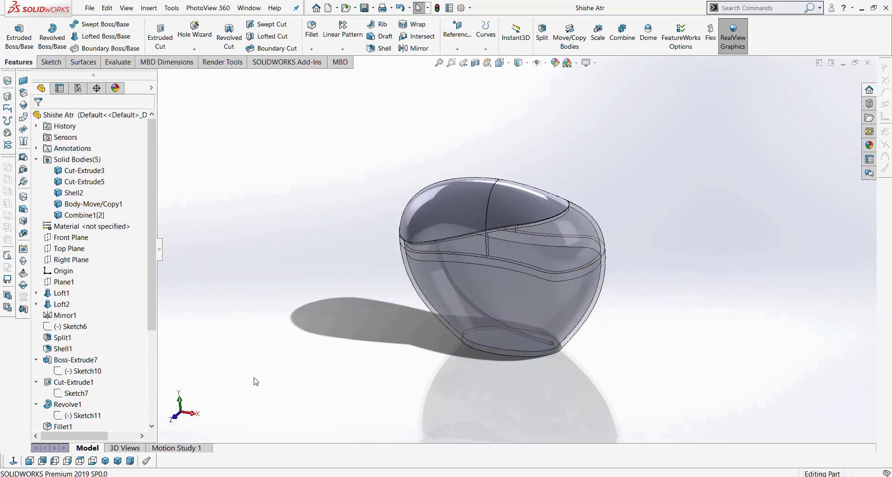
click(105, 461)
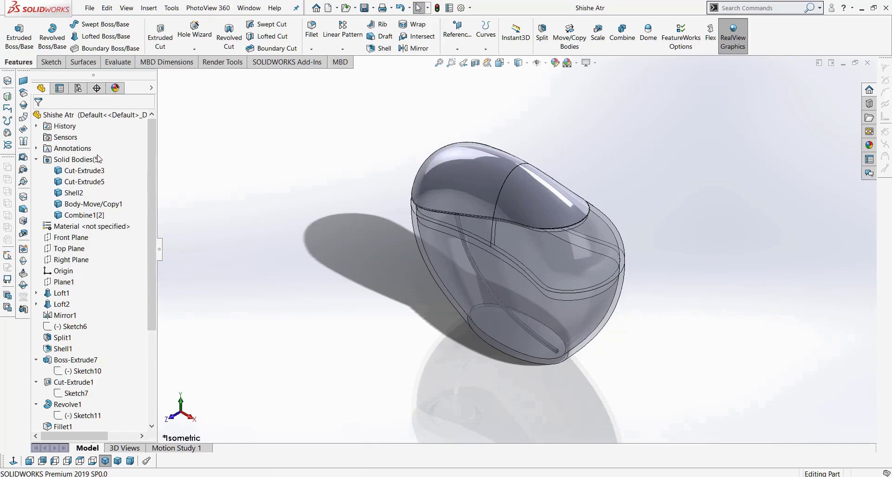
Step: Try to save all solid bodies of the bottle to new part files with auto-assigned names
right_click(73, 162)
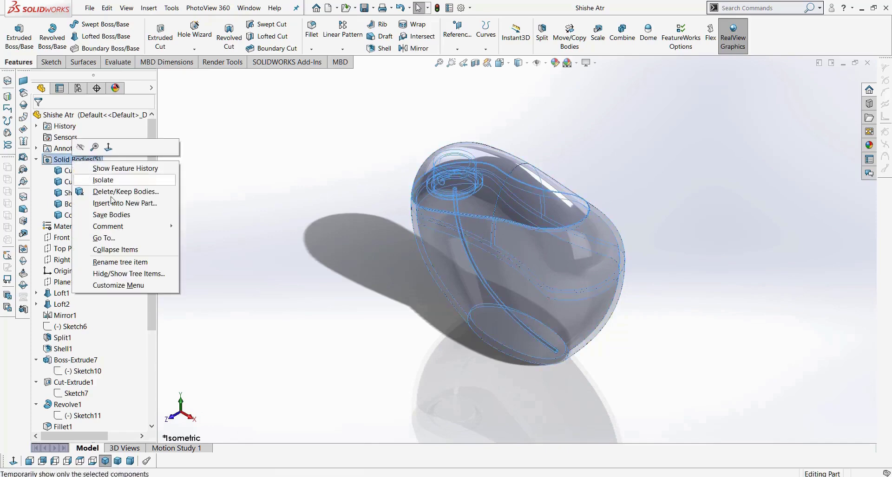
click(129, 215)
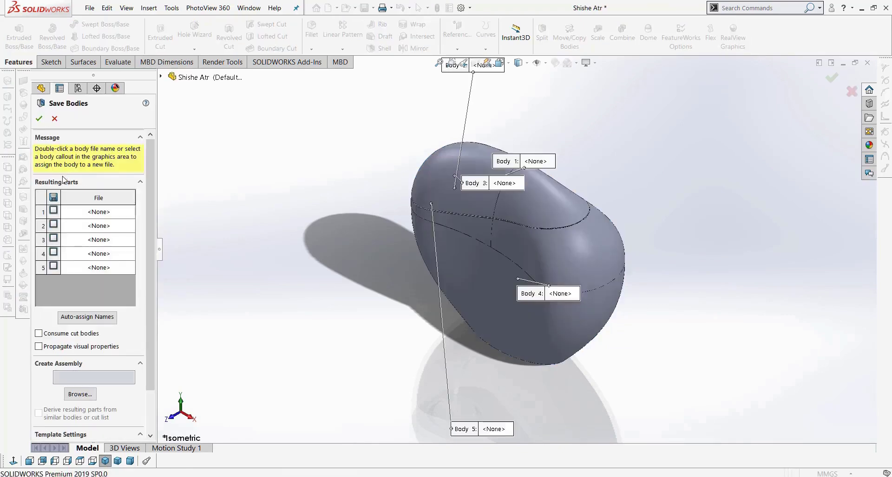
click(87, 317)
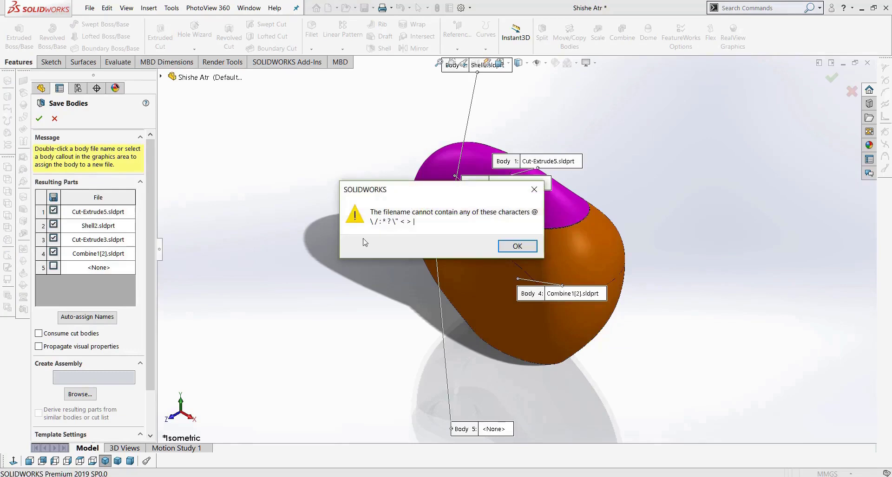
click(513, 245)
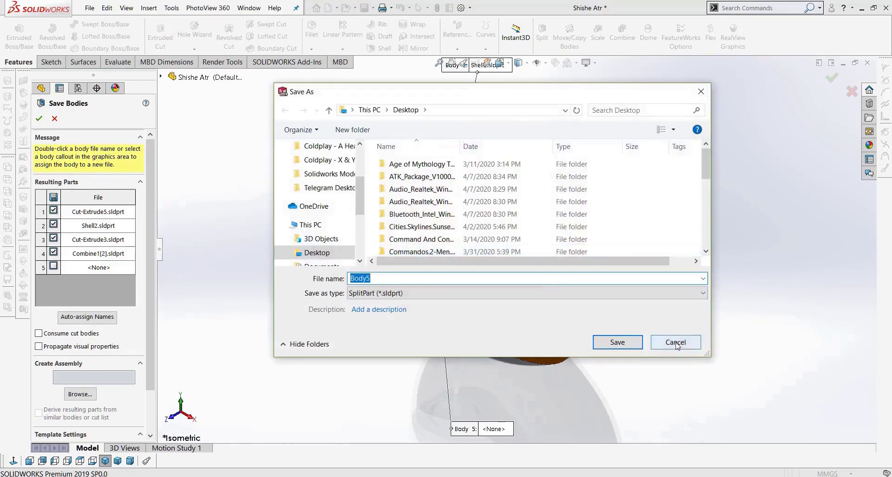
click(674, 342)
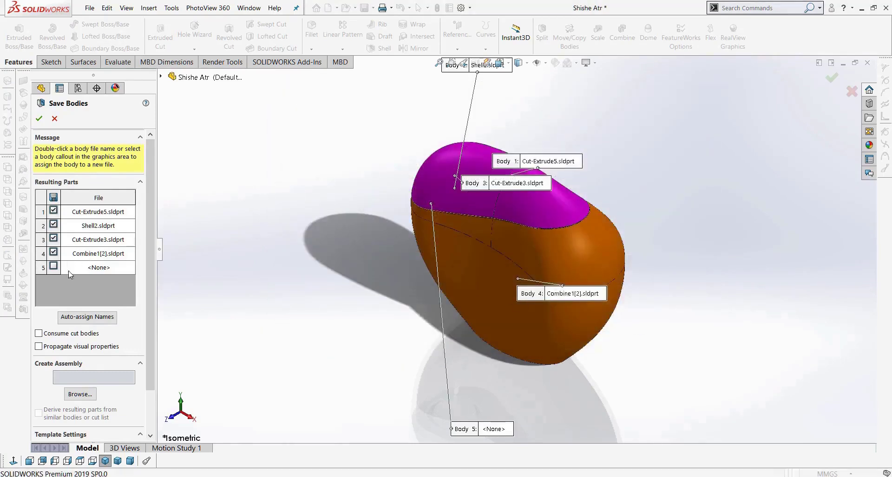
click(54, 118)
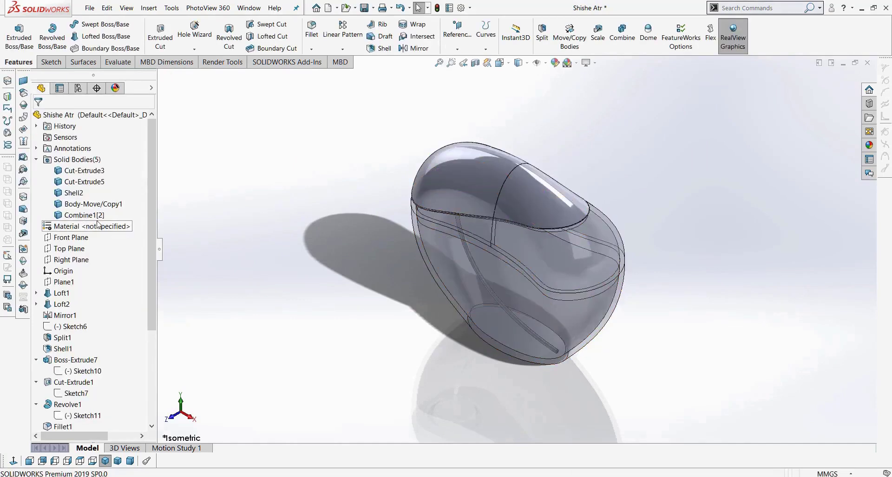
Step: Rename the solid body Body-Move/Copy1 to Body-Move-Copy1
right_click(105, 208)
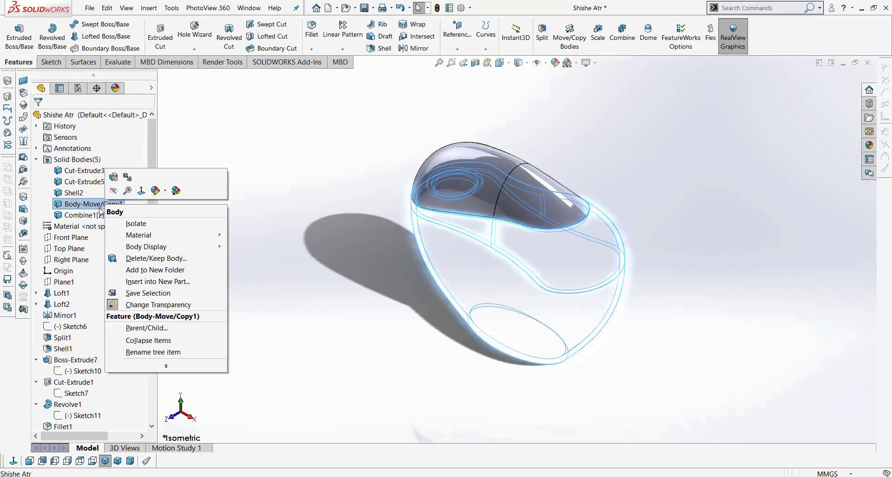
click(93, 209)
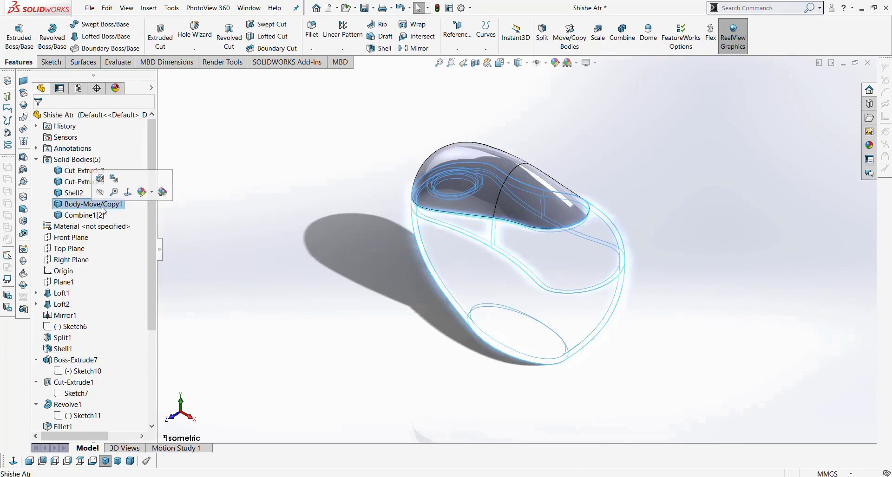
click(103, 207)
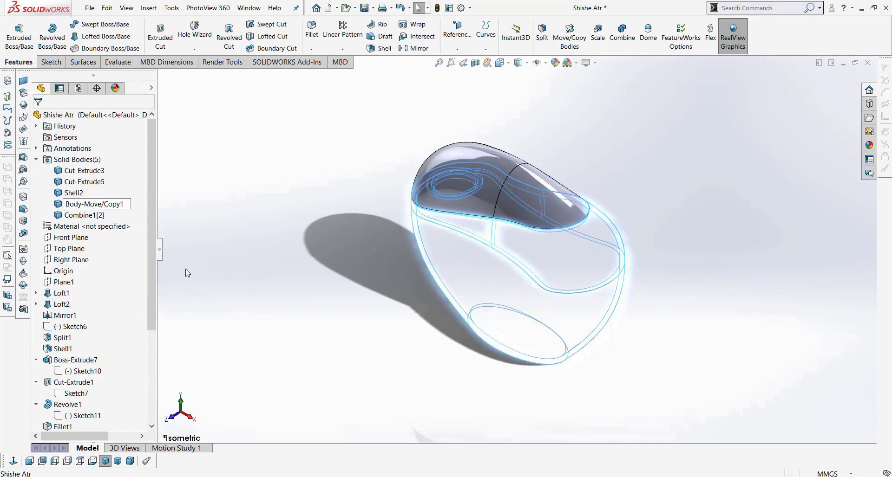
key(BackSpace)
text(-)
click(187, 273)
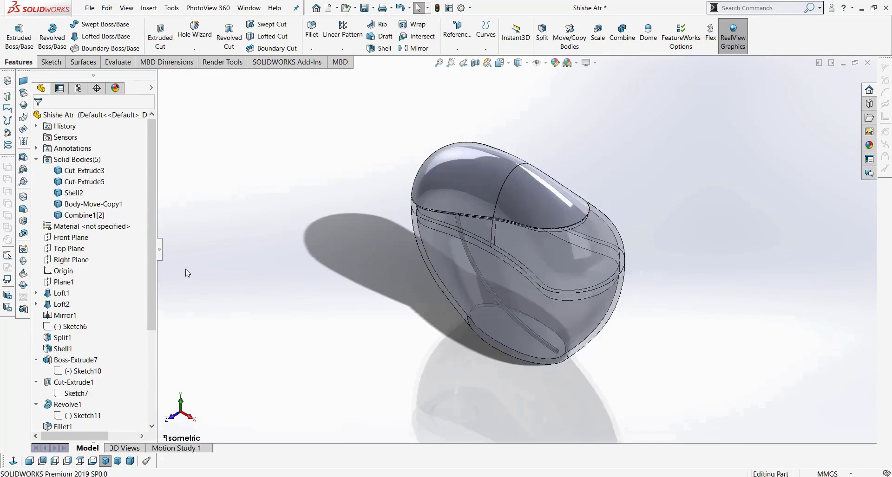
Step: Start Save Bodies for the solid bodies folder and include all five bodies as resulting parts with their body names as file names
right_click(76, 160)
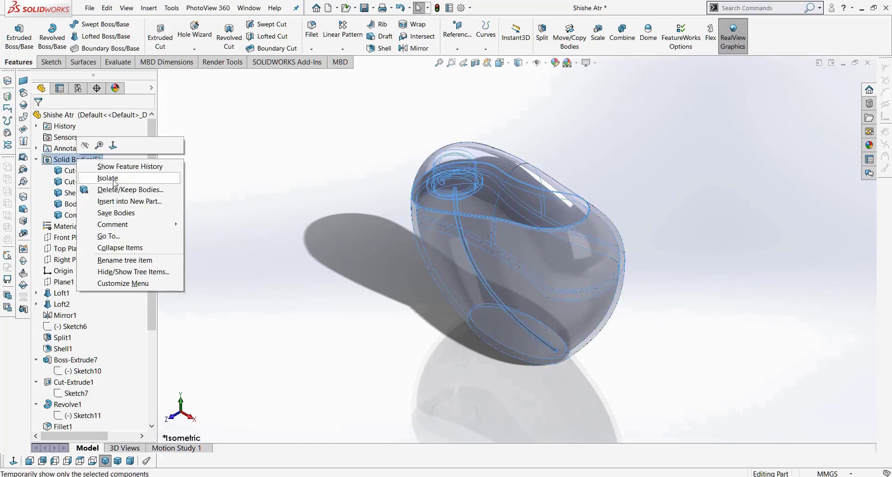
click(122, 213)
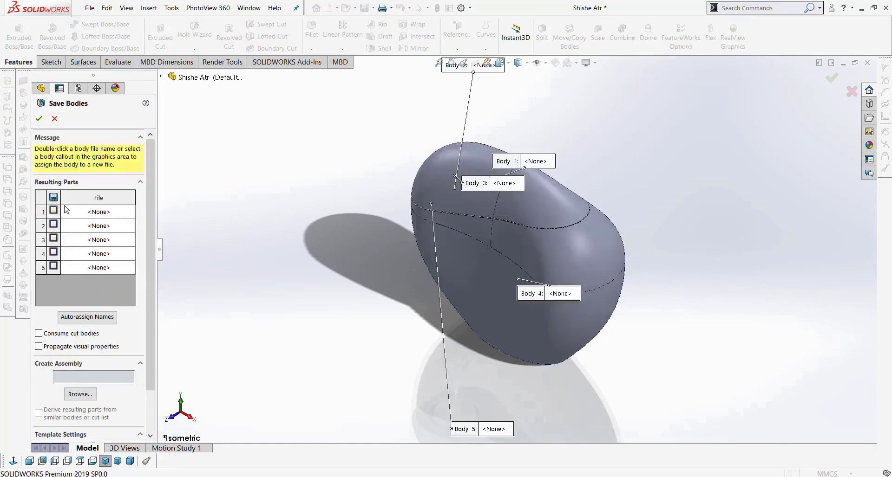
click(454, 192)
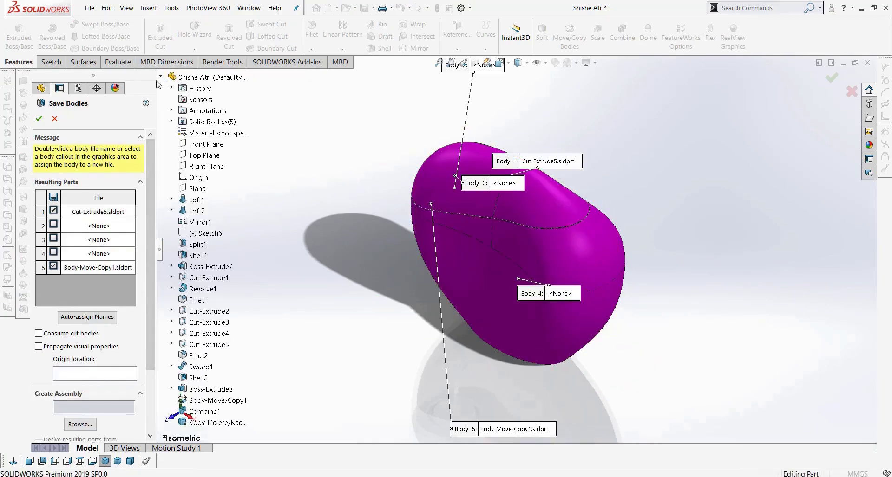
click(54, 198)
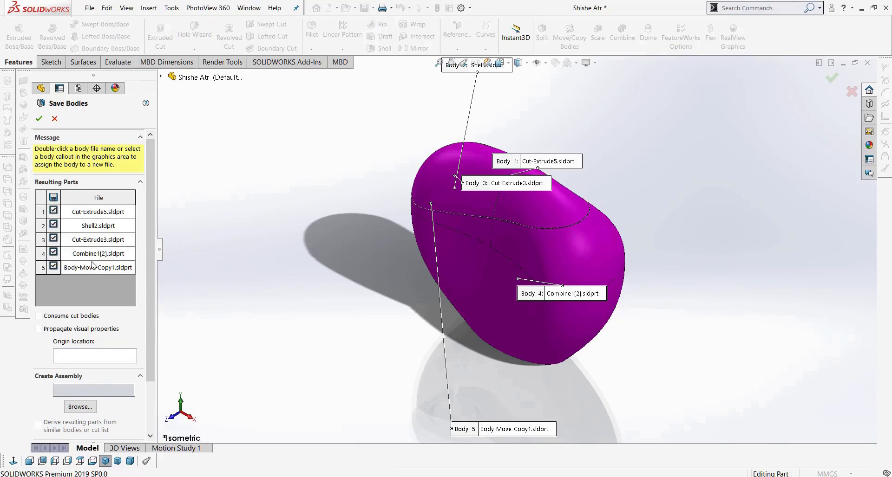
Step: Browse for a location for the assembly to create from the bodies, and add a new Desktop folder named ATR
drag(149, 254, 146, 320)
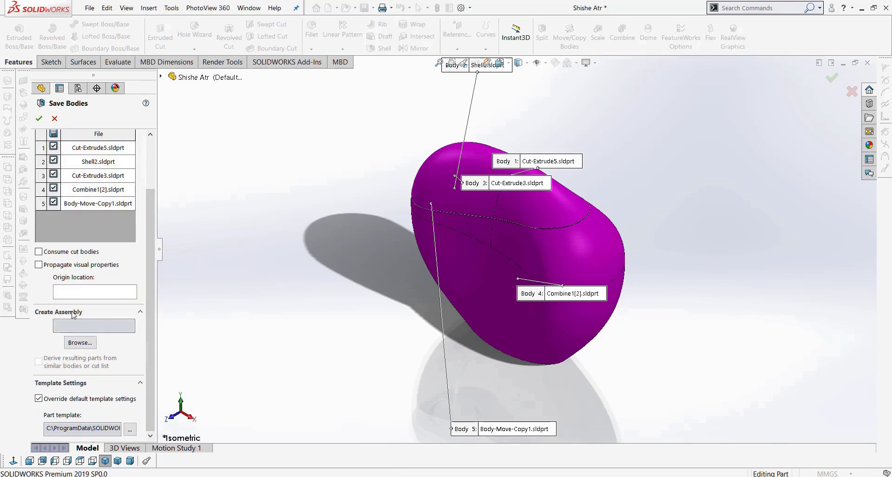
click(80, 343)
scroll(339, 192, up, 3)
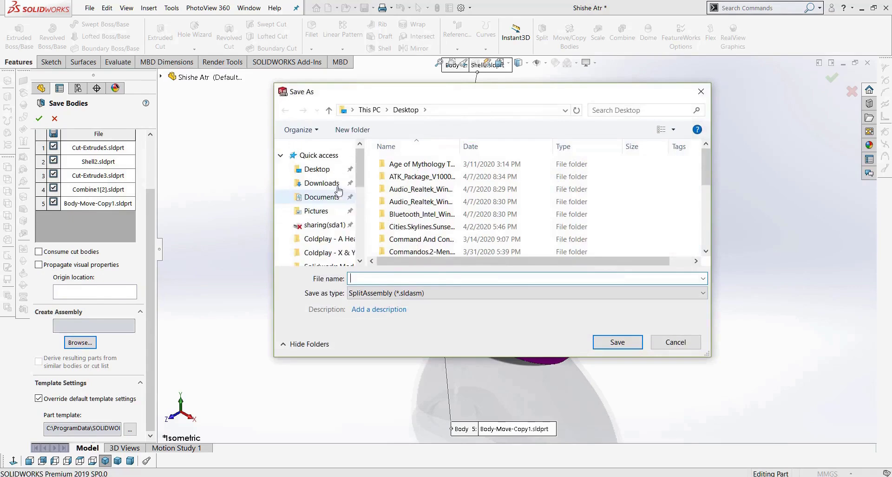
click(353, 130)
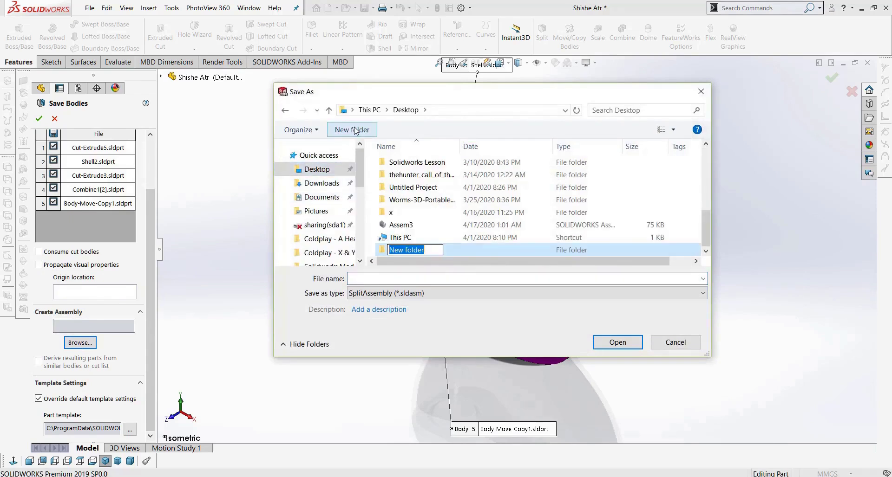
text(S)
text(TR)
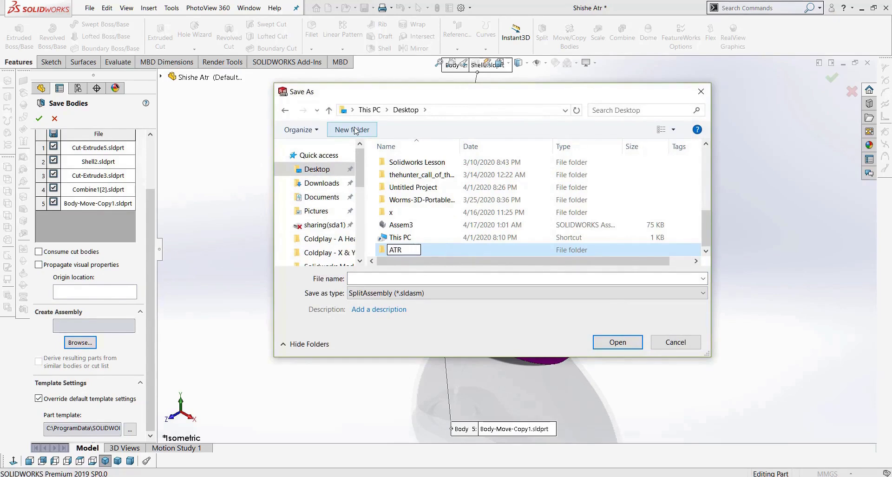
Step: Save the assembly as ATR ASSEMBLY in the ATR folder, rebuilding the document before saving
double_click(438, 252)
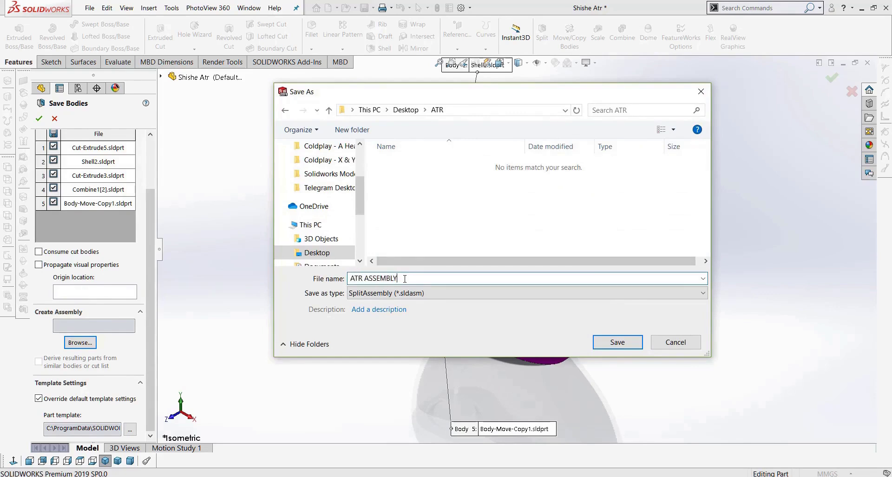
click(620, 343)
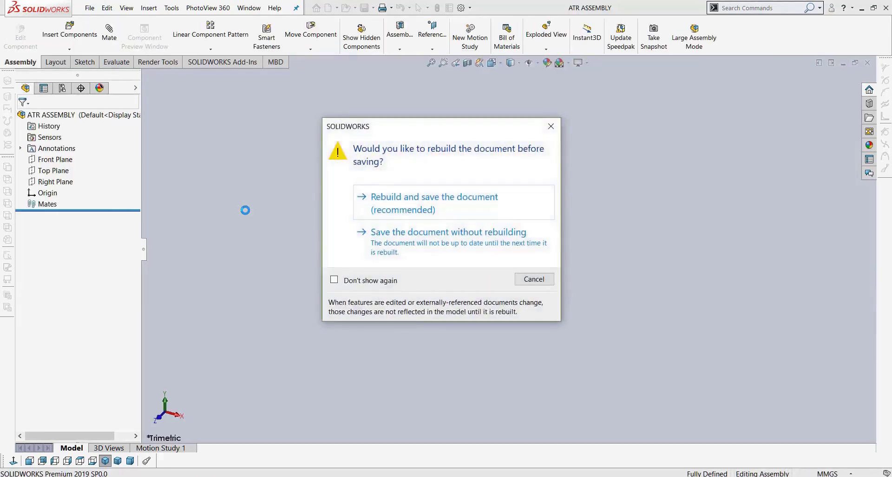
click(427, 187)
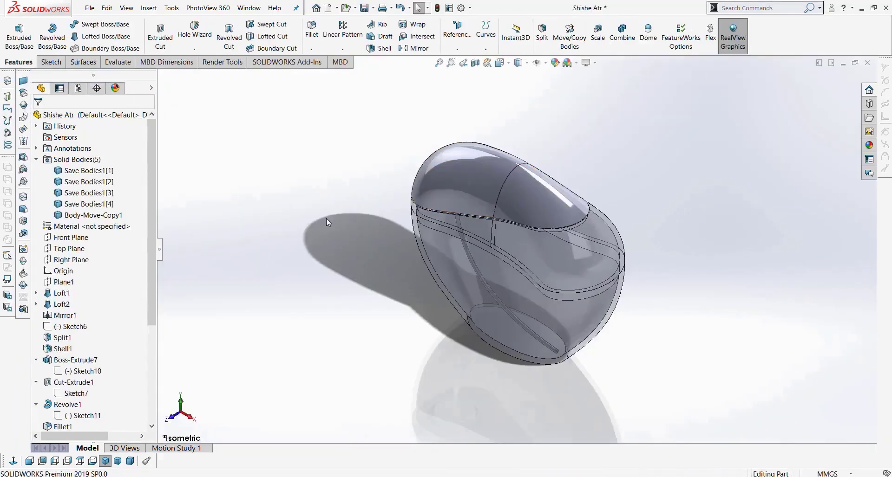
Step: Switch to the ATR ASSEMBLY document and examine the bottle and its components from several sides
key(ctrl+Tab)
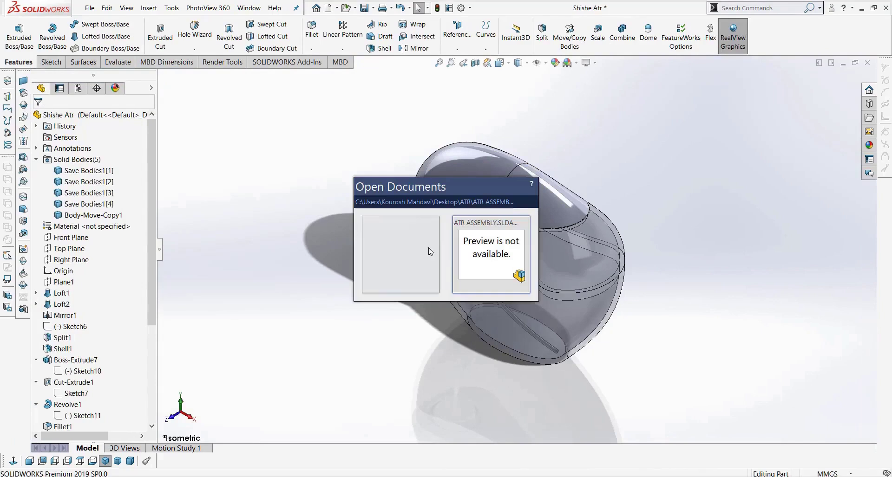
click(478, 255)
middle_drag(478, 254, 506, 276)
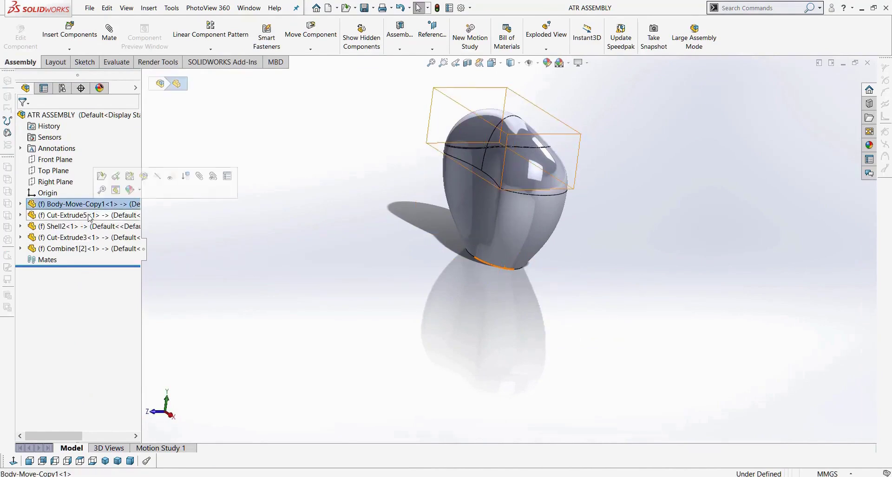
click(71, 215)
click(397, 288)
middle_drag(397, 289, 479, 191)
scroll(519, 219, down, 4)
scroll(478, 190, up, 3)
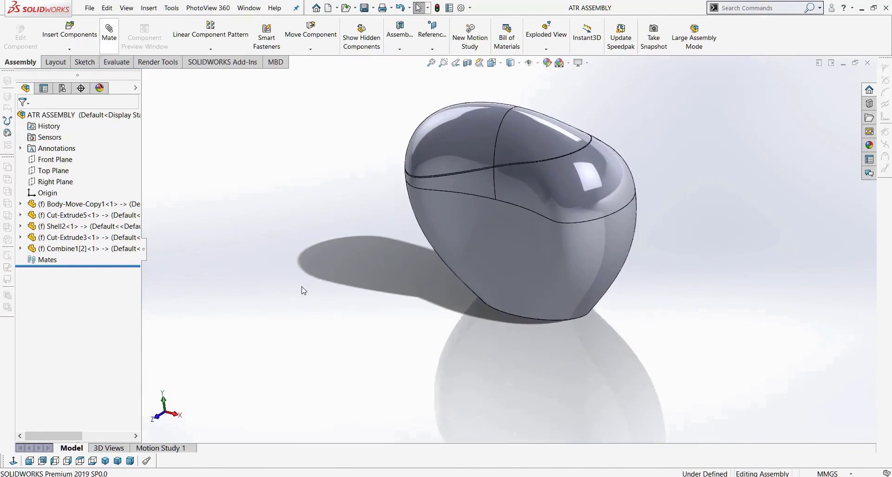
middle_drag(303, 291, 489, 263)
click(486, 259)
drag(532, 182, 450, 305)
scroll(470, 237, up, 1)
click(683, 350)
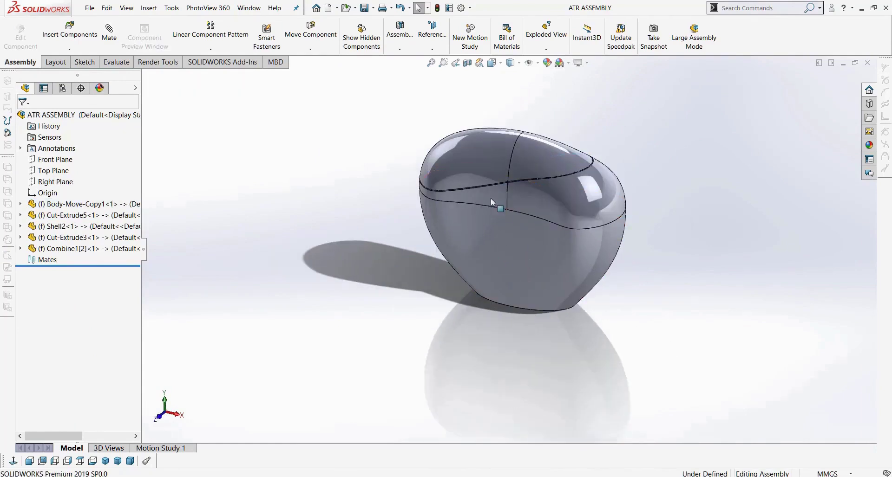
click(99, 205)
click(425, 250)
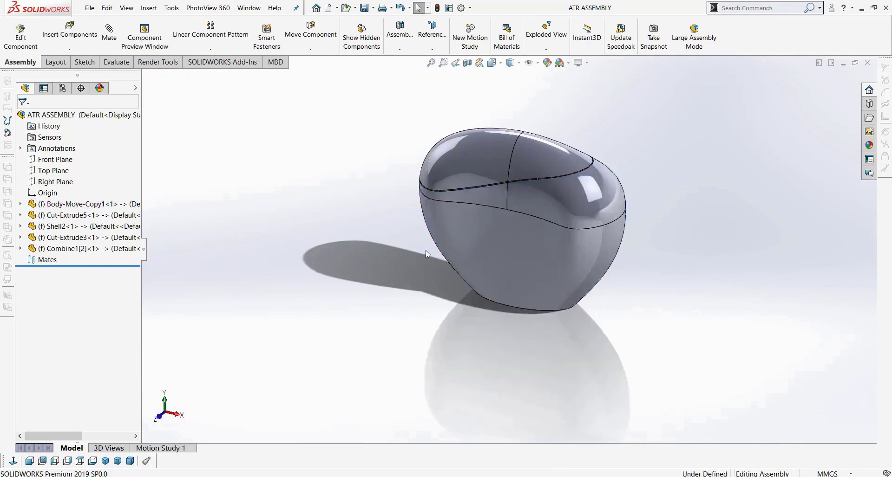
Step: Float the fixed cap component Cut-Extrude5 and lift it clear above the bottle's spray nozzle
right_click(459, 183)
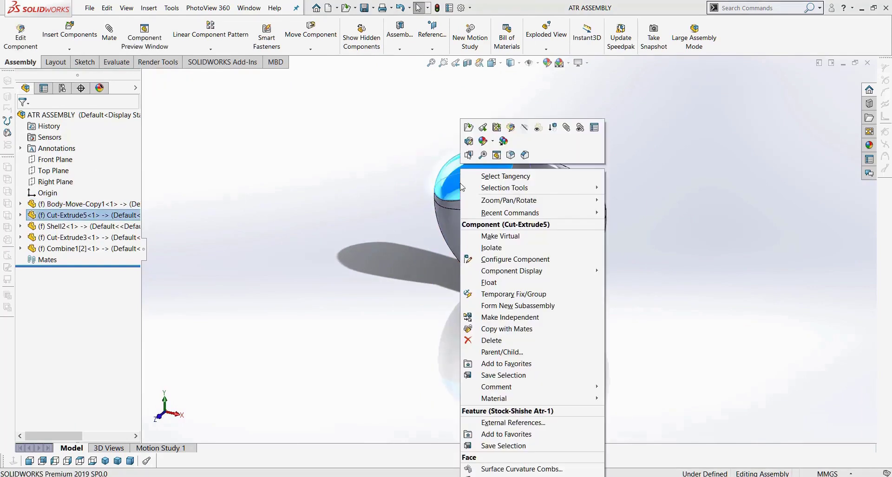
click(488, 282)
drag(453, 167, 475, 113)
scroll(467, 215, down, 5)
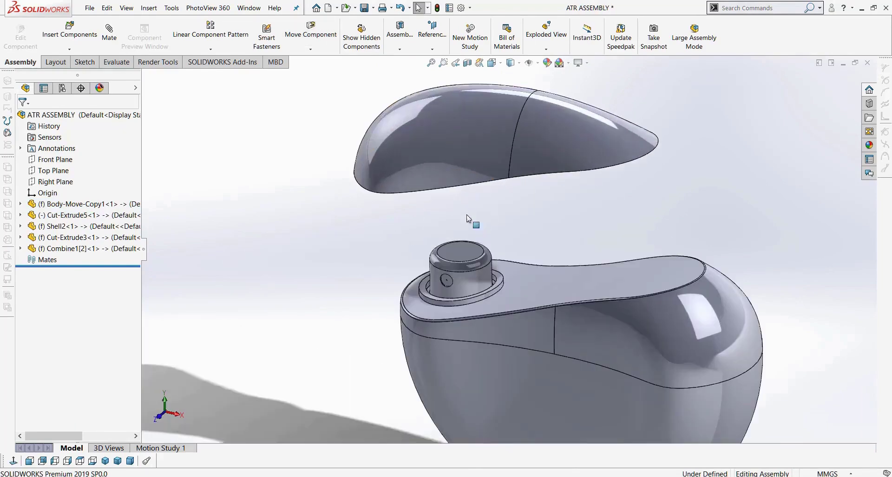
right_click(473, 275)
key(Escape)
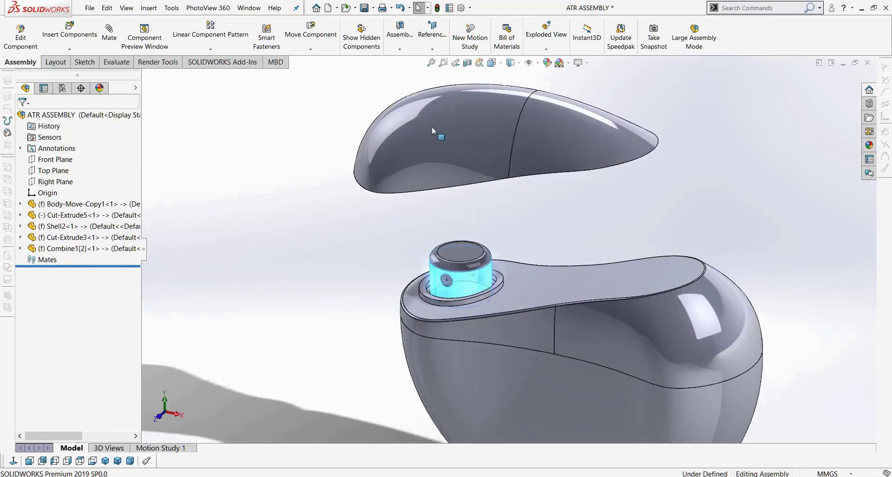
Step: Shift the floating cap slightly along the X axis using Move with Triad, and leave the triad
right_click(432, 128)
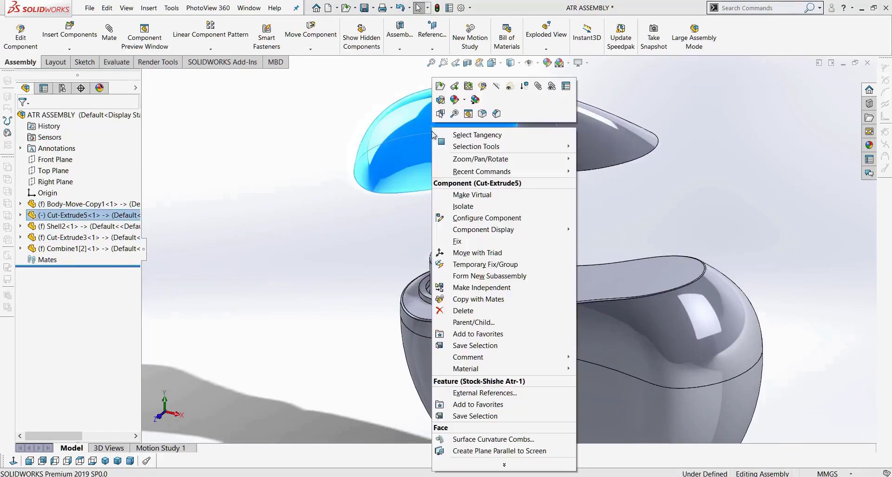
click(474, 253)
drag(564, 154, 558, 180)
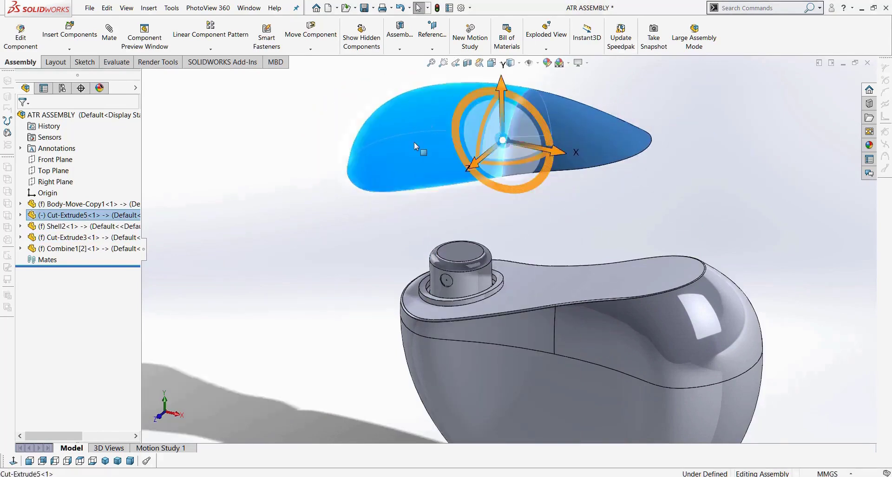
right_click(414, 141)
click(442, 234)
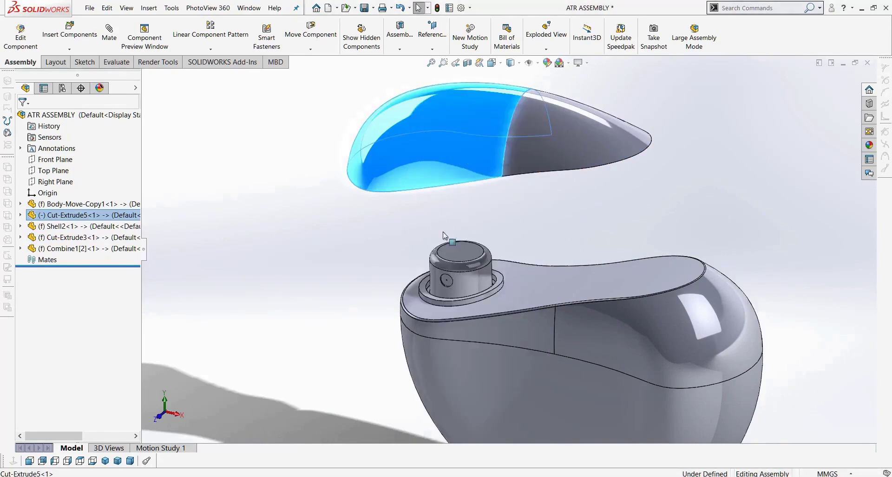
right_click(407, 167)
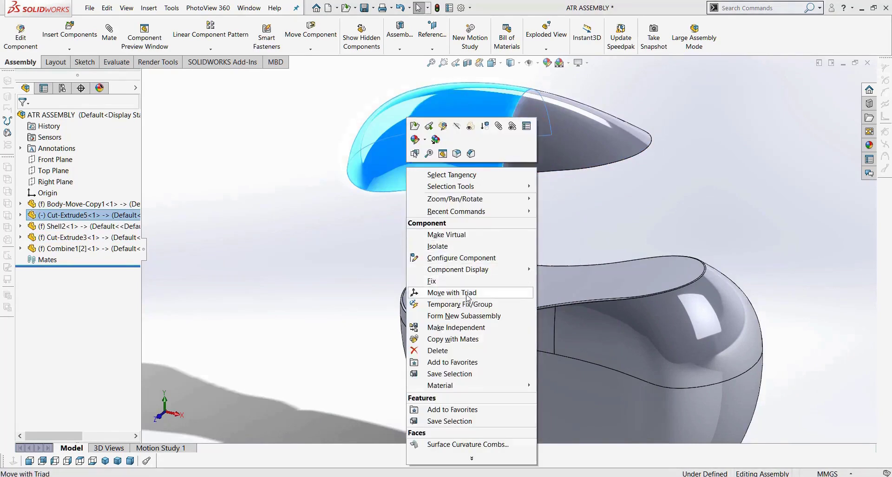
click(446, 292)
click(547, 230)
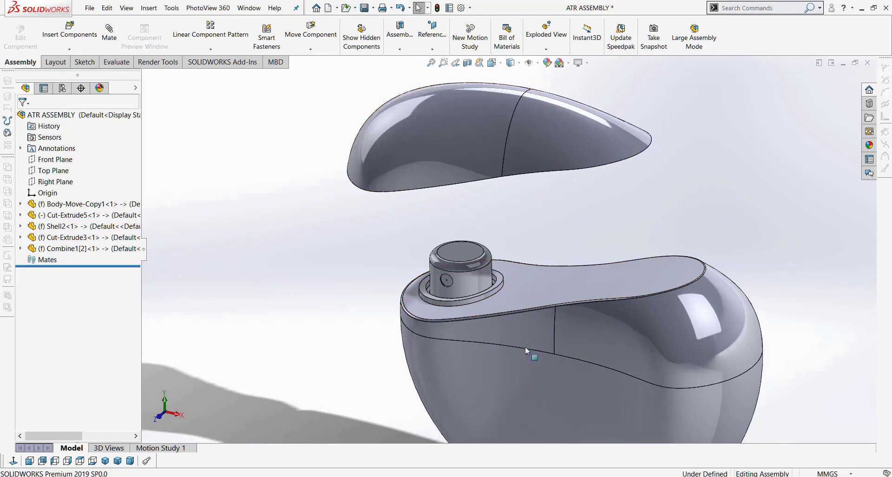
middle_drag(374, 294, 414, 162)
middle_drag(378, 197, 404, 277)
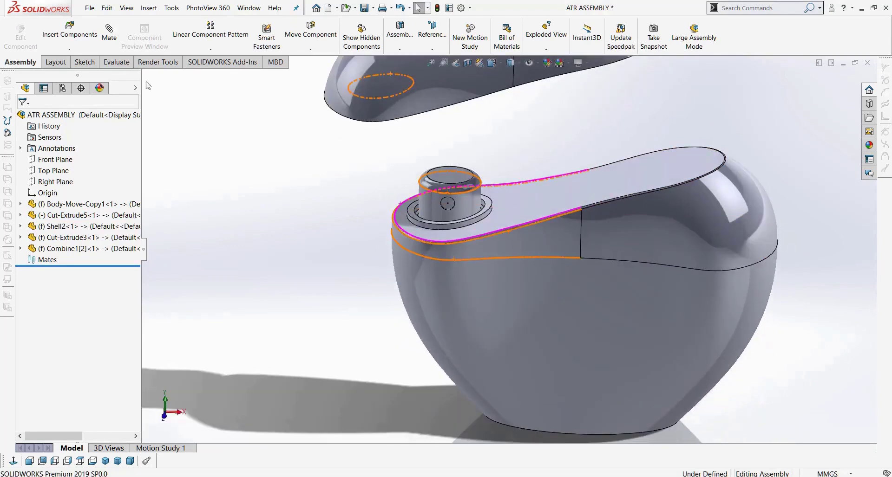
Step: Mate the Front Plane of the cap Cut-Extrude5 coincident with the Front Plane of Body-Move-Copy1
click(108, 37)
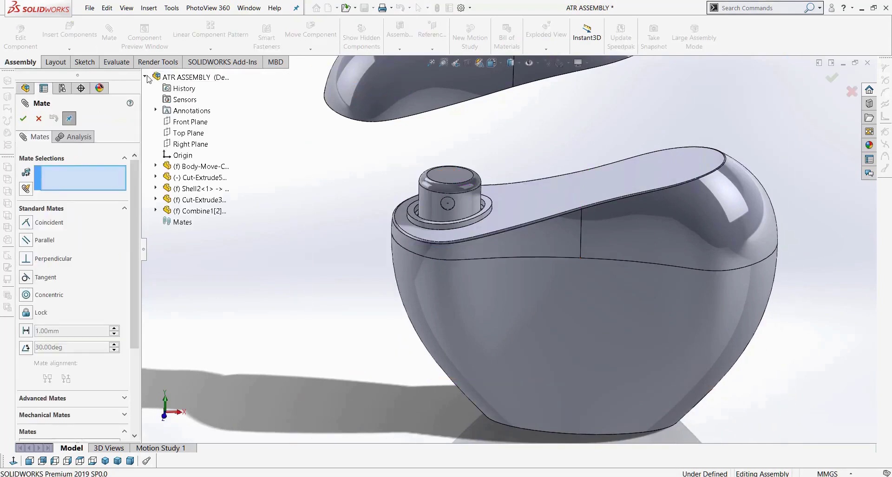
scroll(372, 190, up, 3)
mouse_move(404, 182)
middle_down()
mouse_move(388, 169)
mouse_move(400, 181)
middle_up()
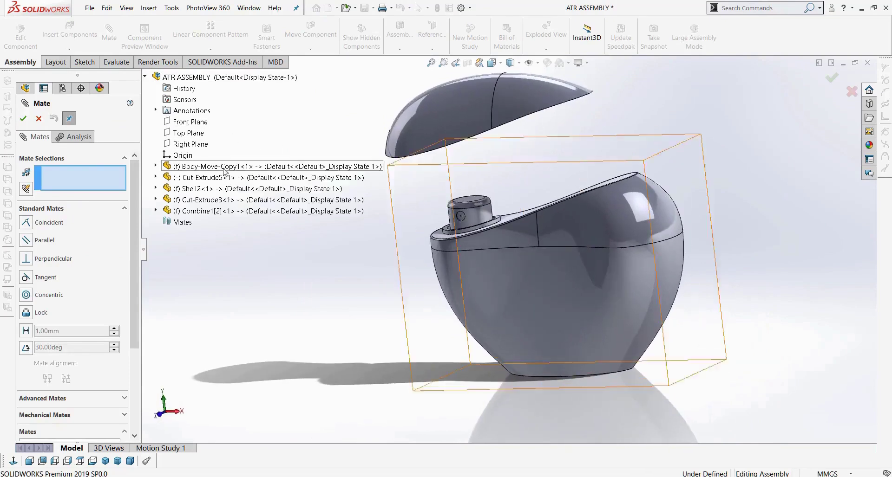
click(433, 121)
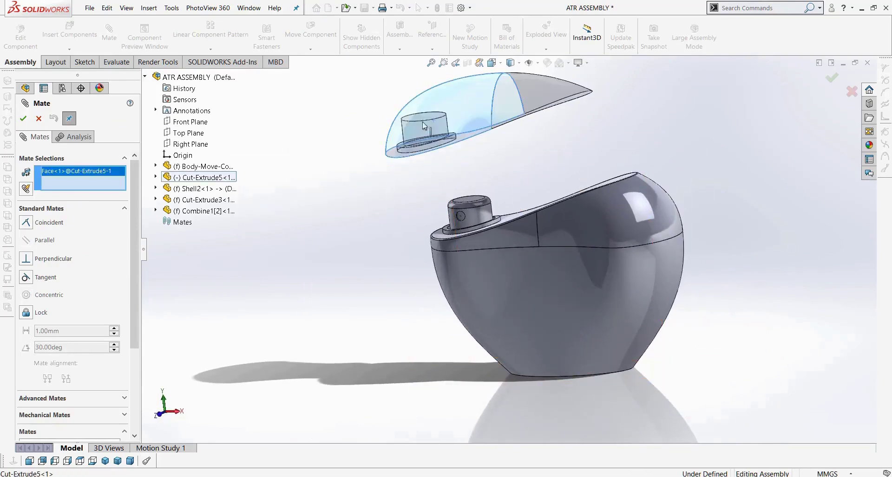
right_click(102, 178)
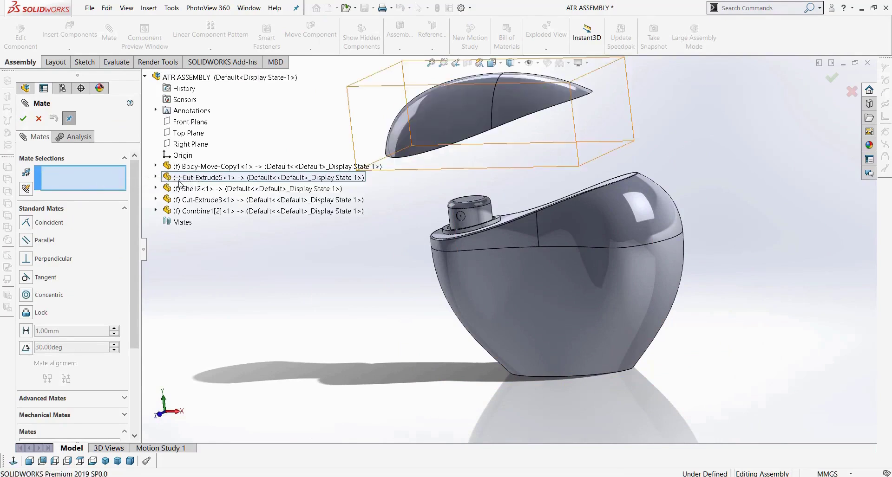
click(156, 178)
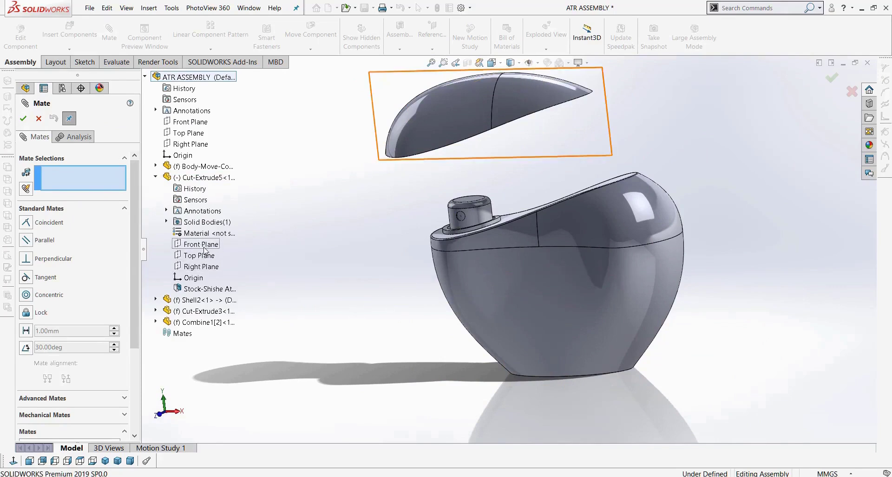
click(203, 249)
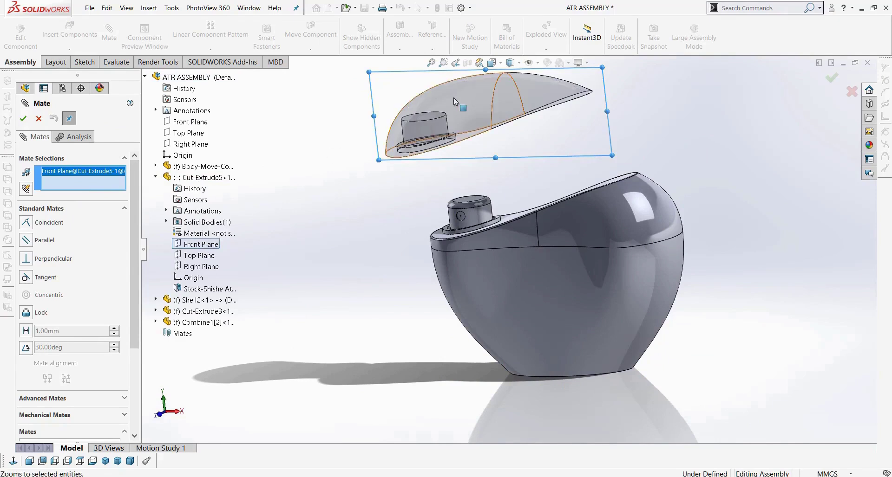
click(156, 167)
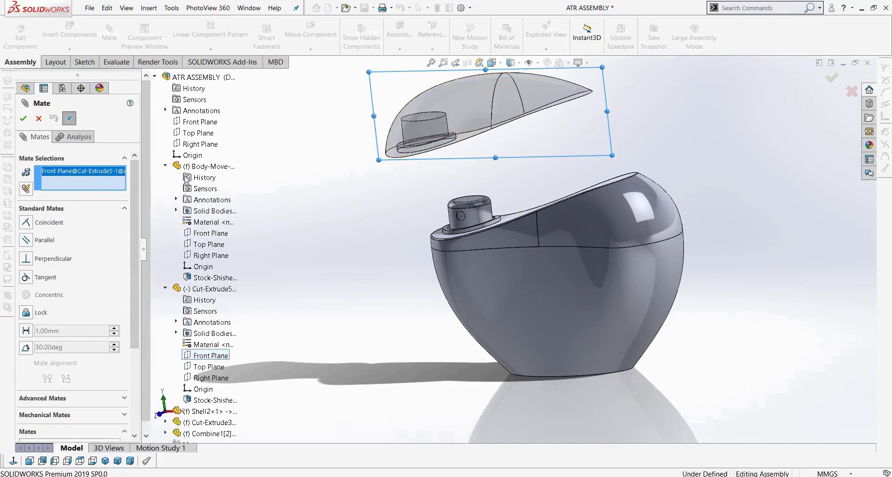
click(216, 235)
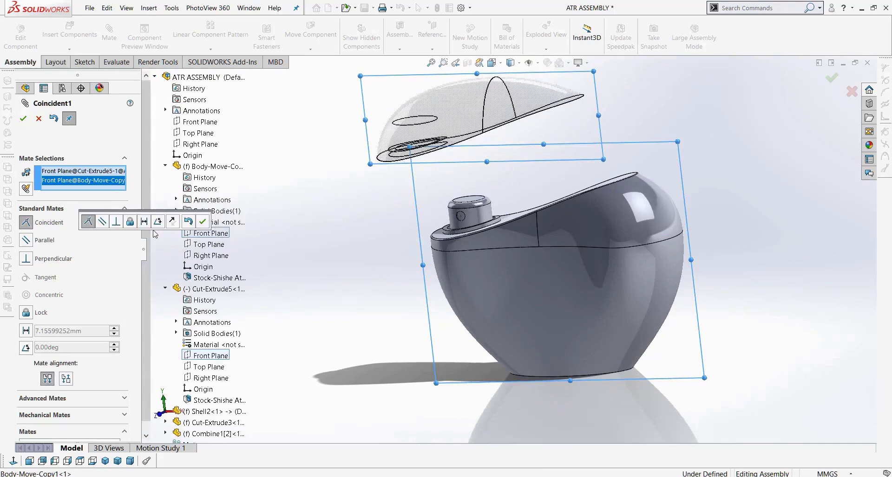
click(203, 222)
Step: Mate the Top Planes of Body-Move-Copy1 and the cap Cut-Extrude5 coincident
click(209, 245)
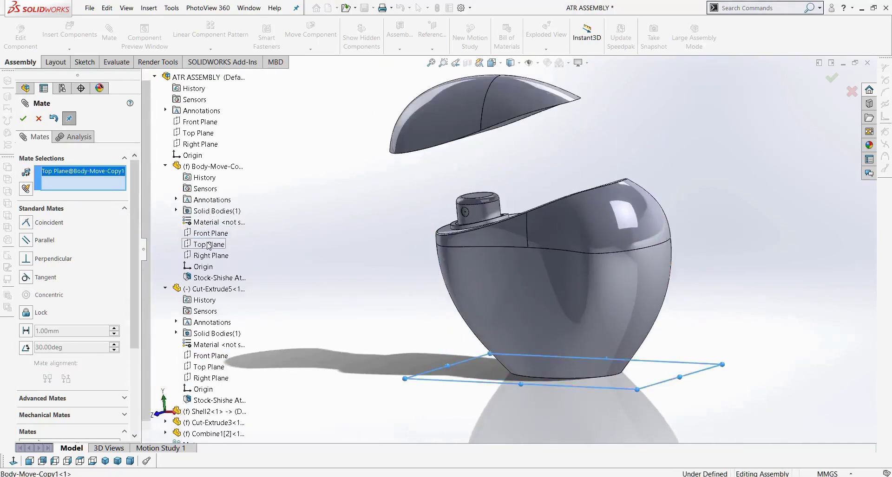
click(221, 369)
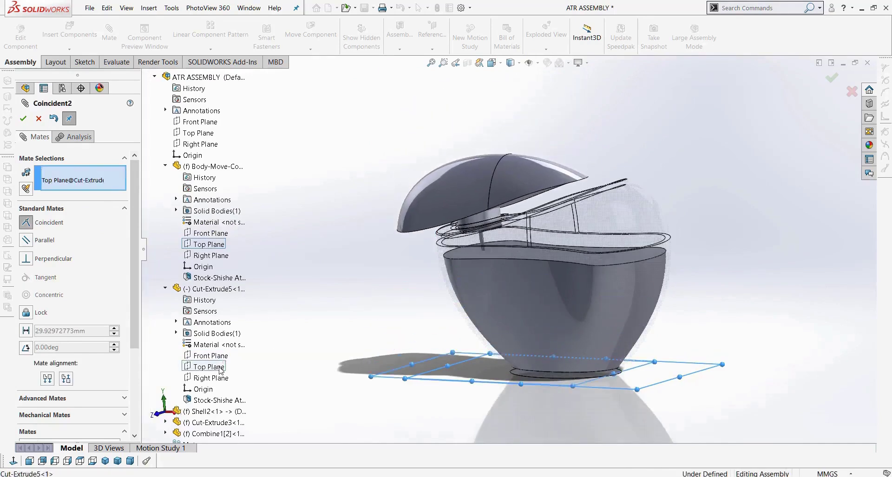
click(206, 384)
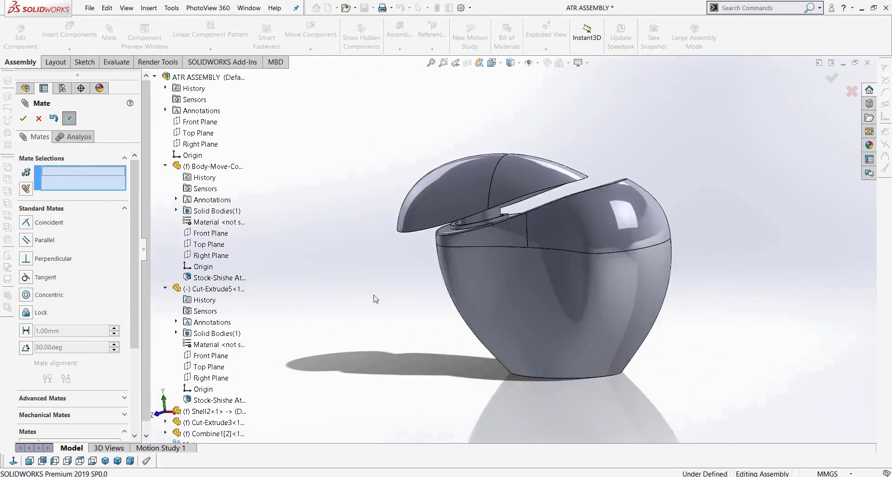
Step: Mate the Right Planes of Body-Move-Copy1 and the cap Cut-Extrude5 coincident, and finish mating
click(211, 255)
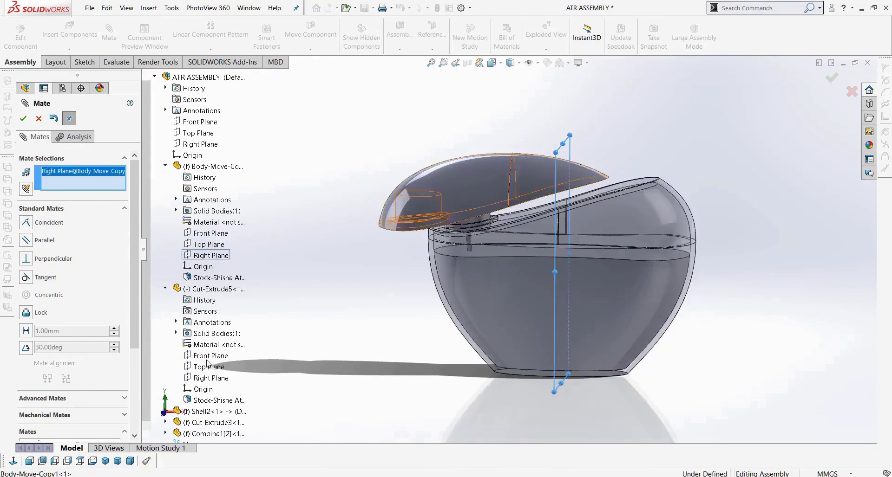
click(207, 378)
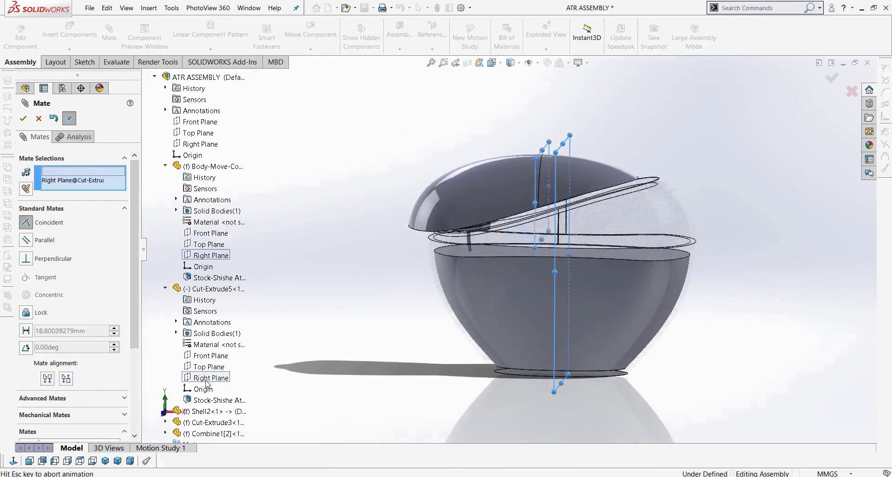
click(23, 119)
middle_drag(515, 321, 505, 316)
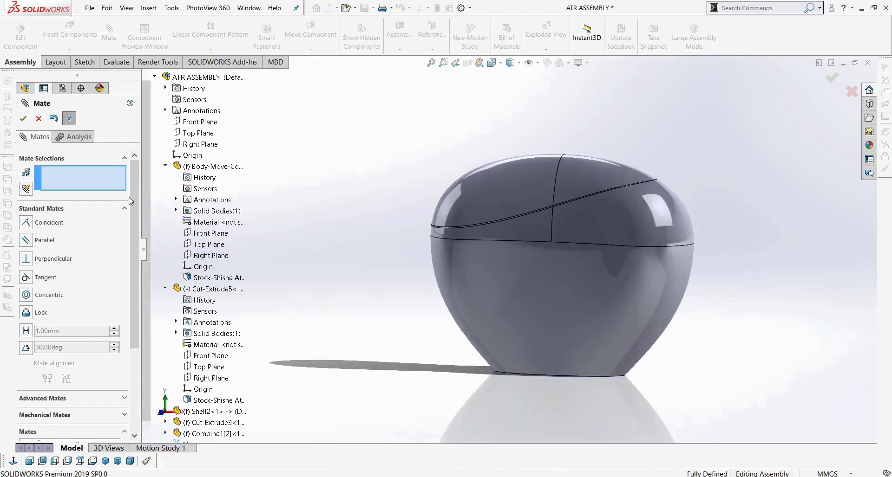
click(23, 119)
Step: Start an exploded view in isometric orientation and explode the cap Cut-Extrude5 about 53 mm upward along Y
middle_drag(367, 236, 346, 266)
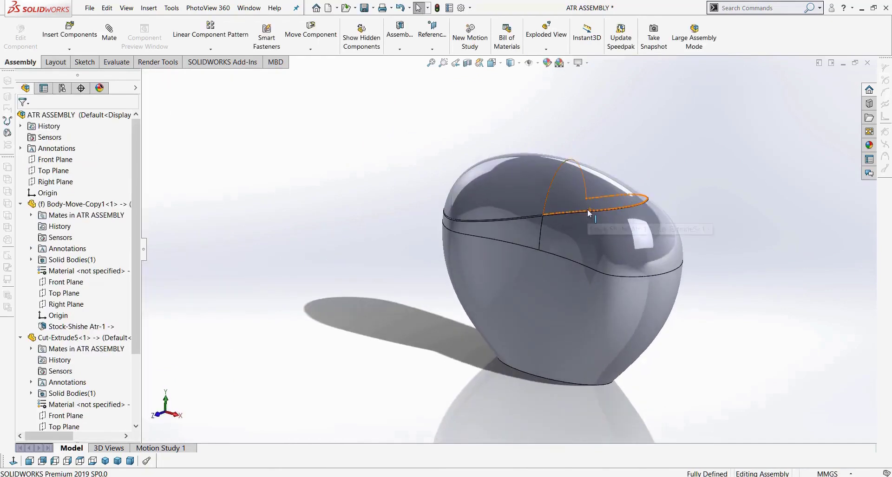
middle_drag(580, 215, 483, 205)
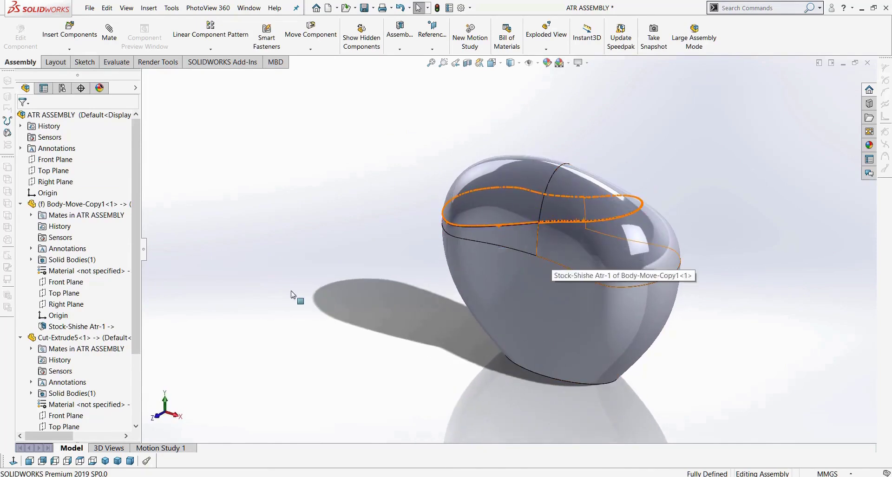
click(106, 461)
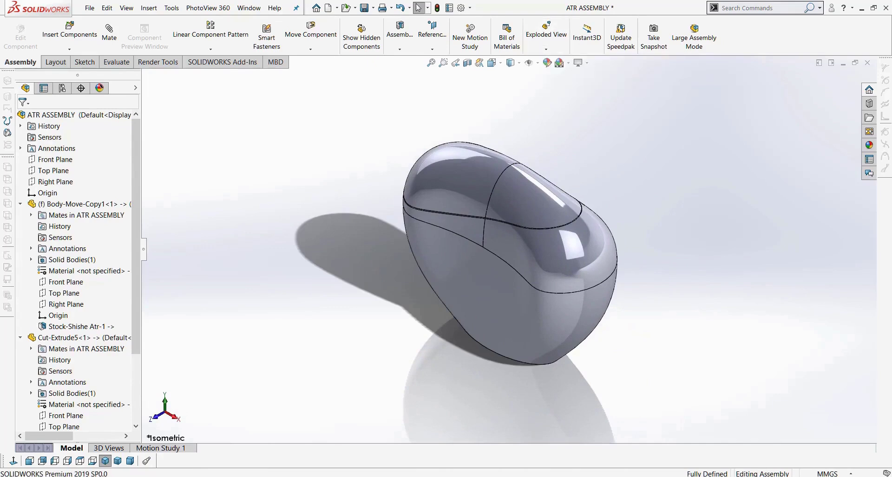
click(548, 37)
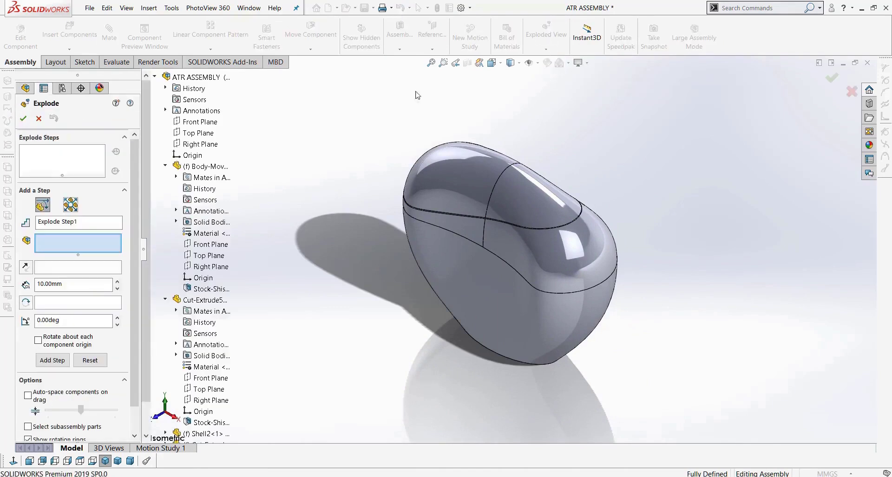
click(468, 178)
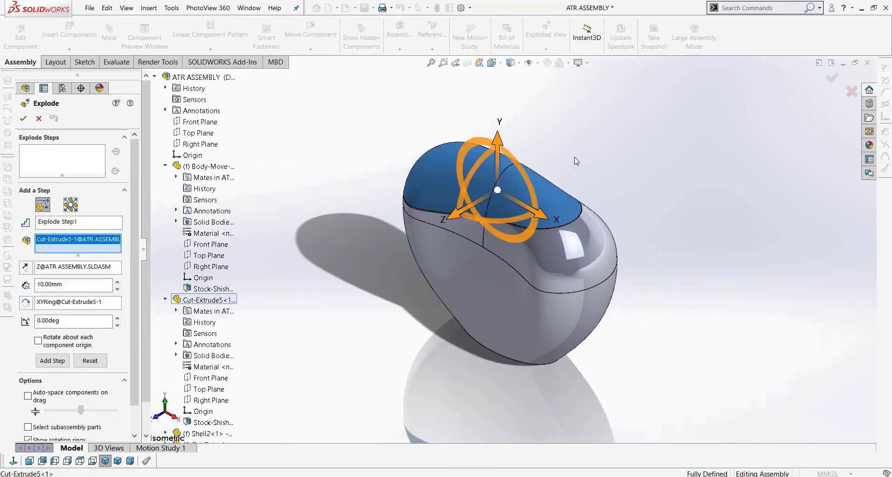
drag(497, 140, 511, 9)
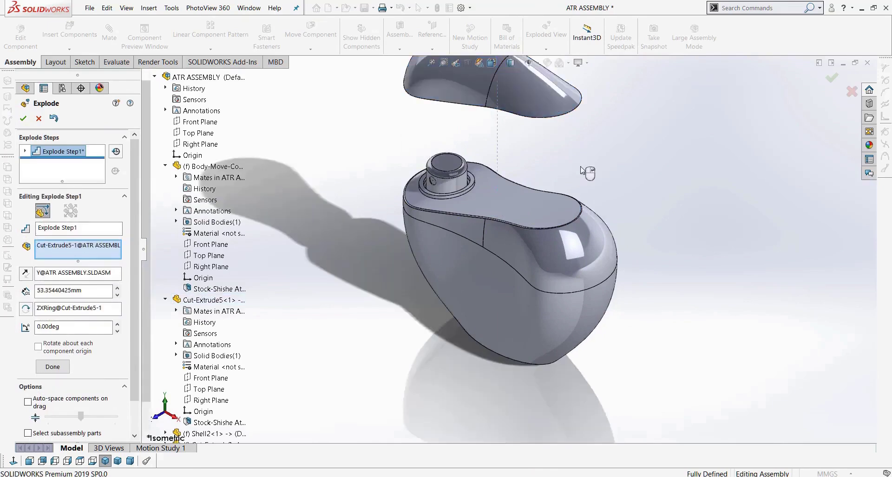
scroll(581, 170, up, 5)
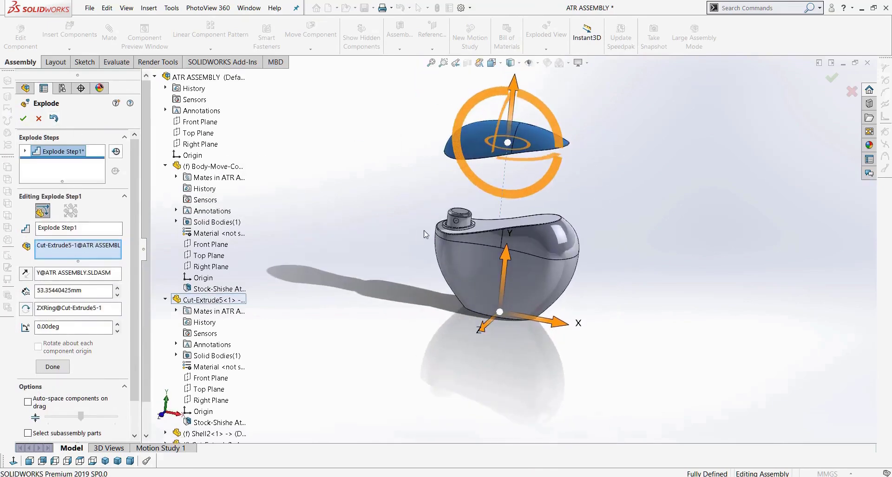
click(550, 245)
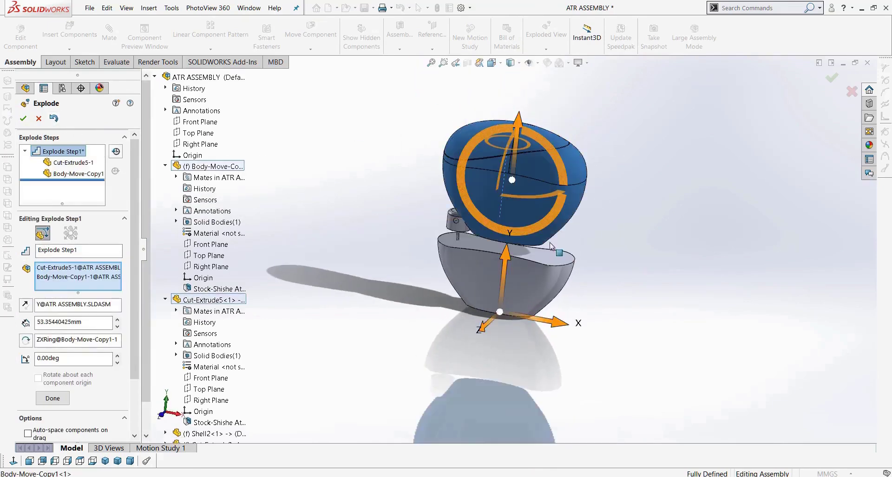
scroll(567, 293, up, 2)
click(53, 176)
right_click(53, 177)
click(76, 190)
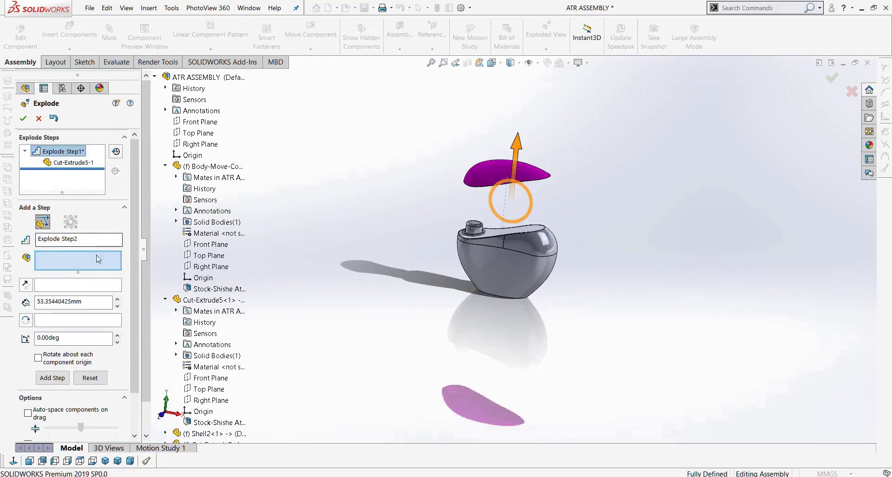
click(59, 382)
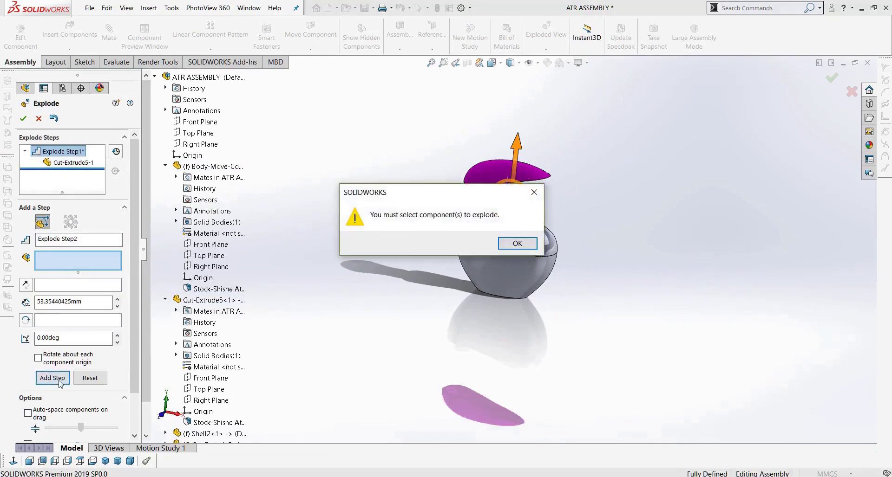
click(517, 243)
Step: Finish the cap's explode step and explode the spray nozzle Cut-Extrude3 about 24 mm upward along Y as a second step
double_click(60, 152)
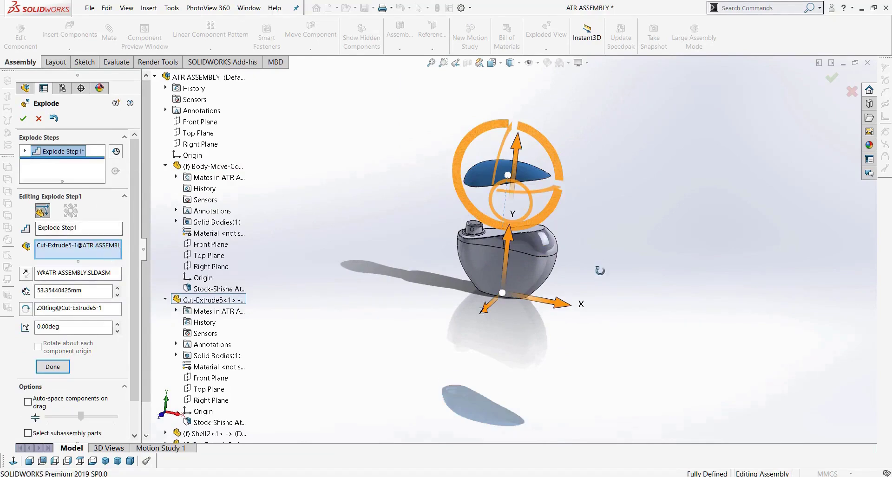
click(55, 367)
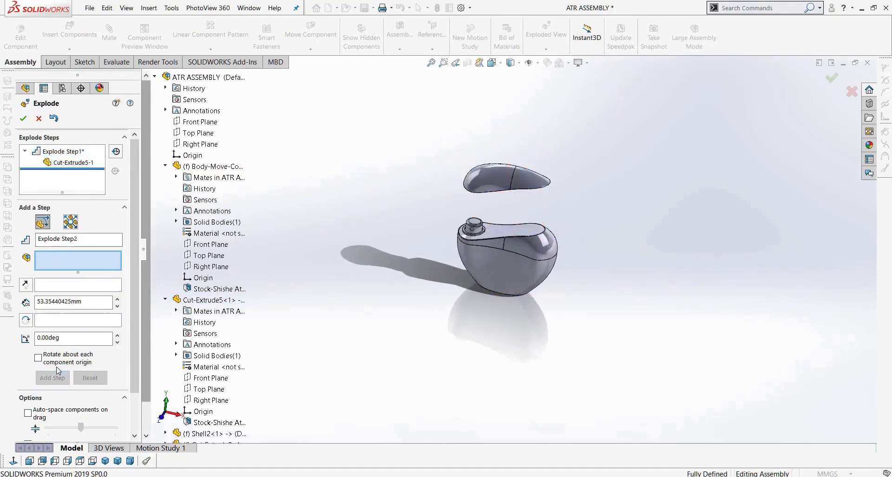
scroll(488, 232, down, 6)
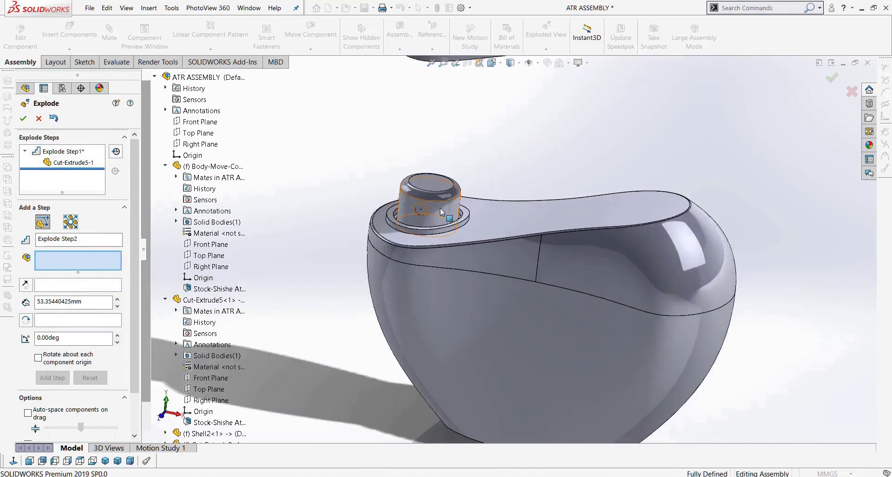
click(442, 207)
drag(436, 149, 441, 112)
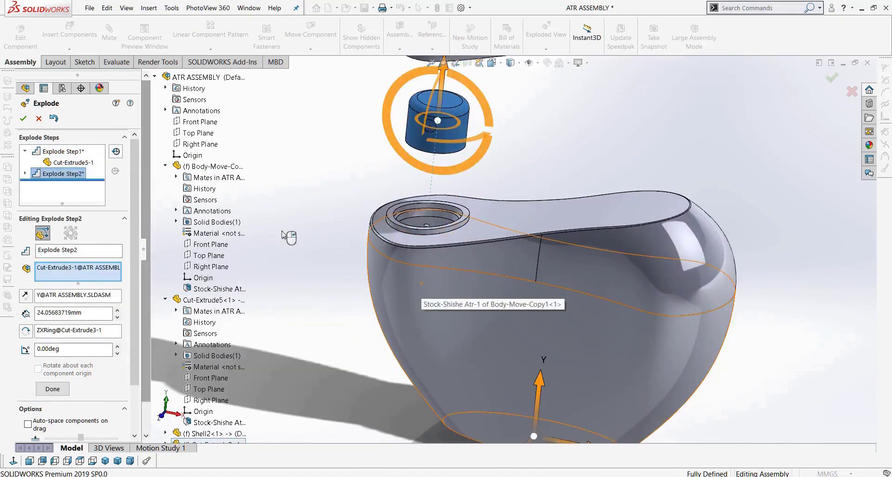
click(53, 389)
key(f)
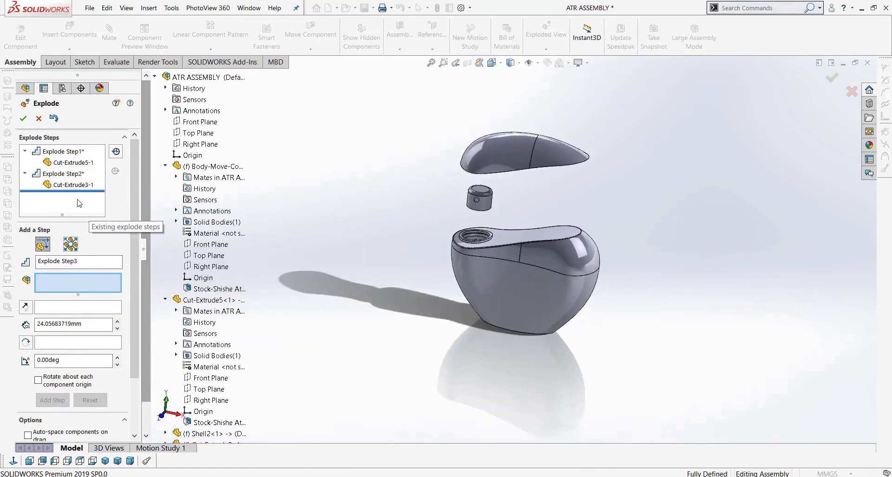
Step: Explode the outer bottle body Body-Move-Copy1 about 131 mm downward along Y as a third explode step
click(537, 286)
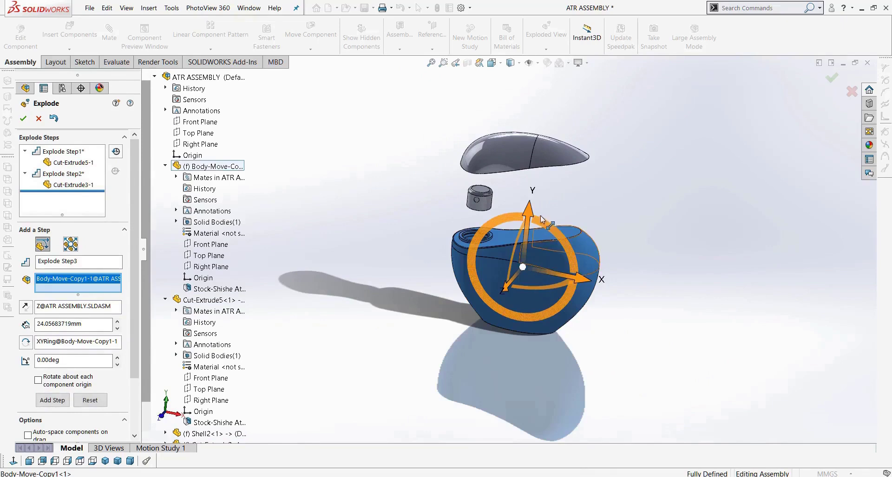
mouse_move(534, 214)
mouse_down()
mouse_move(534, 195)
mouse_move(534, 331)
mouse_move(548, 208)
mouse_up()
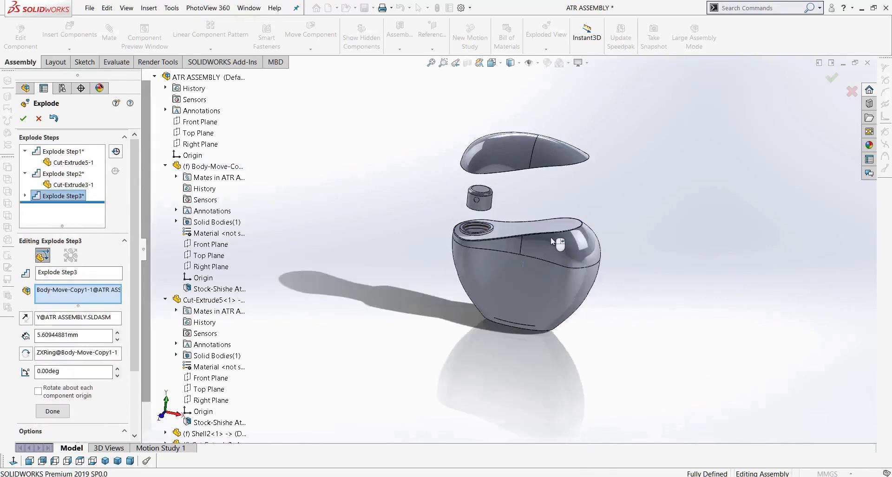
click(554, 240)
drag(526, 214, 525, 365)
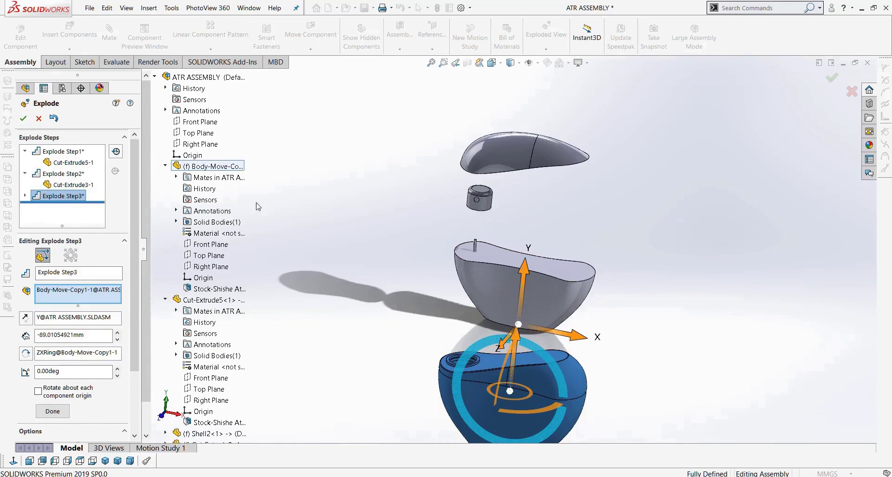
scroll(519, 265, up, 3)
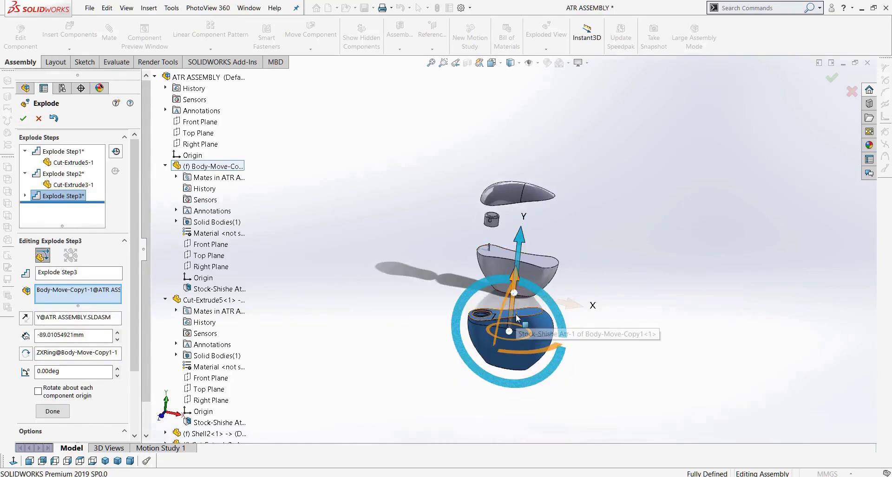
scroll(578, 335, up, 2)
scroll(576, 325, down, 6)
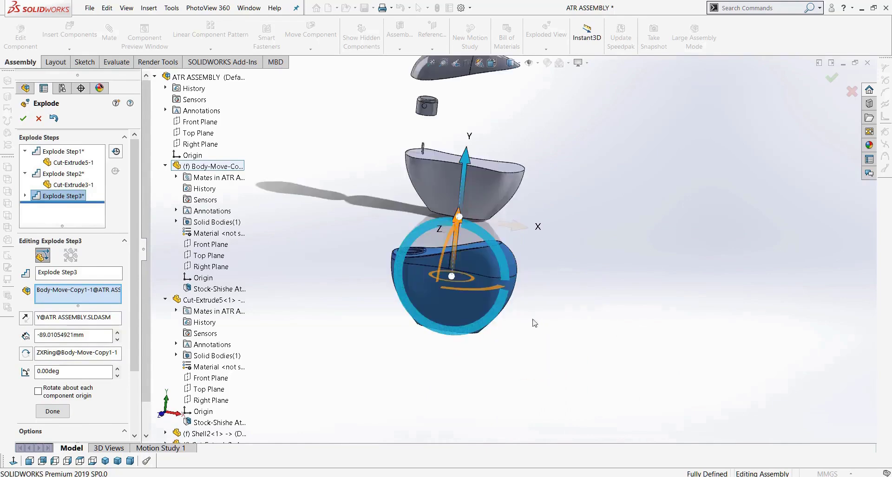
drag(461, 235, 331, 319)
click(53, 411)
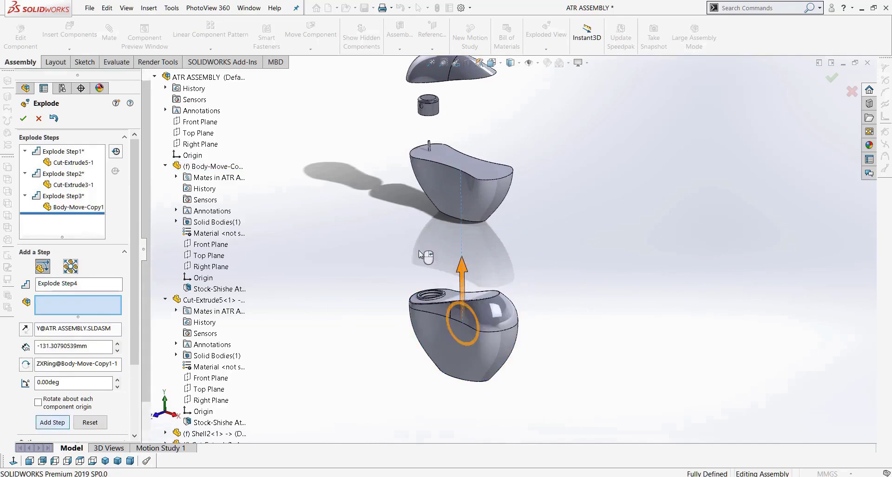
Step: Explode the inner body Combine1[2] downward along Y to just above the outer bottle body, and finish the exploded view
click(467, 191)
drag(461, 137, 382, 215)
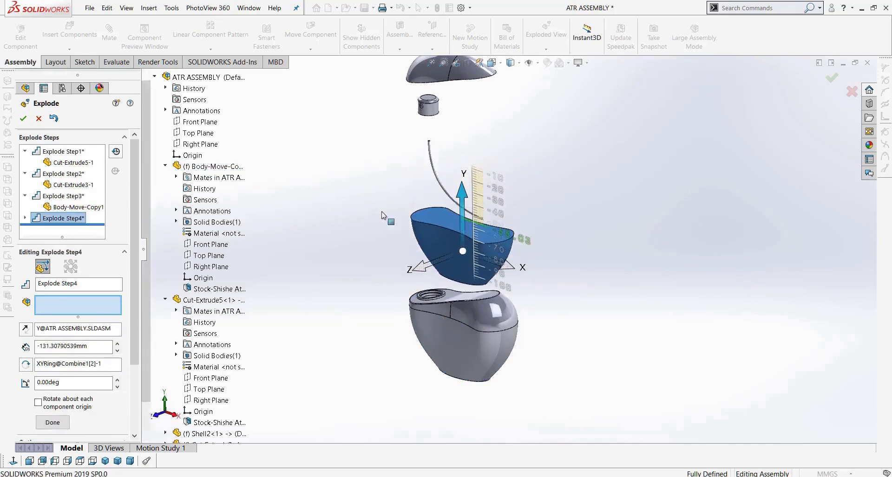
click(52, 423)
click(23, 119)
middle_drag(378, 266, 432, 268)
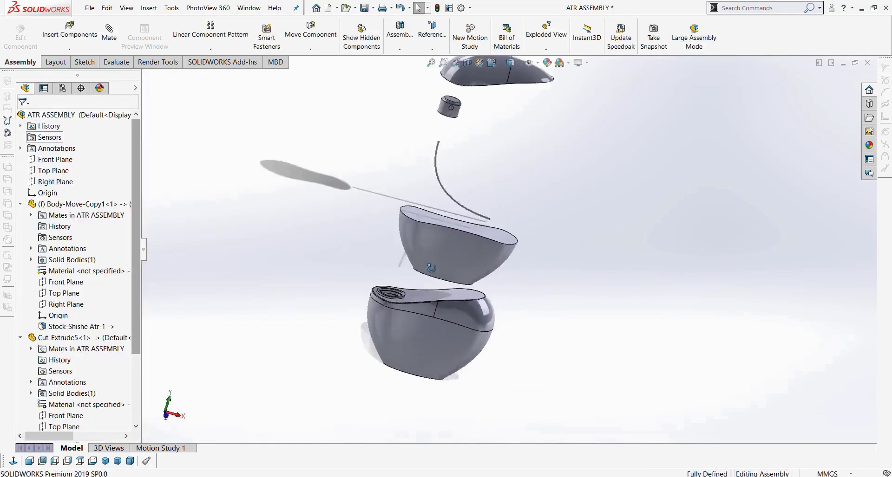
scroll(581, 292, up, 5)
middle_drag(581, 293, 517, 270)
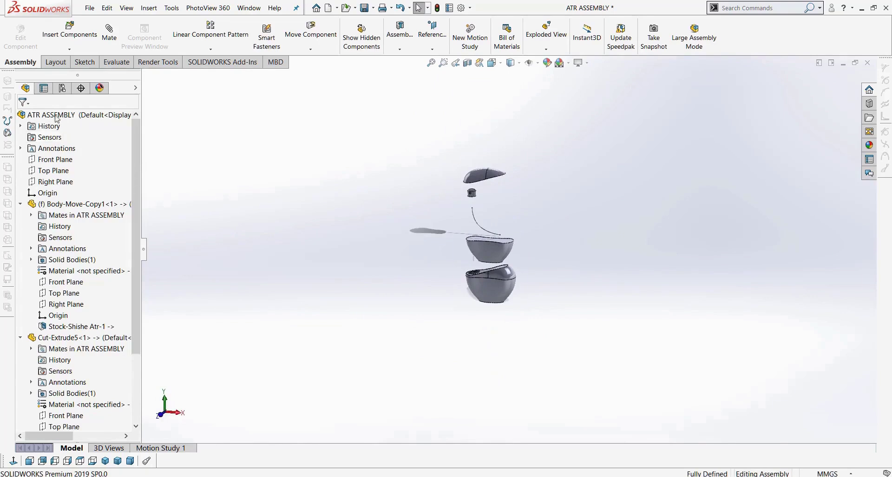
Step: Collapse Exploded View1 of the Default configuration and explode it again
click(62, 88)
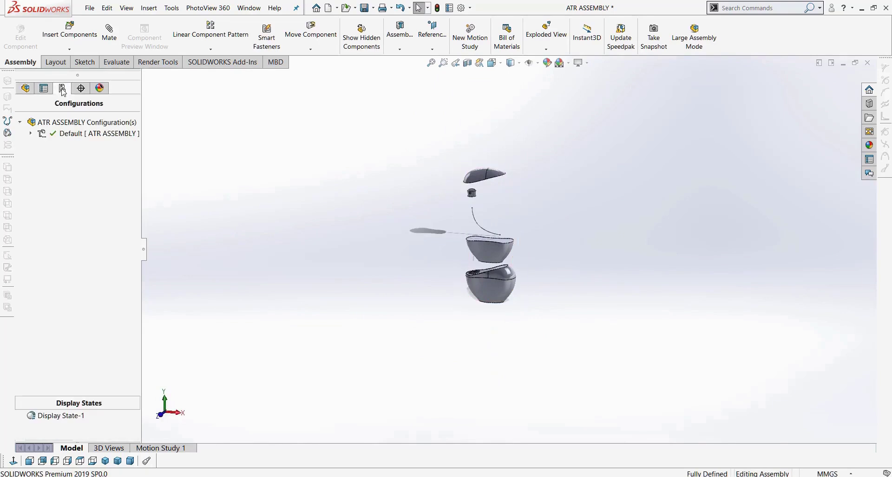
click(31, 133)
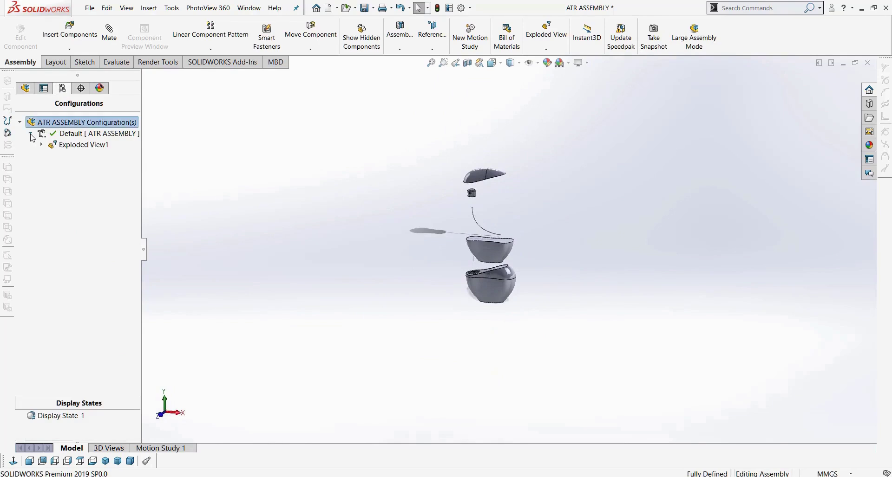
right_click(78, 147)
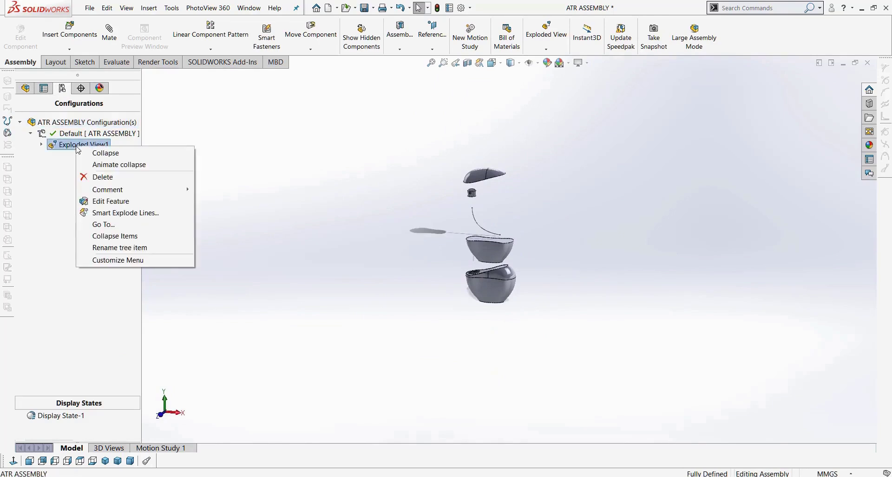
click(122, 156)
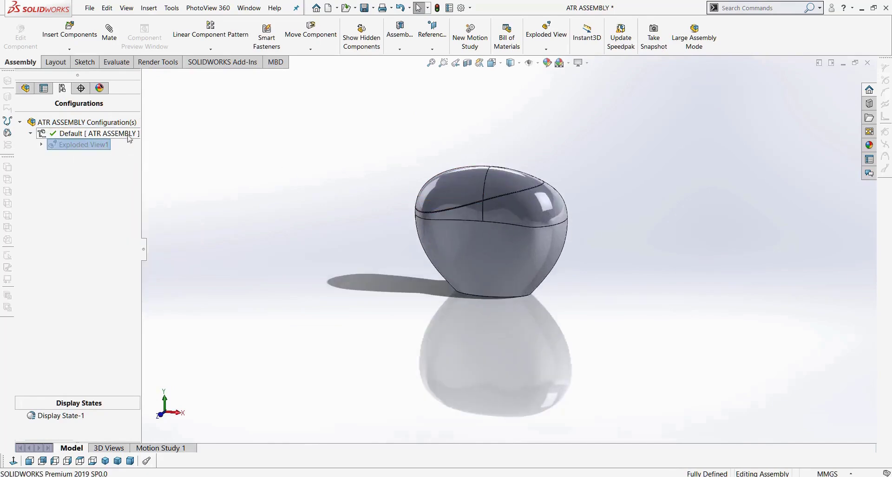
right_click(82, 147)
click(101, 152)
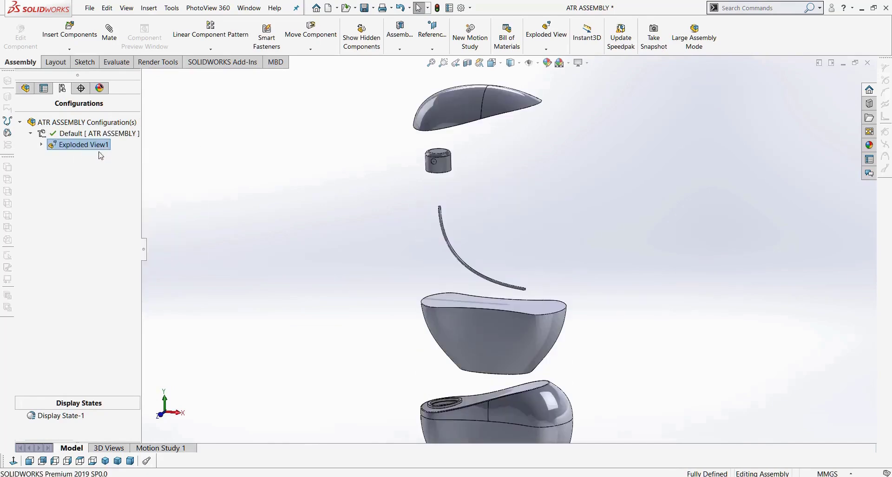
Step: Collapse the exploded view once more and play its animated explode
right_click(92, 147)
click(113, 158)
right_click(70, 145)
click(109, 163)
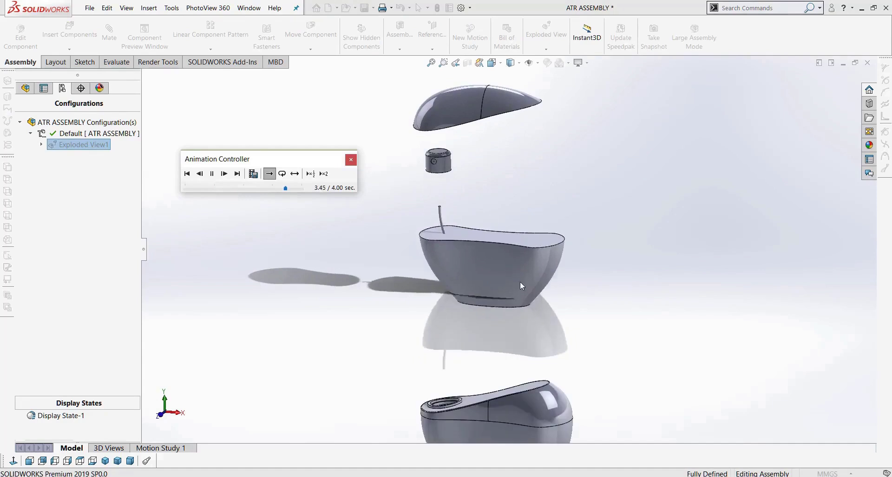
Step: Open the option to save the animation to a file, review the available file types and renderers, and cancel without saving
click(254, 174)
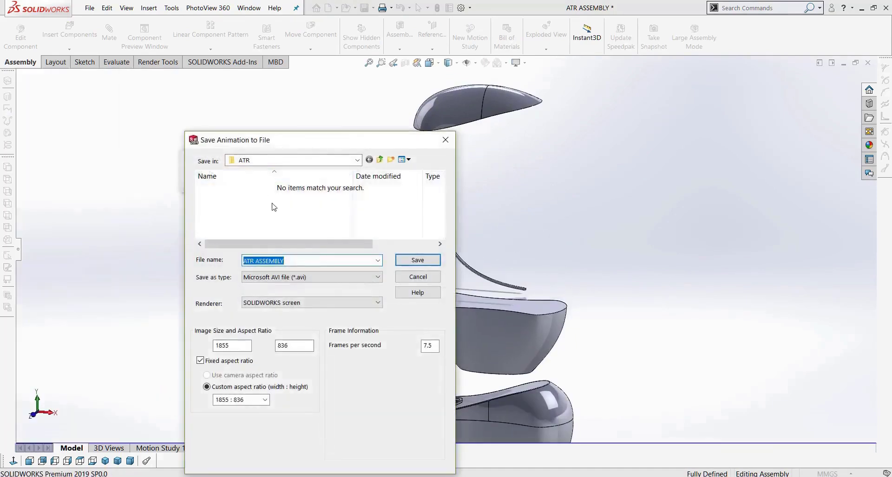
click(329, 277)
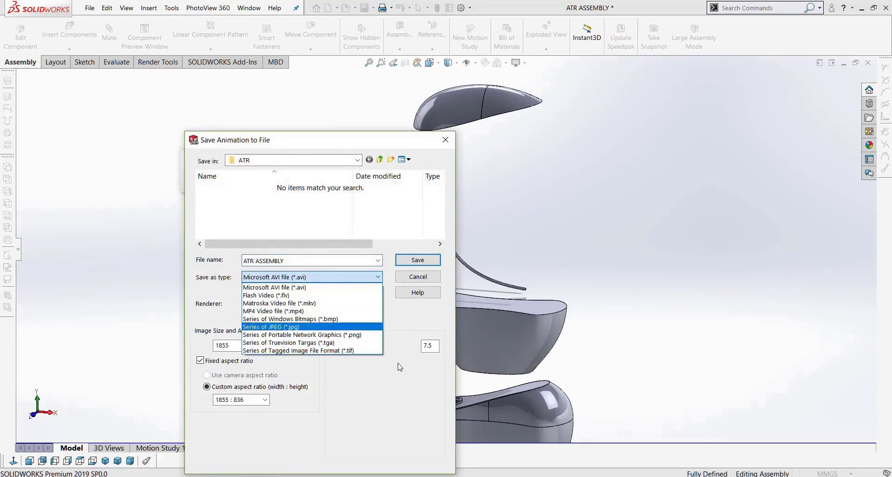
click(428, 397)
click(309, 304)
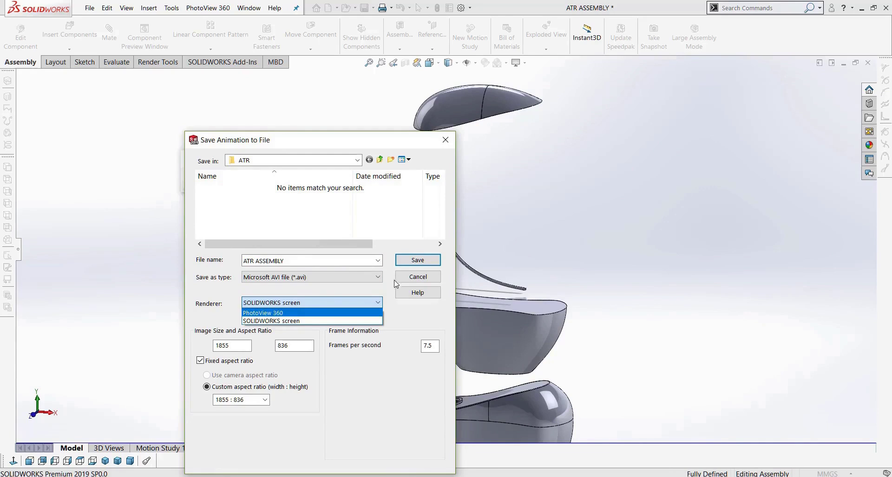
click(419, 278)
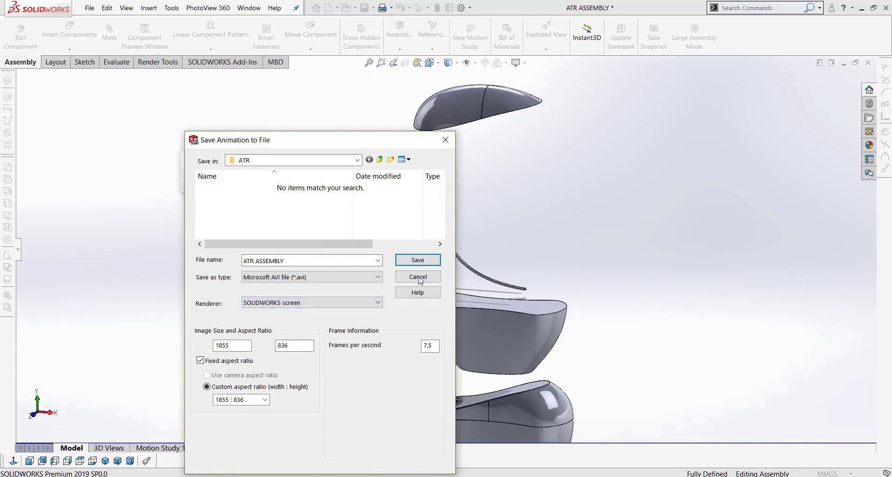
click(420, 279)
Step: Play the explode animation in loop and reciprocate modes, and stop the playback
mouse_move(301, 188)
mouse_down()
mouse_move(214, 193)
mouse_move(292, 184)
mouse_up()
click(282, 173)
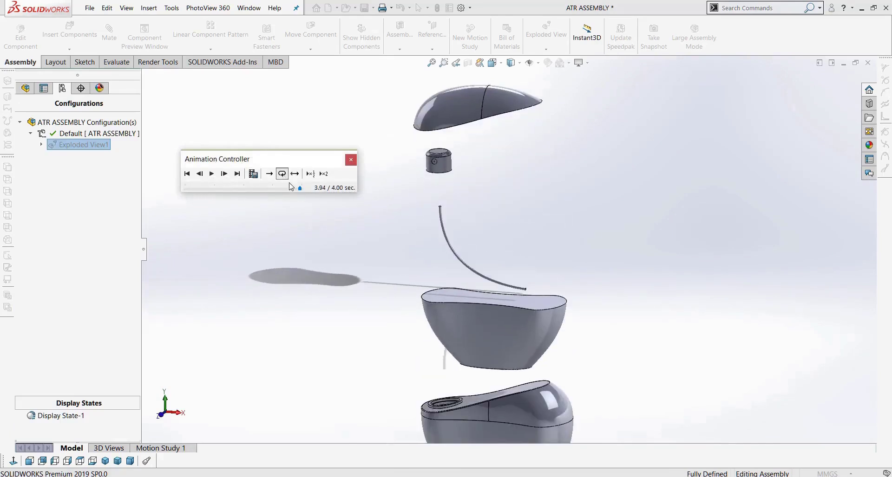
click(212, 175)
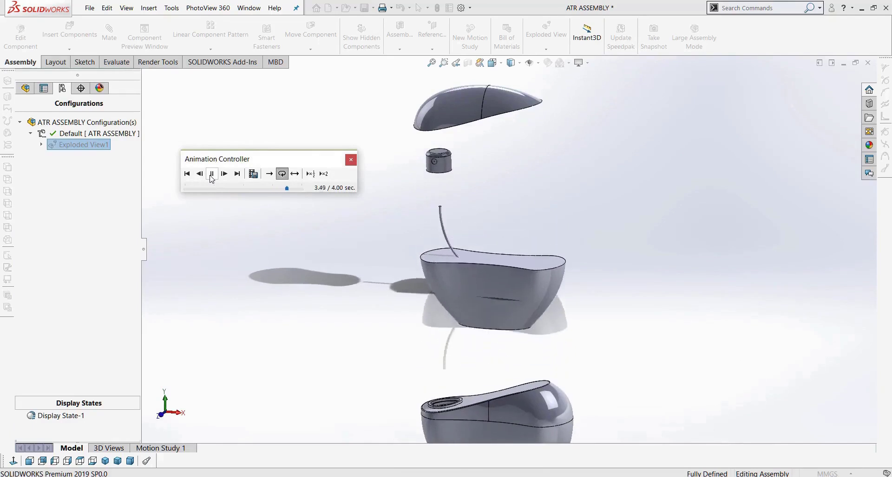
click(294, 174)
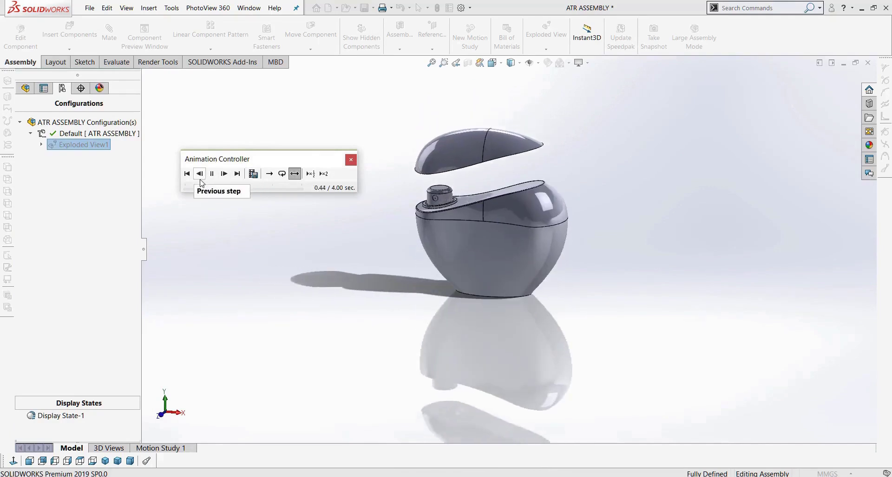
click(199, 179)
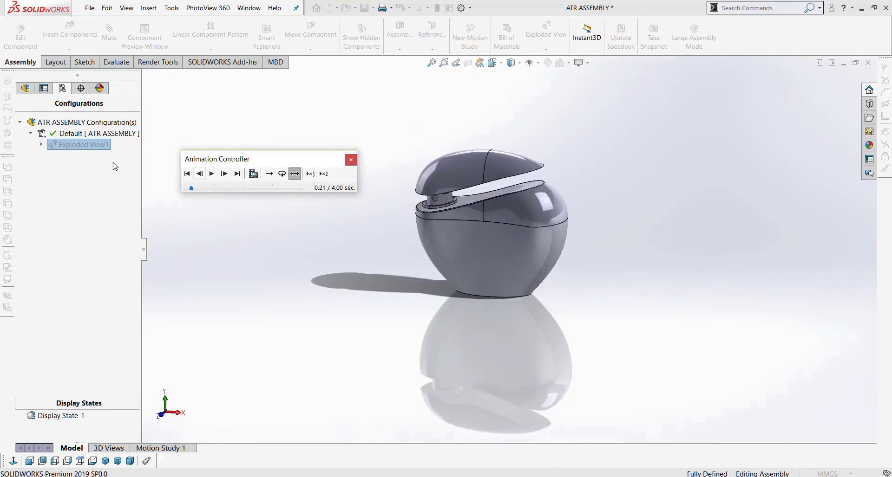
Step: Close the animation controls, return to the feature tree, and show the exploded assembly in isometric orientation
right_click(96, 147)
click(351, 159)
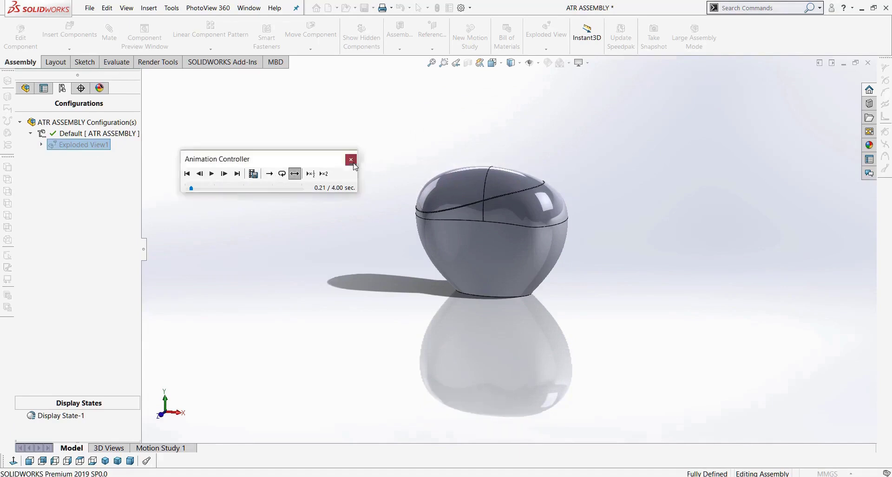
click(26, 88)
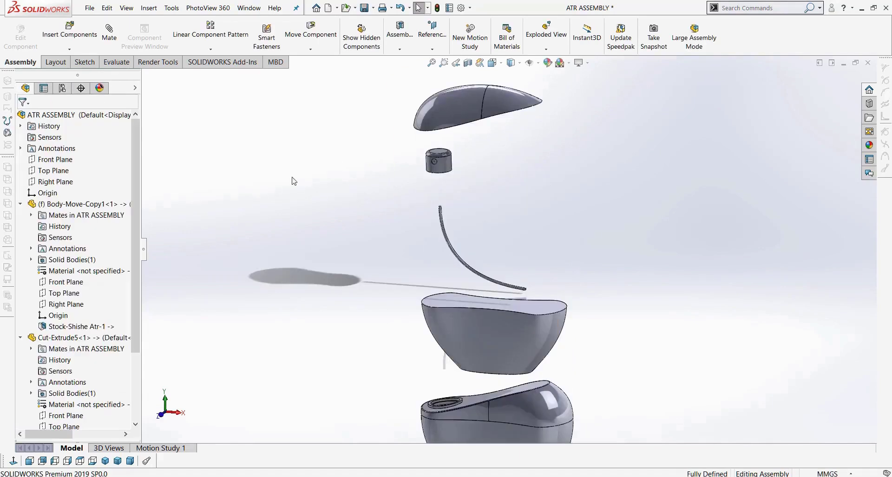
scroll(384, 225, up, 5)
middle_drag(418, 273, 440, 303)
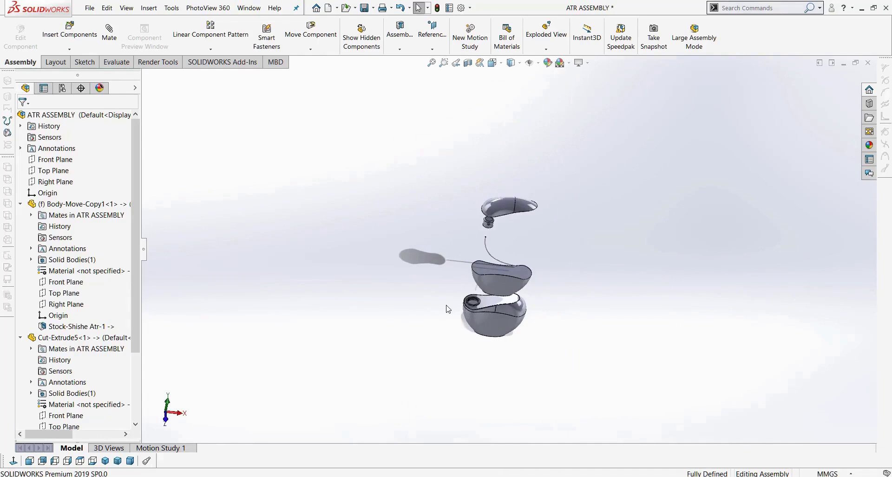
click(106, 461)
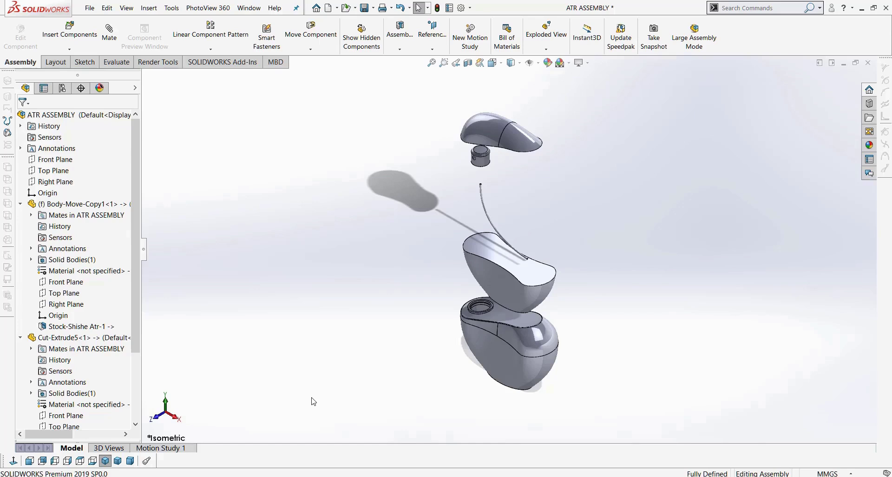
click(69, 30)
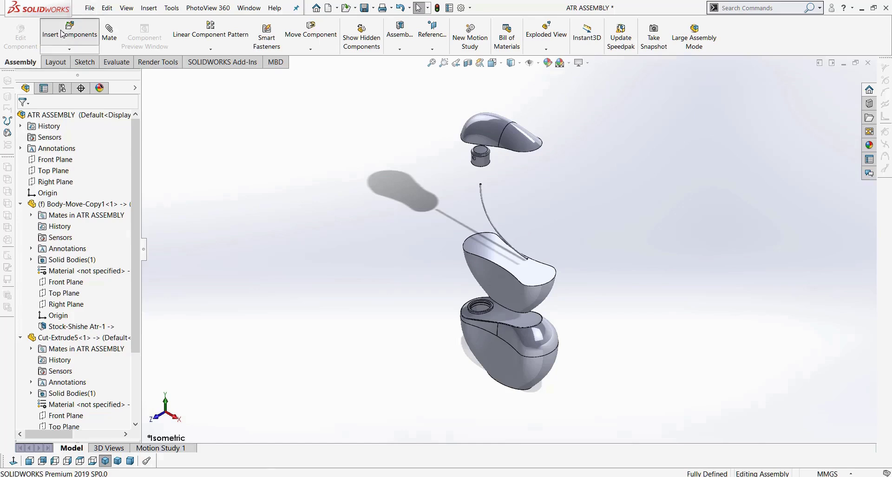
click(38, 118)
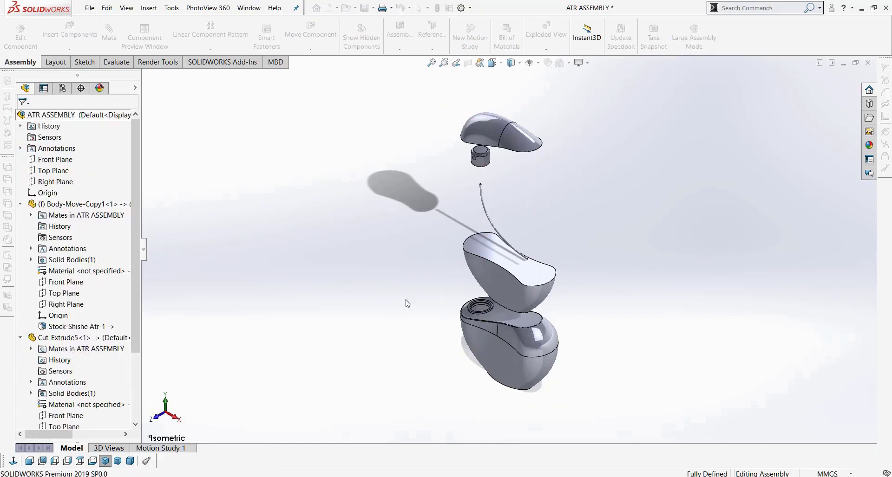
scroll(472, 195, down, 5)
key(f)
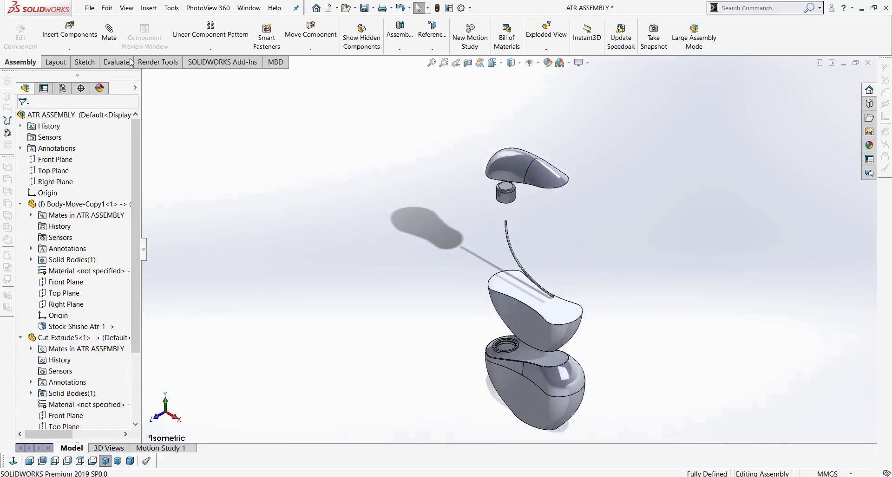
click(62, 88)
click(25, 88)
key(f)
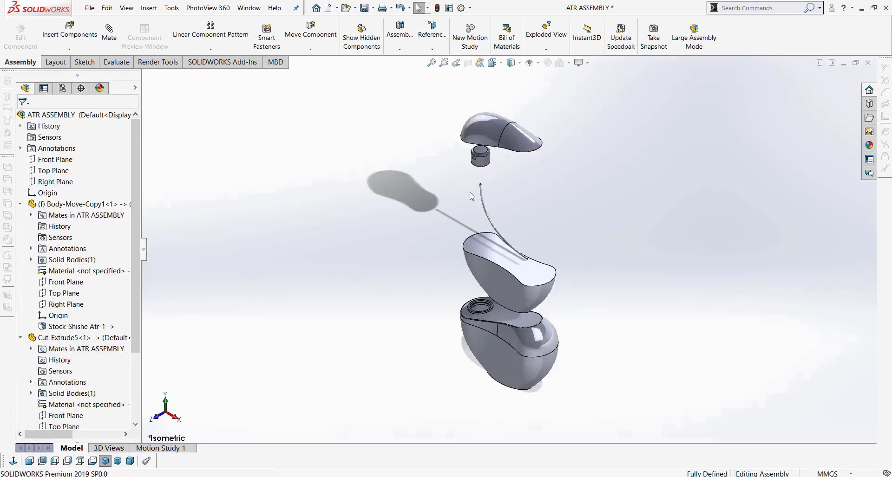
scroll(472, 195, down, 4)
scroll(304, 256, up, 2)
key(f)
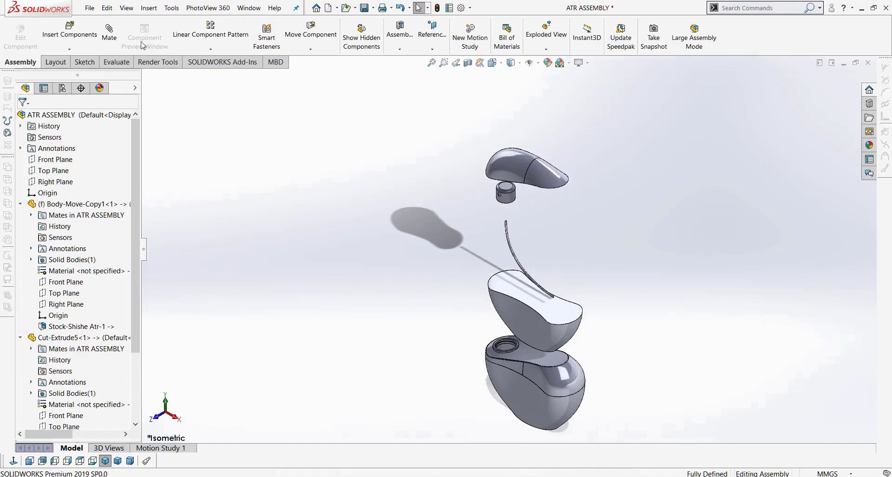
Step: Collapse Exploded View1 so the bottle components are shown assembled
click(62, 88)
right_click(62, 134)
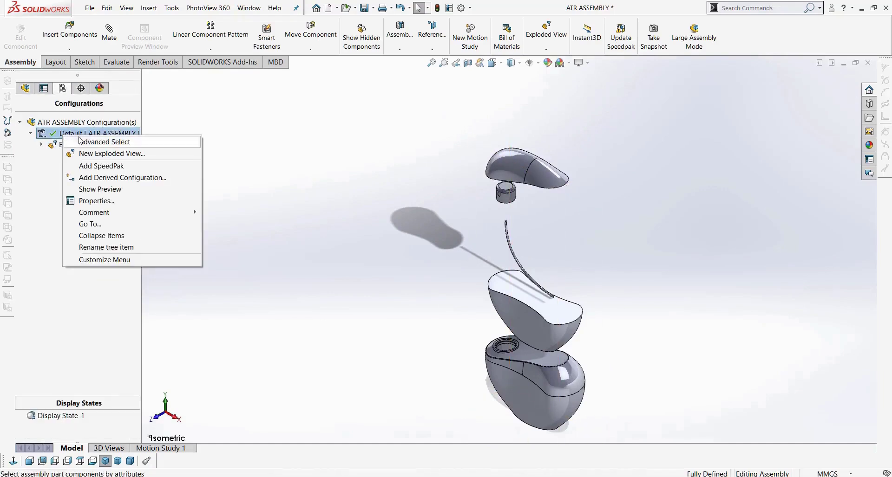
click(55, 145)
right_click(54, 145)
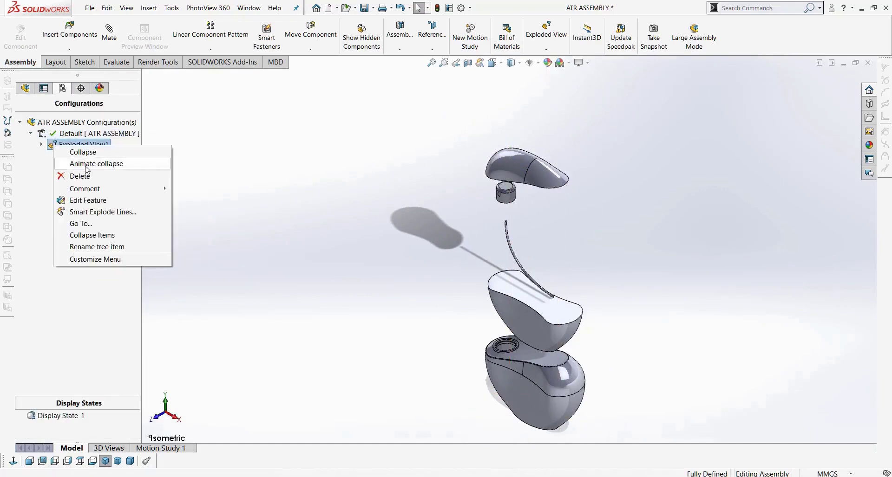
click(91, 155)
key(Escape)
Step: Place several loose copies of the cap and one copy of the outer bottle body around the assembled bottle
scroll(534, 227, down, 3)
drag(475, 209, 250, 277)
key(Escape)
ctrl+drag(491, 305, 394, 350)
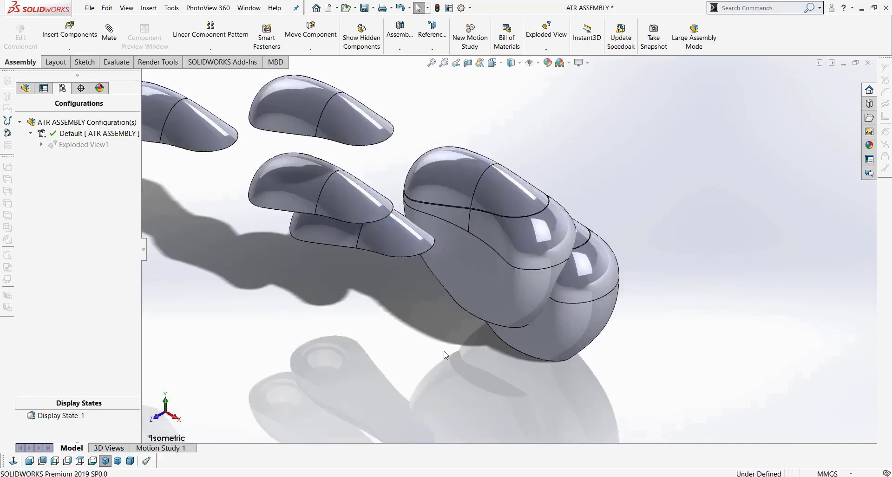
scroll(445, 355, up, 1)
middle_drag(486, 274, 488, 341)
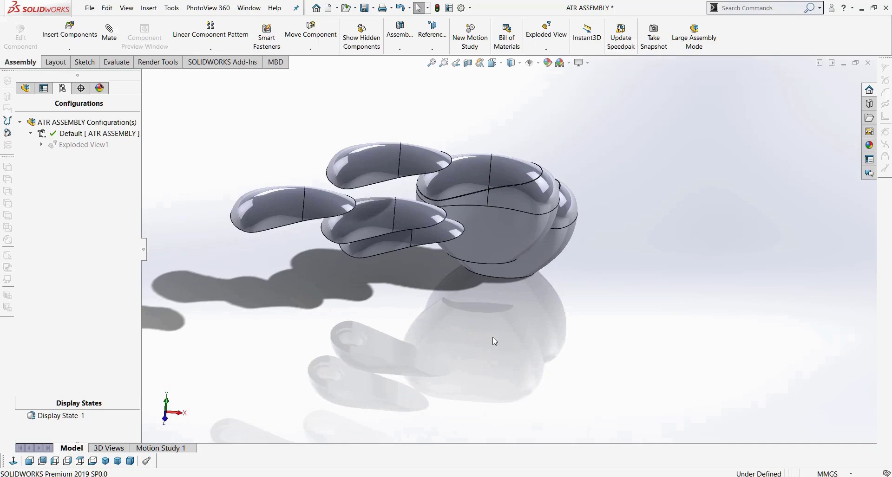
Step: Check the Insert Component options, cancel the command, and view the copied caps and bottle in isometric orientation
click(72, 34)
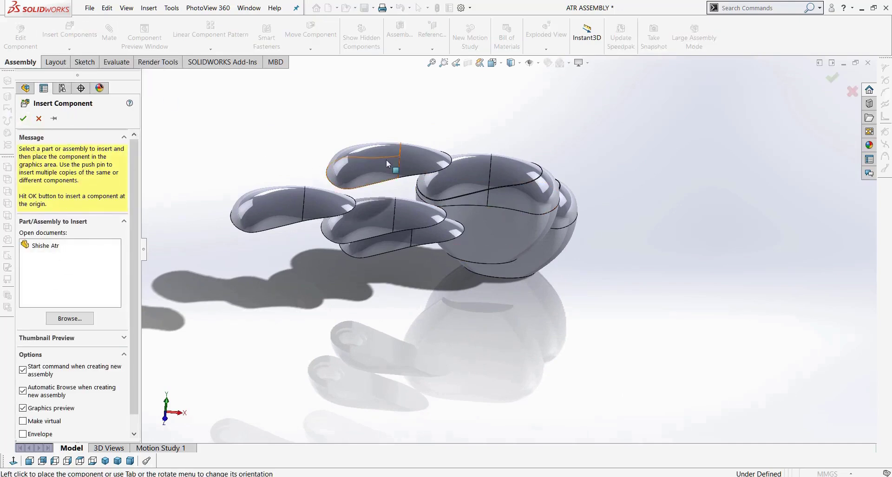
click(38, 119)
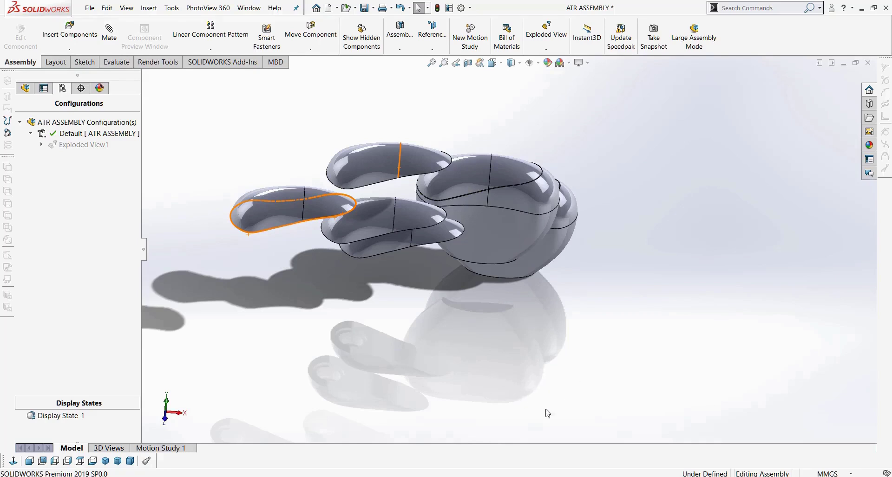
middle_drag(610, 325, 614, 357)
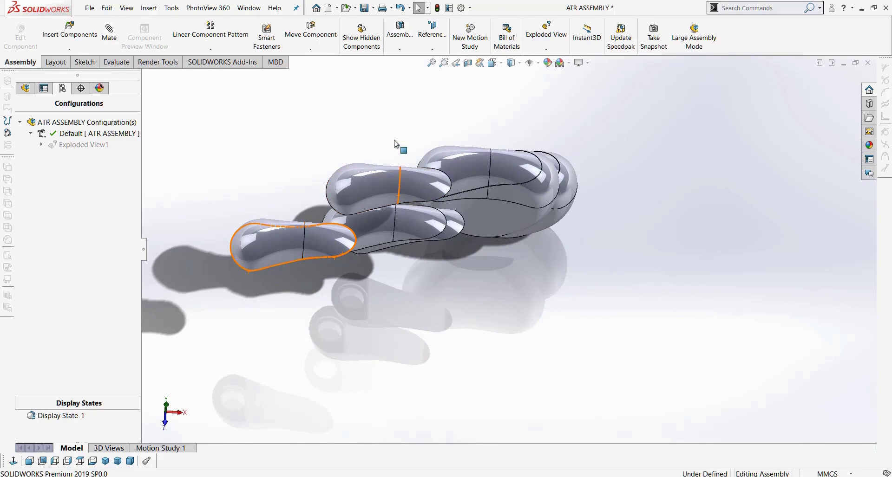
click(106, 462)
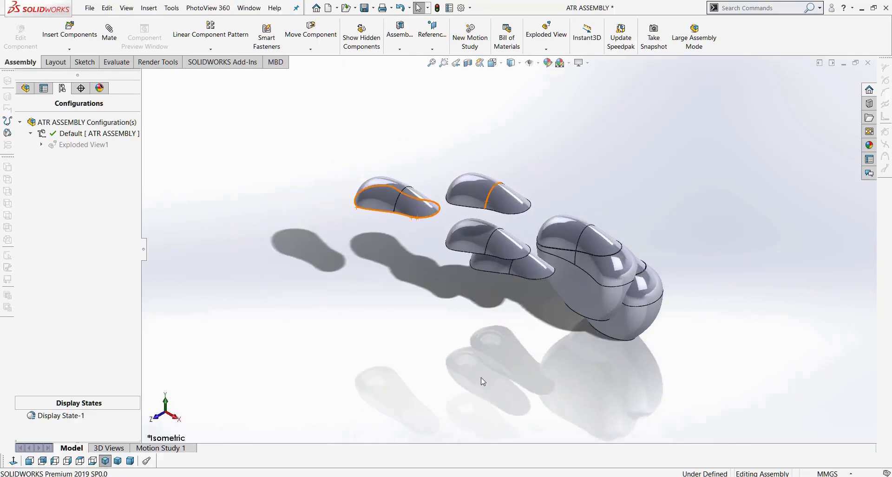
scroll(539, 331, up, 2)
scroll(429, 254, down, 3)
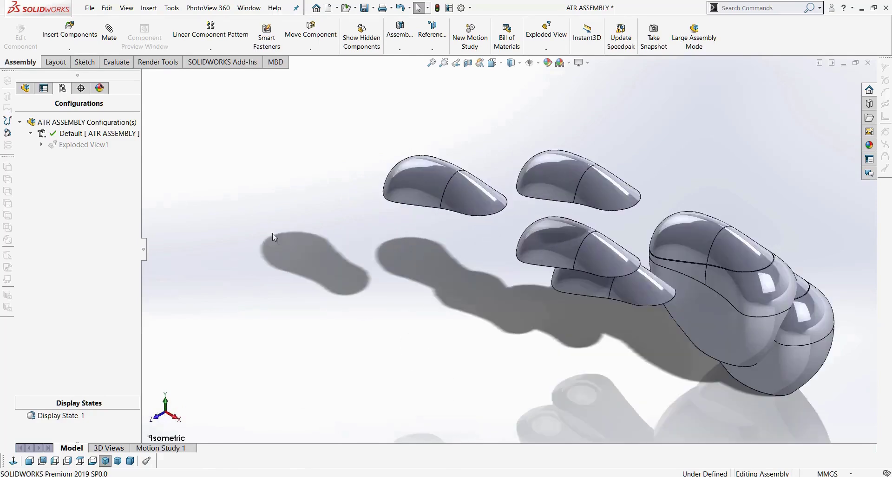
Step: Collapse the component entries in the assembly's feature tree and open the part file of a loose cap copy
click(25, 88)
scroll(29, 126, up, 3)
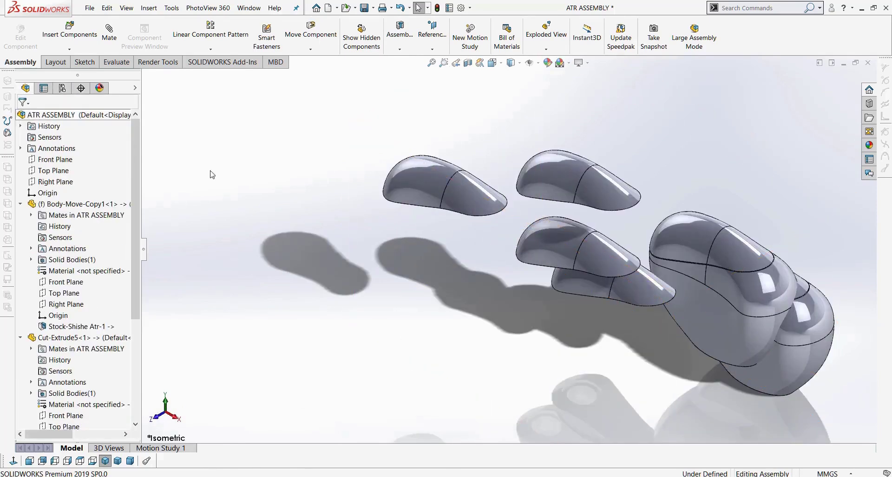
click(21, 204)
click(21, 215)
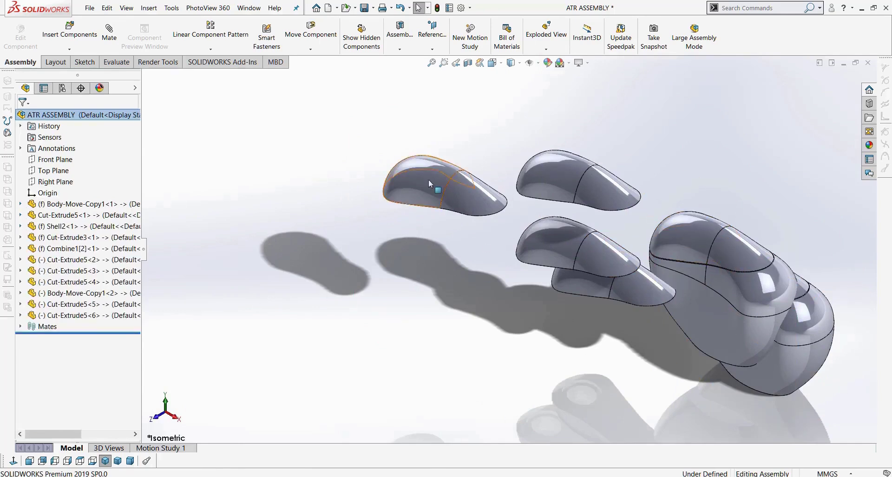
right_click(433, 164)
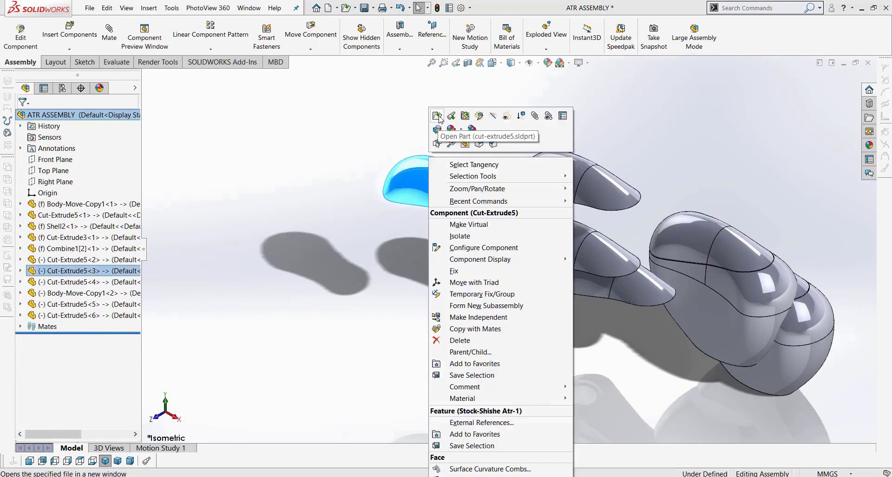
click(437, 116)
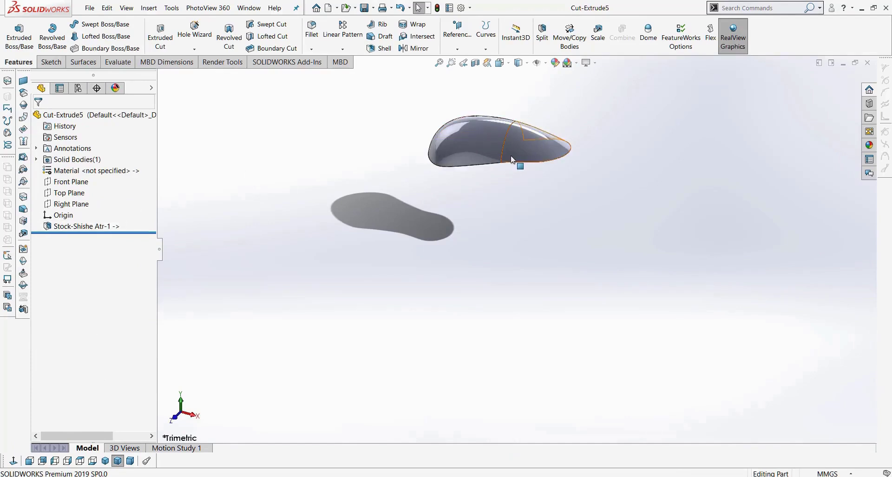
Step: Fillet the edges of the cap's underside face with a symmetric 1 mm radius
scroll(513, 165, down, 3)
click(311, 28)
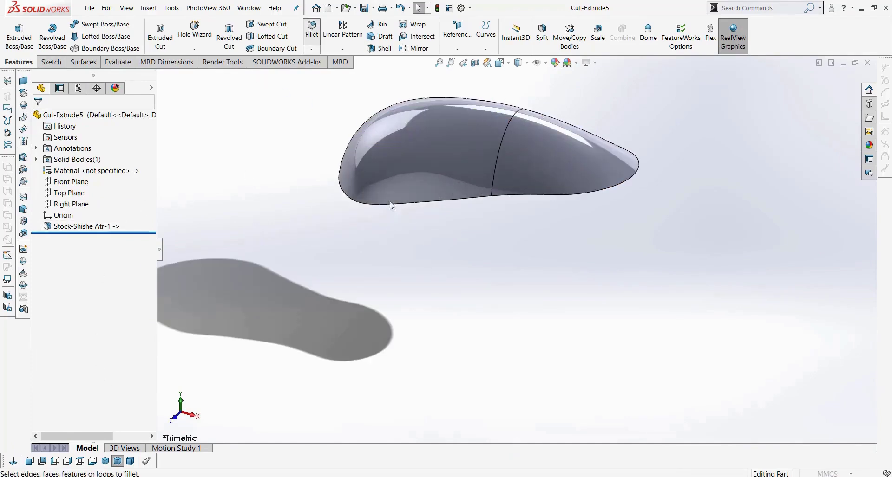
middle_drag(393, 233, 392, 167)
click(488, 183)
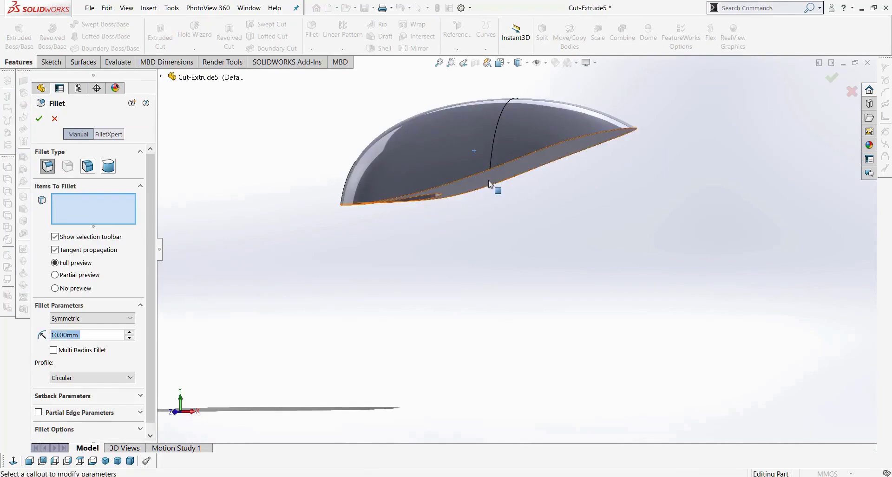
click(488, 183)
click(95, 335)
drag(95, 336, 1, 322)
text(1)
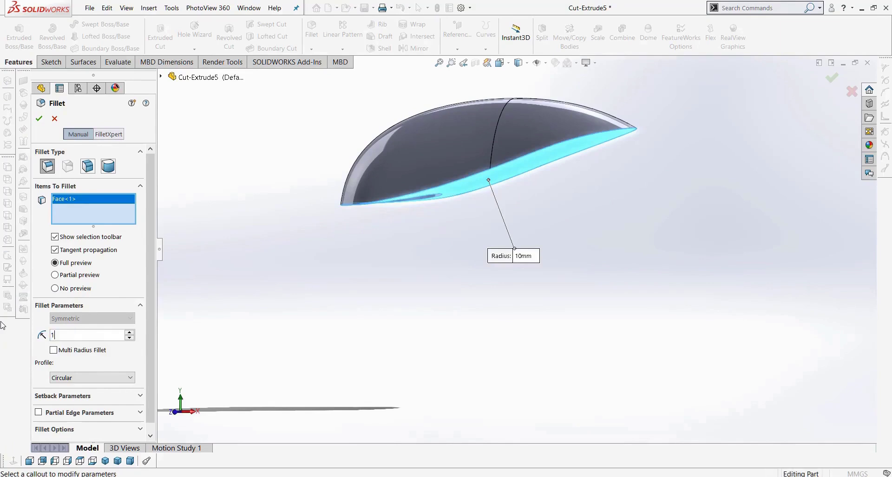
click(39, 119)
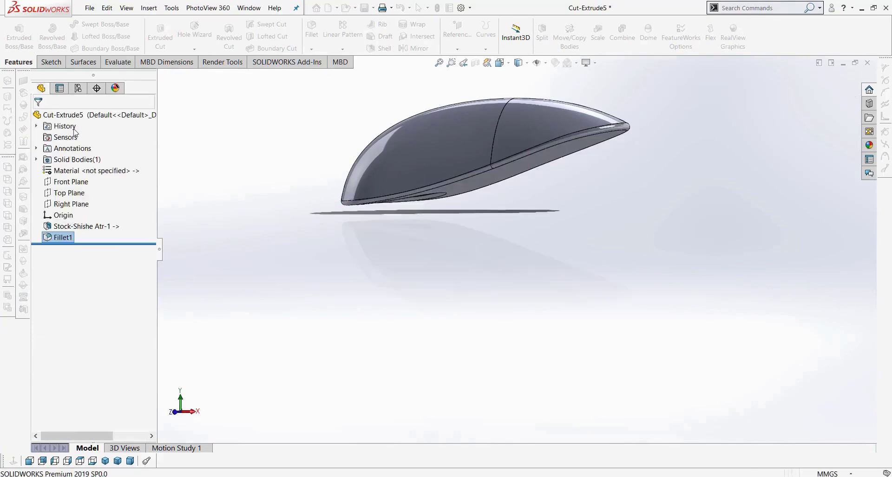
middle_drag(445, 237, 482, 265)
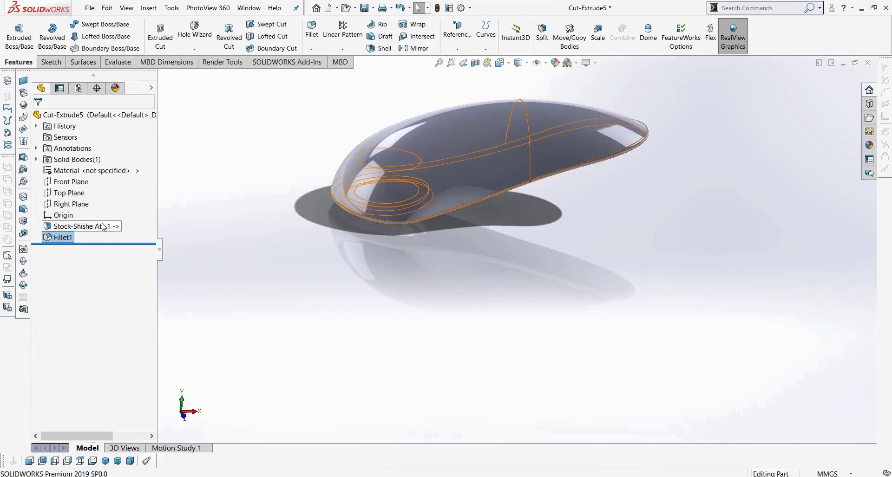
Step: Switch to the Shishe Atr part and show the end of its feature history
key(ctrl+Tab)
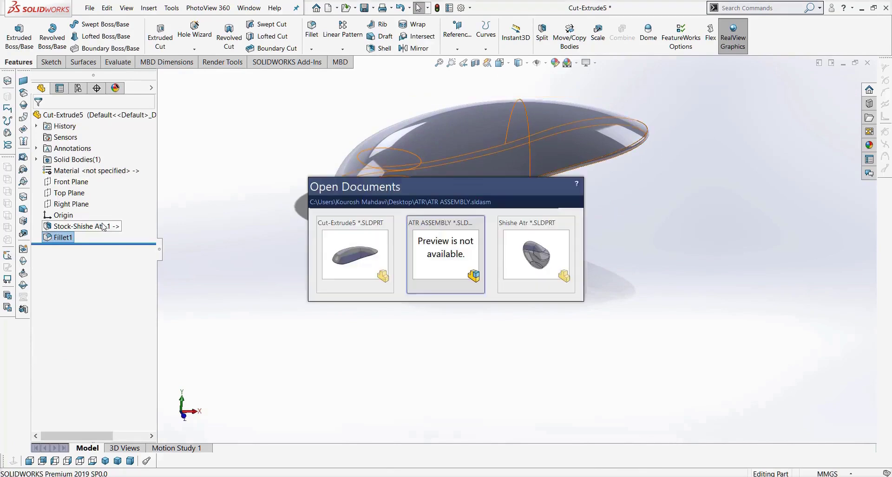
key(ctrl+Tab)
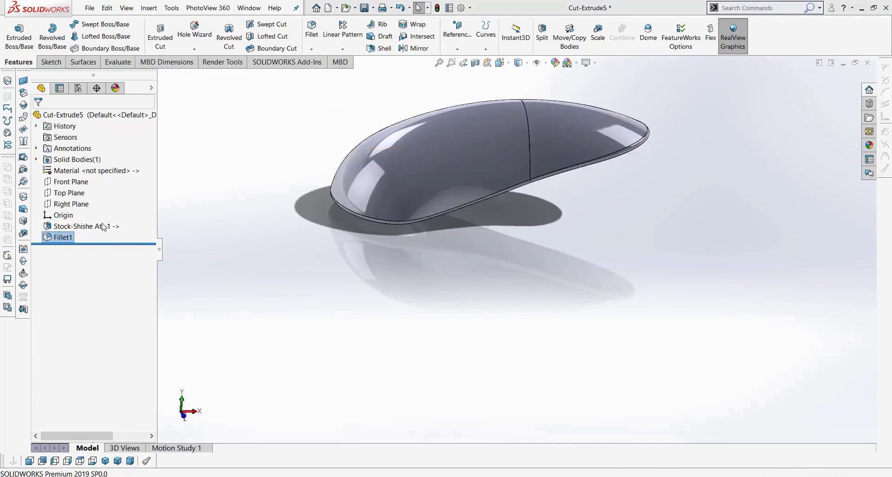
scroll(77, 298, down, 5)
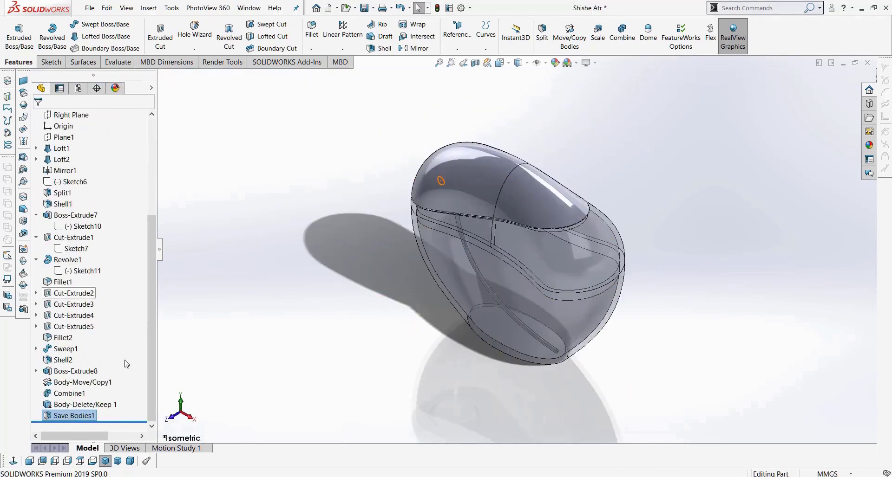